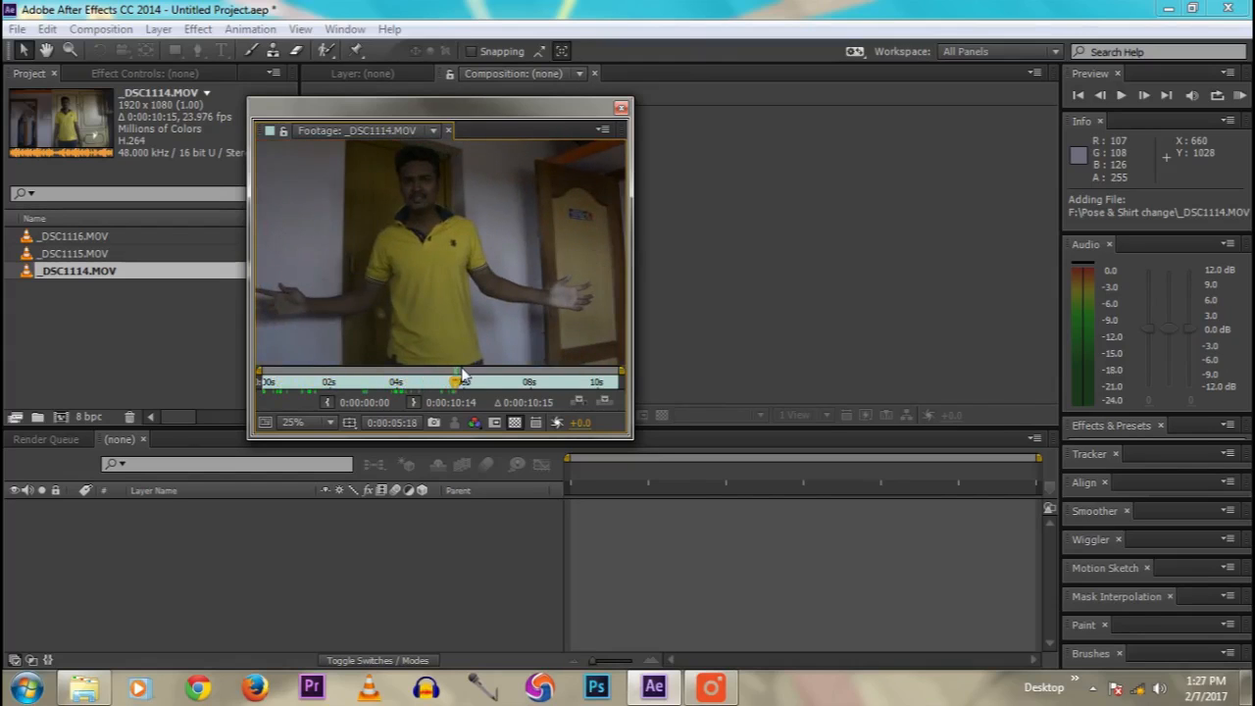
Step: Close the footage preview and create a new composition from _DSC1114.MOV
click(620, 107)
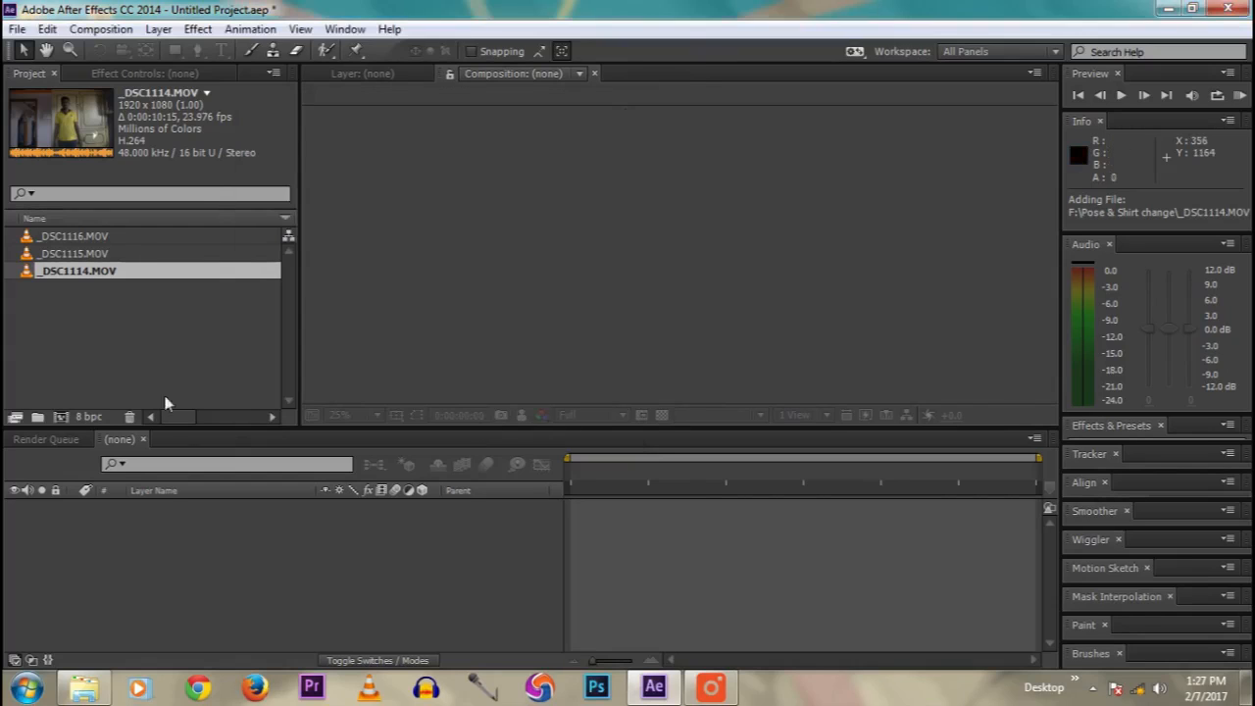
drag(82, 279, 123, 549)
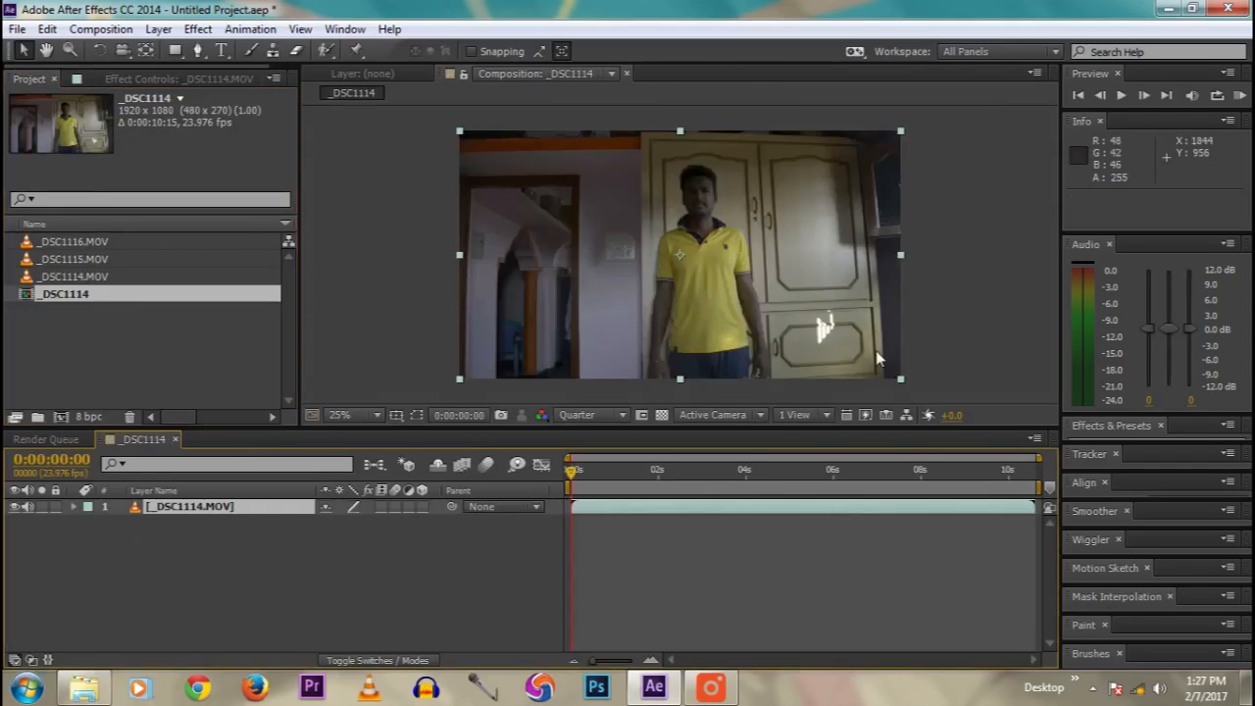
Step: Set the work area to start at 0:00:02:14 and trim the composition to the work area
drag(571, 474, 683, 458)
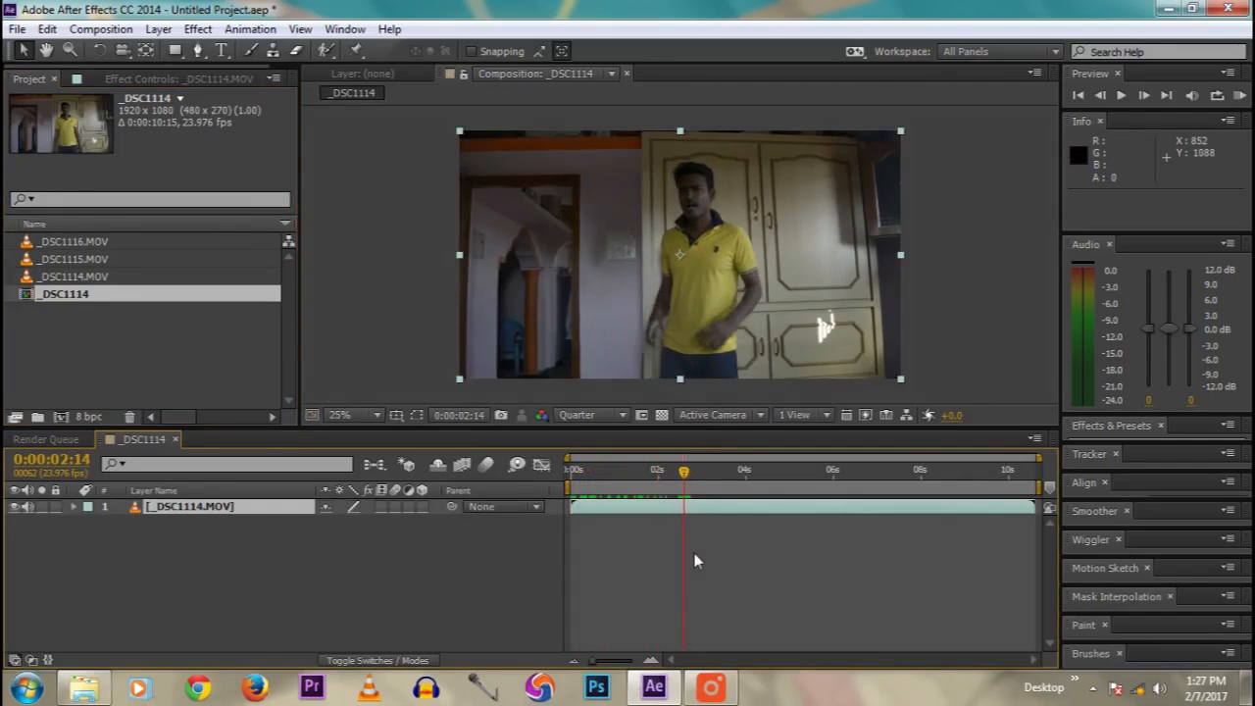
key(b)
drag(686, 472, 738, 474)
right_click(712, 493)
click(760, 544)
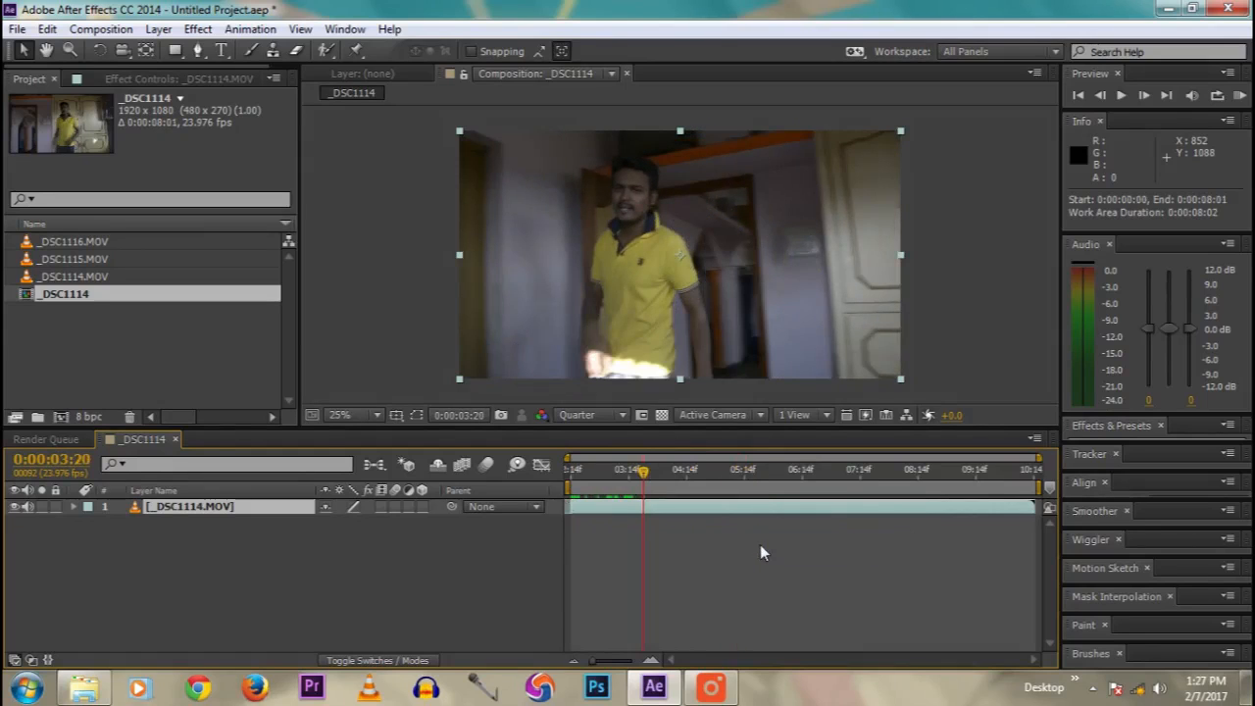
Step: Split the _DSC1114.MOV layer at 0:00:04:16 and freeze the frame on the part after the split
drag(641, 471, 689, 470)
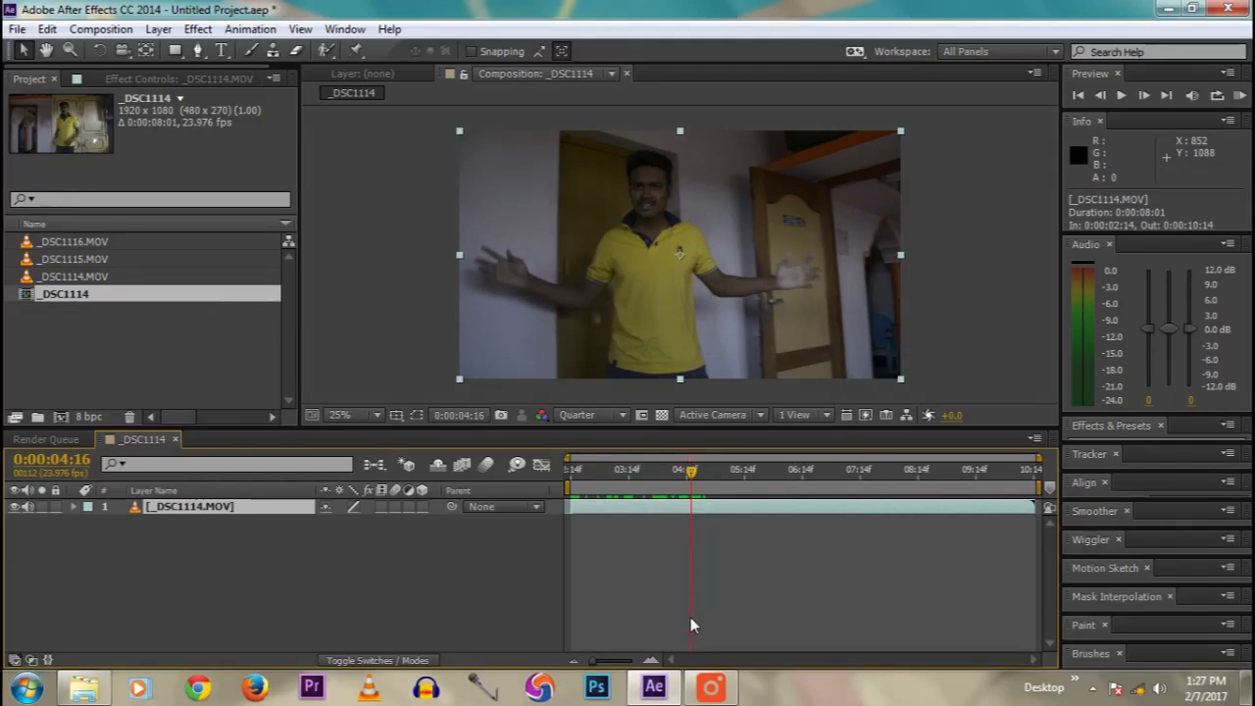
key(ctrl+shift+d)
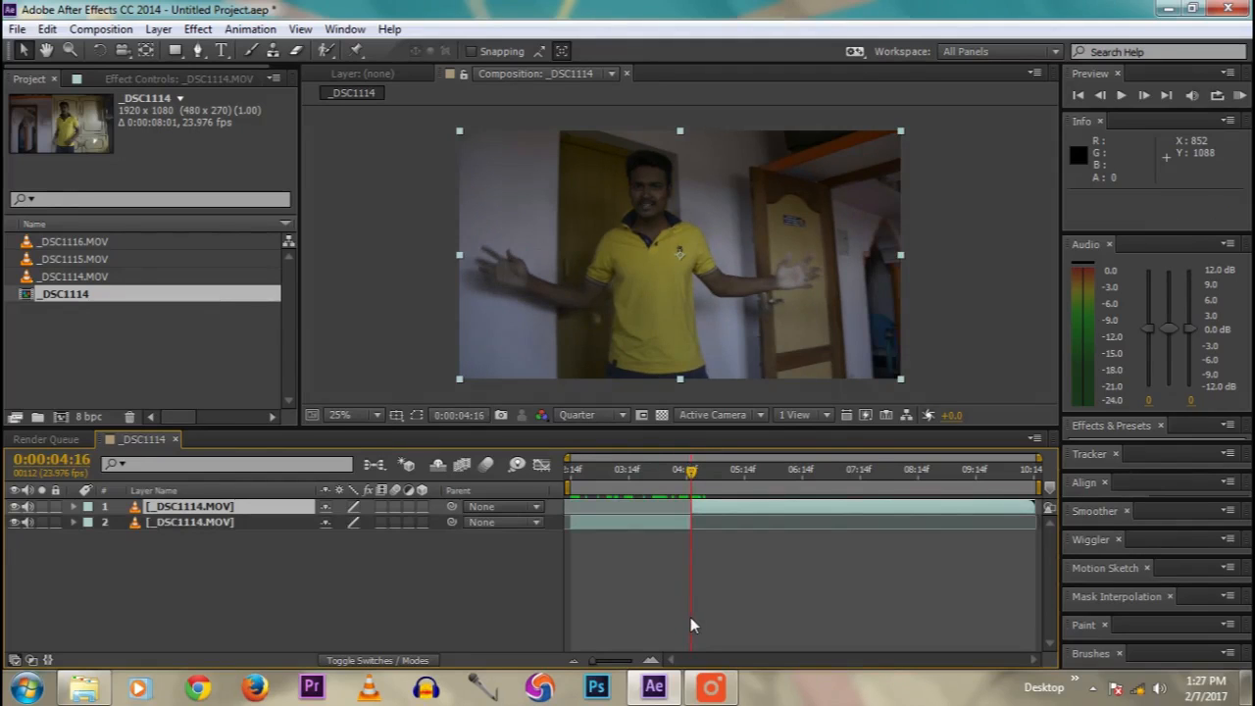
right_click(702, 509)
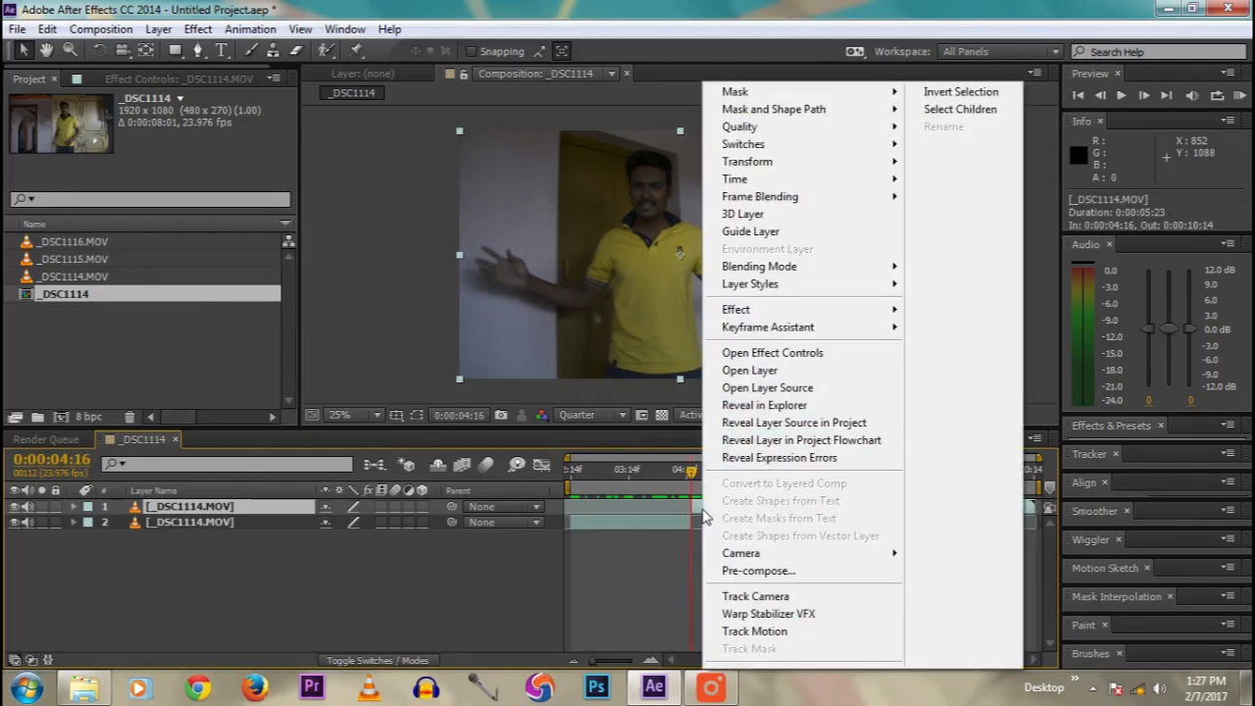
mouse_move(737, 181)
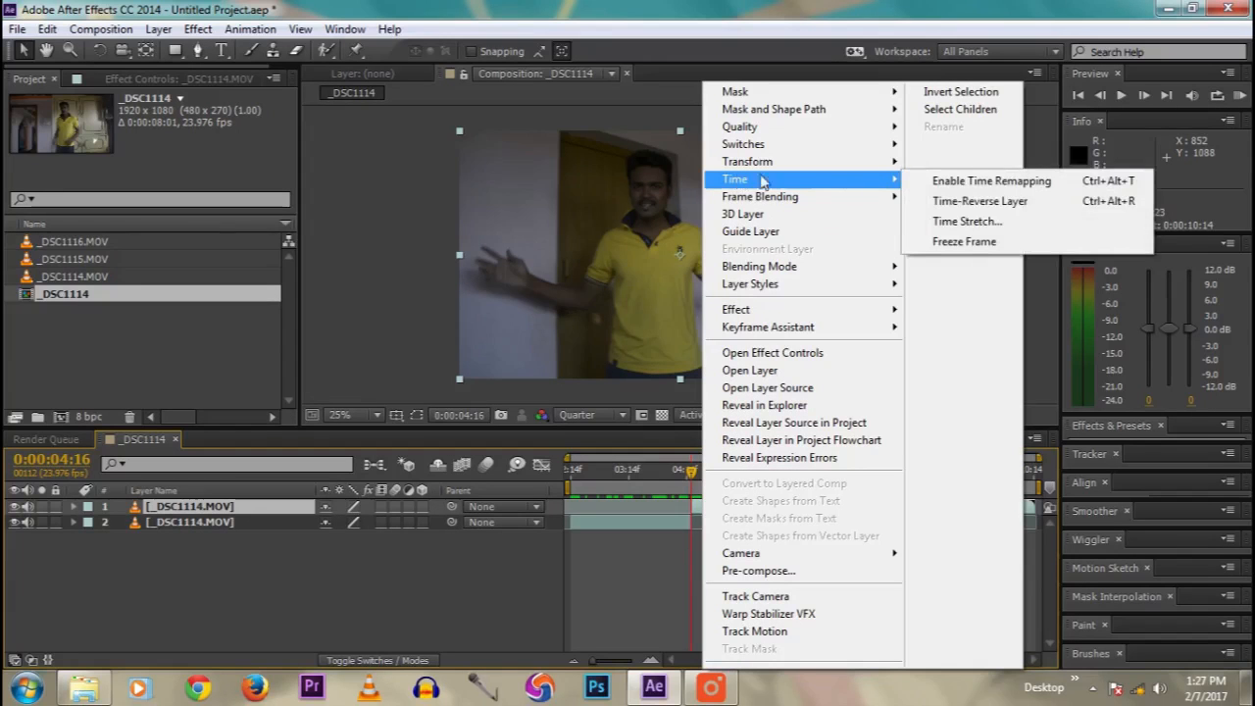
click(960, 242)
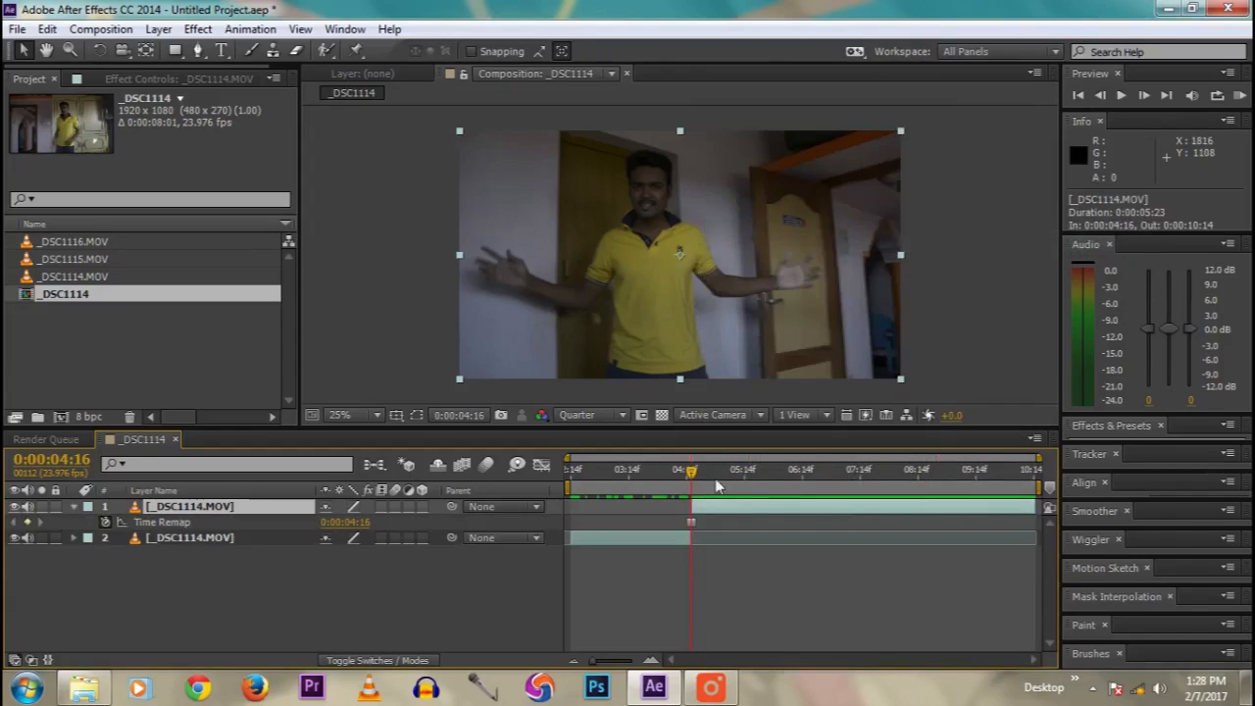
Step: Preview the composition from near its start to check the freeze frame, and collapse the frozen layer's properties
drag(694, 478, 576, 478)
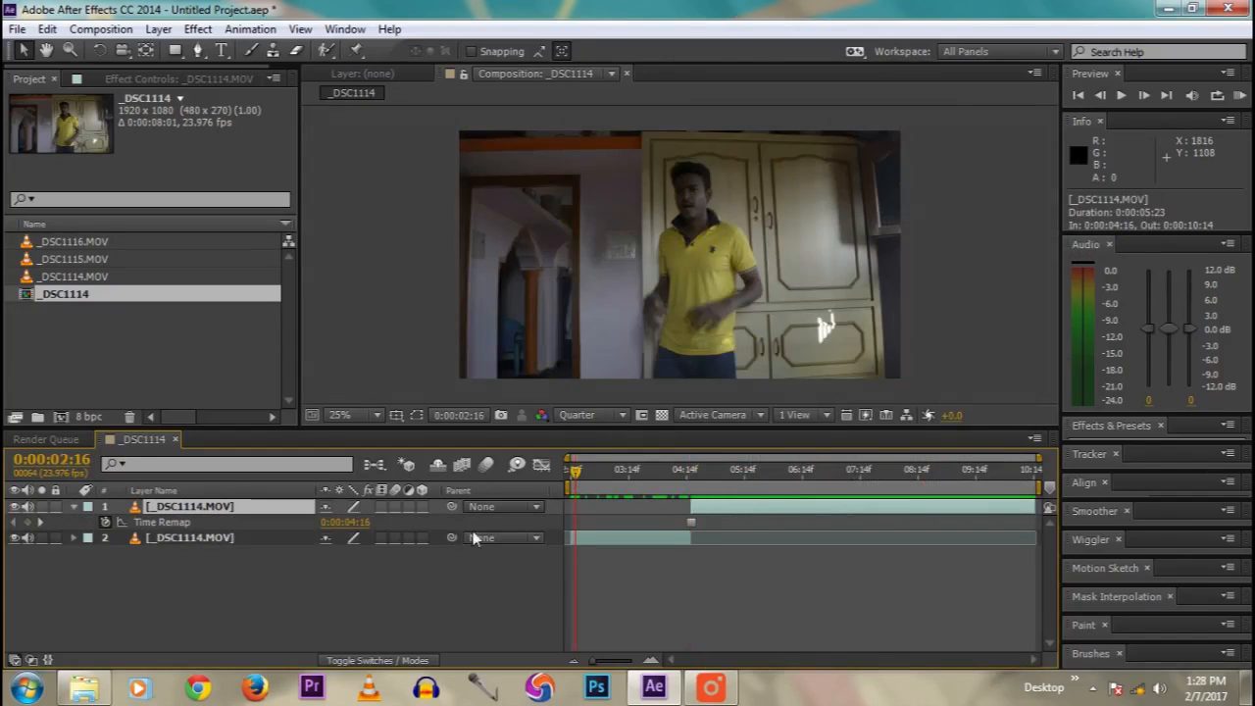
click(421, 572)
key(0)
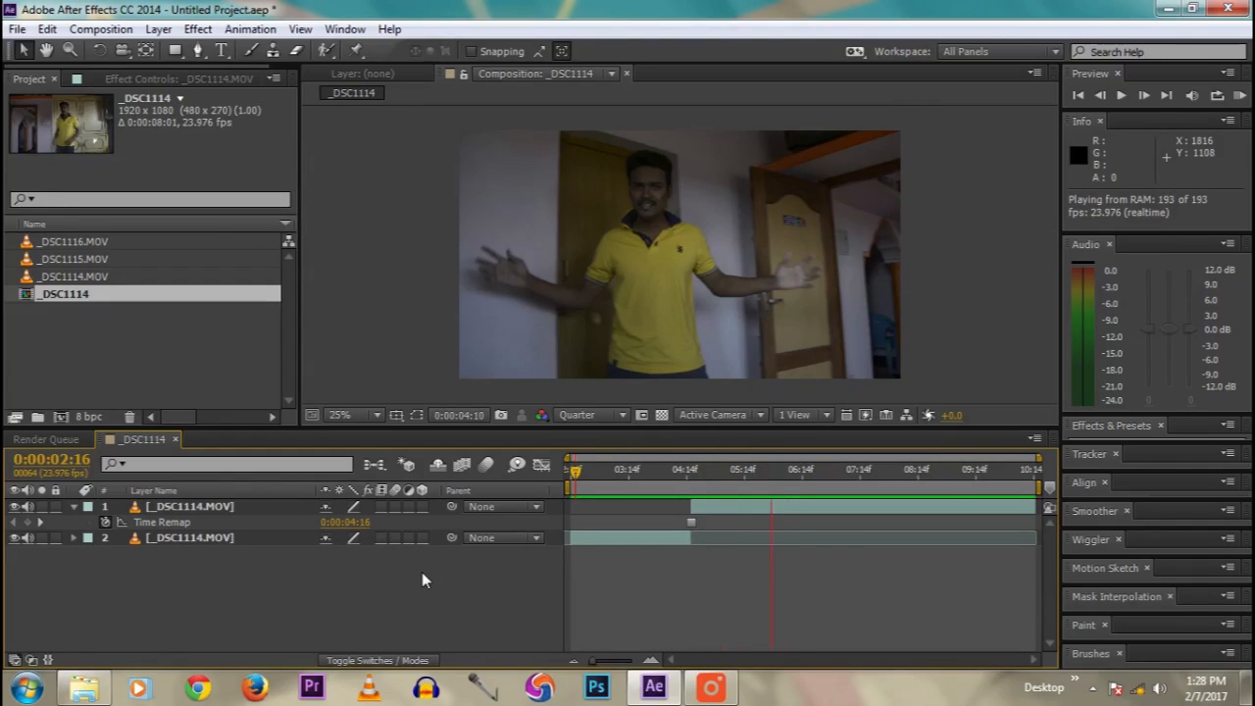
key(space)
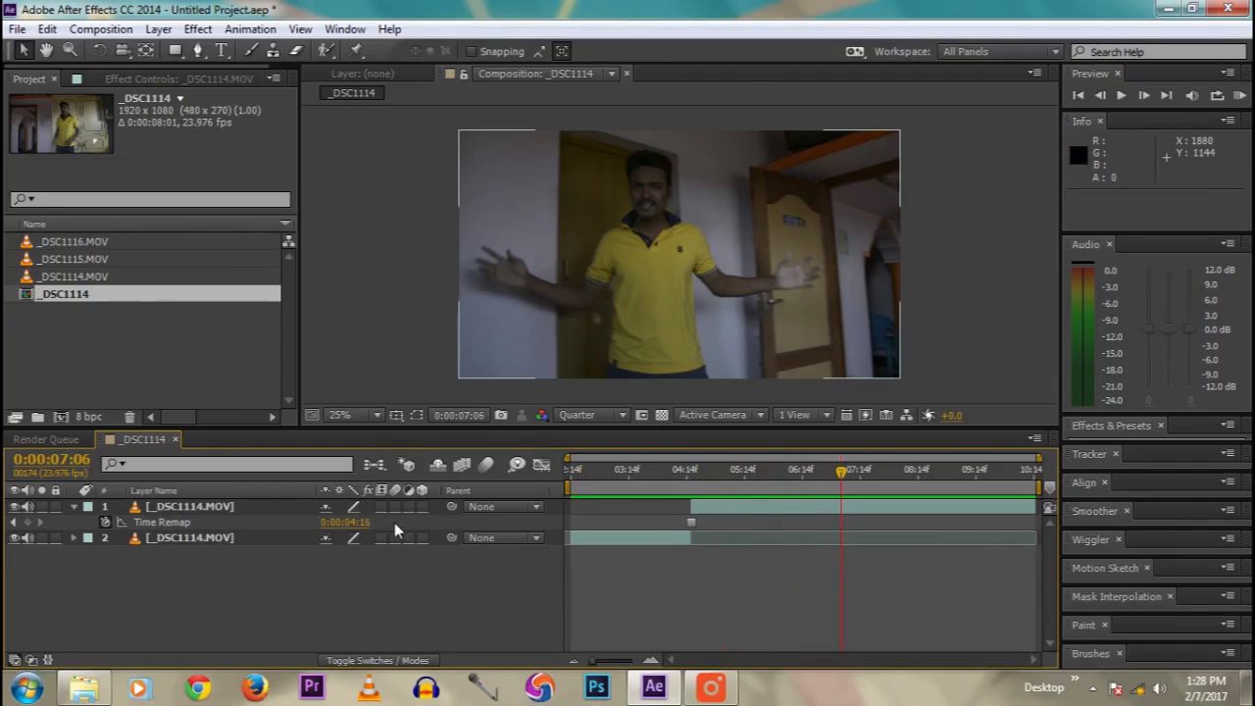
click(73, 507)
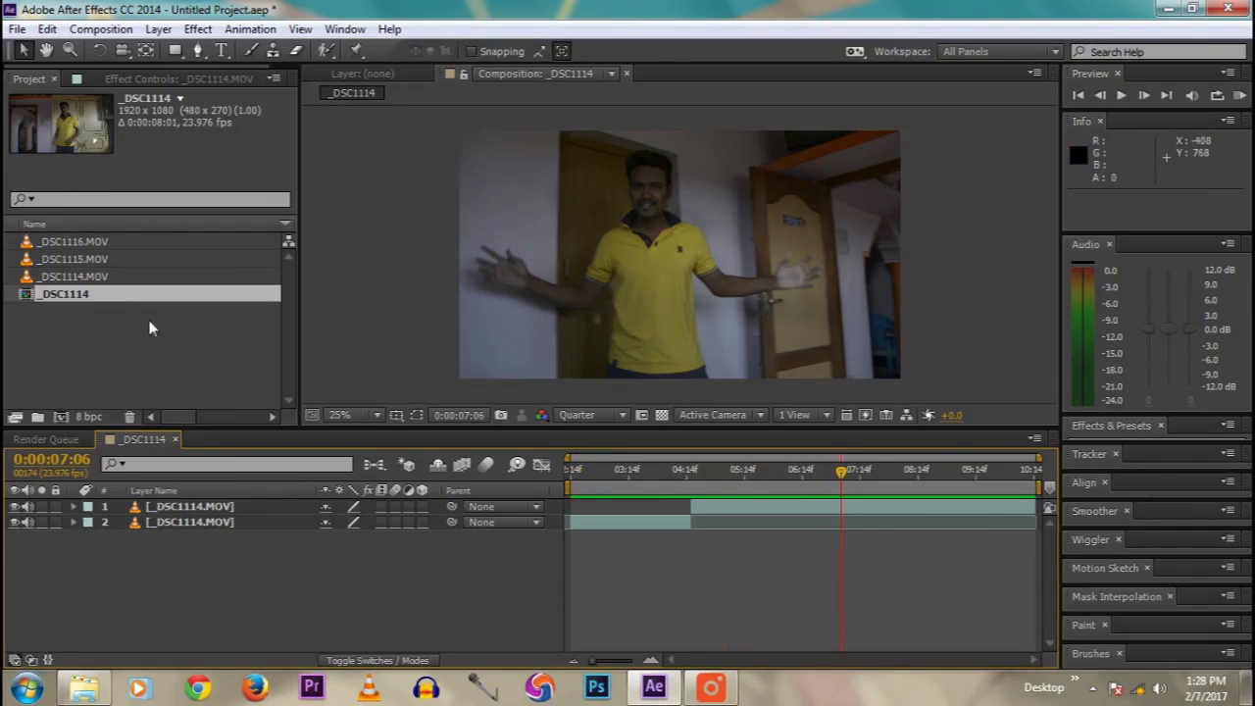
Step: Create a white solid in the _DSC1114 composition with its width set to 1080 px
click(116, 400)
right_click(225, 580)
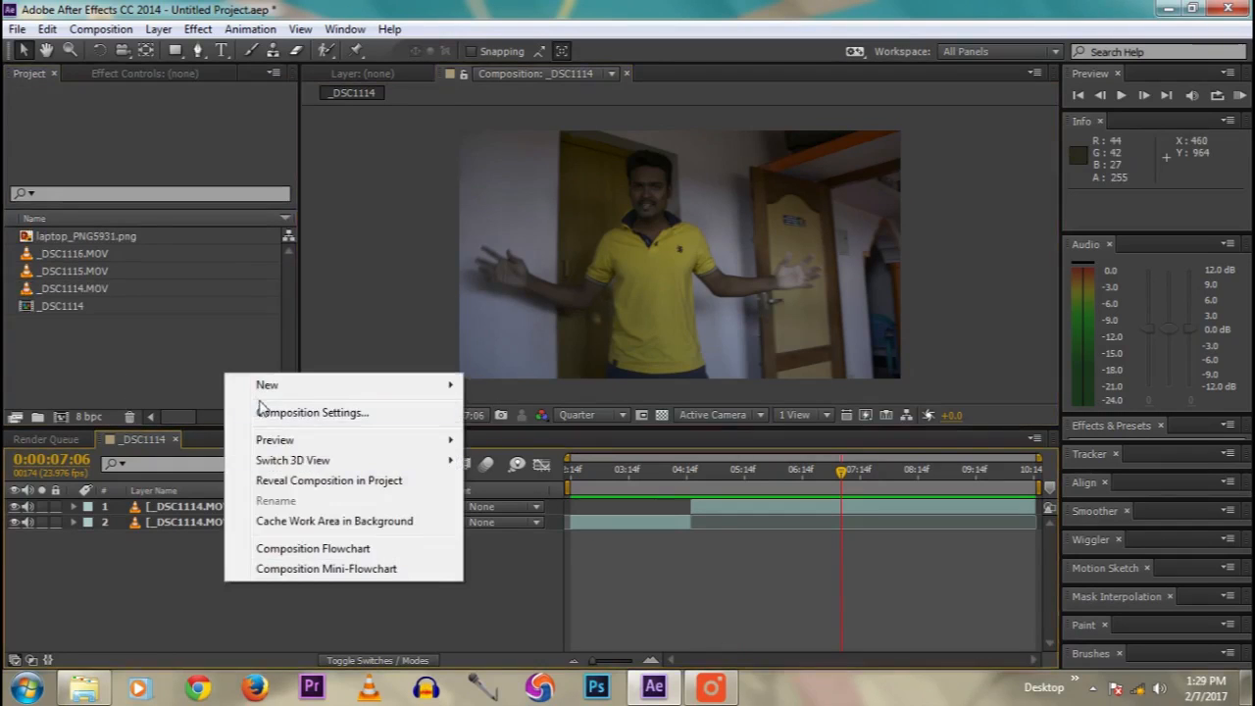
mouse_move(261, 391)
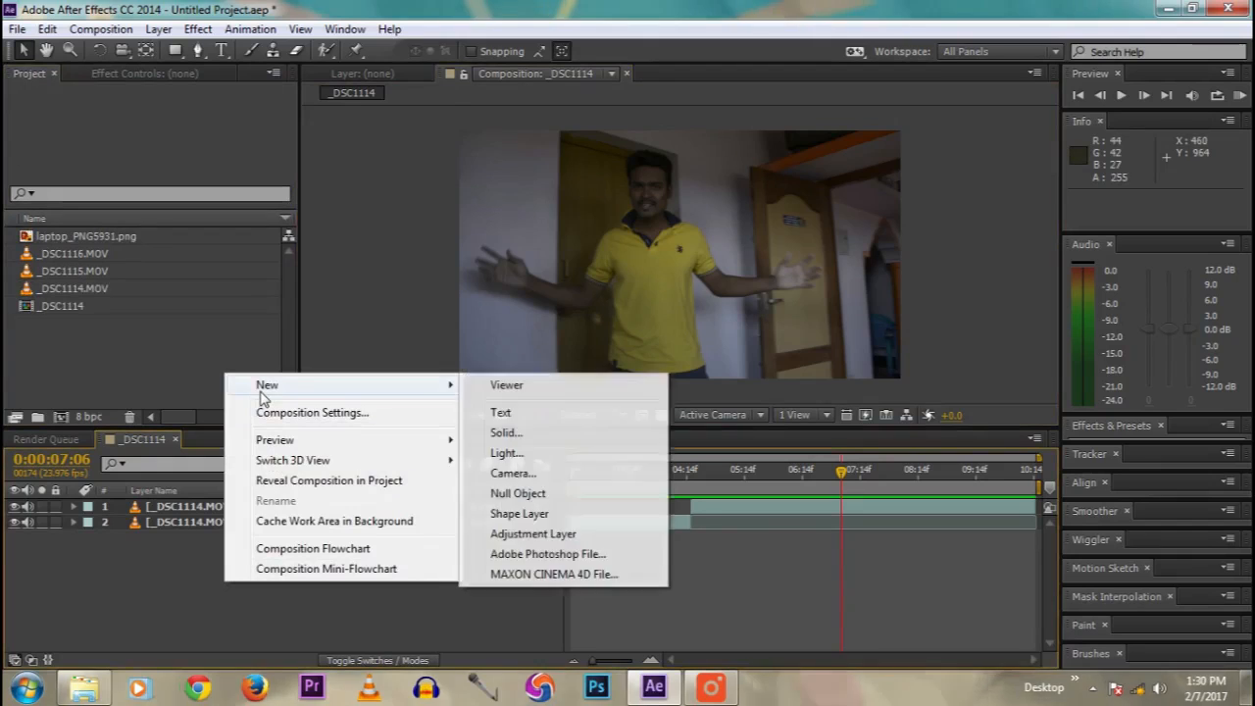
click(503, 432)
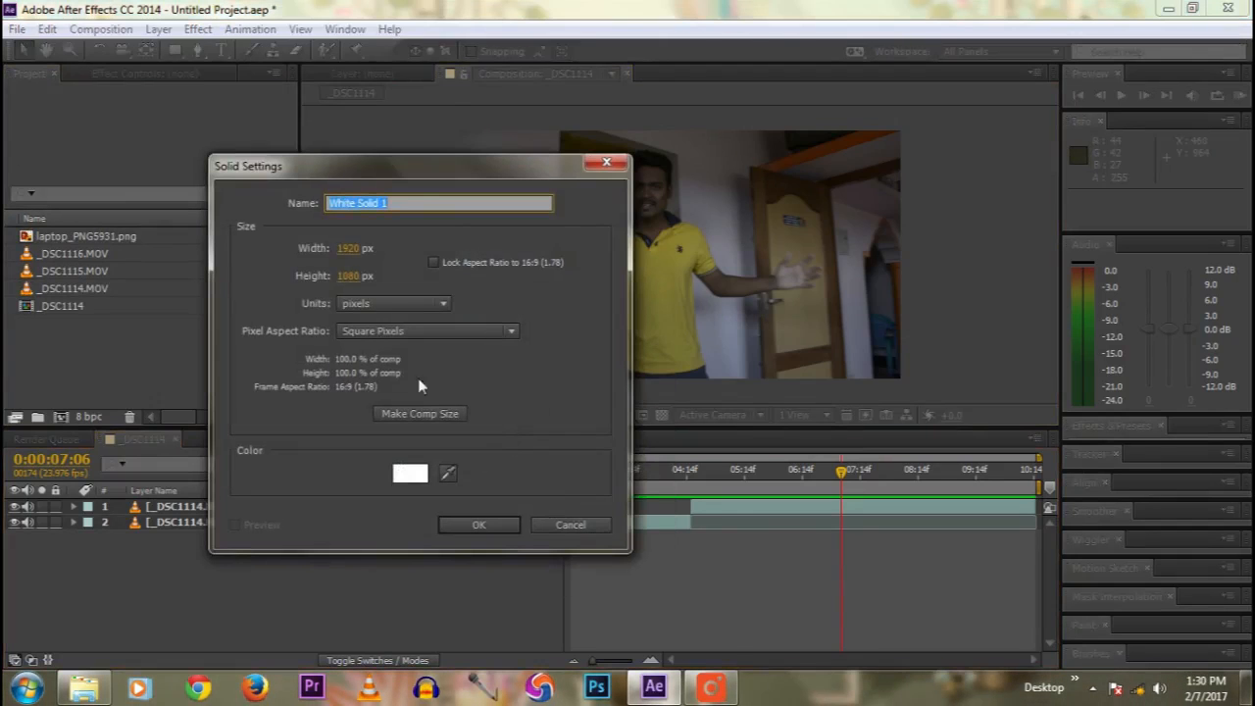
click(350, 249)
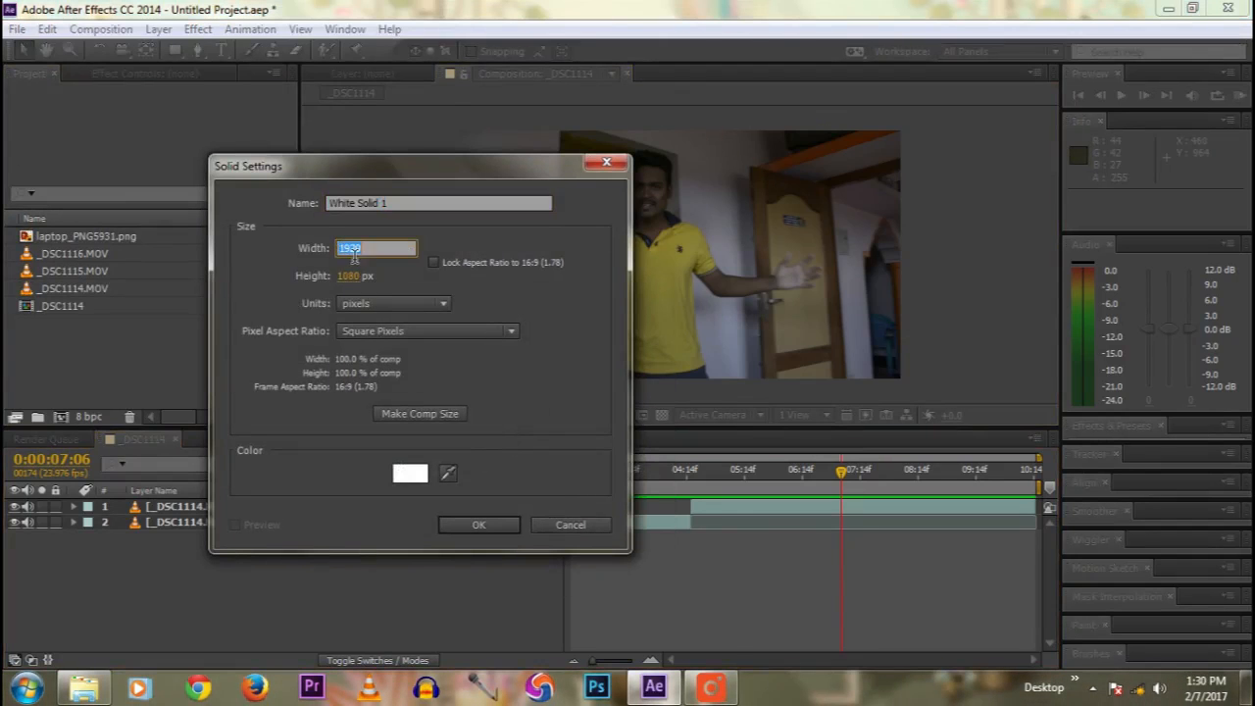
text(1080)
click(505, 526)
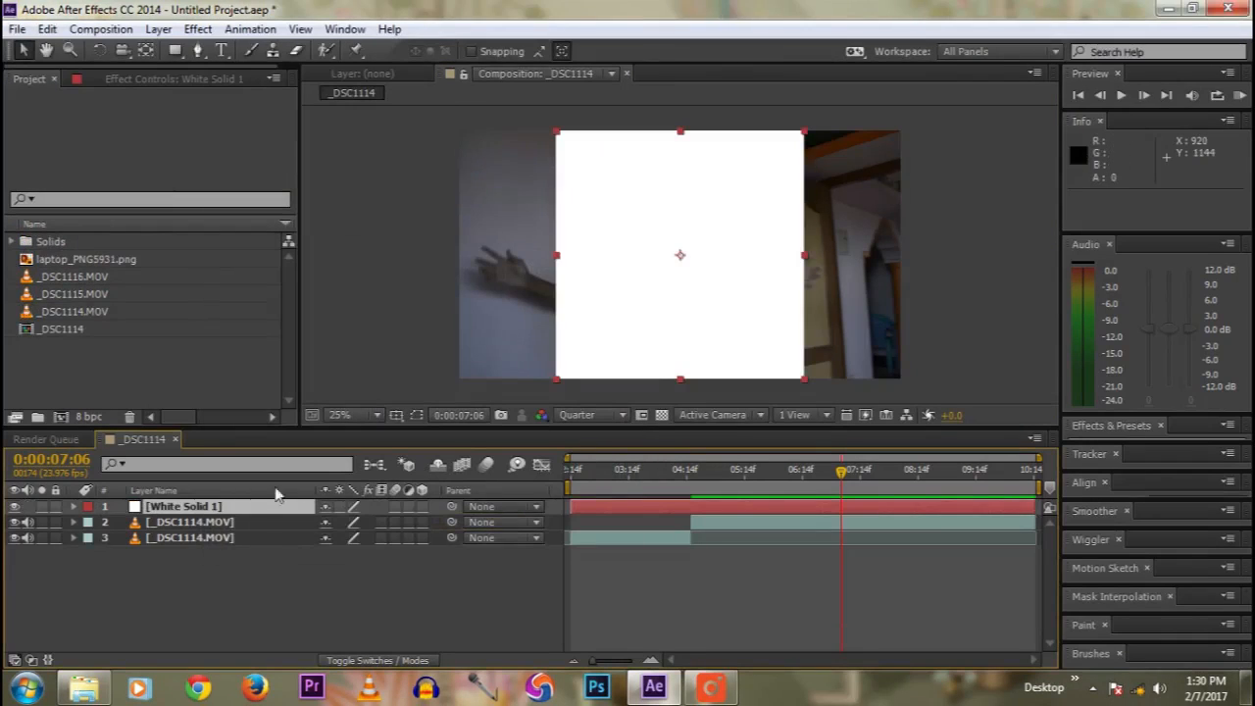
Step: Pre-compose the white solid as White Solid 1 Comp 1, moving all attributes into the new composition
right_click(207, 507)
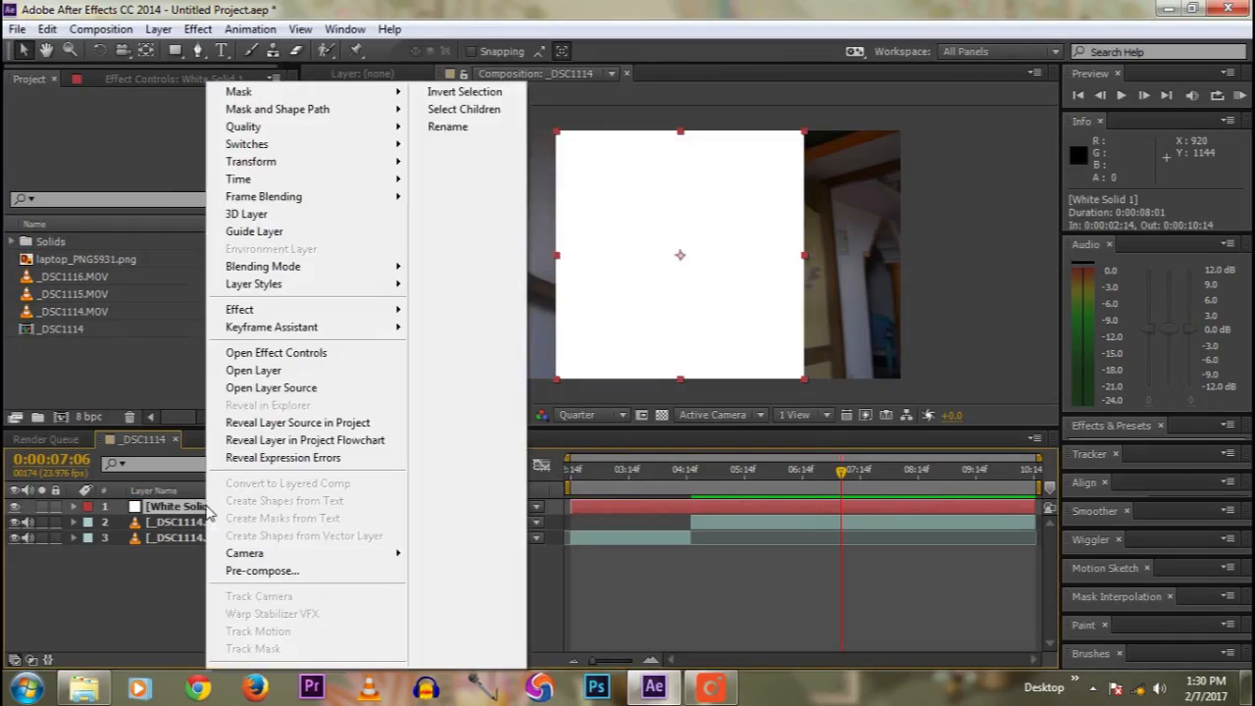
click(235, 572)
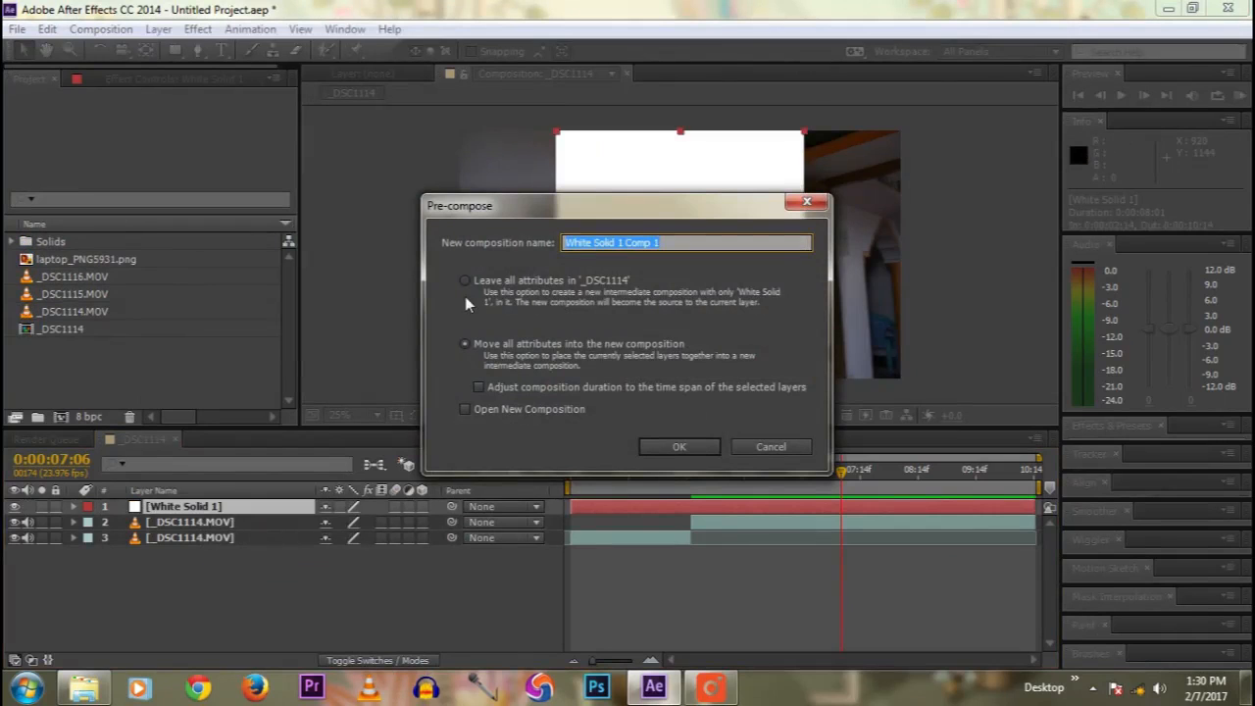
click(686, 447)
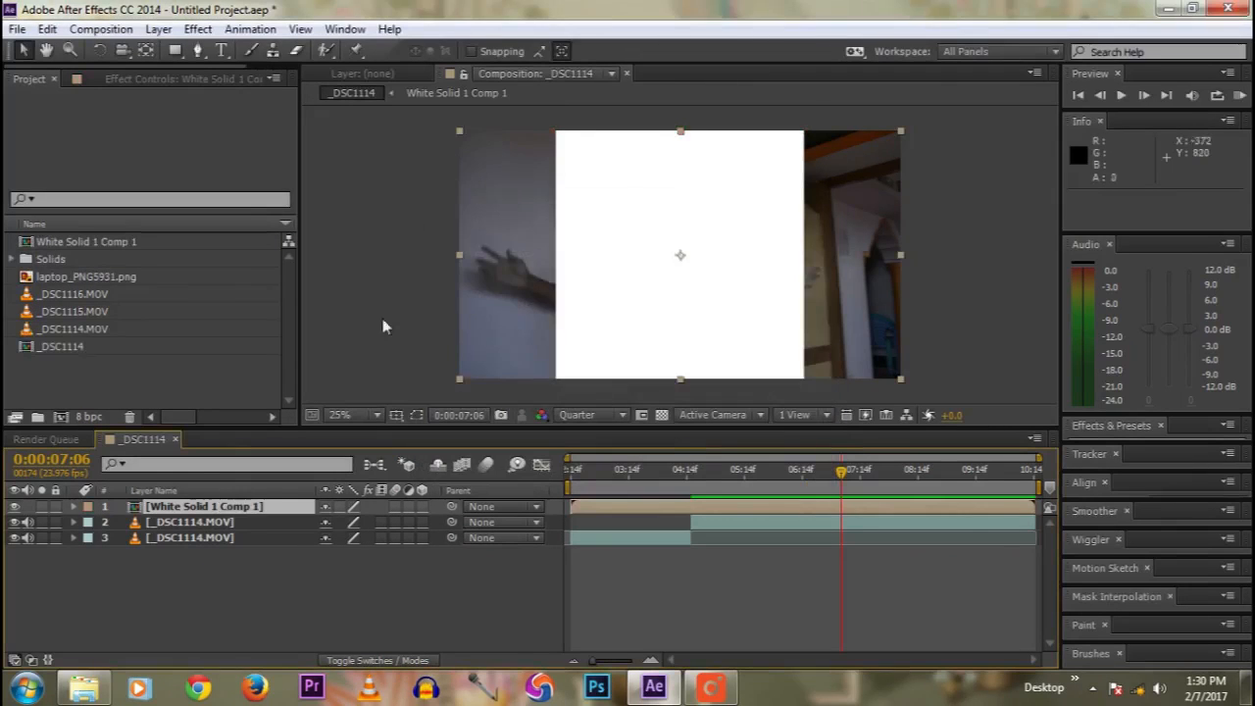
Step: Open the White Solid 1 Comp 1 composition and set its width to 1080 px
double_click(177, 506)
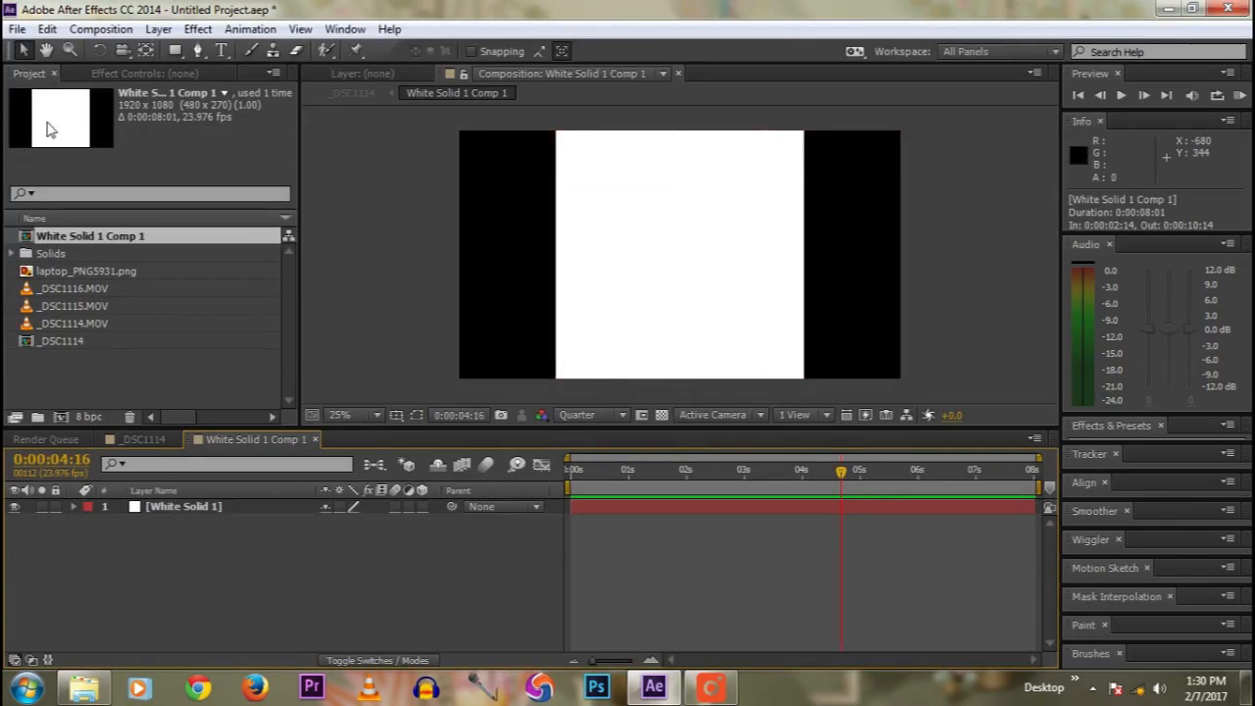
click(100, 28)
click(102, 77)
click(279, 262)
text(1080)
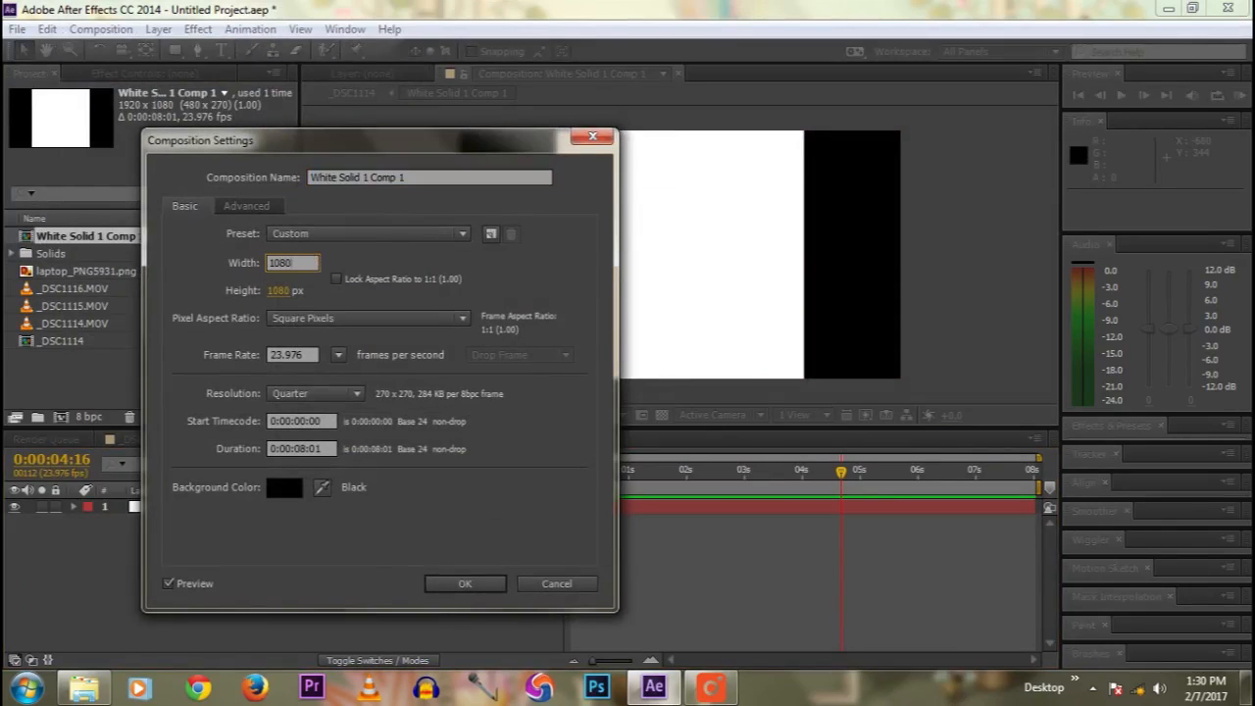
click(445, 581)
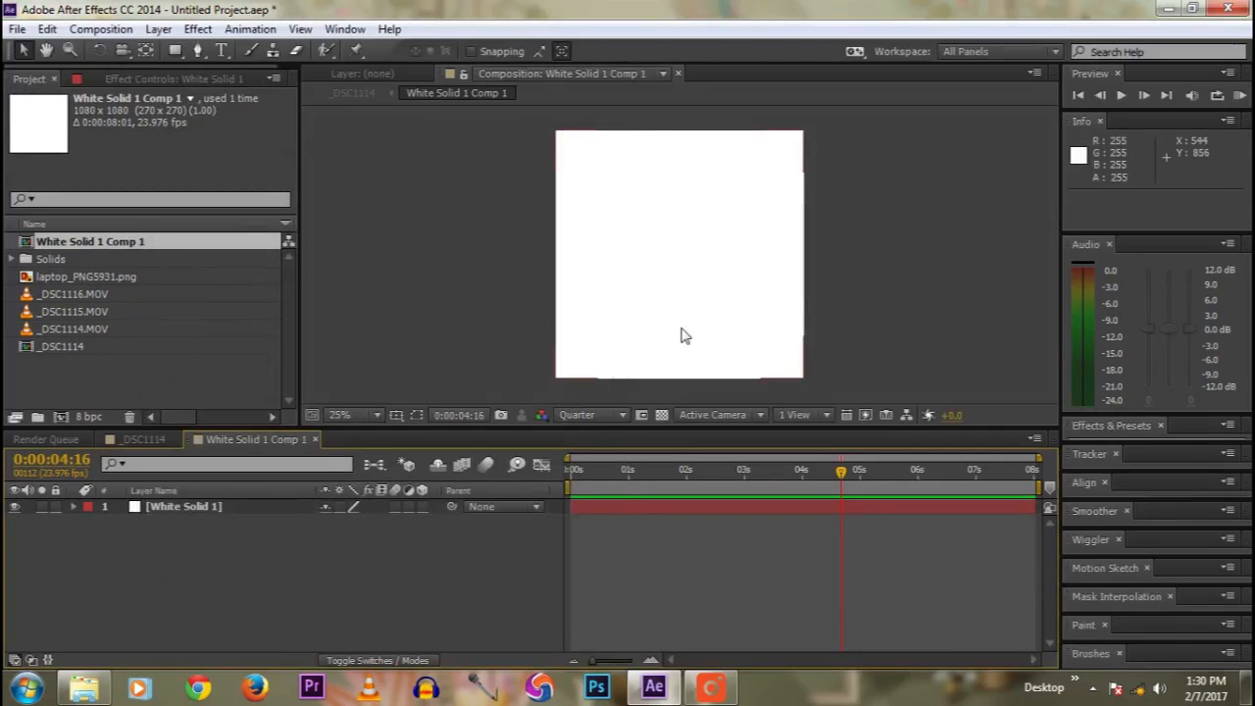
Step: Choose the Ellipse tool for drawing shapes and masks
click(174, 50)
click(236, 89)
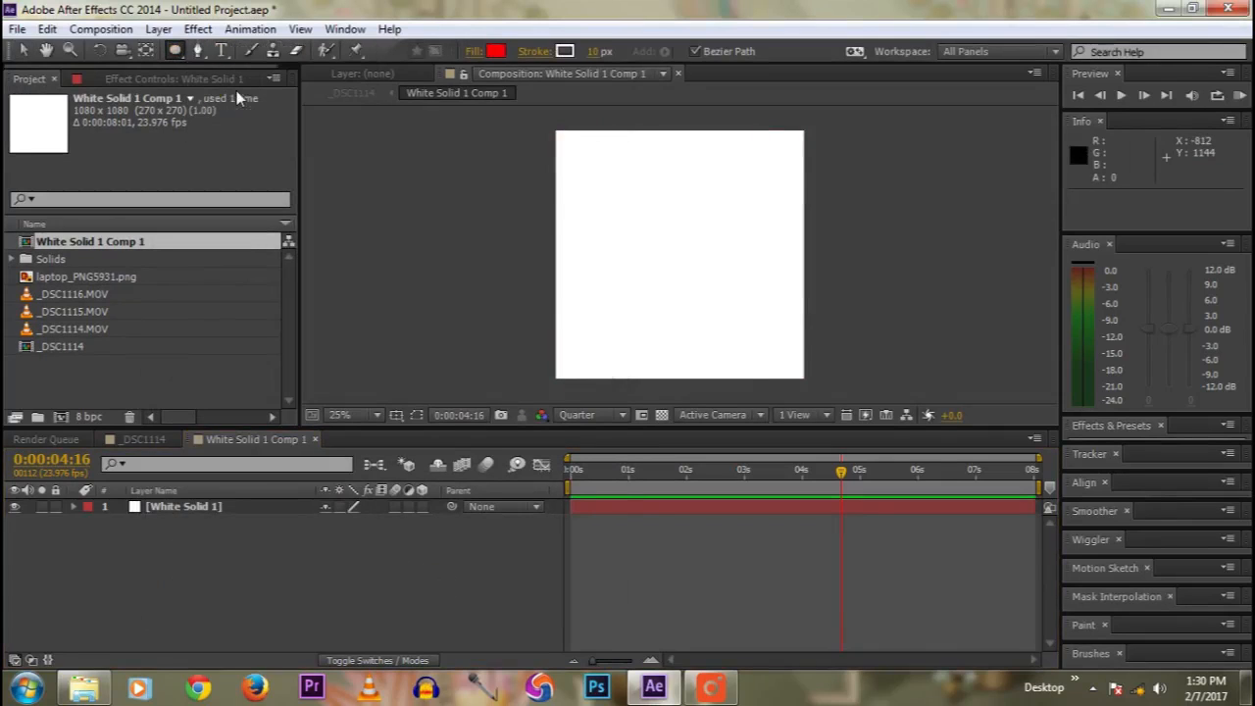
double_click(174, 50)
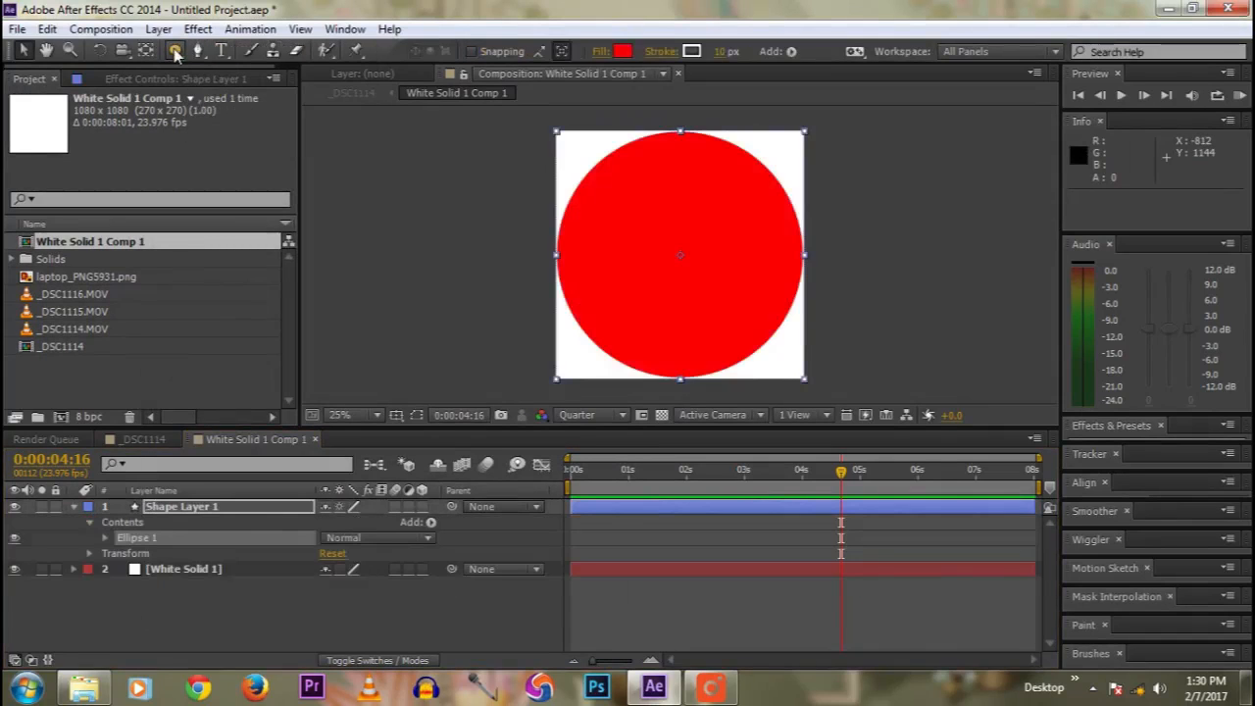
click(236, 511)
key(Delete)
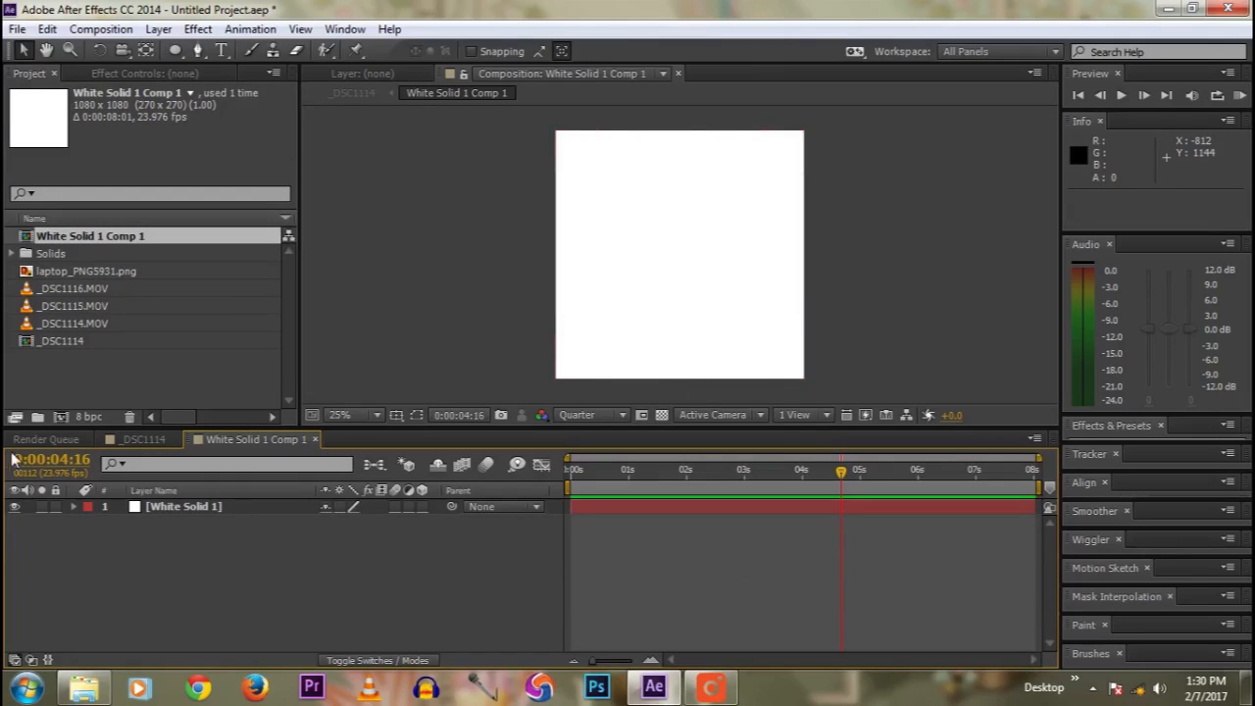
Step: Add an elliptical mask filling the whole White Solid 1 layer
click(183, 508)
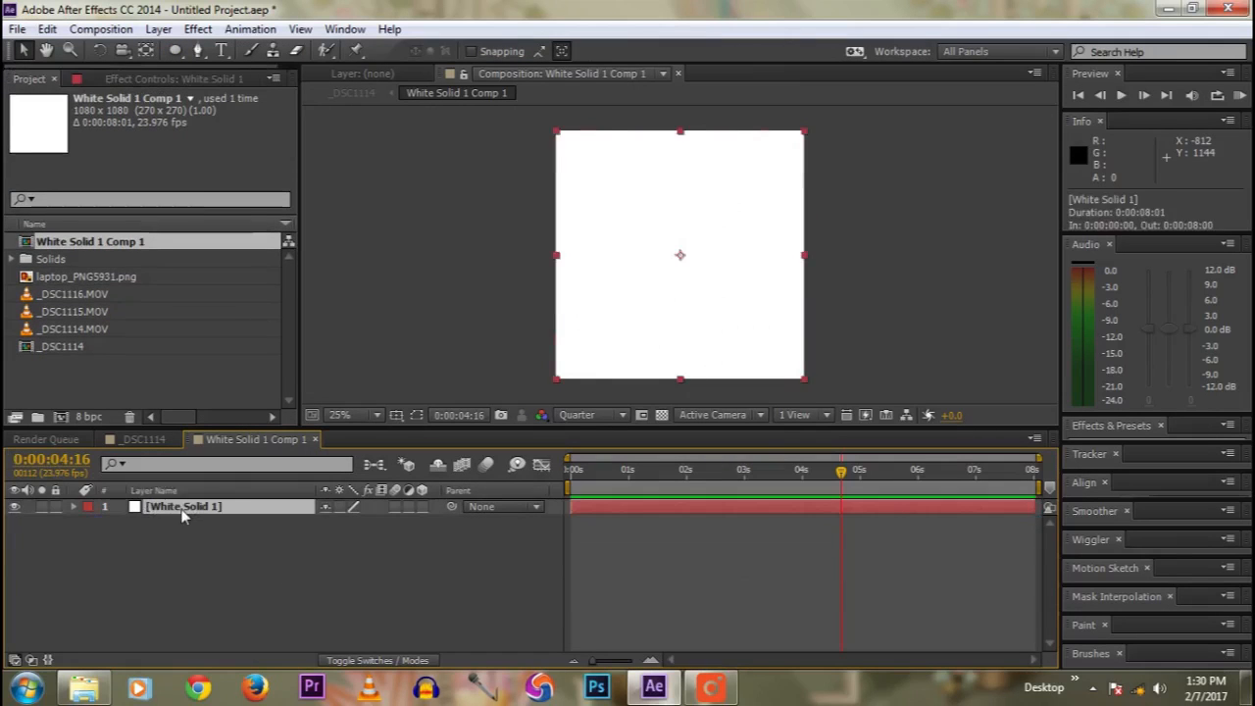
double_click(175, 50)
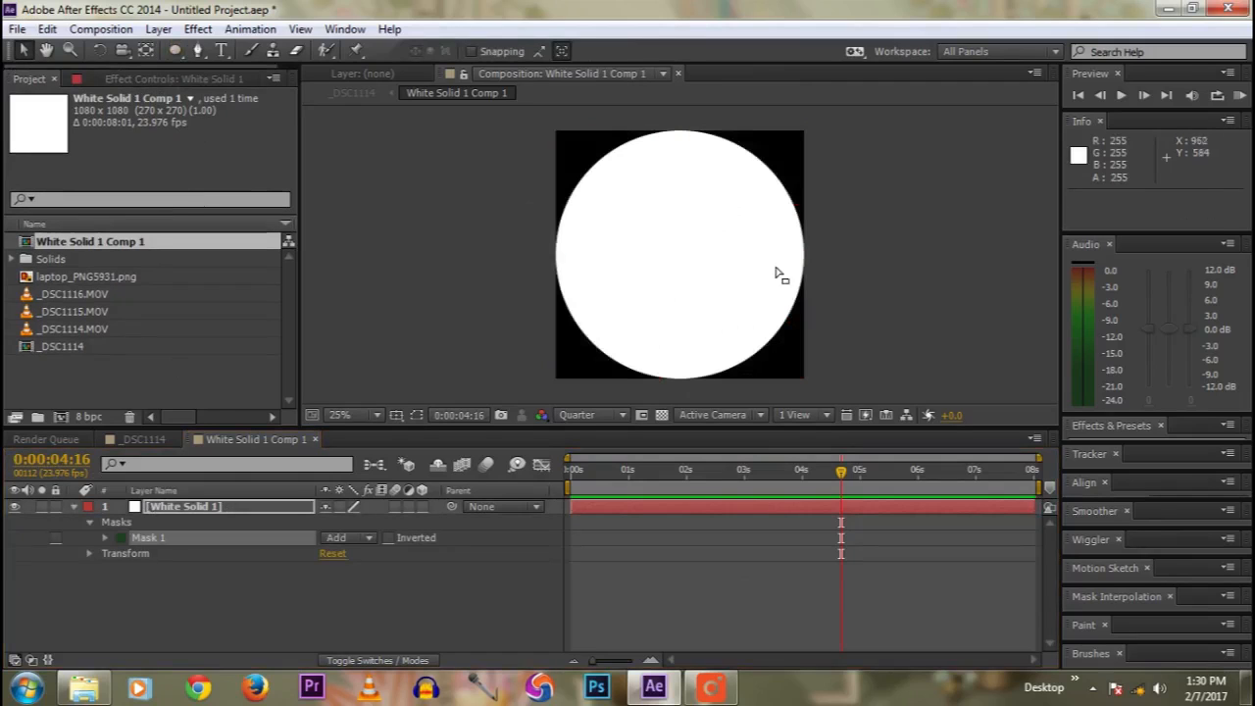
click(105, 538)
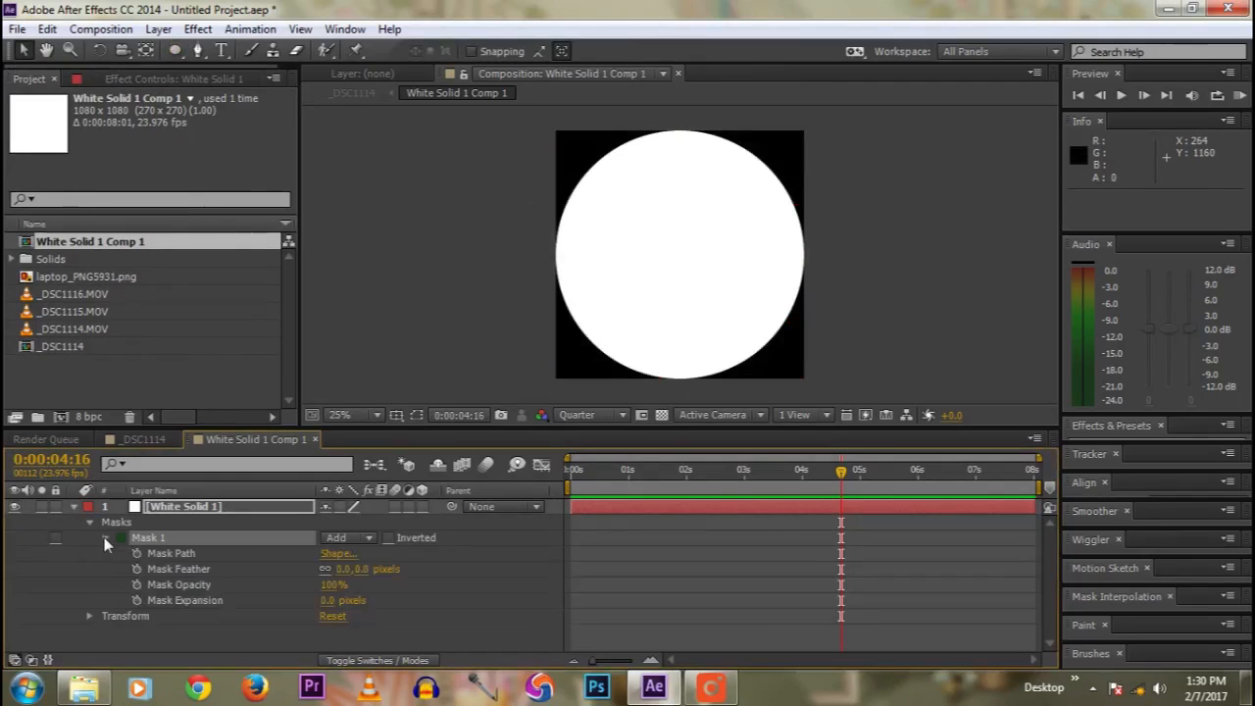
click(105, 537)
Step: Duplicate the circular mask on the white solid and set the copy's mask mode to Subtract
click(146, 540)
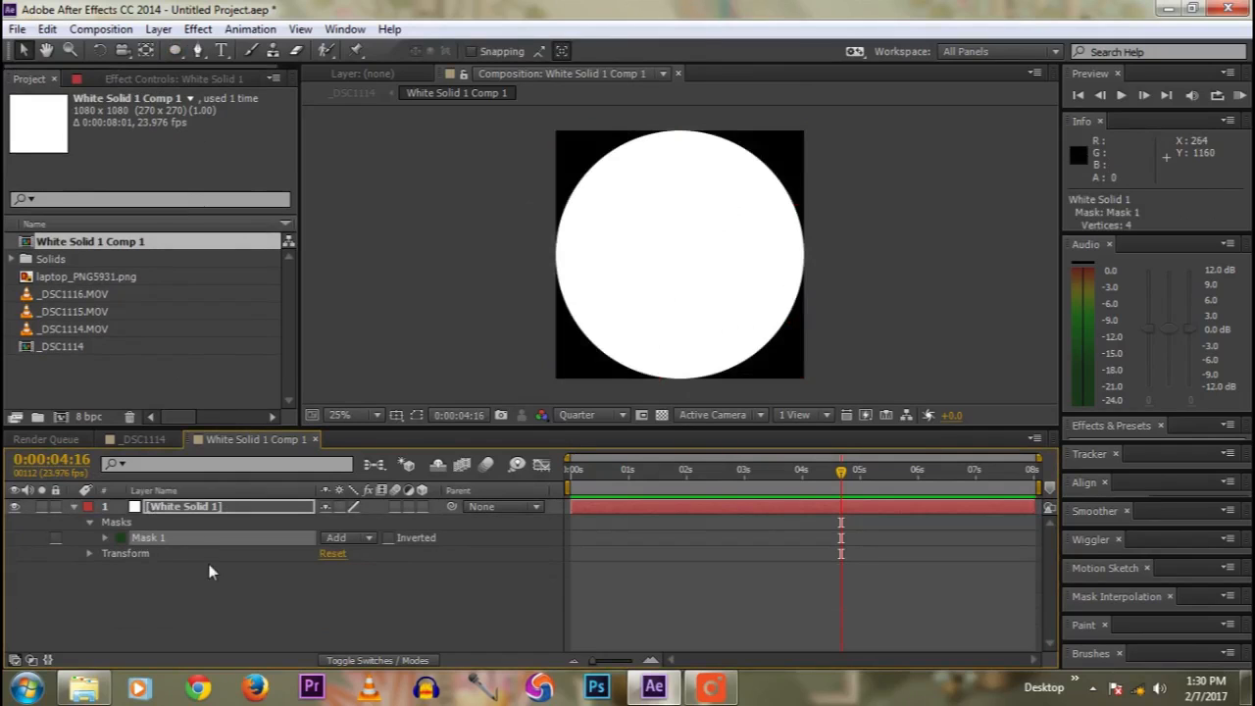
click(171, 508)
click(157, 538)
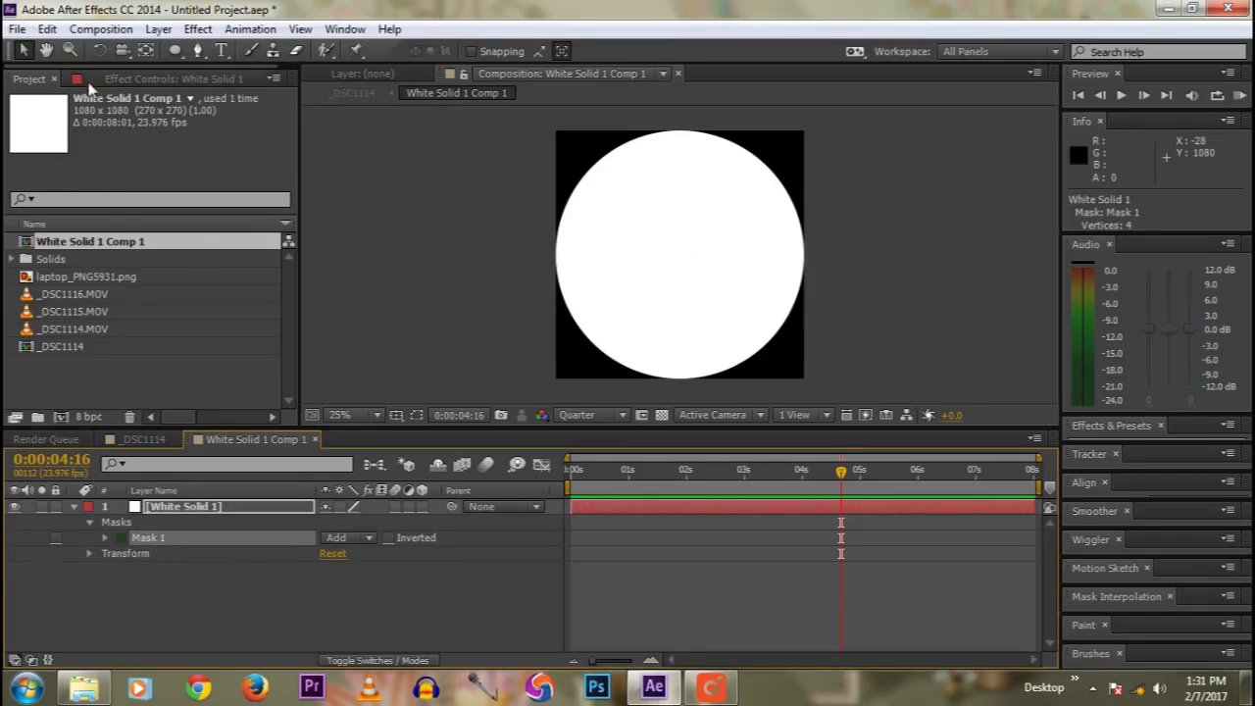
click(45, 30)
click(80, 249)
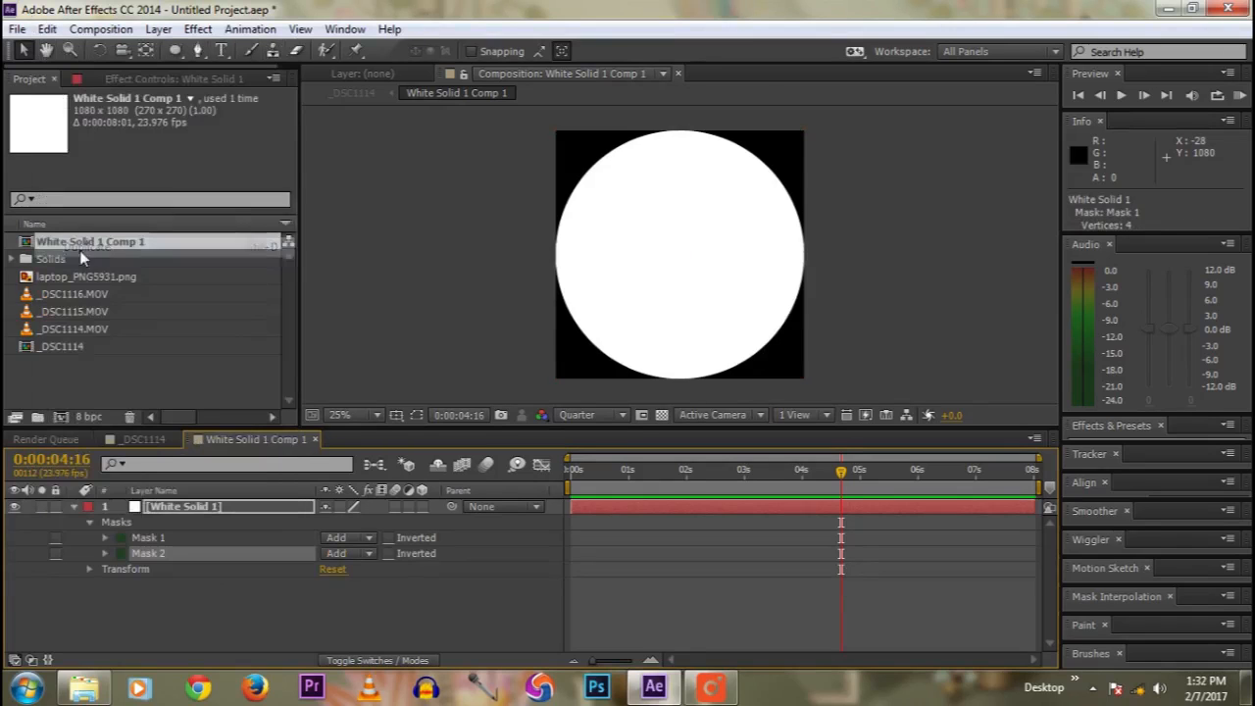
click(350, 553)
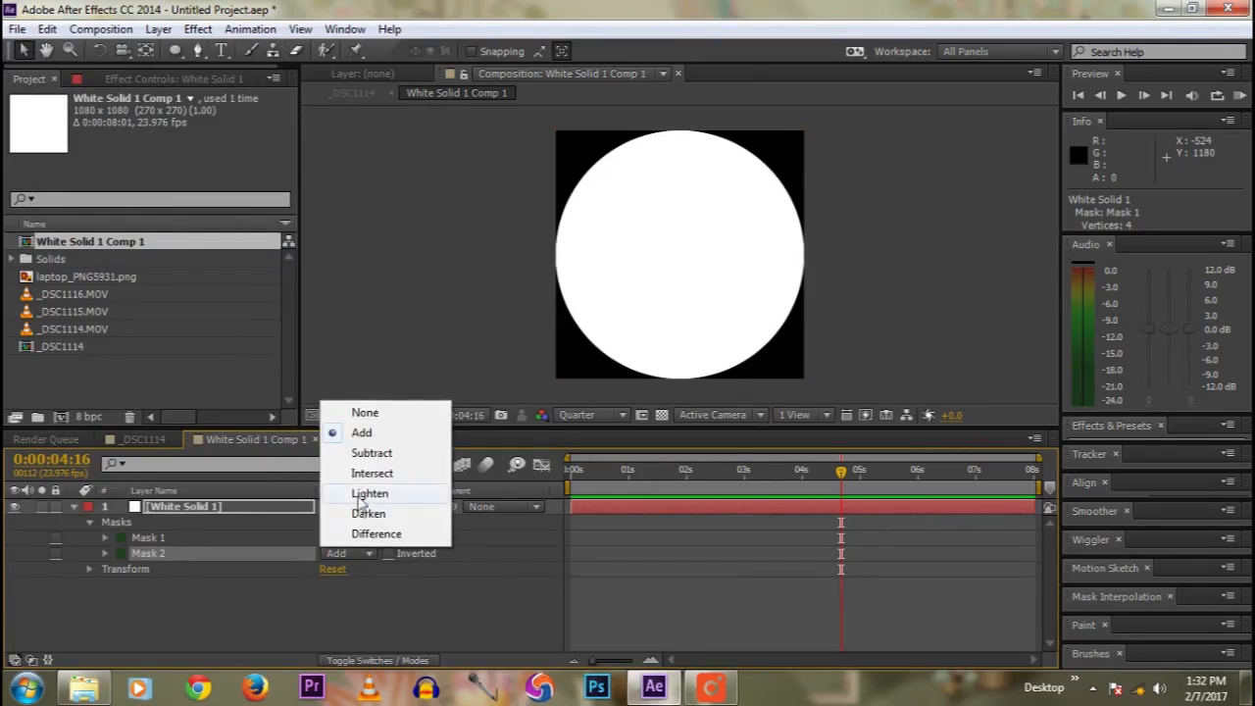
click(372, 453)
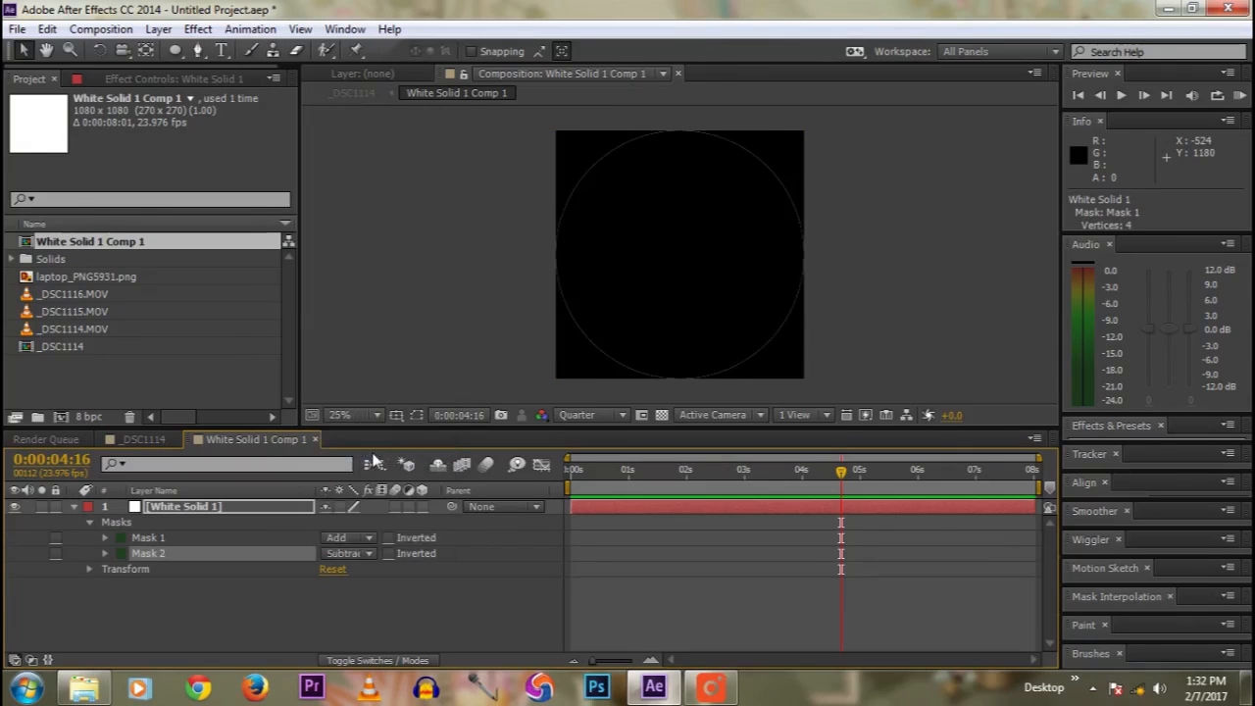
Step: Set Mask 2's expansion on White Solid 1 to -108 pixels to form a ring, and collapse the layer's properties
click(104, 554)
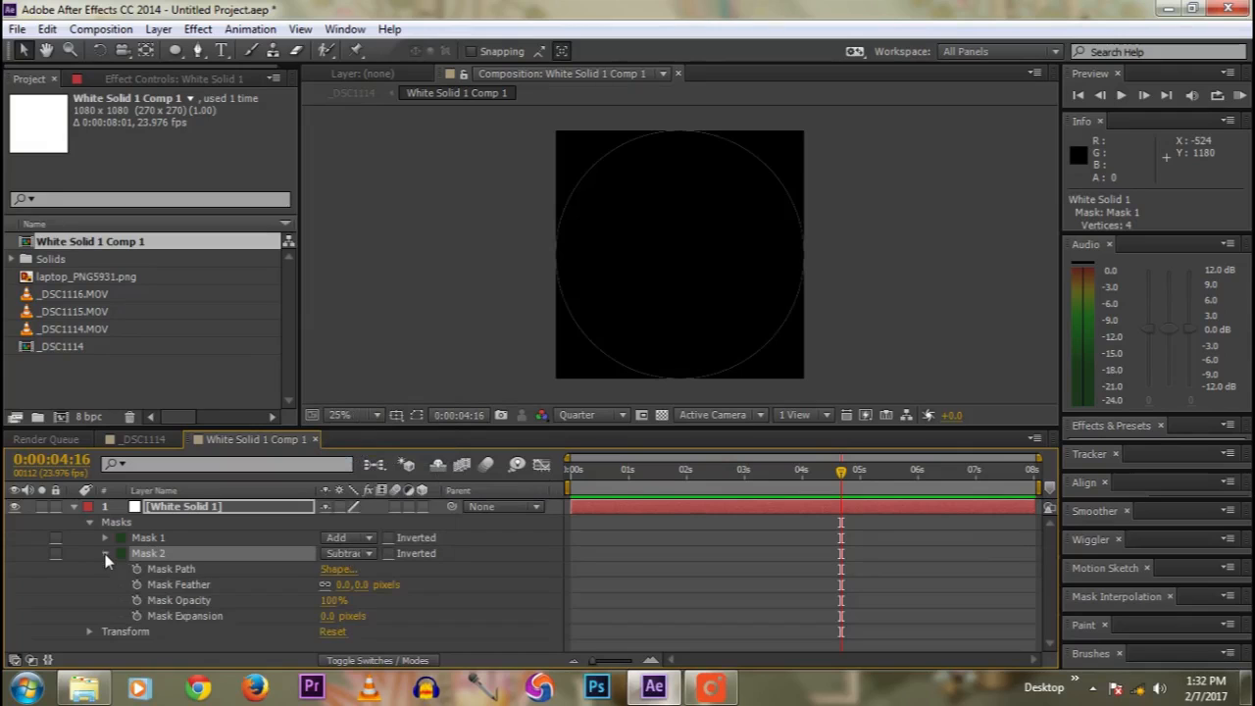
drag(333, 616, 228, 621)
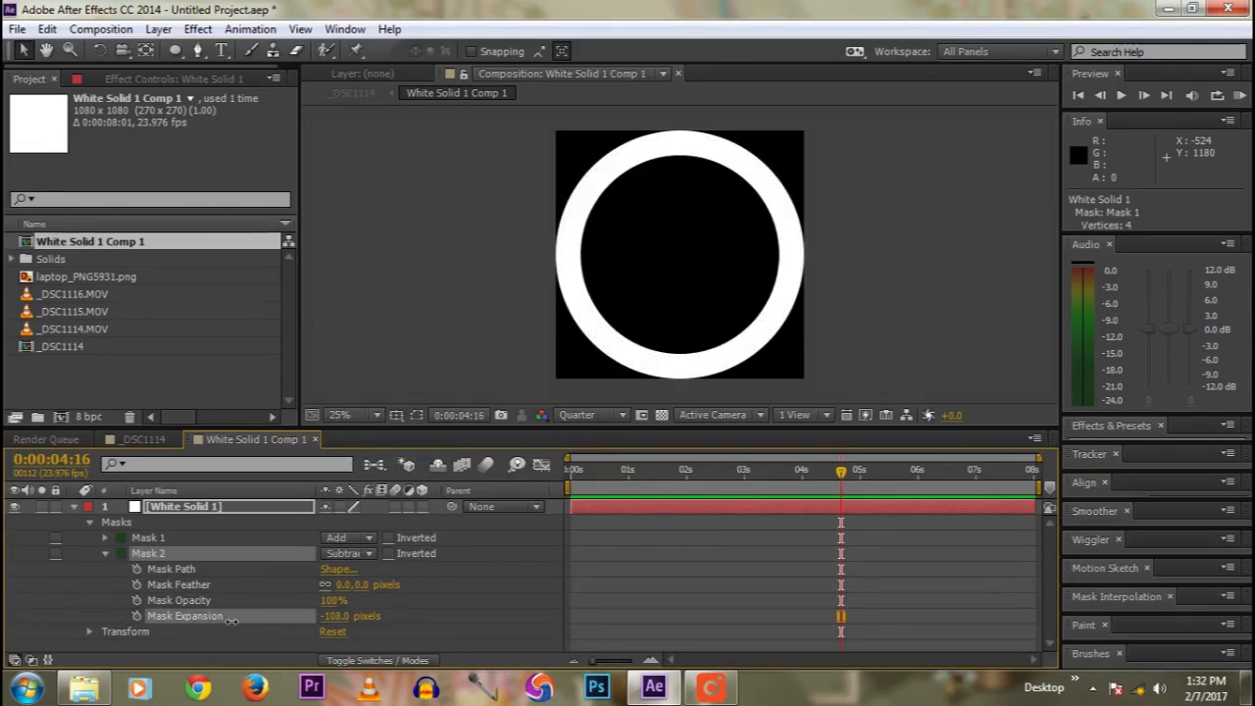
click(468, 576)
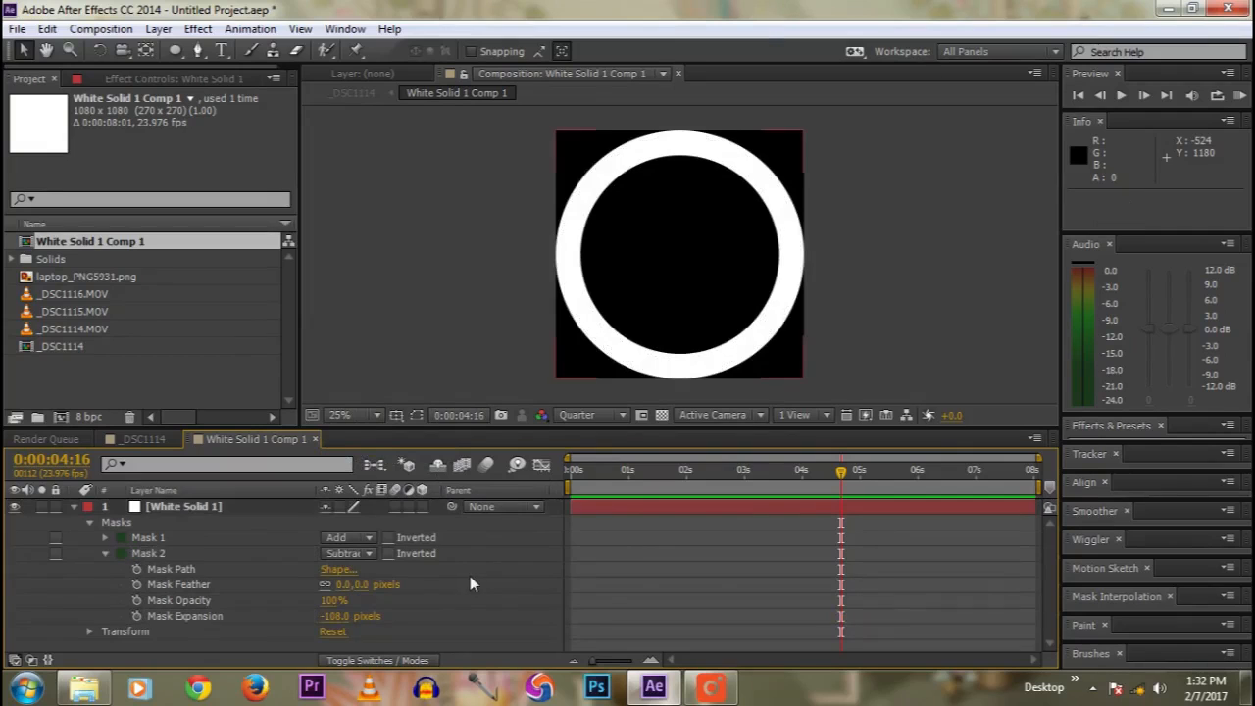
click(73, 508)
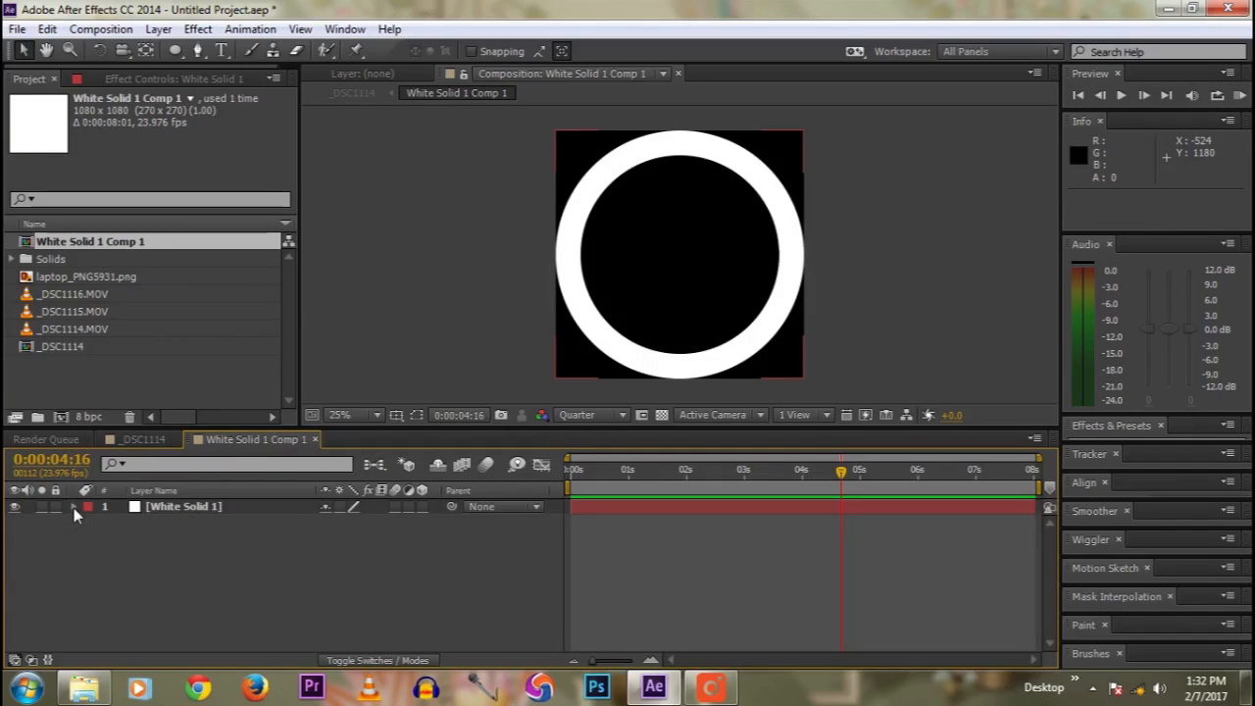
Step: Create a 1080 × 1080 px dark gray solid and place it below the White Solid 1 layer
click(177, 507)
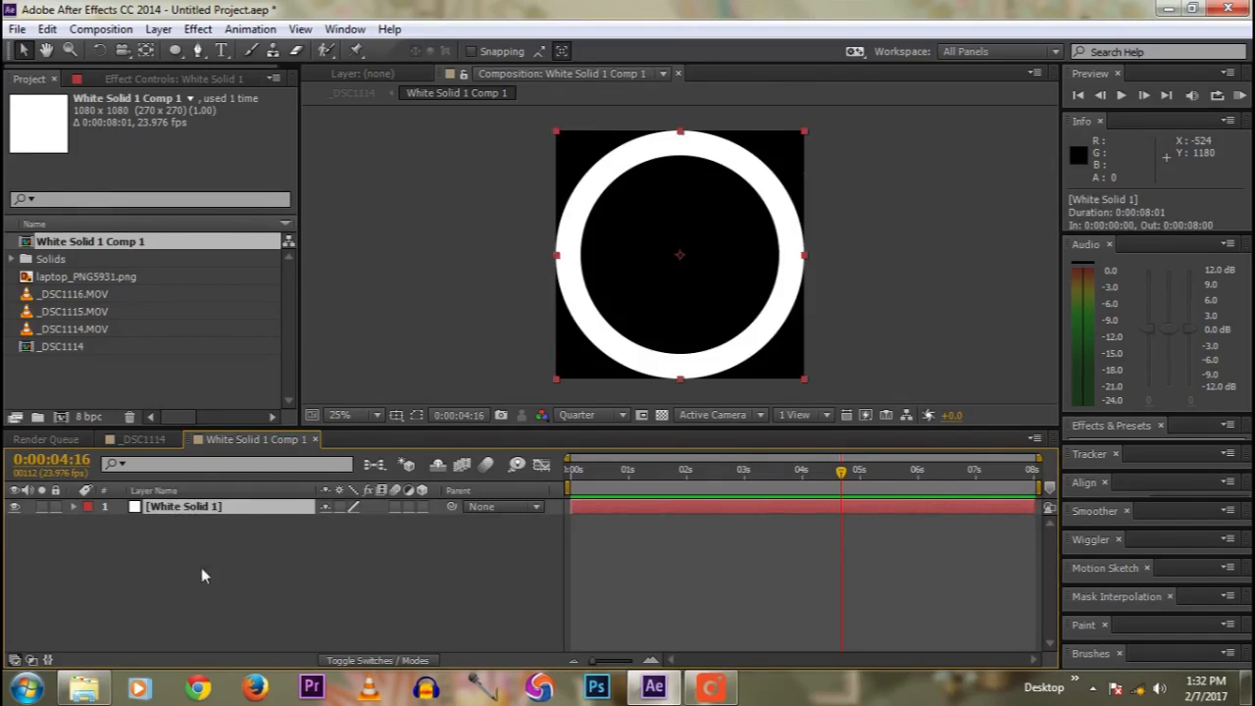
right_click(210, 561)
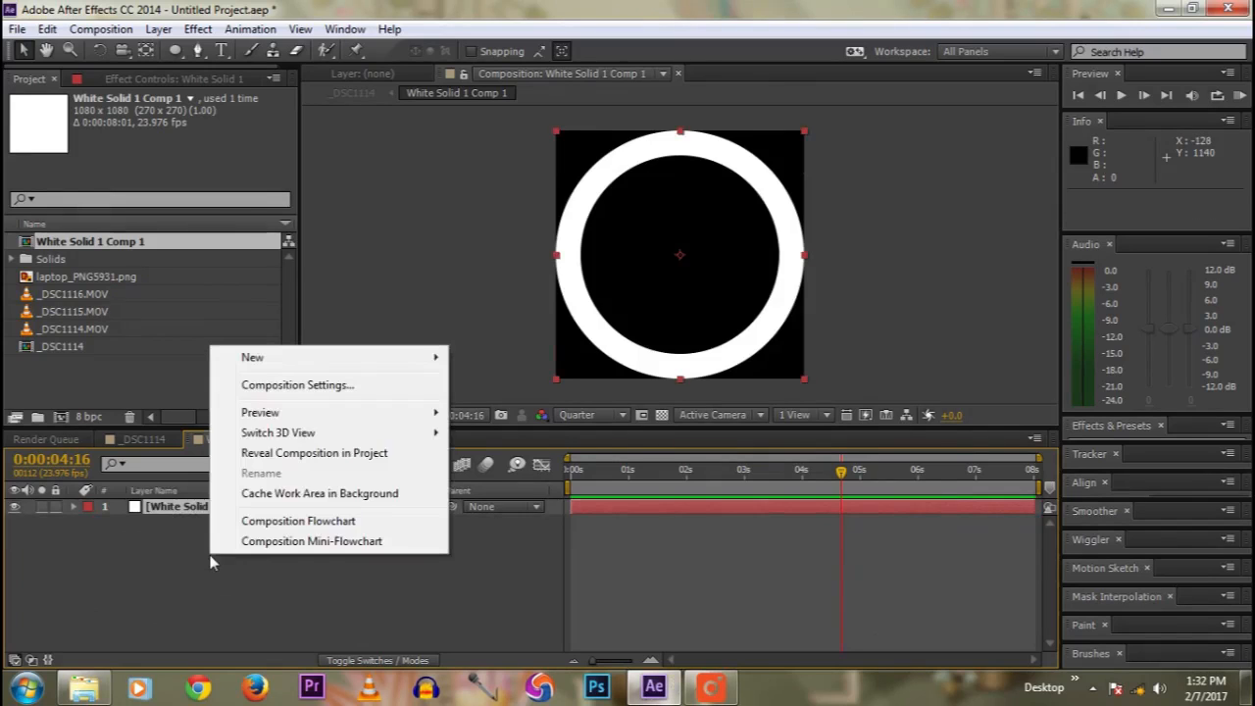
mouse_move(276, 365)
click(488, 402)
click(449, 473)
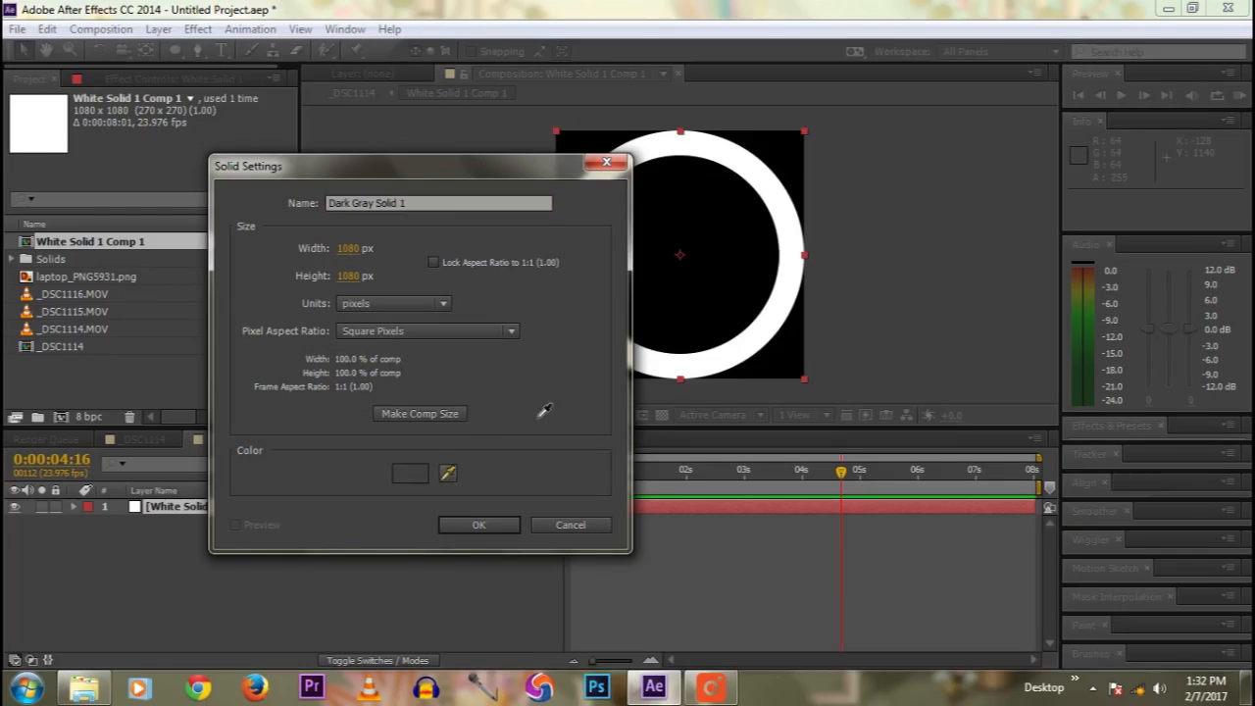
click(475, 525)
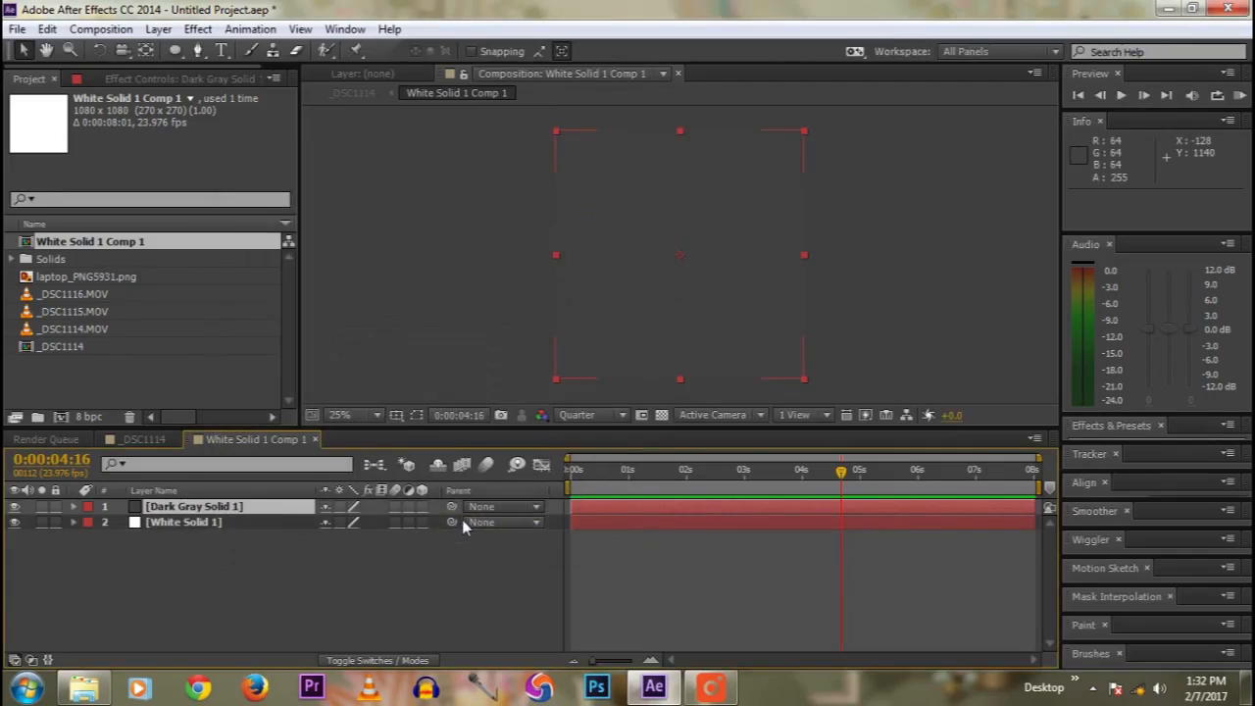
click(181, 522)
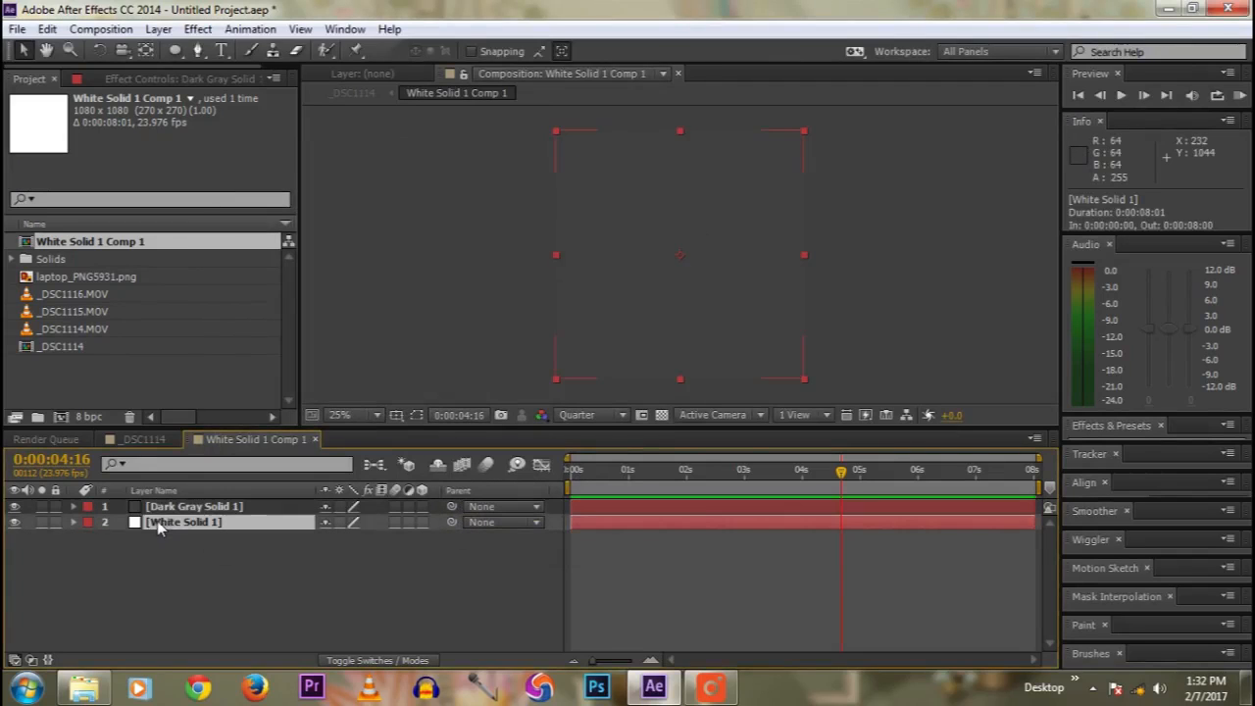
drag(173, 507, 173, 545)
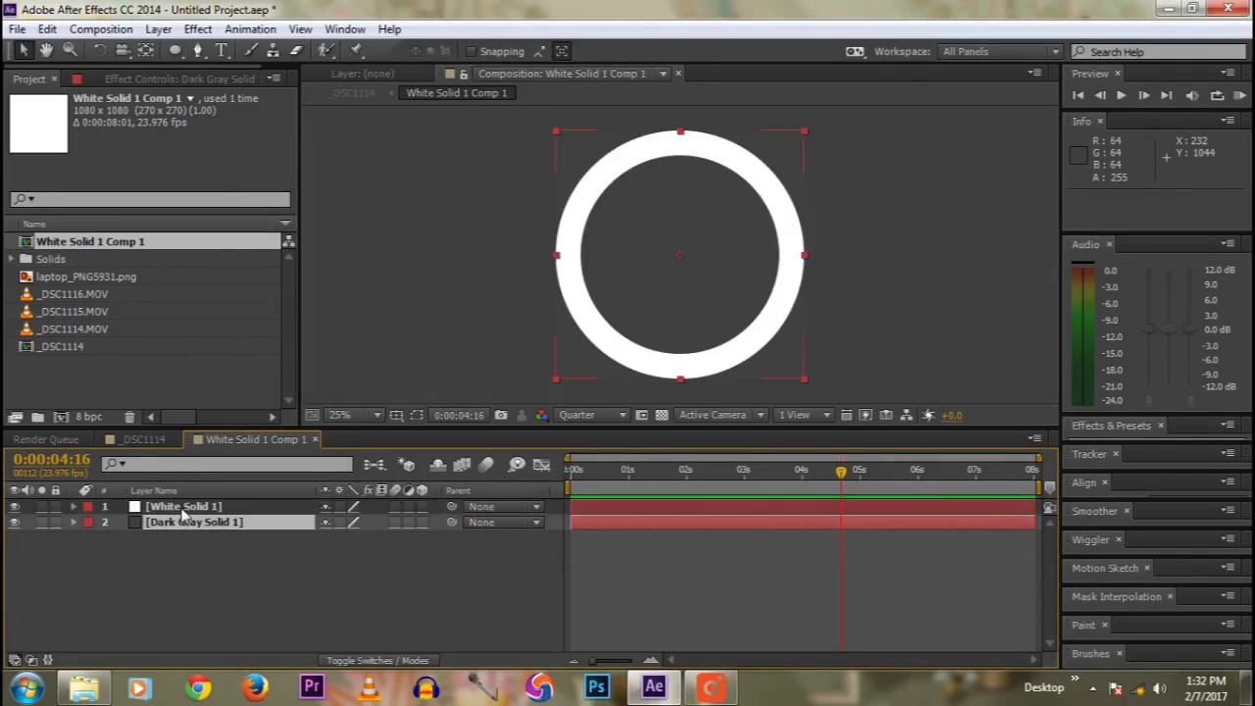
Step: Copy Mask 1 and Mask 2 from White Solid 1 onto Dark Gray Solid 1, and move White Solid 1 below it
click(184, 508)
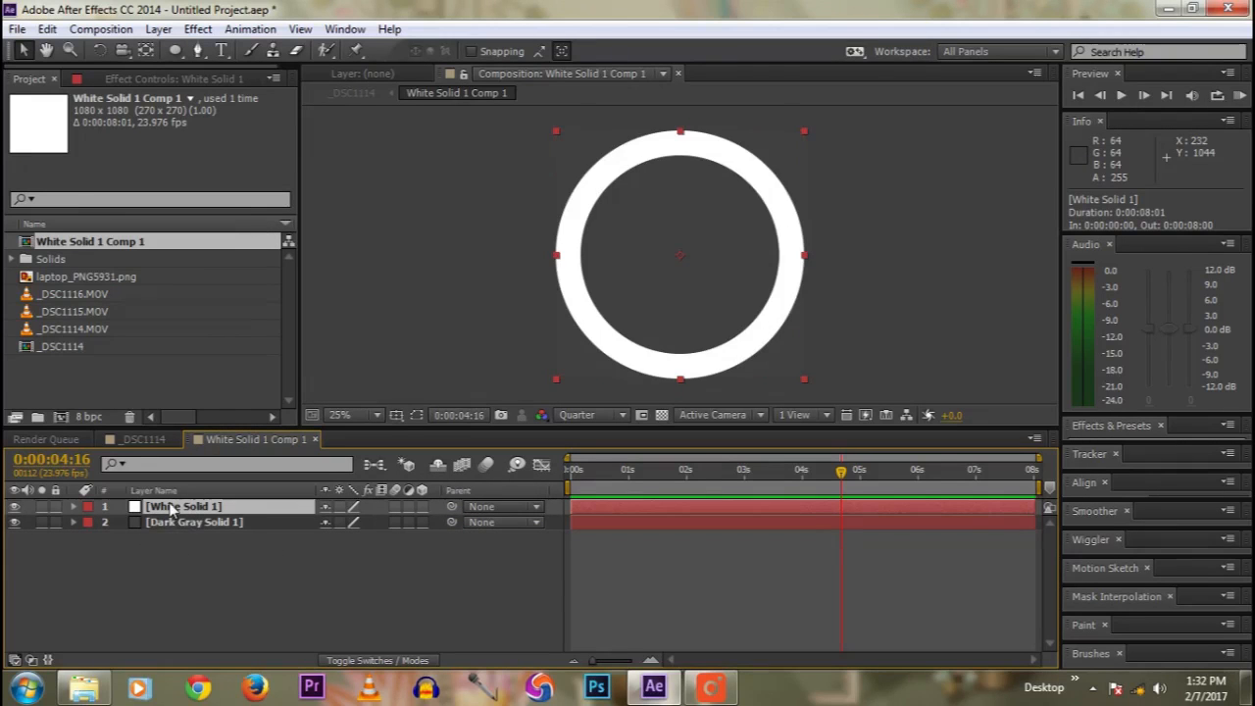
key(m)
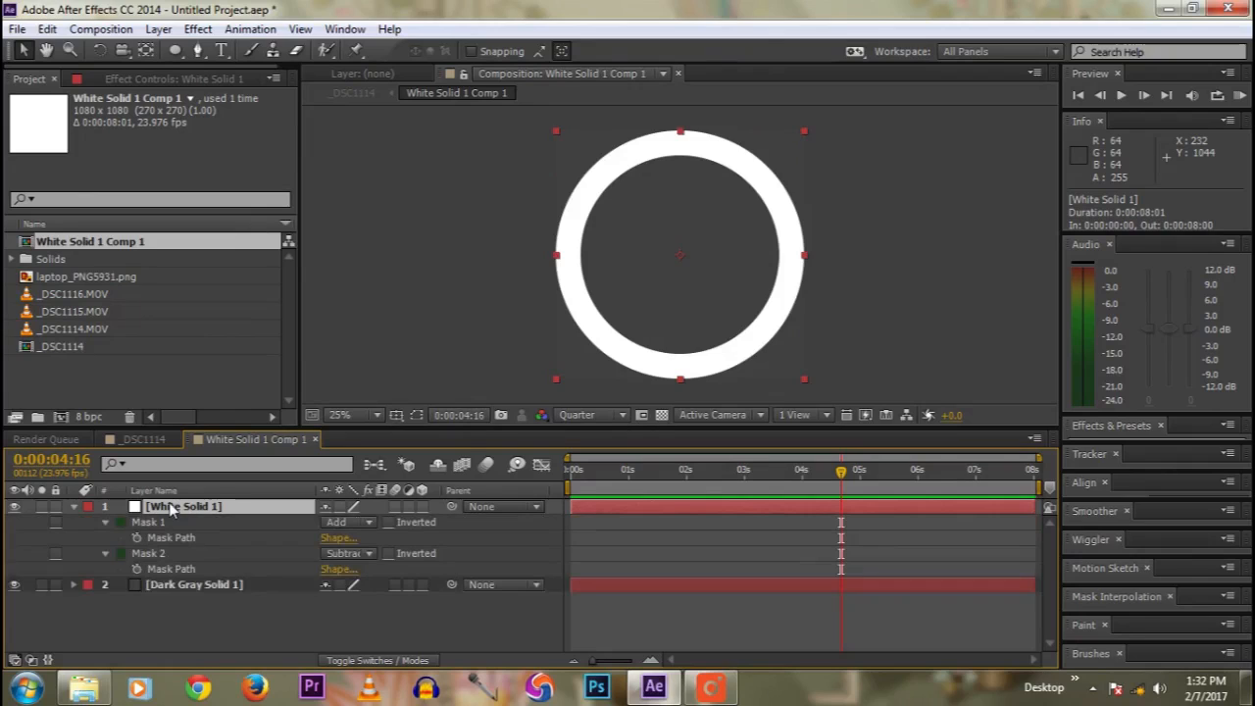
click(153, 524)
shift+click(151, 555)
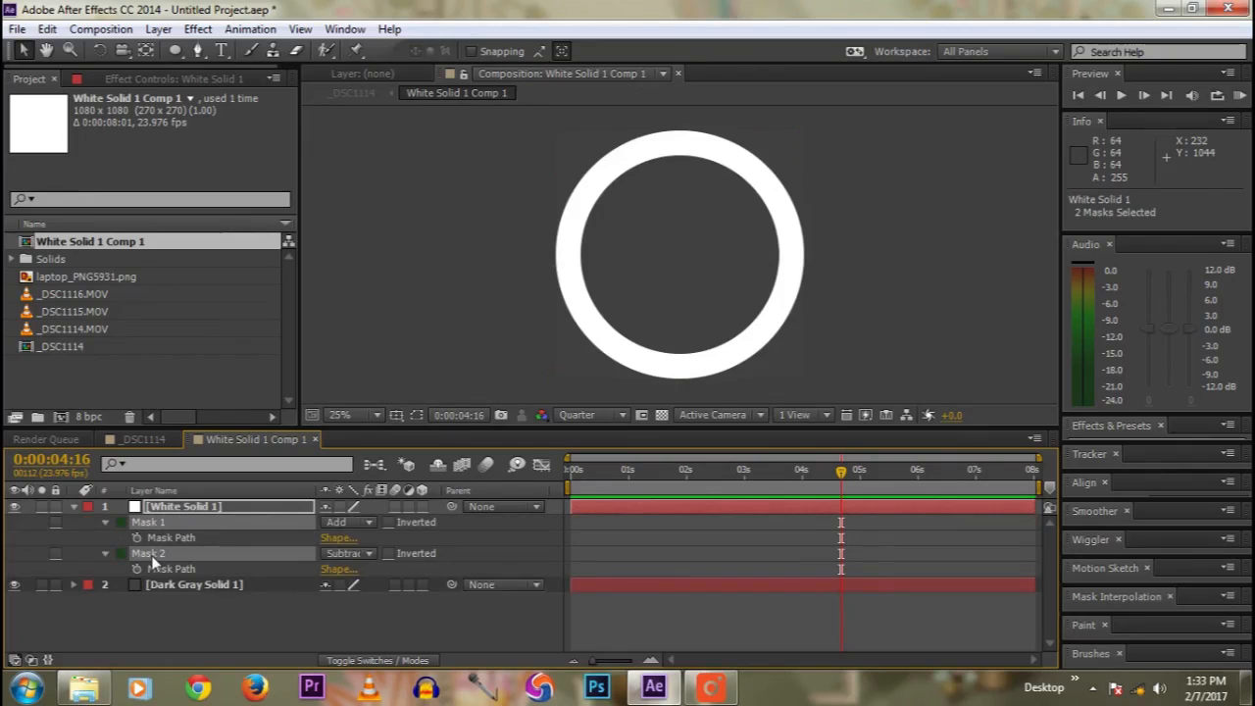
click(48, 30)
click(78, 139)
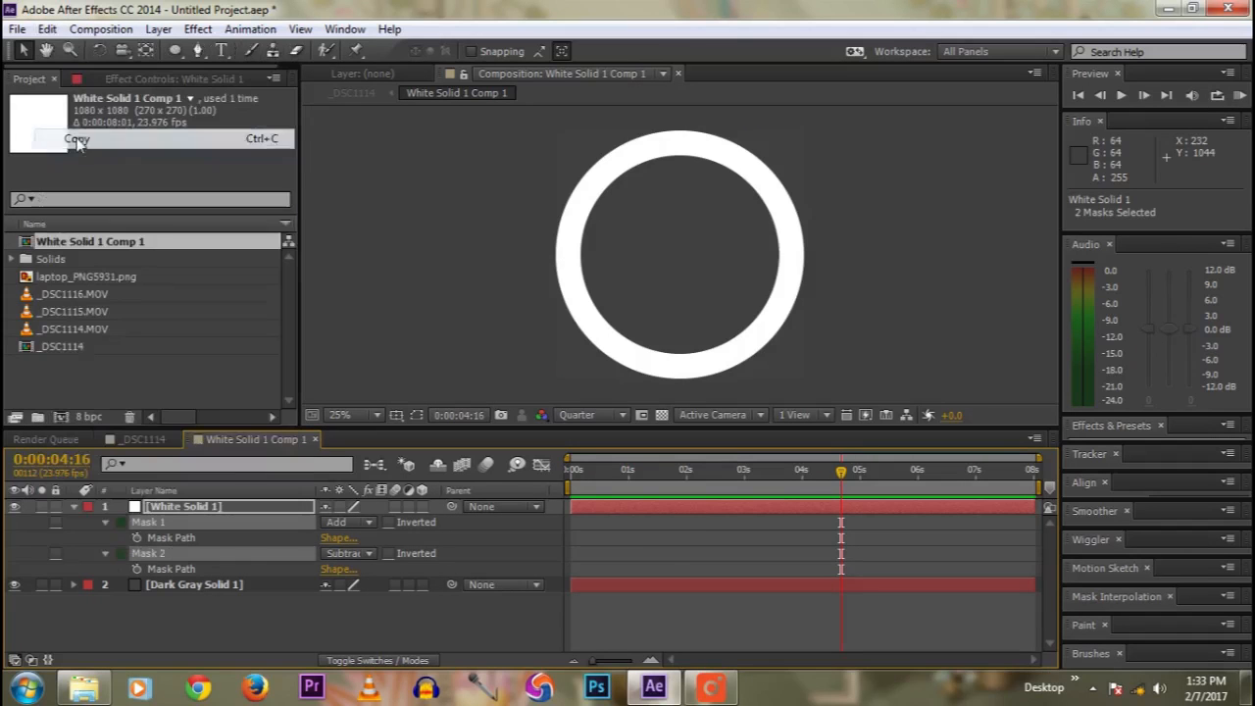
click(196, 586)
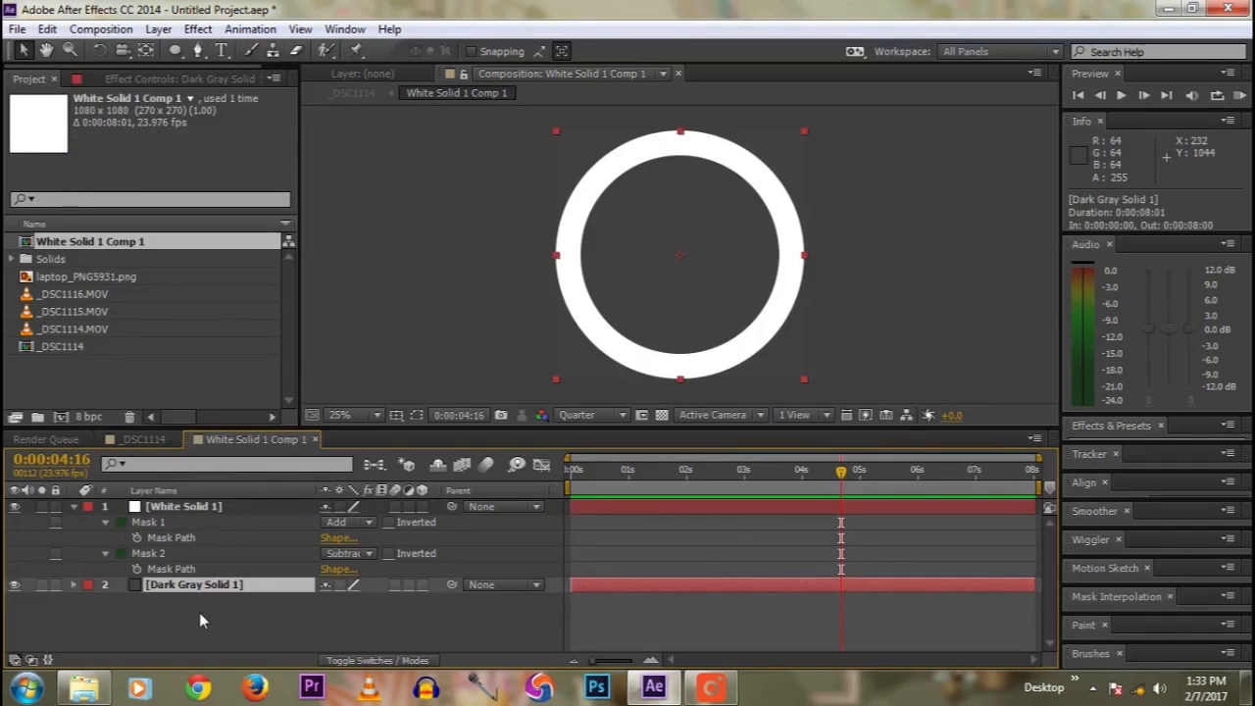
key(ctrl+v)
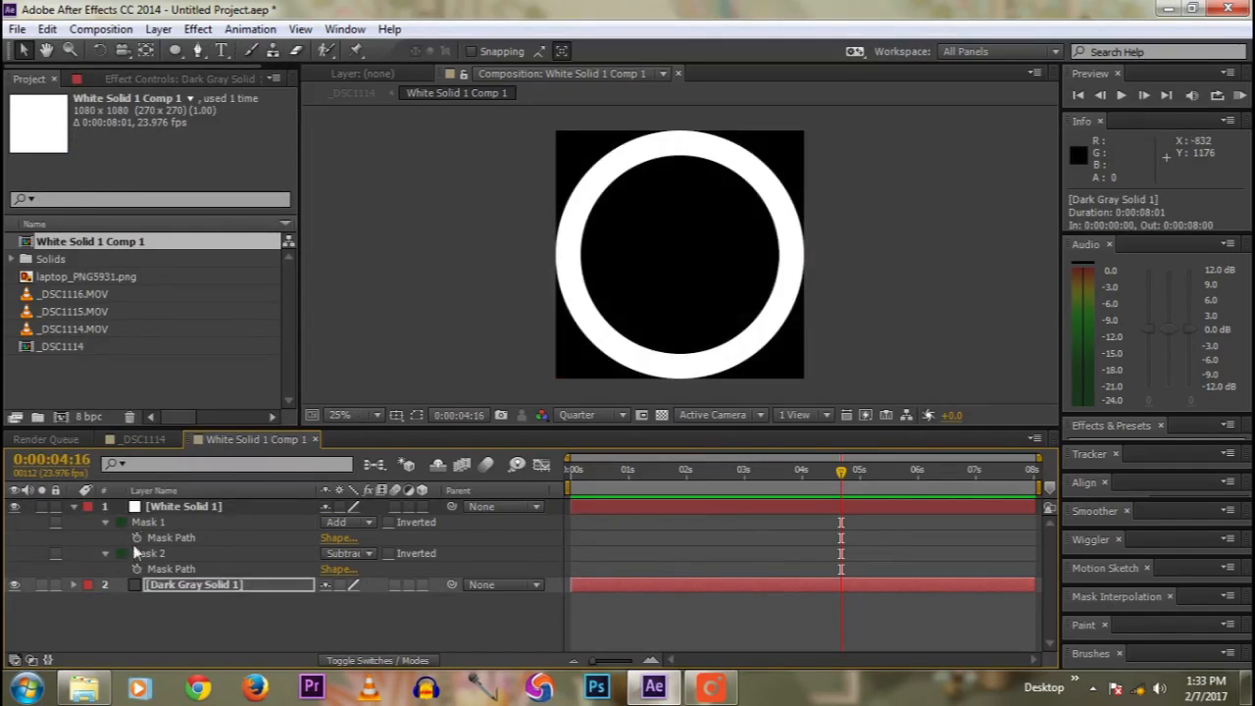
click(72, 506)
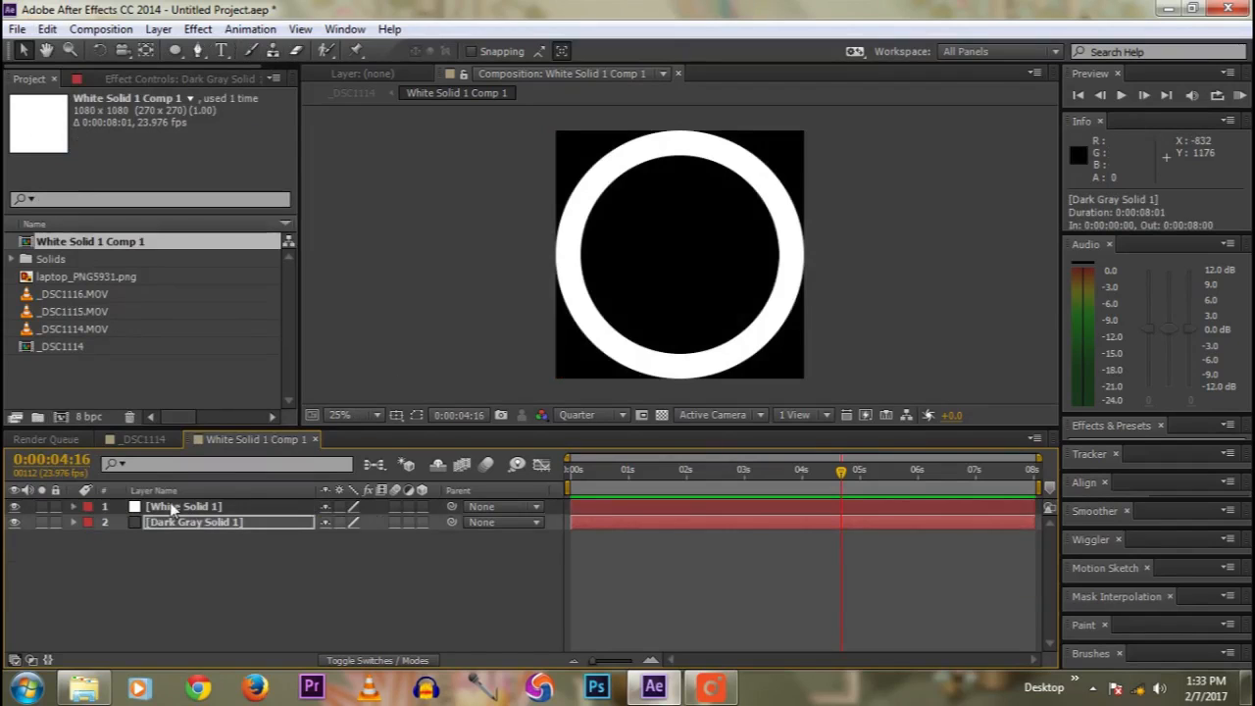
drag(173, 507, 170, 550)
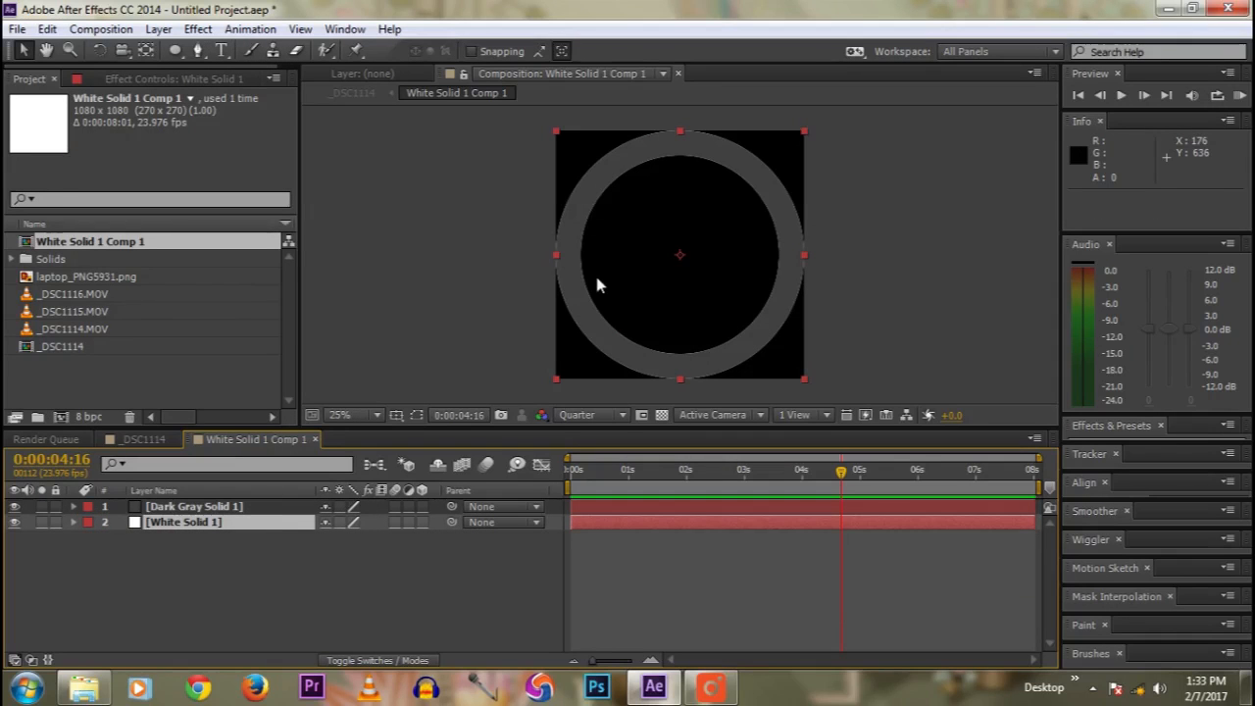
Step: Apply the Radial Wipe transition effect to the Dark Gray Solid 1 layer
click(220, 507)
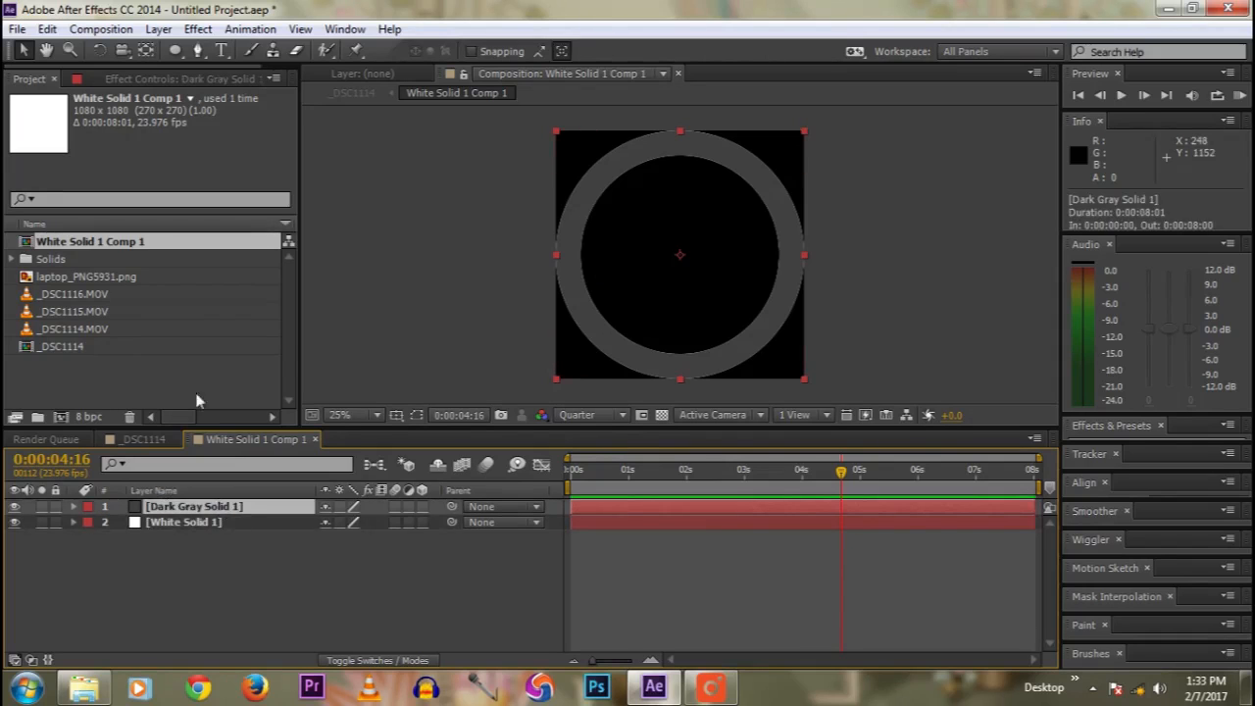
click(197, 29)
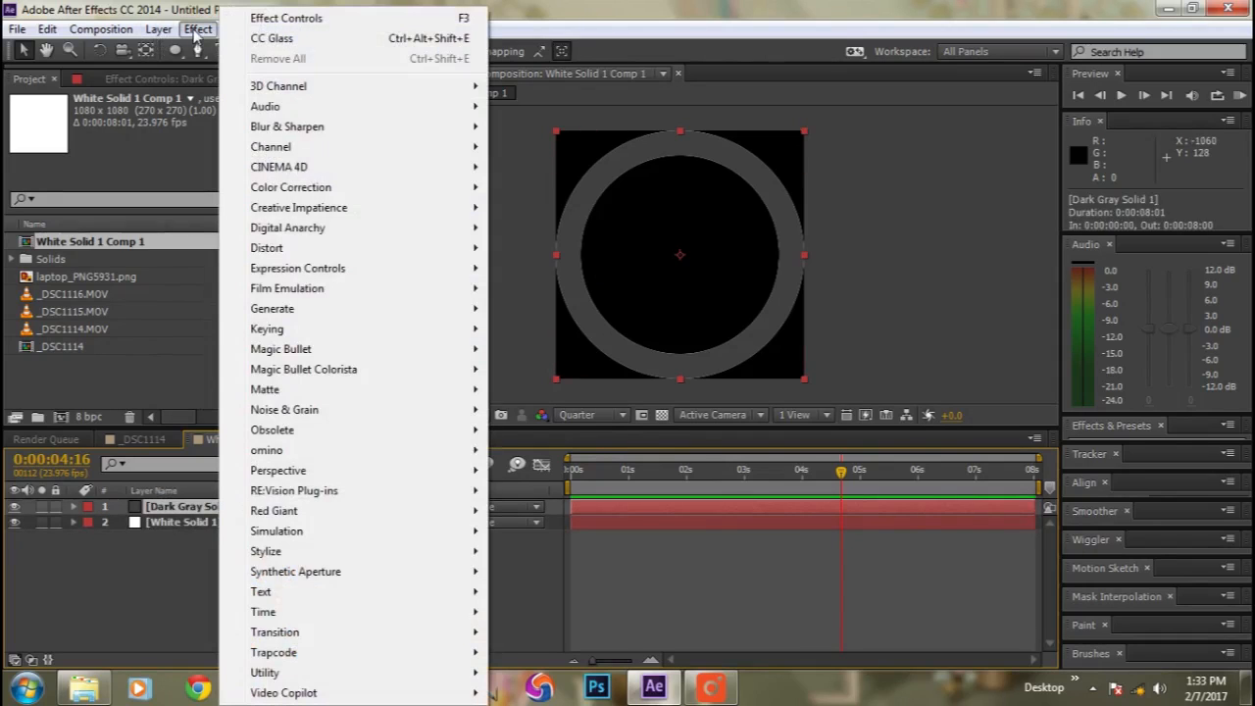
mouse_move(281, 636)
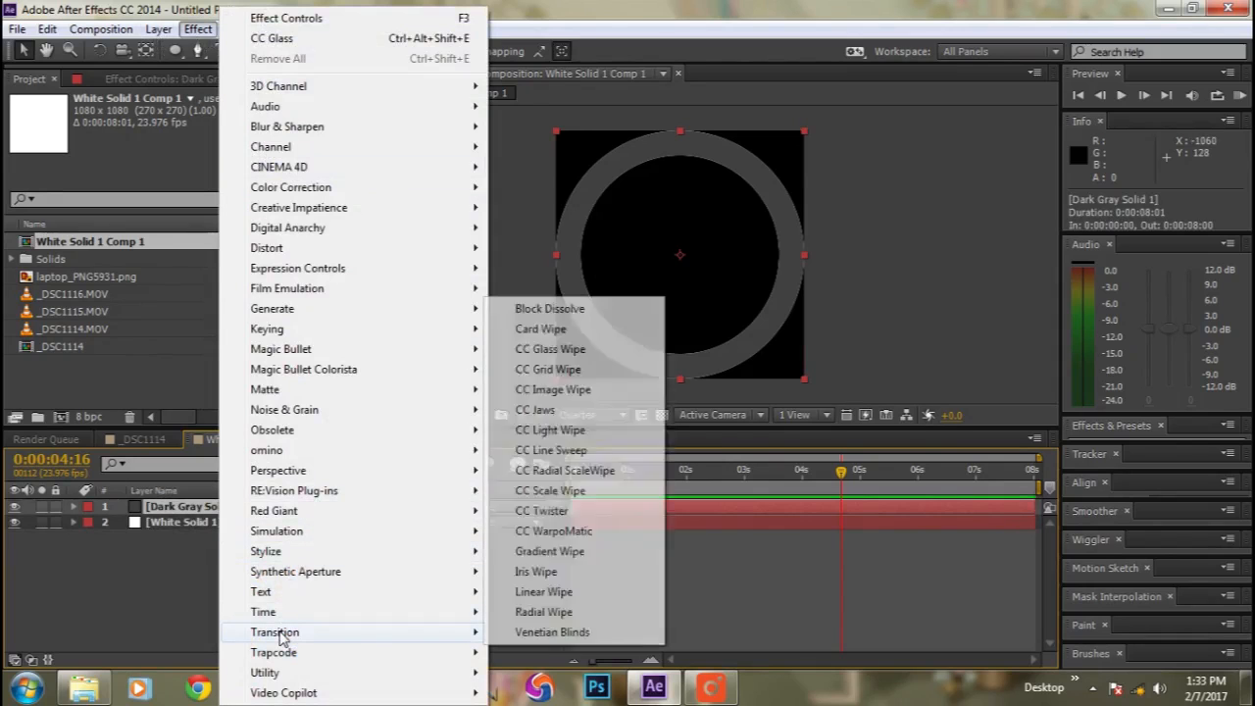
click(539, 611)
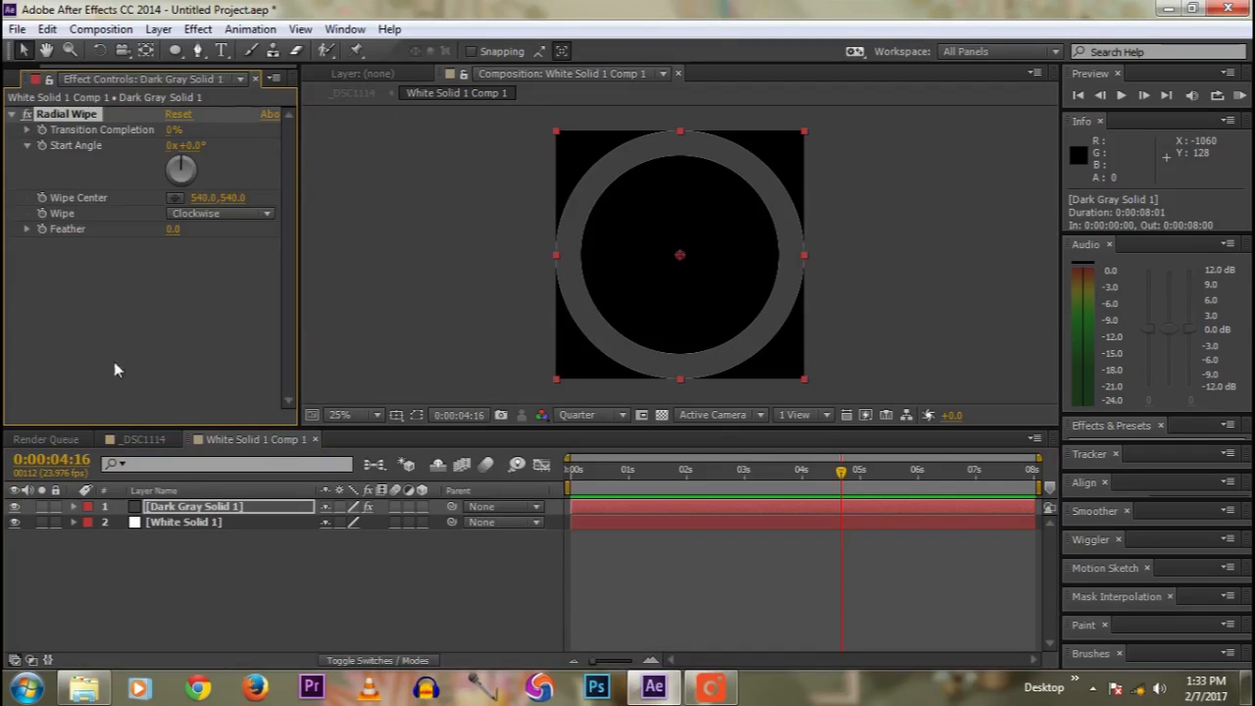
Step: Keyframe the Radial Wipe's Transition Completion from 0% at the composition start to 100% at 0:00:08:00, and preview the wipe
mouse_move(174, 129)
mouse_down()
mouse_move(201, 130)
mouse_move(165, 119)
mouse_up()
drag(841, 481, 565, 475)
click(41, 130)
drag(574, 473, 1034, 475)
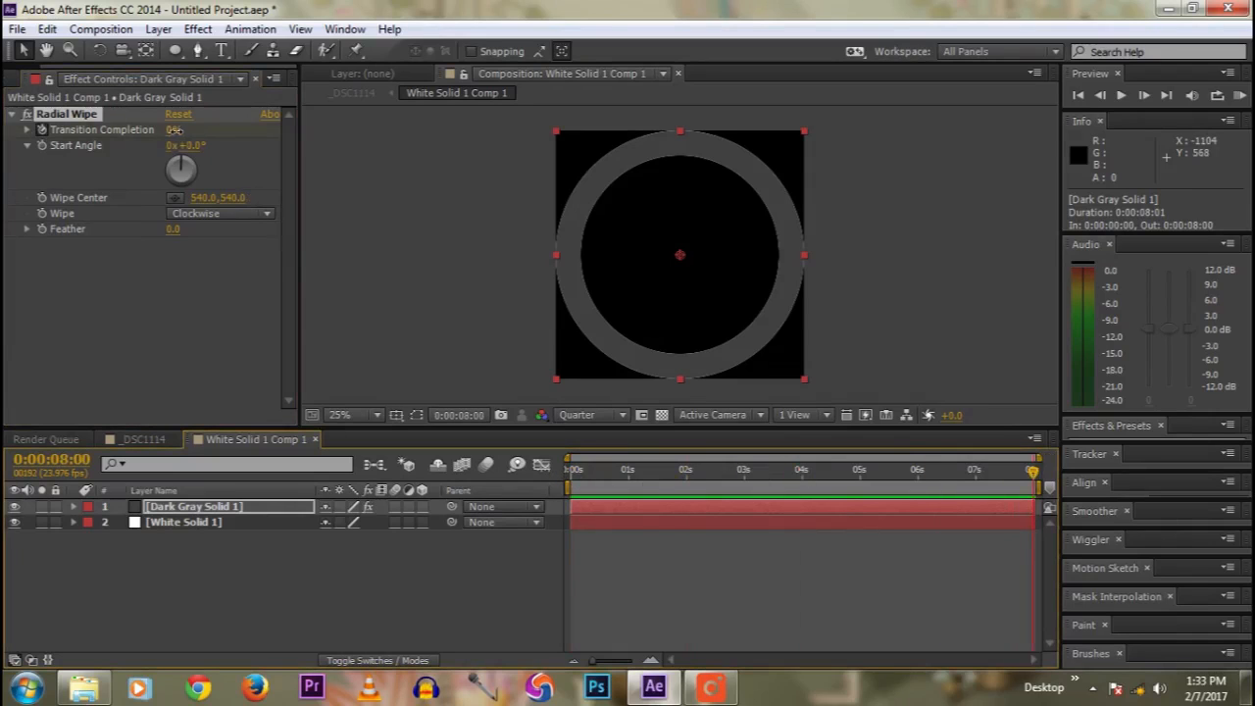
click(625, 473)
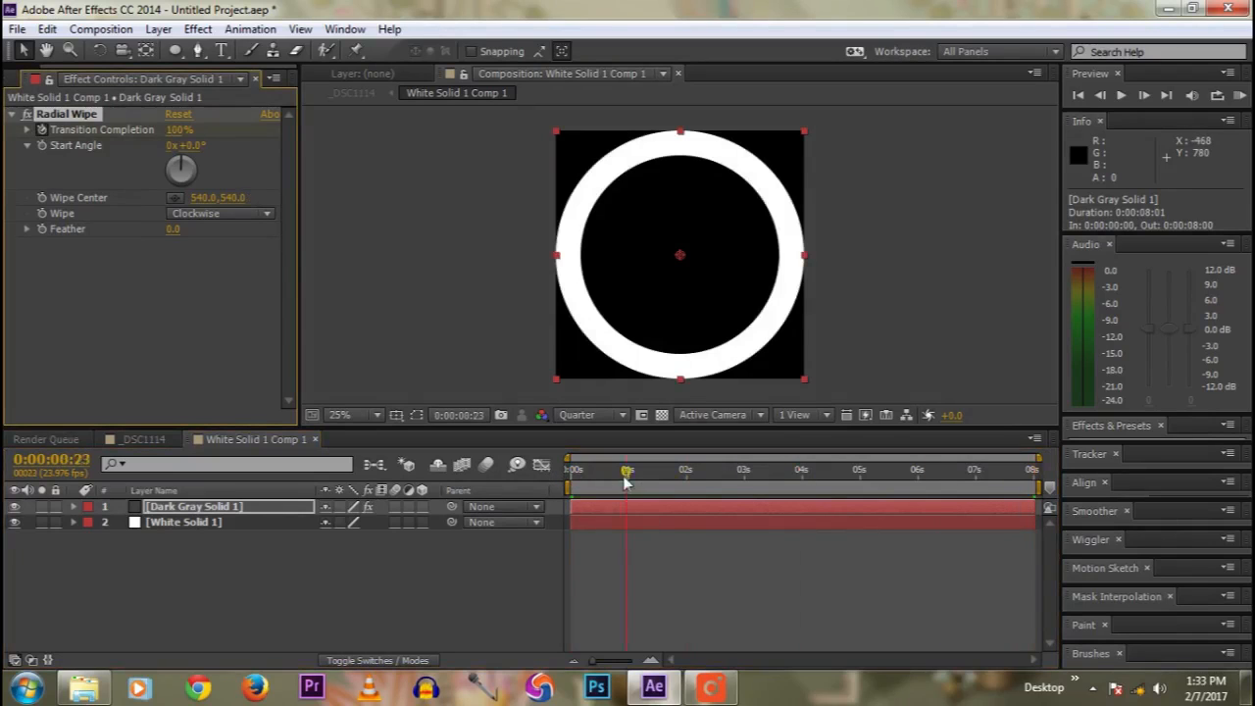
key(KP_0)
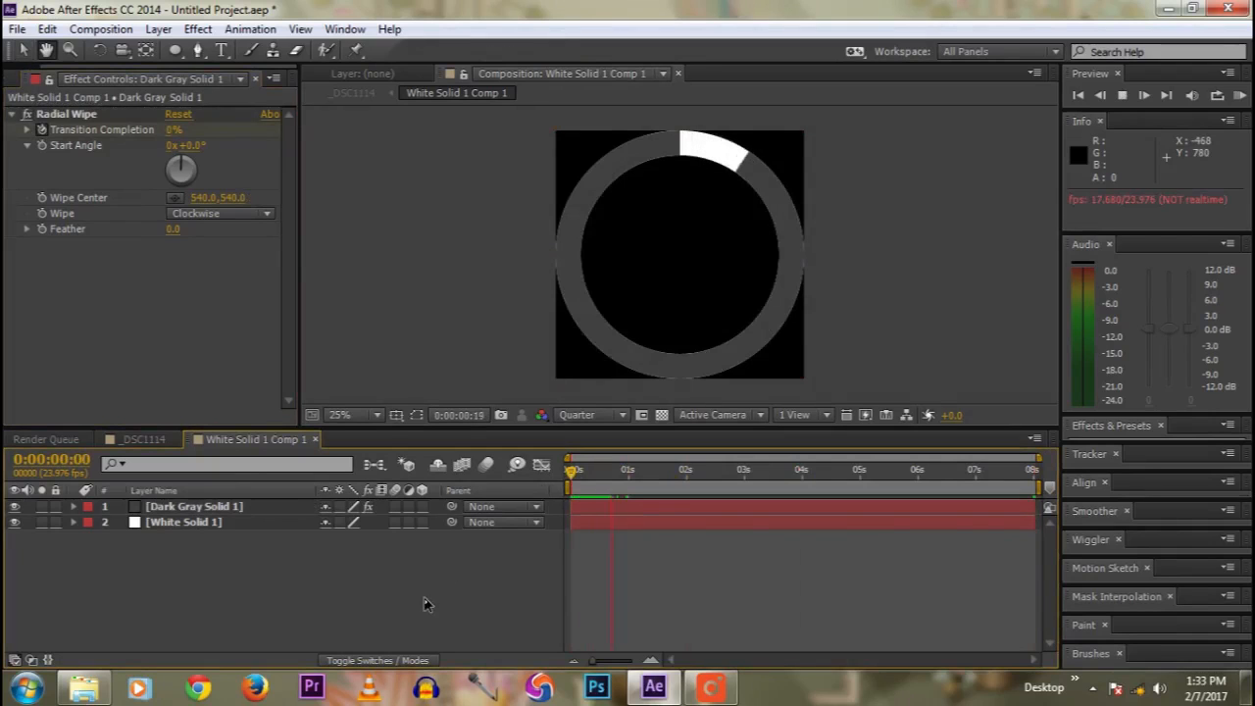
key(space)
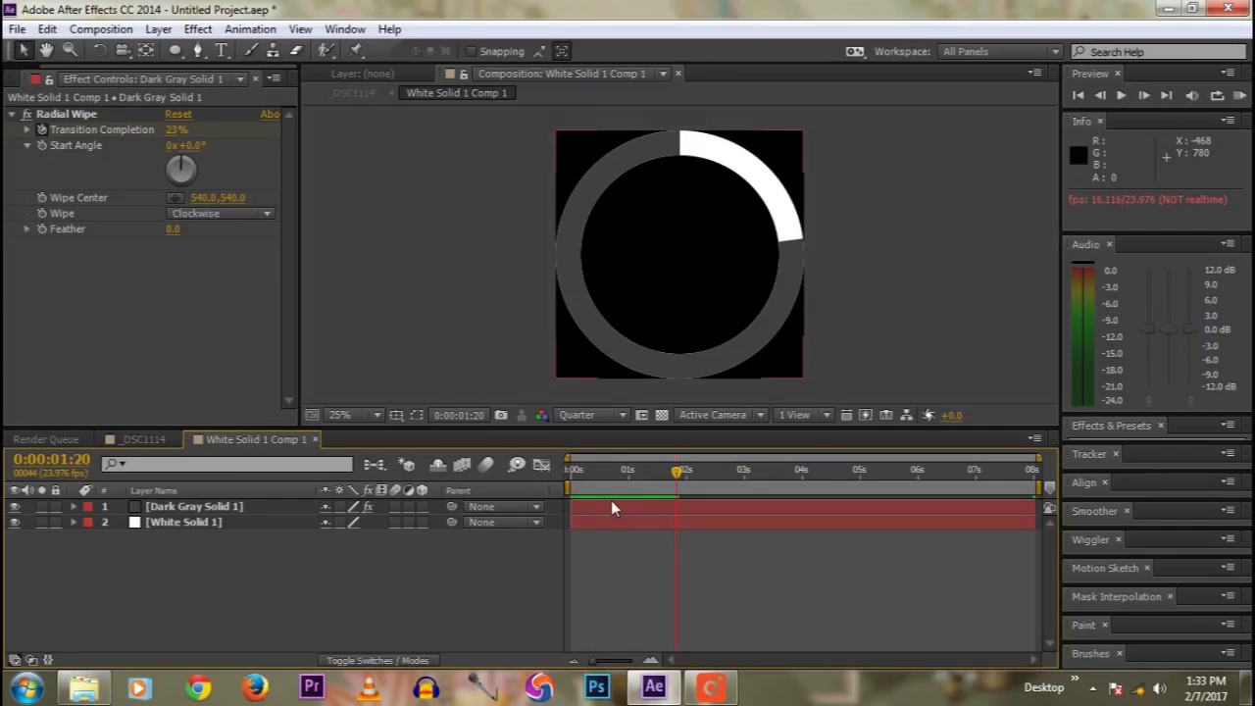
Step: Reveal Dark Gray Solid 1's keyframes and add Transition Completion keyframes at 0:00:00:21 and 0:00:00:22
drag(678, 477, 621, 477)
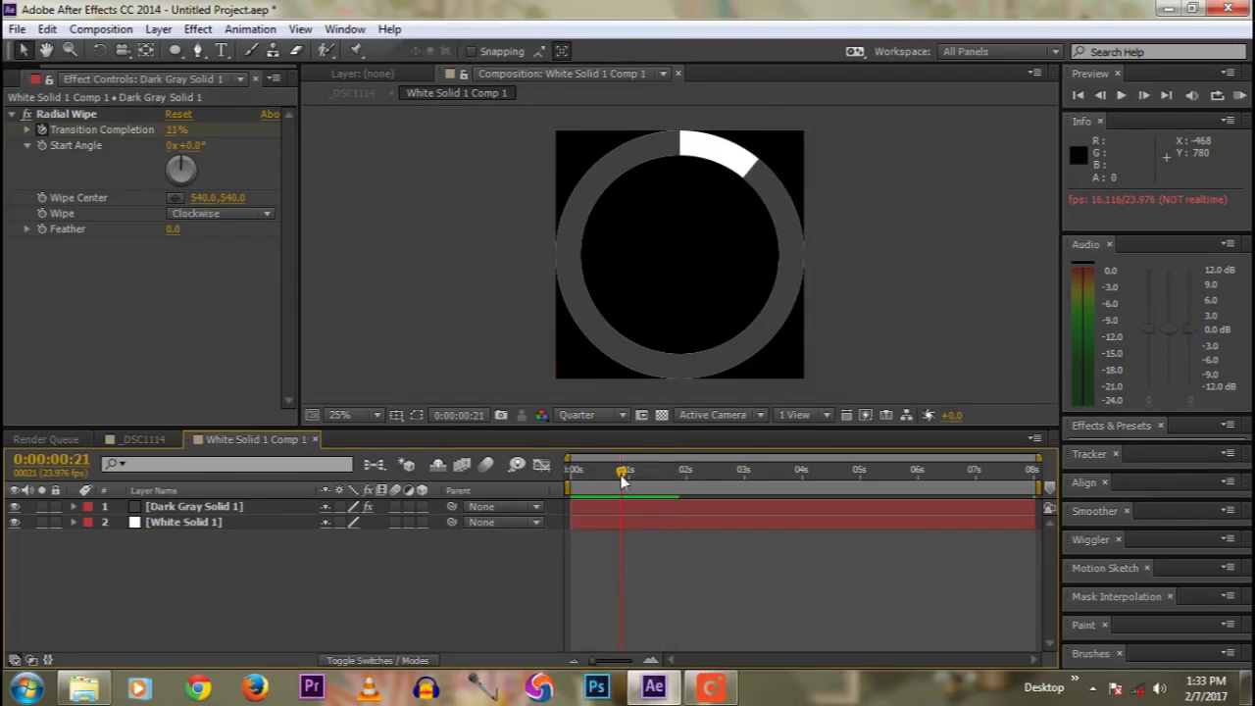
click(73, 506)
click(74, 506)
click(195, 505)
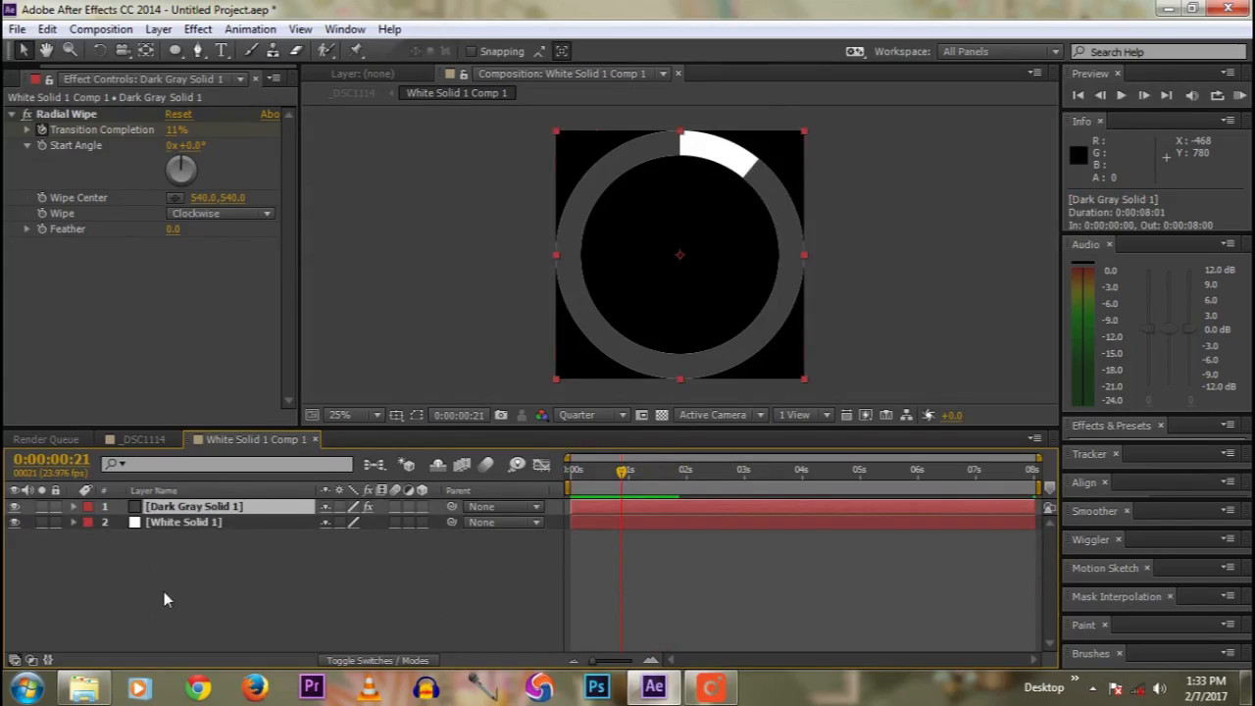
key(u)
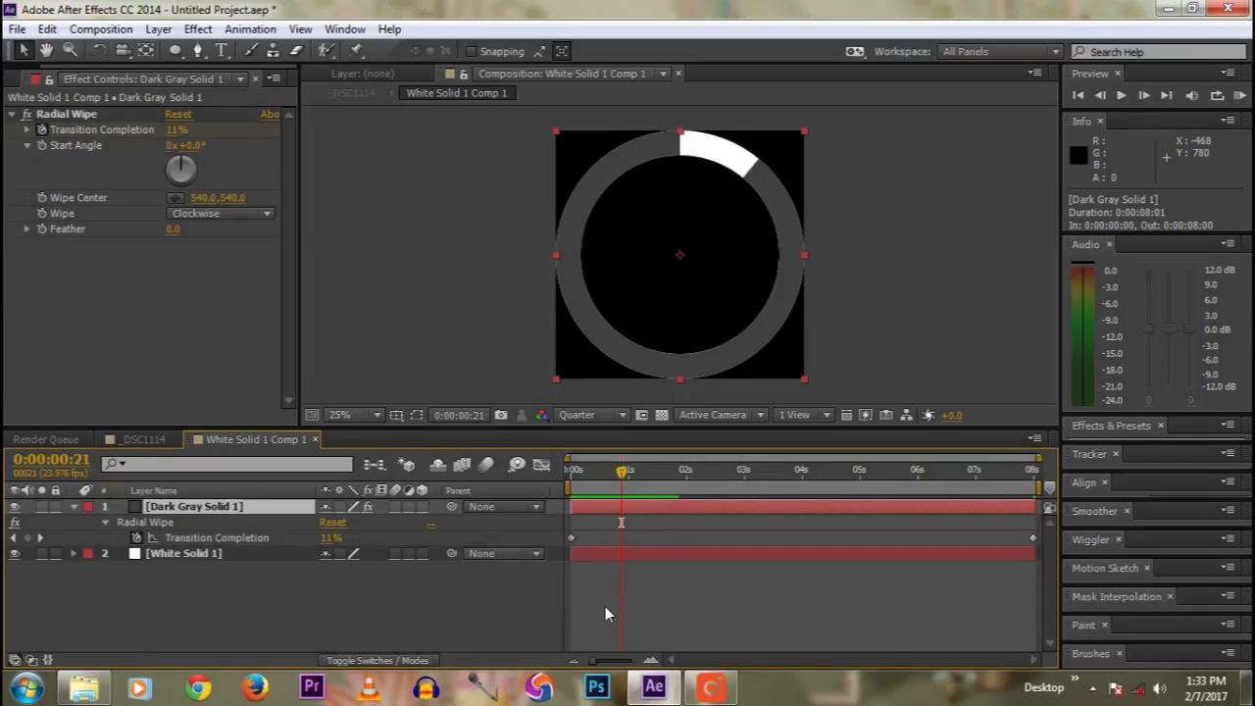
click(28, 539)
click(1143, 95)
click(28, 538)
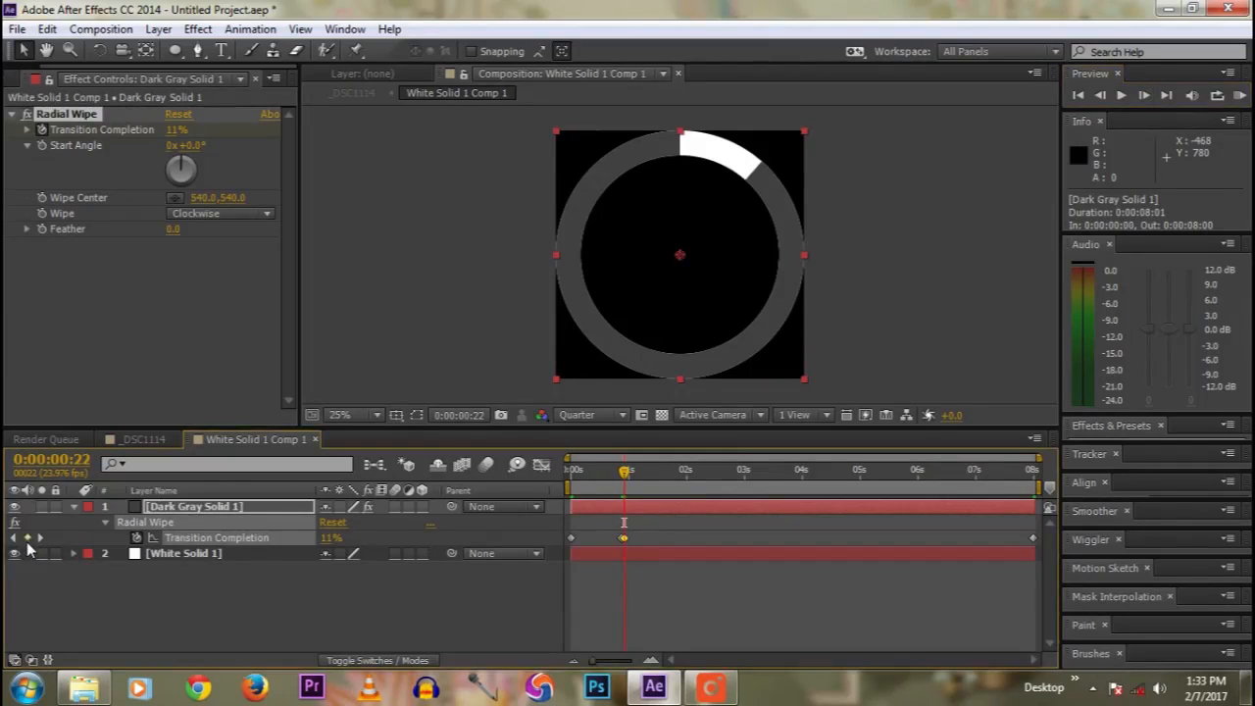
Step: Move the 0:00:00:22 keyframe to 0:00:02:01 and set Transition Completion to 21% at 0:00:02:02
drag(622, 538, 691, 538)
drag(625, 470, 691, 477)
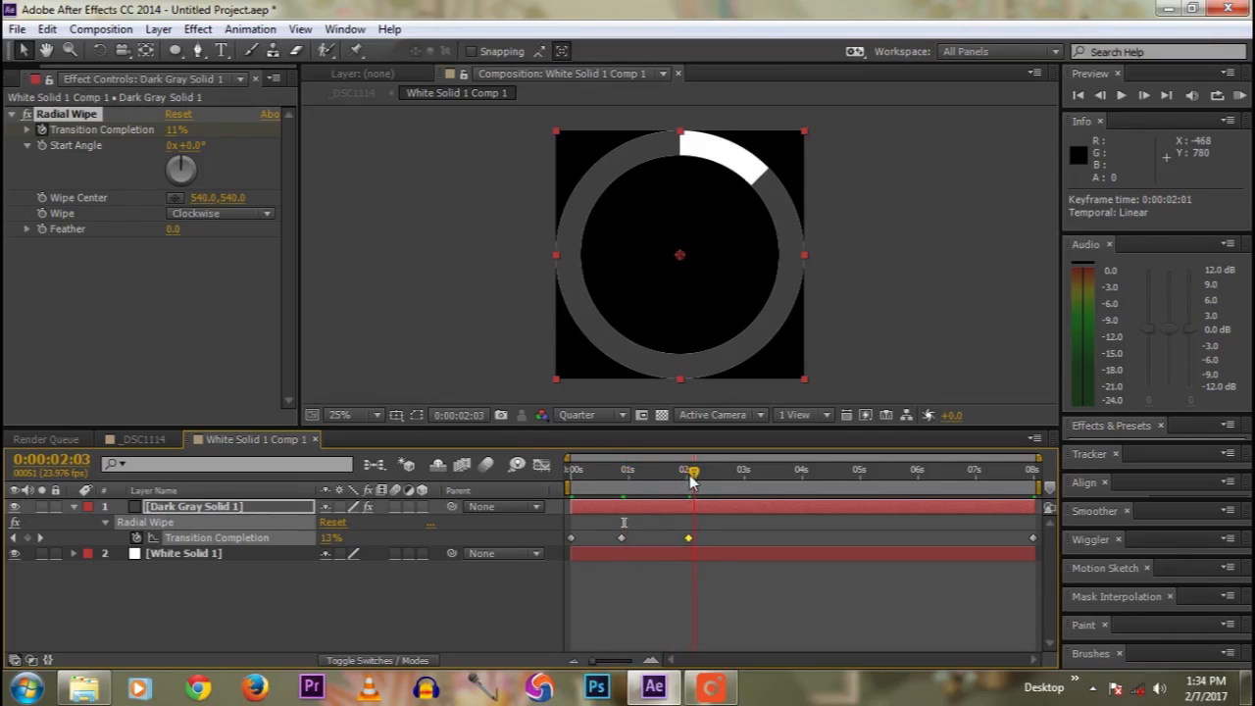
mouse_move(691, 478)
mouse_down()
mouse_move(637, 477)
mouse_move(690, 478)
mouse_up()
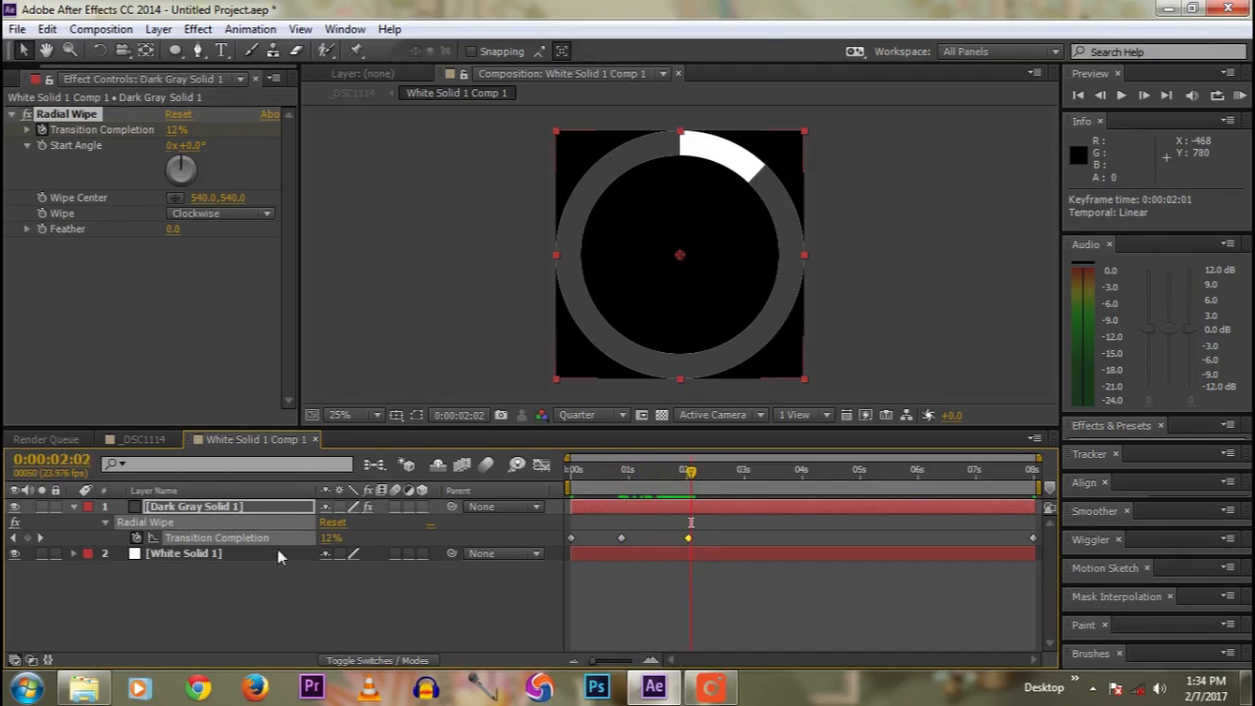
drag(338, 541, 345, 538)
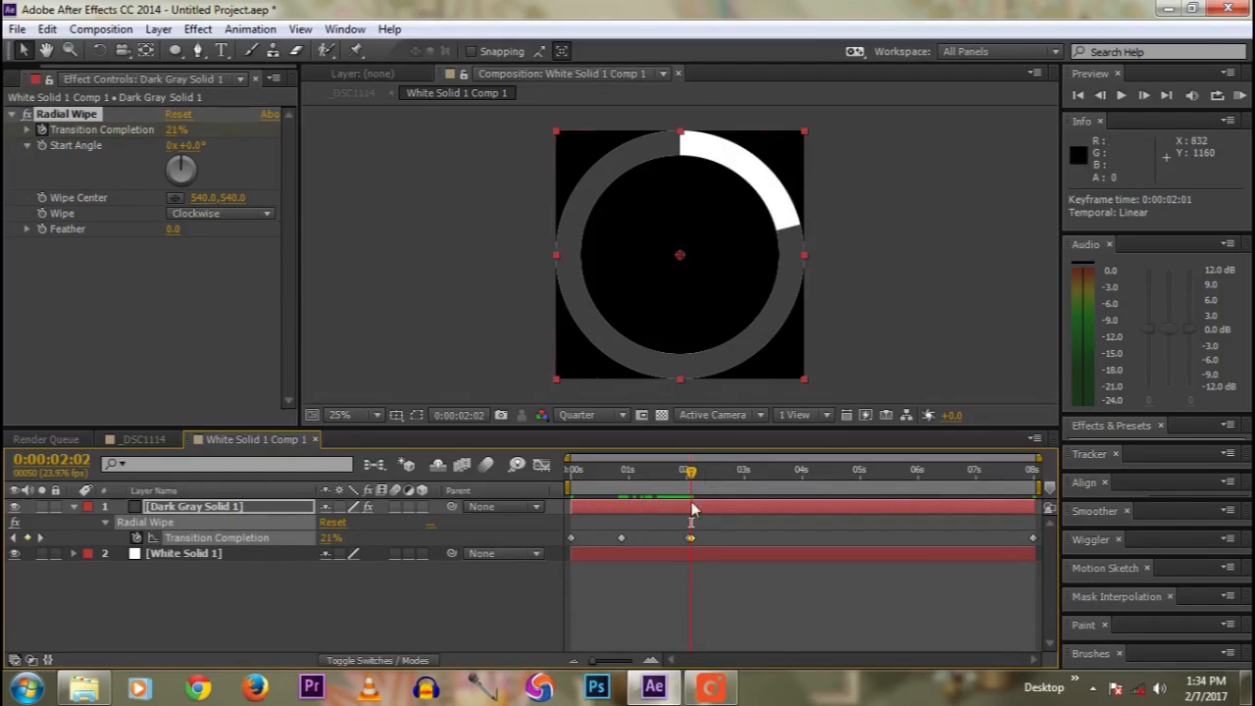
Step: Place a Transition Completion keyframe at 0:00:03:09 on Dark Gray Solid 1 and set the value to 42% at 0:00:03:12
drag(696, 474, 695, 478)
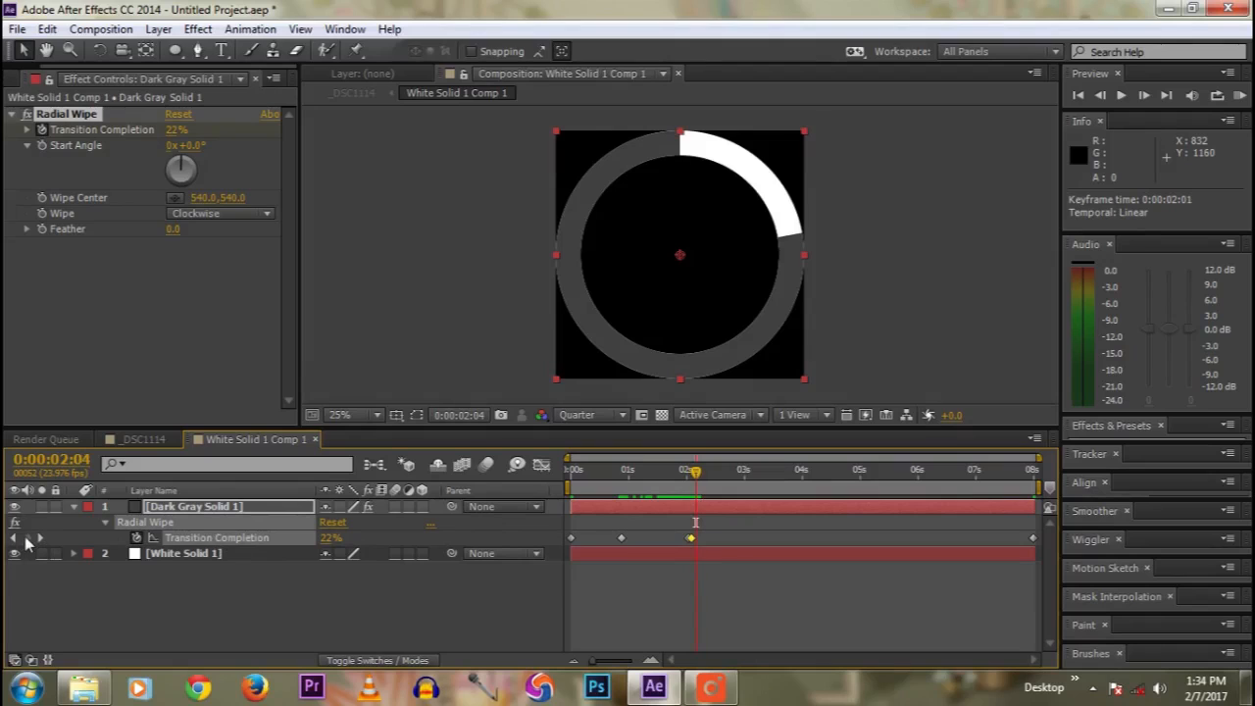
drag(693, 539, 766, 539)
drag(698, 474, 779, 475)
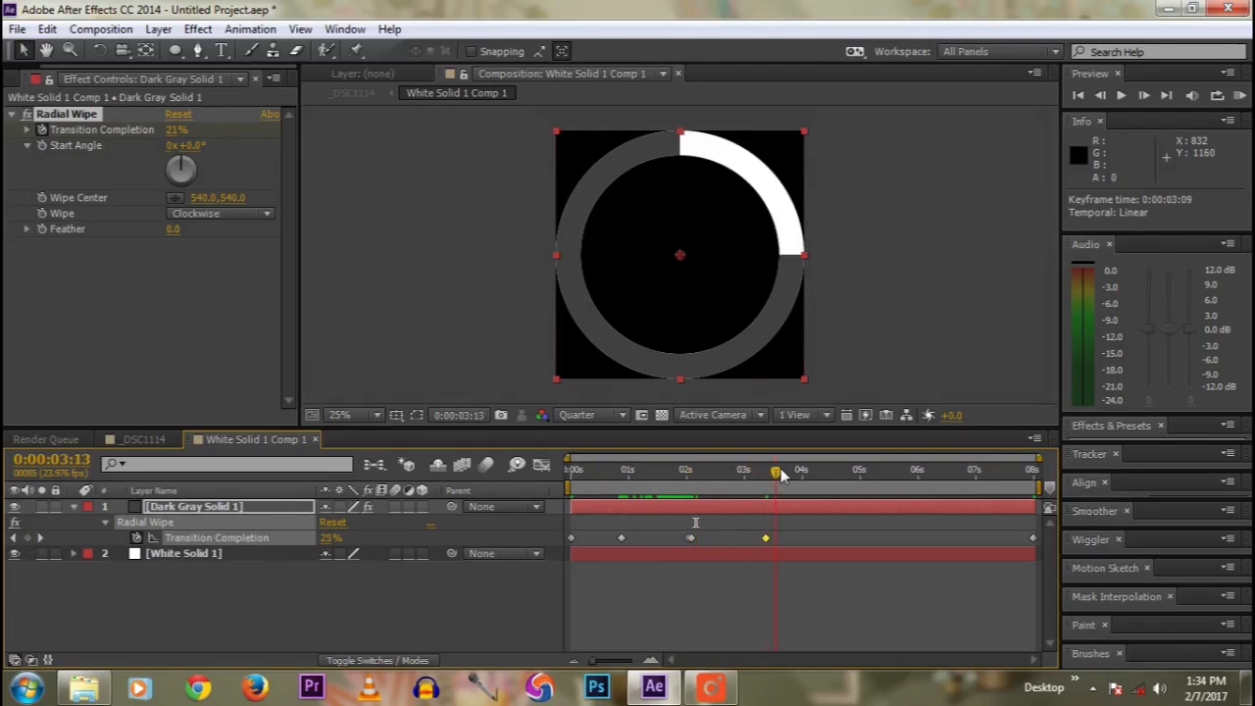
key(Page_Up)
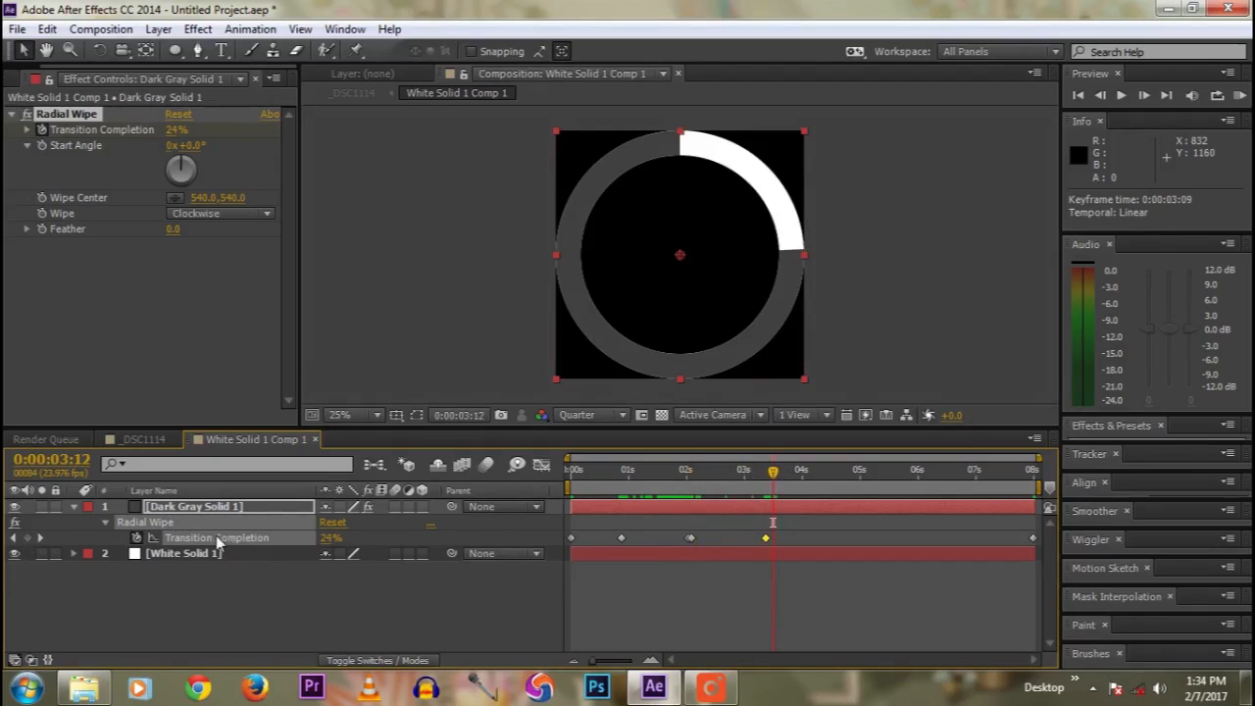
drag(331, 538, 346, 537)
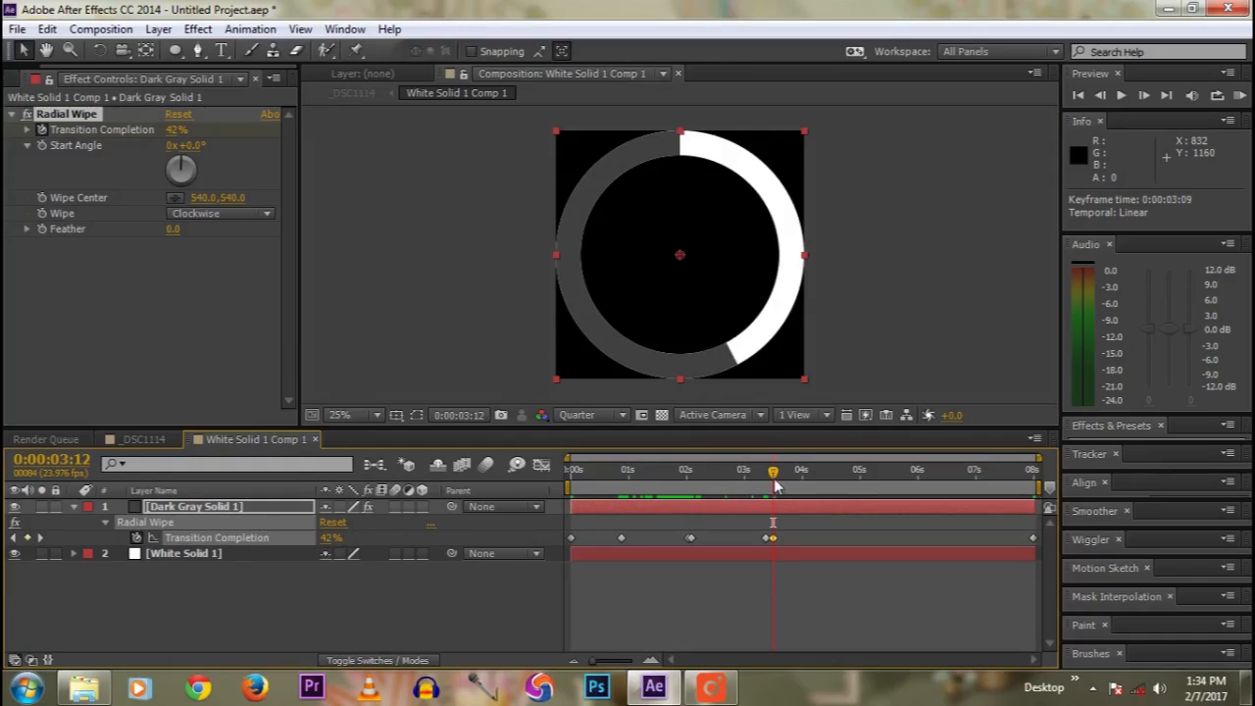
Step: Preview the stepped radial wipe from the composition start and collapse Dark Gray Solid 1's properties
drag(774, 472, 544, 477)
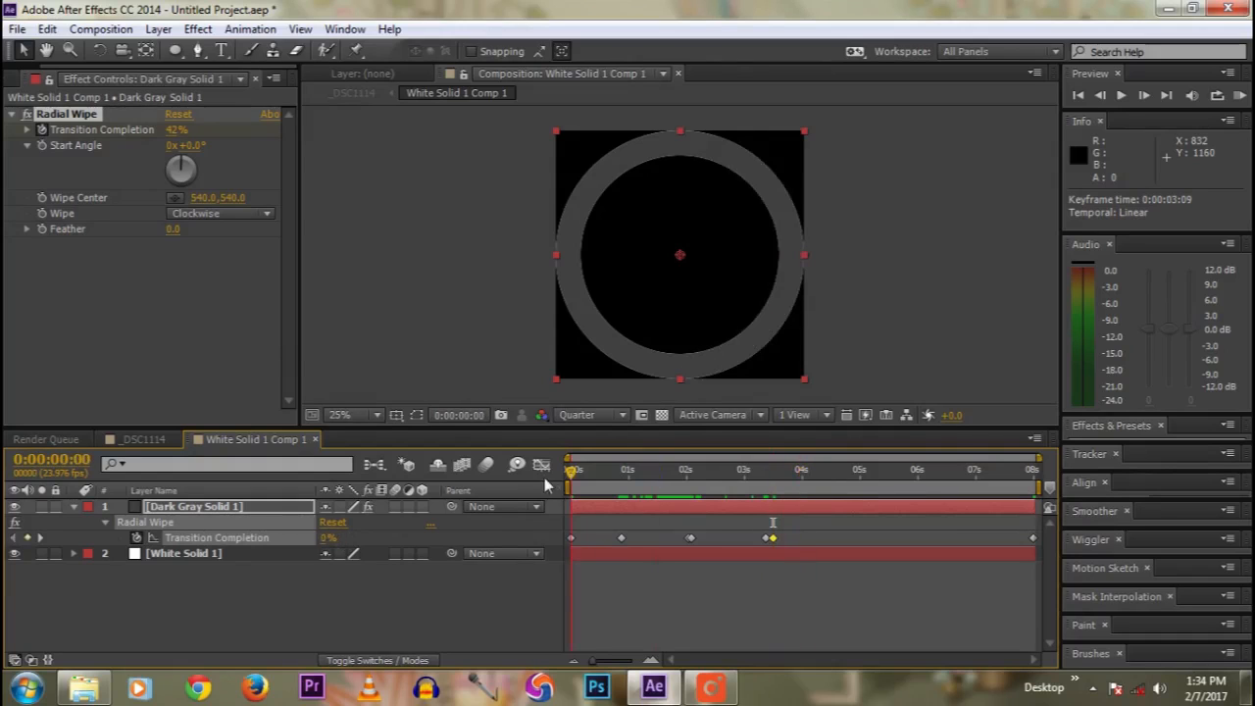
click(417, 590)
key(KP_0)
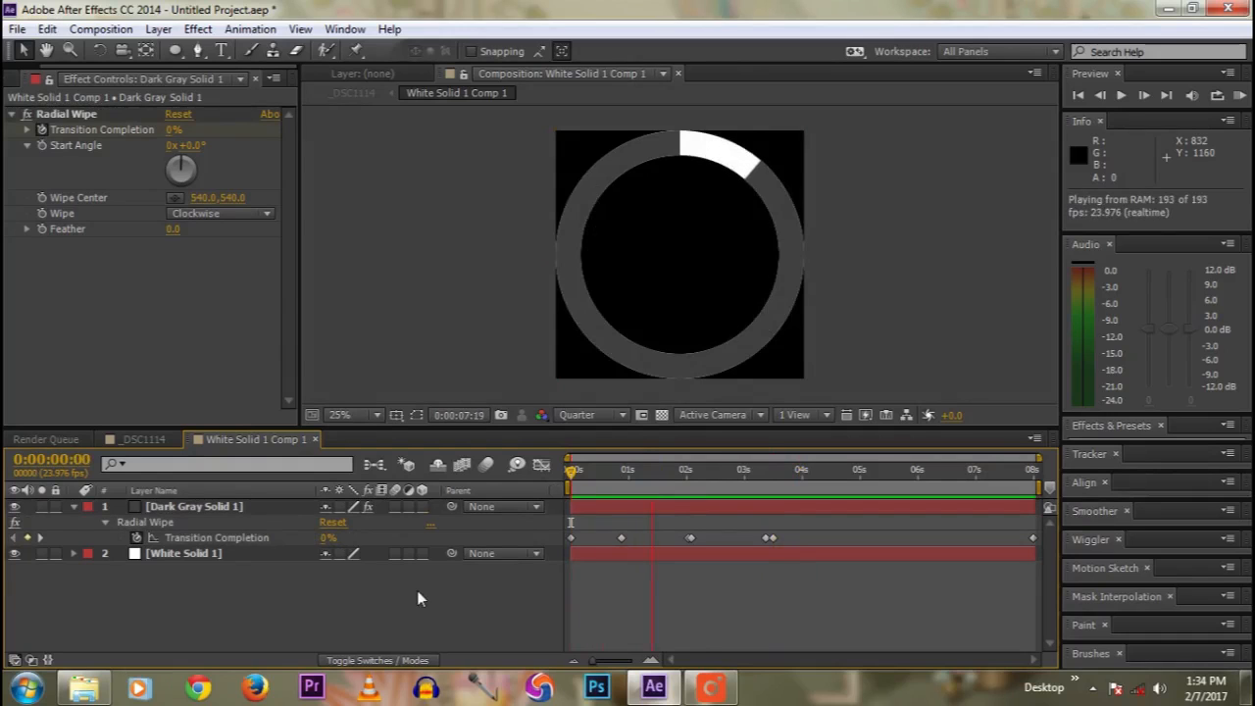
key(space)
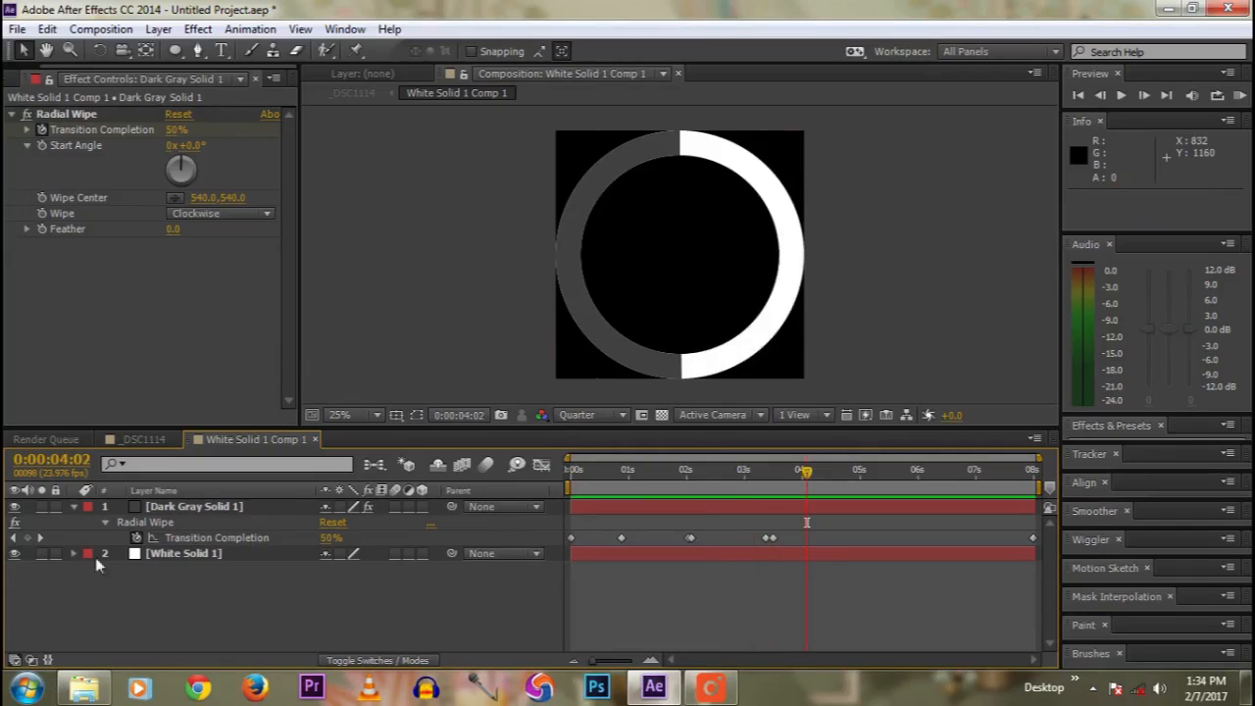
click(72, 506)
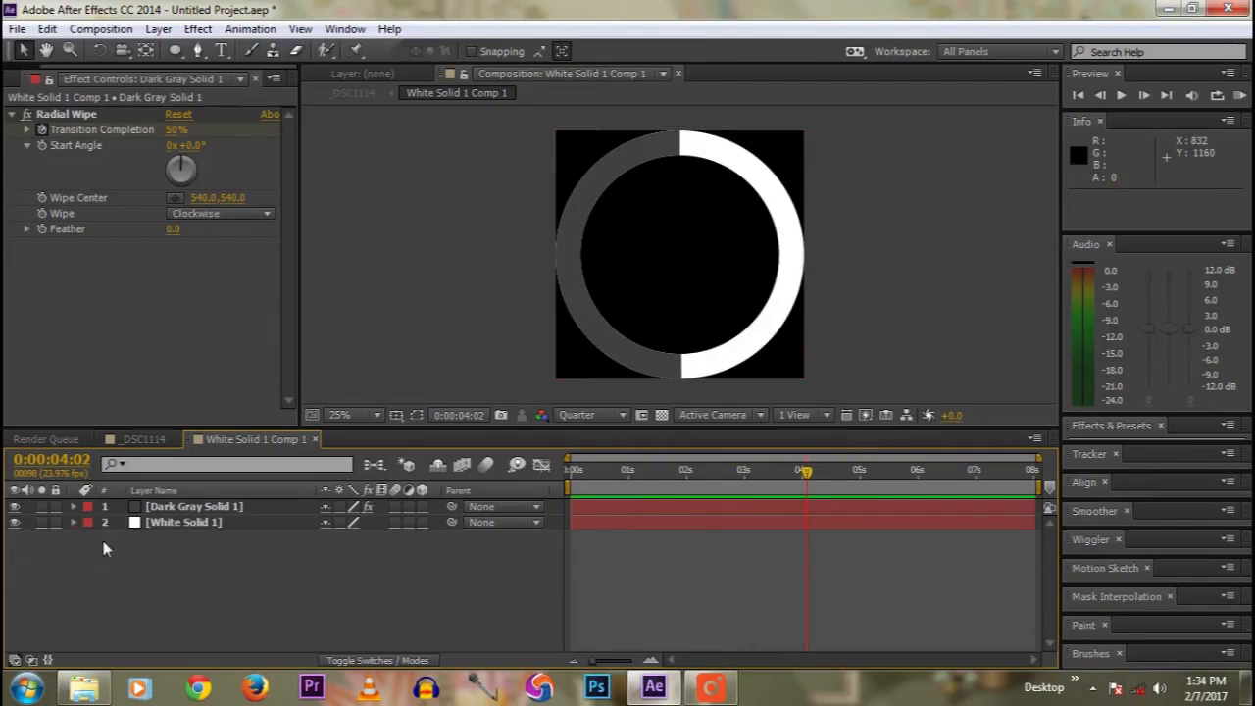
Step: In the _DSC1114 composition, rename the White Solid 1 Comp 1 layer as Loading Icon
click(128, 441)
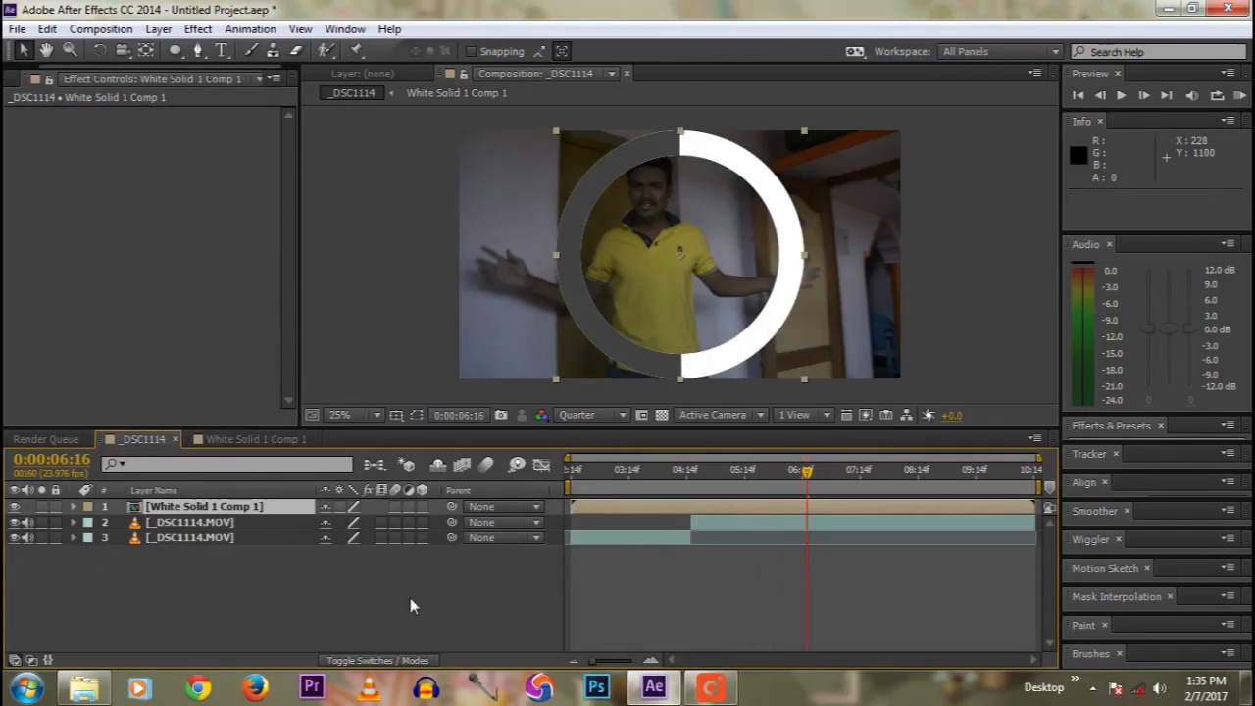
right_click(233, 506)
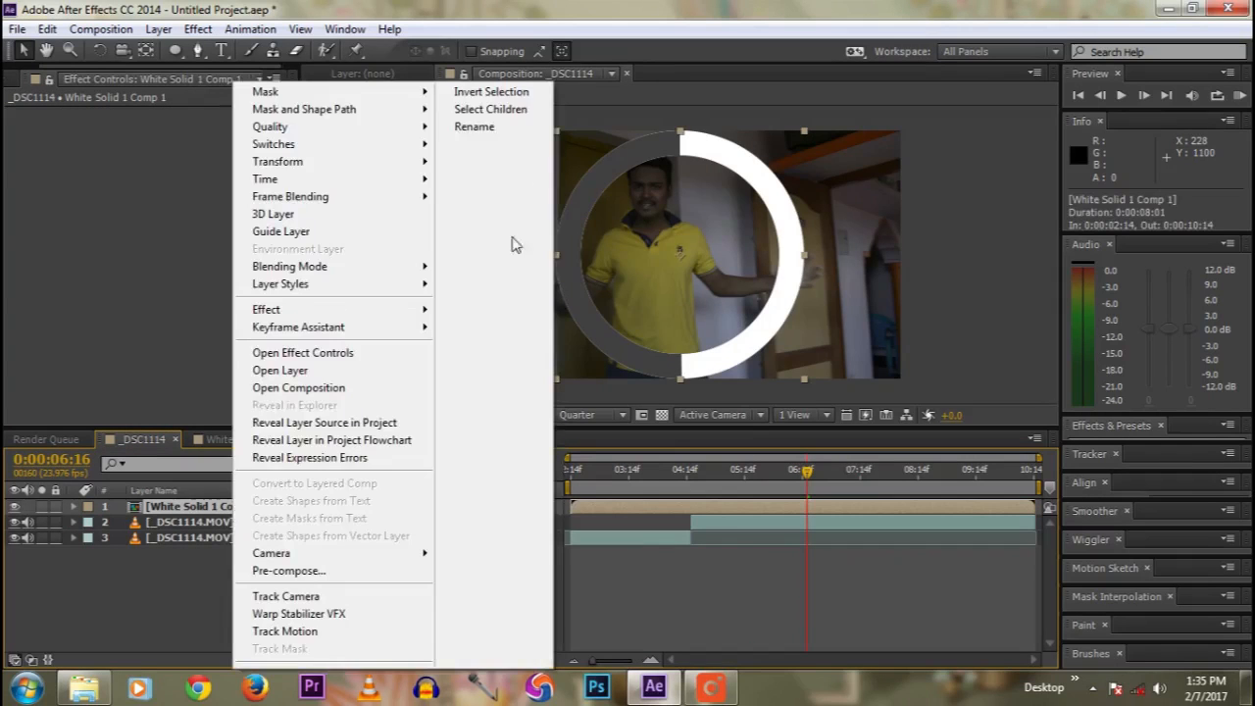
click(480, 127)
text(L)
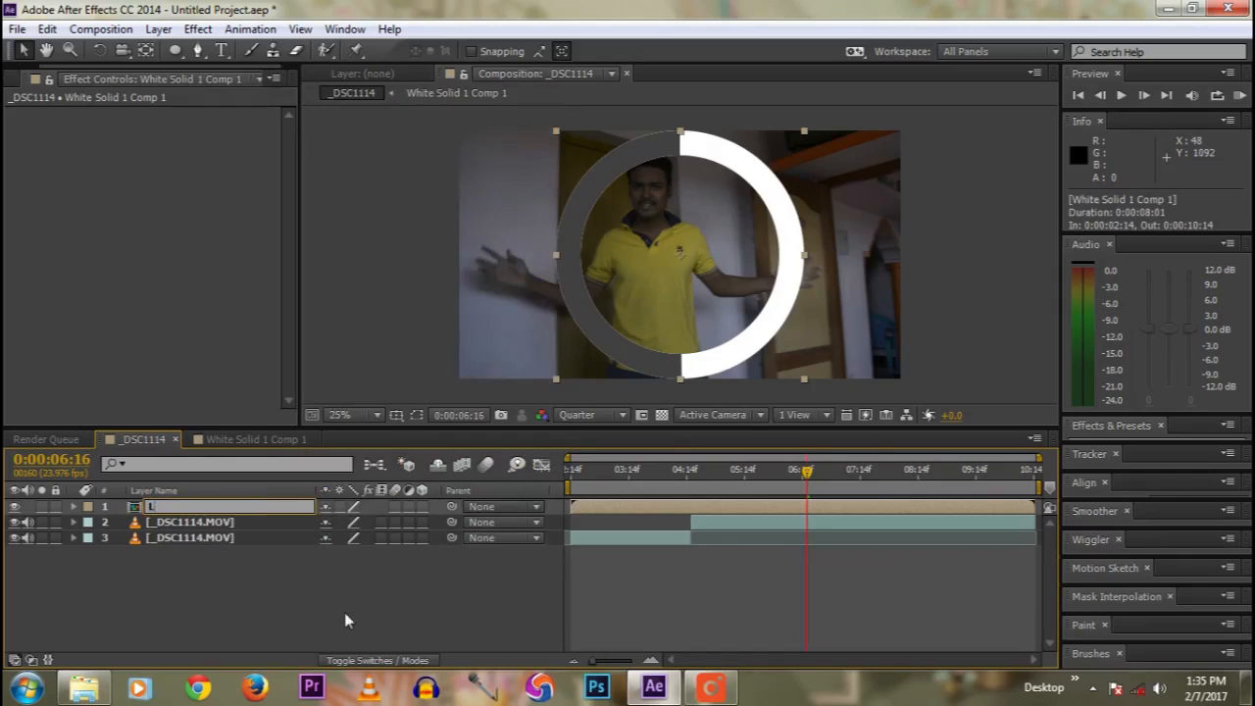
text(oading Icon)
key(Return)
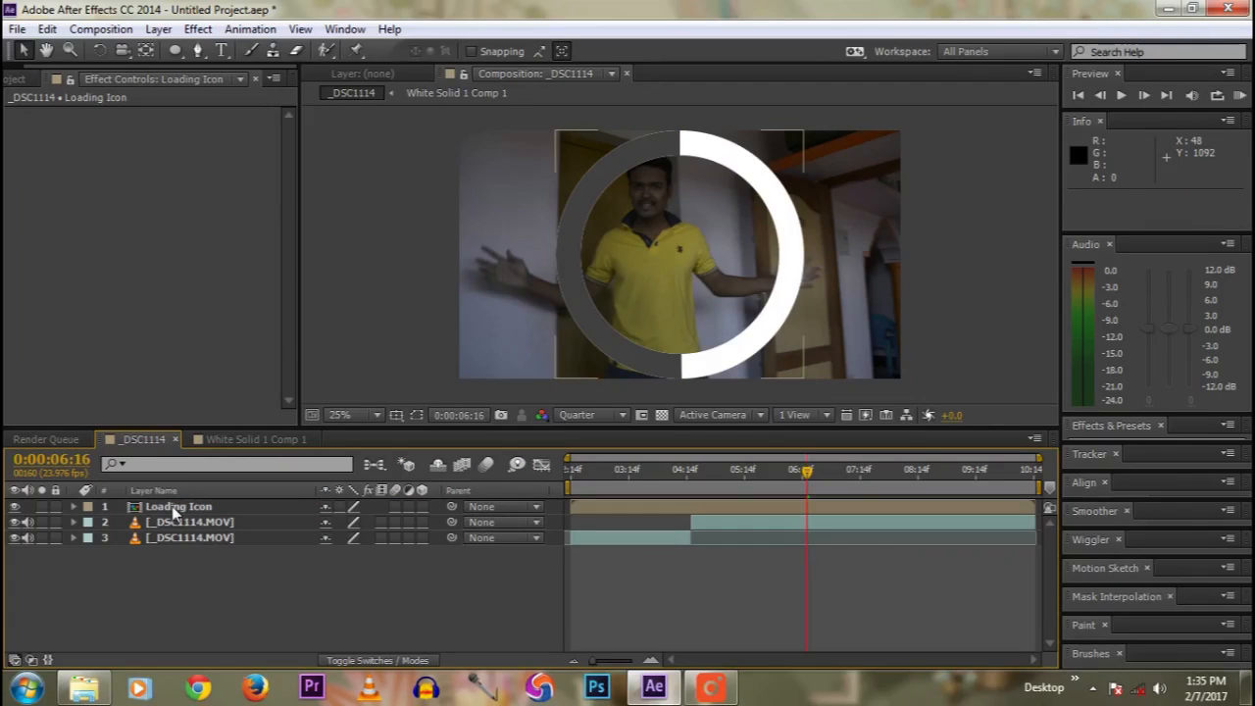
Step: Scale the Loading Icon layer down to 24%
click(175, 508)
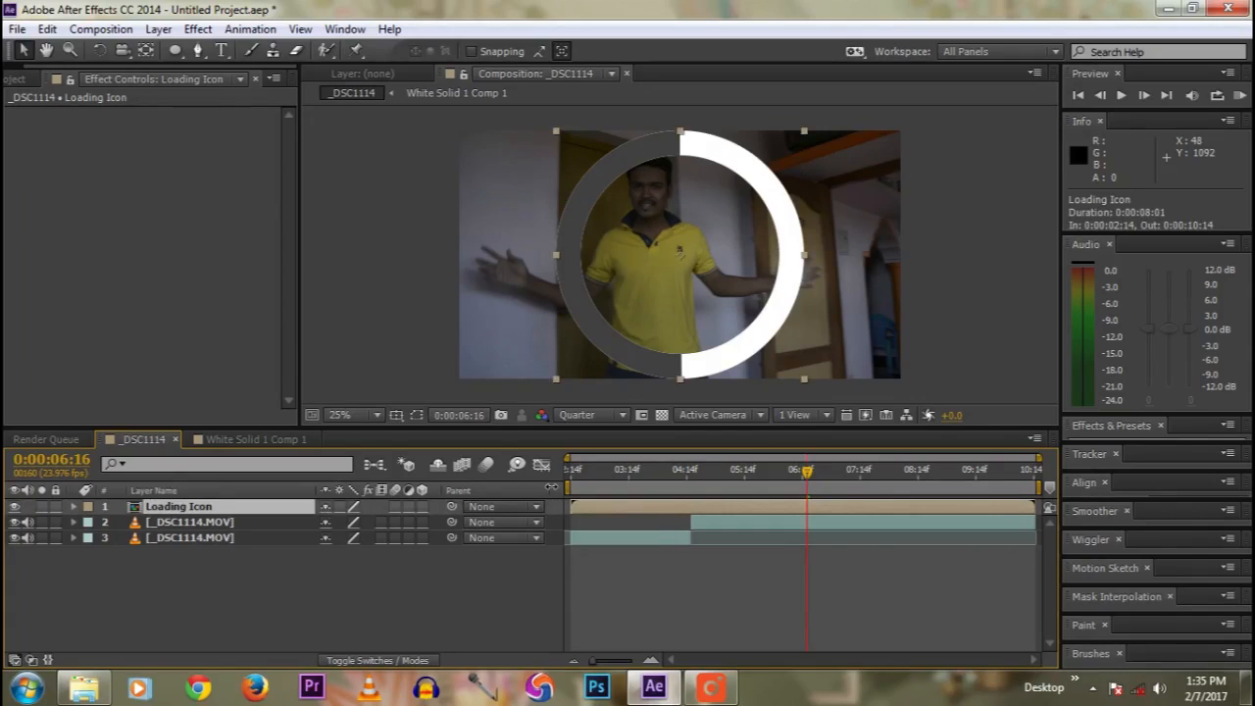
key(s)
drag(355, 529, 287, 523)
key(Return)
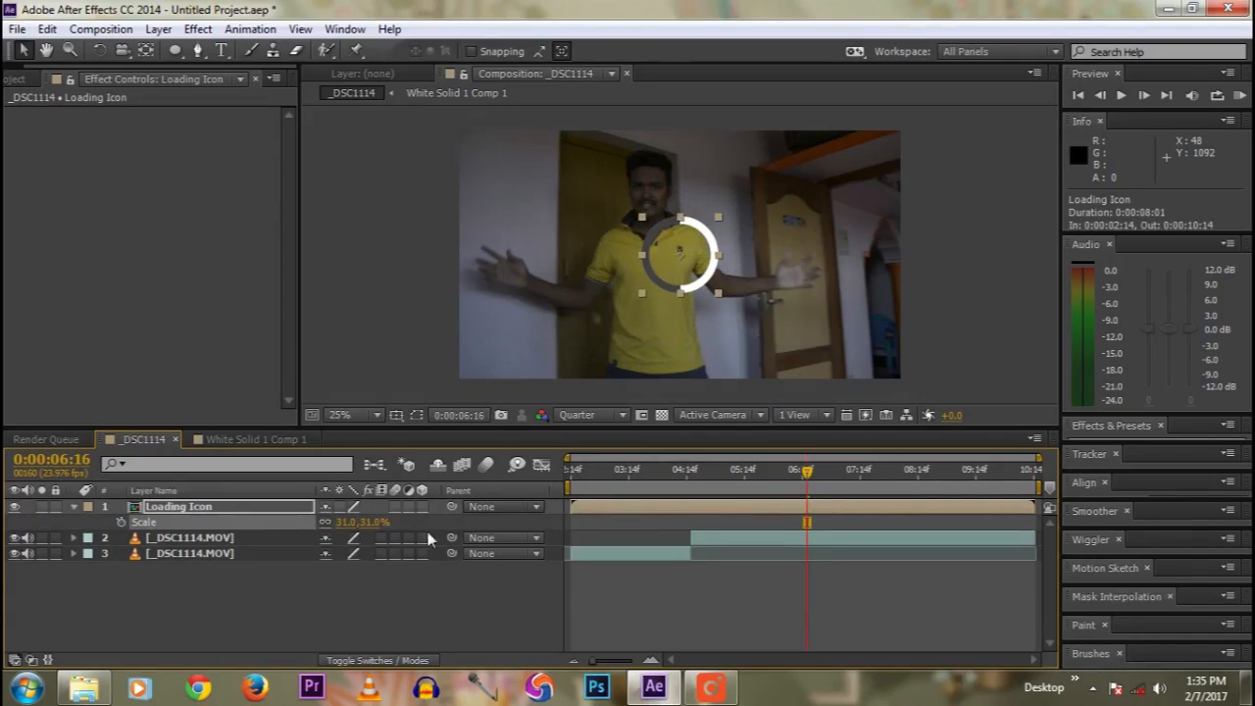
drag(347, 523, 340, 522)
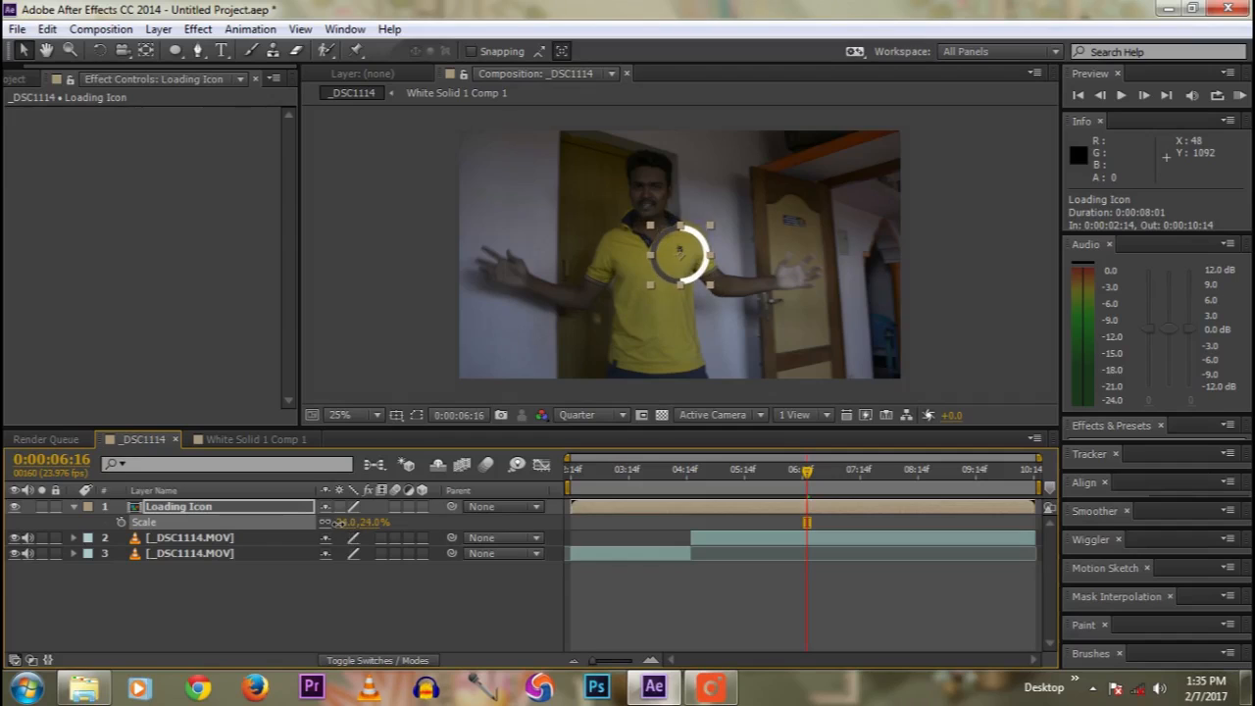
click(473, 618)
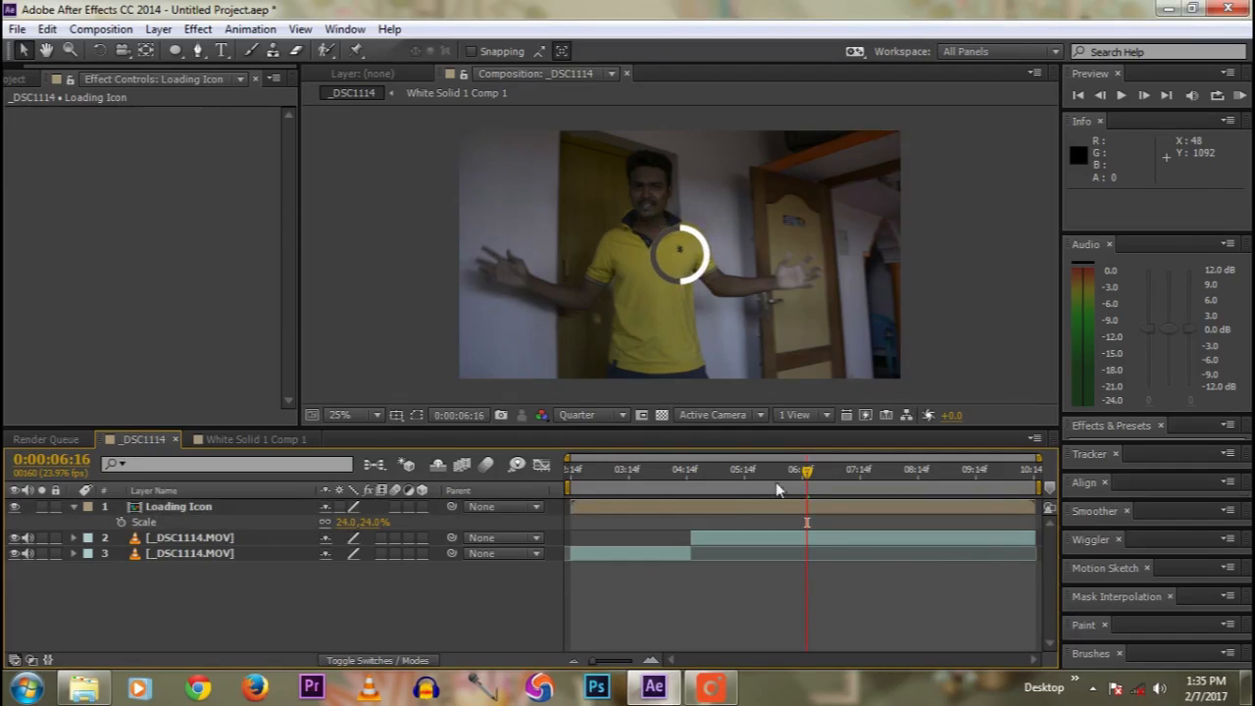
Step: Shift the Loading Icon layer to start at 0:00:04:16, in line with the start of the upper _DSC1114.MOV clip
drag(807, 478, 691, 475)
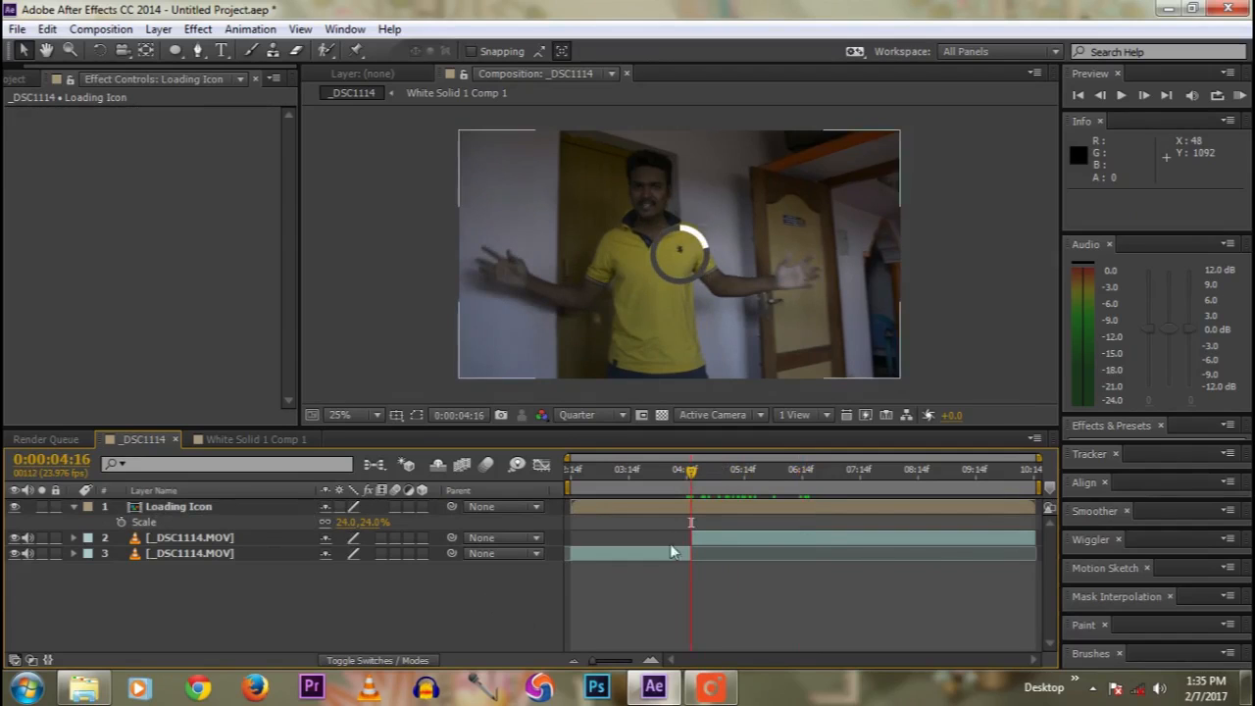
click(654, 509)
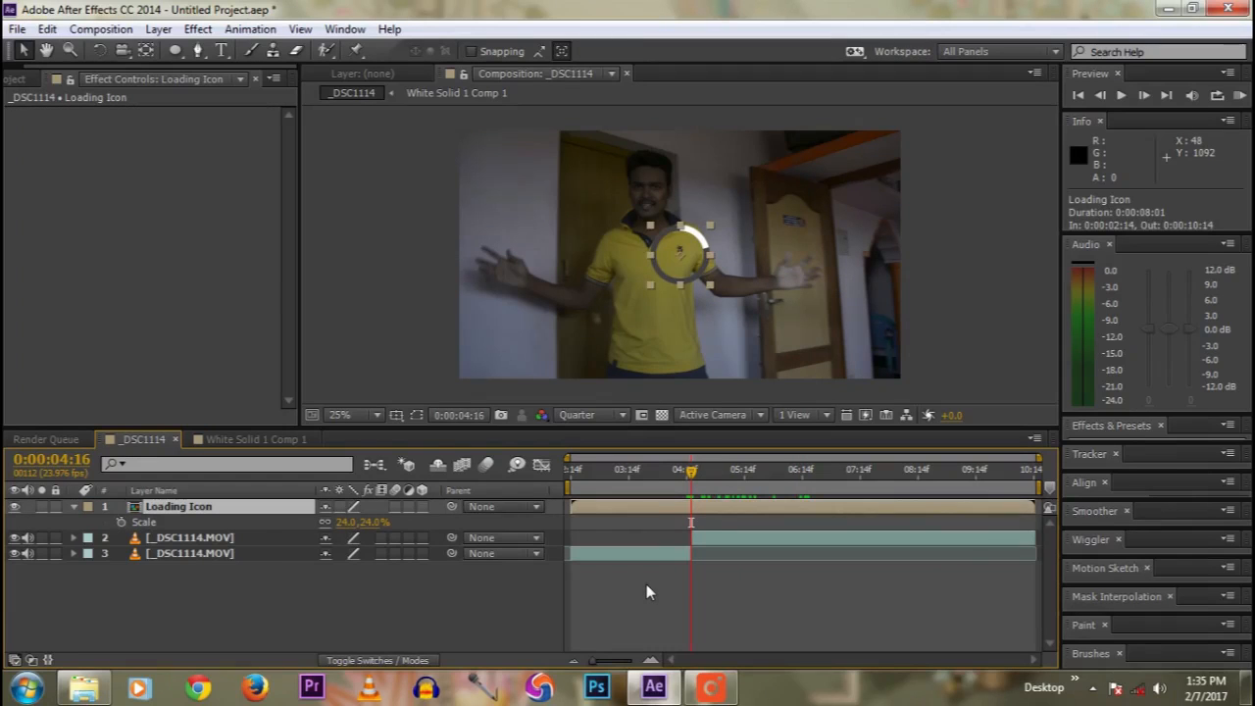
key(alt+bracketleft)
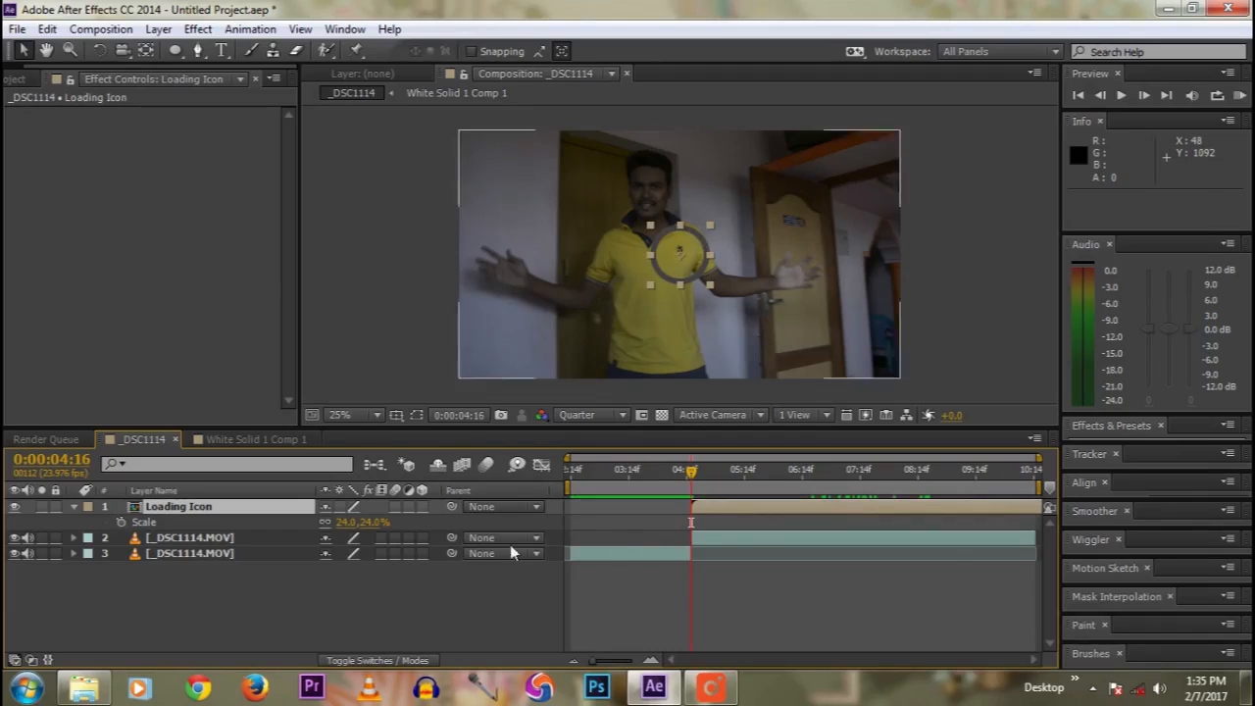
Step: Preview the loading ring over the frozen footage and collapse the Loading Icon layer's properties
key(KP_0)
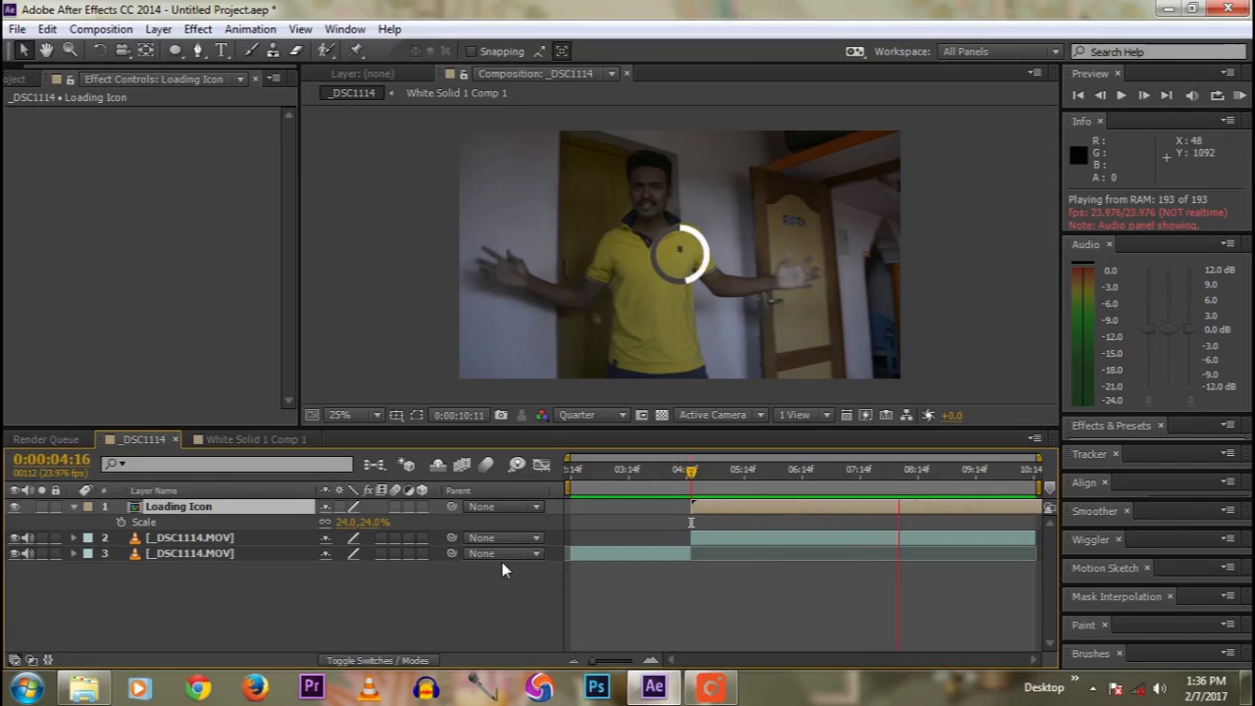
key(space)
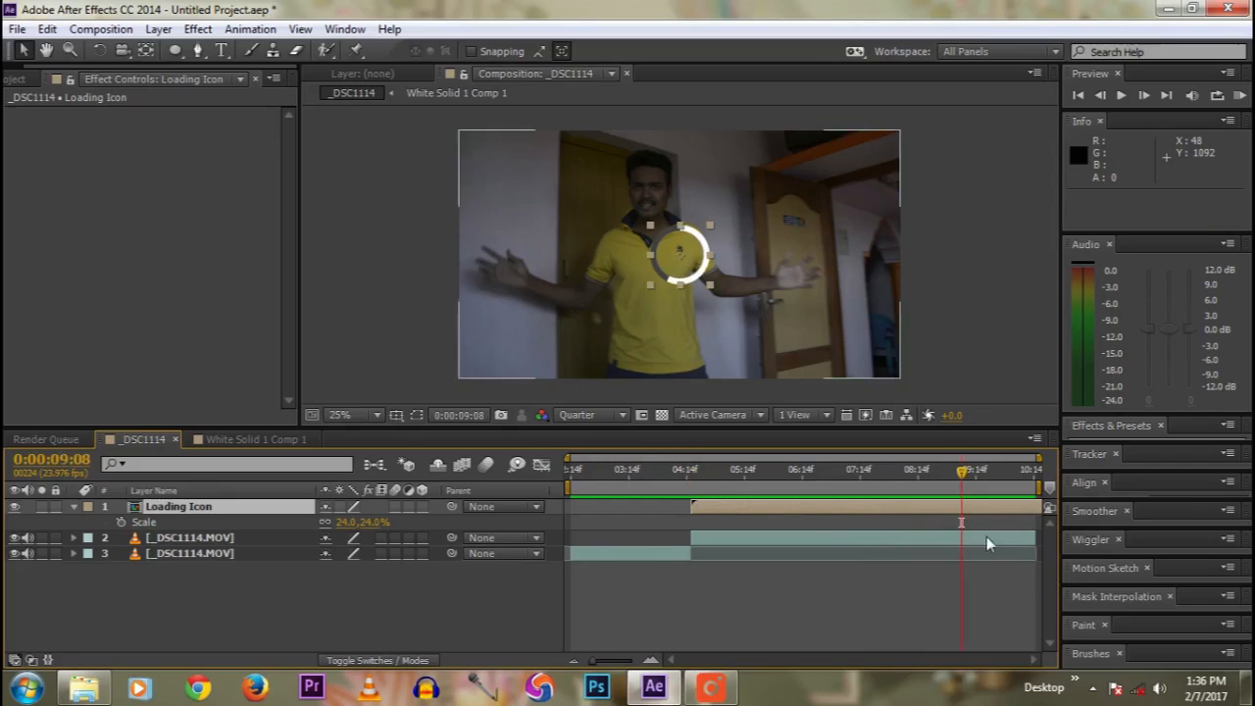
click(431, 585)
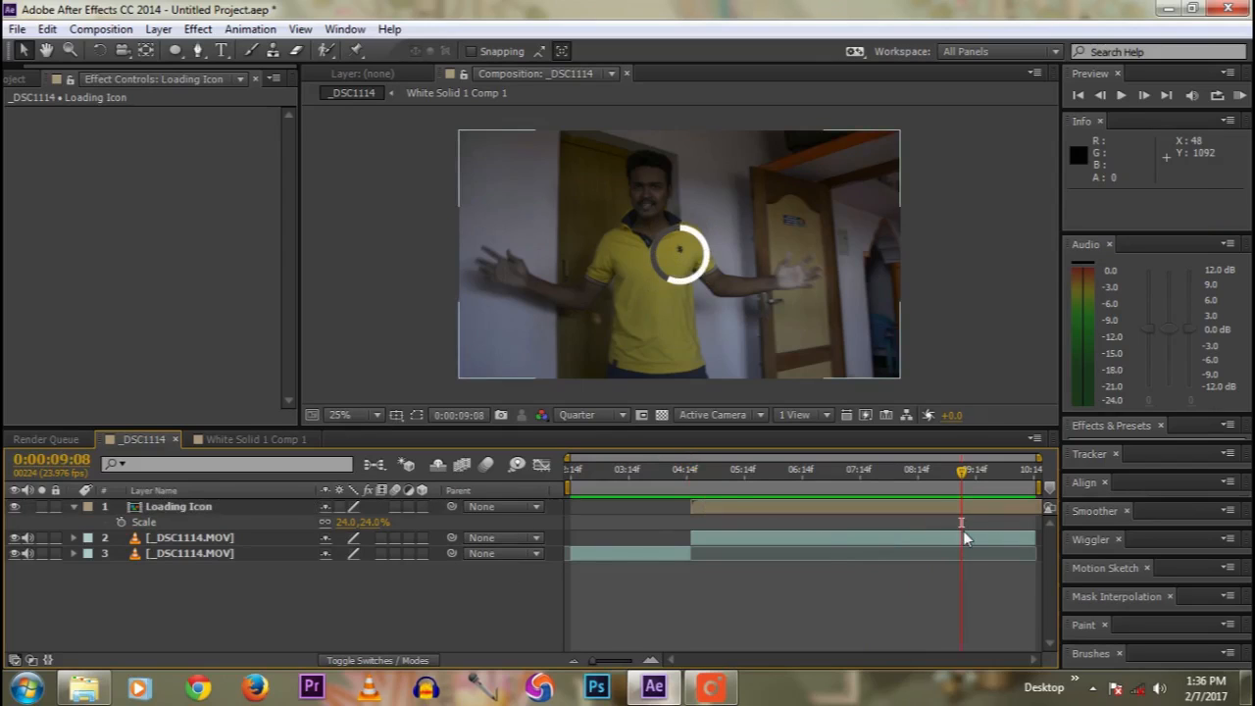
click(73, 509)
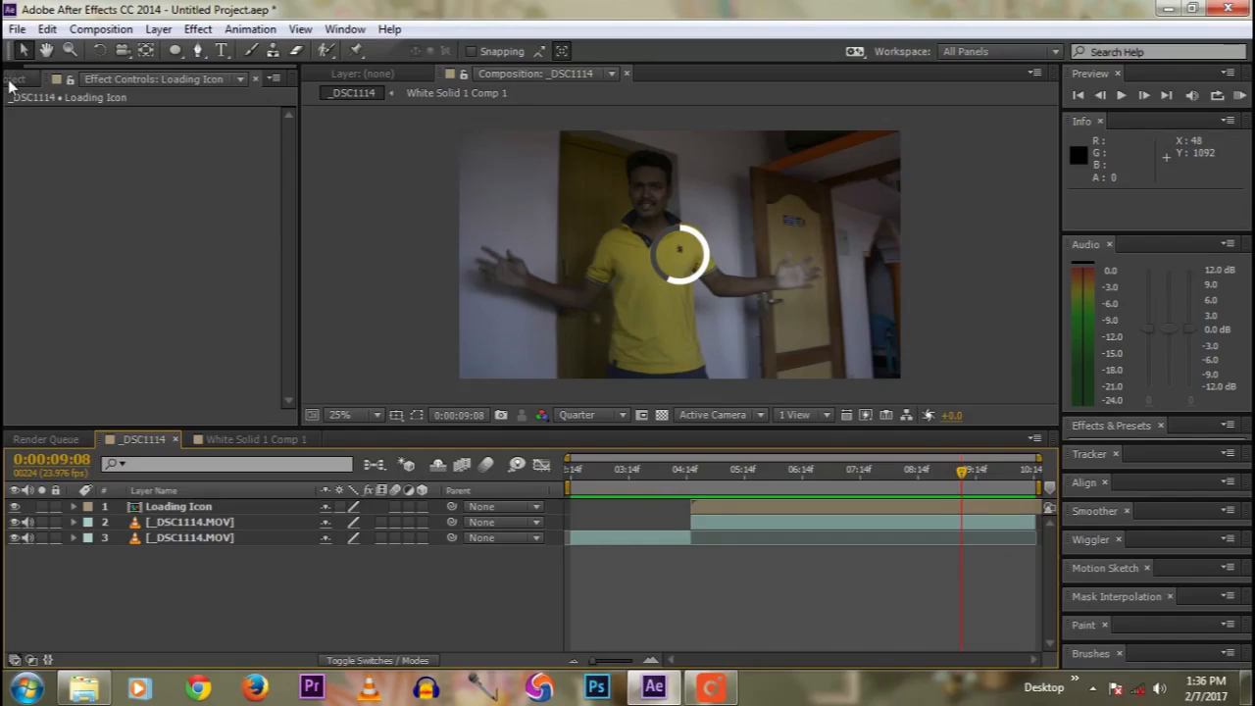
click(87, 218)
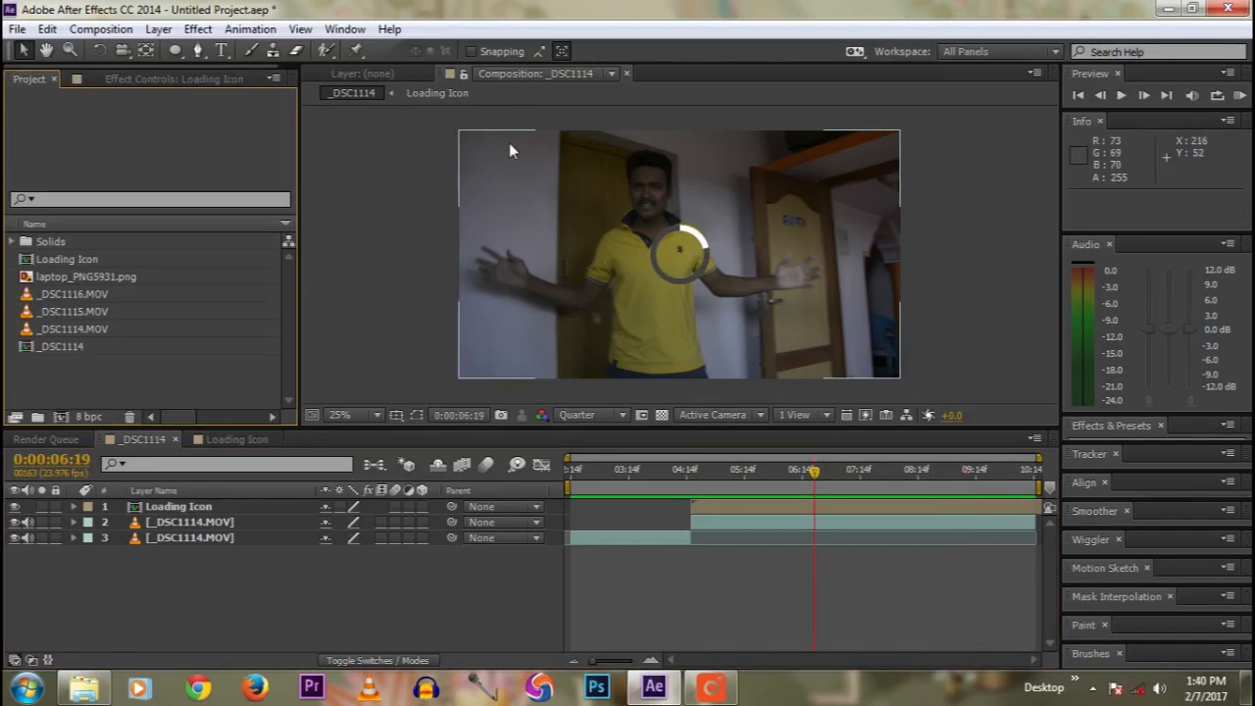
click(59, 418)
drag(414, 146, 657, 123)
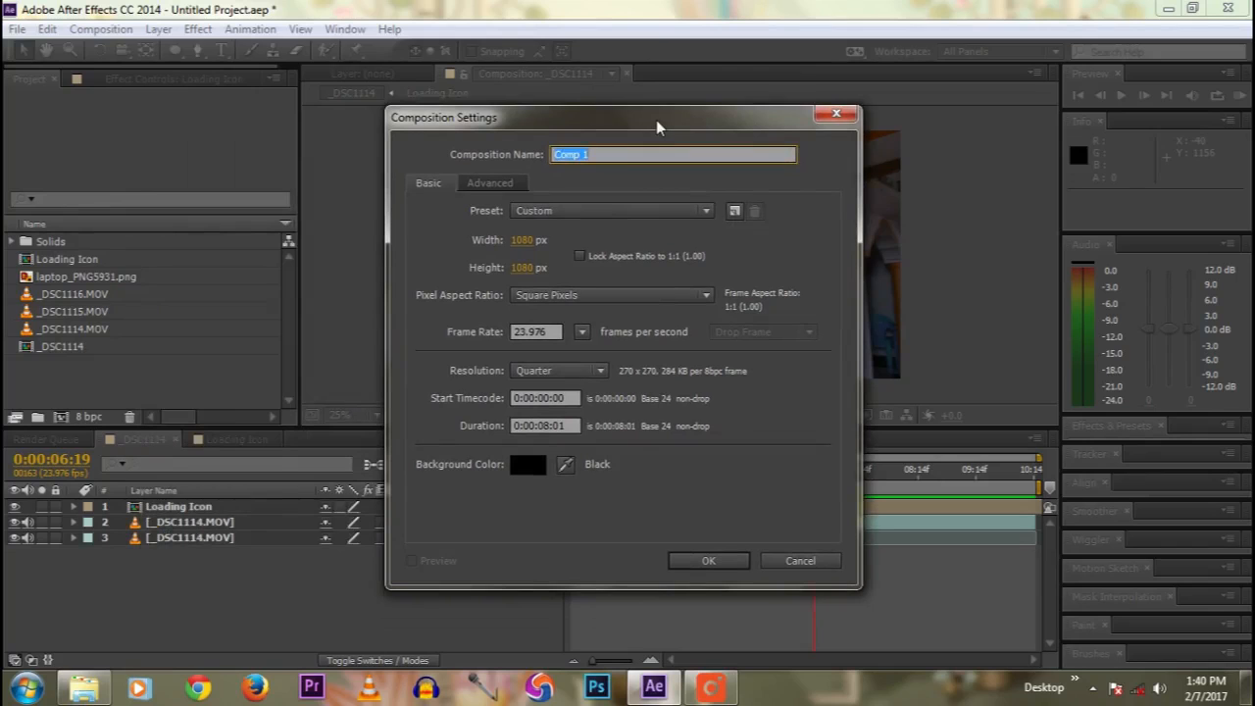
click(838, 116)
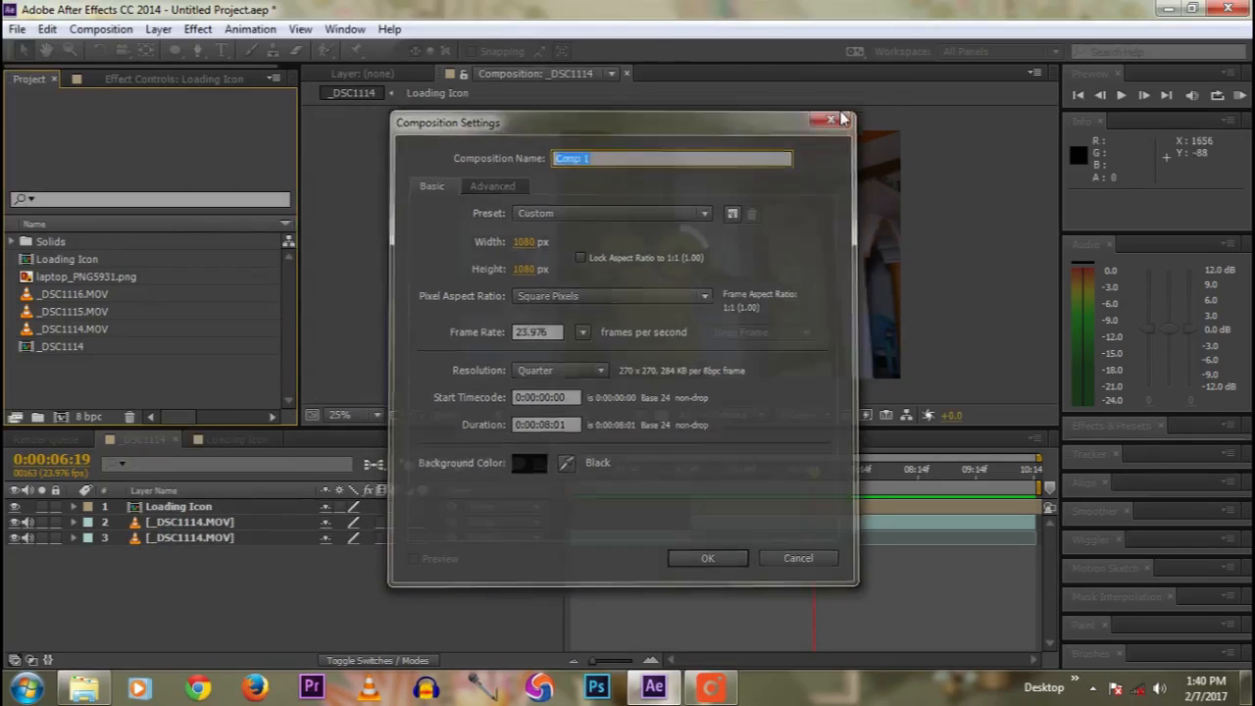
Step: Create a new composition from the laptop_PNG5931.png image and set its current time to the start
click(58, 278)
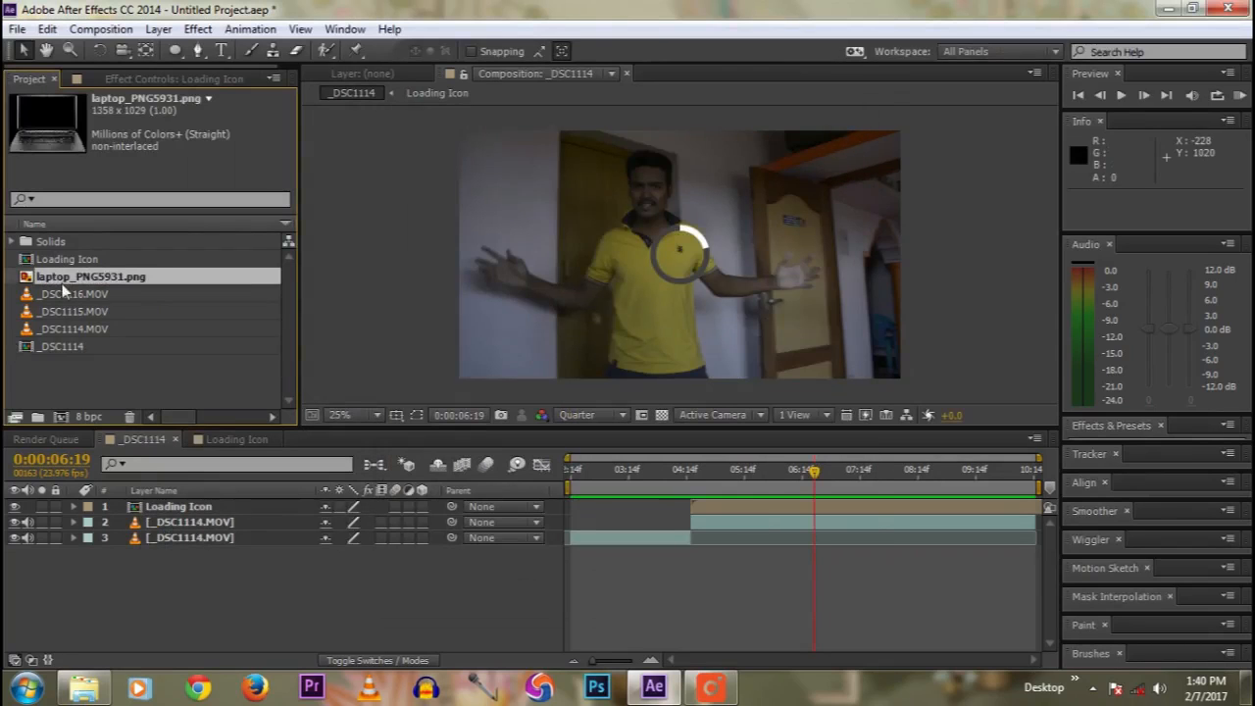
drag(64, 284, 59, 420)
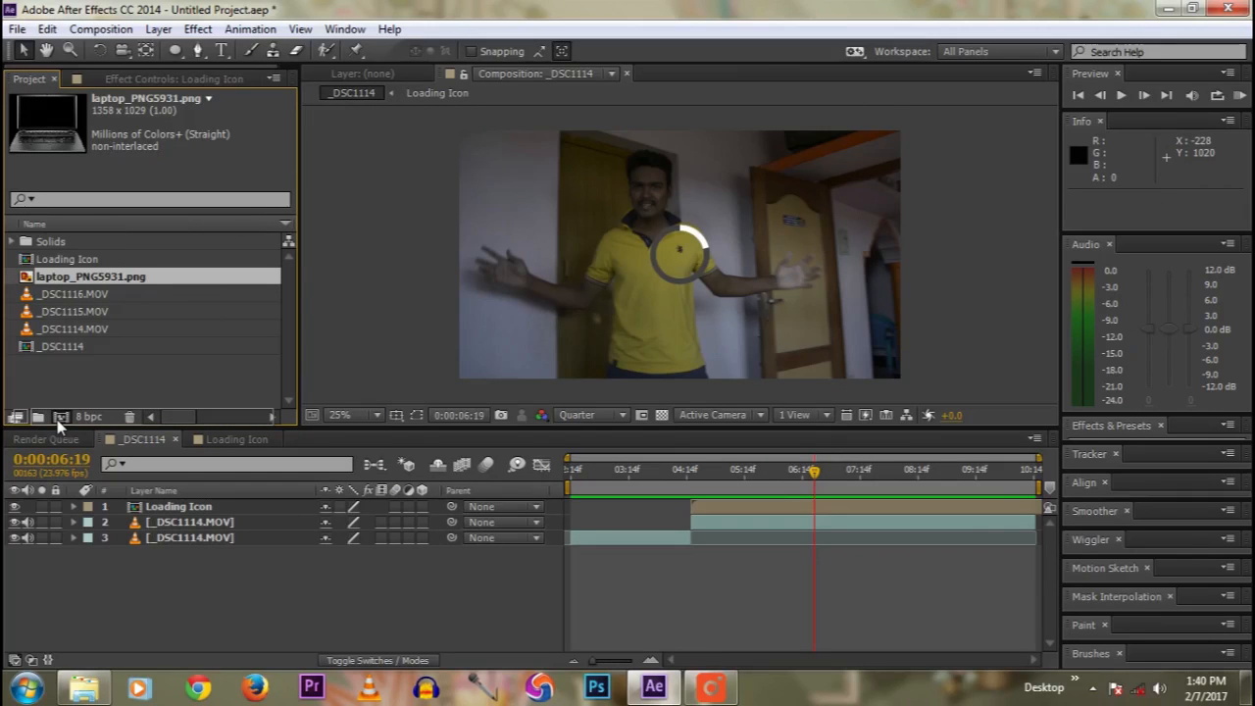
drag(59, 420, 59, 420)
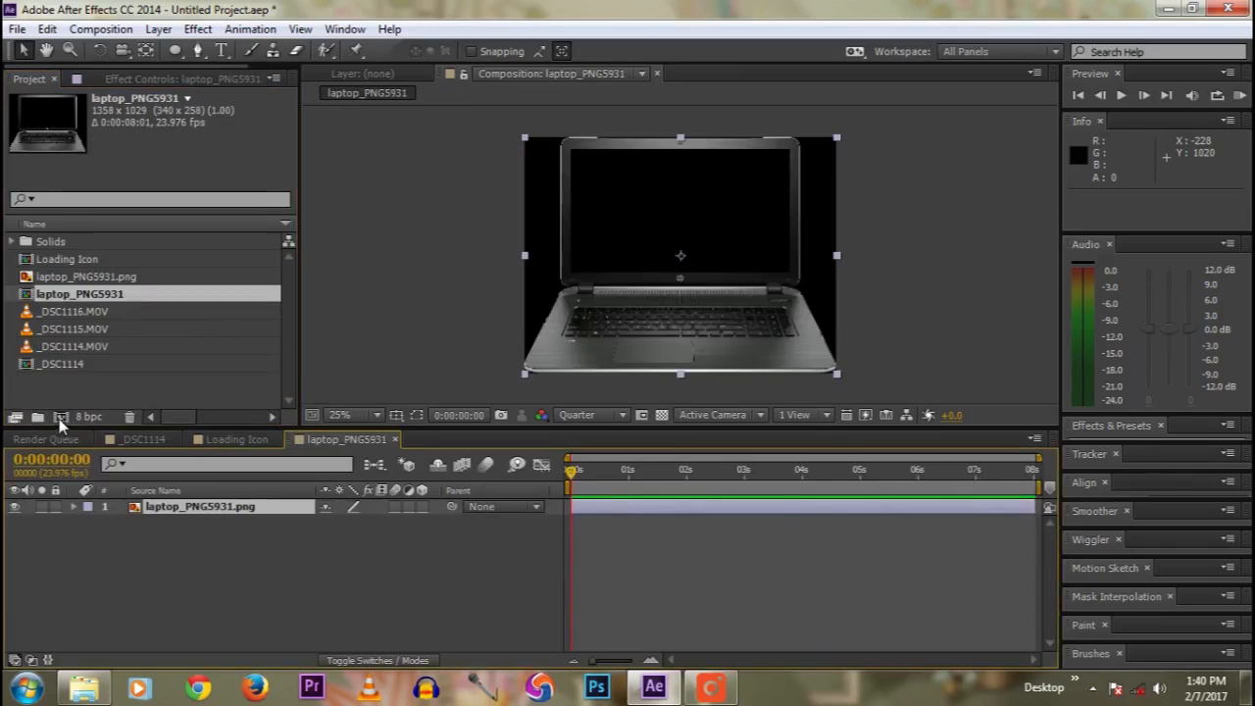
click(575, 472)
mouse_move(574, 472)
mouse_down()
mouse_move(634, 470)
mouse_move(561, 473)
mouse_up()
click(445, 577)
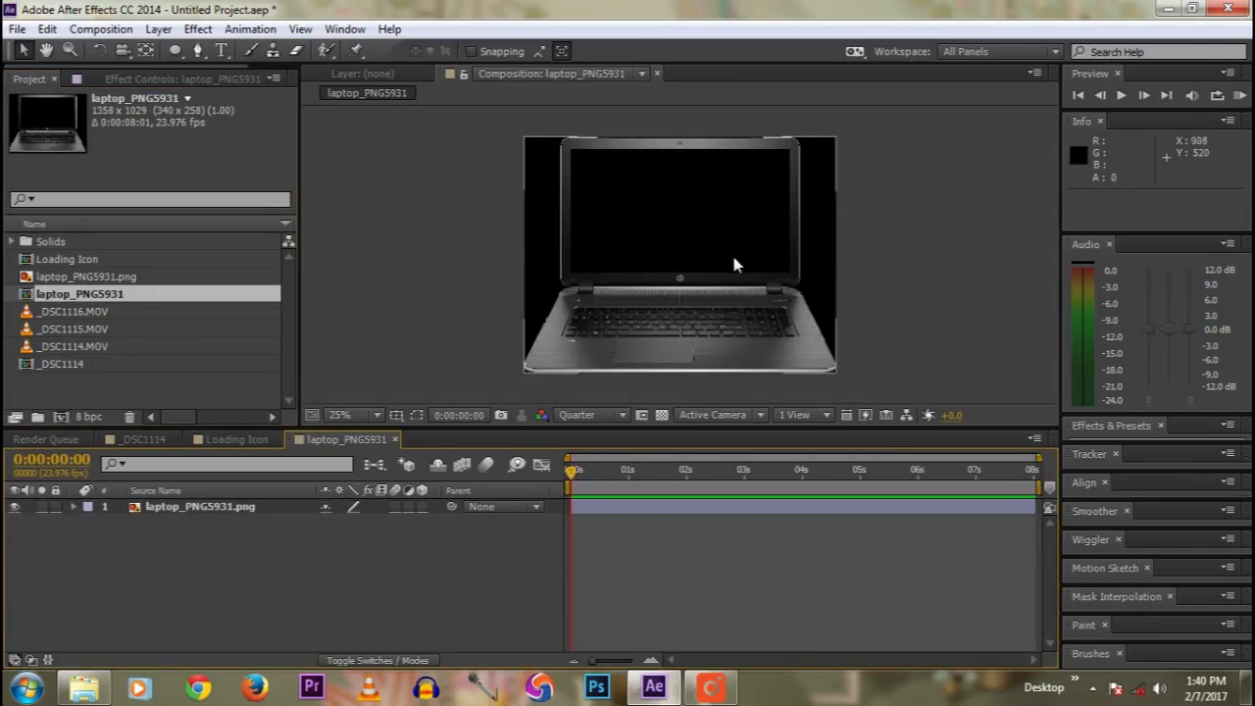
Step: Copy the Loading Icon and upper _DSC1114.MOV layers from the _DSC1114 composition into the laptop_PNG5931 composition
click(138, 441)
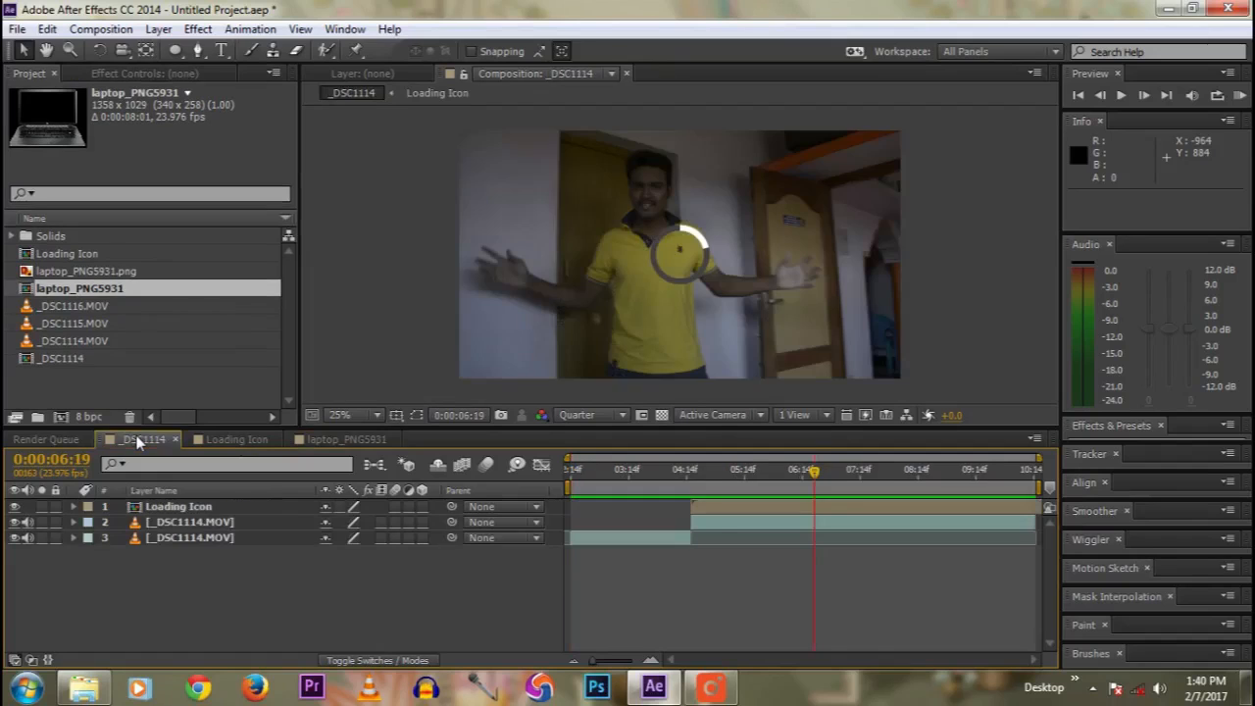
click(175, 525)
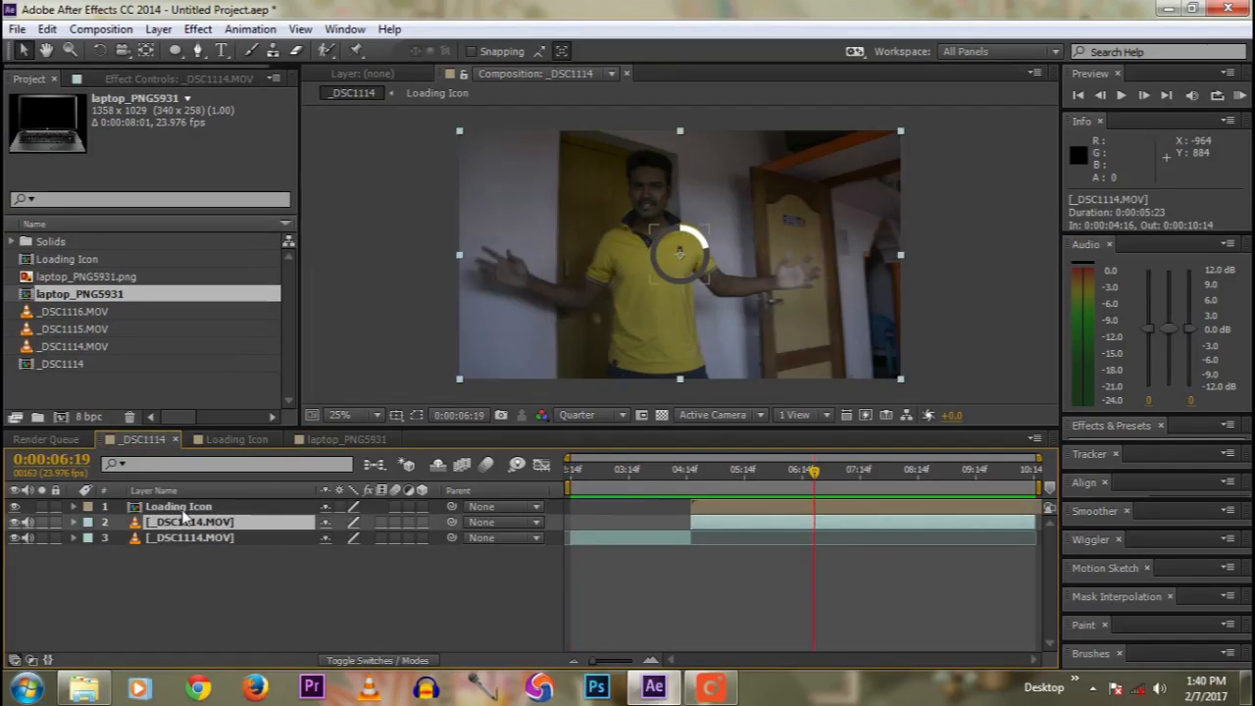
ctrl+click(184, 508)
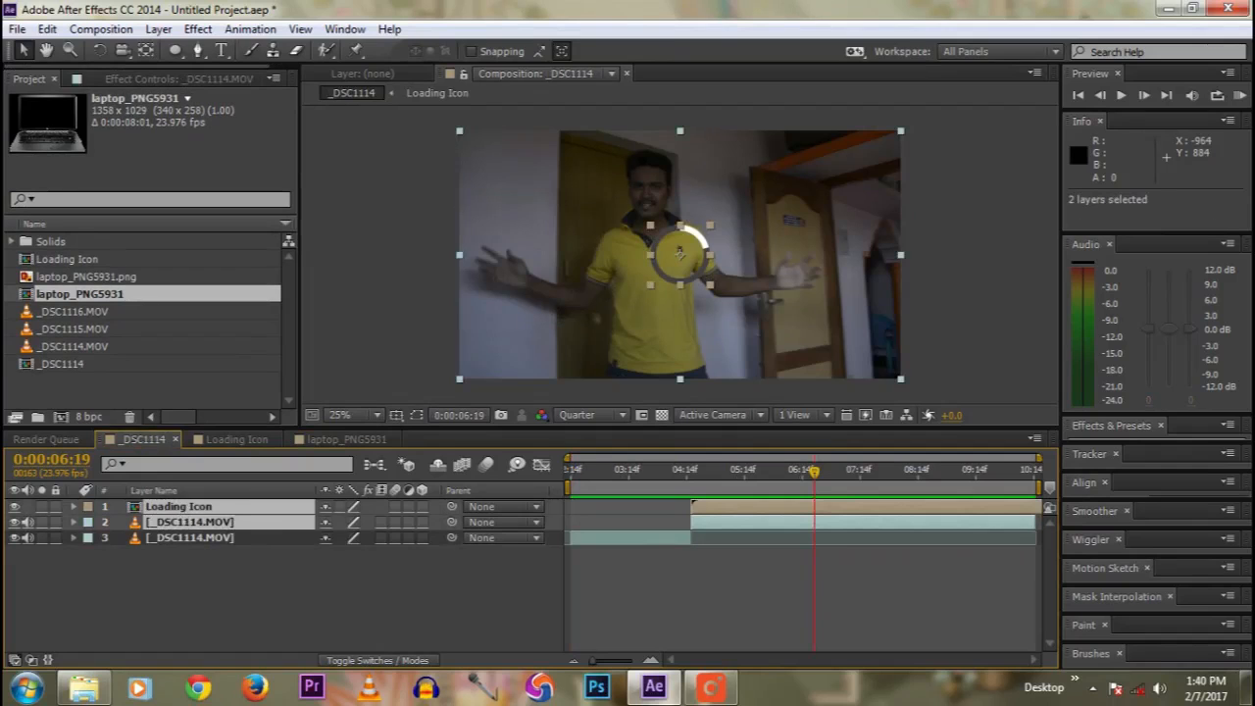
click(47, 28)
click(75, 144)
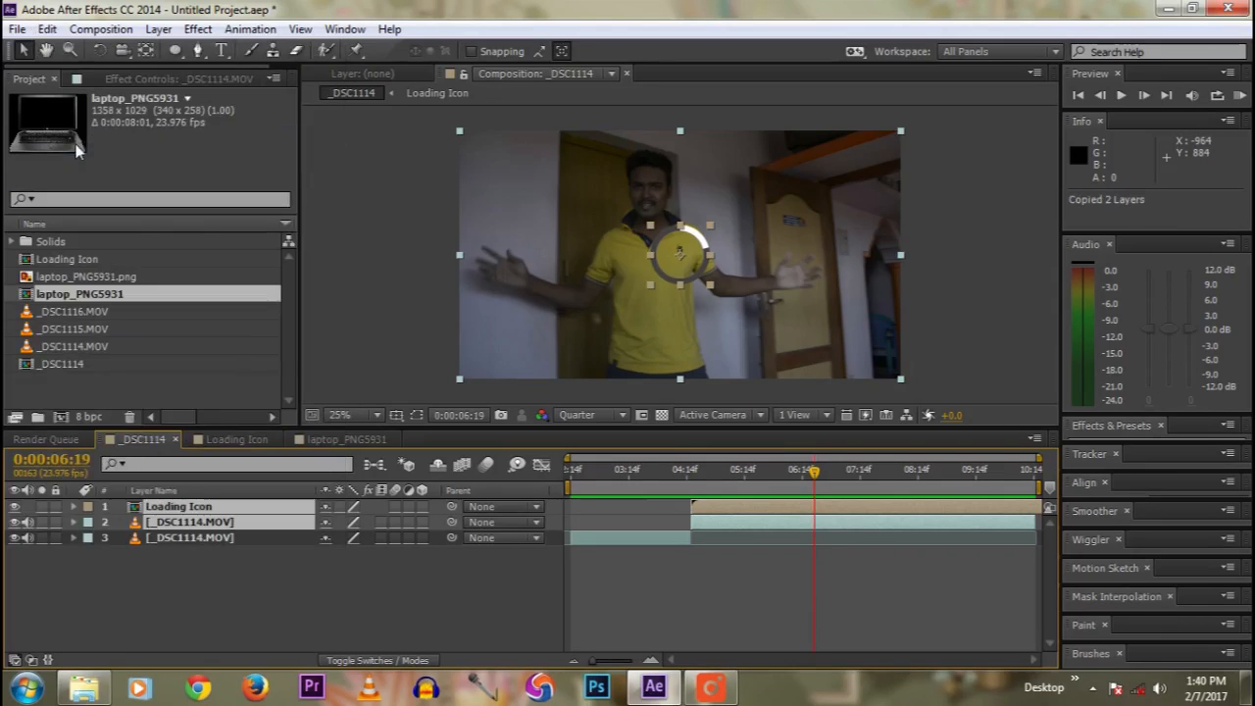
click(346, 438)
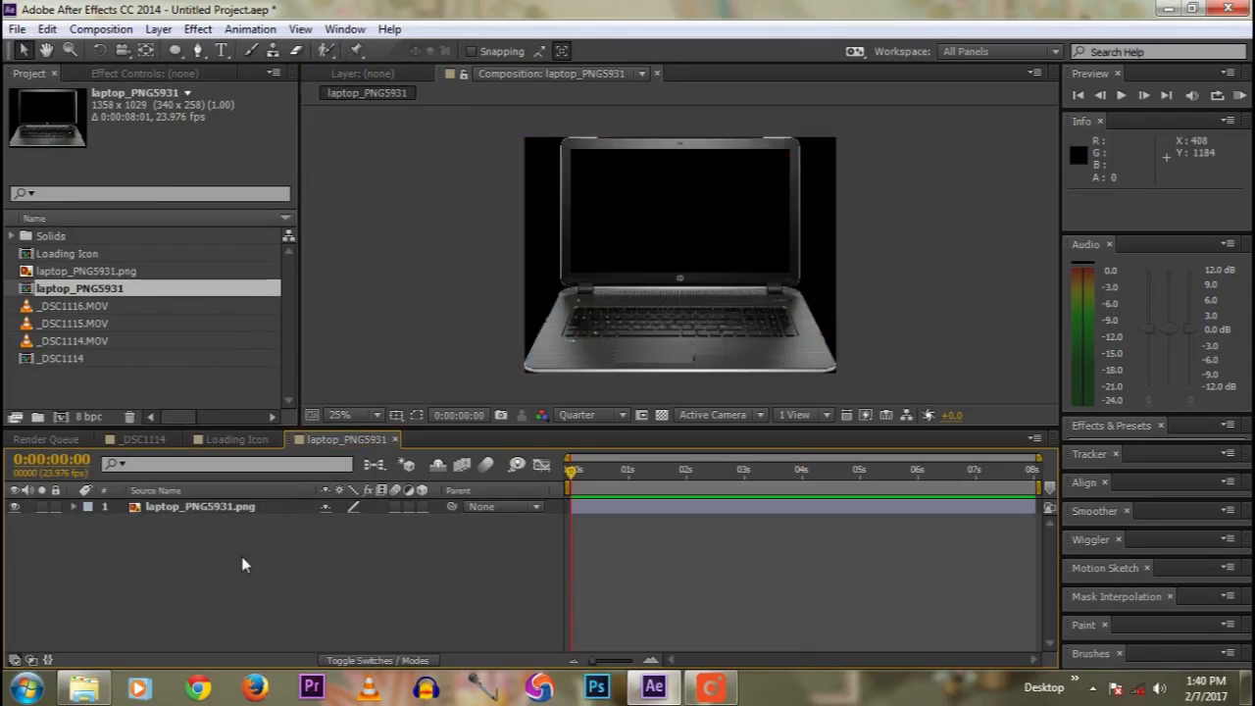
key(ctrl+v)
Step: Shift the two pasted layers to start at 0:00:00:00 and place Loading Icon above the _DSC1114.MOV clip
drag(726, 519, 601, 519)
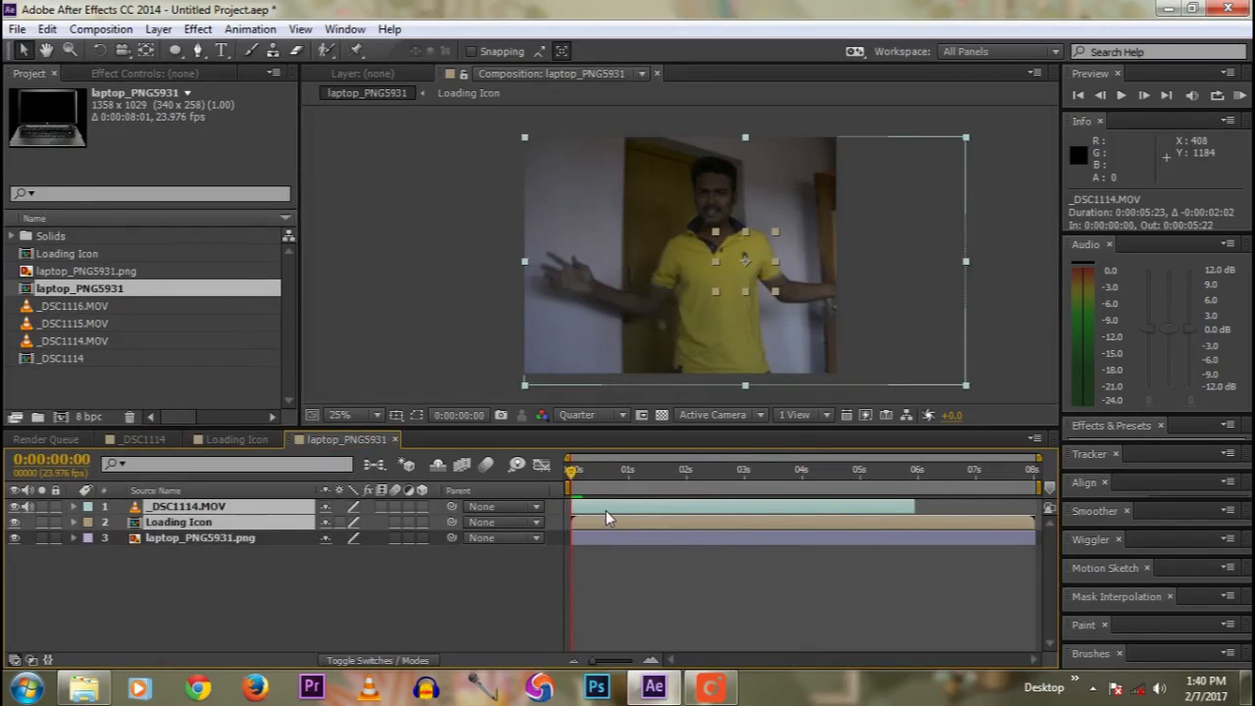
click(336, 618)
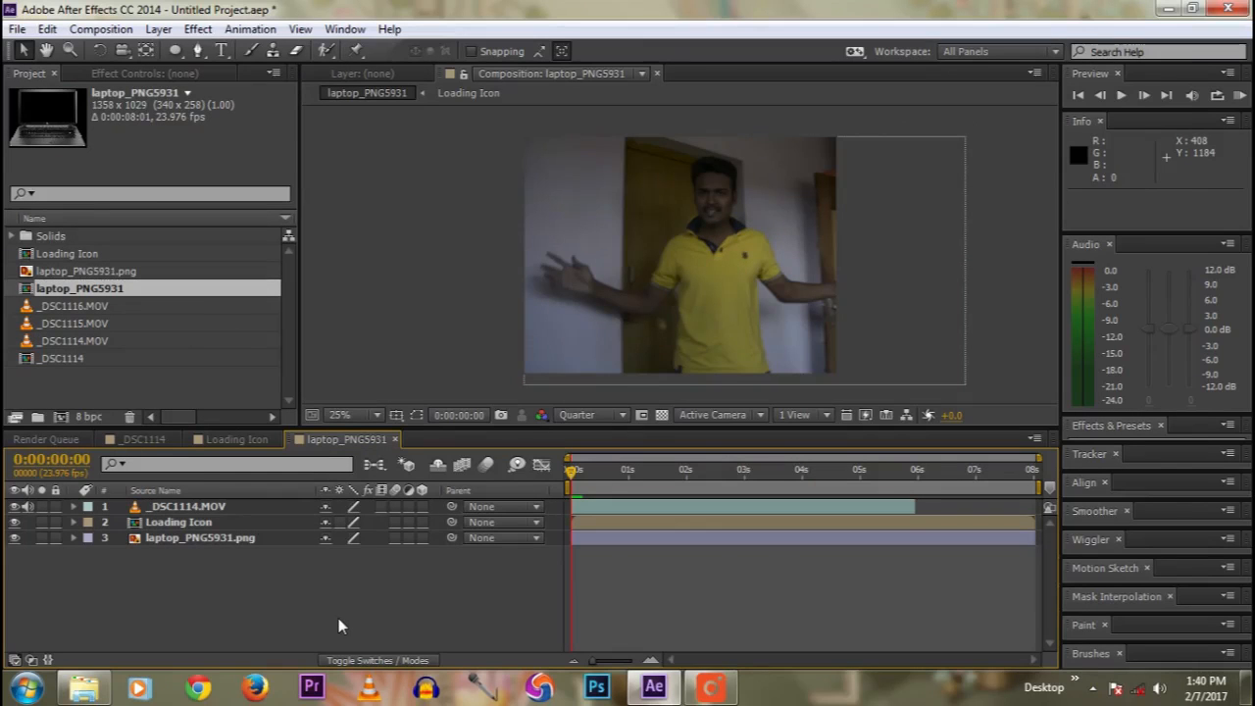
click(597, 509)
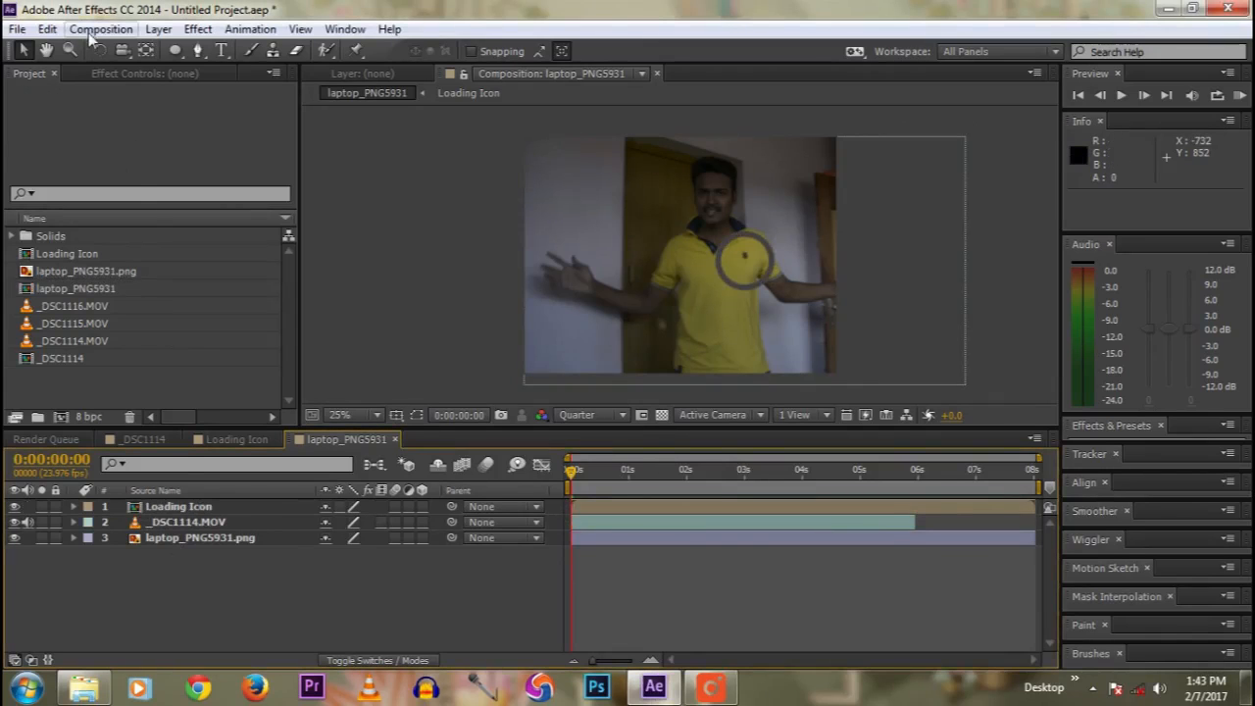
Step: Change the laptop composition's settings to the HDTV 1080 24 preset with a frame rate of 23.976 fps
click(94, 30)
click(113, 77)
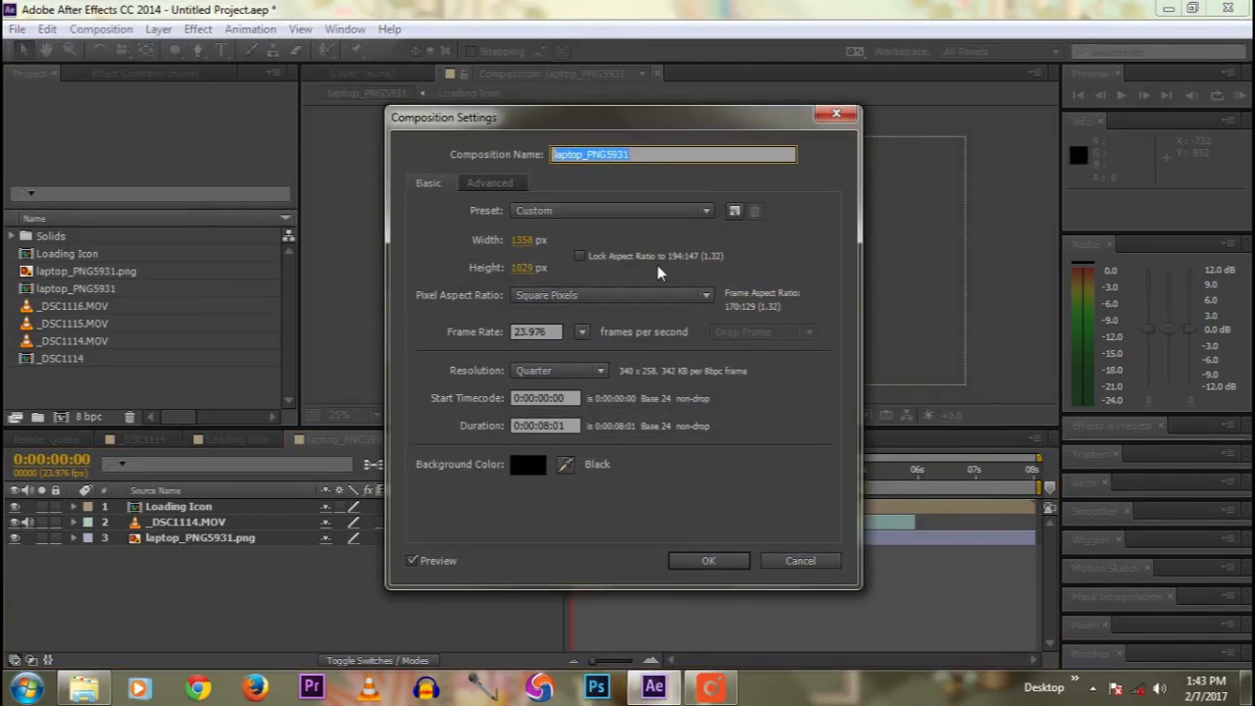
click(613, 210)
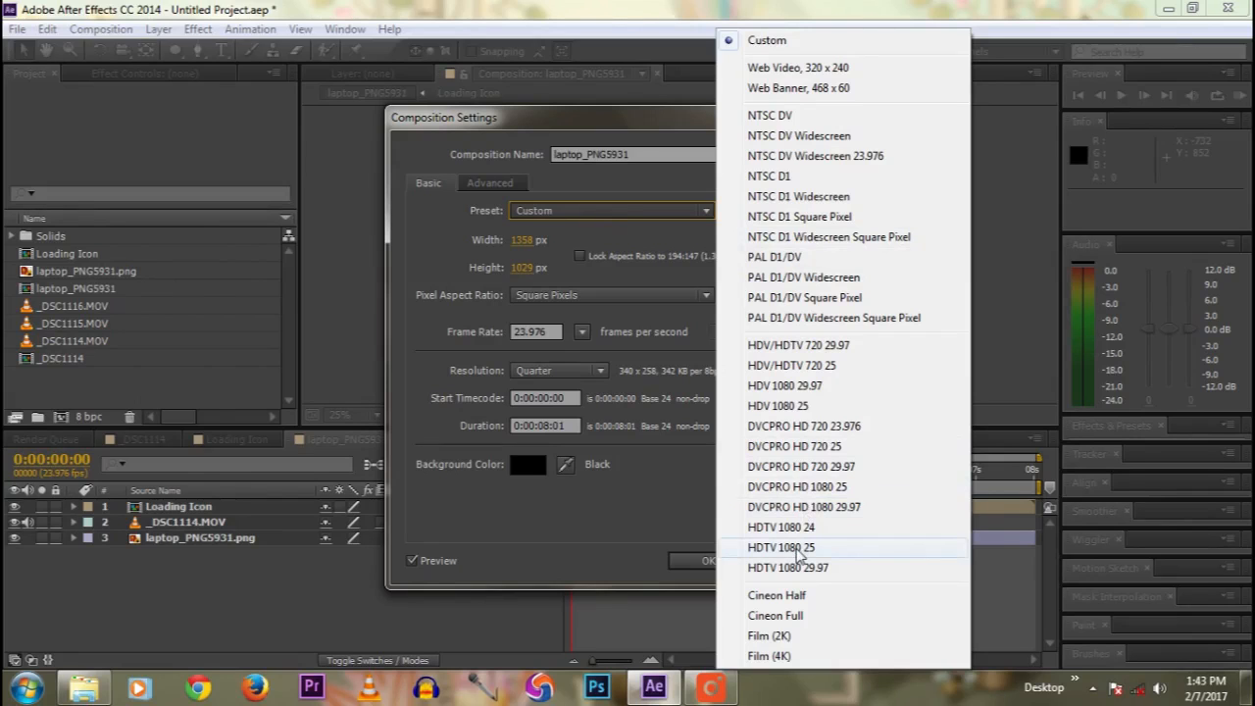
click(802, 529)
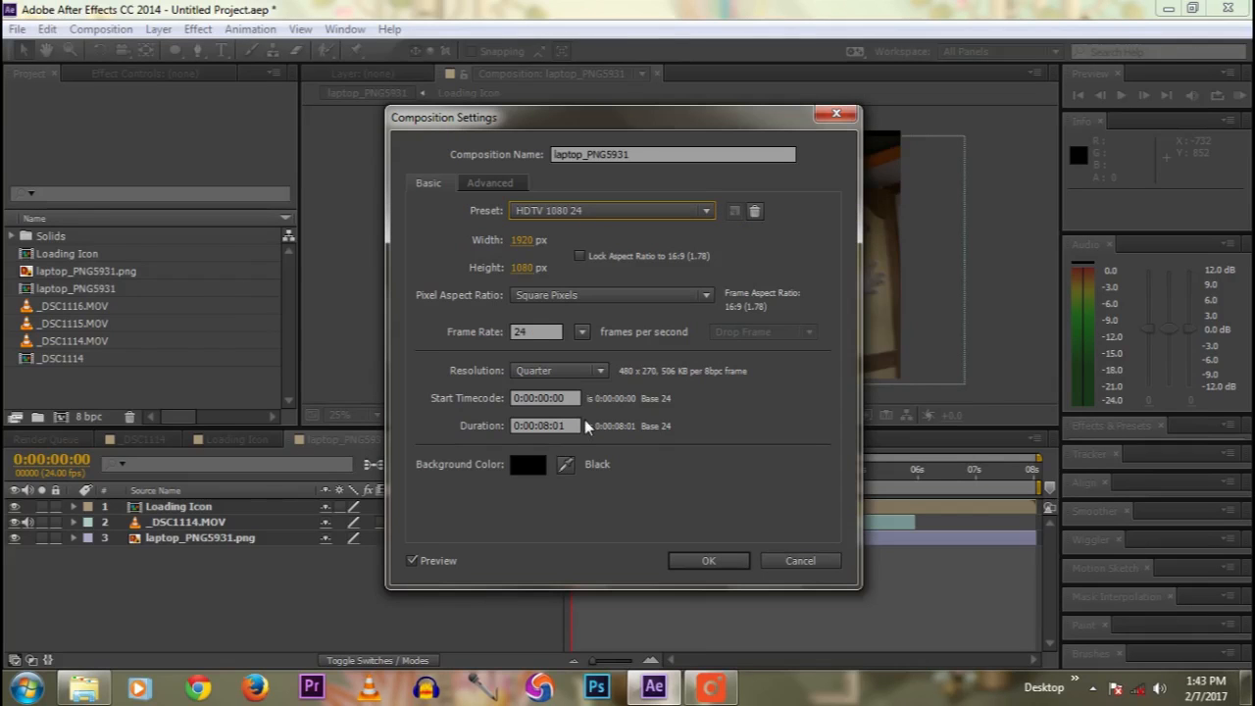
click(582, 333)
click(620, 414)
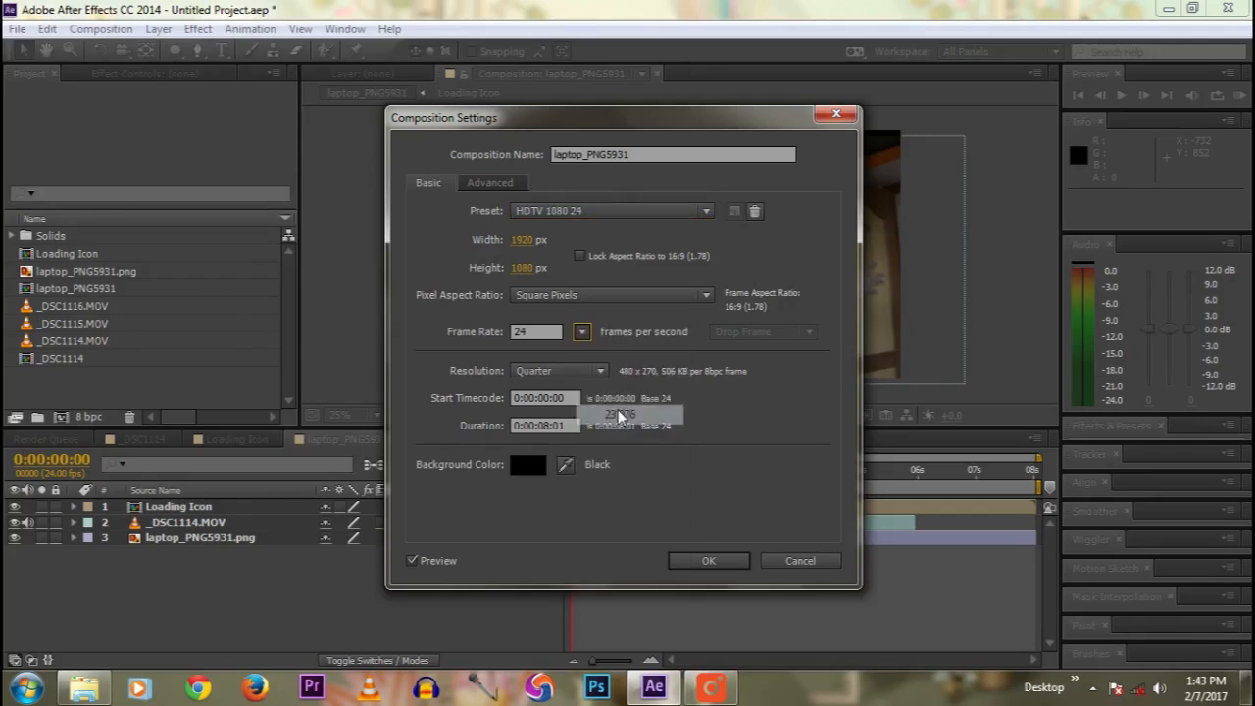
click(720, 560)
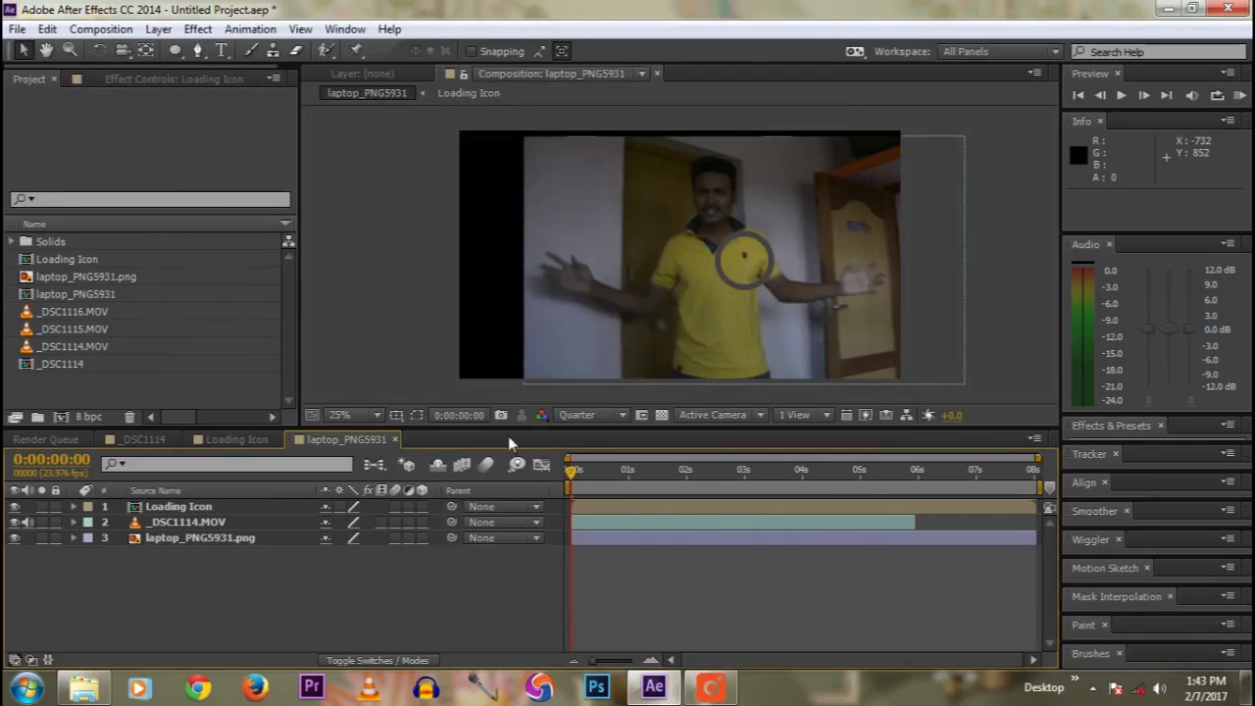
Step: Reposition the Loading Icon and _DSC1114.MOV layers together so the clip fills the composition frame
click(167, 528)
shift+click(178, 510)
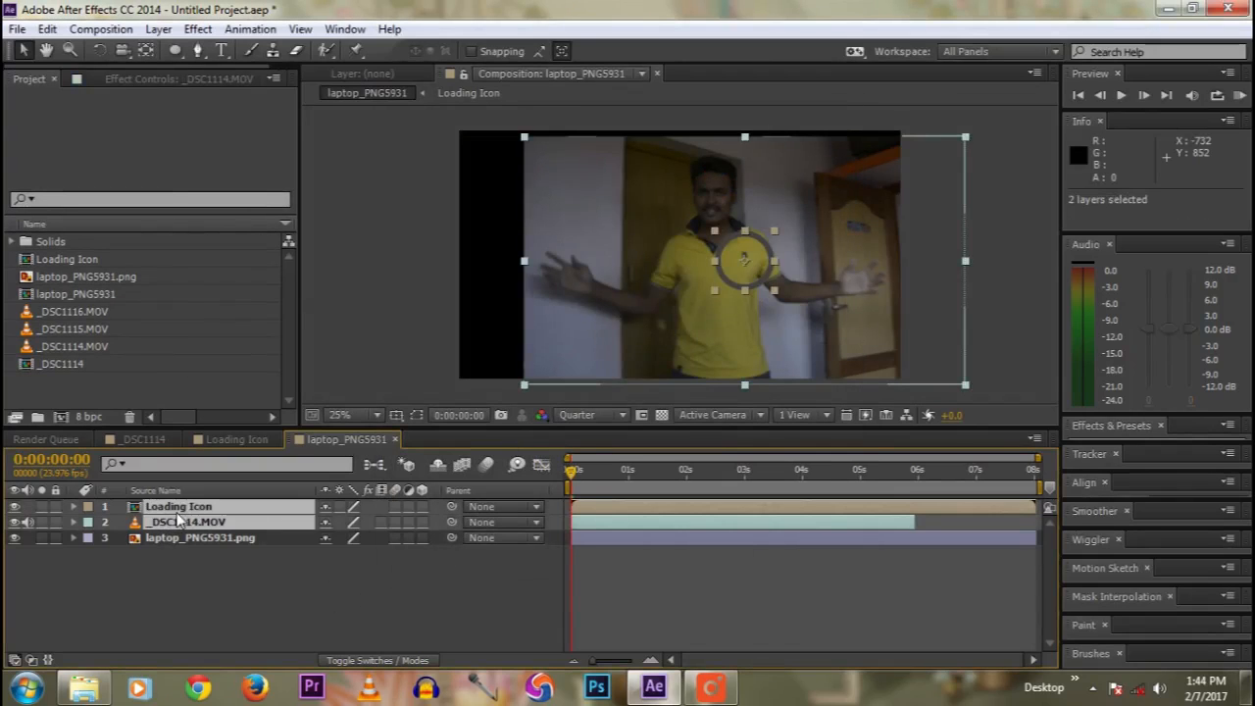
drag(767, 274, 698, 266)
key(shift+Up)
key(shift+Up)
key(shift+Up)
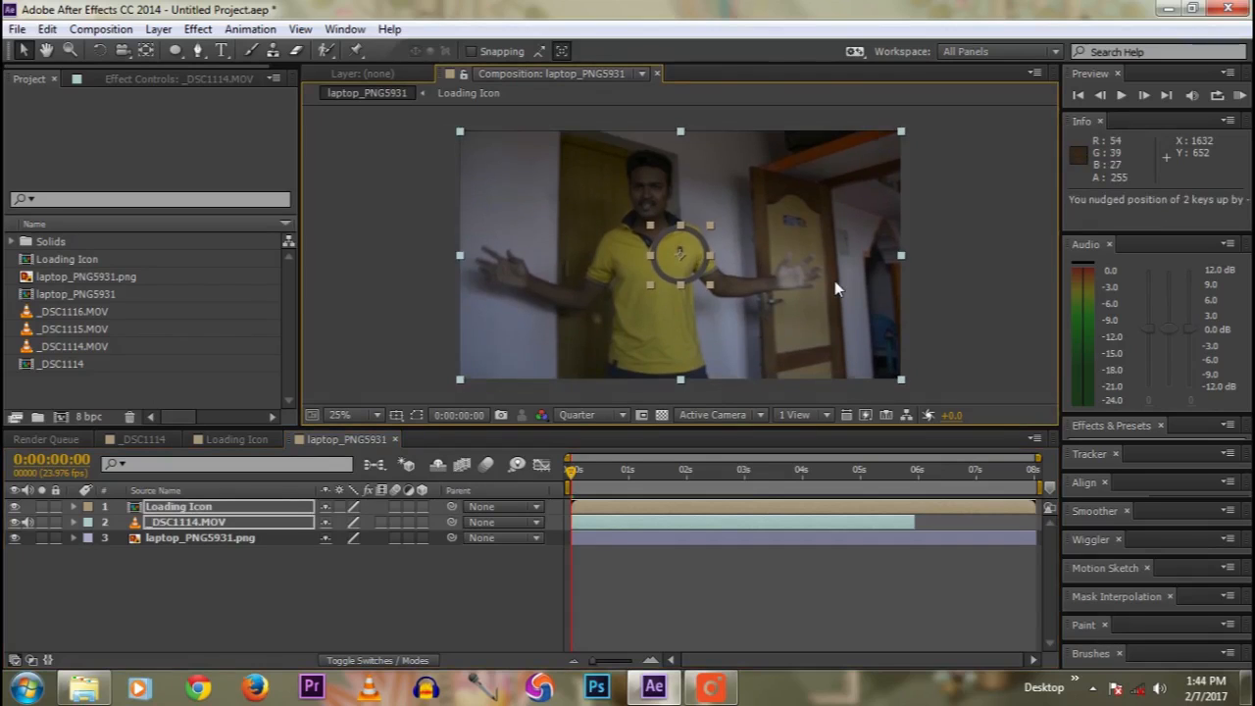
key(shift+Down)
click(218, 610)
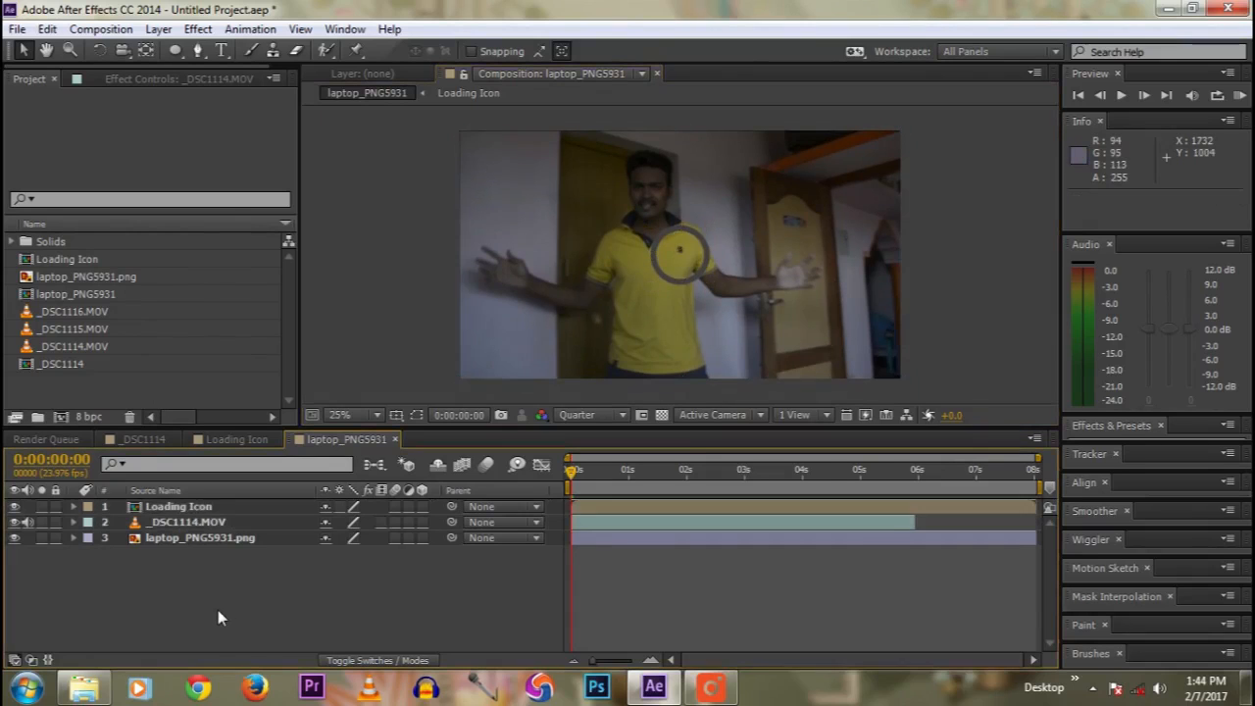
Step: Pre-compose the Loading Icon and _DSC1114.MOV layers into a new composition named "laptop screen"
click(189, 521)
ctrl+click(192, 508)
right_click(192, 516)
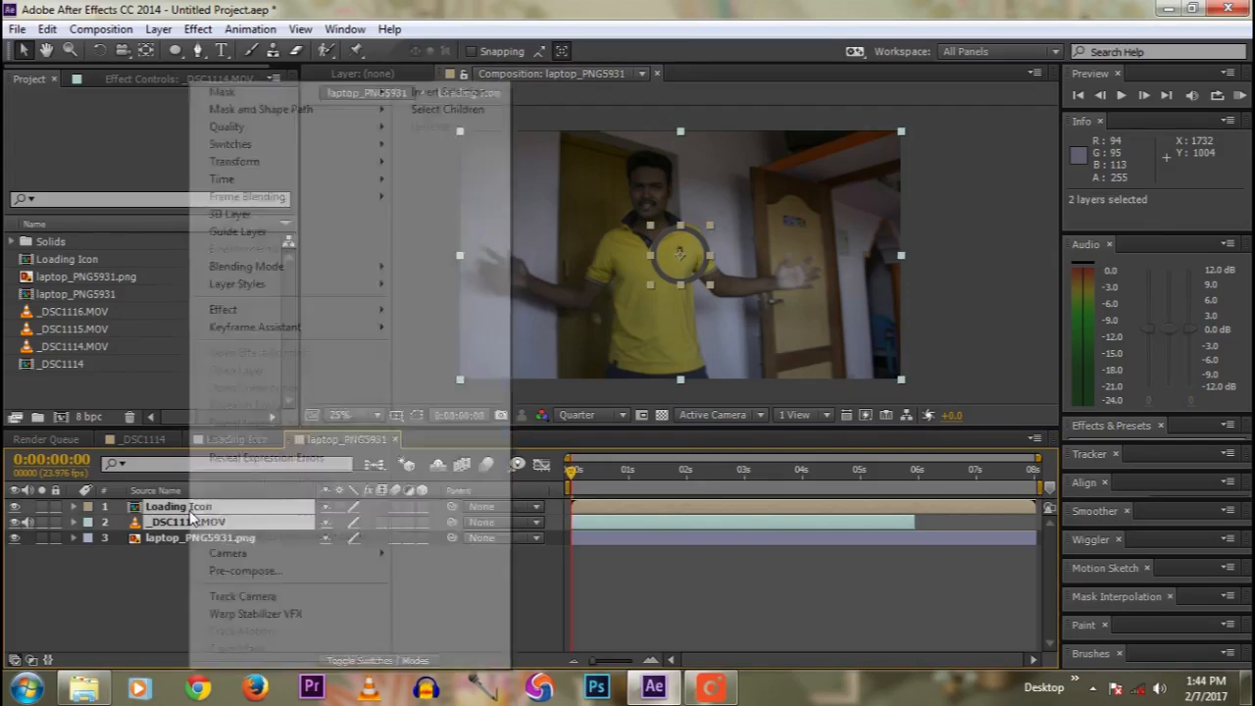
click(245, 571)
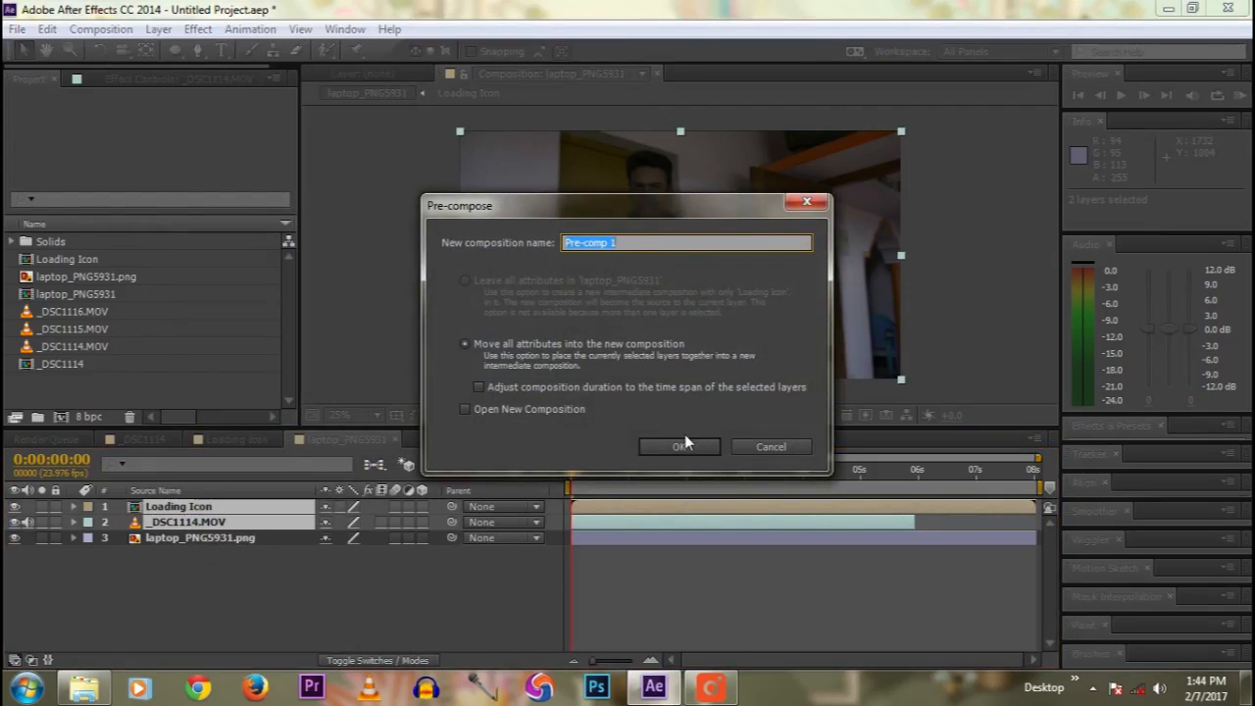
text(laptop)
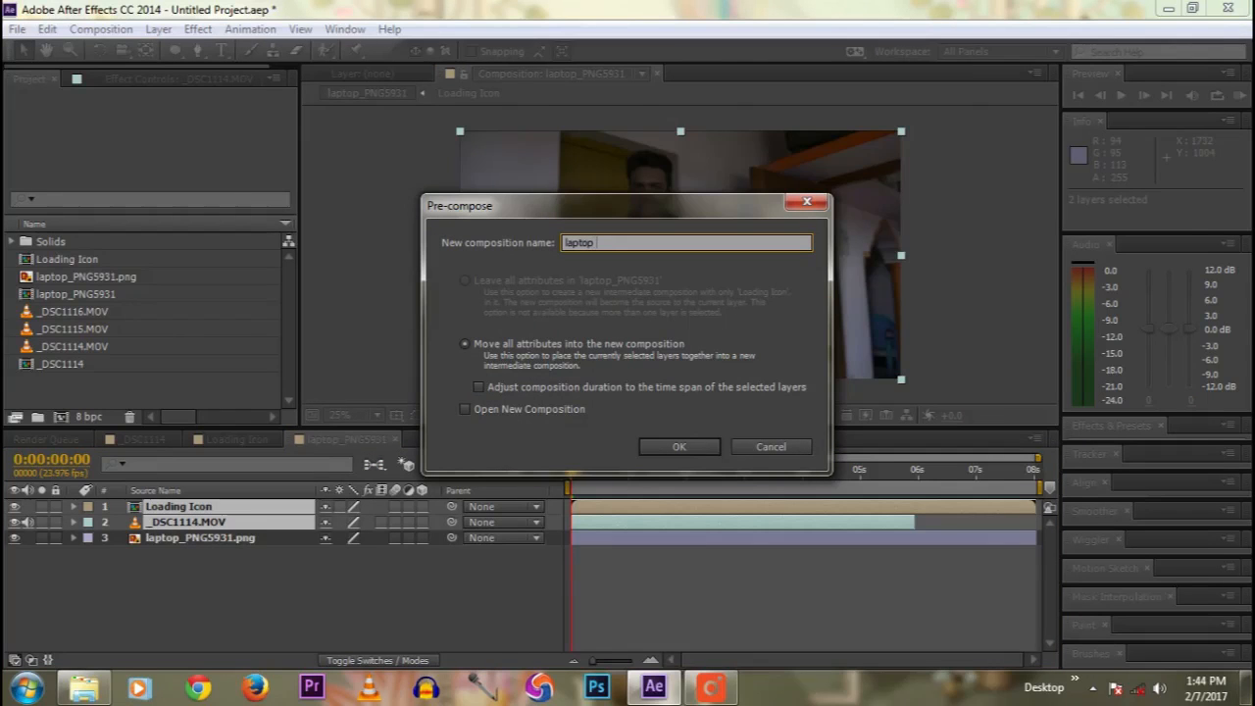
text( screen)
click(704, 444)
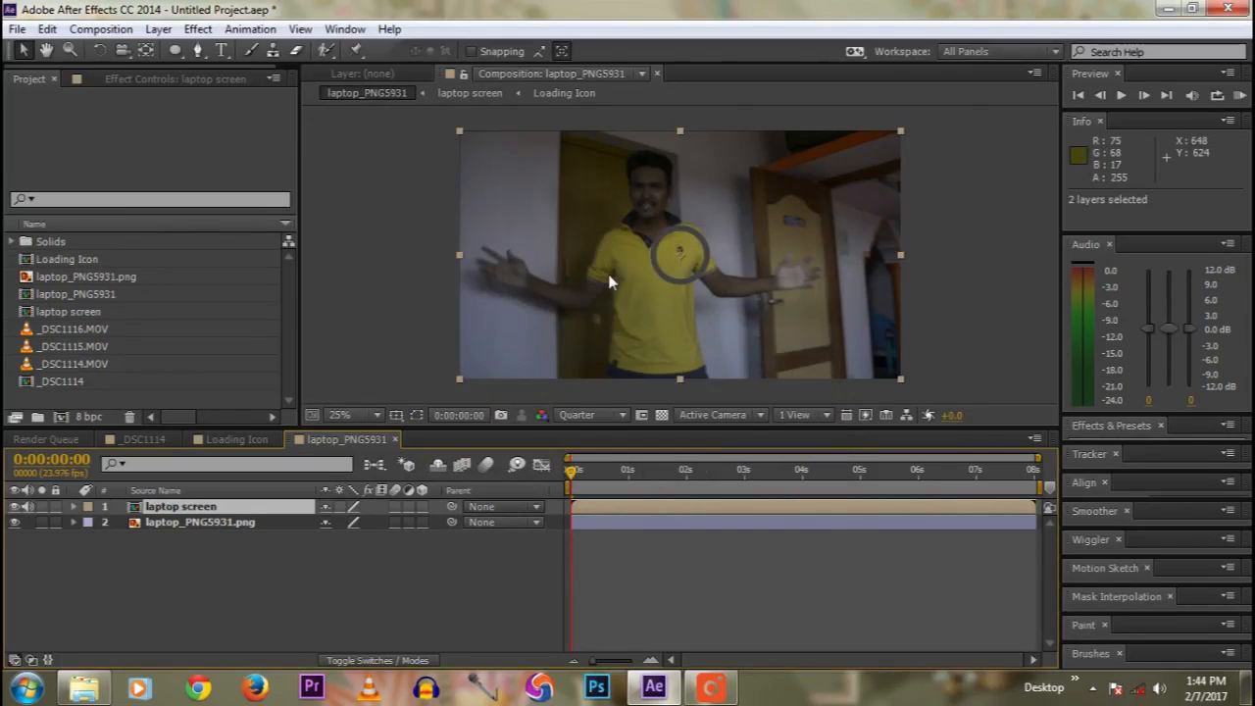
Step: Scale the laptop screen layer down to 52%
click(183, 523)
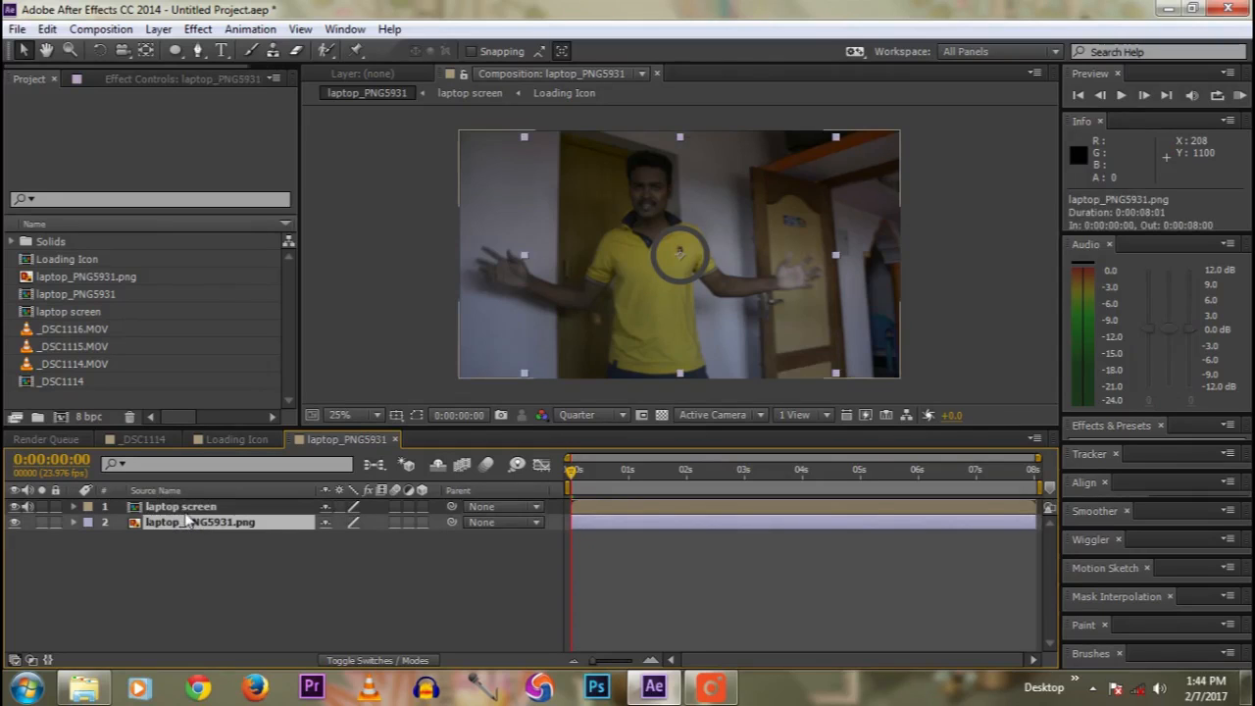
click(186, 507)
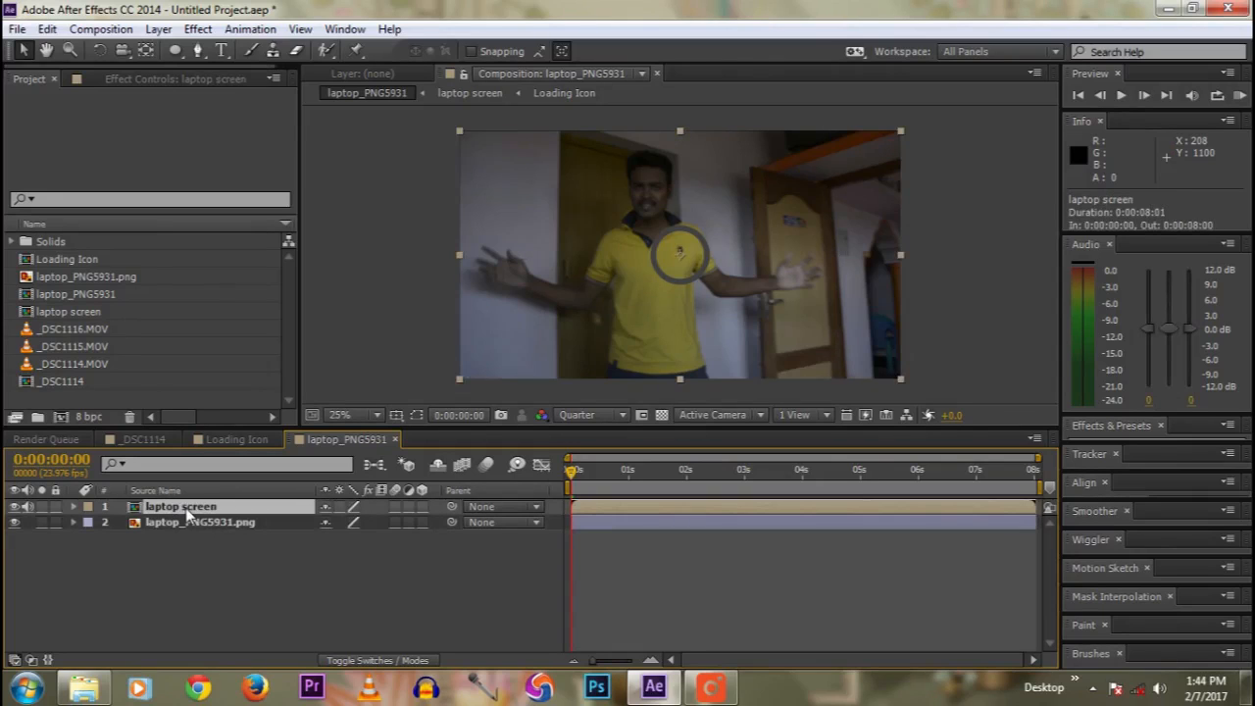
key(s)
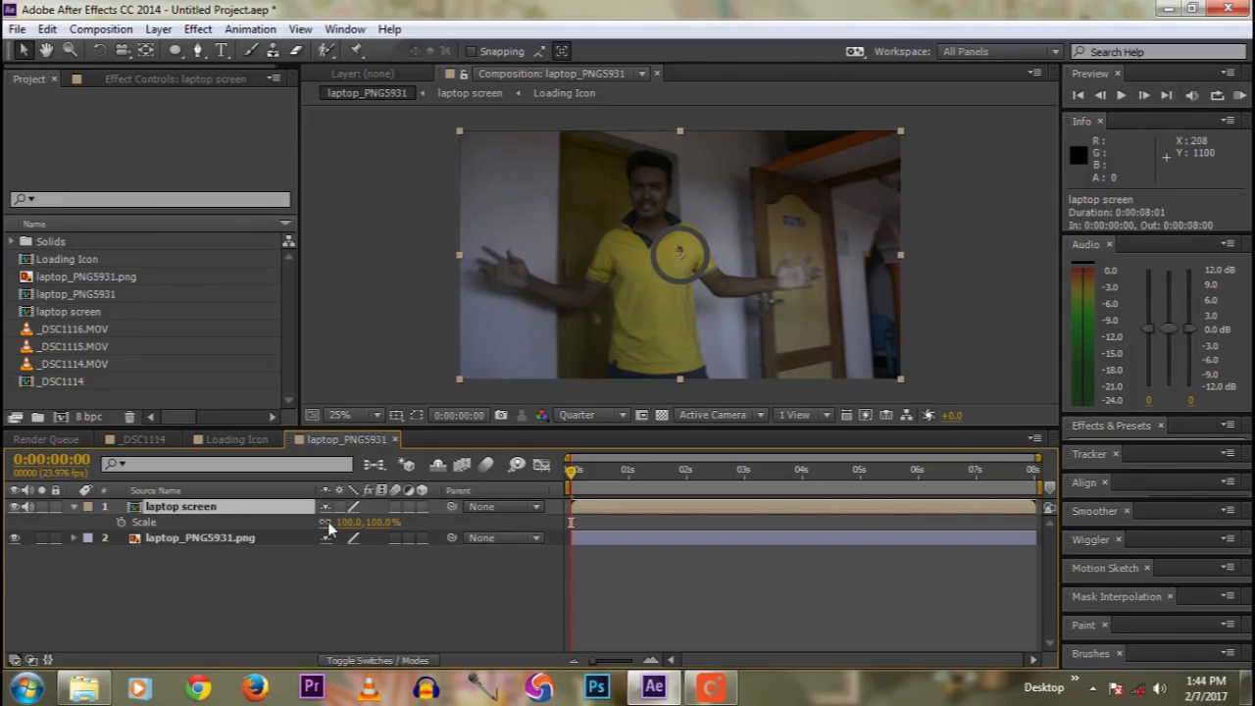
drag(350, 530, 296, 520)
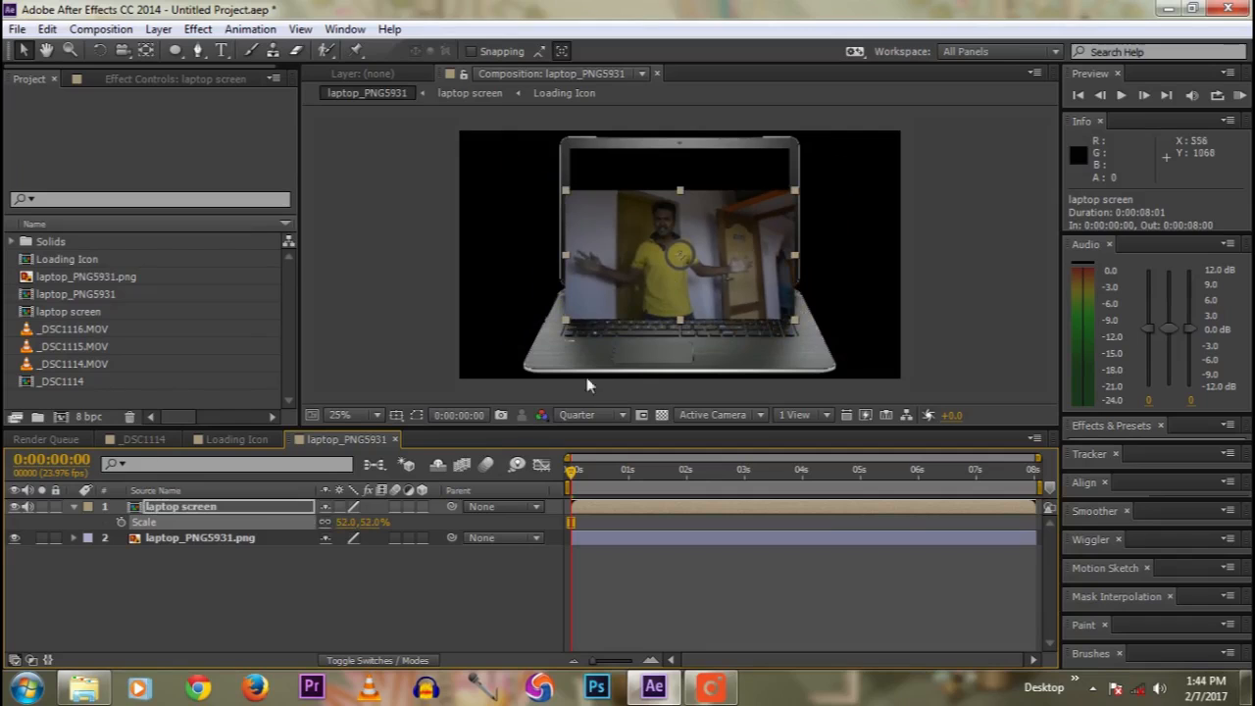
Step: Move the laptop screen layer up over the laptop's display, to about position 956, 340
drag(668, 273, 666, 229)
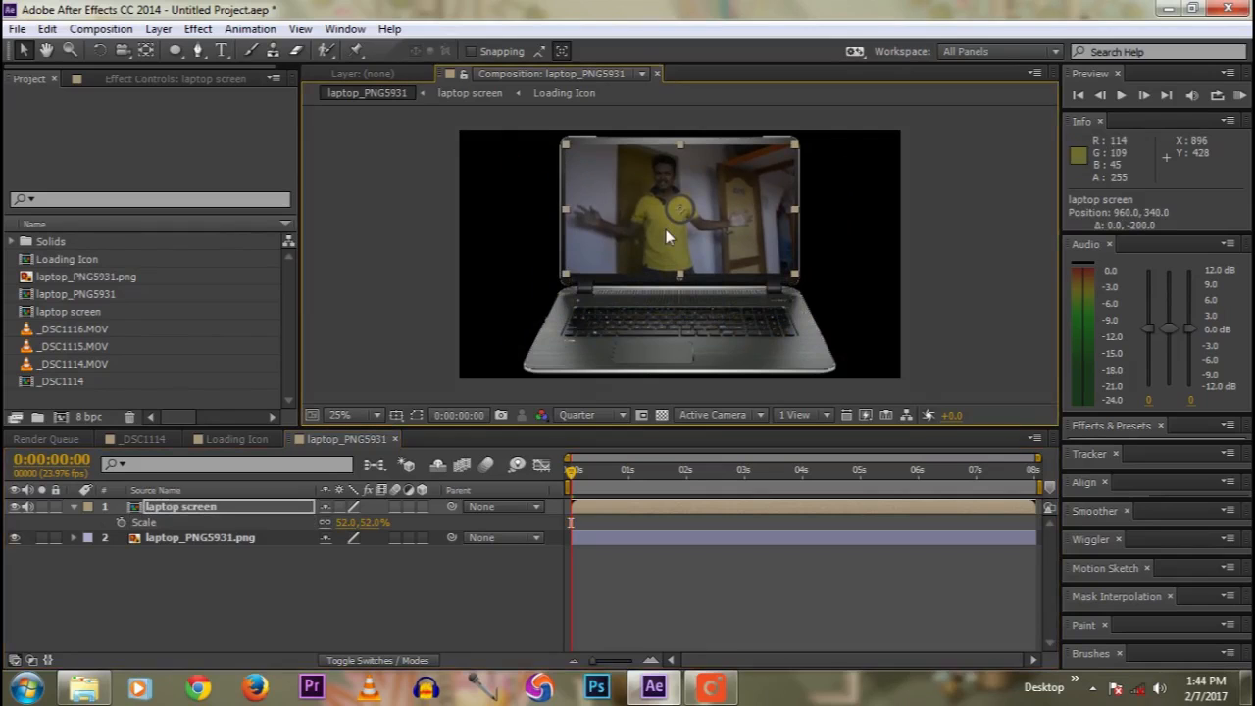
key(Left)
key(Left)
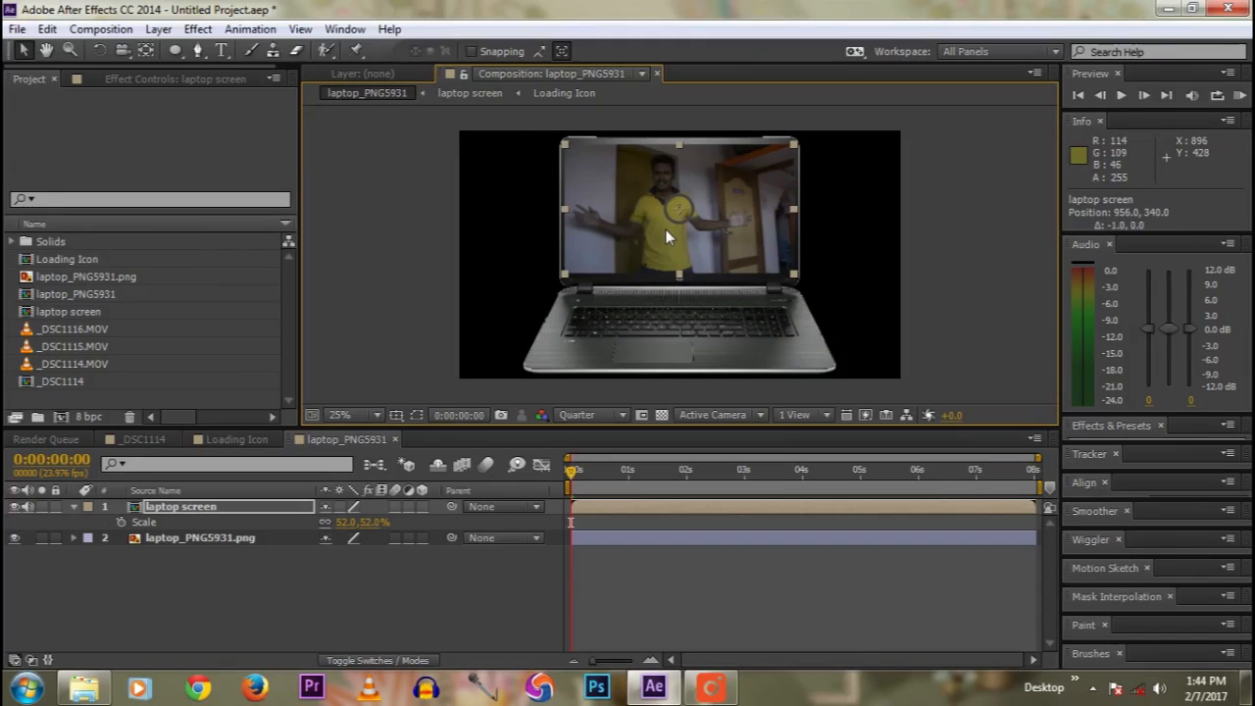
key(Right)
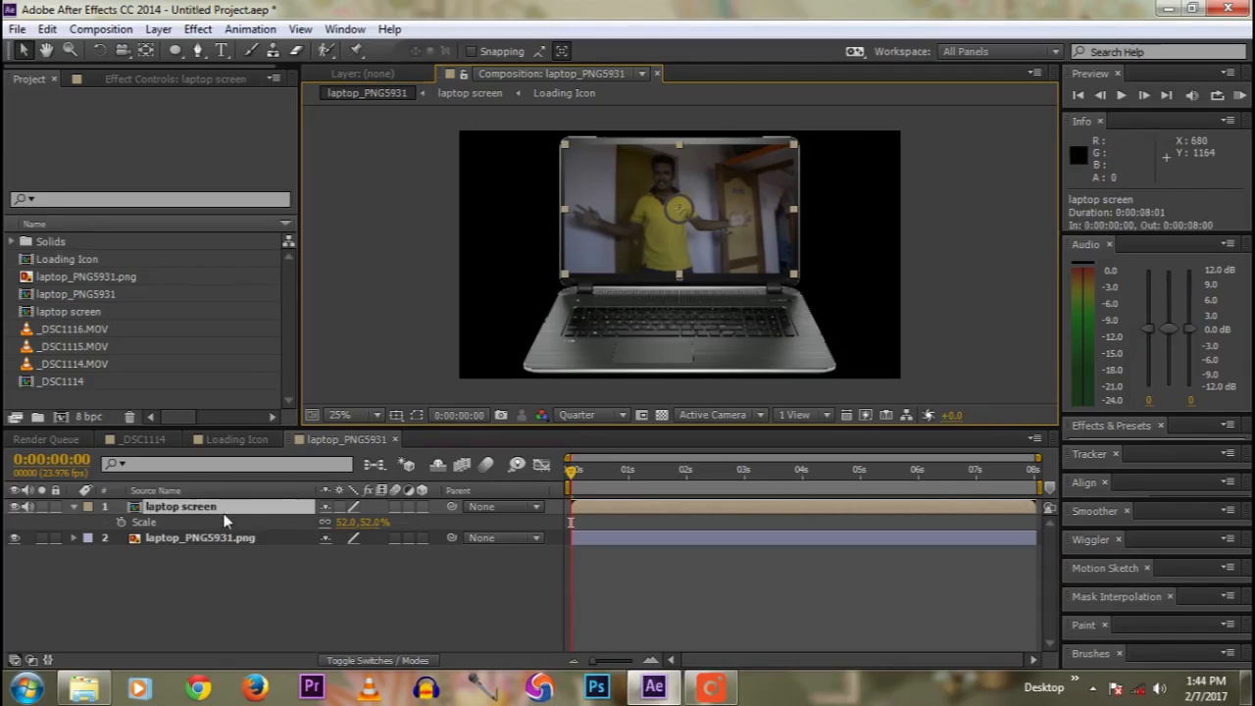
Step: Send the laptop screen layer beneath the laptop_PNG5931.png layer and preview the loading ring on the laptop
key(ctrl+[)
click(255, 621)
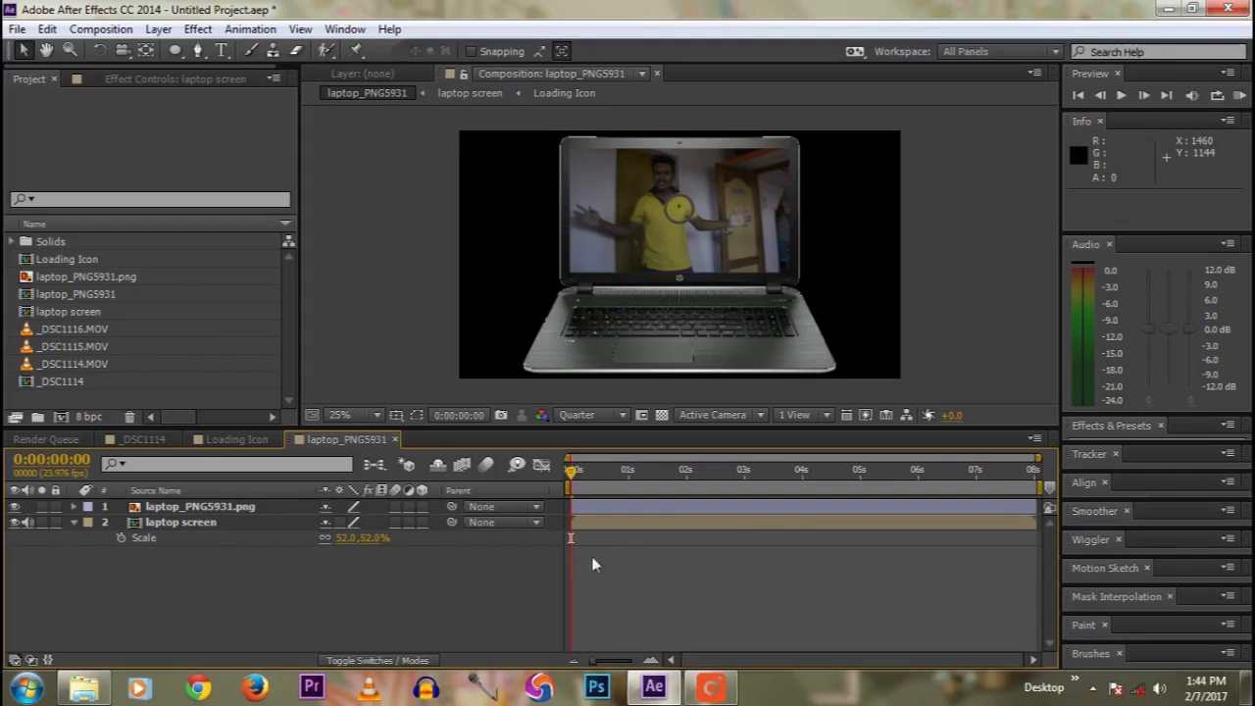
key(KP_0)
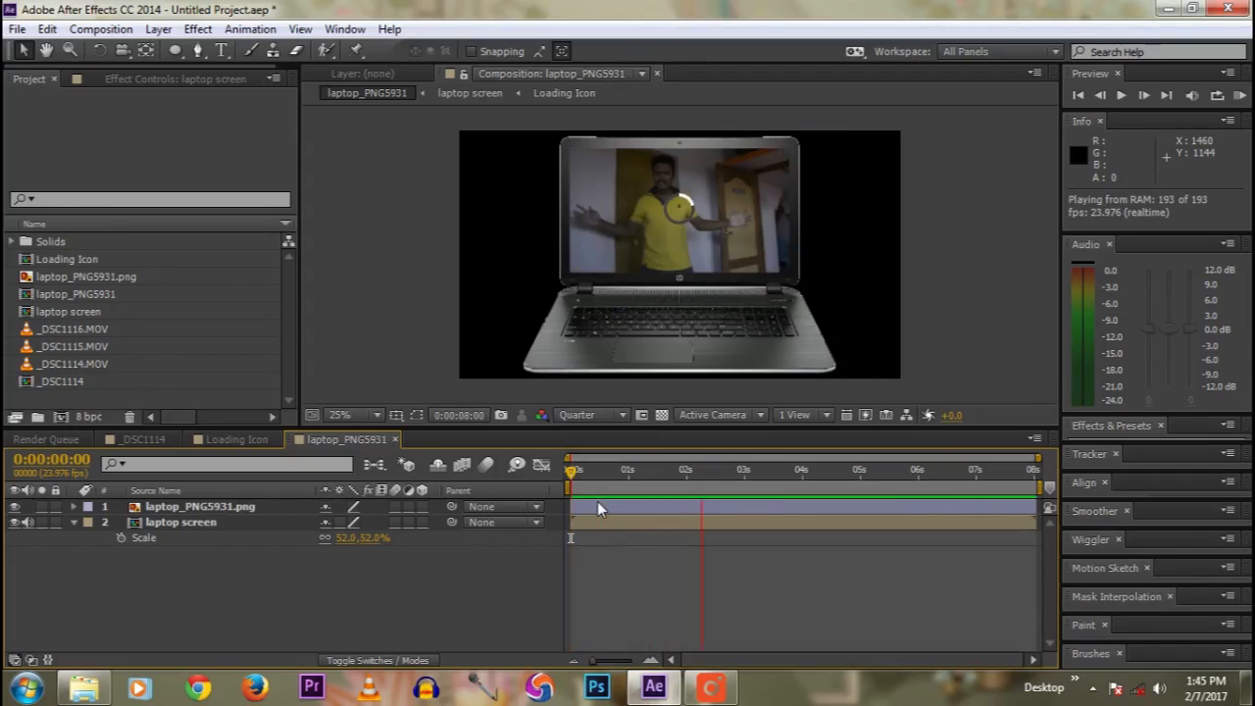
key(space)
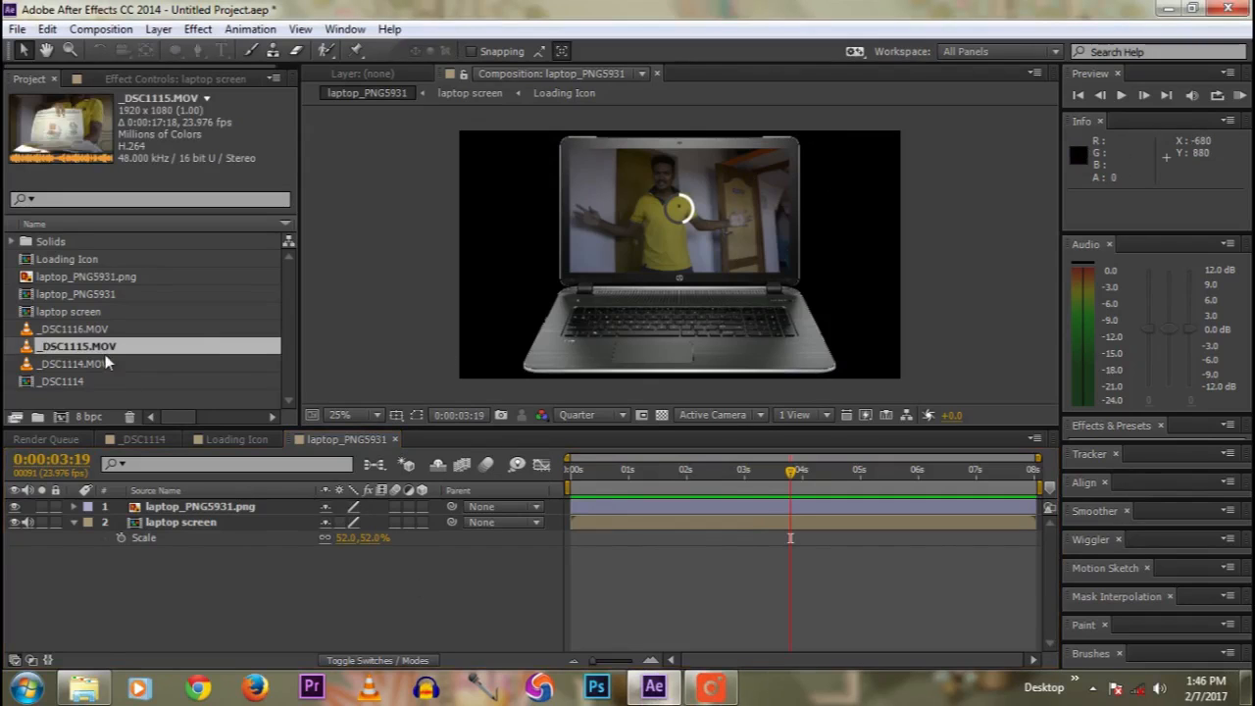
Step: Look through the _DSC1115.MOV footage and create a new composition from that clip
double_click(102, 349)
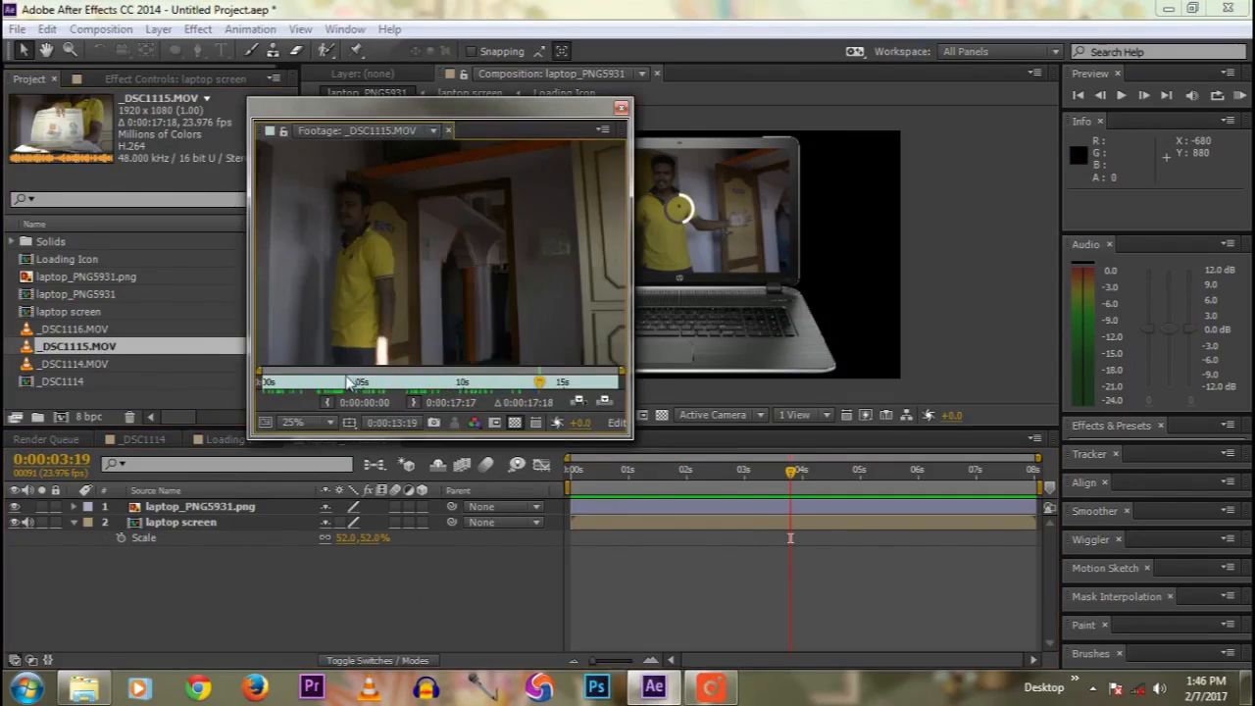
click(268, 381)
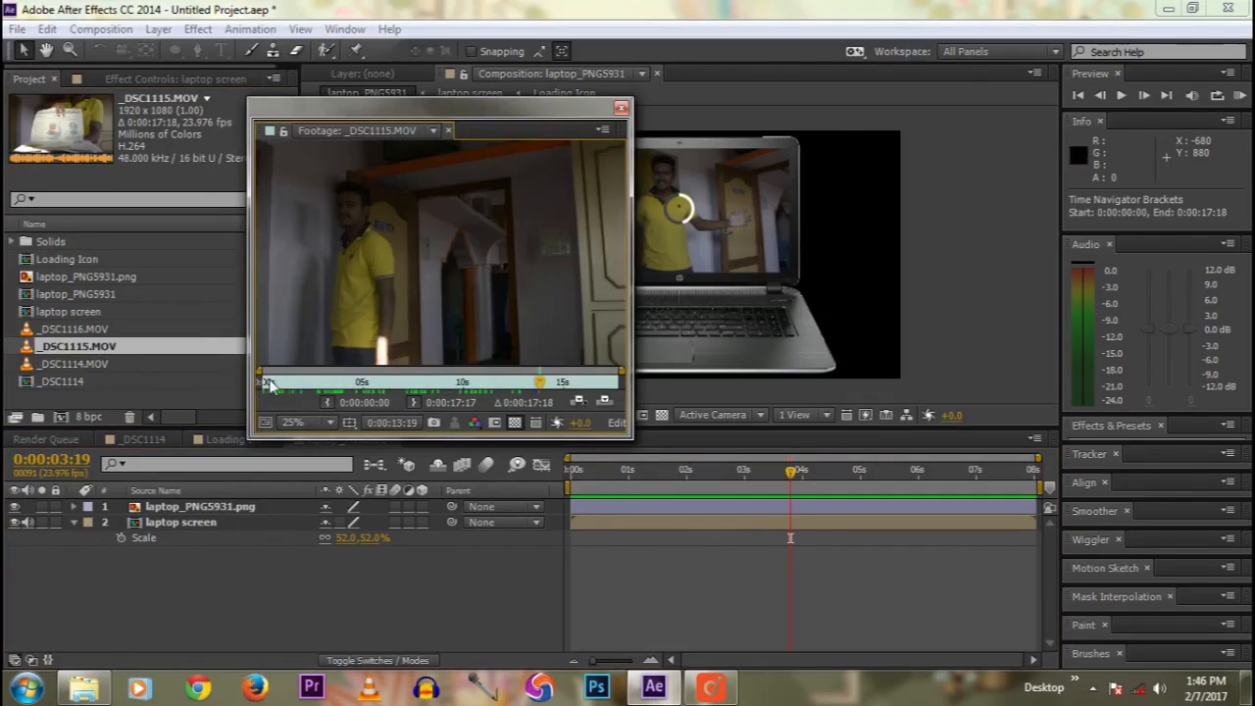
drag(269, 383, 414, 385)
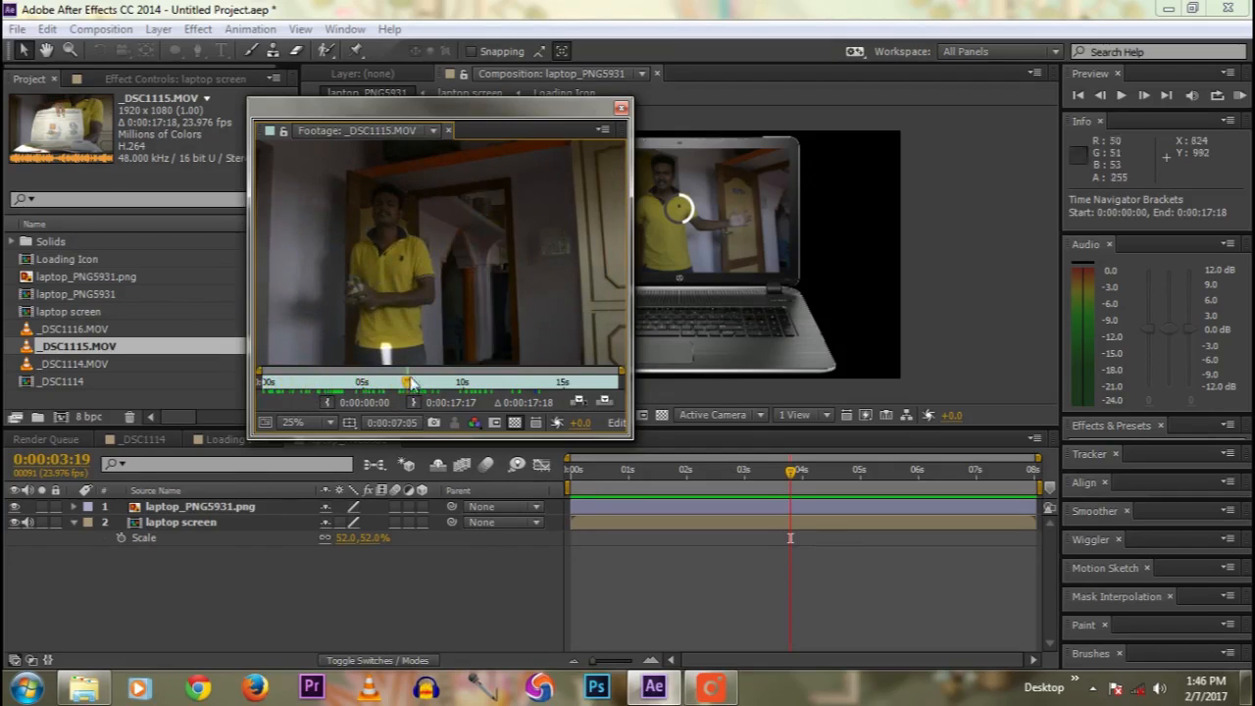
click(621, 108)
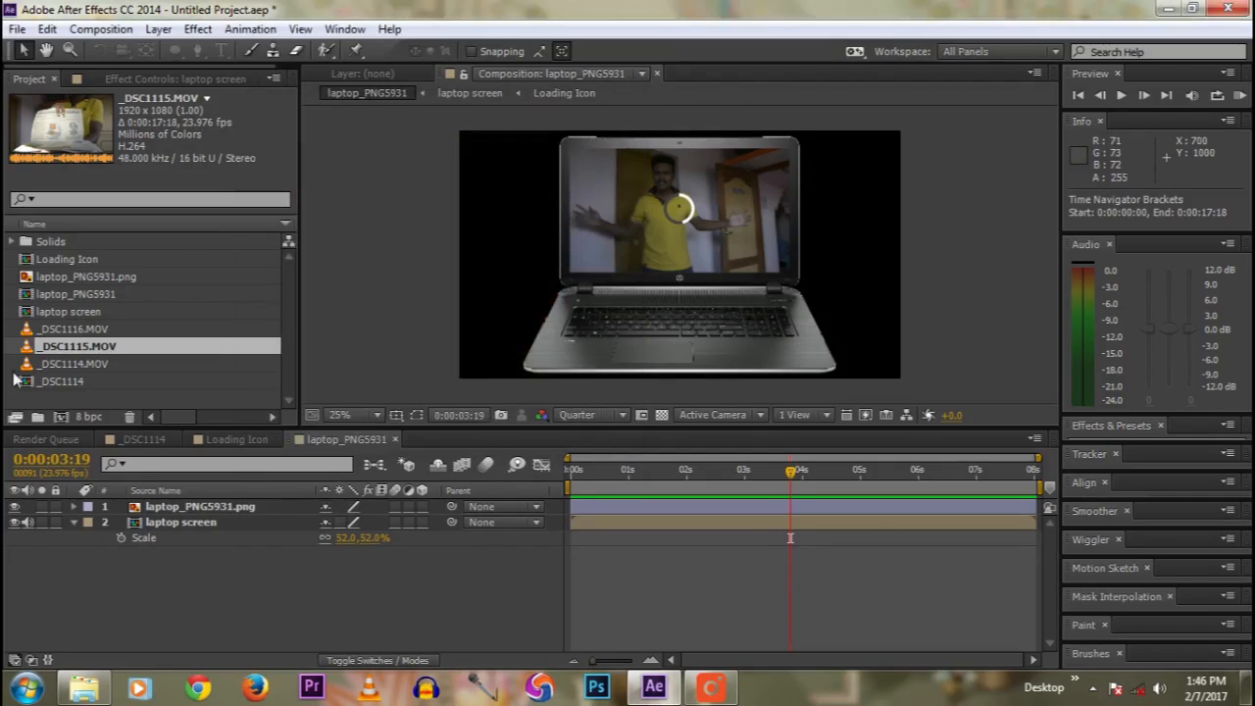
click(61, 351)
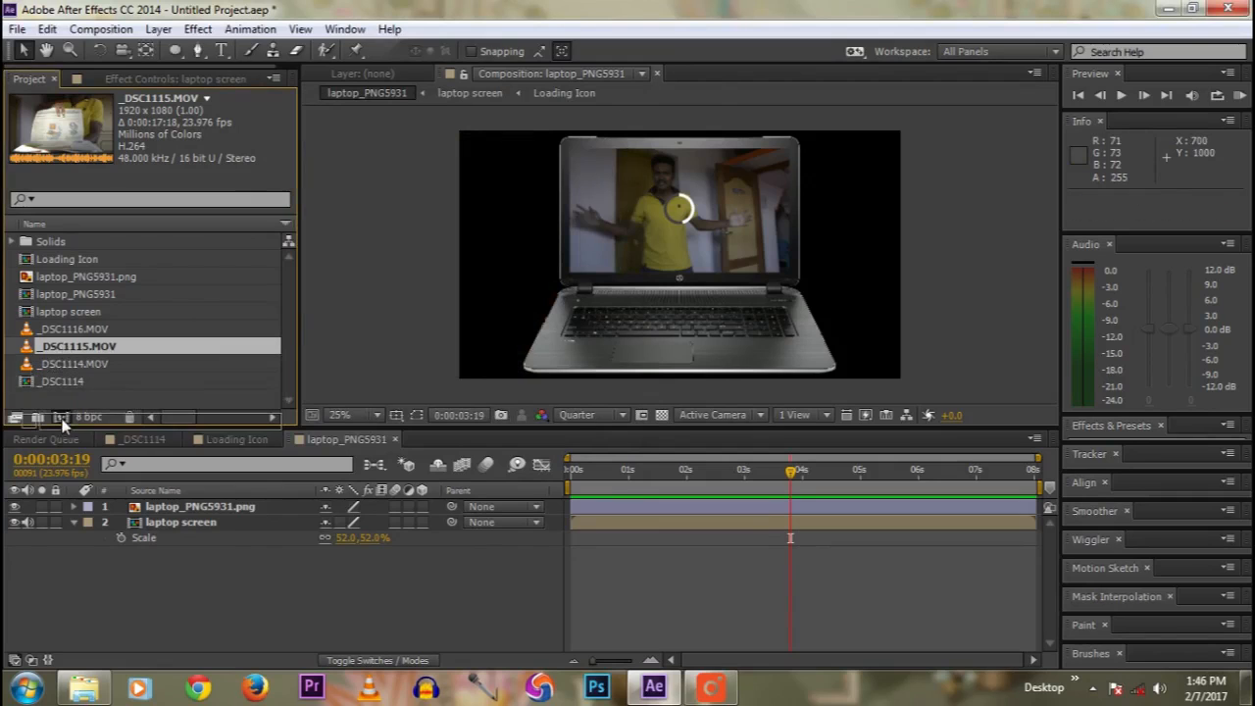
click(61, 419)
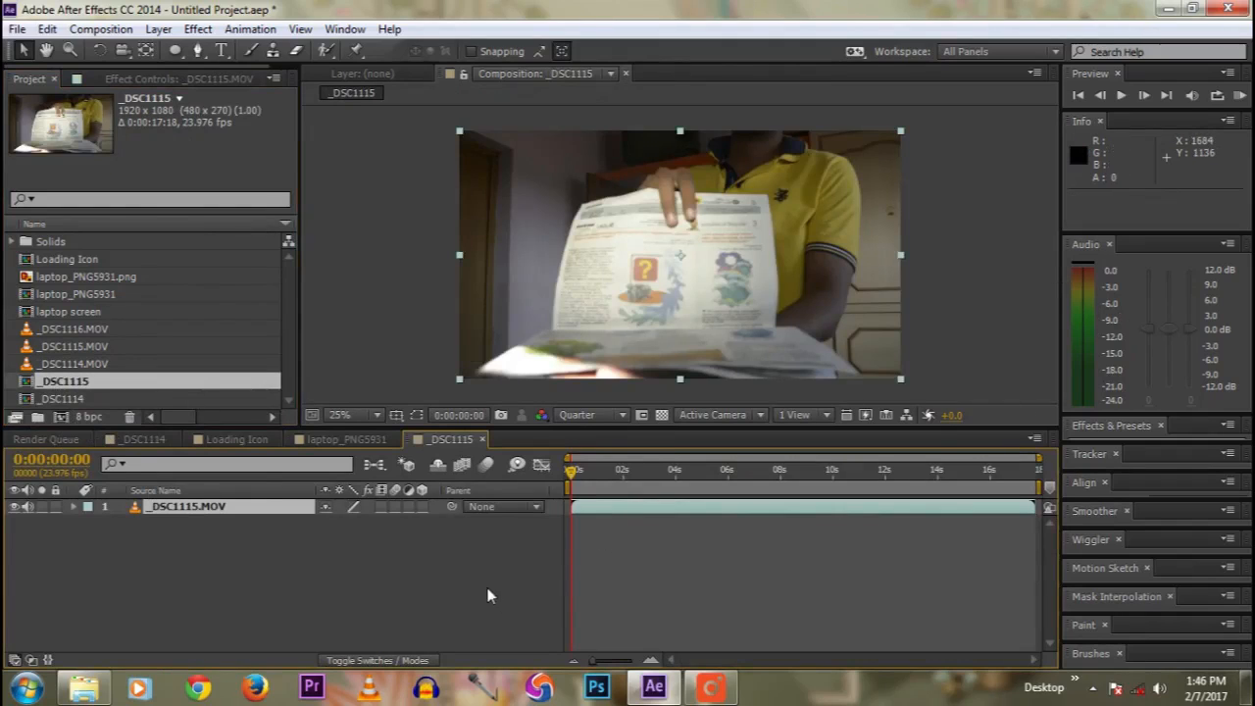
Step: Preview the _DSC1115 composition, start its work area at 0:00:01:21 and trim the composition to the work area
key(space)
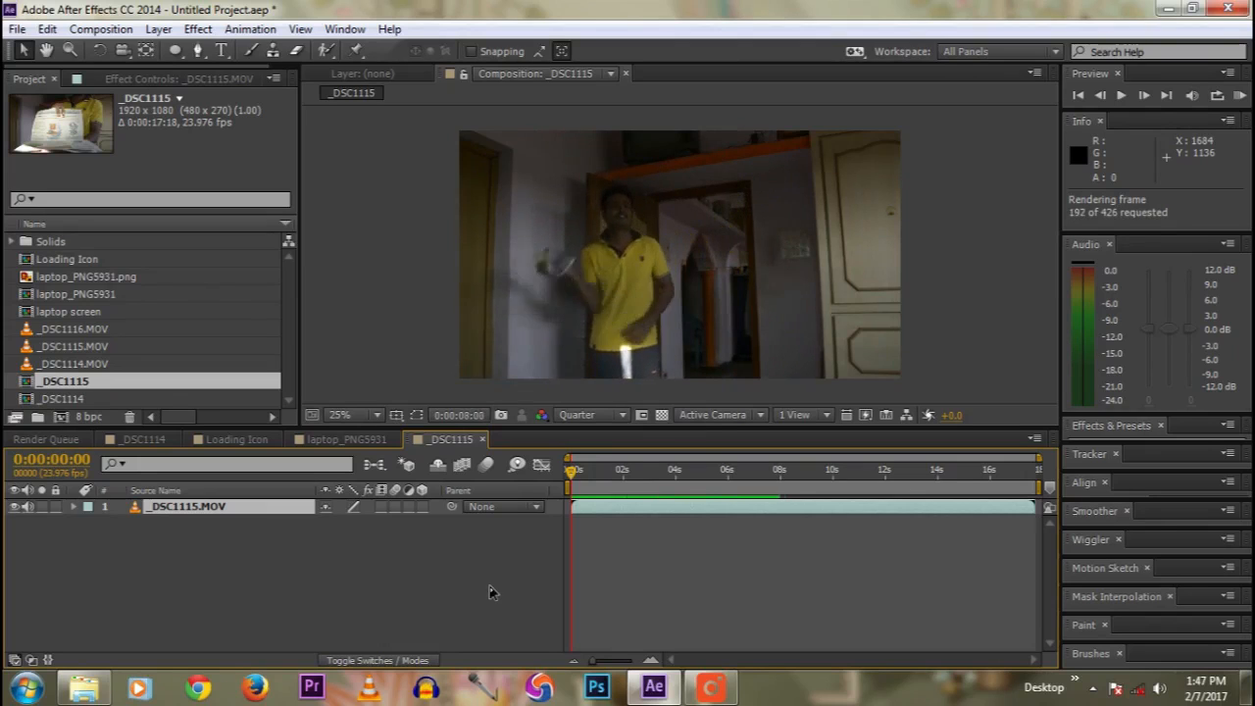
key(space)
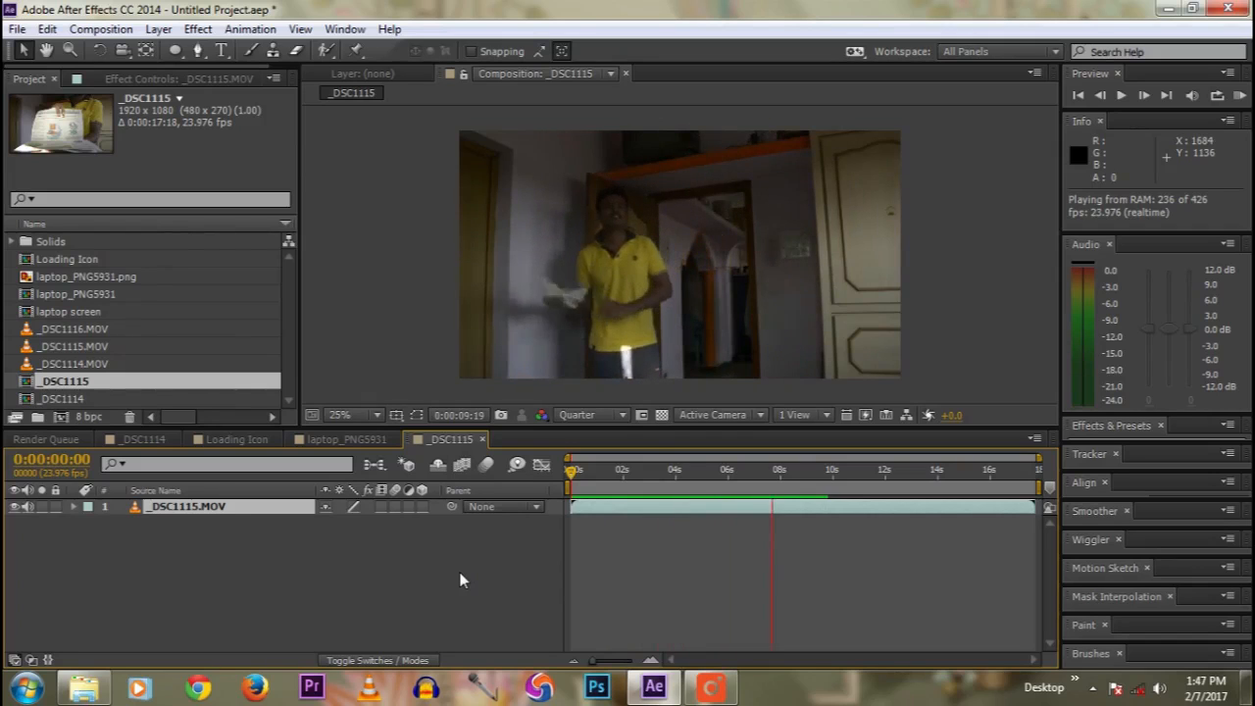
key(space)
drag(761, 473, 571, 478)
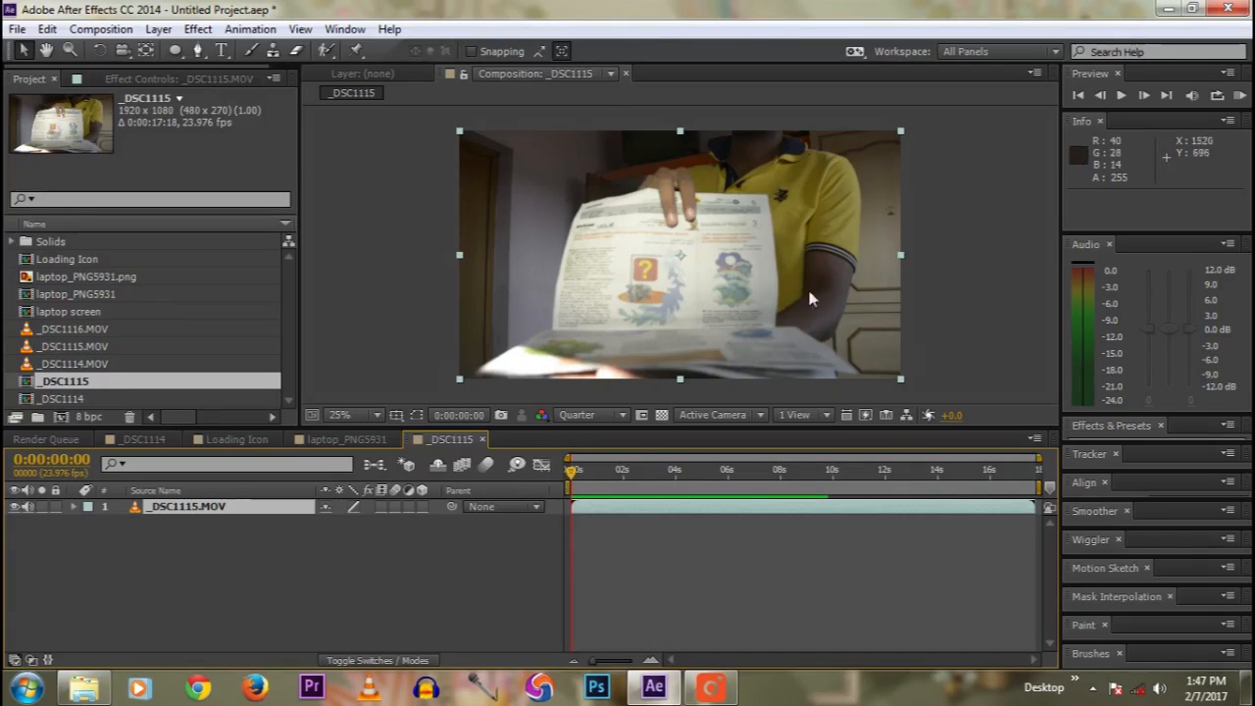
drag(575, 472, 624, 468)
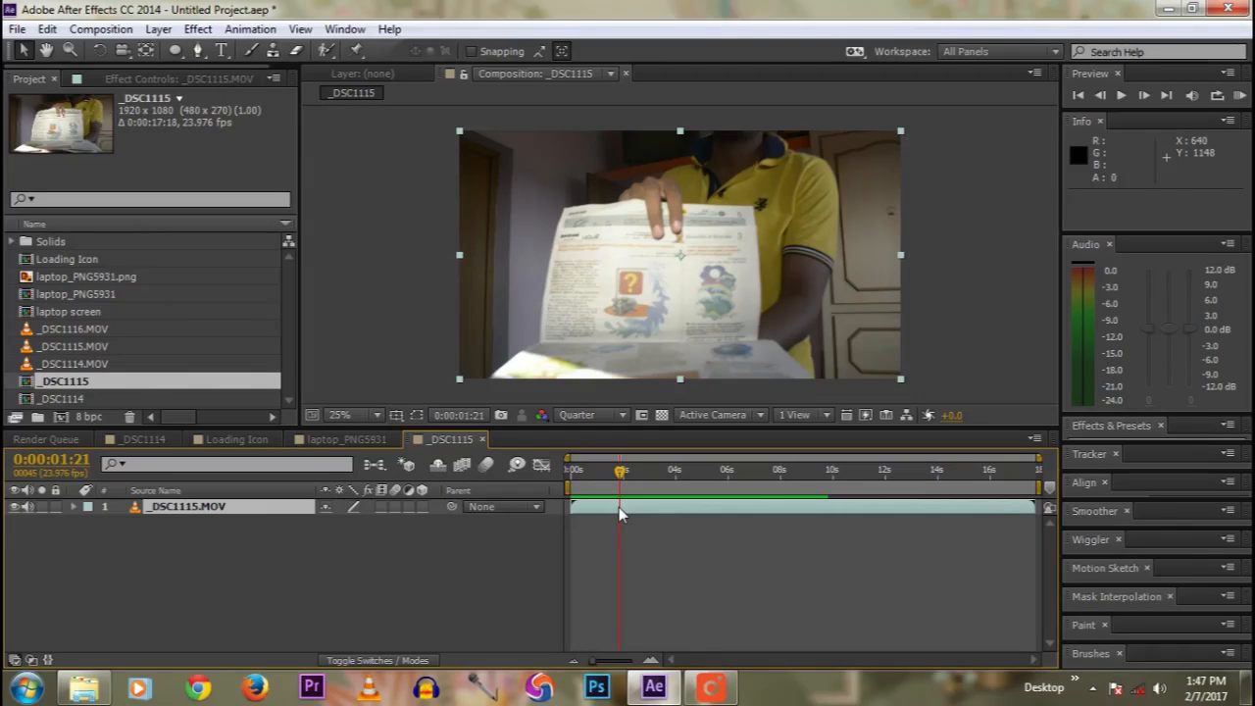
key(b)
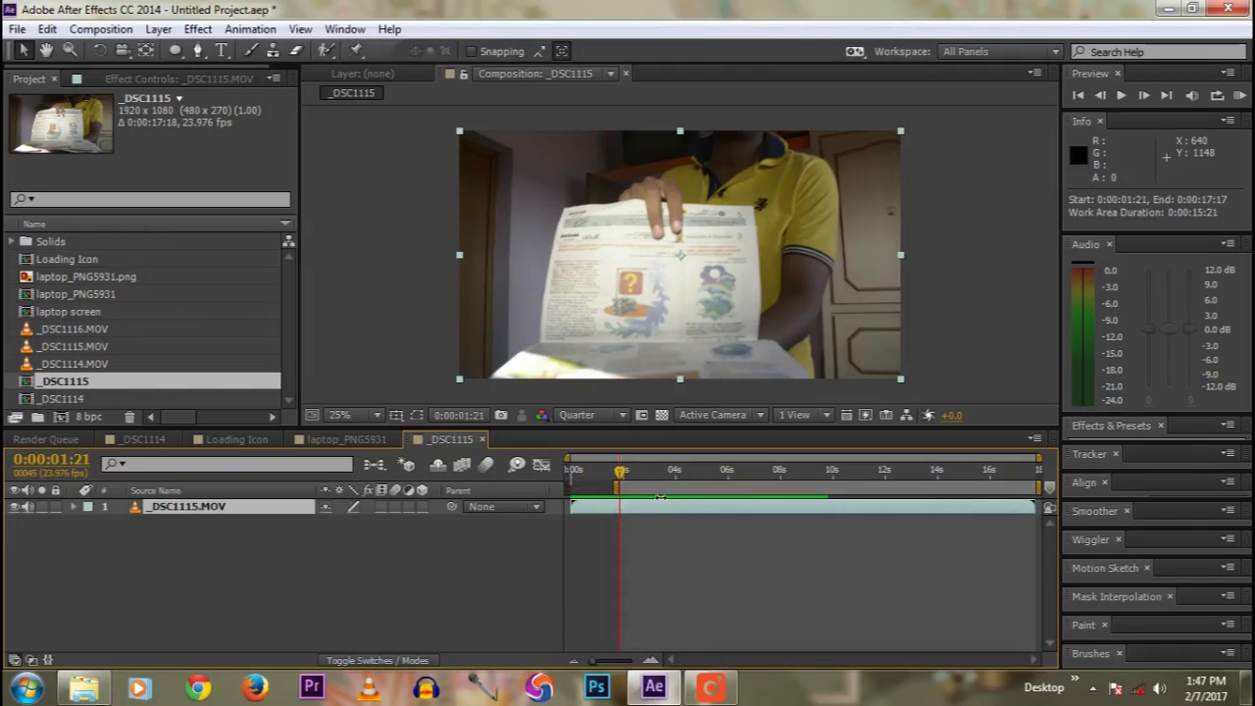
right_click(657, 494)
click(699, 546)
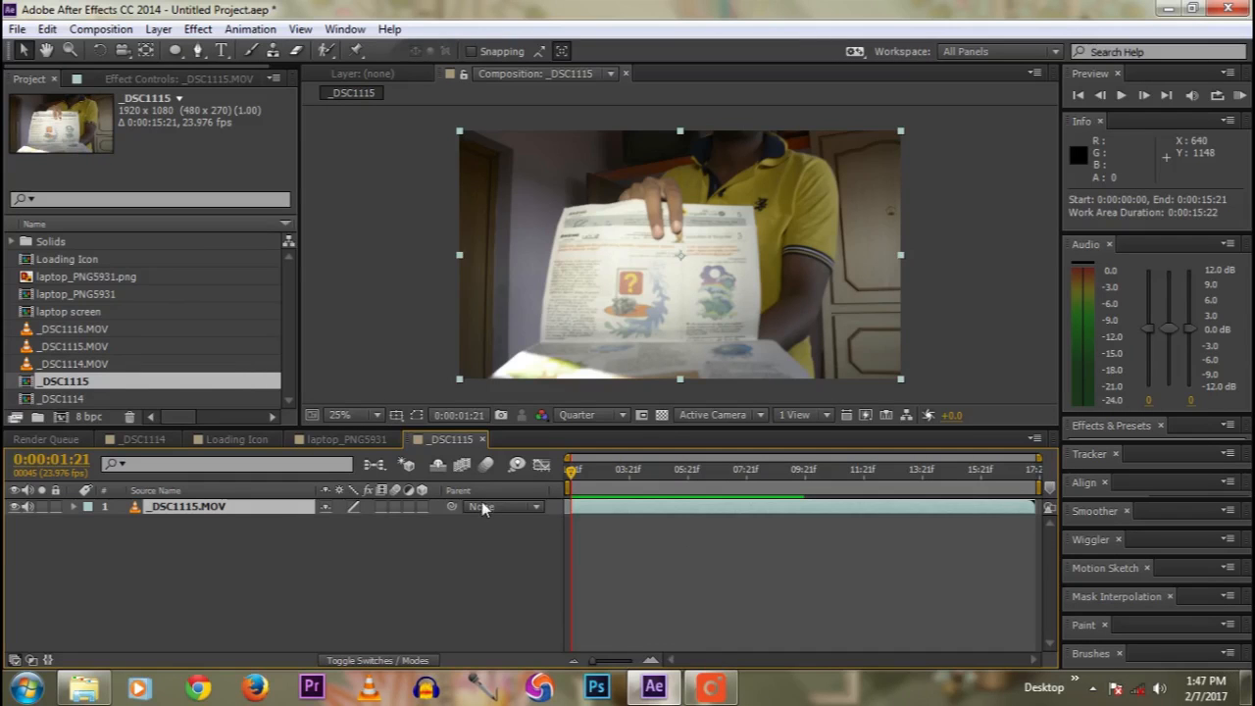
Step: Start motion tracking on the _DSC1115.MOV layer and place Track Point 1 on the newspaper's question mark with an enlarged search region
mouse_move(579, 478)
mouse_down()
mouse_move(700, 476)
mouse_move(562, 487)
mouse_up()
click(1100, 459)
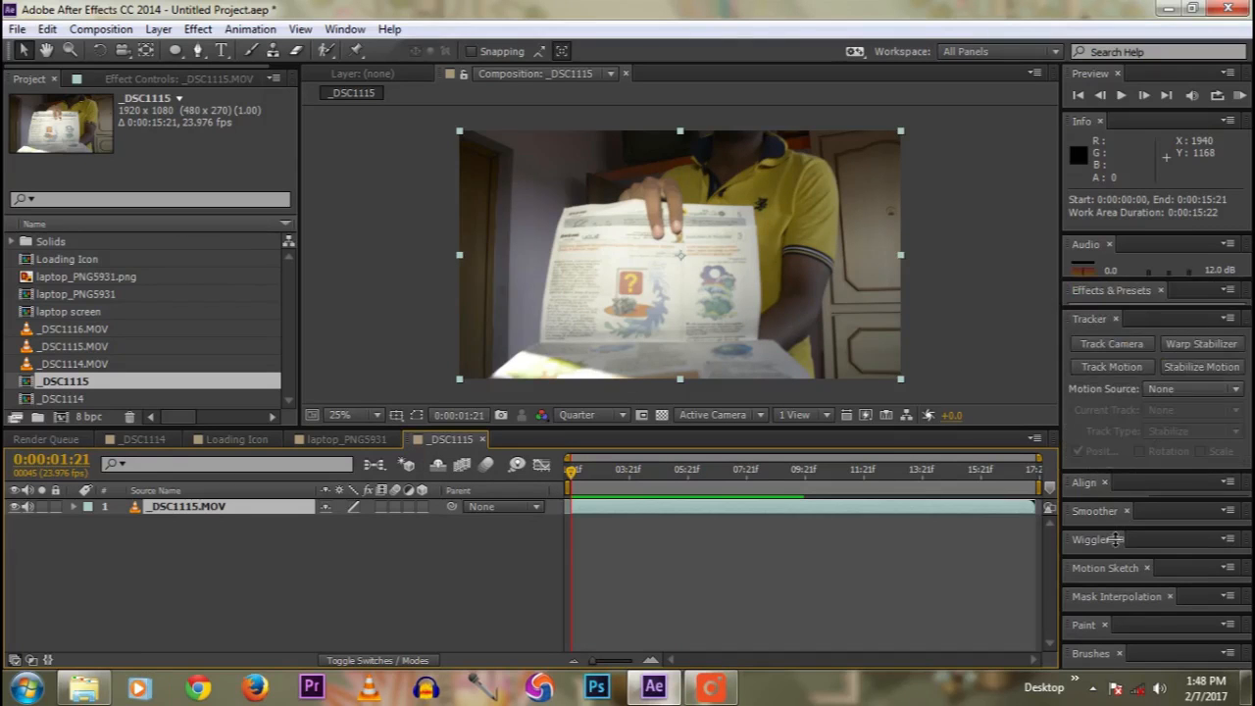
click(1110, 366)
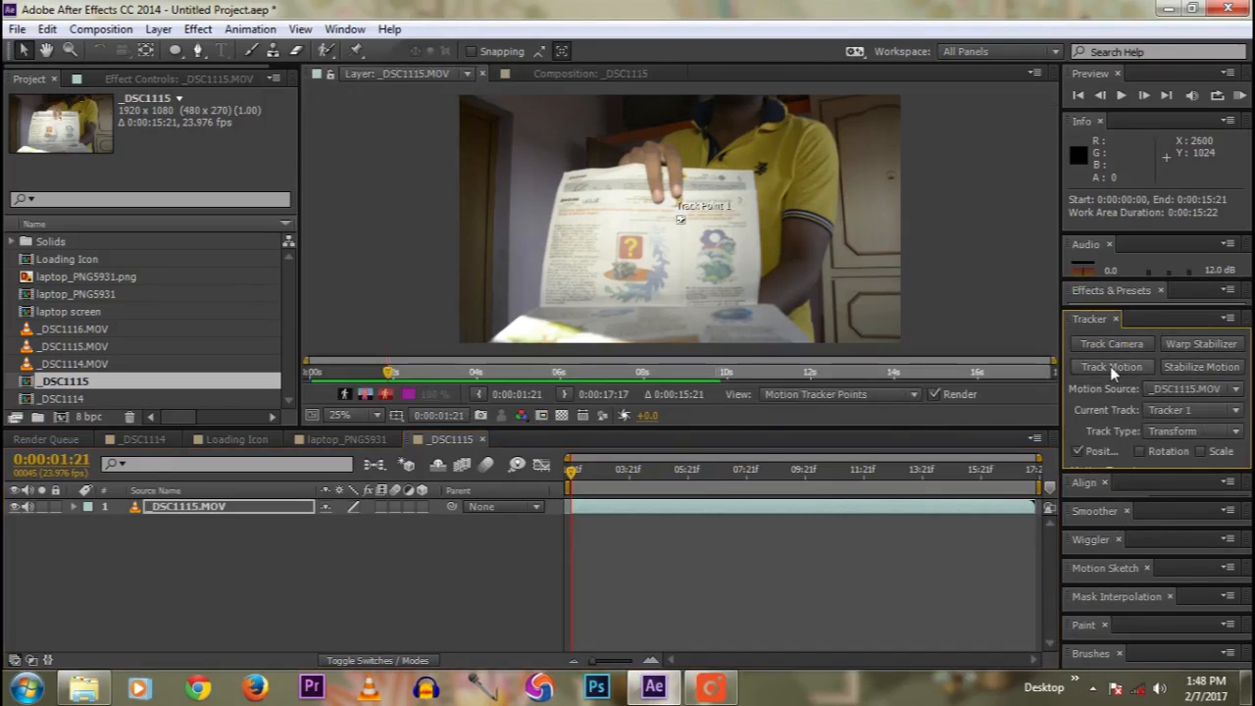
scroll(704, 262, up, 4)
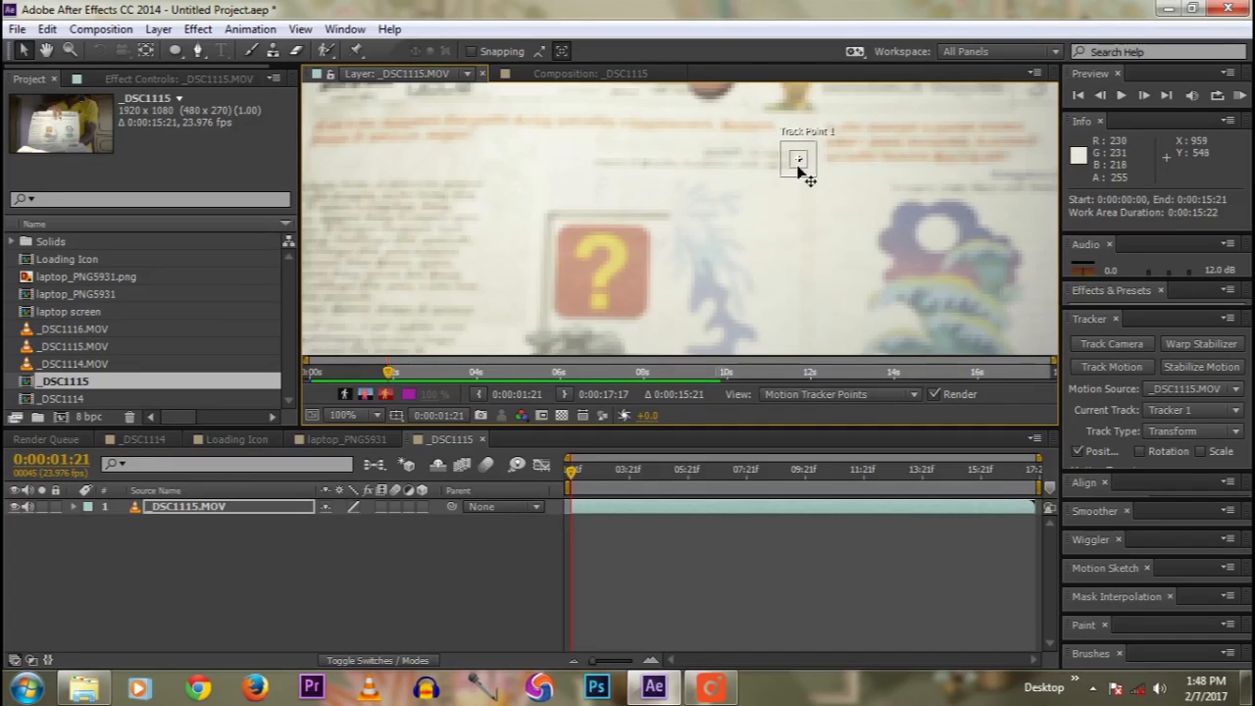
drag(797, 159, 578, 261)
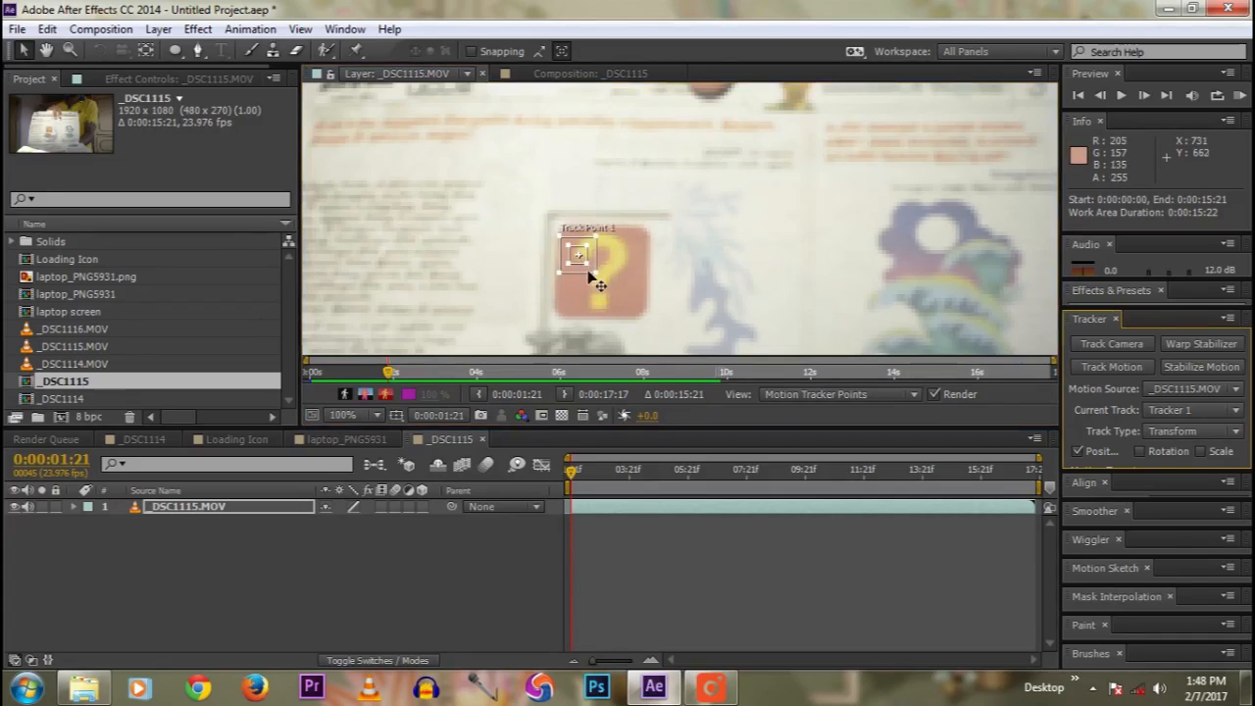
scroll(597, 283, up, 1)
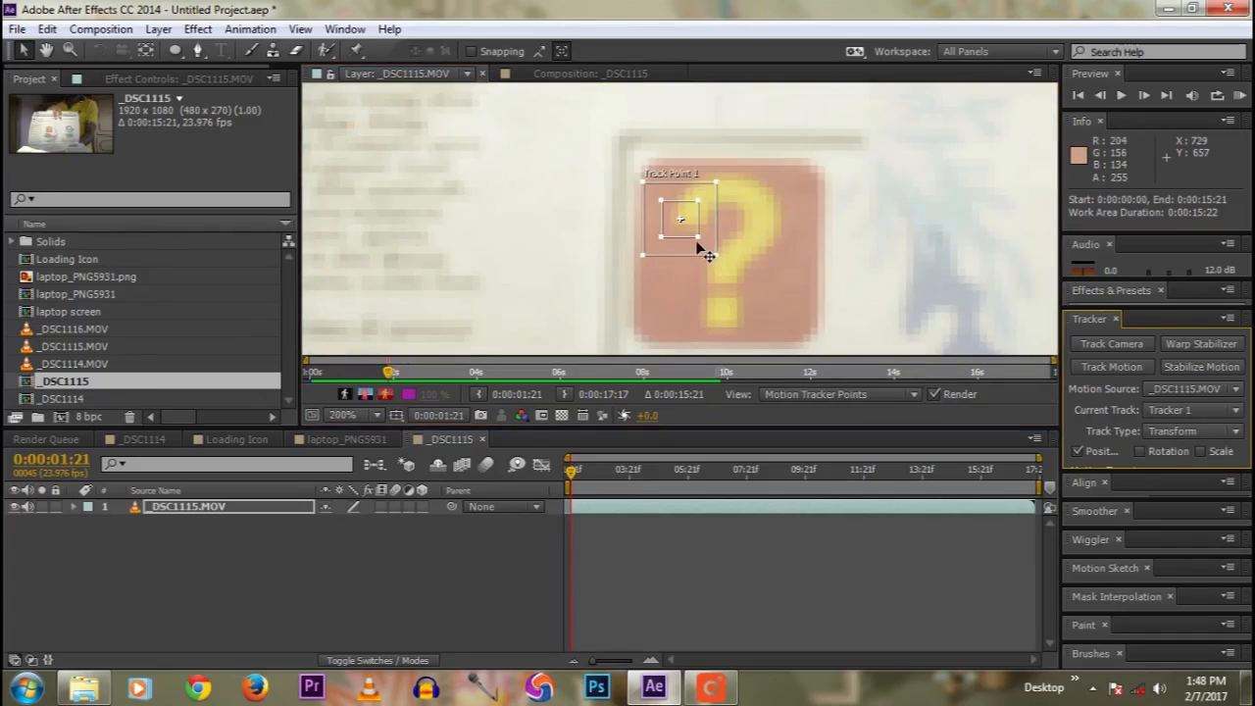
drag(716, 260, 774, 303)
Step: Include rotation and scale in the track and place Track Point 2 on the blue flower picture on the newspaper, with a larger search region
click(1103, 445)
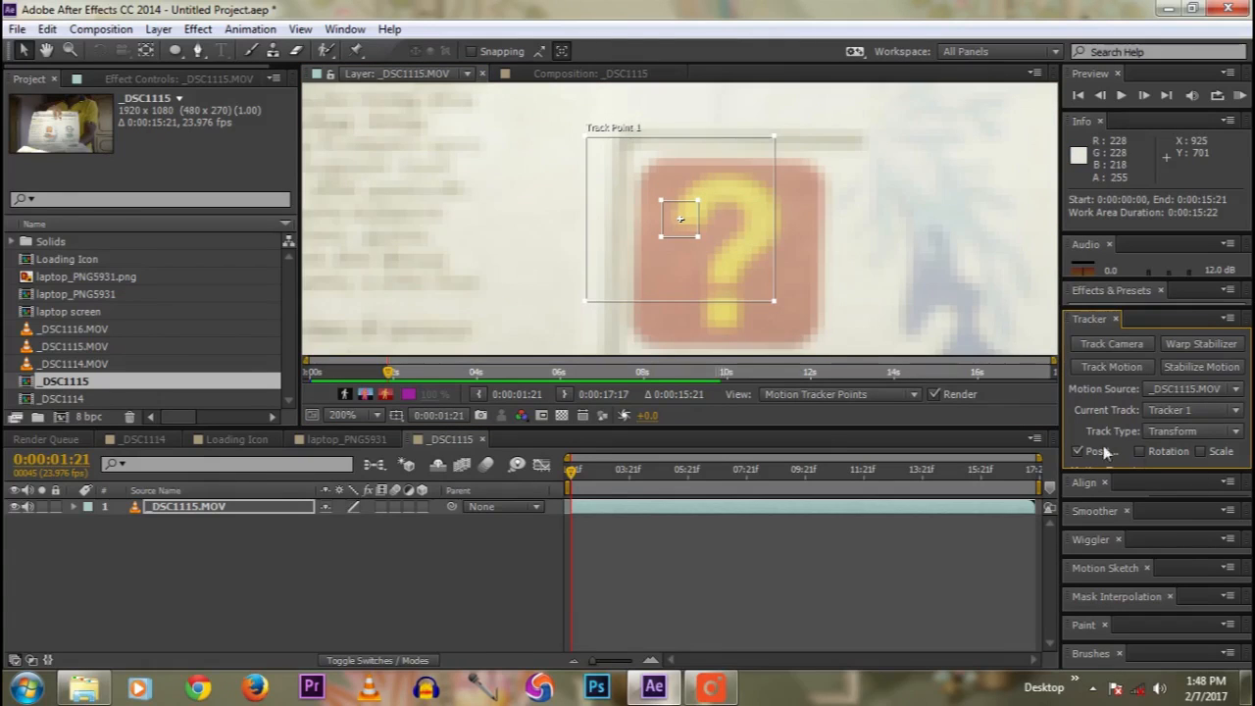
click(1139, 451)
click(1201, 451)
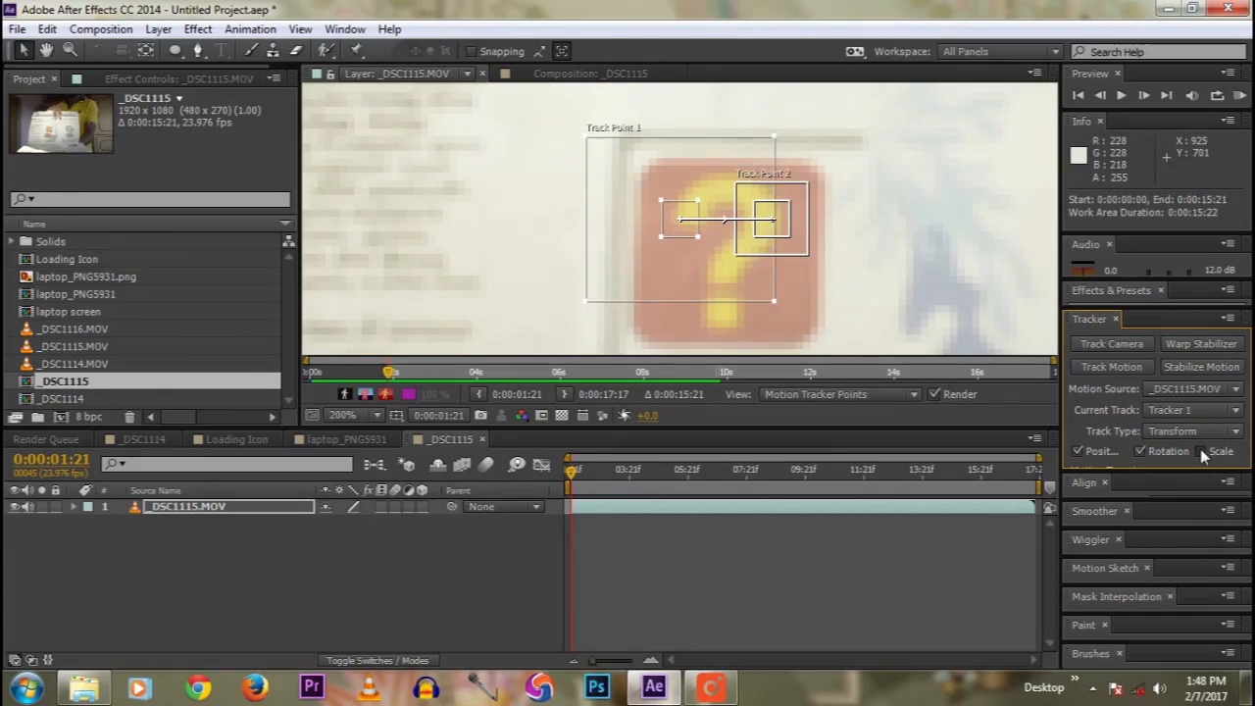
drag(932, 280, 637, 260)
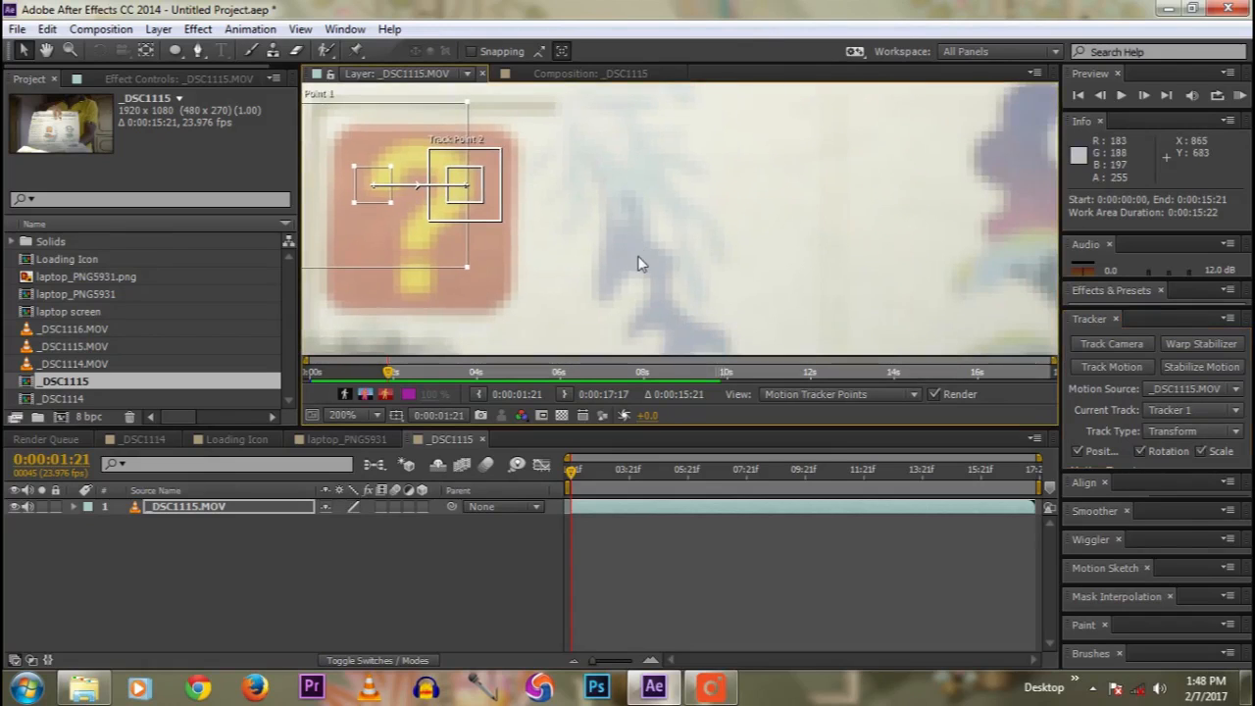
drag(481, 202, 701, 249)
scroll(774, 280, down, 1)
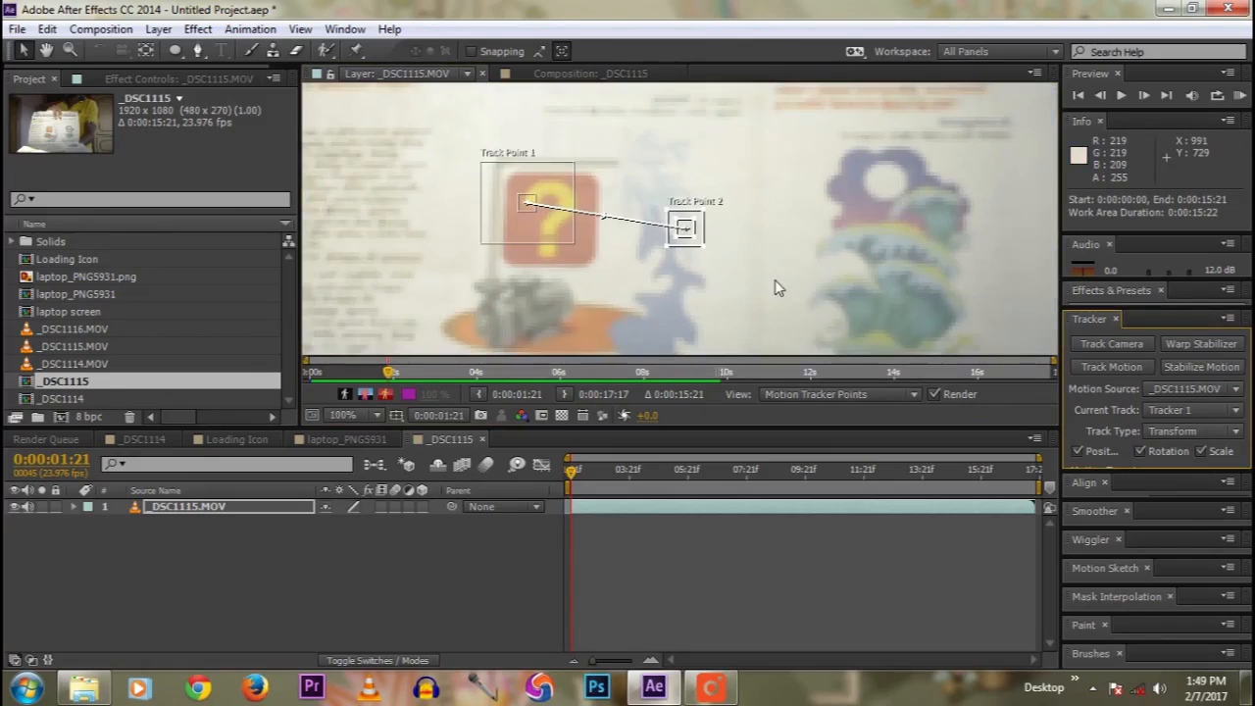
drag(774, 279, 633, 281)
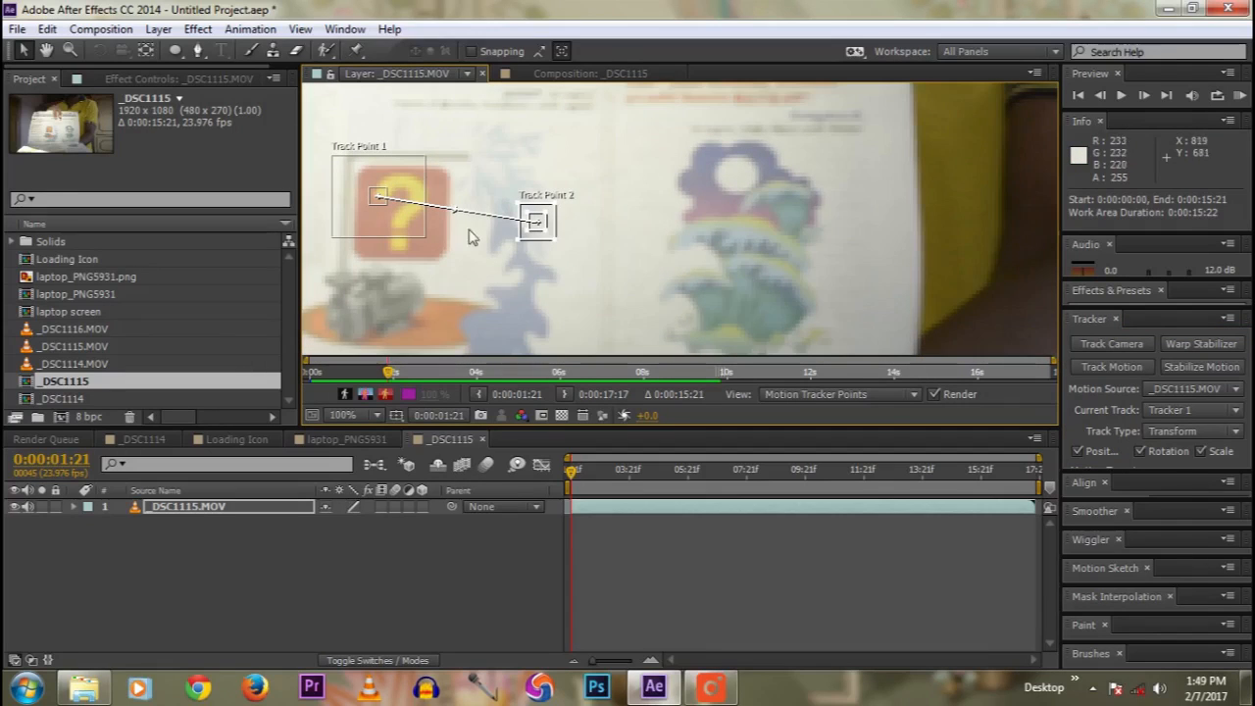
drag(544, 232, 746, 282)
key(comma)
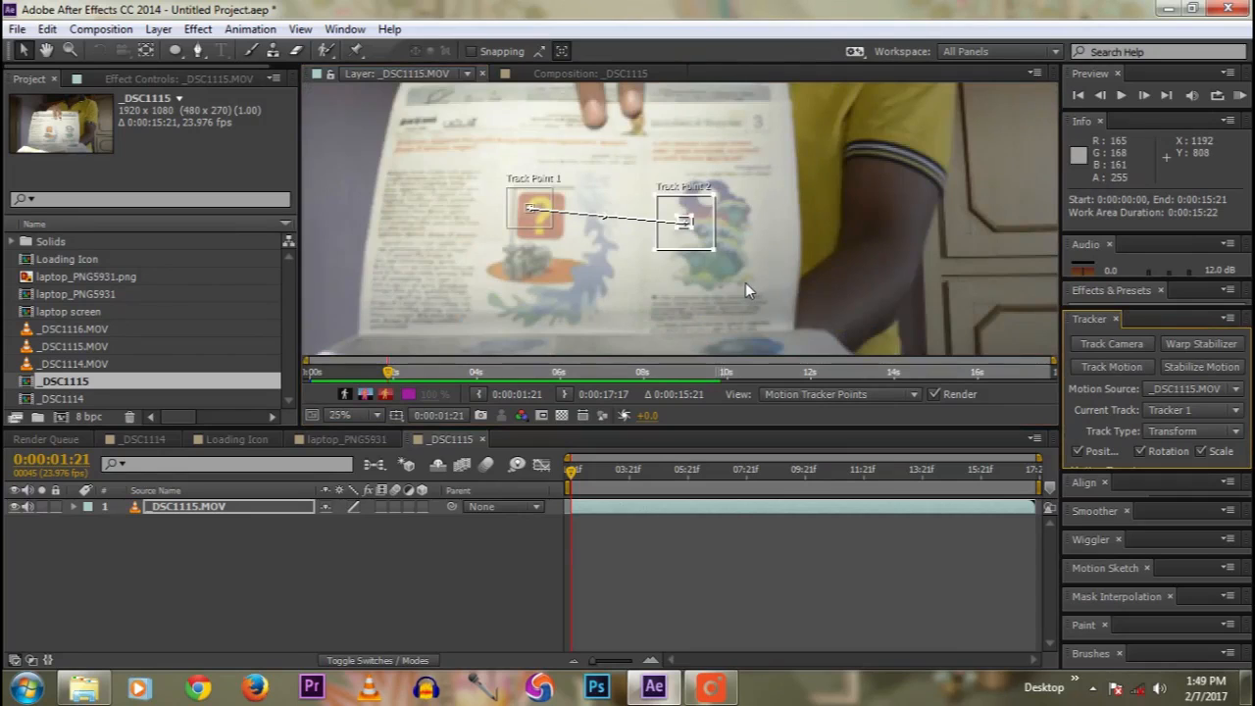
key(comma)
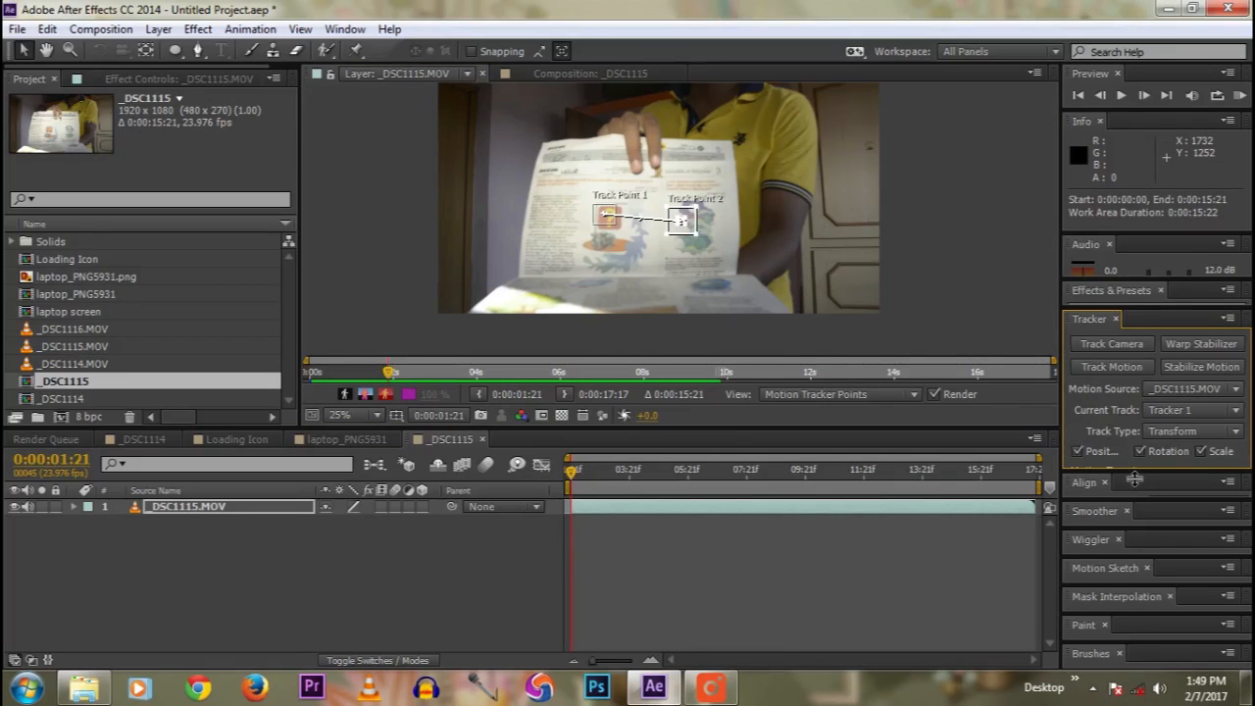
Step: Analyze the track points forward to 0:00:06:05 and raise the layer view's exposure to +1.5
drag(1133, 477, 1137, 522)
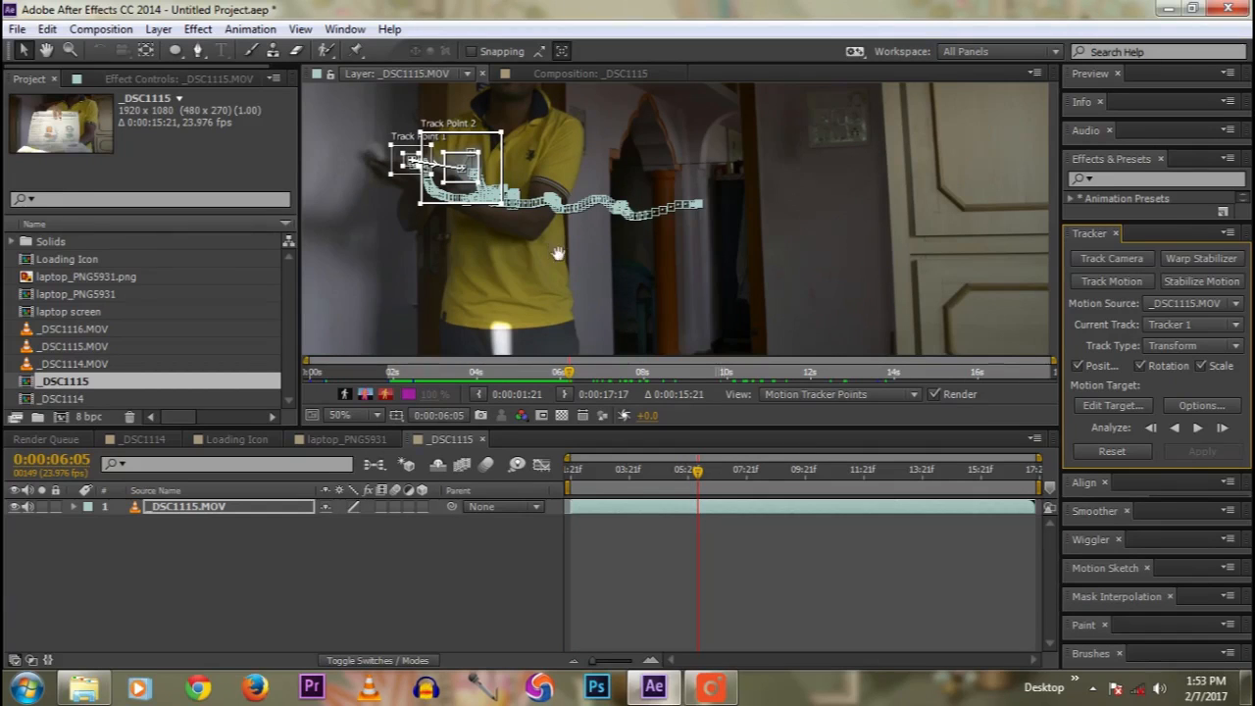
drag(559, 253, 579, 306)
drag(647, 416, 678, 420)
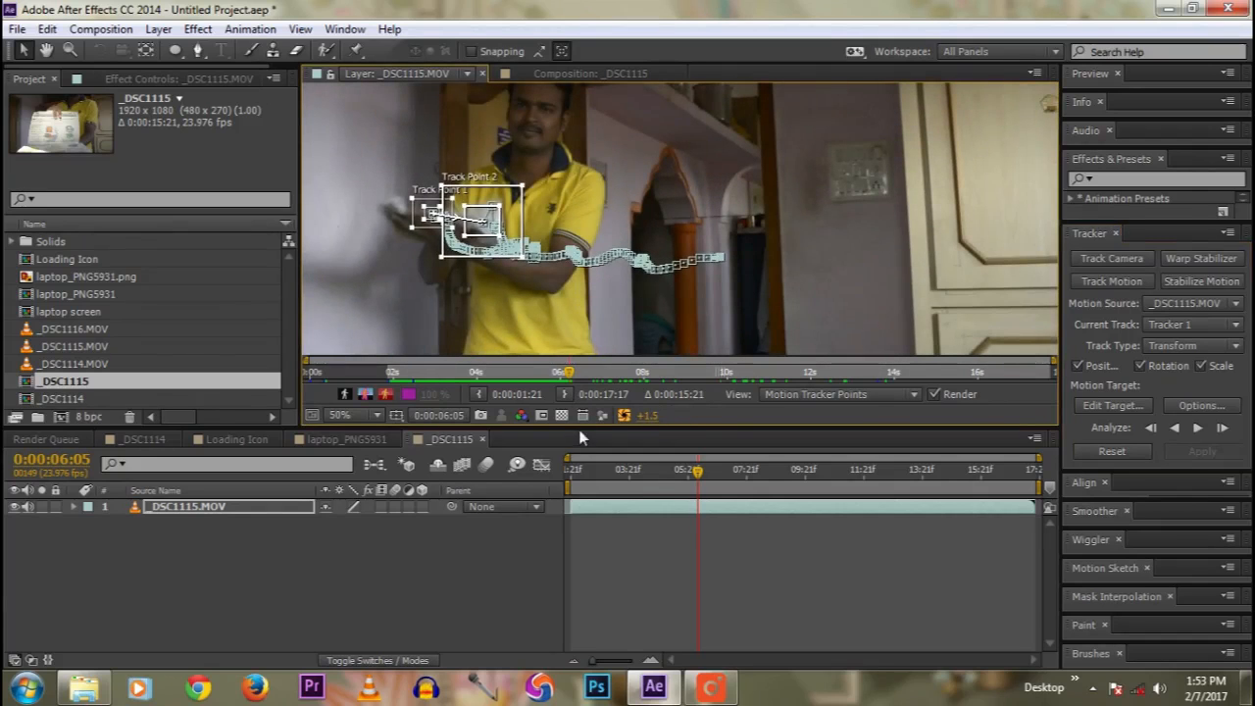
drag(589, 436, 588, 508)
drag(543, 249, 659, 295)
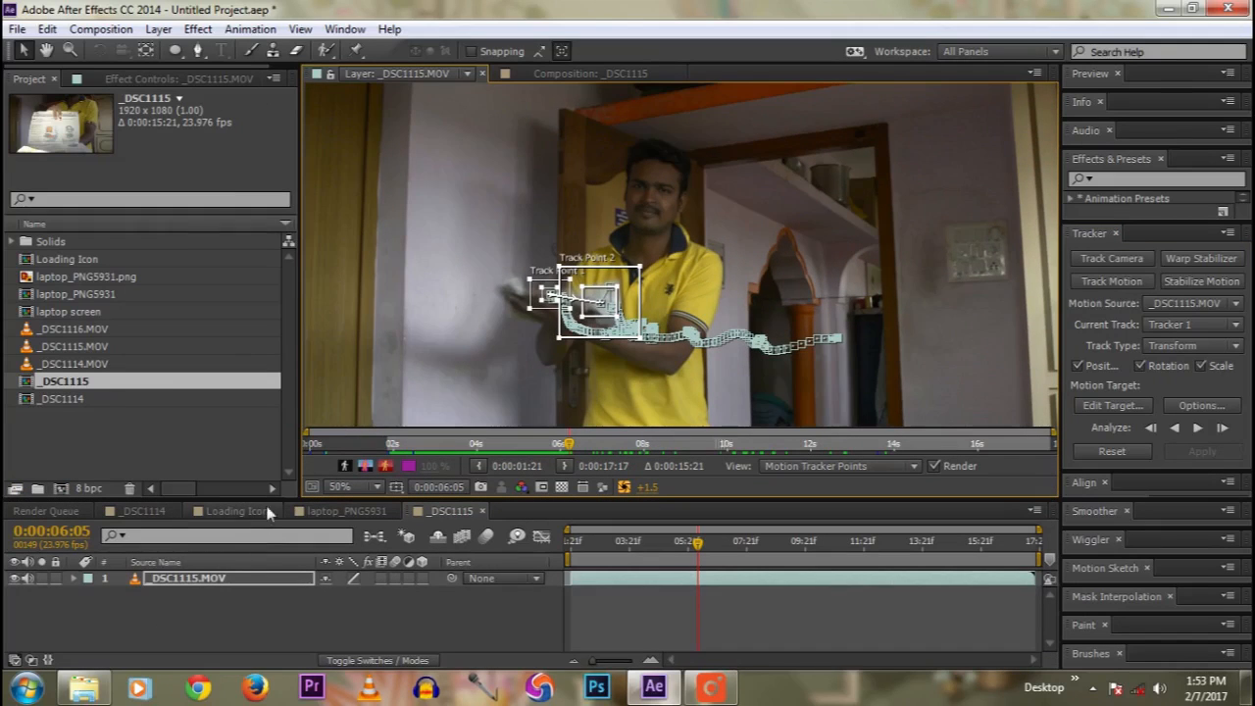
drag(276, 504, 277, 487)
Step: Add a null object to the _DSC1115 composition and rename it "Track"
right_click(202, 596)
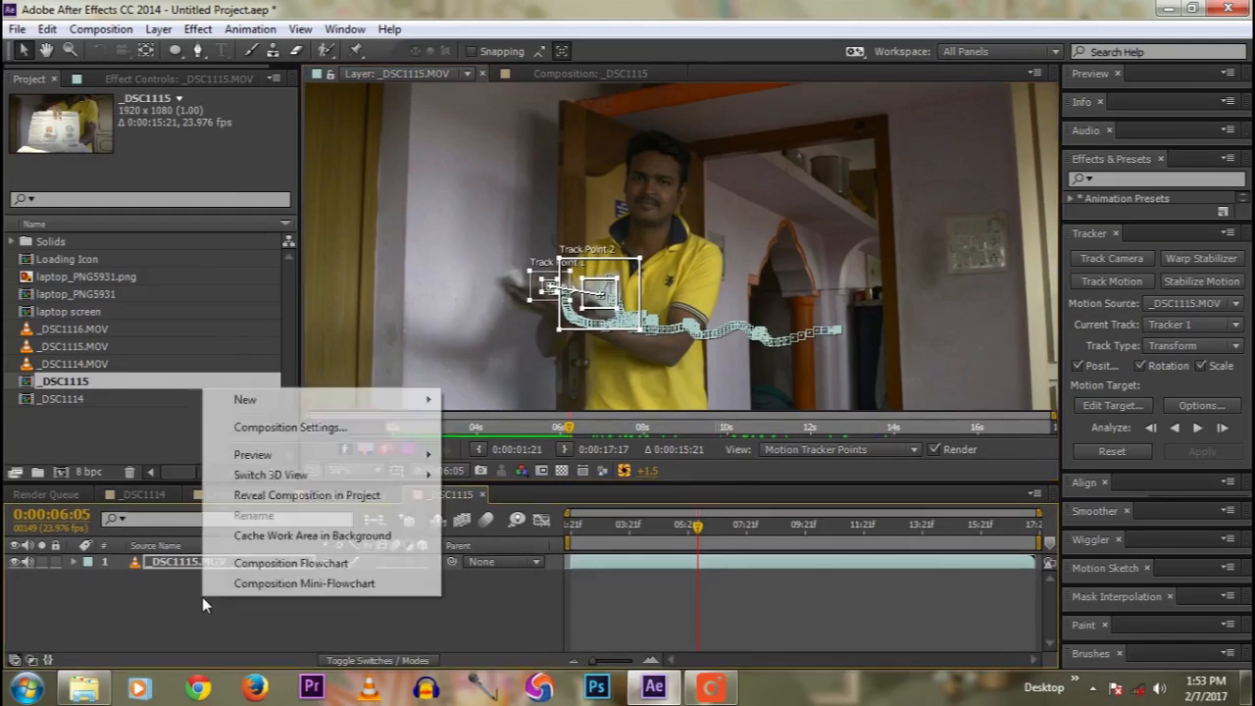
mouse_move(243, 404)
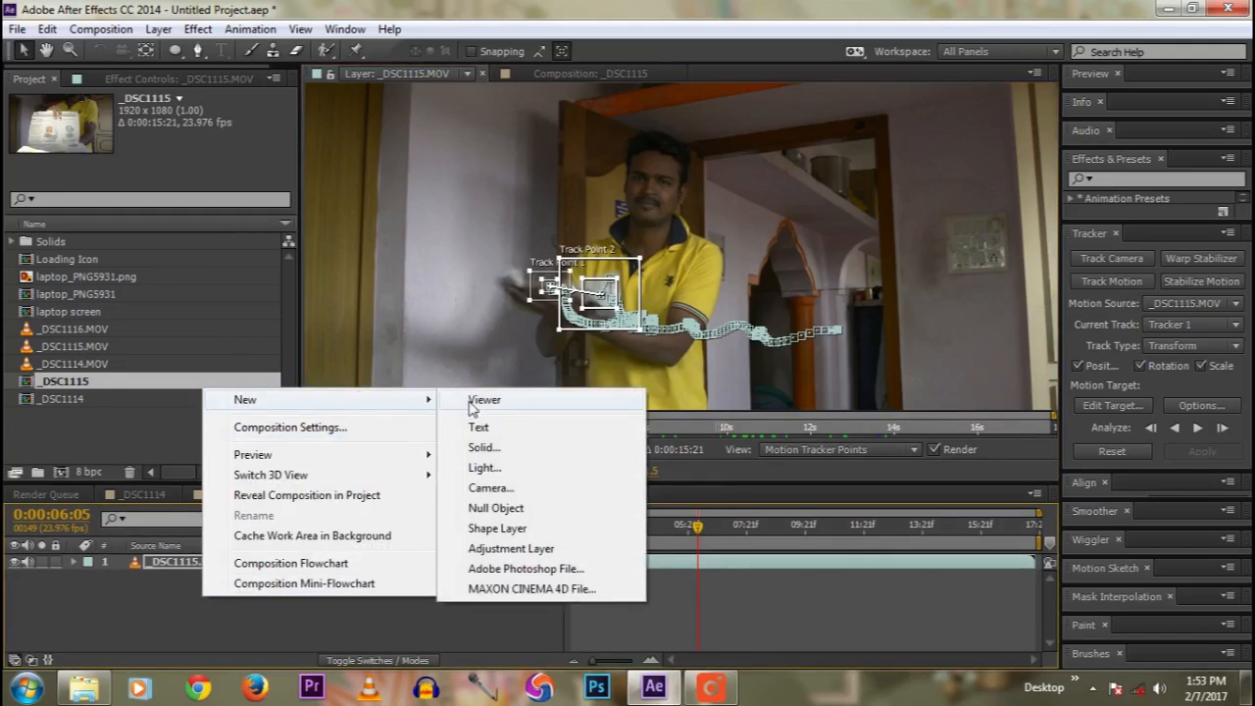
click(498, 509)
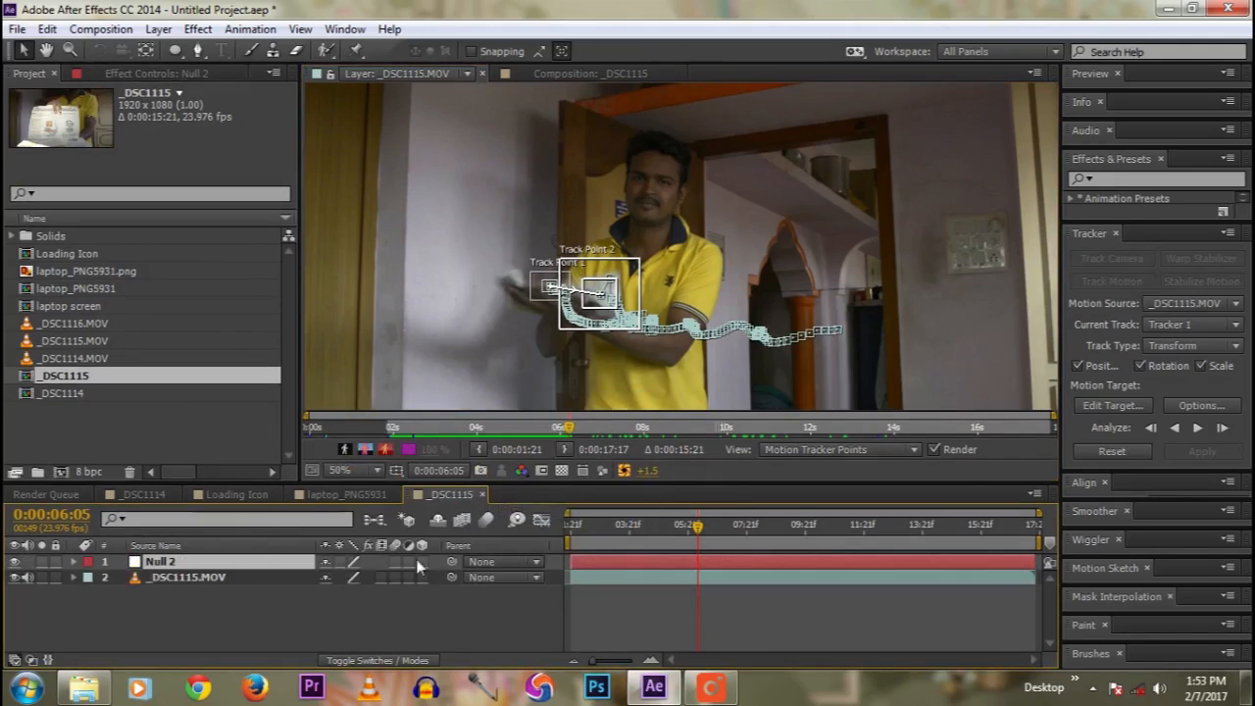
right_click(189, 562)
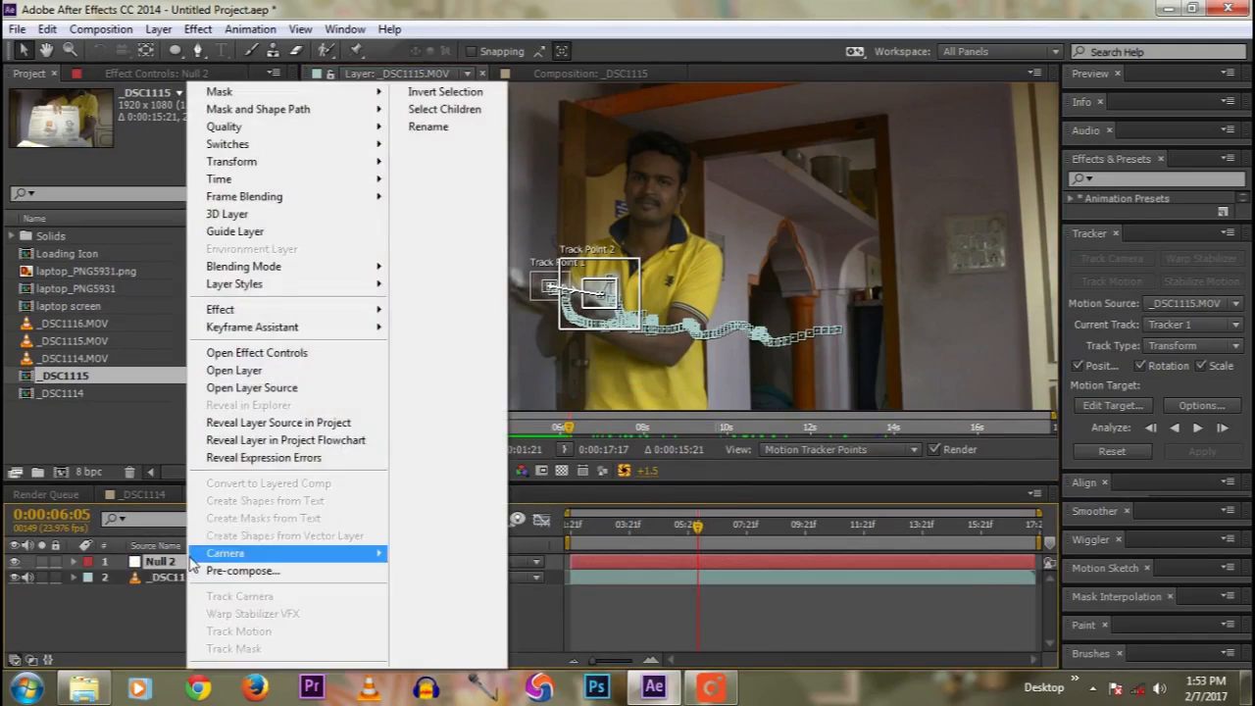
click(428, 126)
text(Trac)
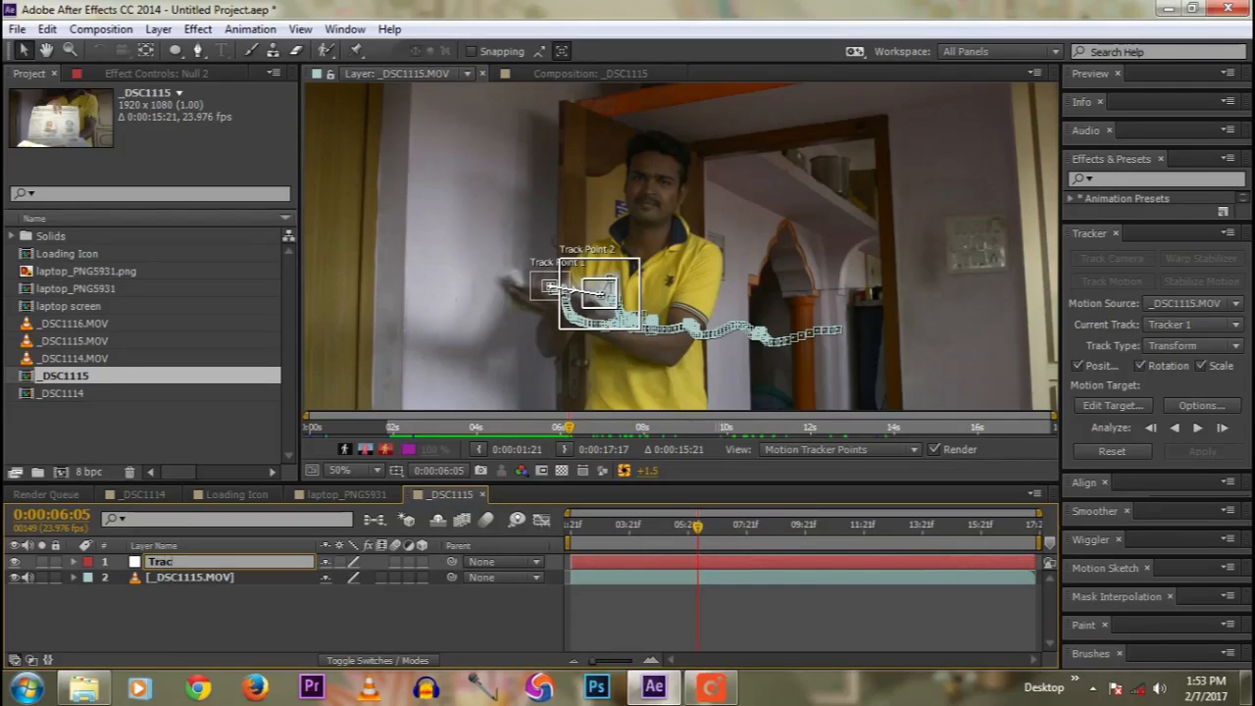
text(k)
key(Return)
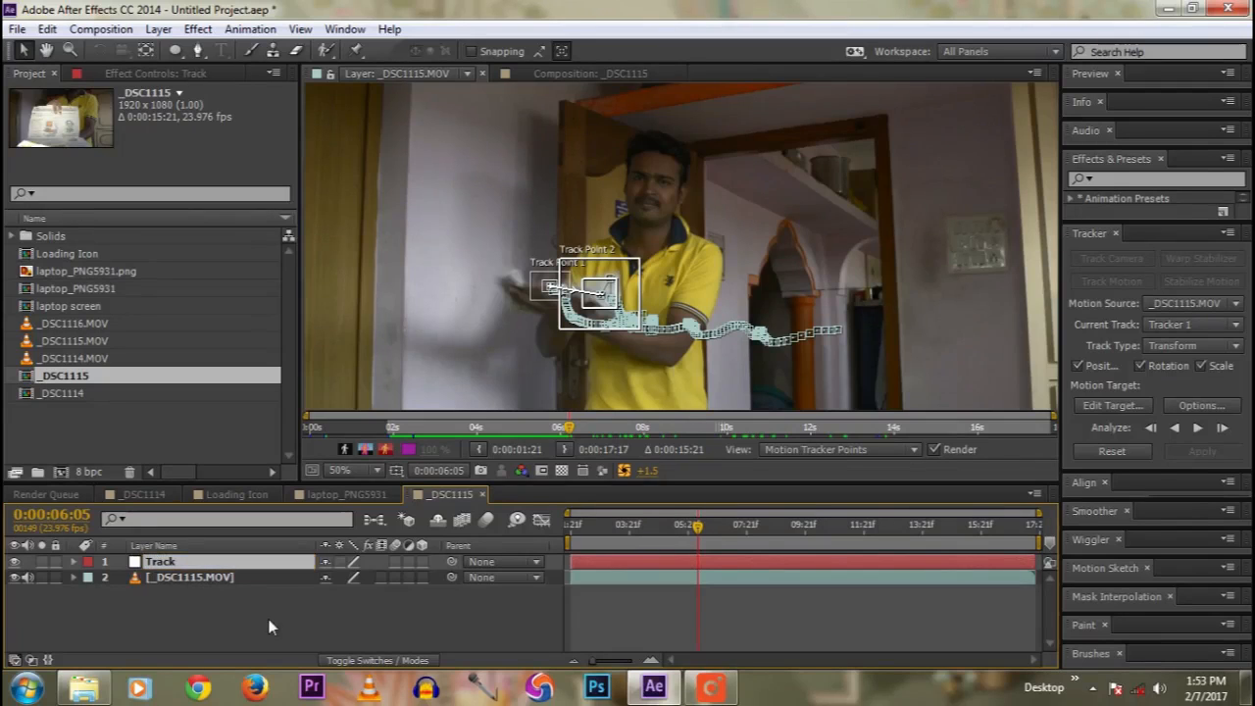
Step: Set the Track null as the motion target for the _DSC1115.MOV layer's tracking data
click(178, 588)
click(184, 564)
click(215, 583)
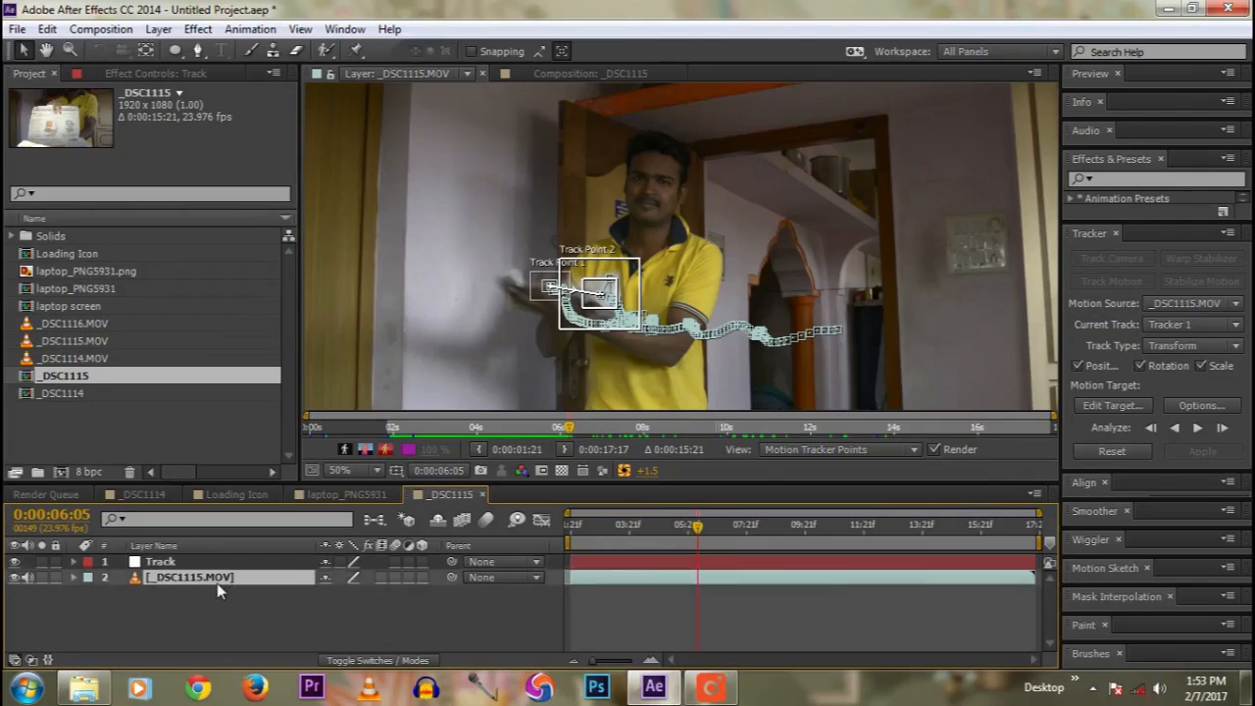
click(1128, 406)
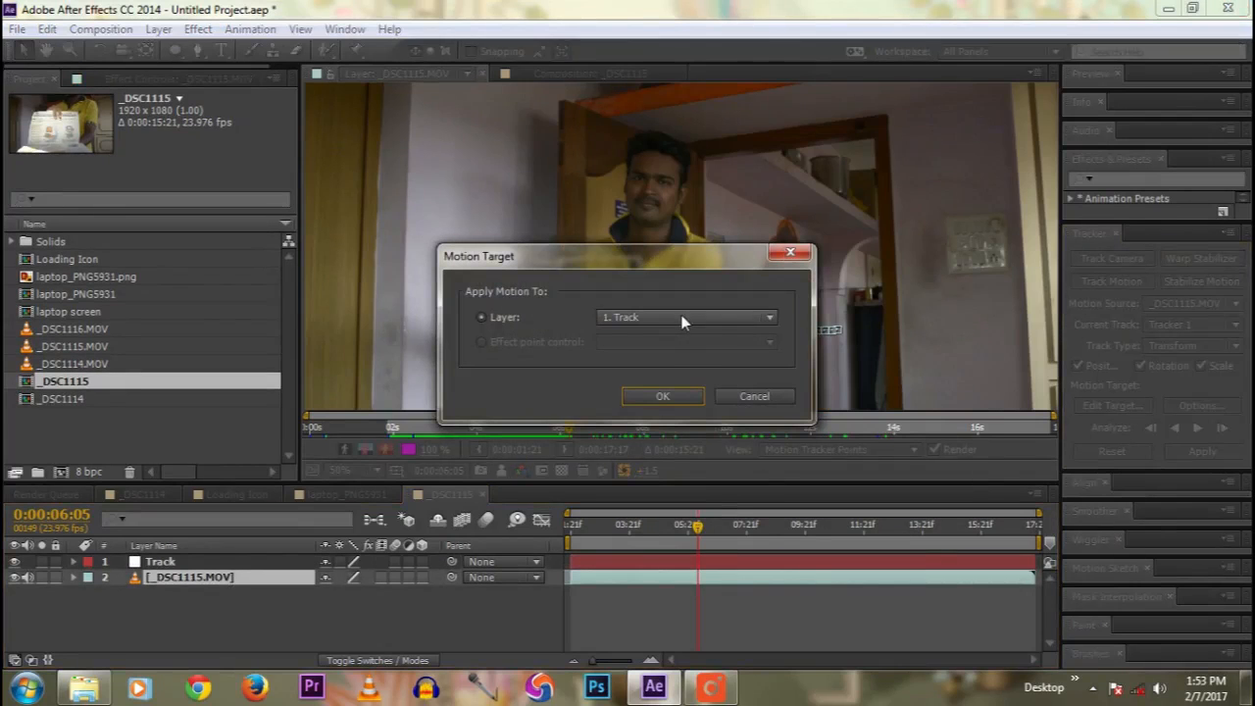
click(683, 319)
click(683, 318)
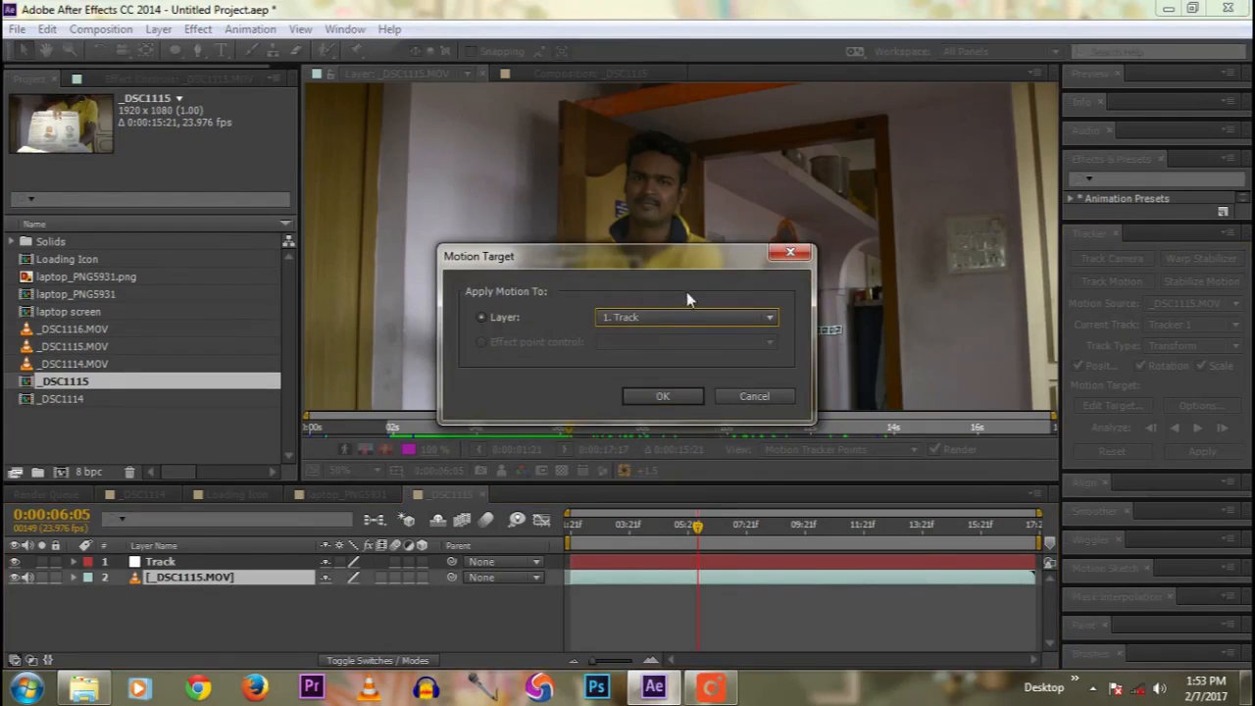
click(682, 394)
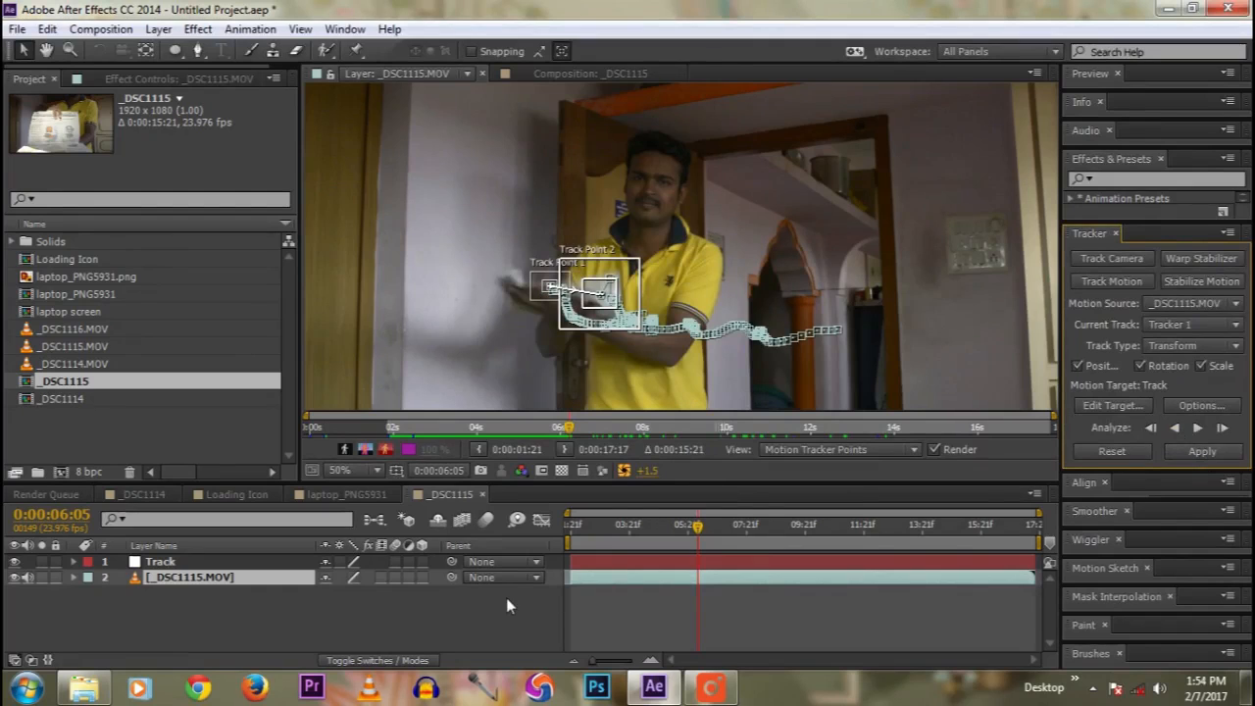
Step: Make the Track null a 3D layer and apply the tracked motion to it in the X and Y dimensions
click(419, 563)
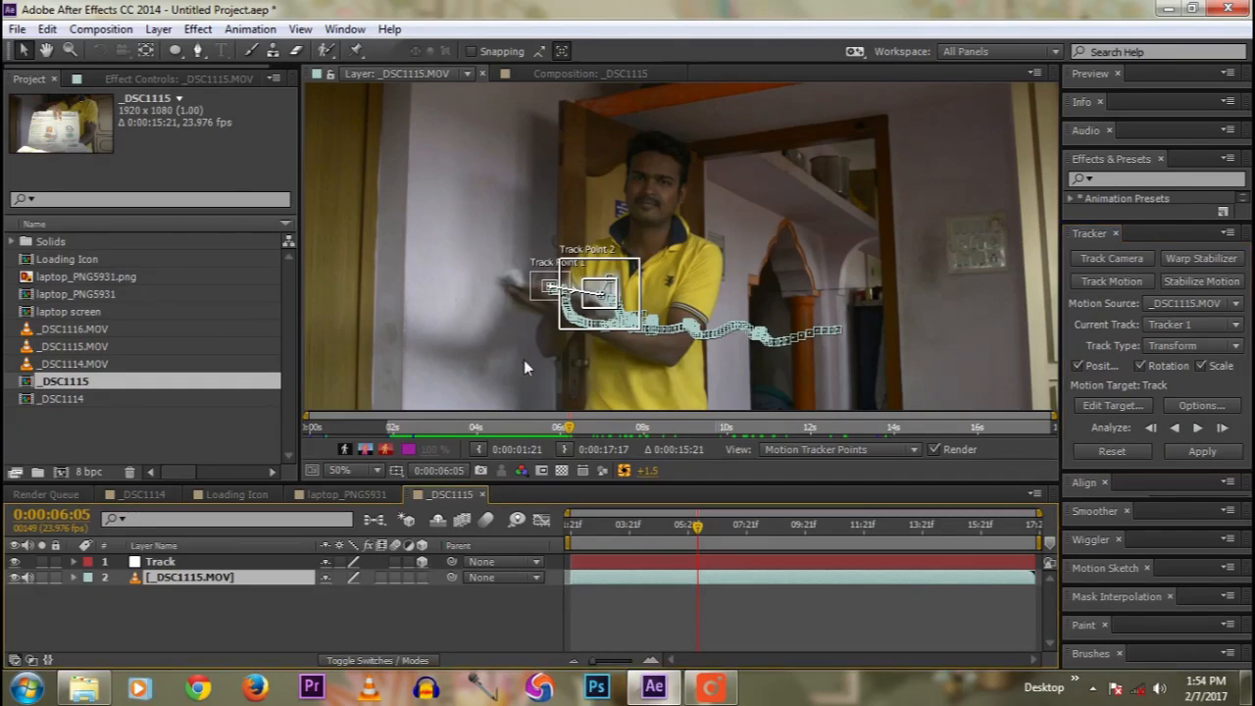
click(1116, 406)
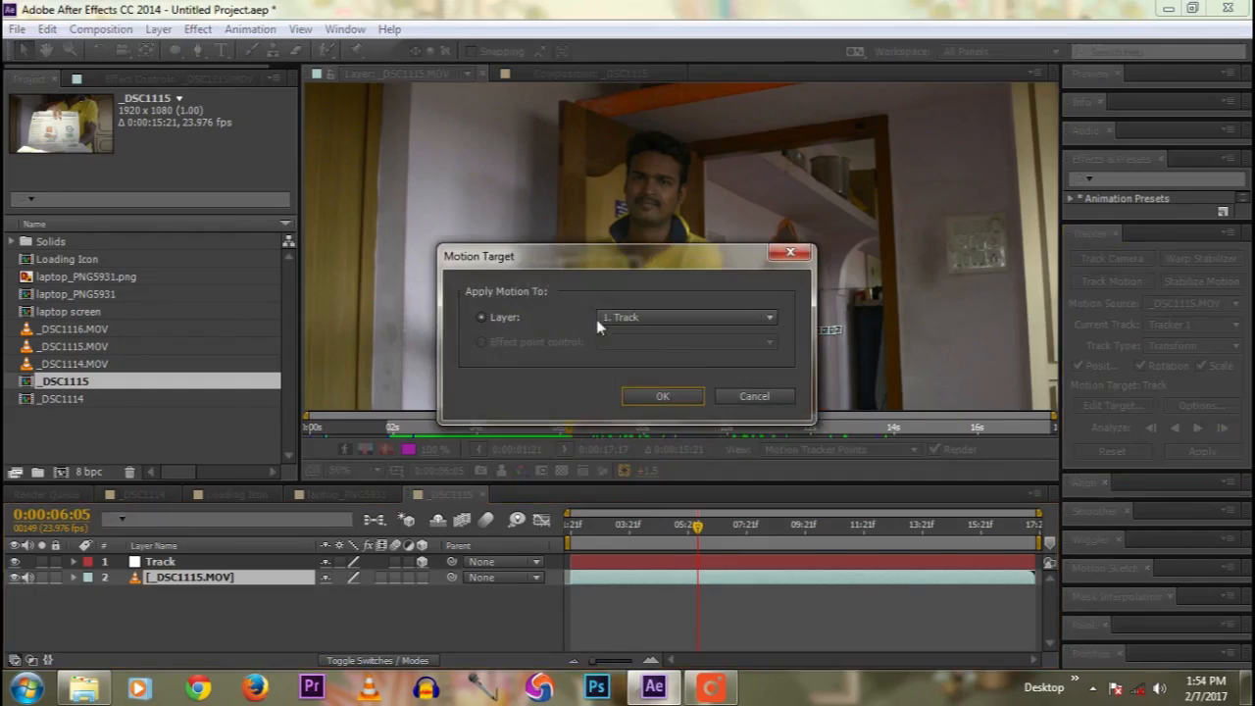
click(649, 399)
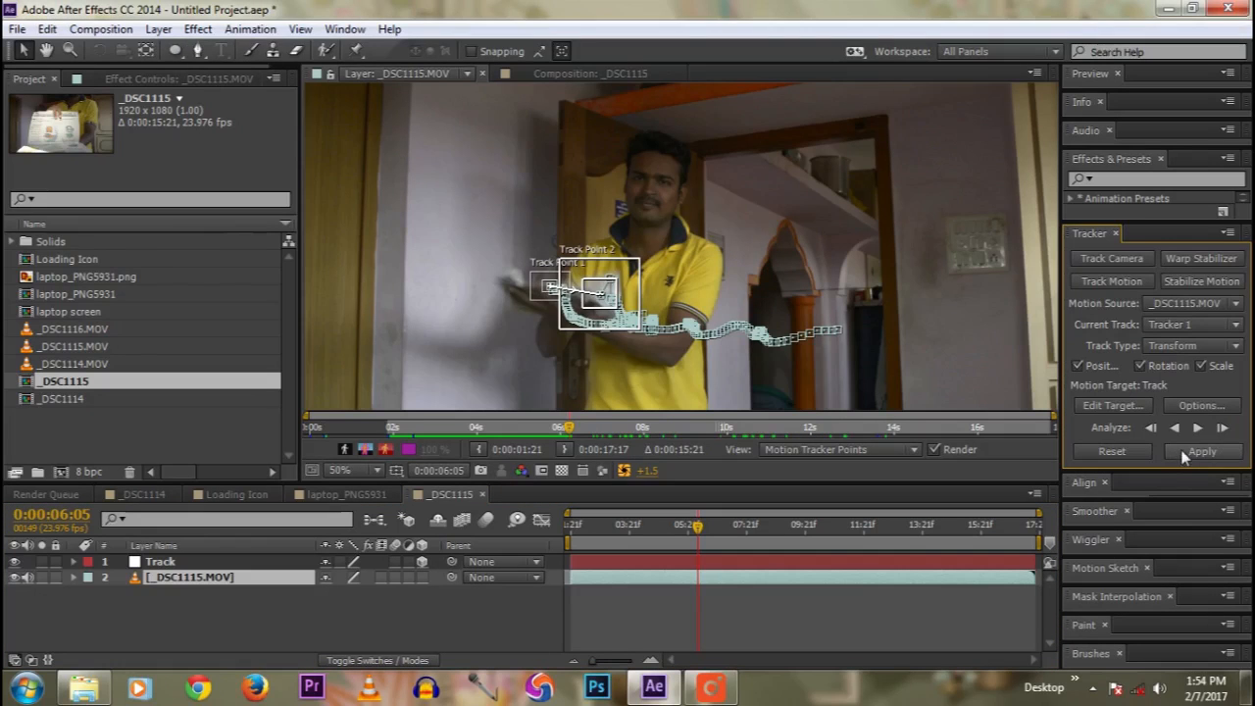
click(1183, 457)
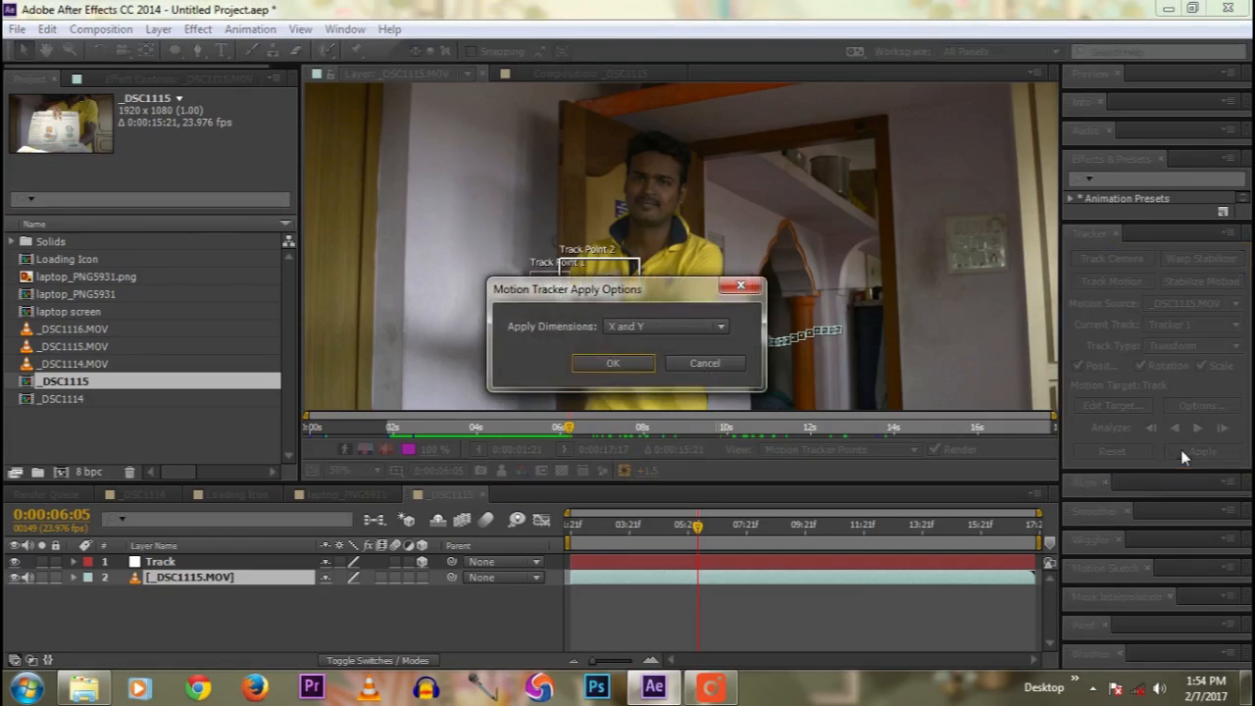
click(627, 360)
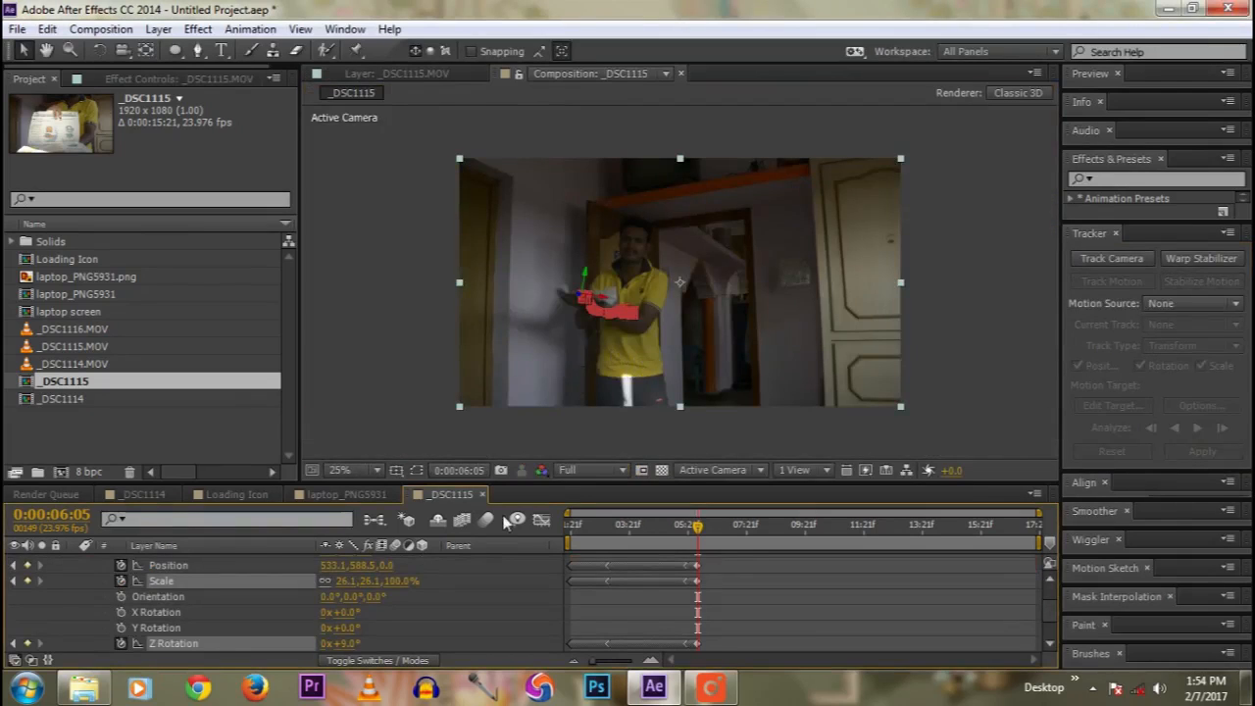
scroll(152, 595, up, 2)
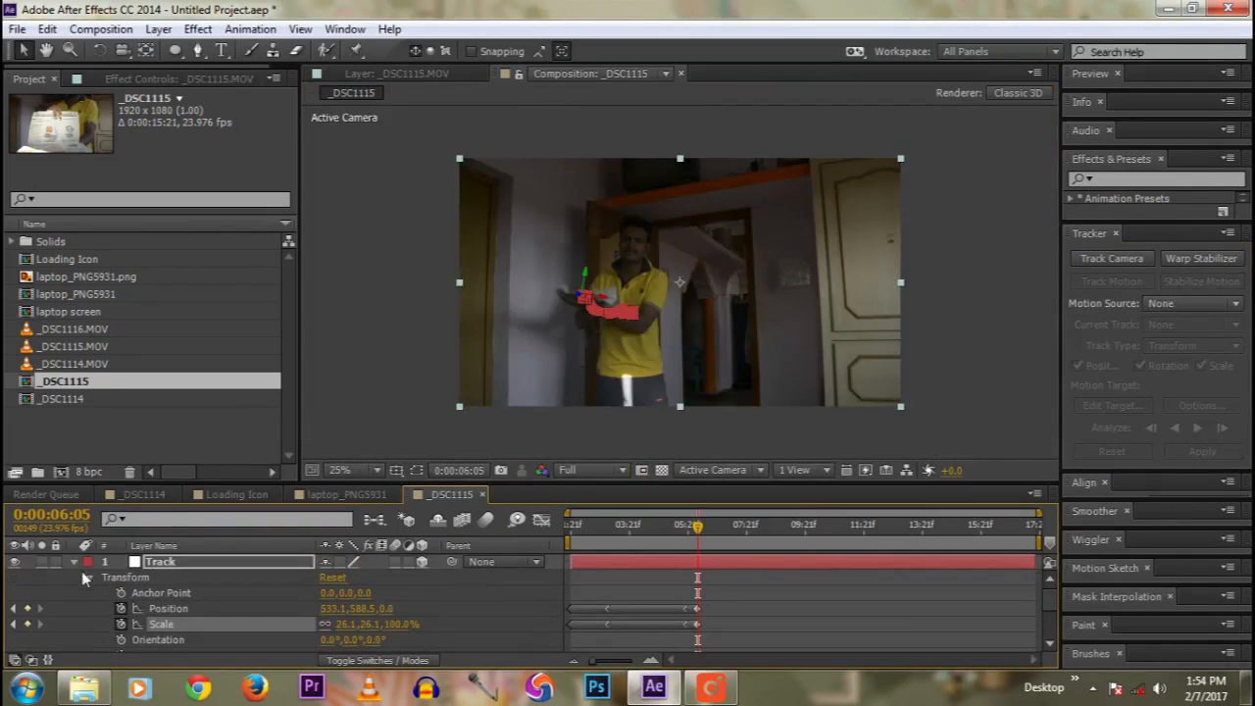
click(72, 561)
click(112, 596)
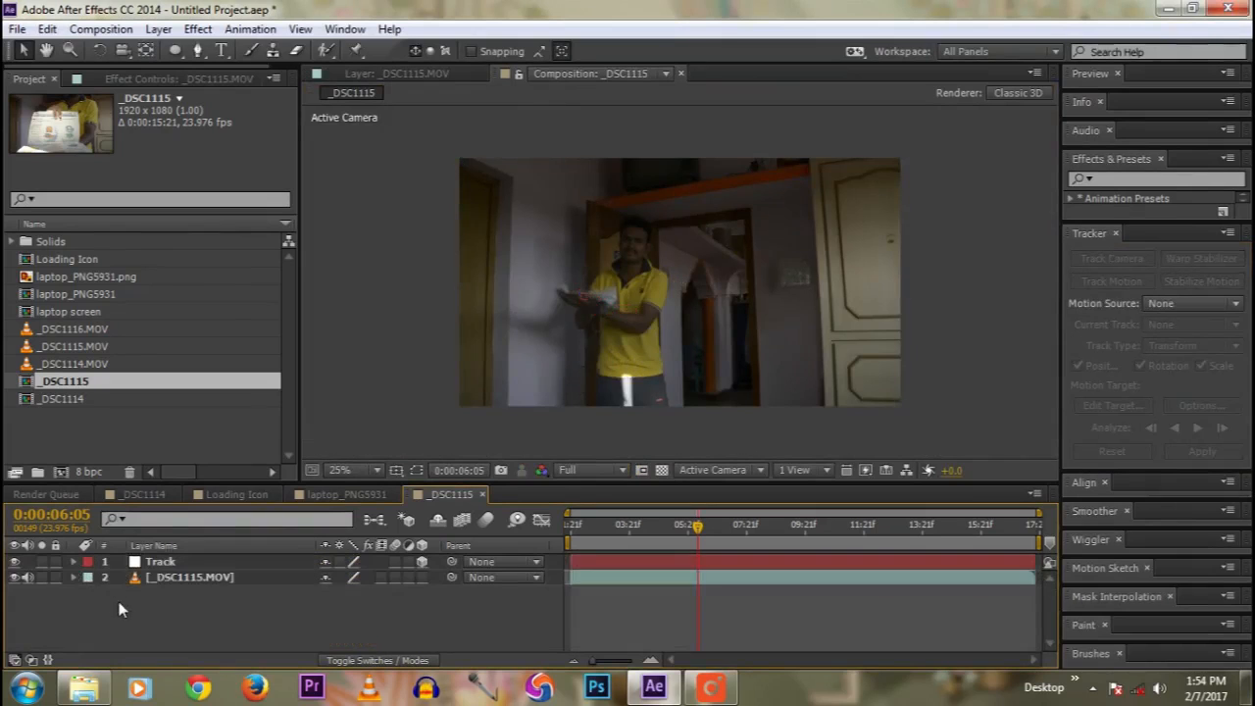
Step: Go to 0:00:01:21 and add the laptop_PNG5931 composition as a layer above the Track null
drag(697, 526, 572, 525)
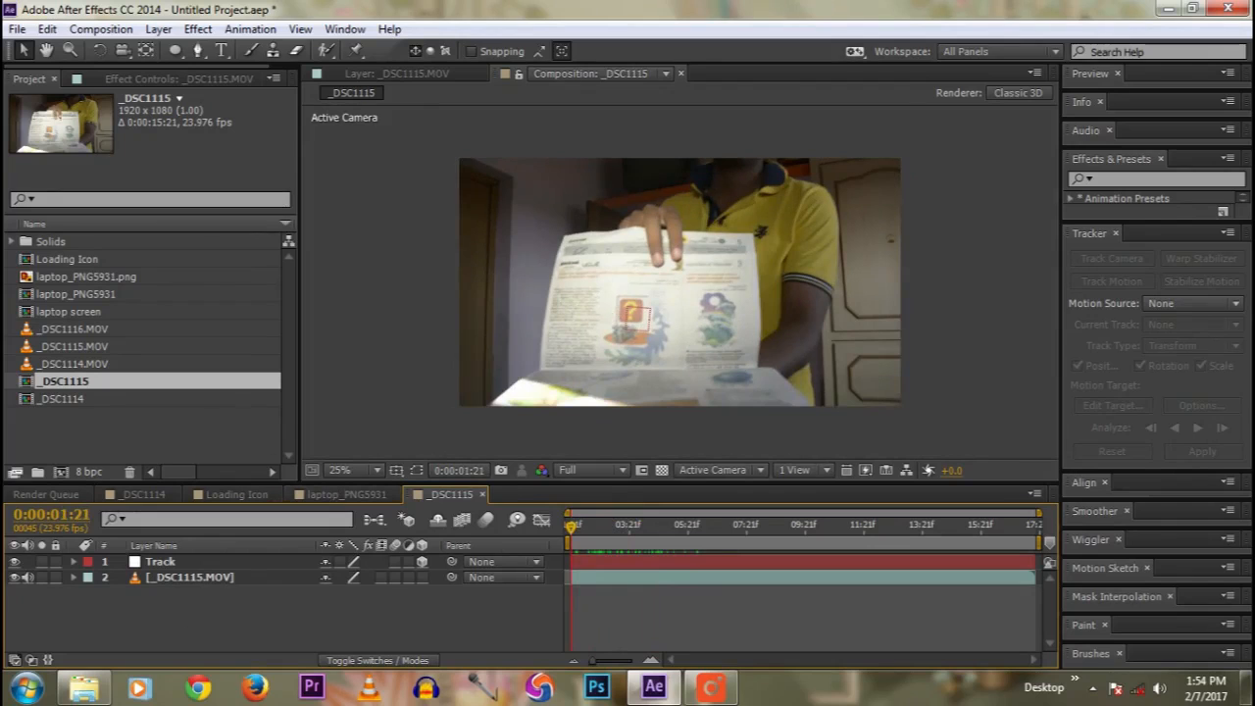
click(50, 298)
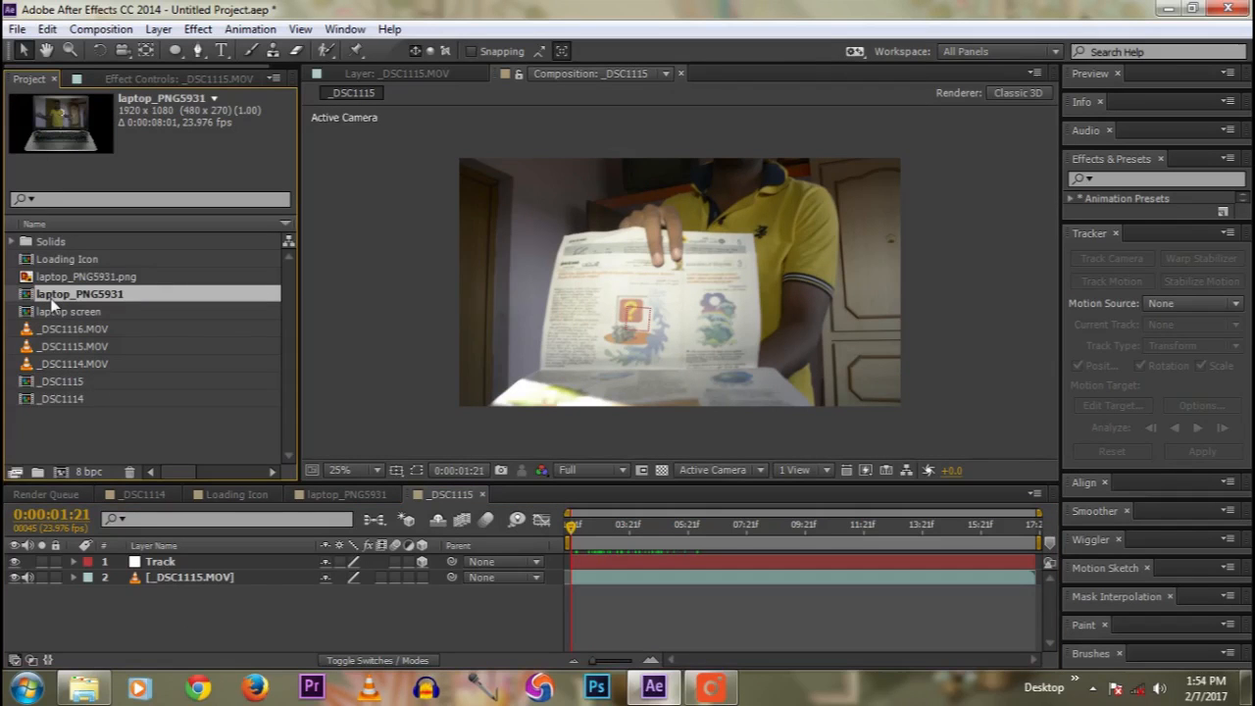
drag(55, 303, 136, 563)
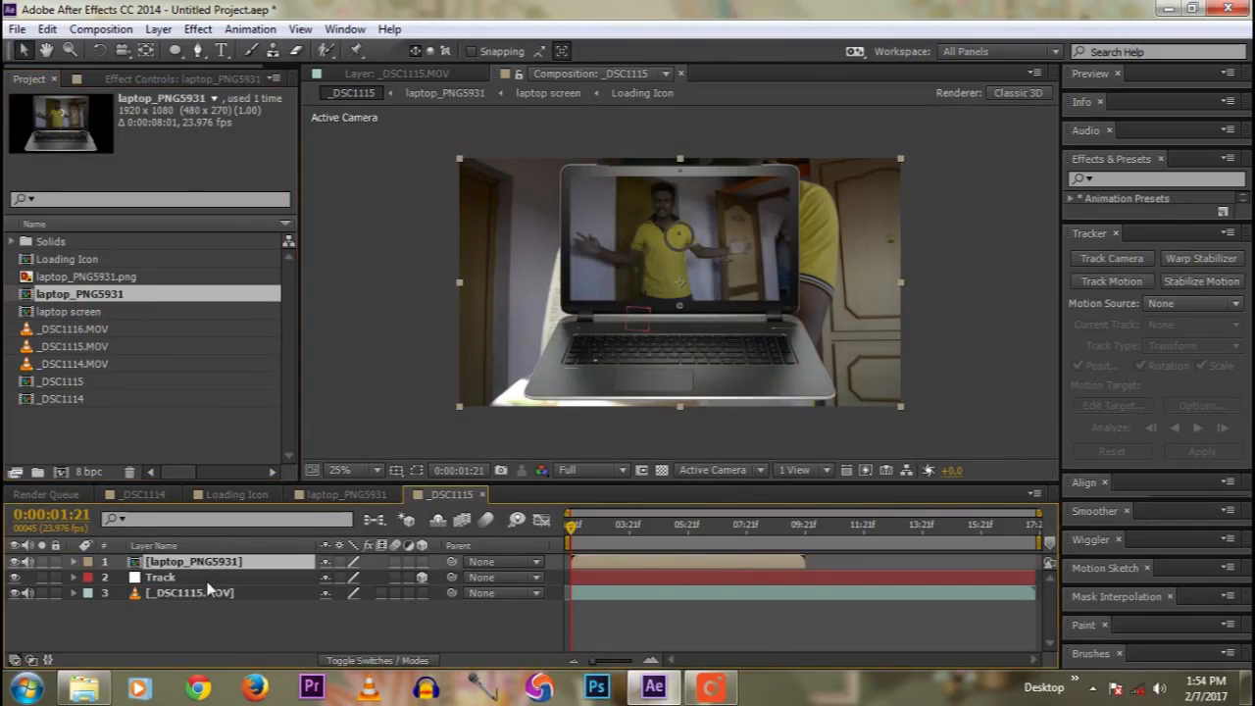
Step: Scale the laptop_PNG5931 layer to 117% and move it so the laptop covers the newspaper
key(s)
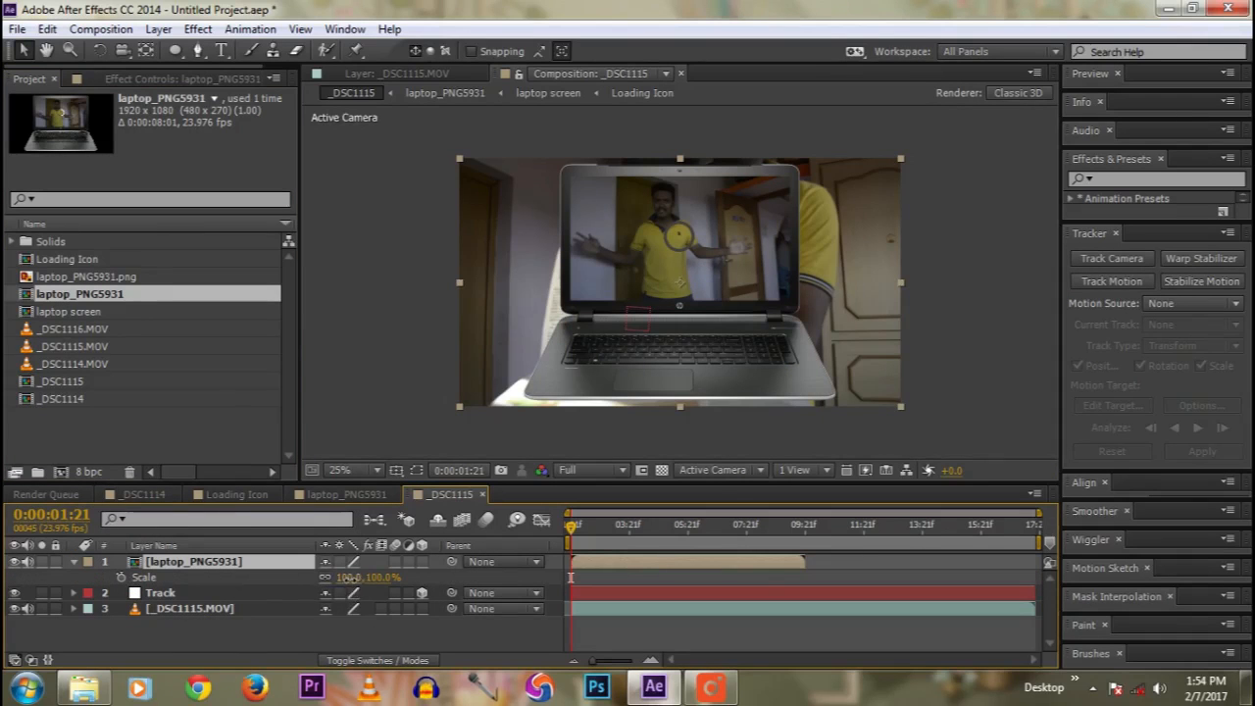
click(347, 577)
key(Return)
drag(784, 320, 747, 373)
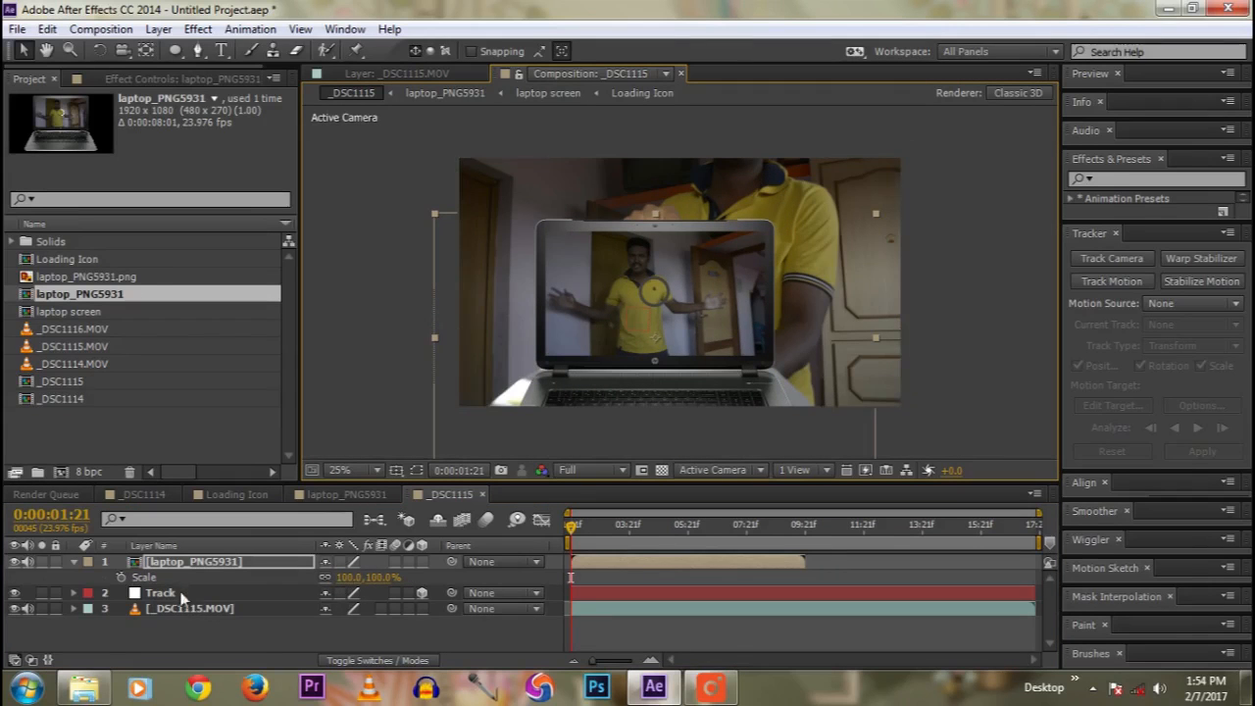
drag(360, 585, 376, 585)
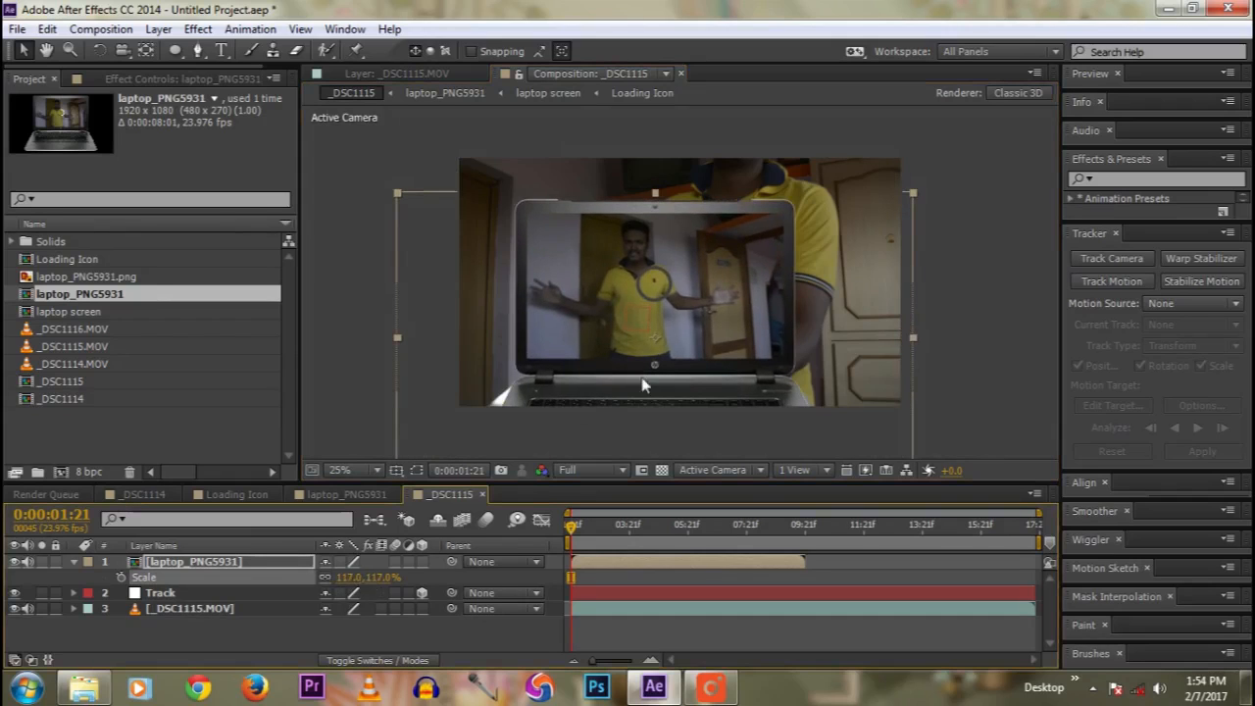
key(shift+Left)
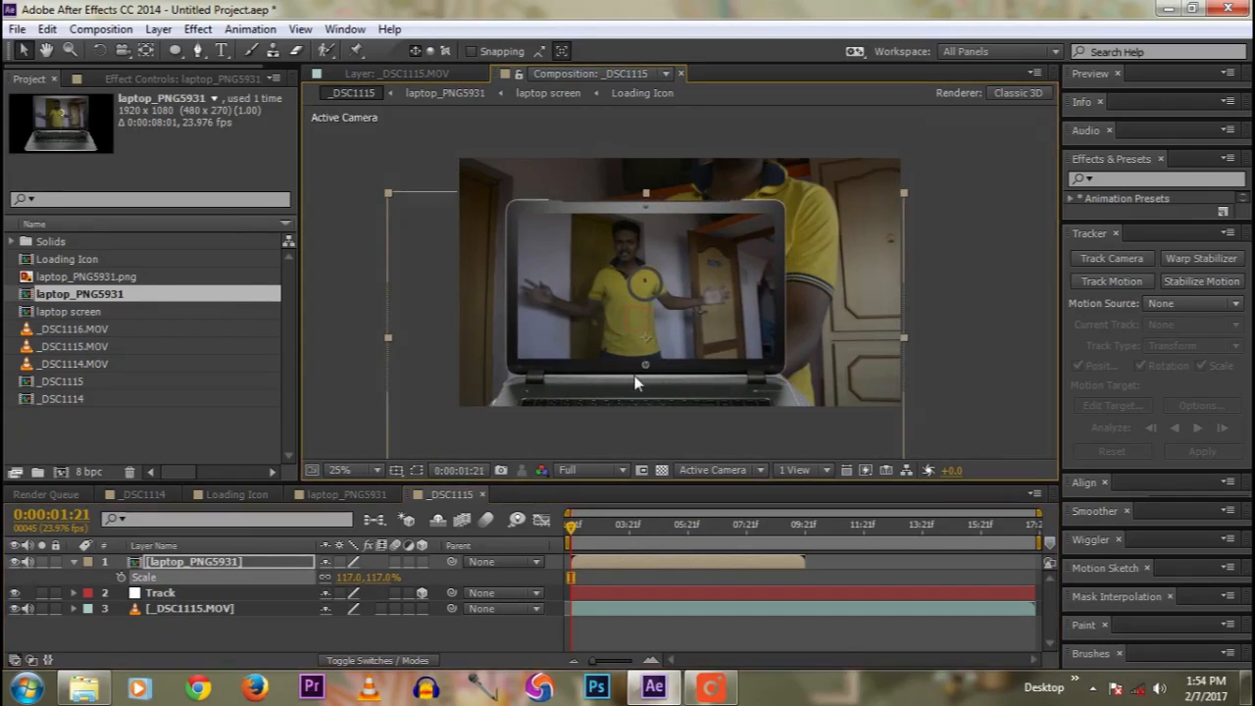
scroll(636, 383, down, 1)
click(863, 355)
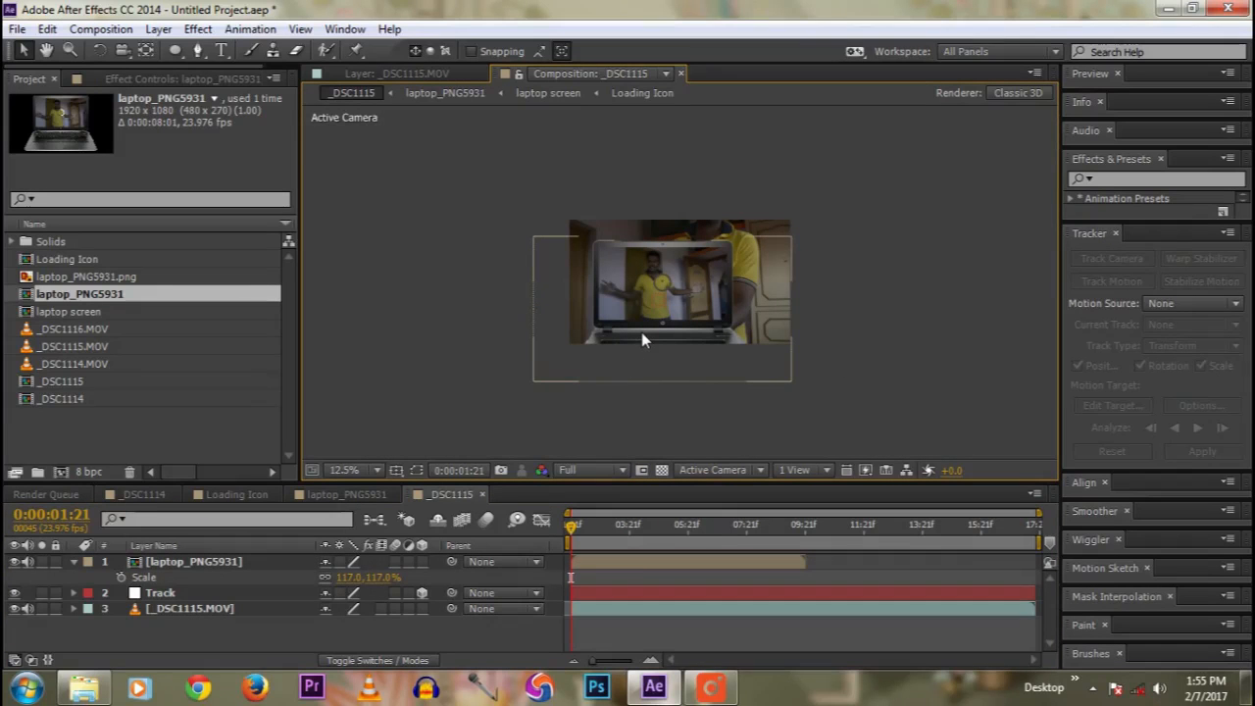
Step: Parent the laptop_PNG5931 layer to the Track null and preview the tracked motion
click(211, 563)
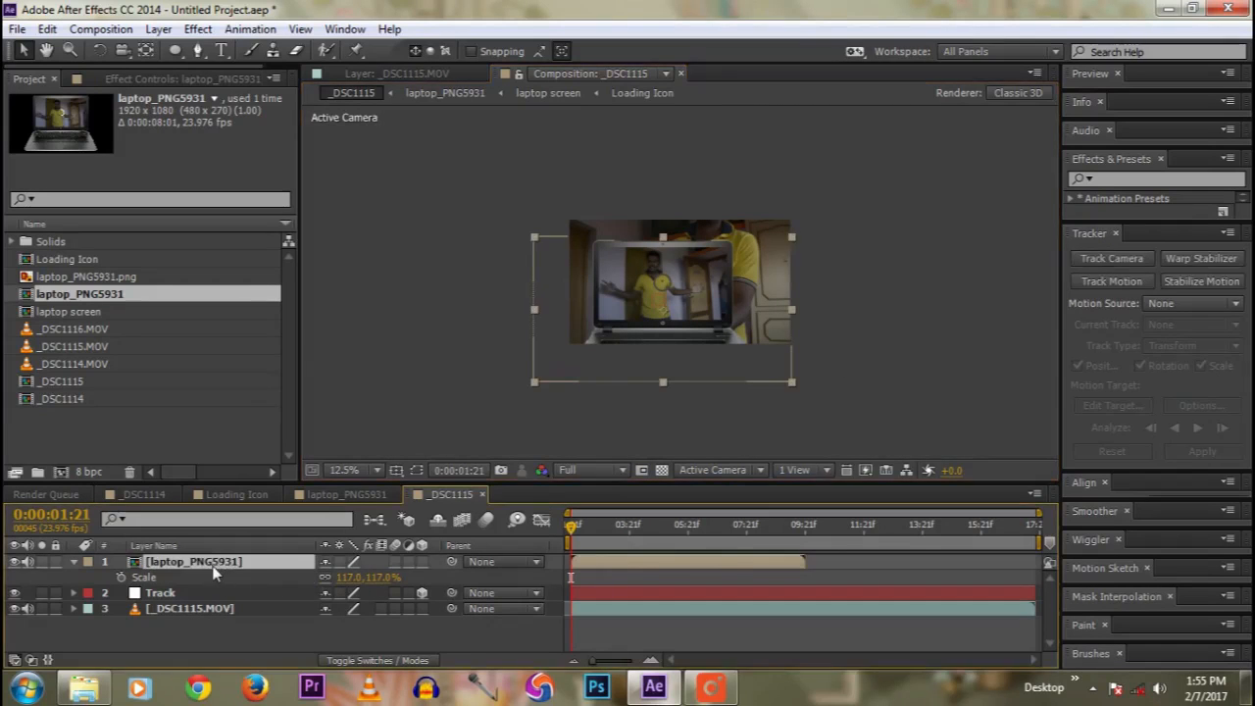
drag(452, 562, 199, 593)
click(214, 637)
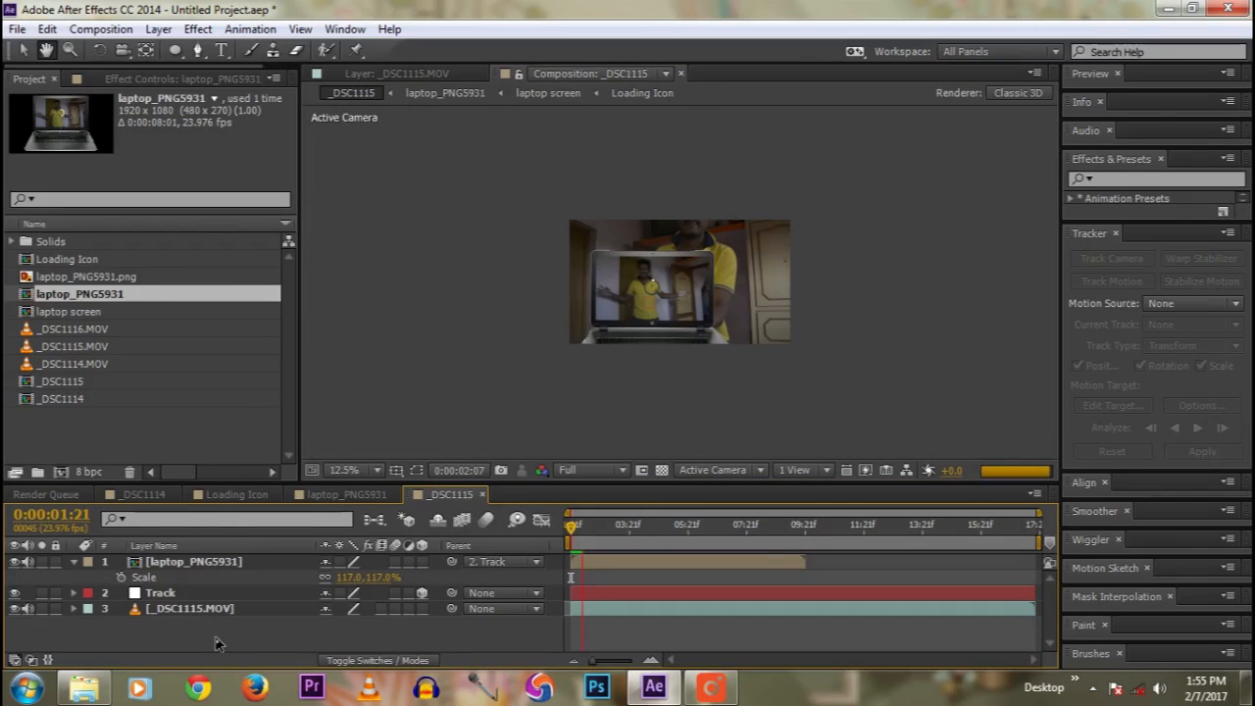
key(space)
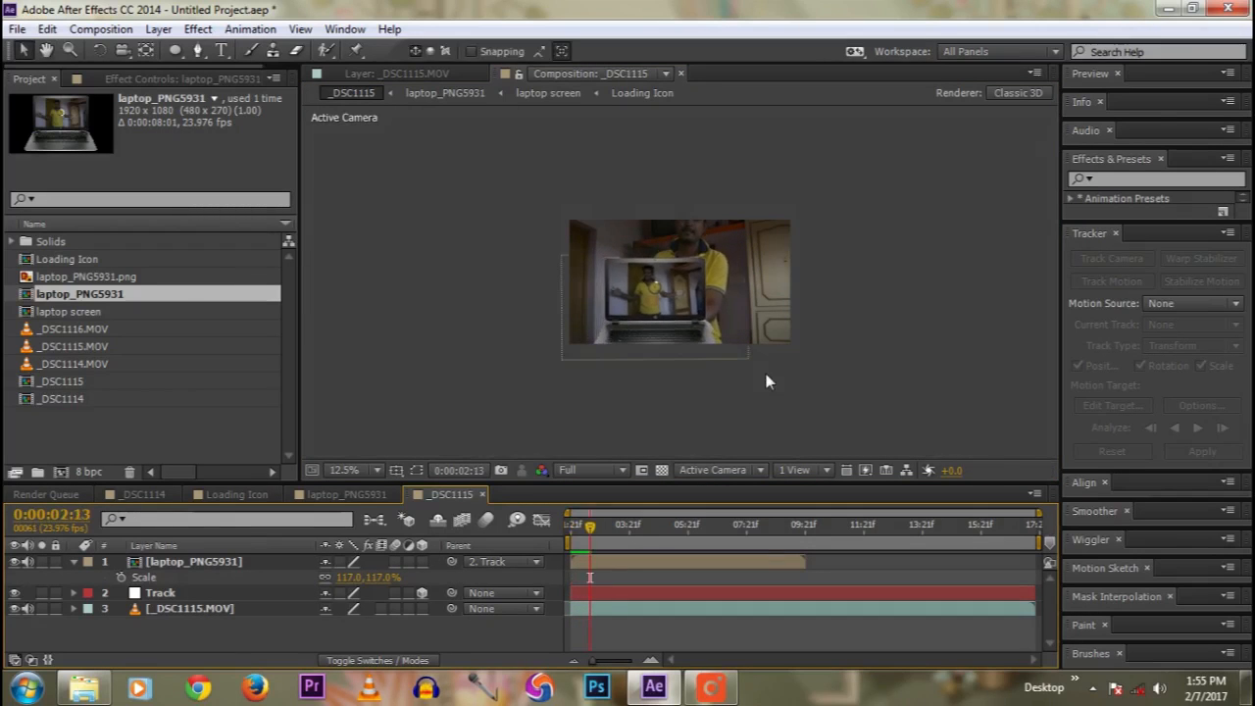
key(period)
key(space)
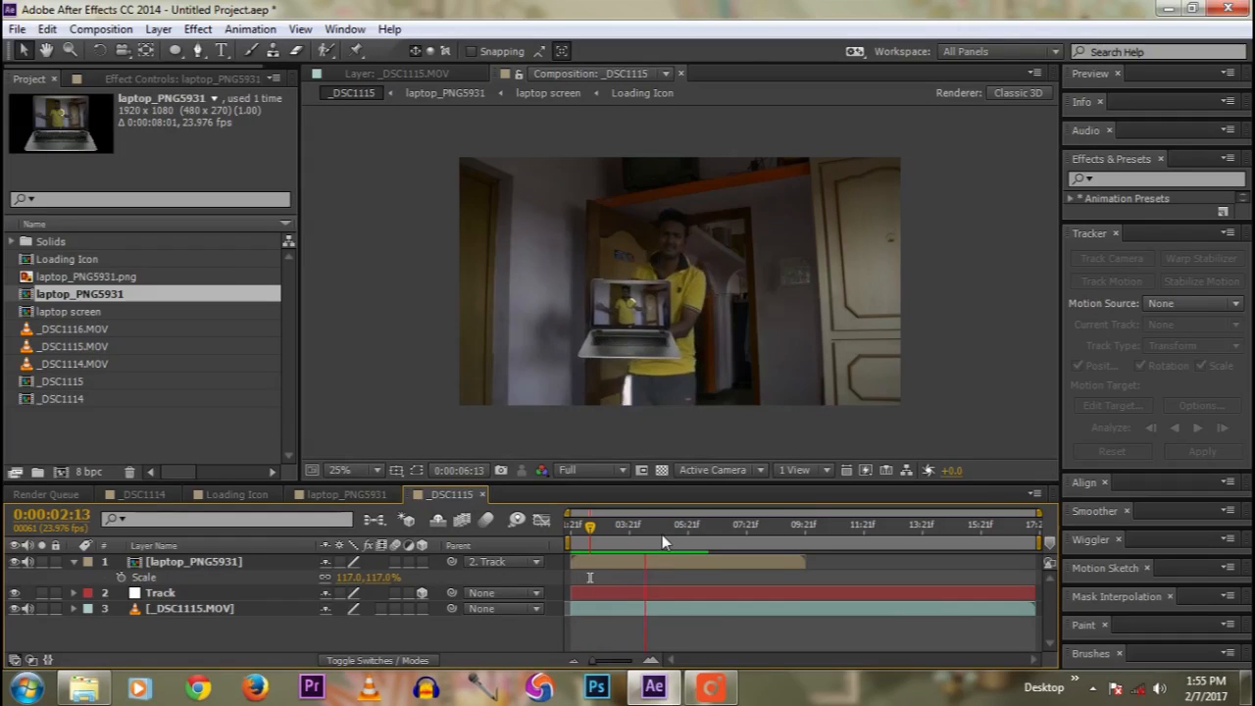
key(space)
Step: Hide the laptop_PNG5931 layer and scrub to 0:00:06:04 to examine how the newspaper moves
click(14, 561)
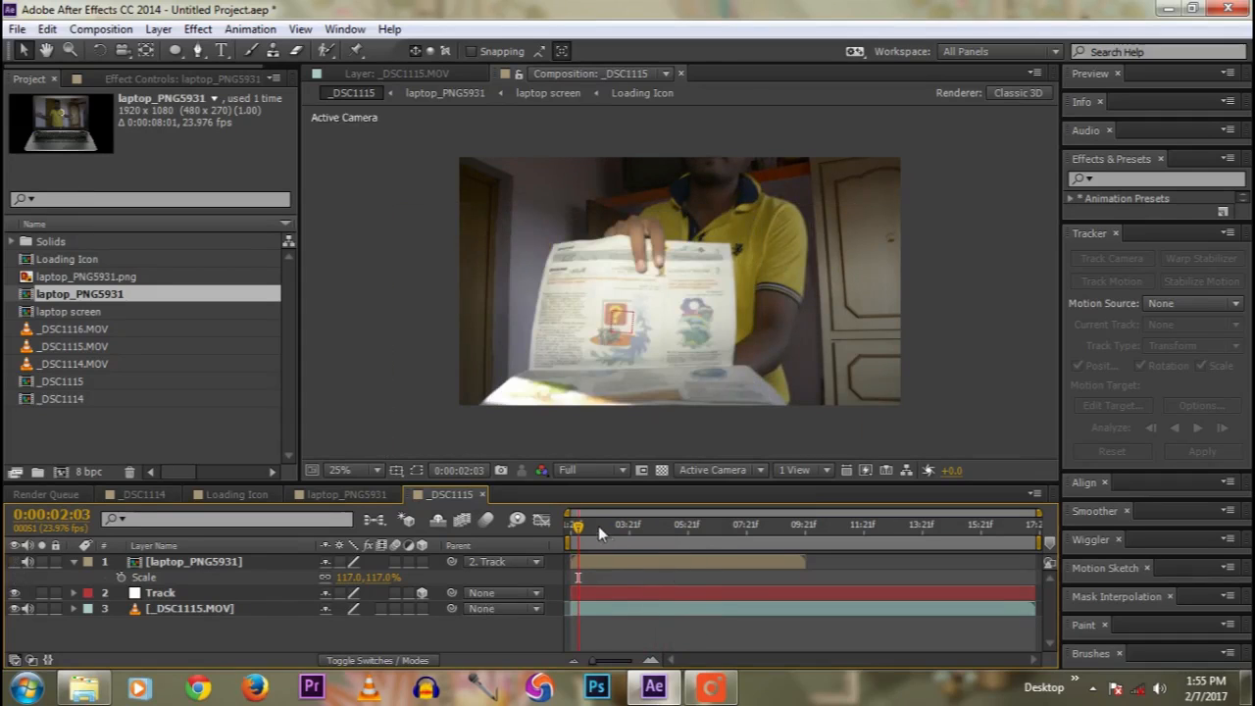
drag(578, 529, 697, 523)
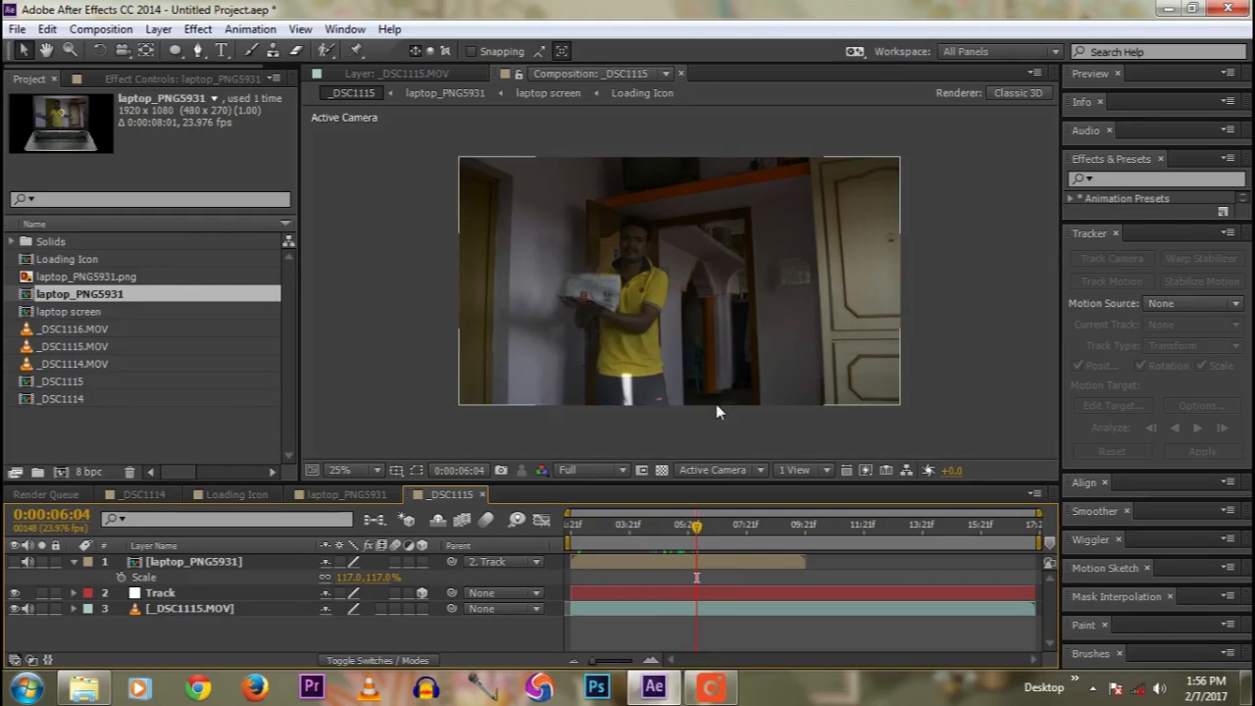
drag(1165, 228, 1157, 281)
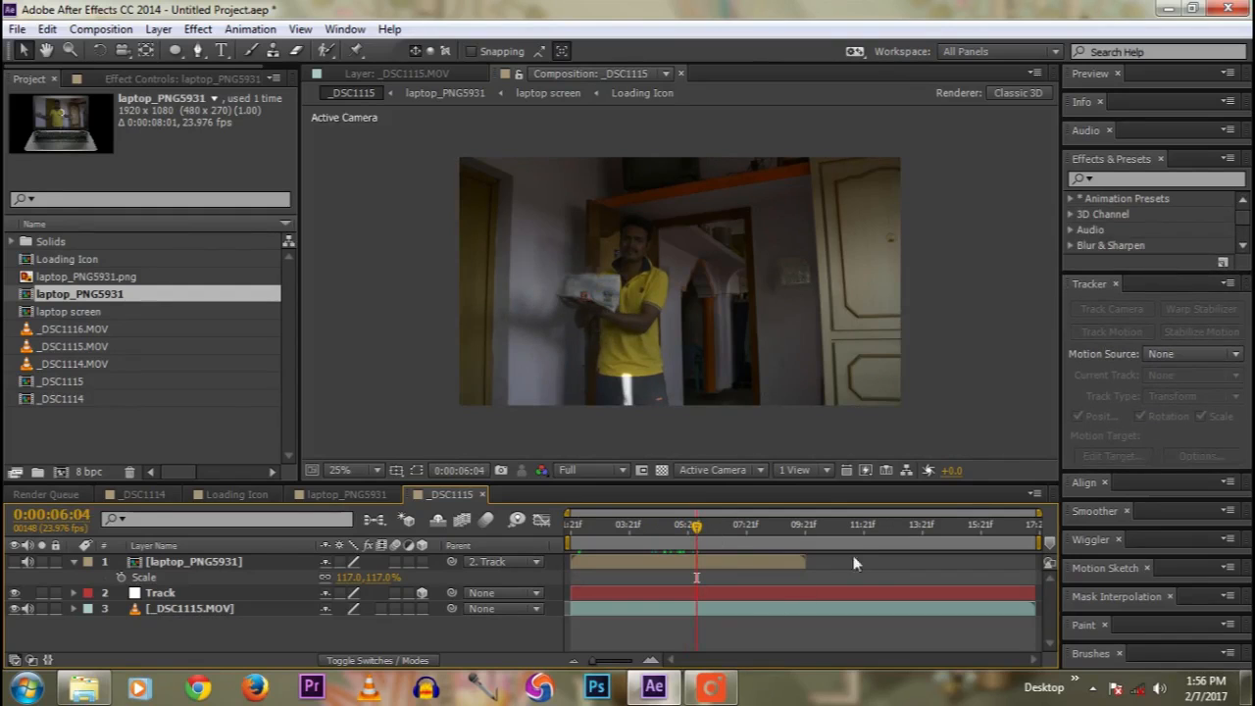
click(713, 690)
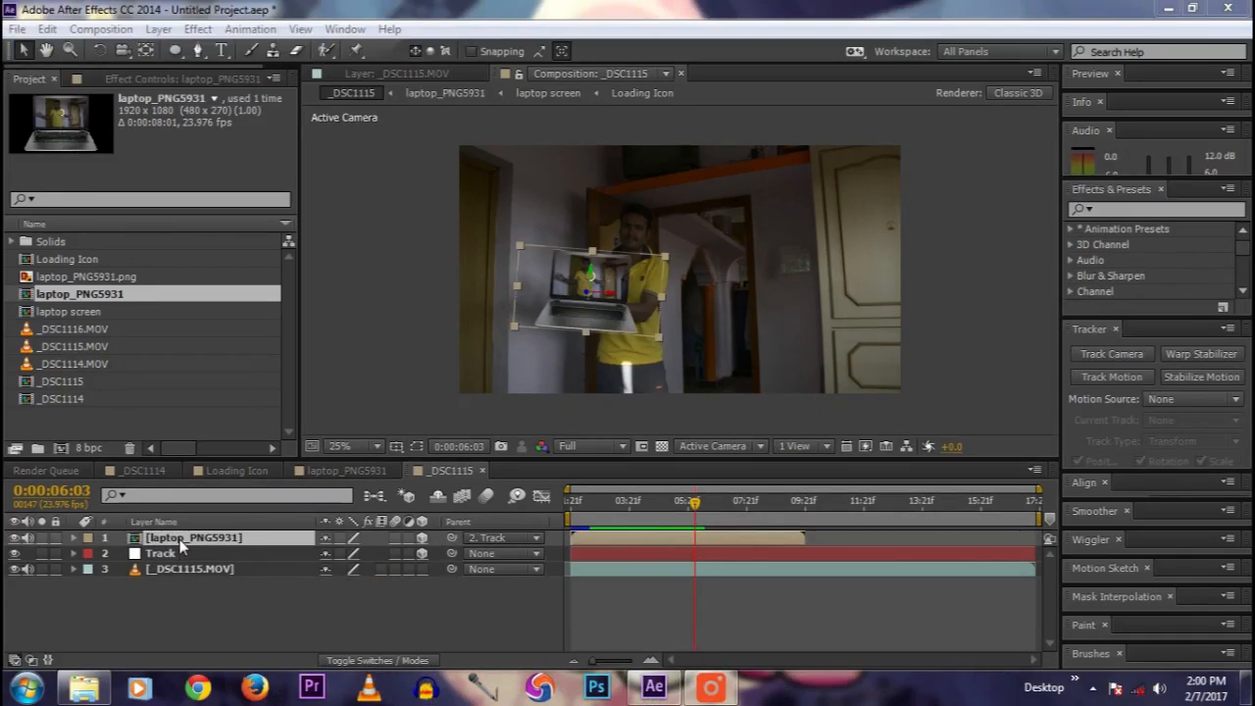
Step: Compare the laptop's size with the newspaper at 0:00:06:03, then add a Scale keyframe of 97% to the laptop_PNG5931 layer
key(s)
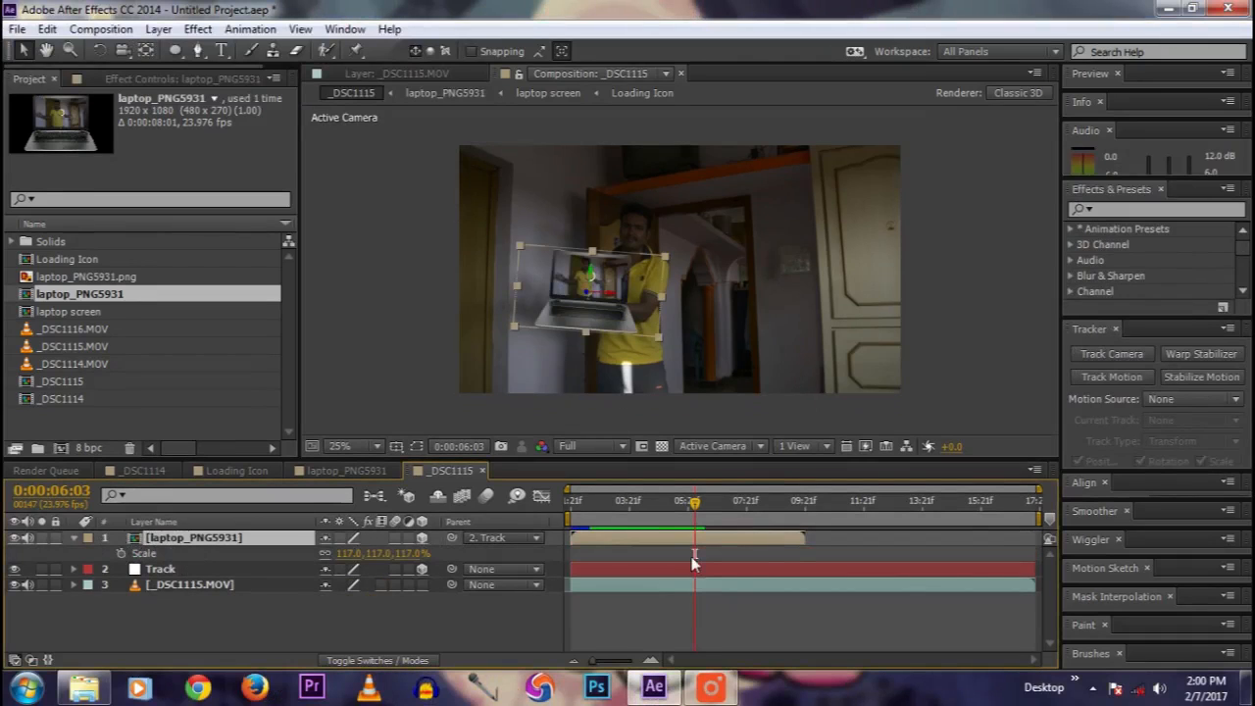
scroll(632, 364, up, 2)
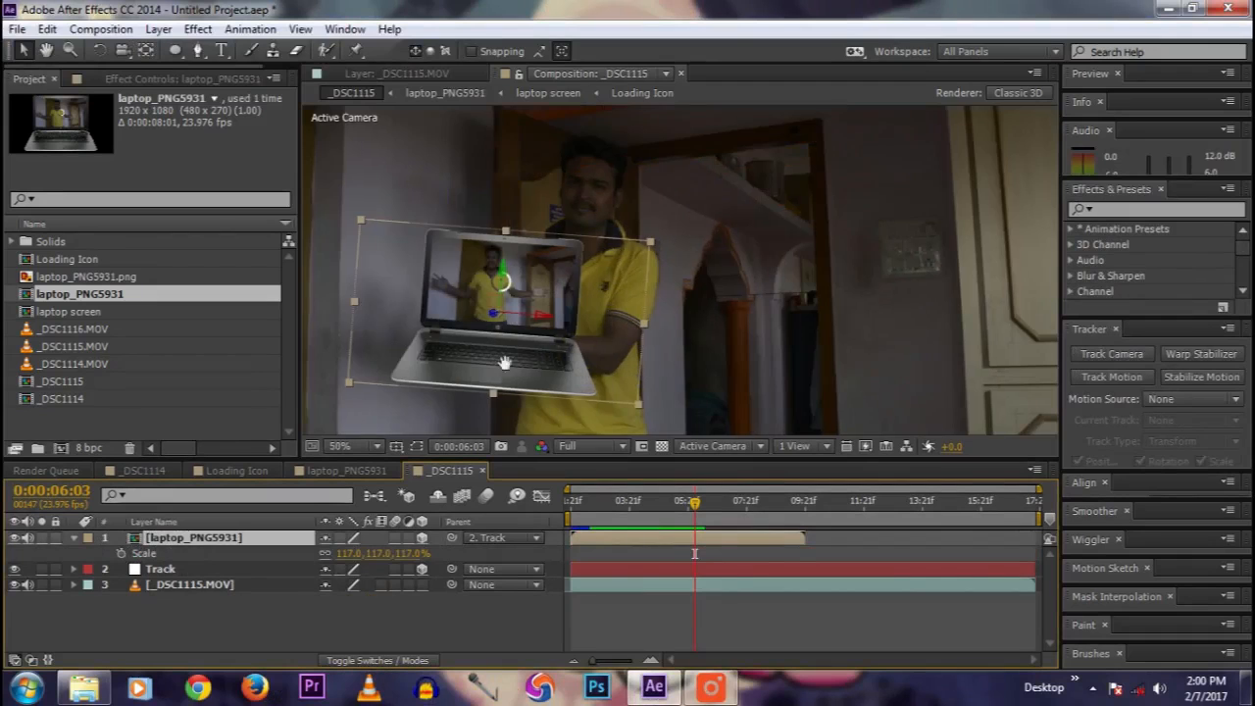
click(14, 538)
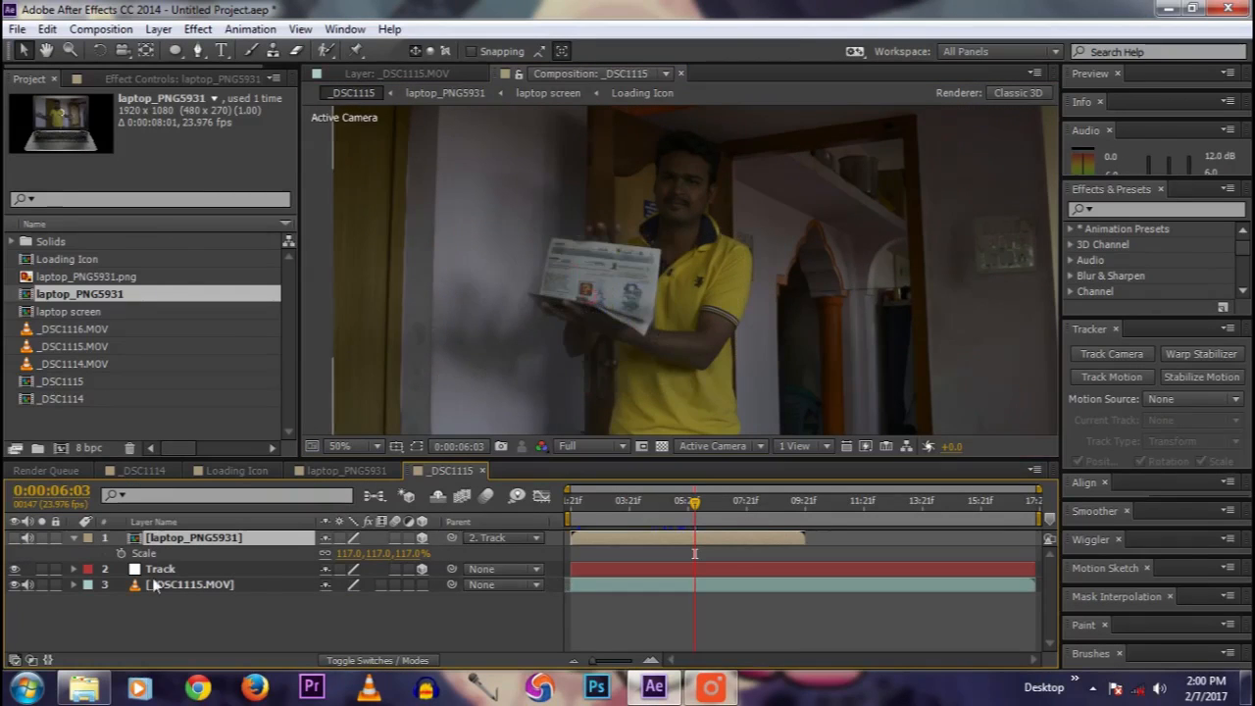
click(14, 537)
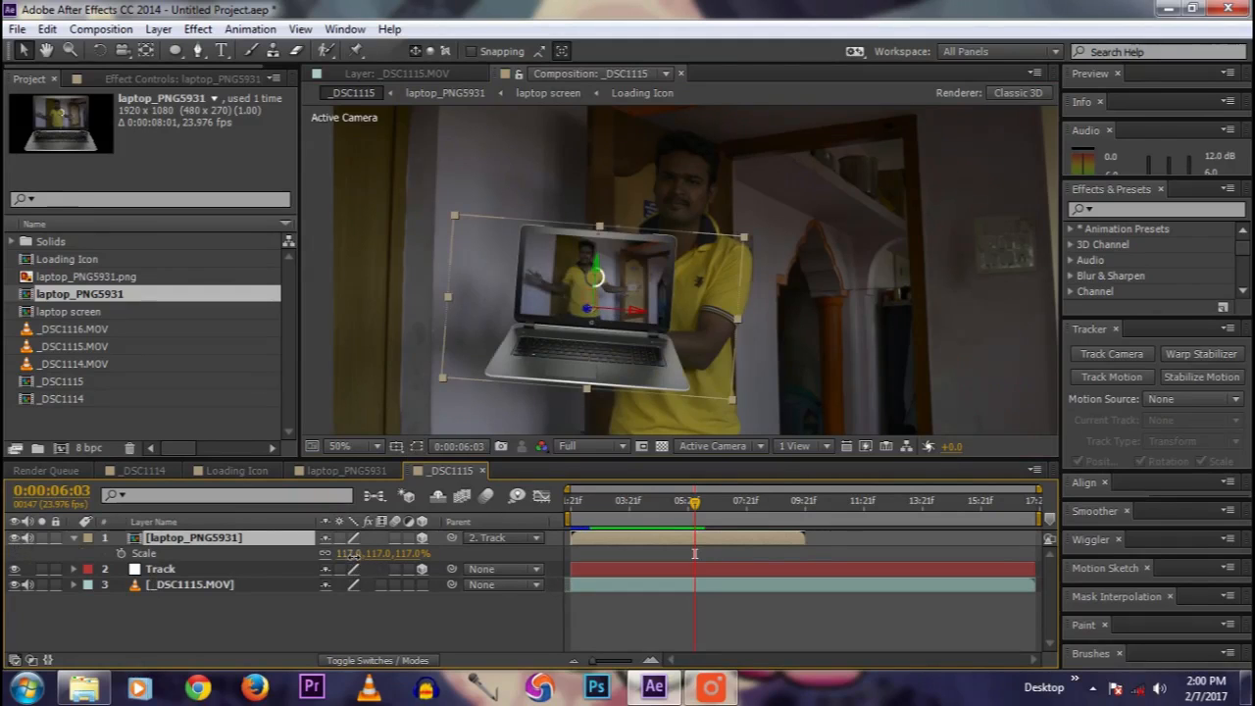
click(357, 619)
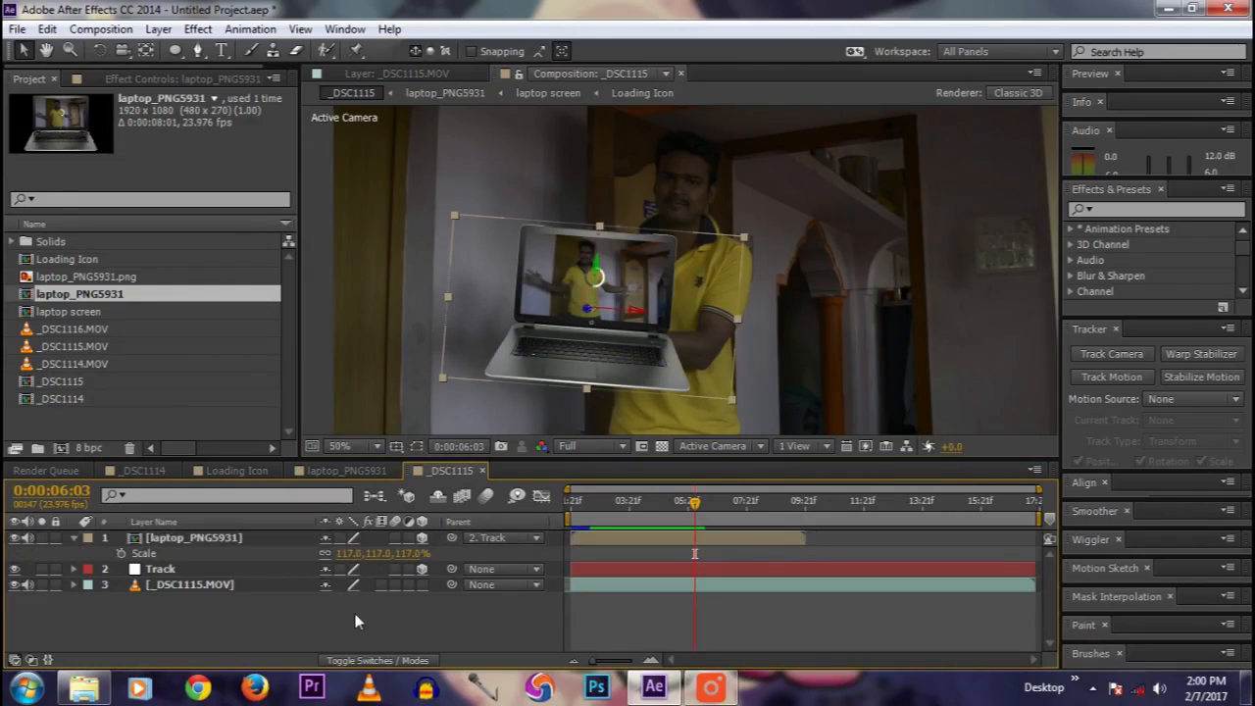
click(121, 553)
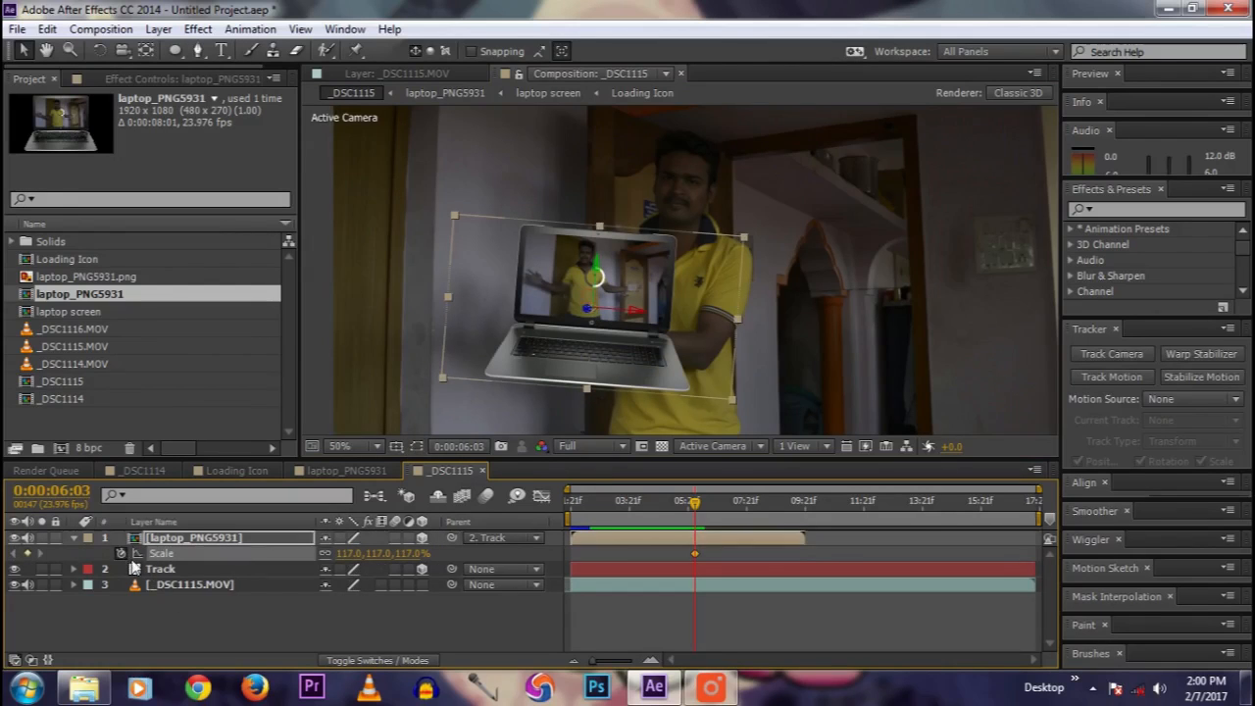
drag(353, 554, 333, 555)
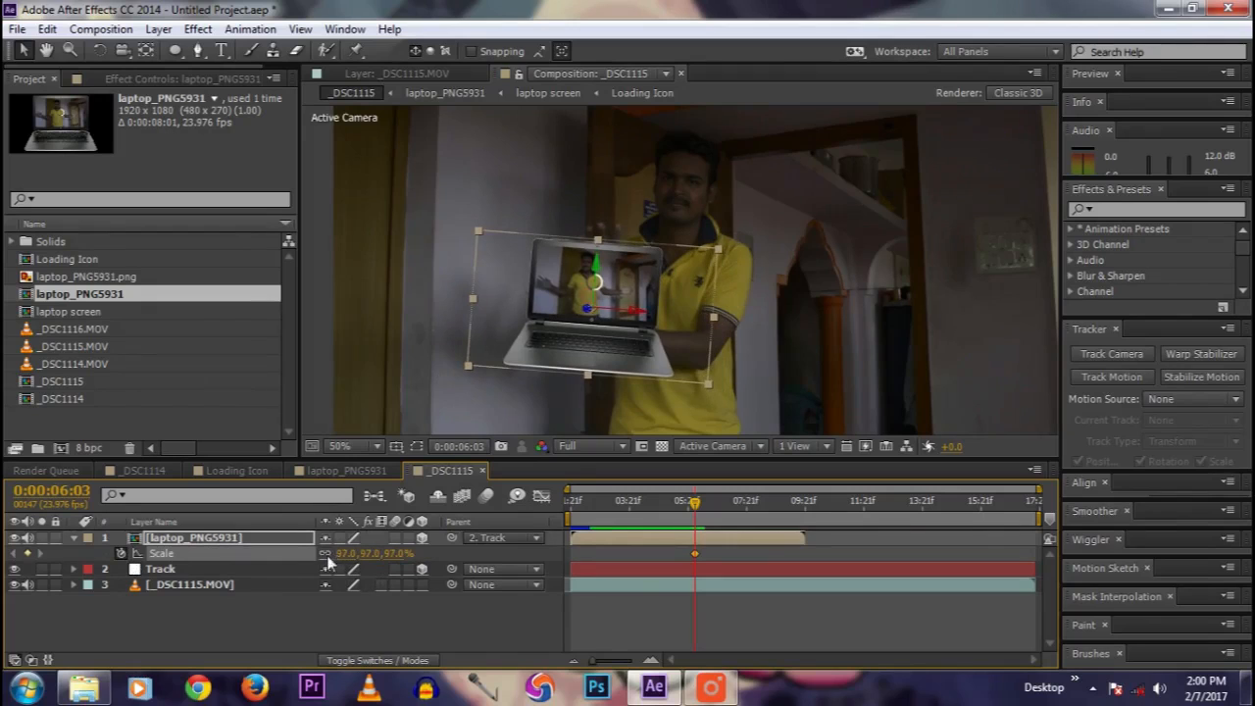
click(339, 639)
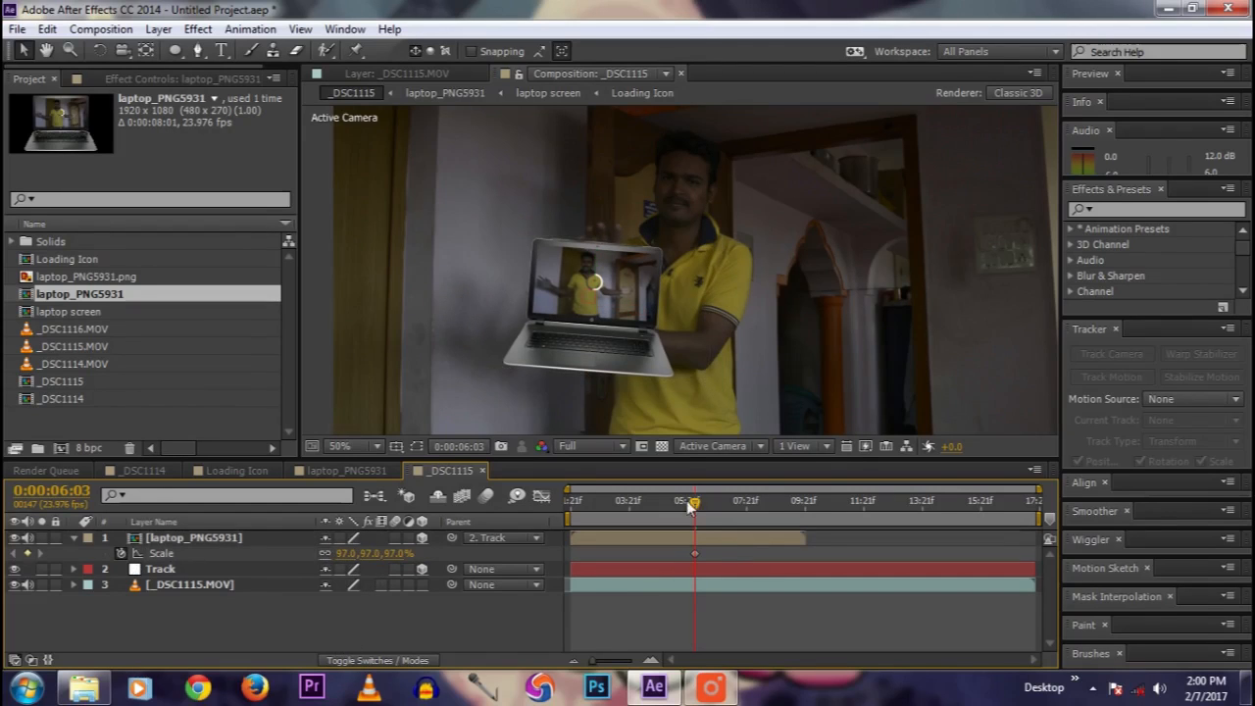
Step: Add a Scale keyframe of 121% at 0:00:01:21 to the laptop_PNG5931 layer
drag(693, 508, 578, 507)
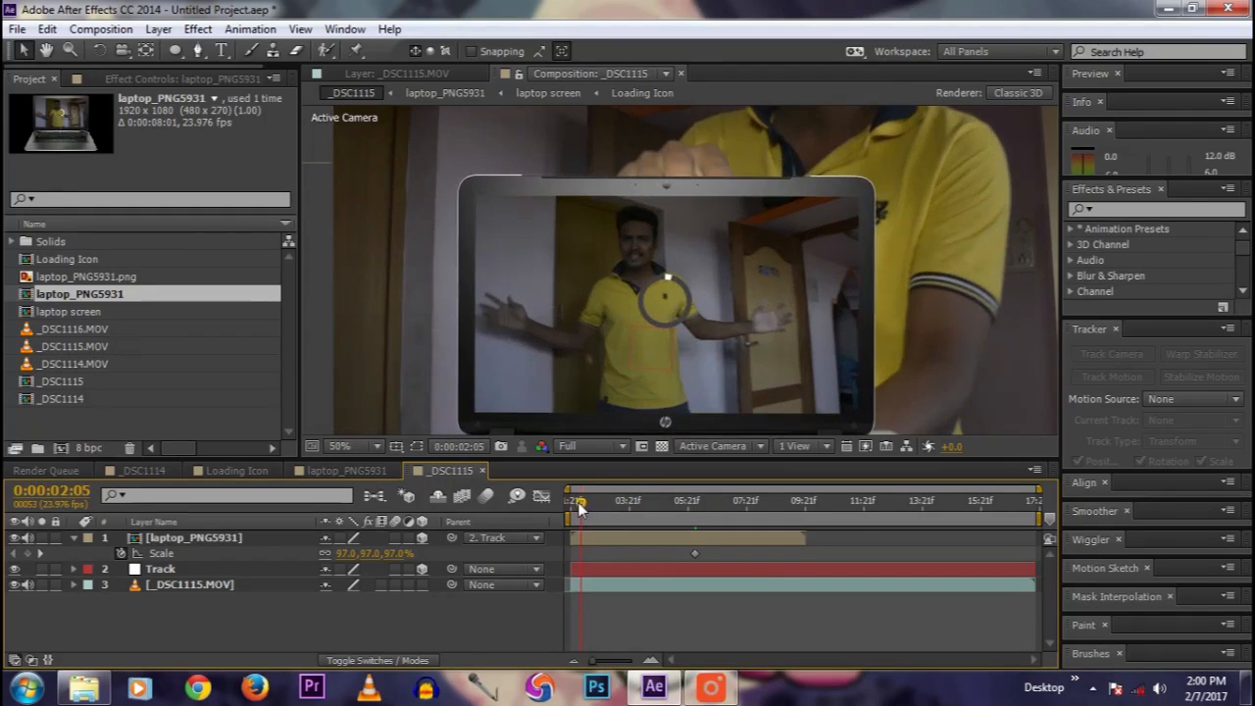
drag(579, 506, 566, 507)
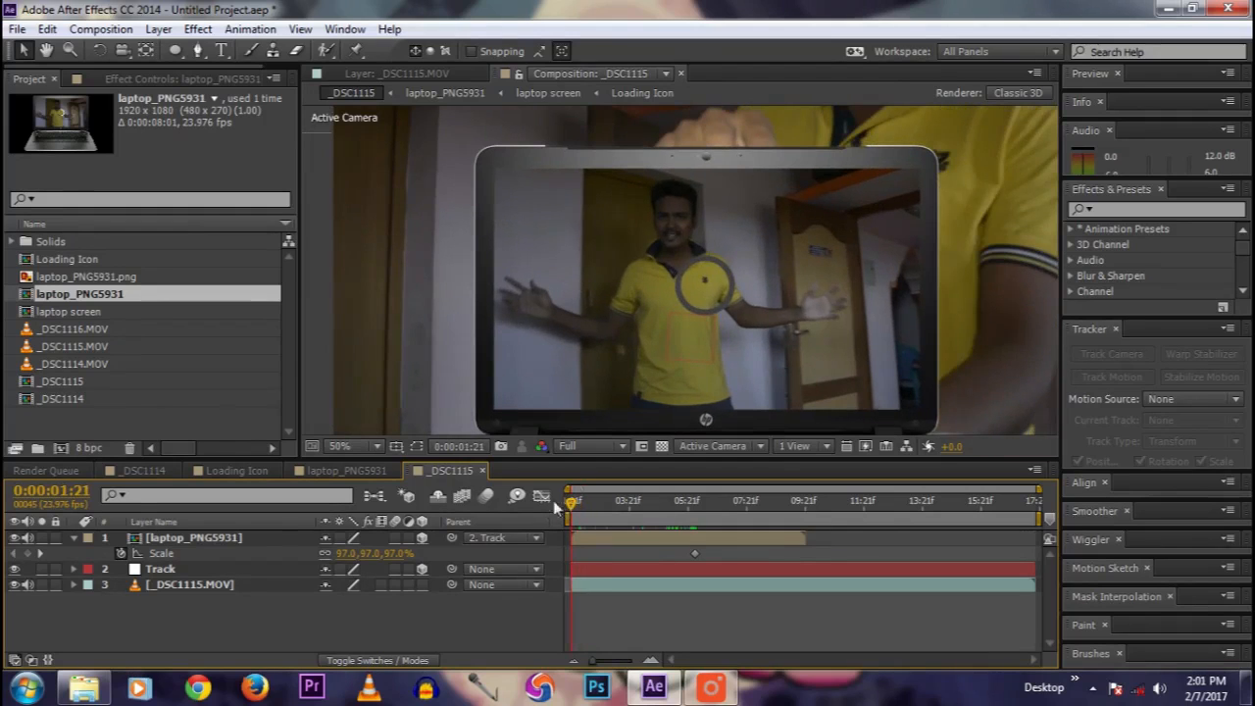
scroll(696, 336, down, 2)
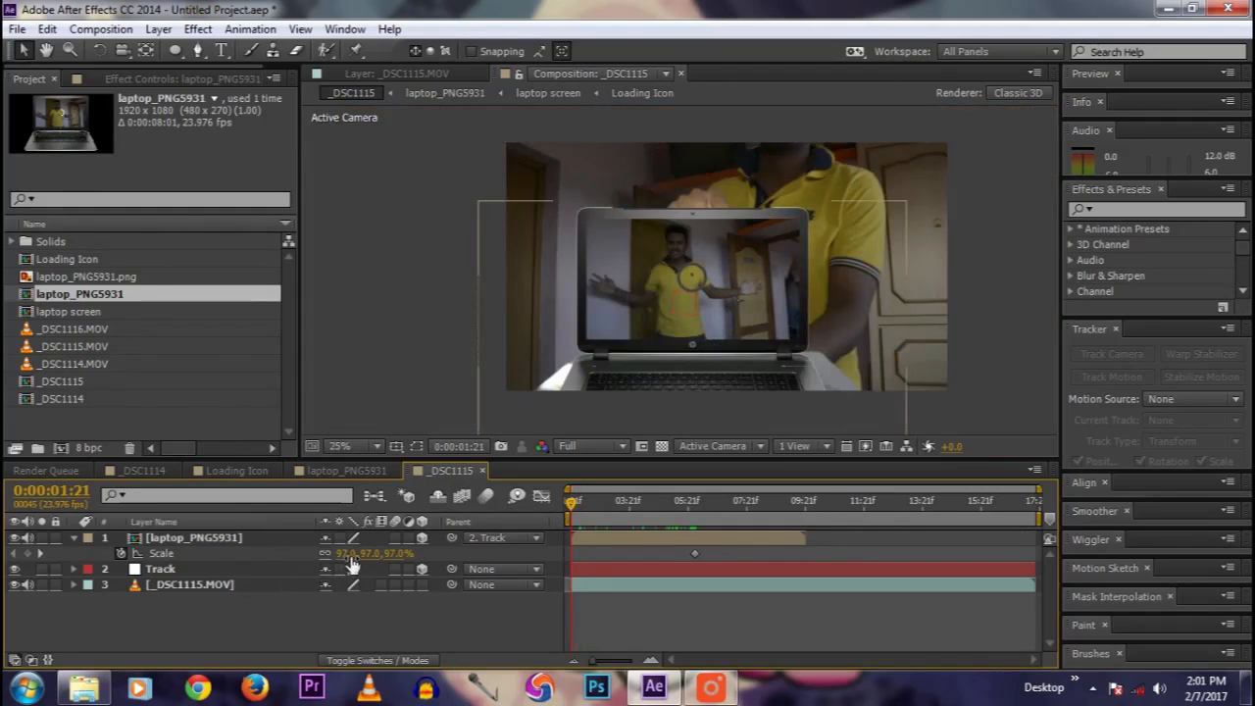
drag(347, 555, 368, 555)
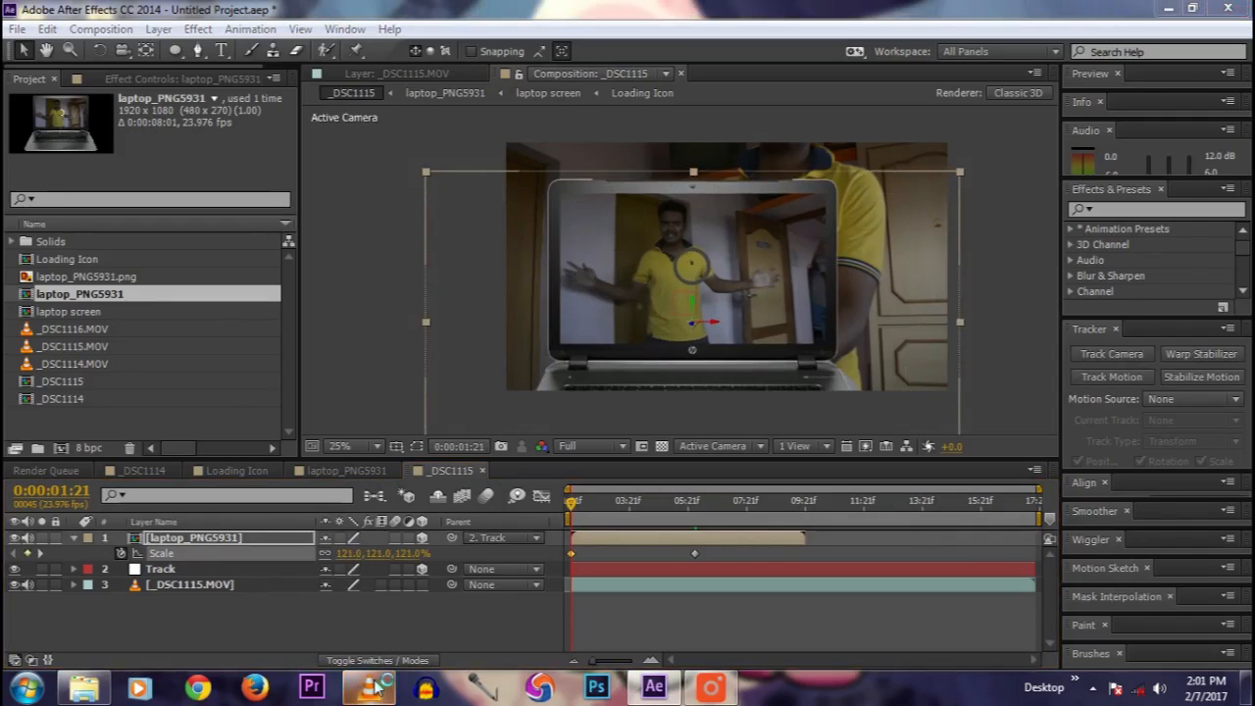
click(467, 630)
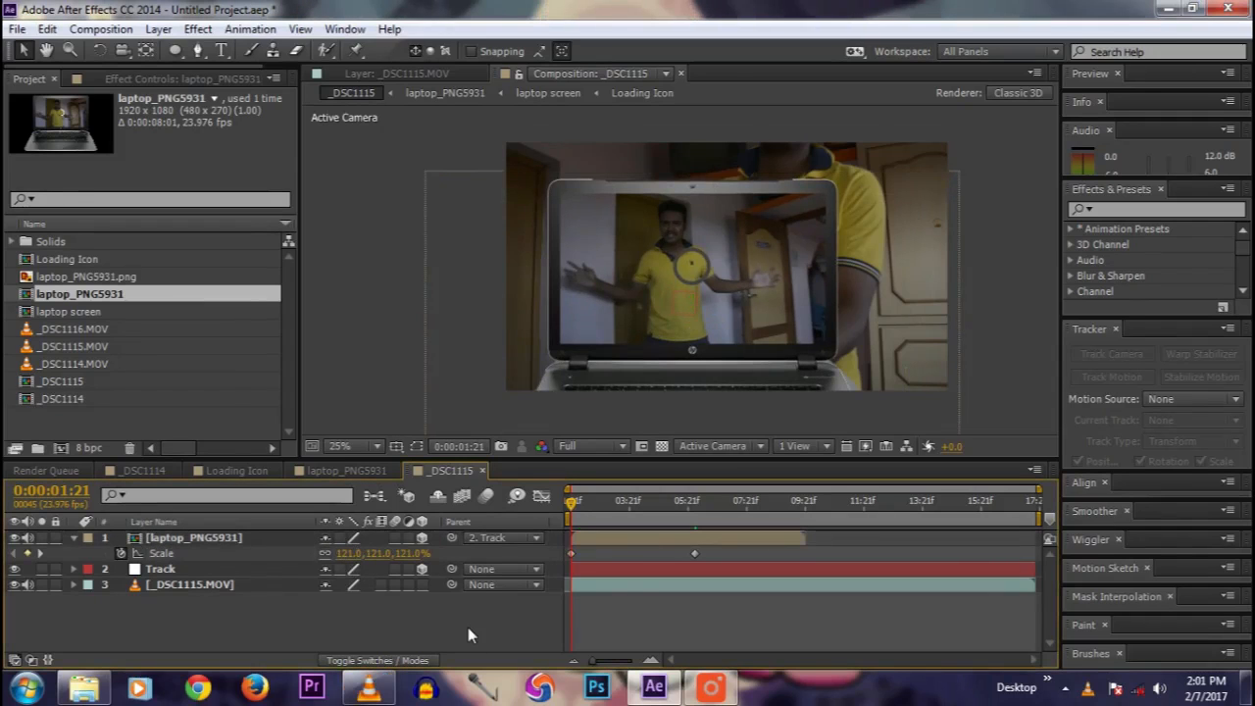
Step: Preview the laptop's scale animation against the tracked newspaper motion
key(space)
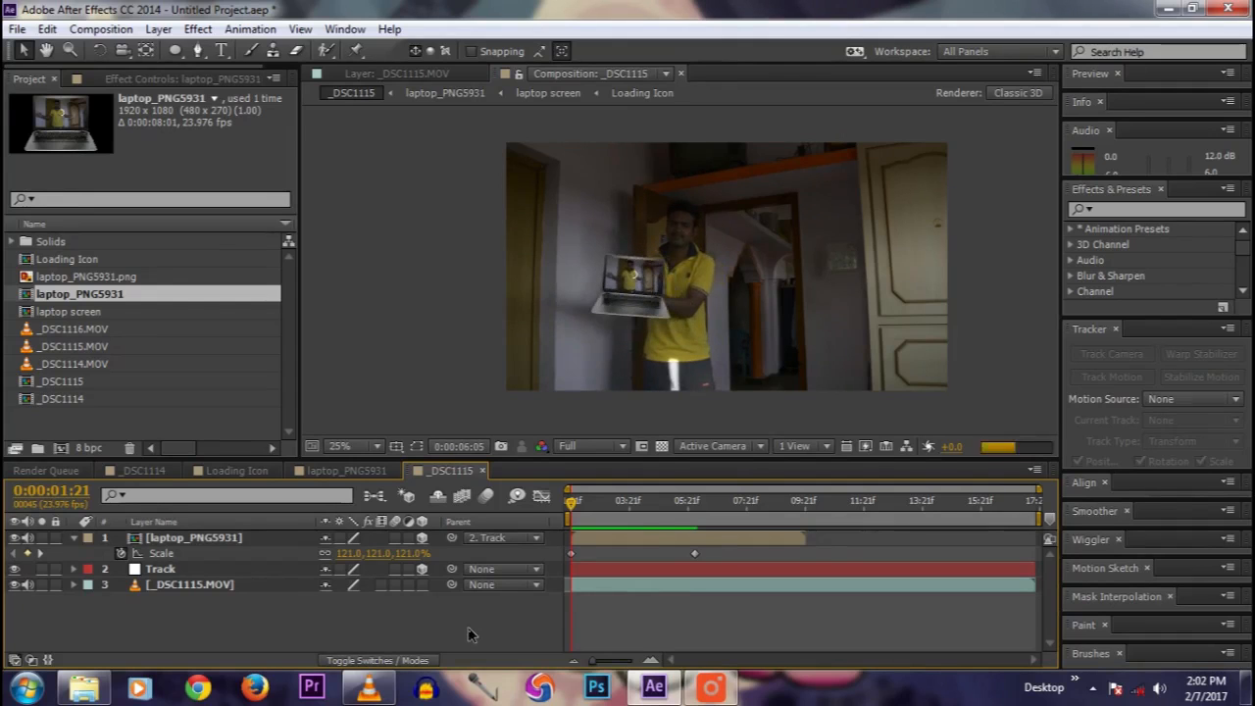
key(space)
key(space)
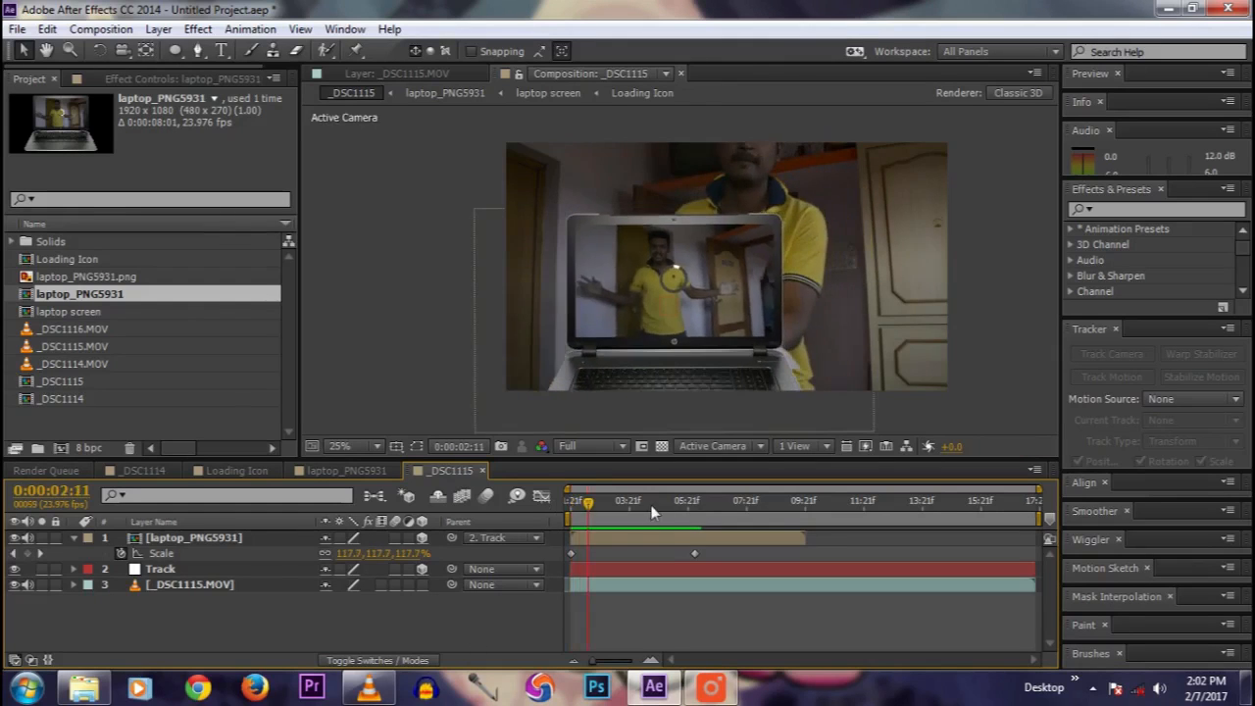
Step: Split the laptop_PNG5931 layer at 0:00:06:03
drag(585, 505, 698, 504)
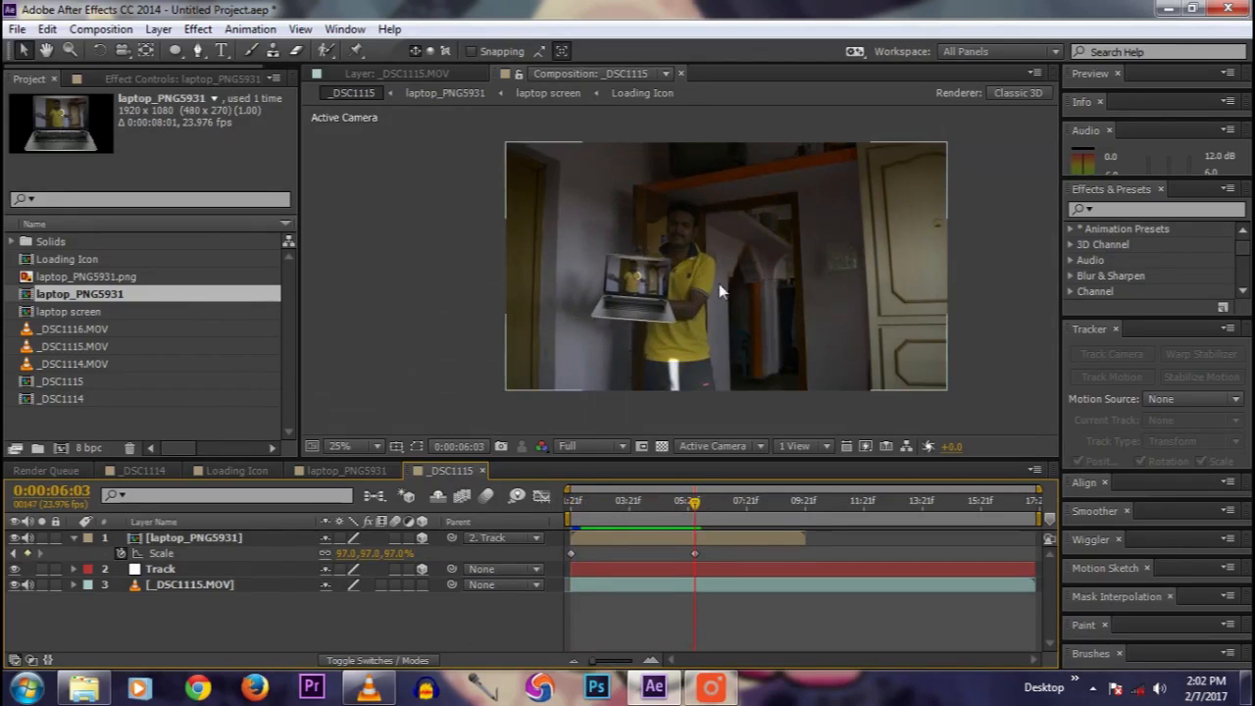
click(671, 534)
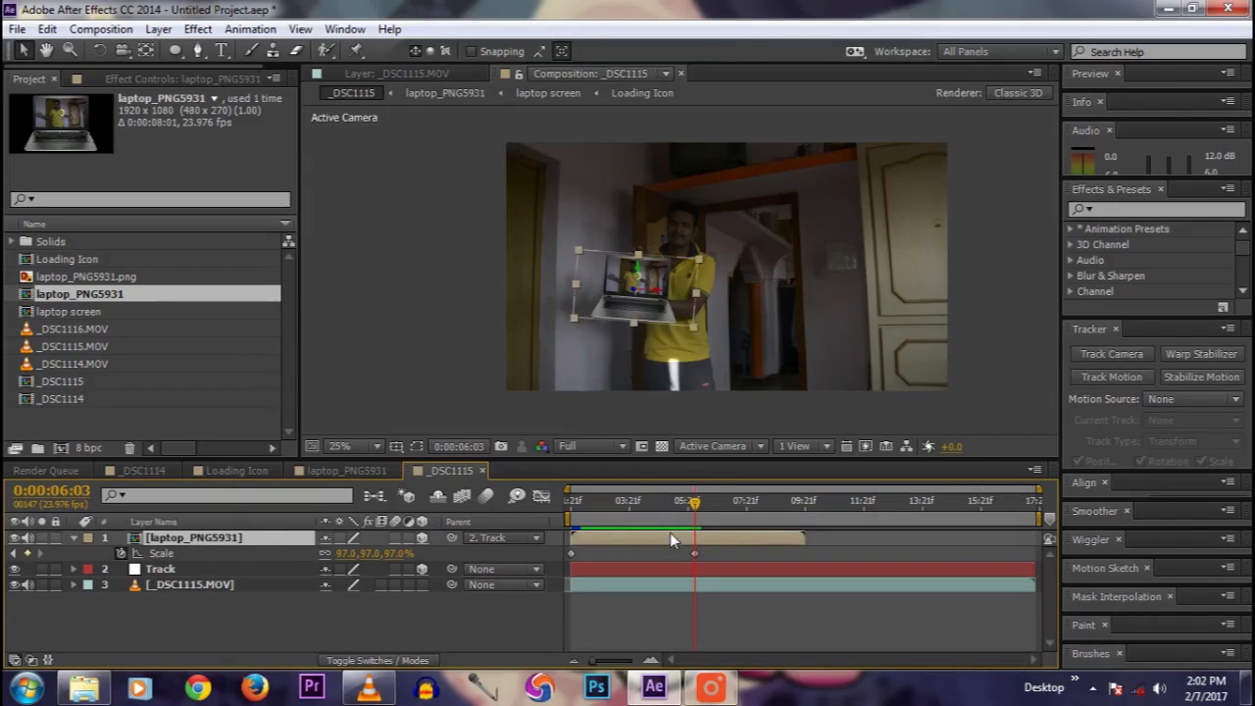
key(ctrl+d)
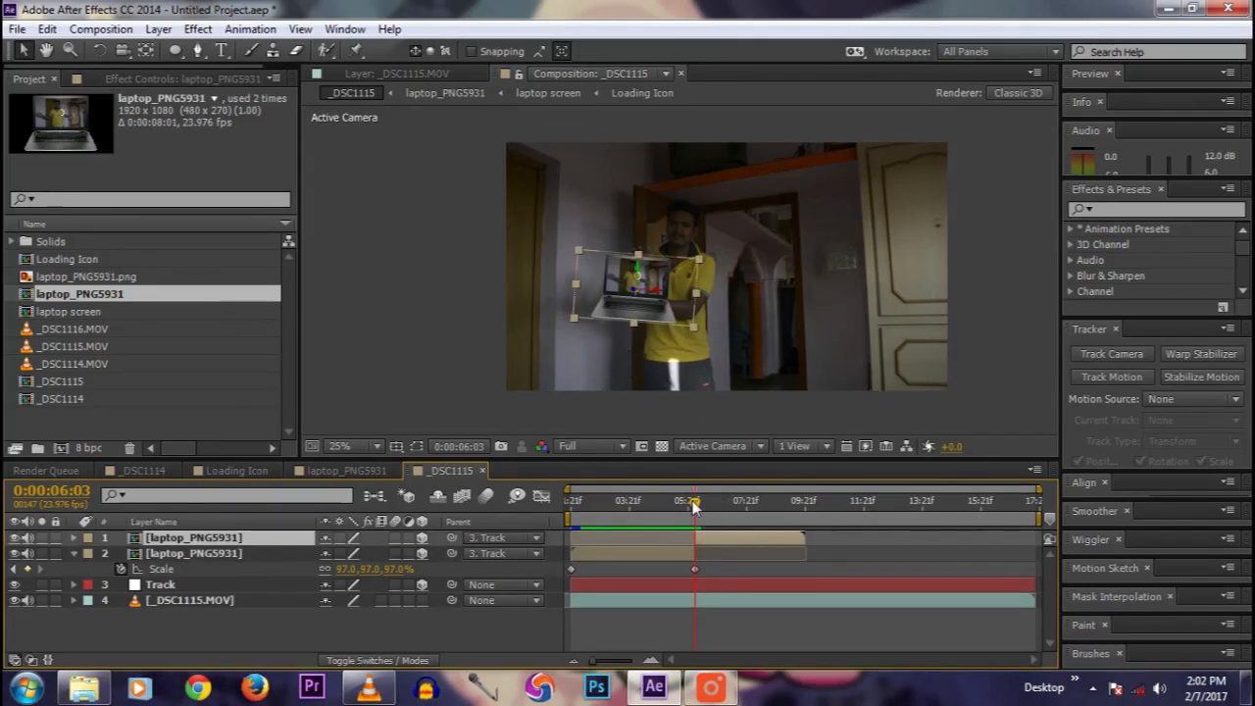
drag(695, 504, 694, 504)
key(.)
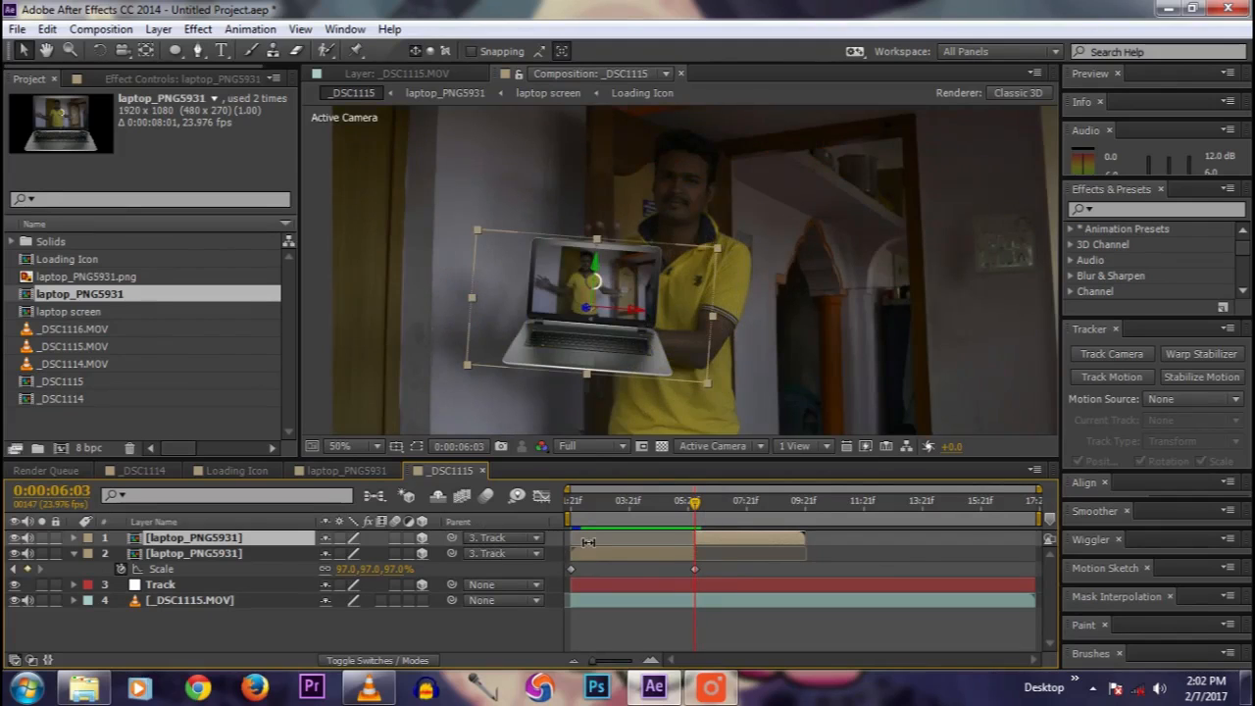
Step: Set the parent of the laptop_PNG5931 segment starting at 0:00:06:03 to None
click(496, 538)
click(518, 560)
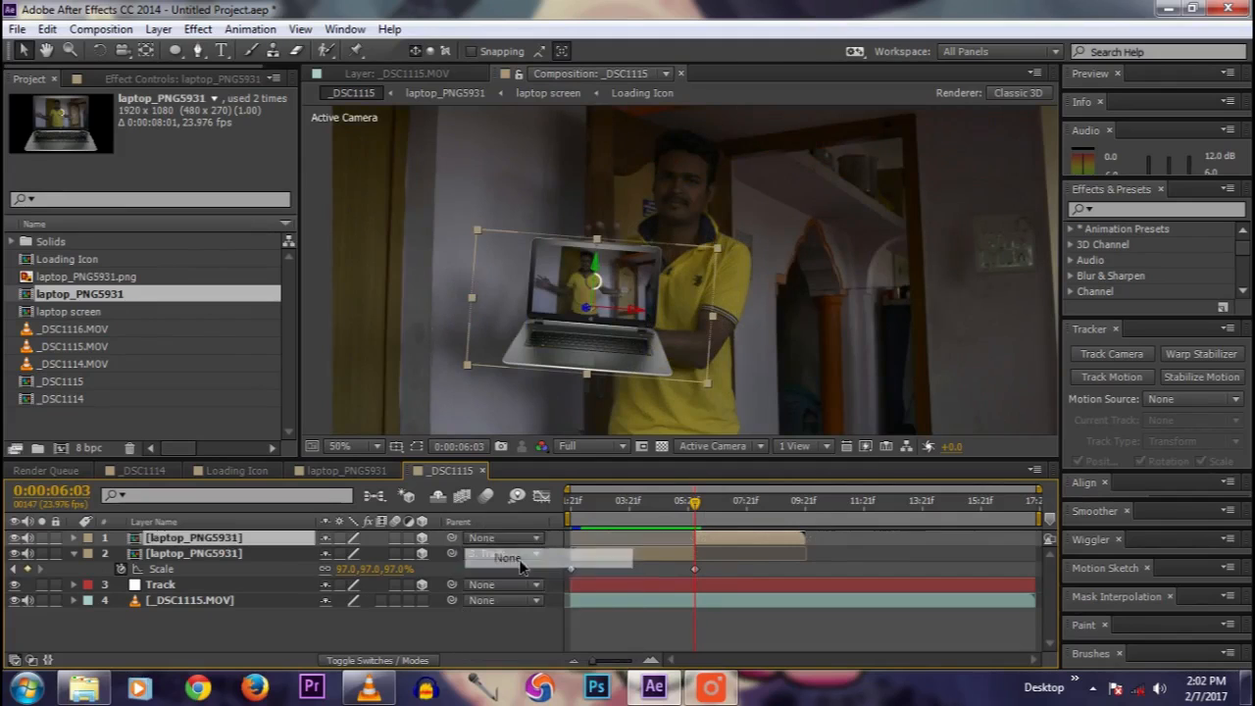
click(470, 631)
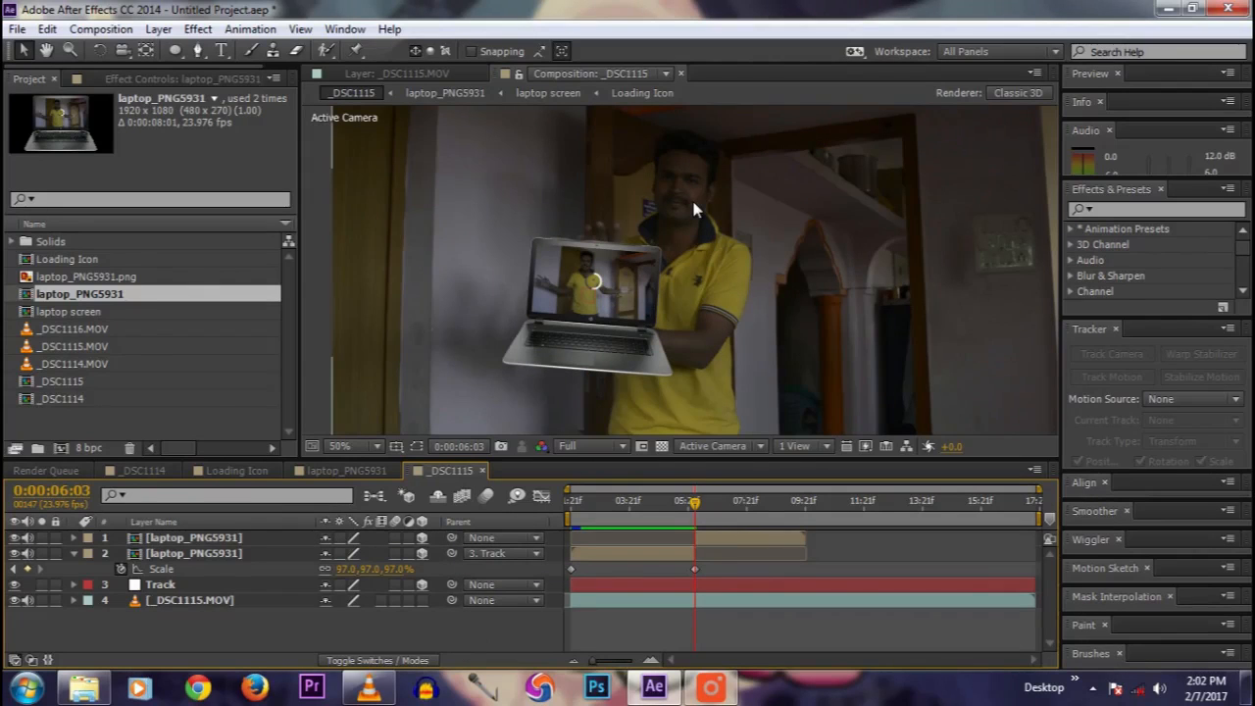
Step: Draw a four-point Pen tool mask around the laptop's display on the unparented laptop_PNG5931 layer, excluding the keyboard base
click(211, 538)
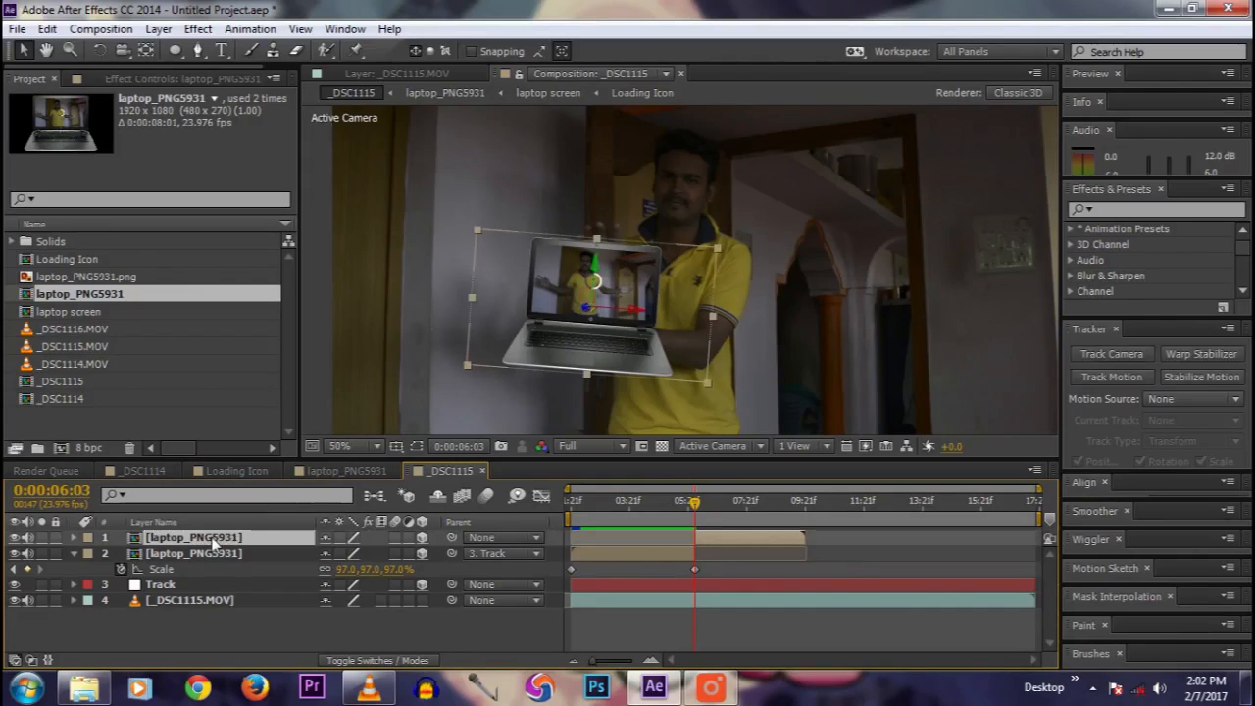
scroll(592, 325, up, 1)
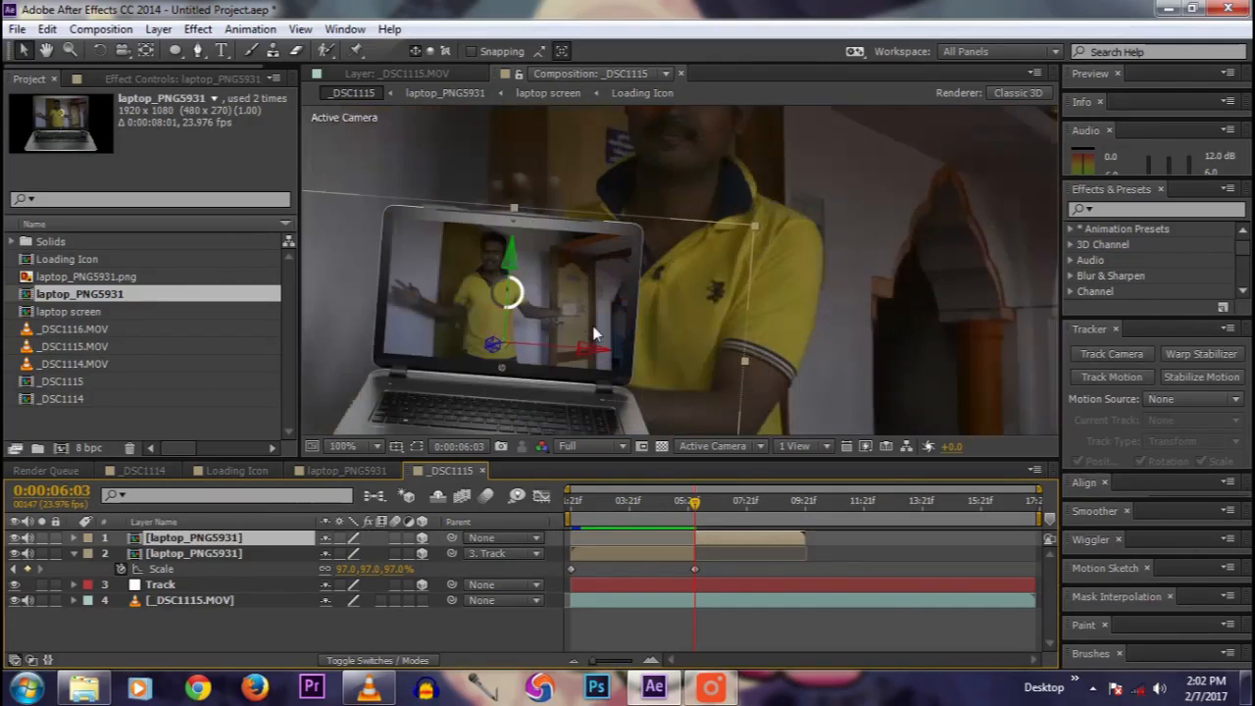
drag(457, 329, 623, 286)
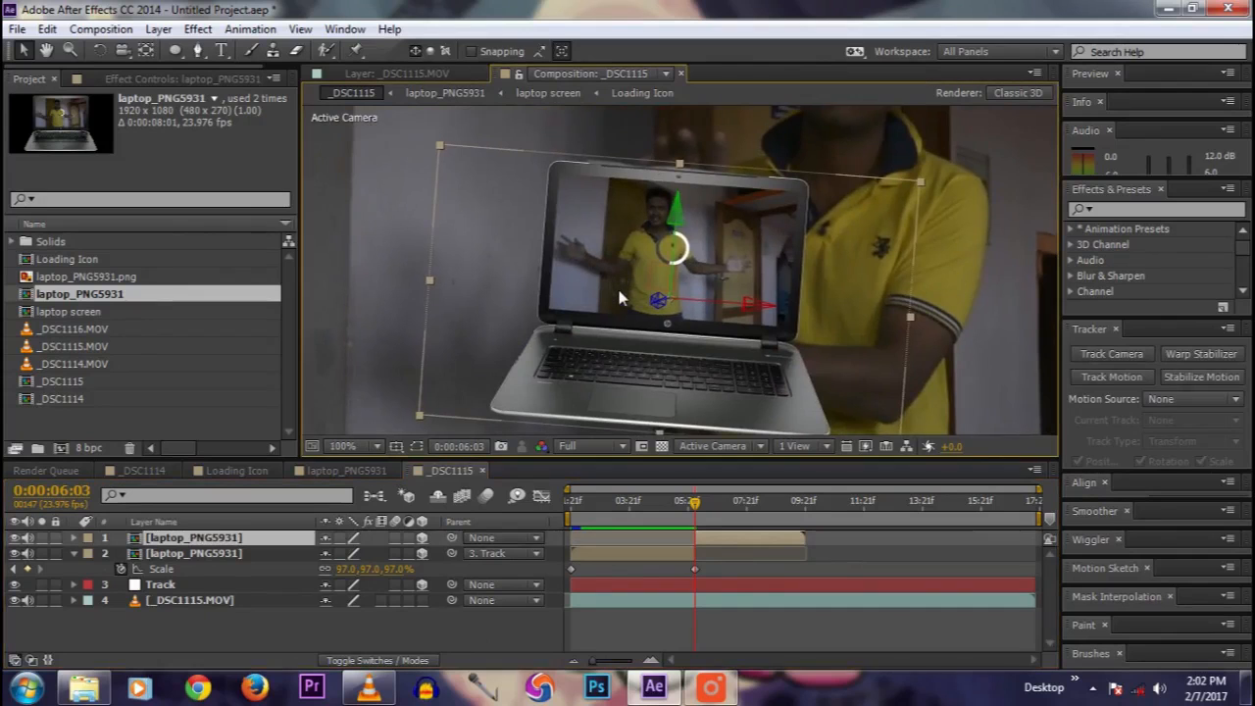
scroll(620, 299, down, 1)
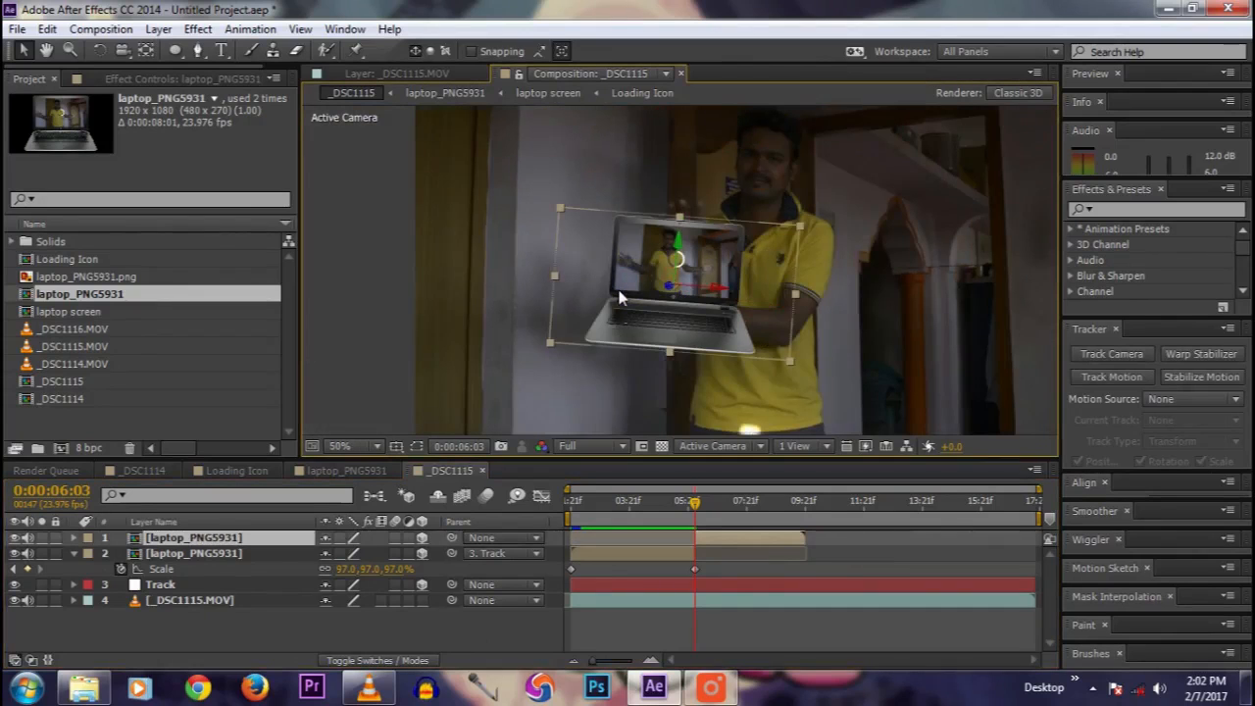
scroll(619, 298, up, 1)
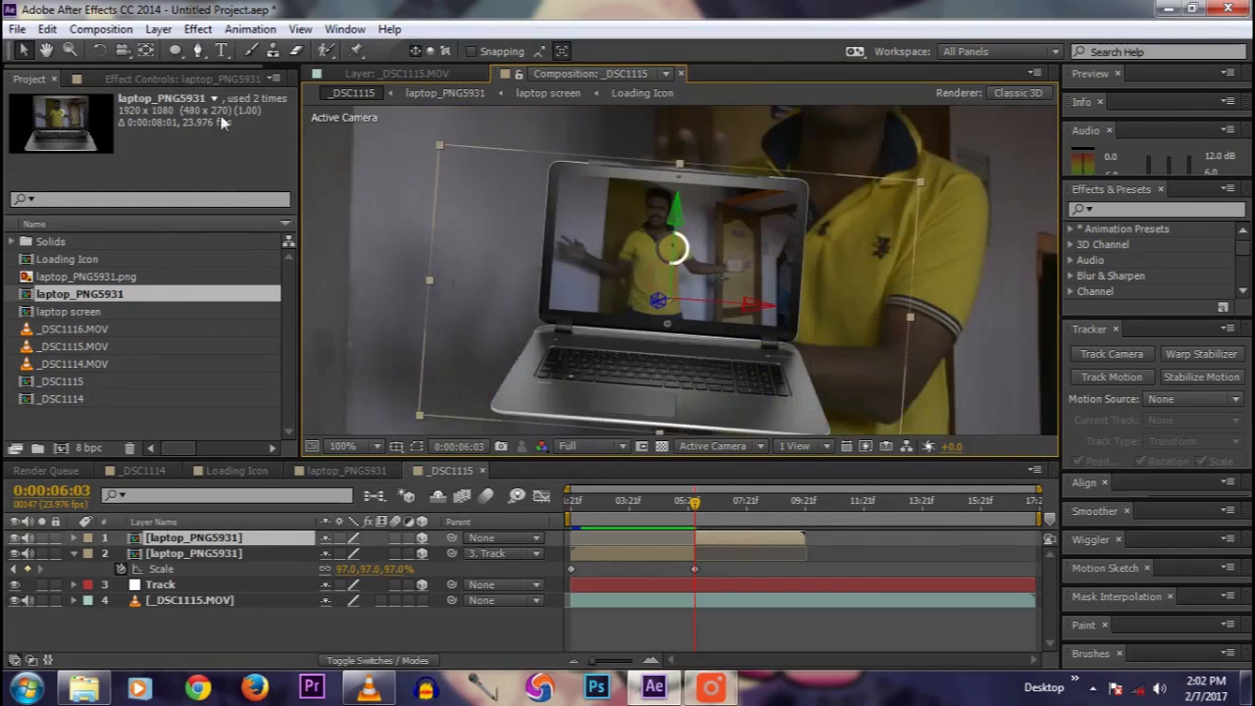
click(197, 50)
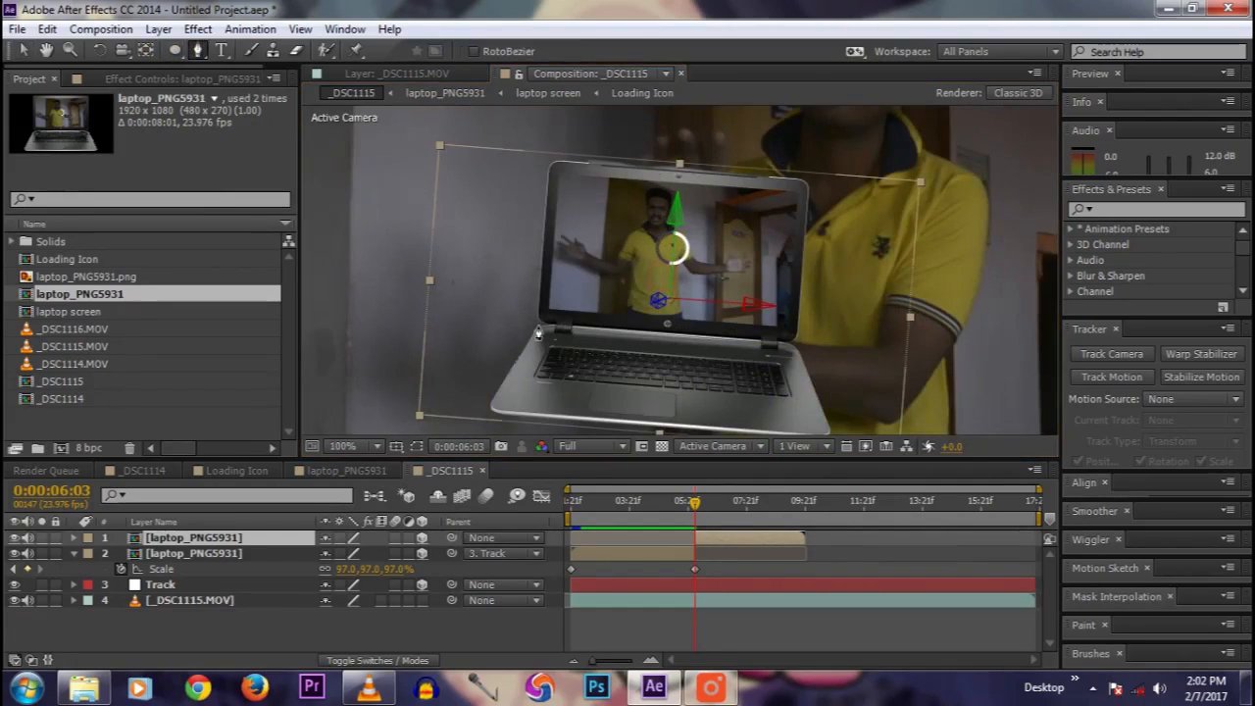
click(530, 323)
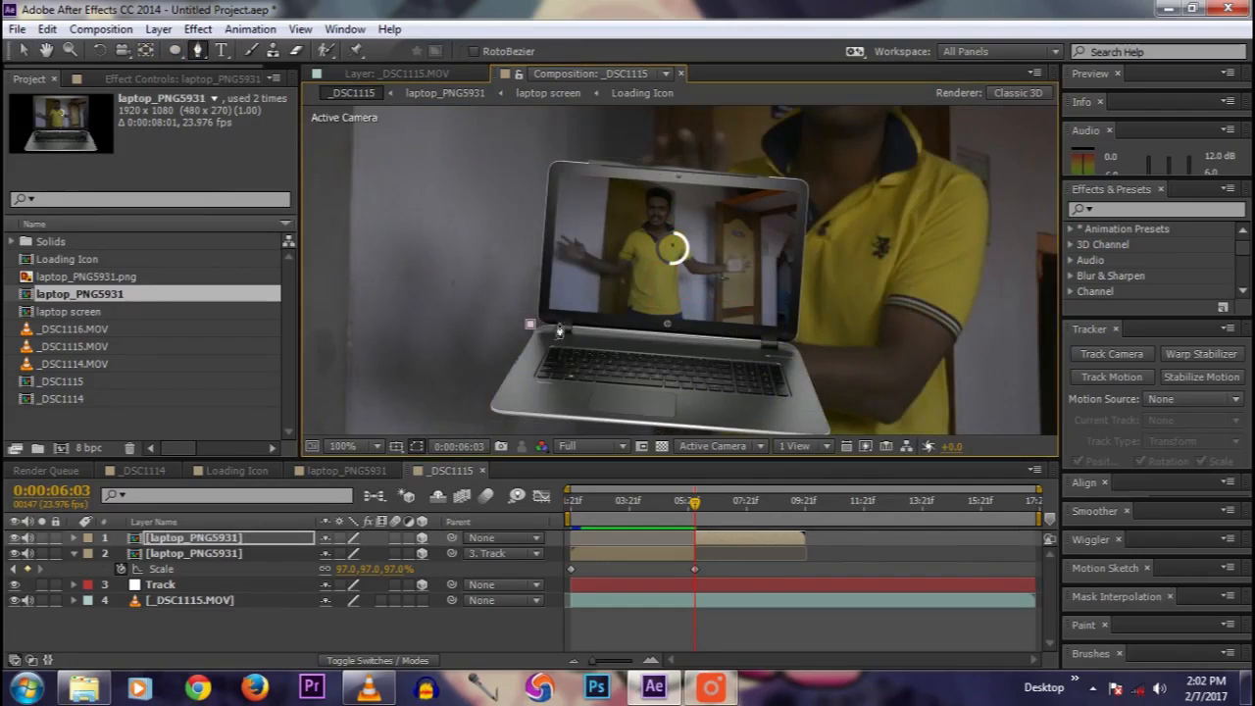
click(800, 346)
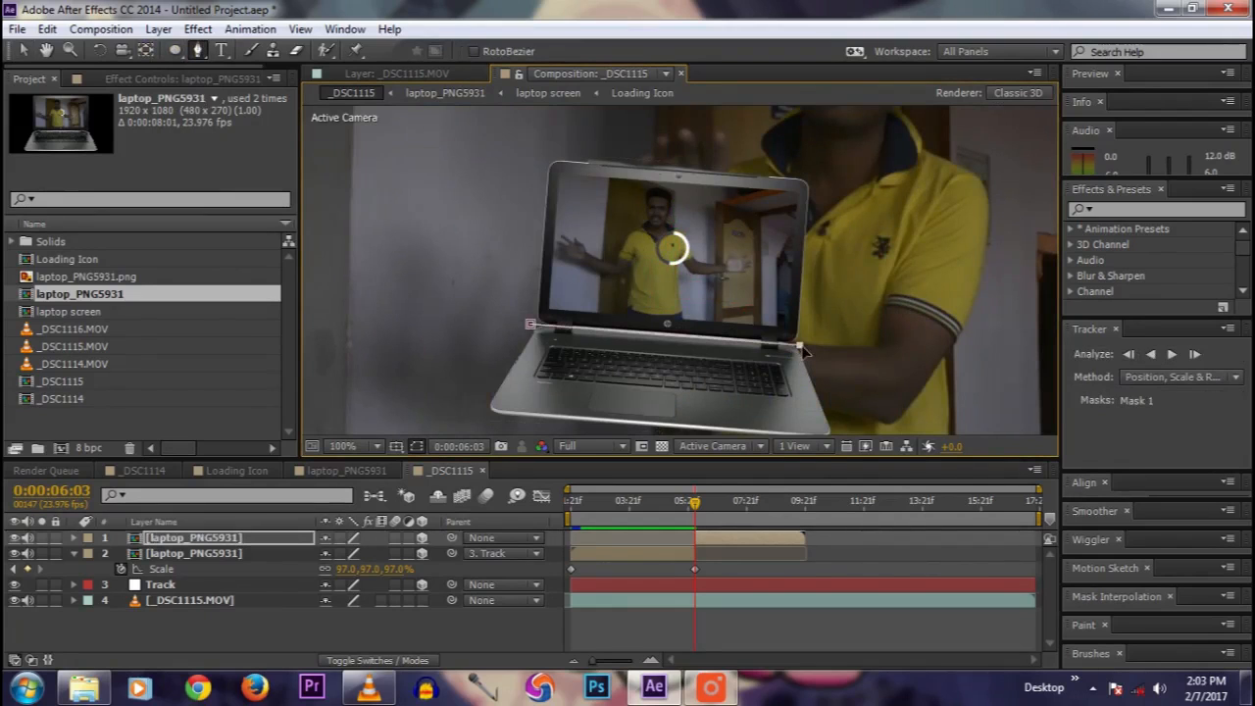
click(822, 167)
click(535, 145)
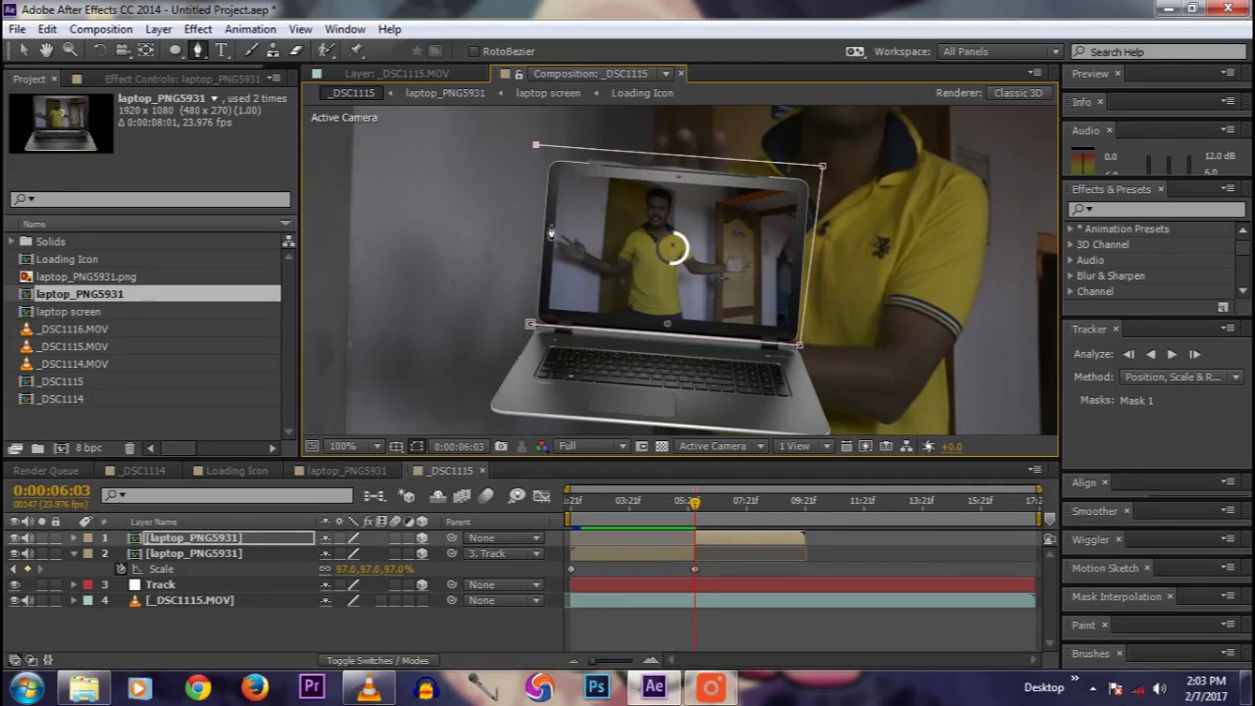
click(530, 325)
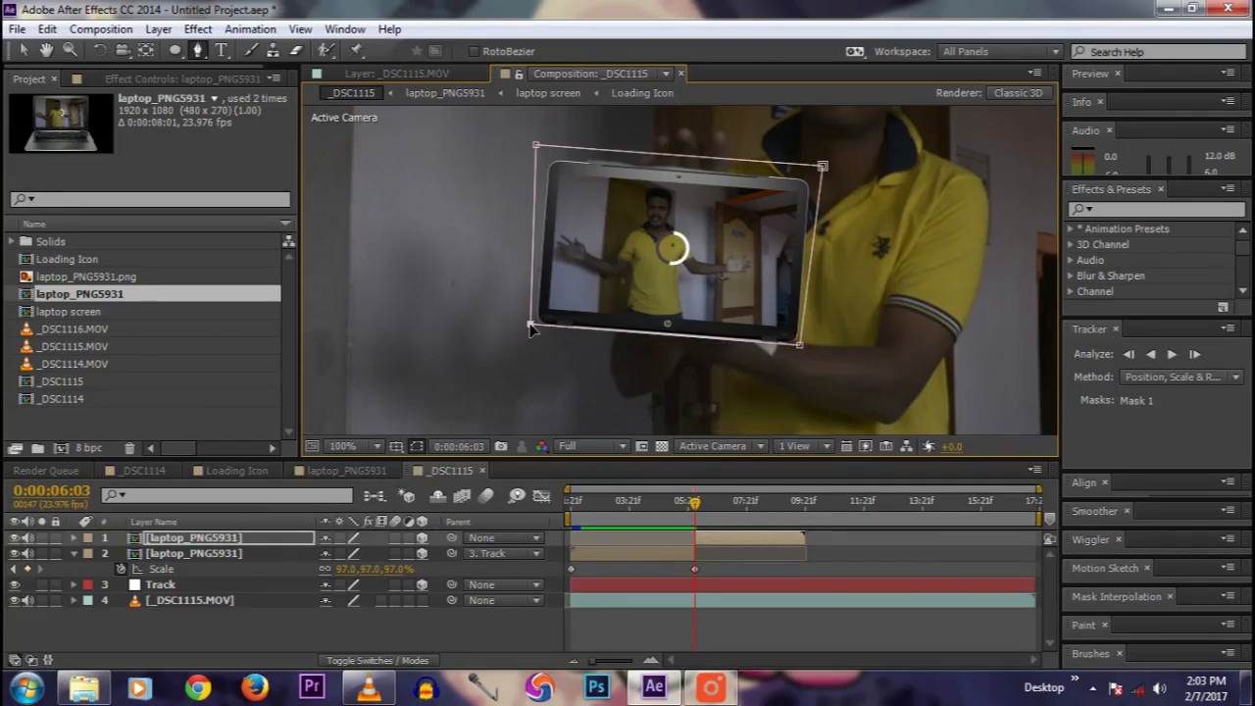
Step: Rename the masked laptop_PNG5931 layer as screen
click(214, 540)
right_click(214, 544)
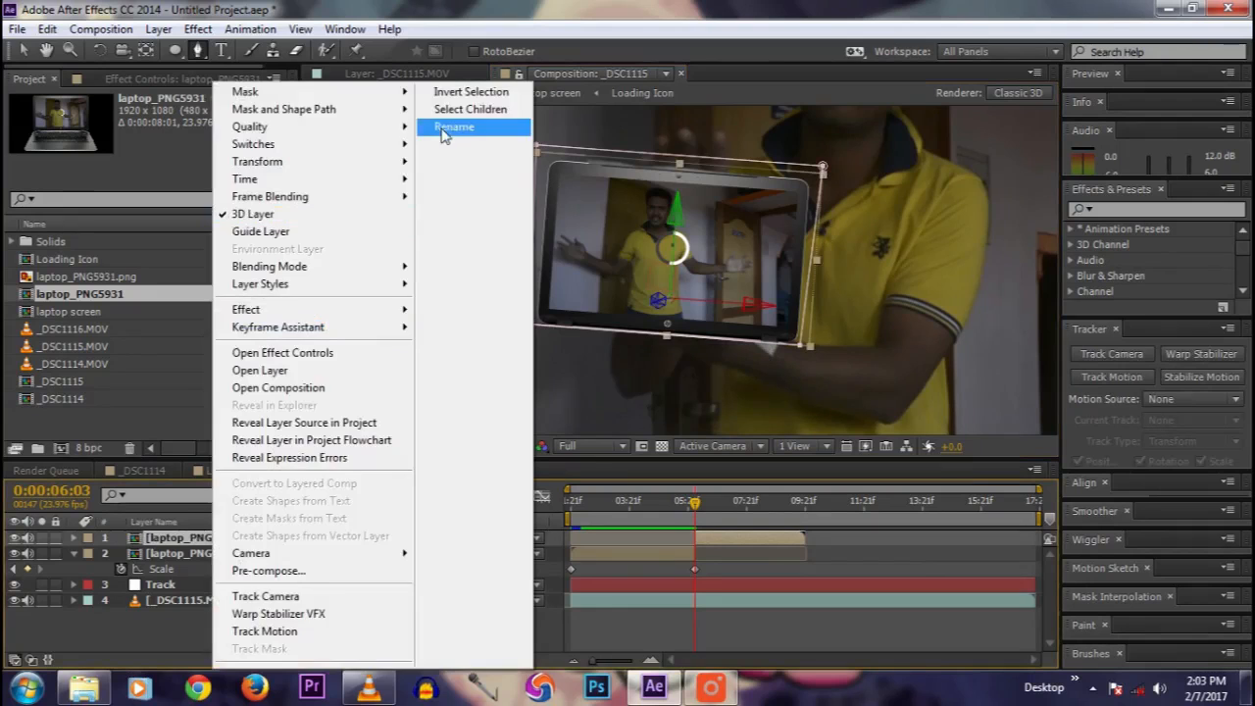
click(446, 128)
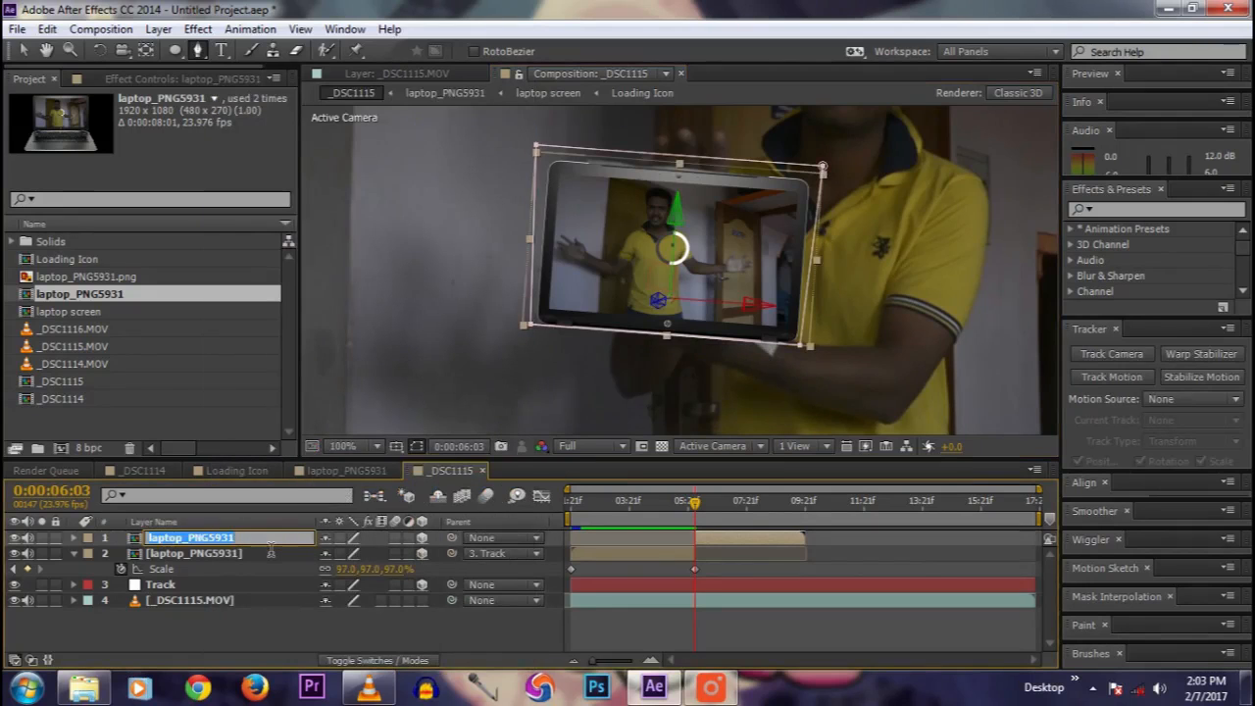
text(screen)
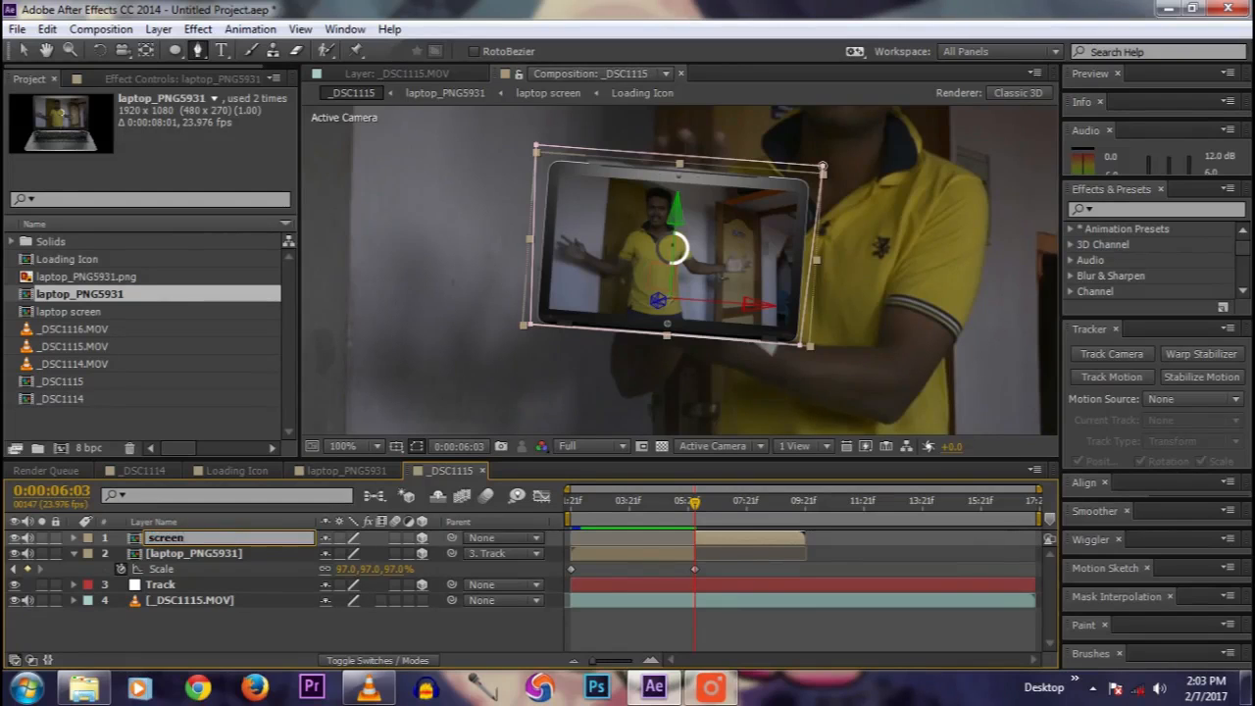
click(197, 634)
Step: Duplicate the screen layer
click(182, 539)
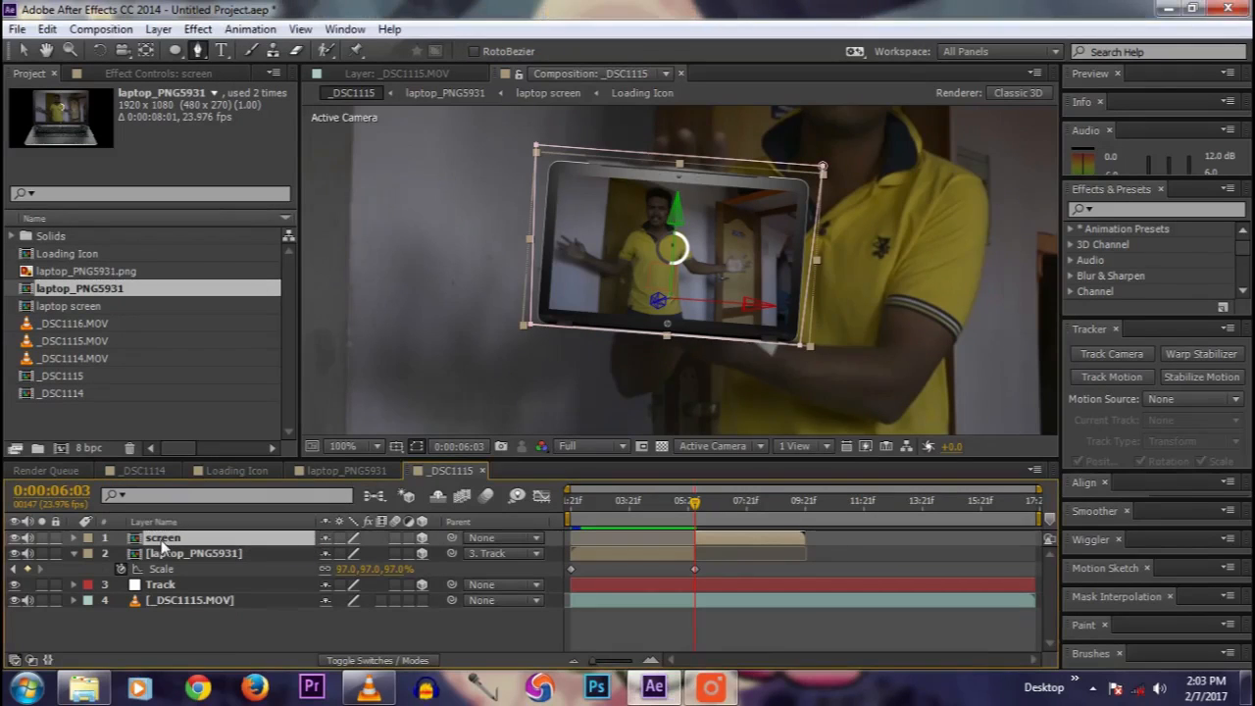
click(47, 29)
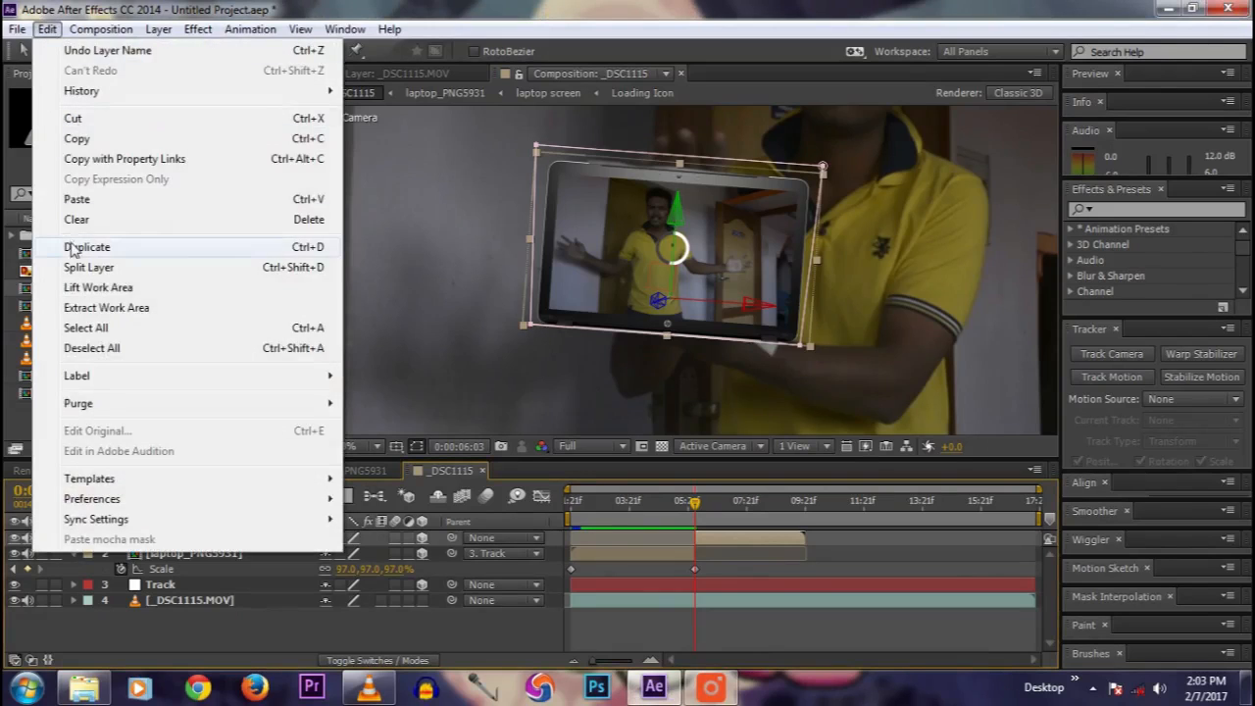
click(72, 247)
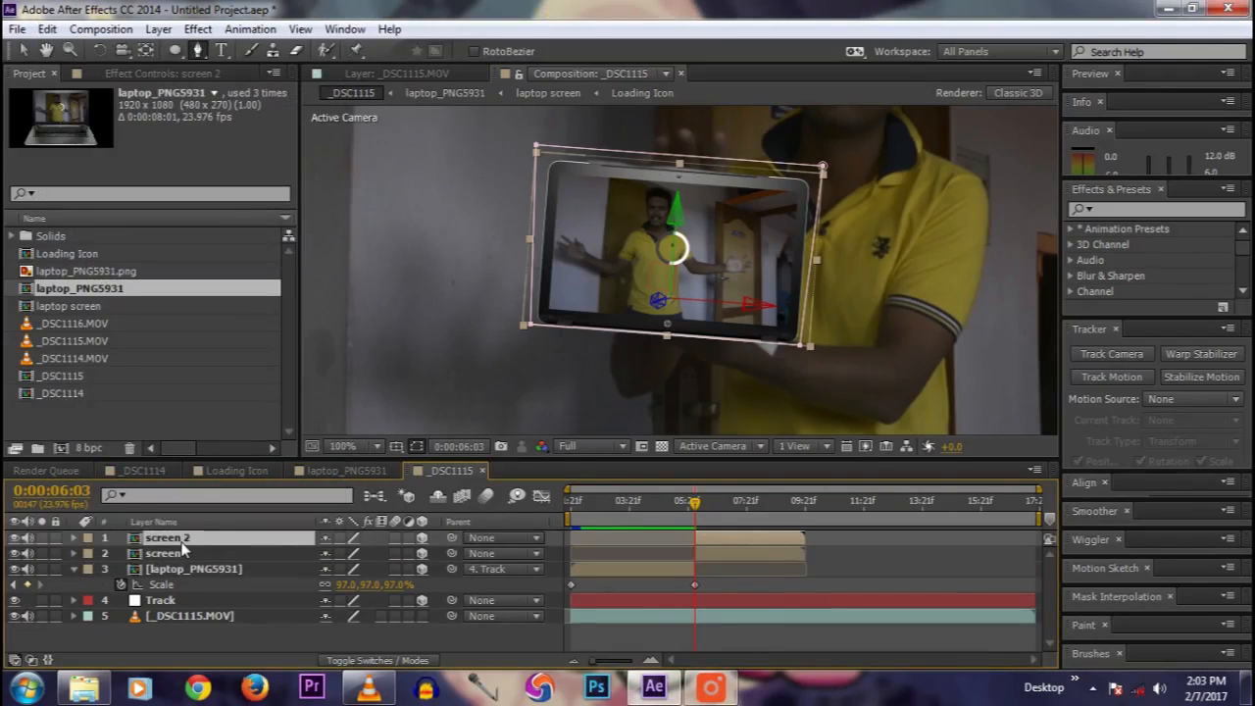
Step: Solo the screen 2 layer, reshape its mask to enclose only the laptop's keyboard base, and turn solo off
click(41, 539)
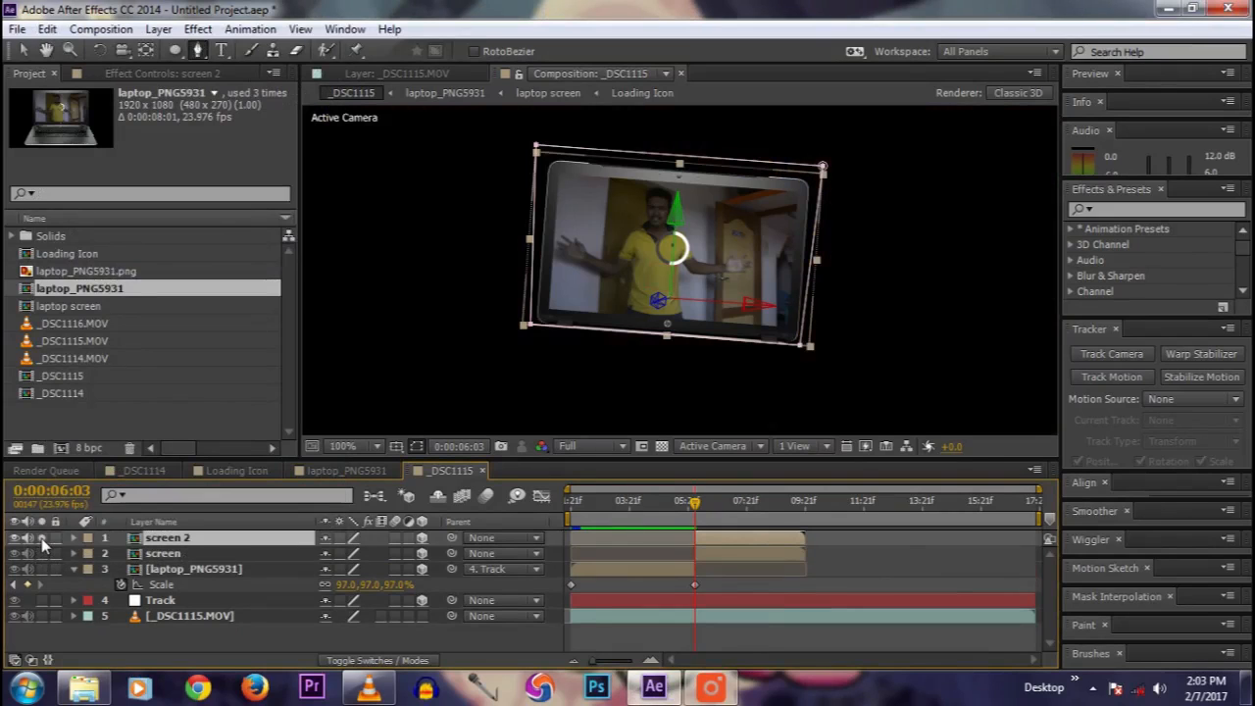
click(21, 50)
drag(627, 157, 601, 422)
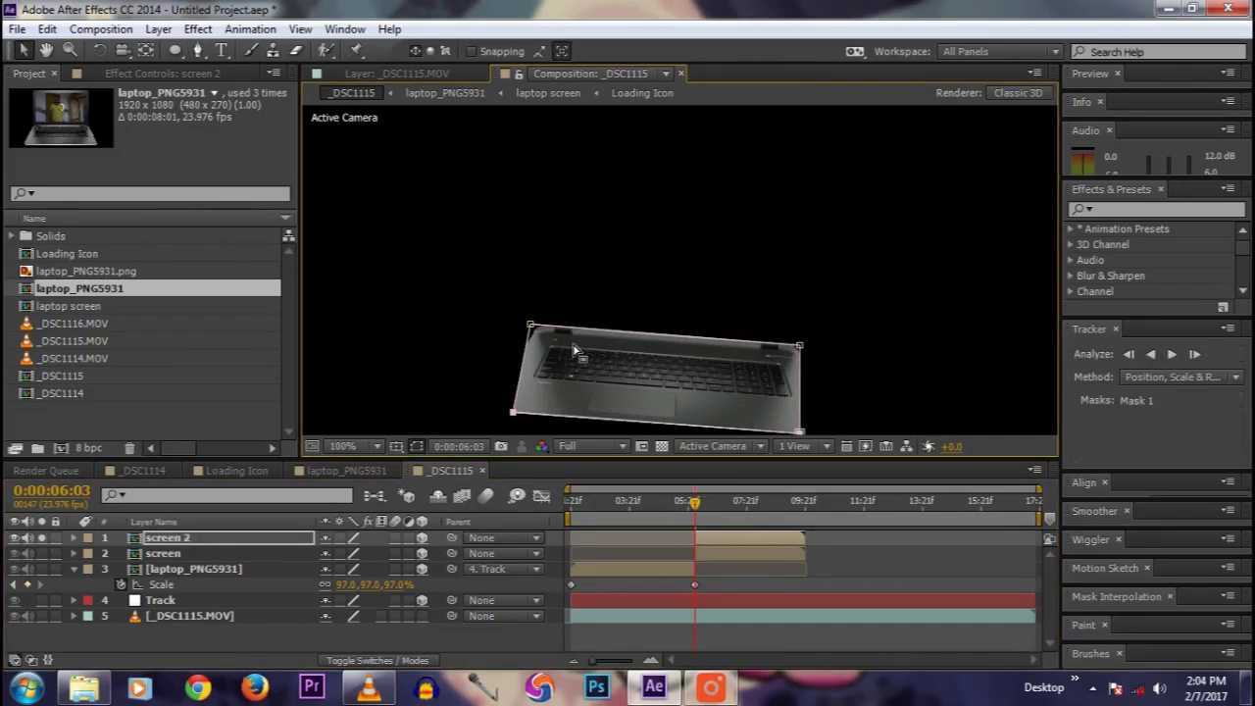
drag(575, 351, 572, 273)
drag(507, 338, 468, 349)
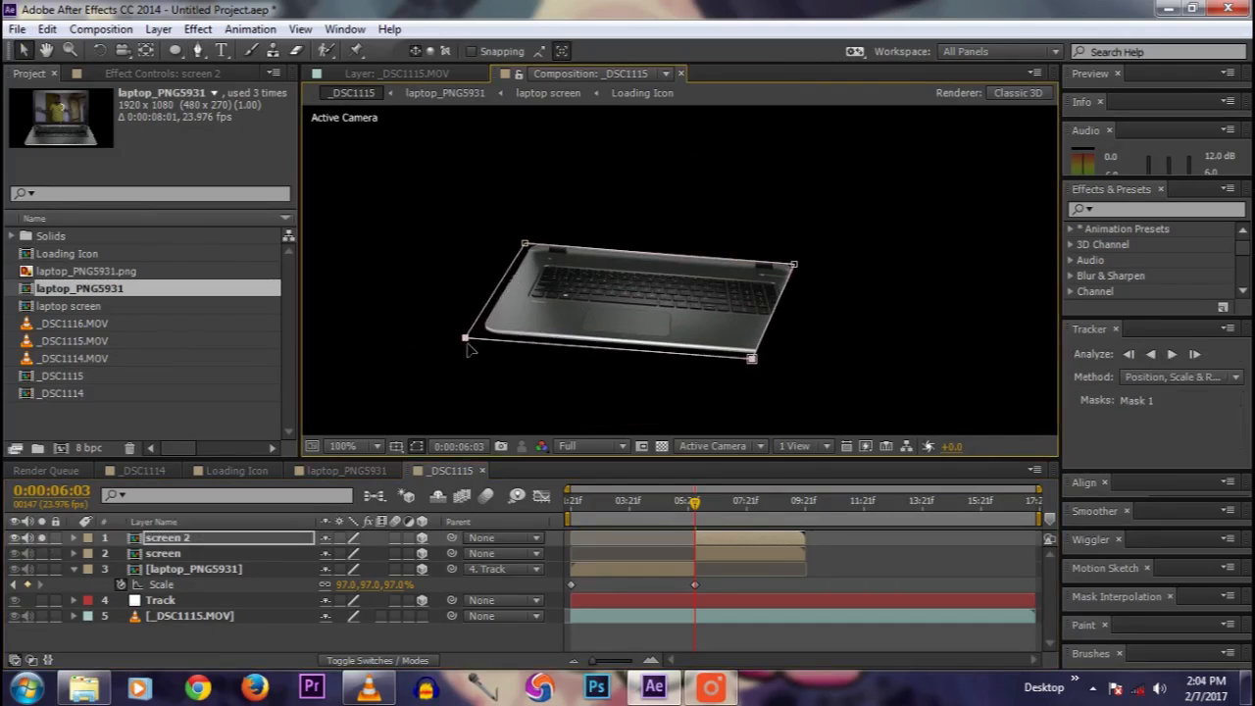
drag(751, 357, 849, 372)
click(848, 368)
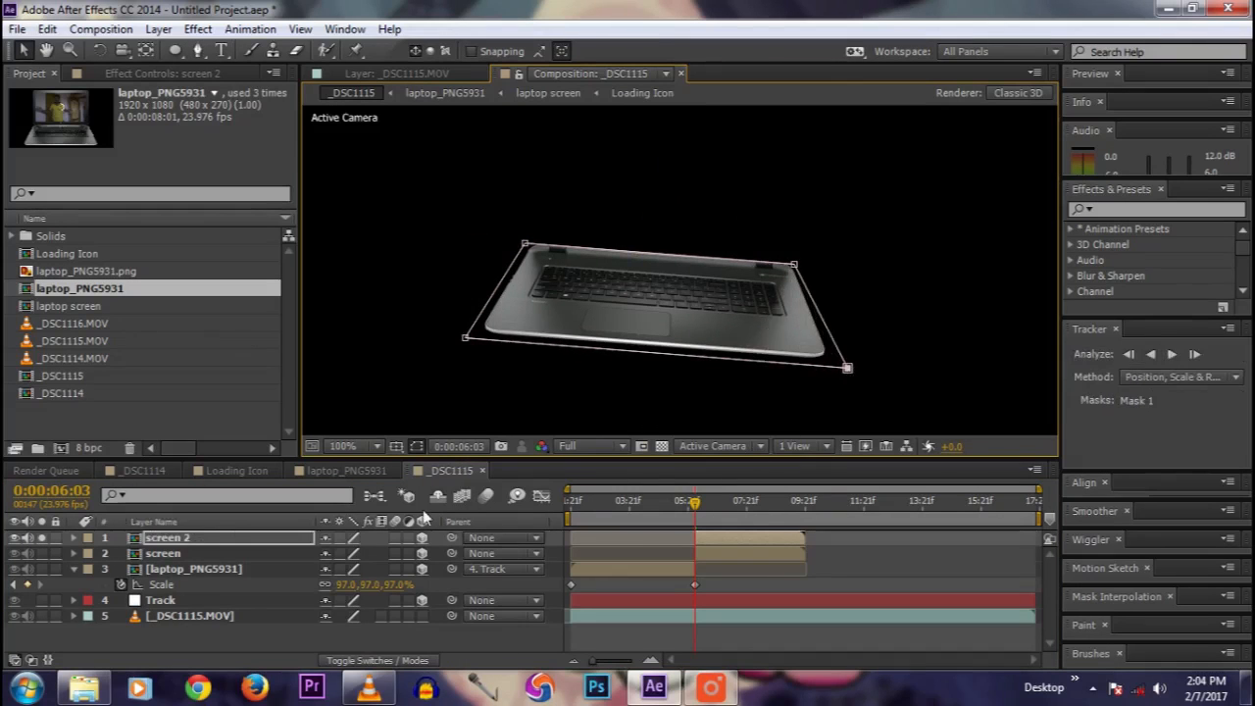
click(41, 537)
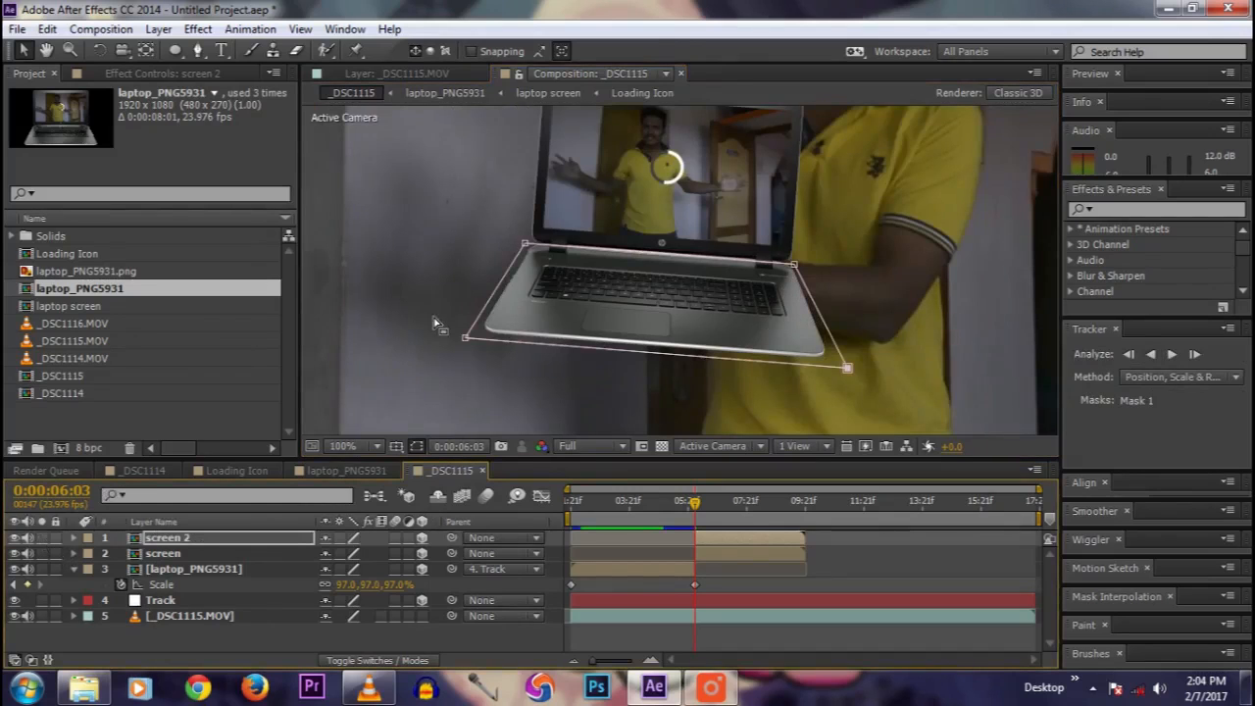
Step: Rename the screen 2 layer as keyboard
right_click(186, 540)
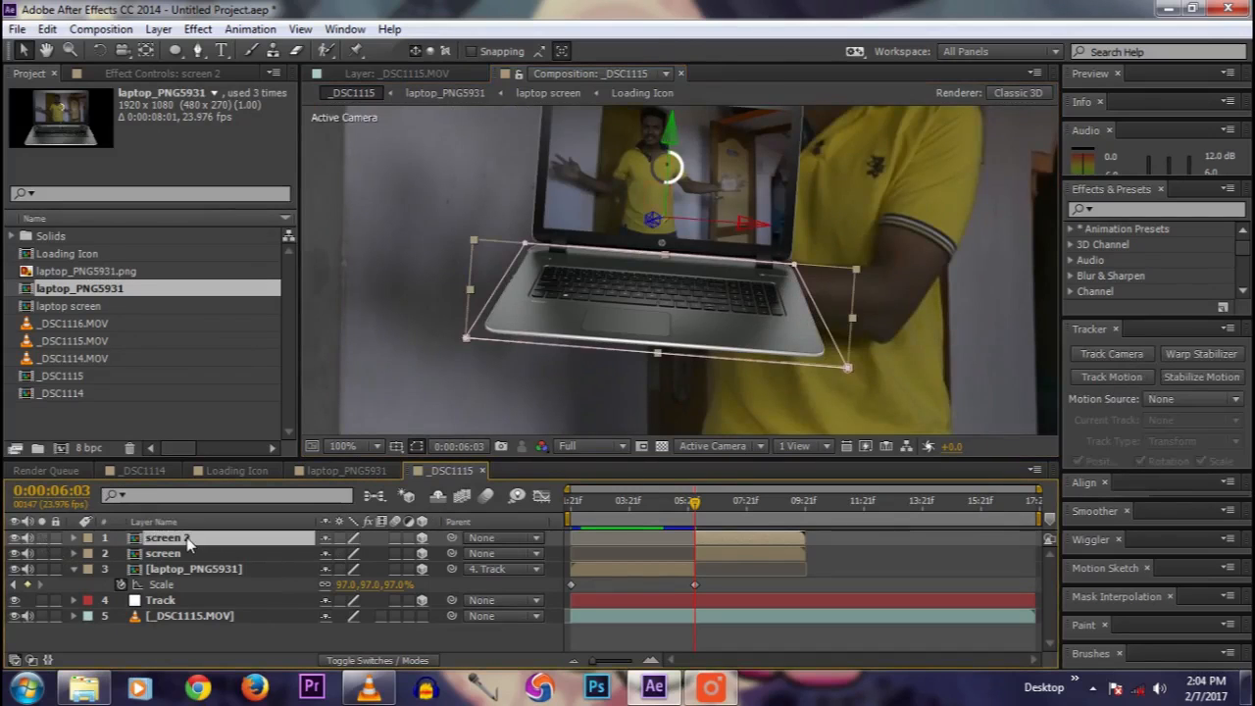
click(427, 128)
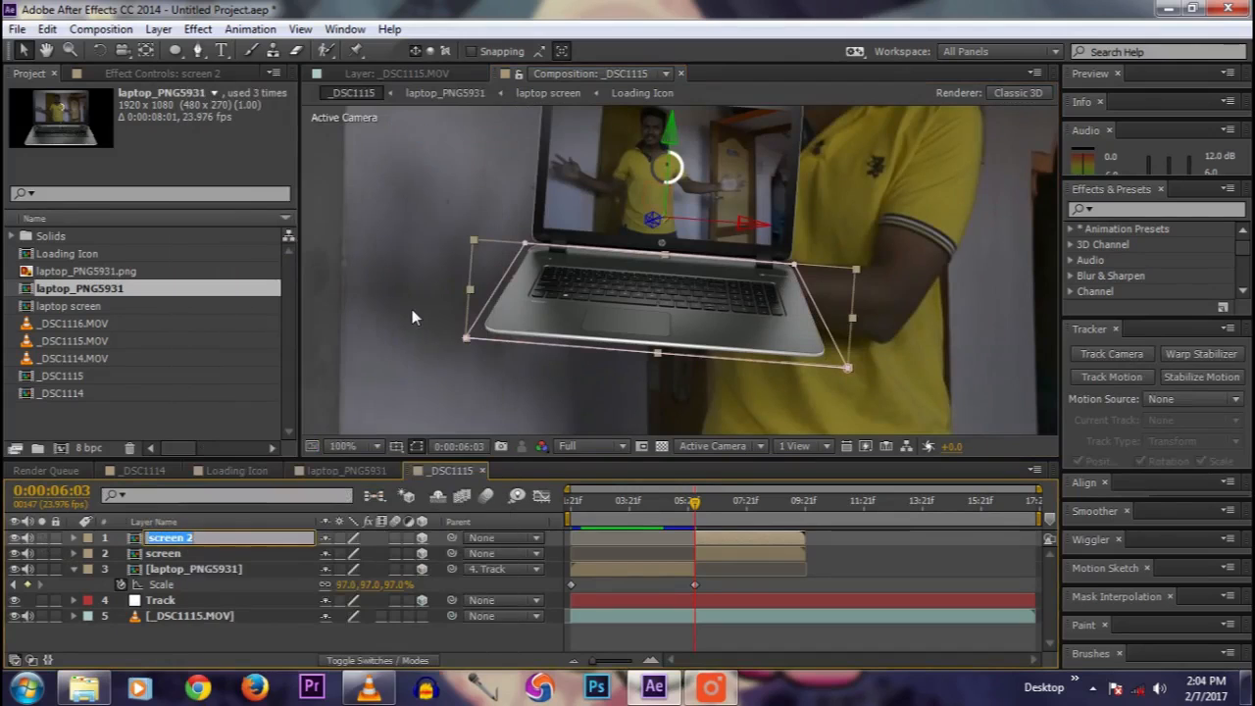
text(keybo)
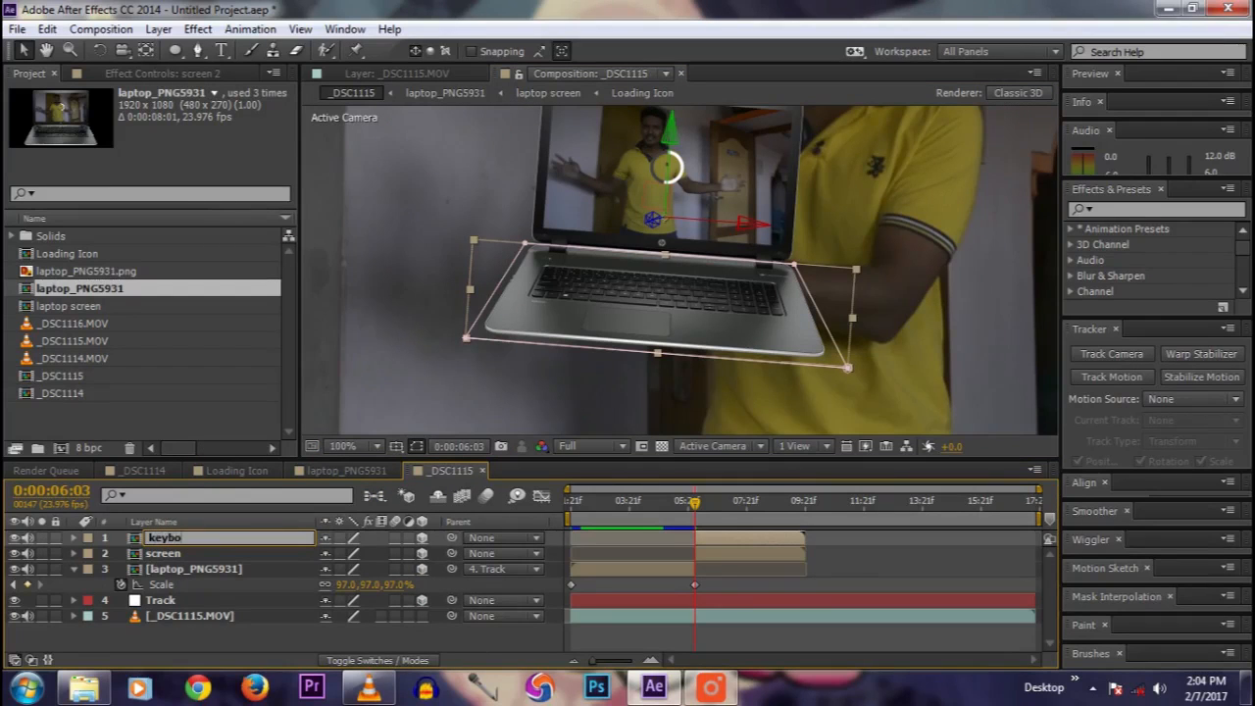
text(ard)
key(Return)
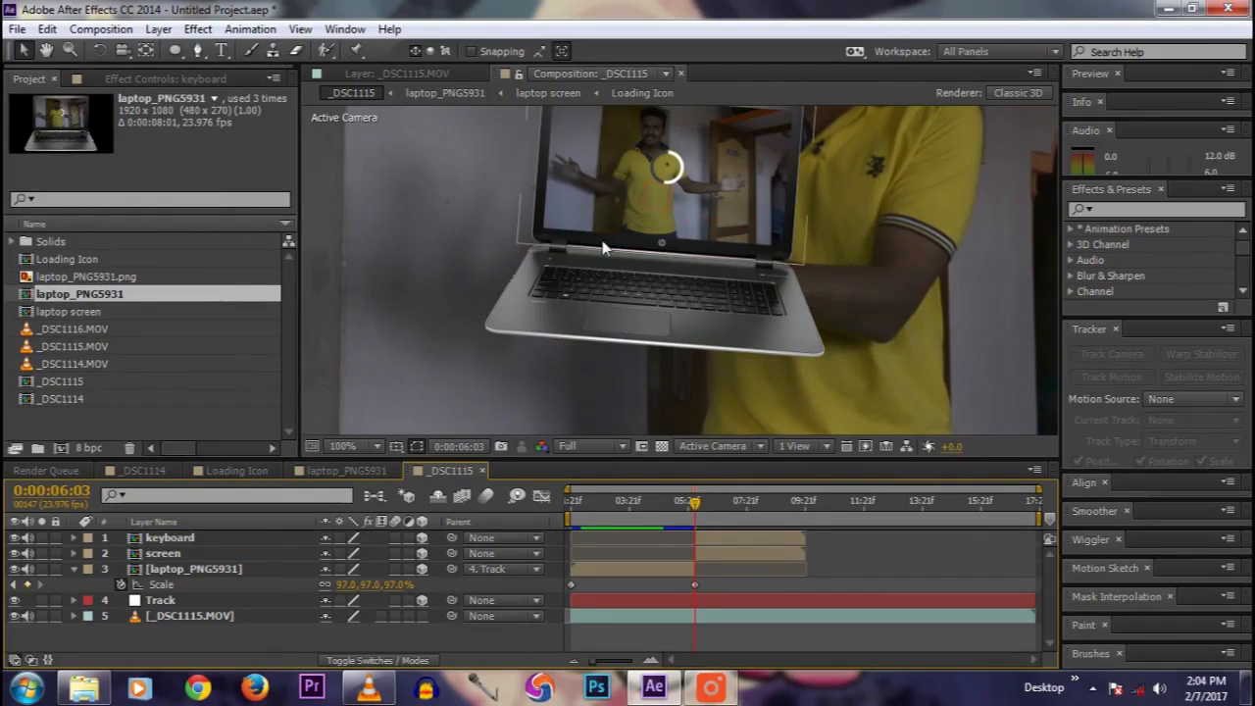
Step: Move the screen layer's anchor point down to the laptop's hinge line with the Pan Behind tool
drag(602, 241, 604, 286)
click(696, 271)
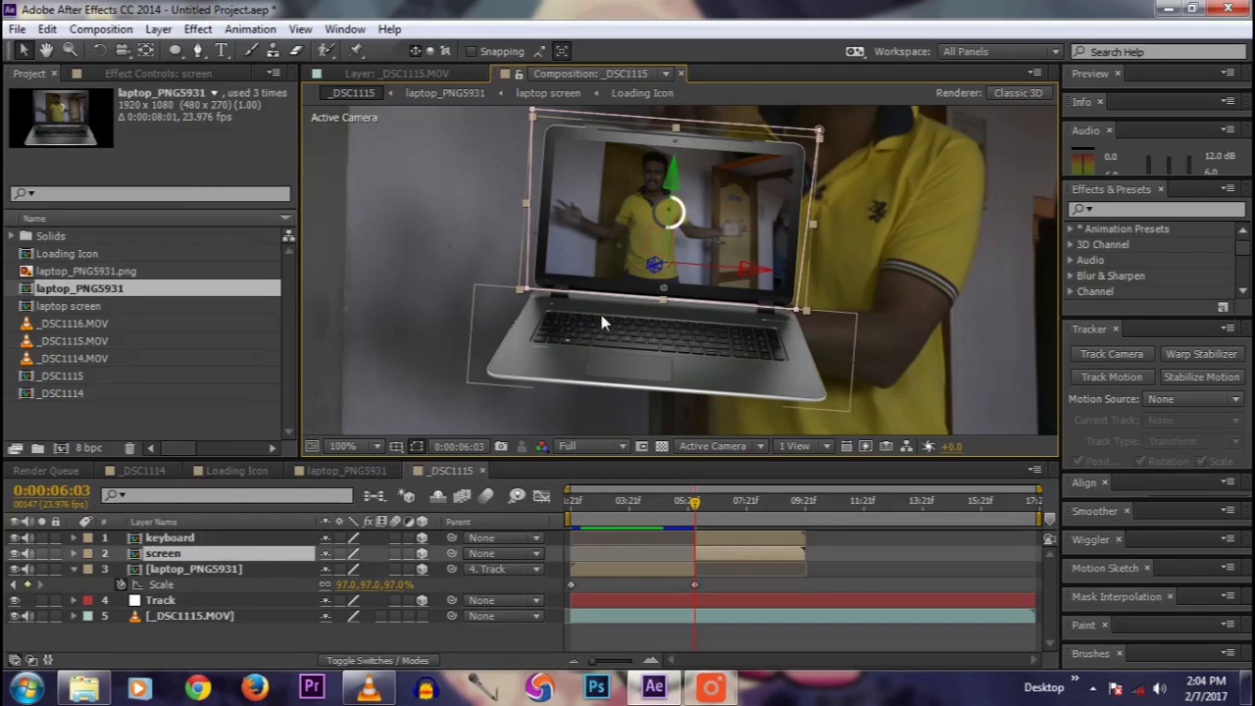
drag(601, 315, 615, 294)
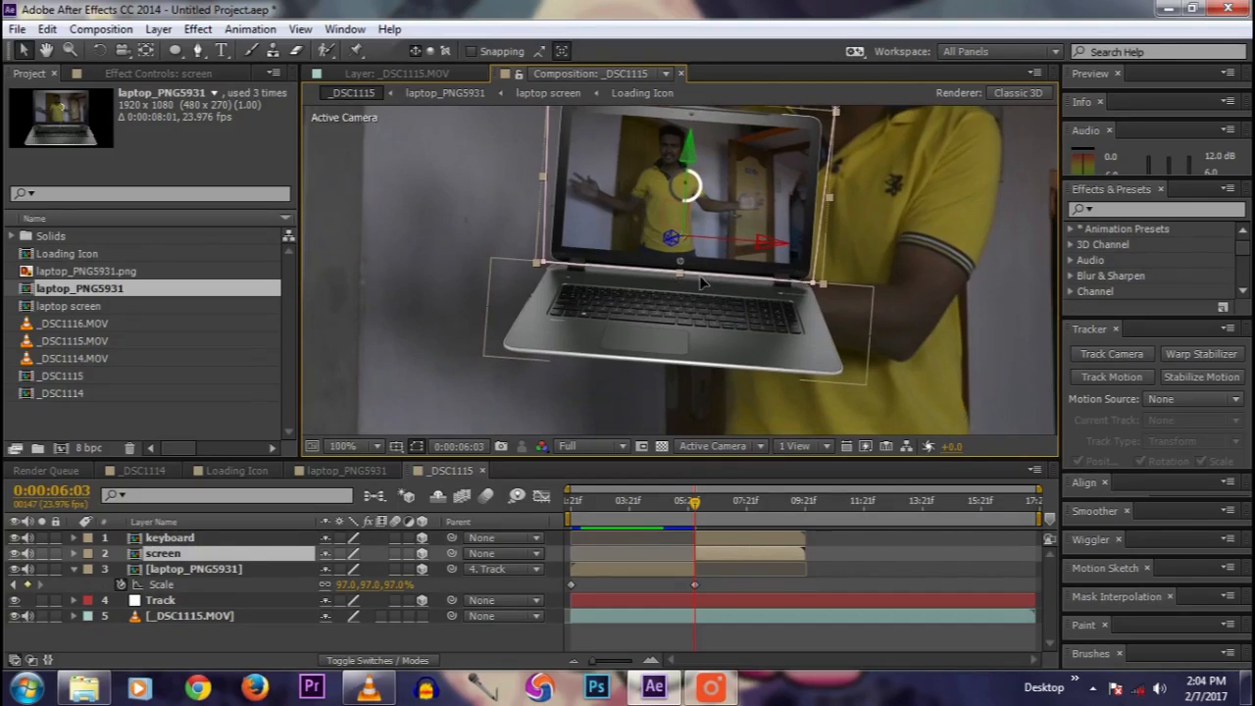
scroll(687, 281, up, 2)
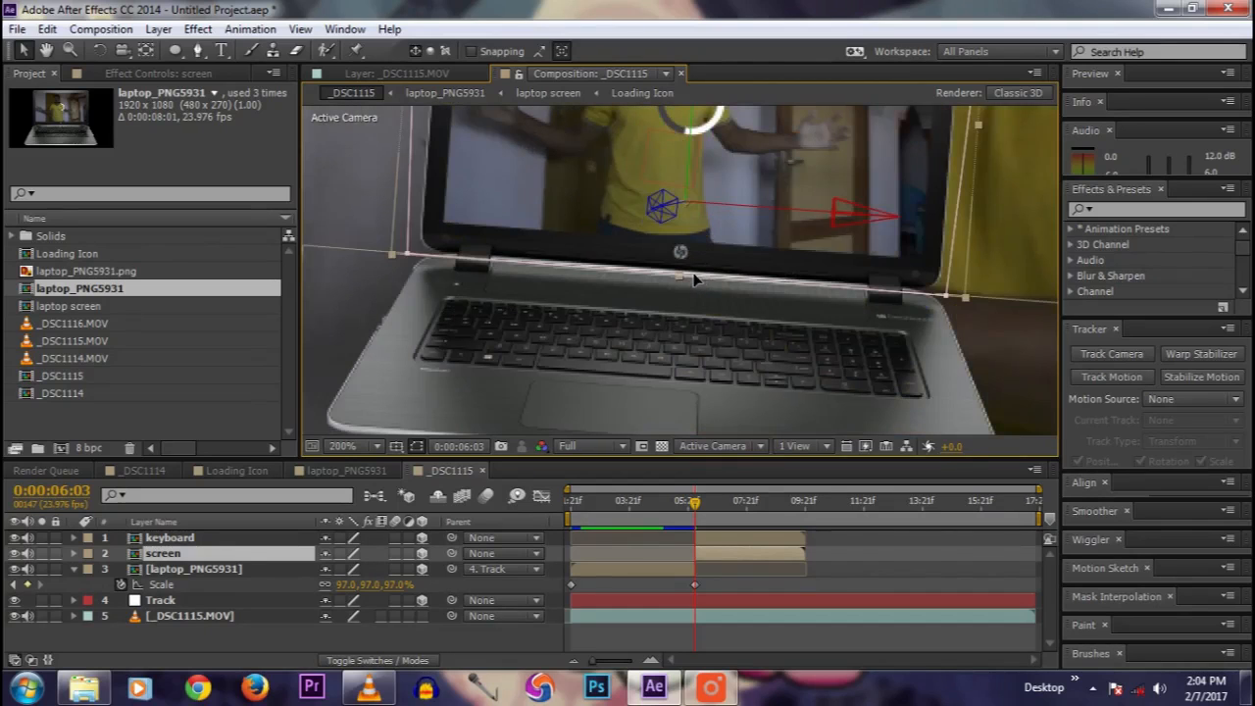
click(147, 55)
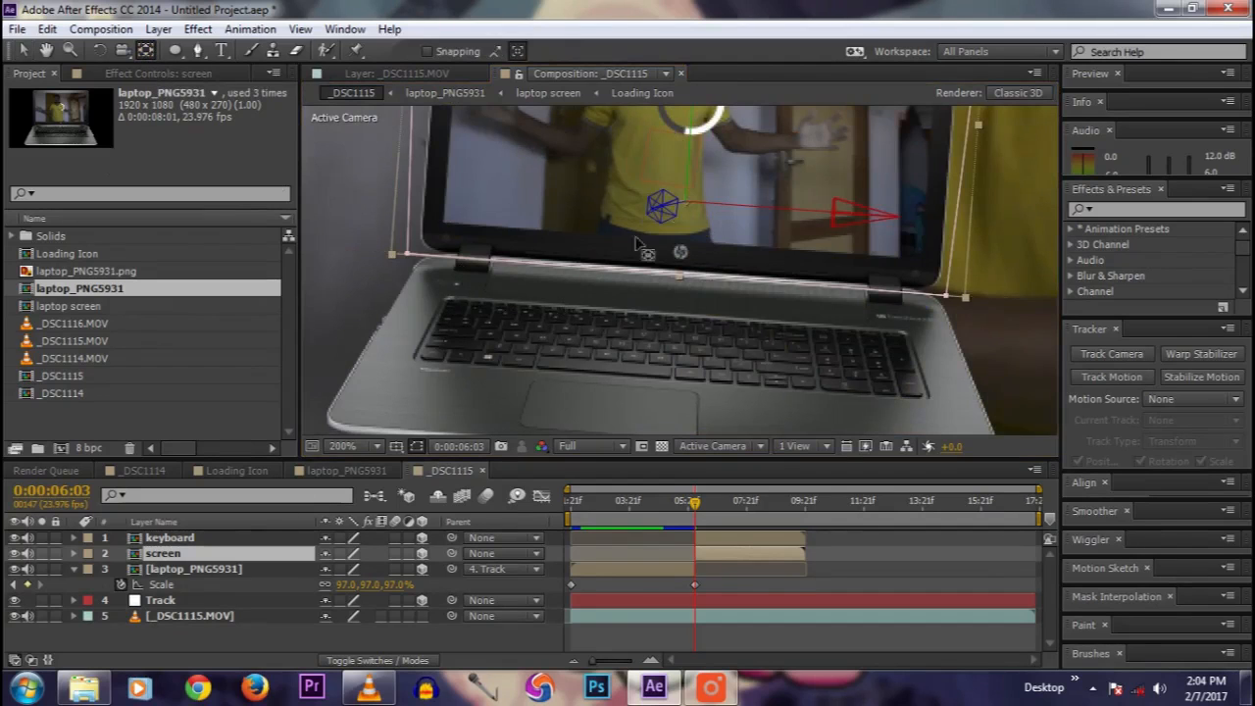
drag(692, 148, 671, 407)
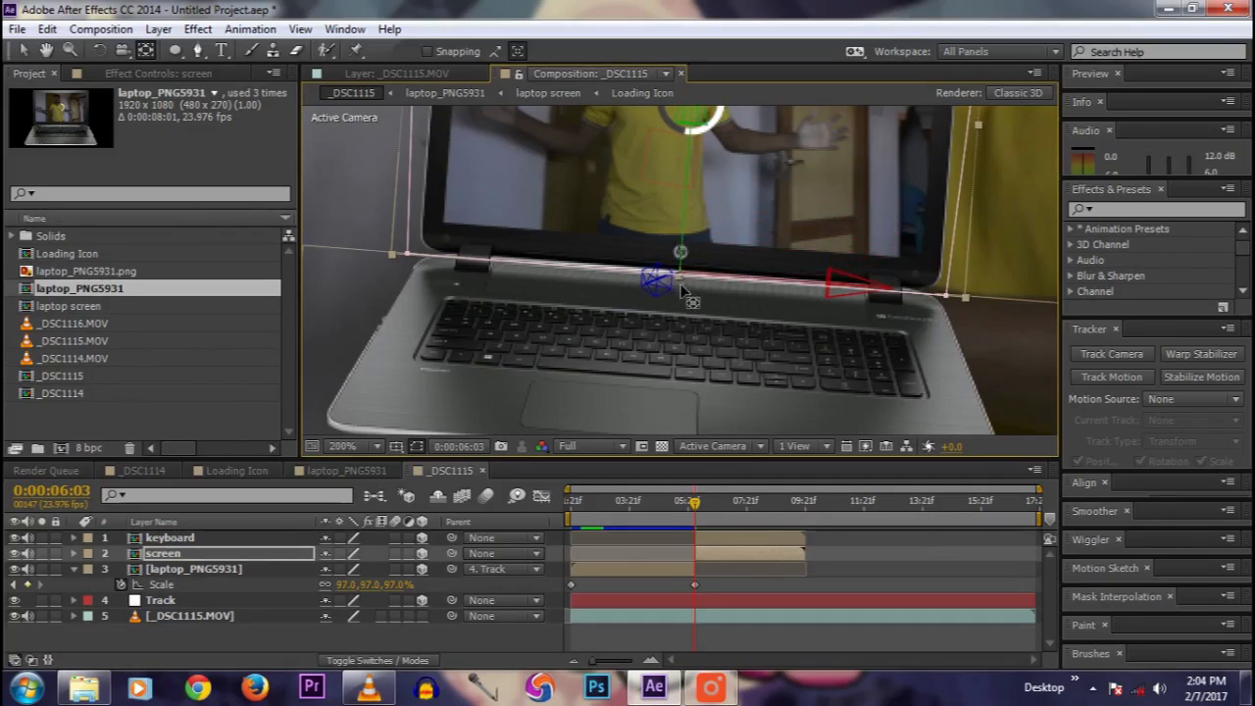
Step: Move the keyboard layer's anchor point to the same spot on the laptop's hinge line
click(169, 539)
drag(692, 128, 655, 384)
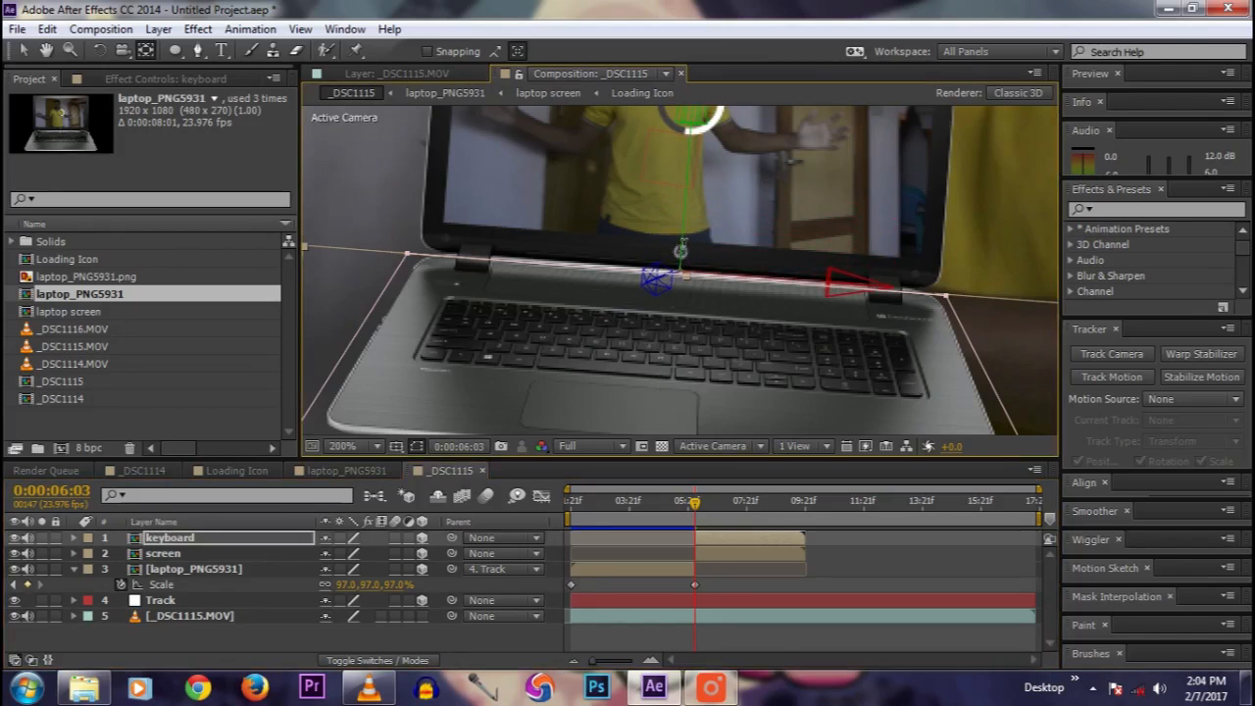
scroll(686, 242, down, 1)
click(446, 587)
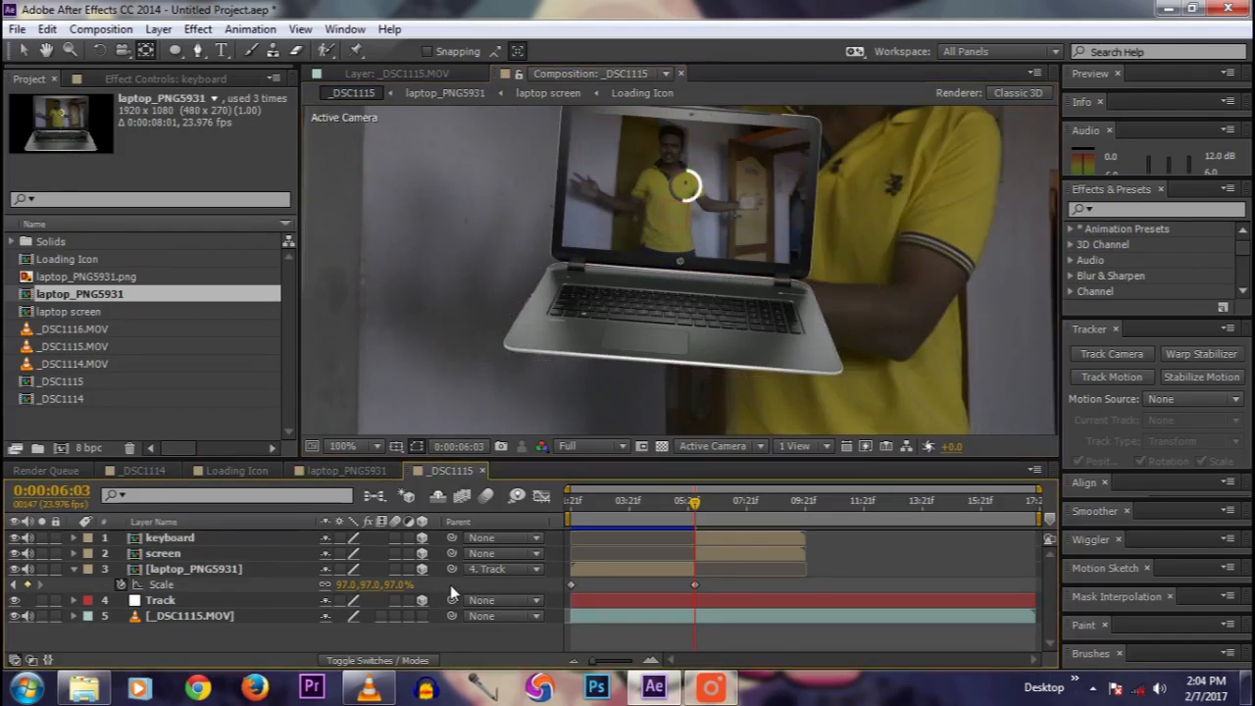
scroll(753, 259, down, 1)
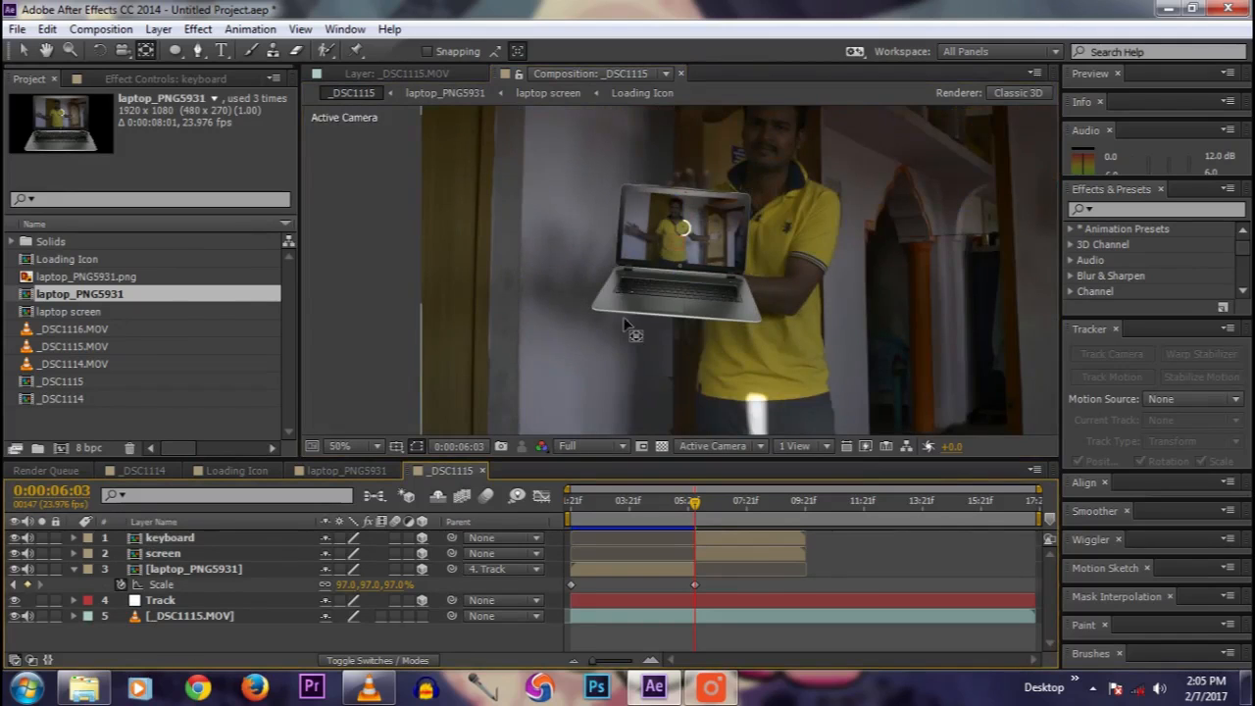
Step: Show the rotation properties of the keyboard and screen layers and keyframe the keyboard's Orientation and X, Y and Z Rotation at 0:00:06:03
click(193, 539)
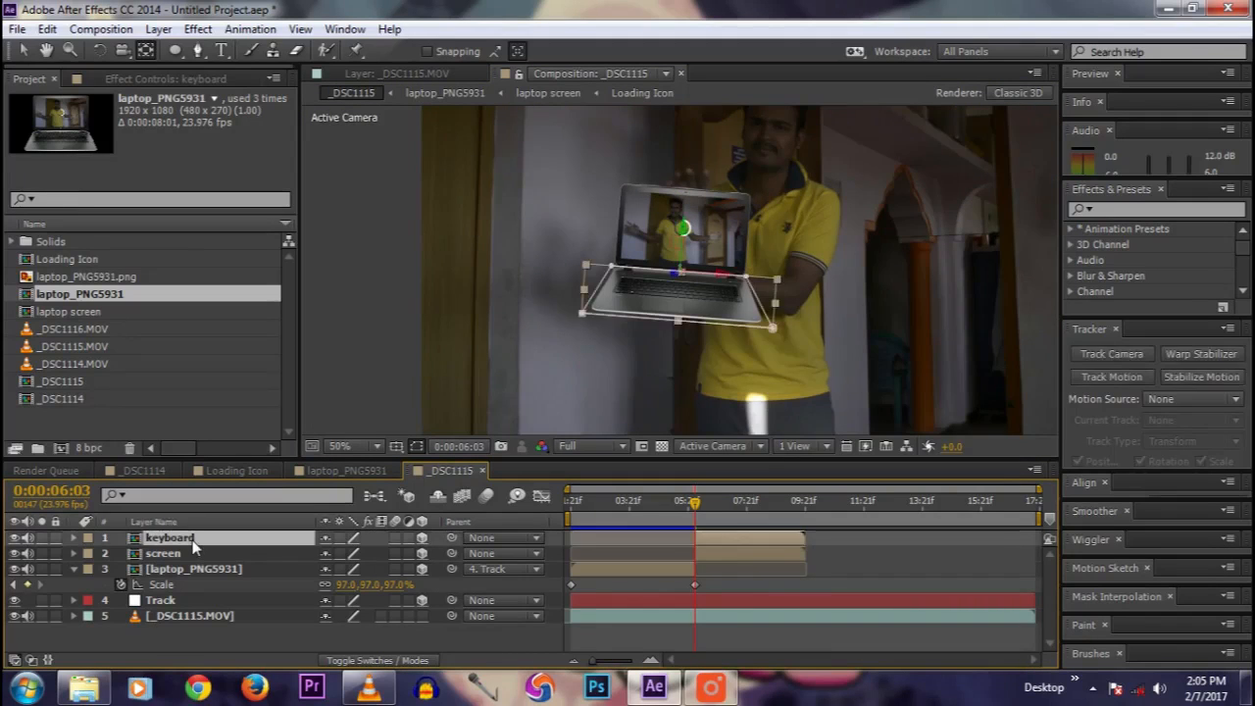
ctrl+click(161, 553)
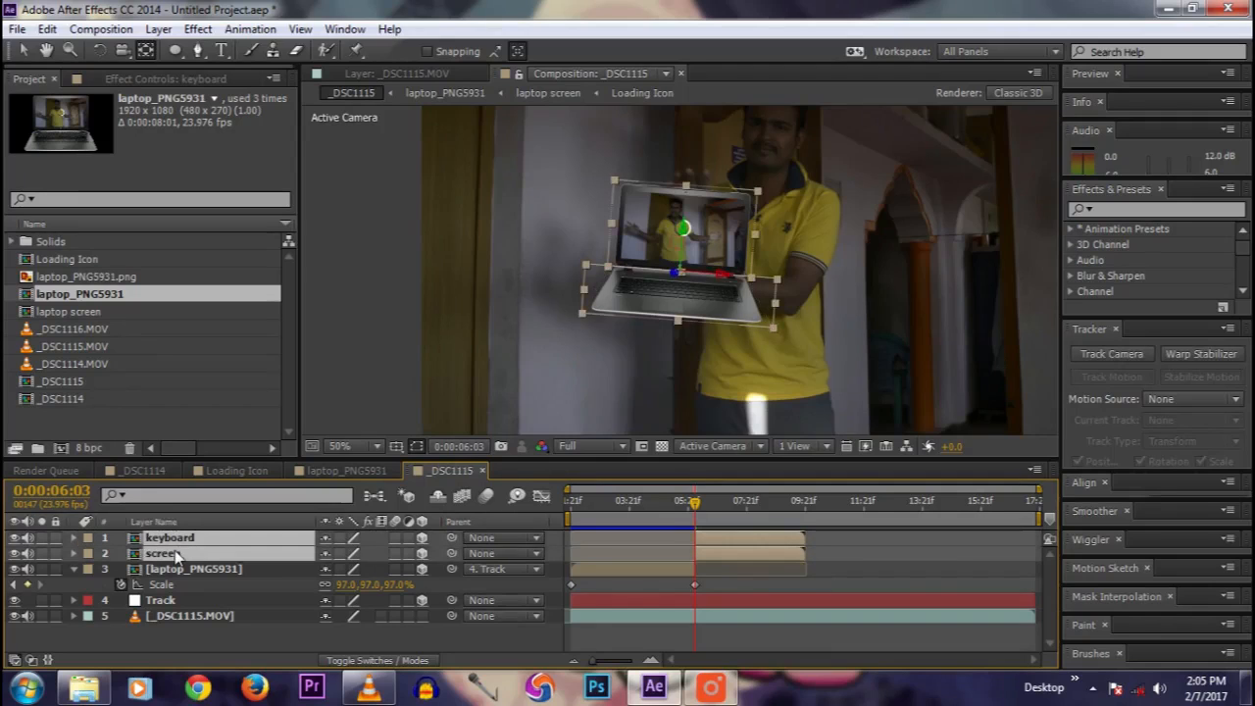
key(r)
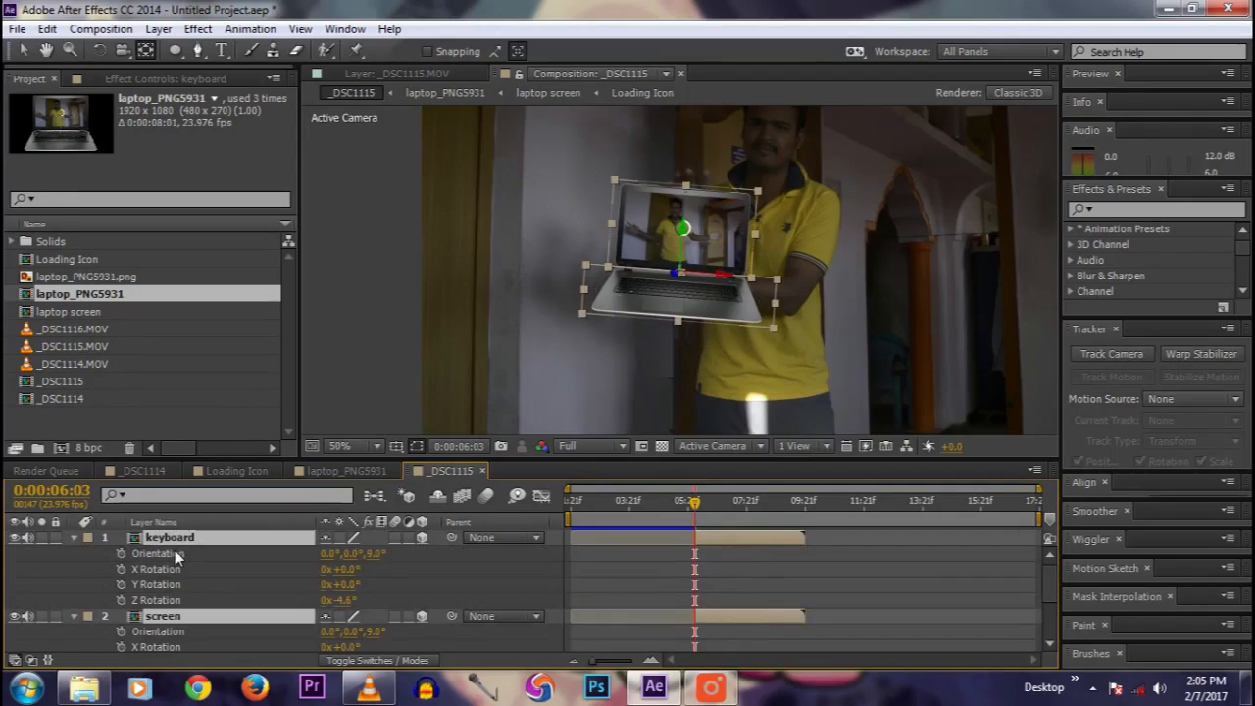
drag(361, 458, 371, 423)
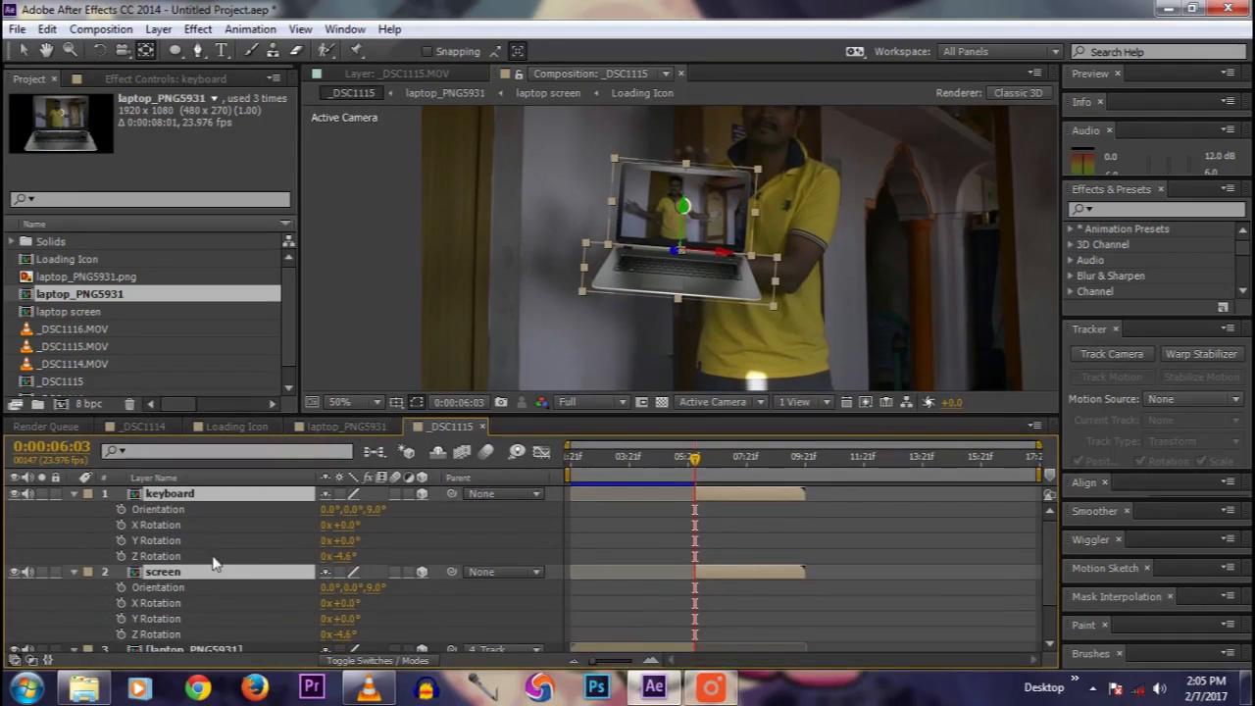
click(121, 509)
click(121, 525)
click(120, 540)
click(120, 556)
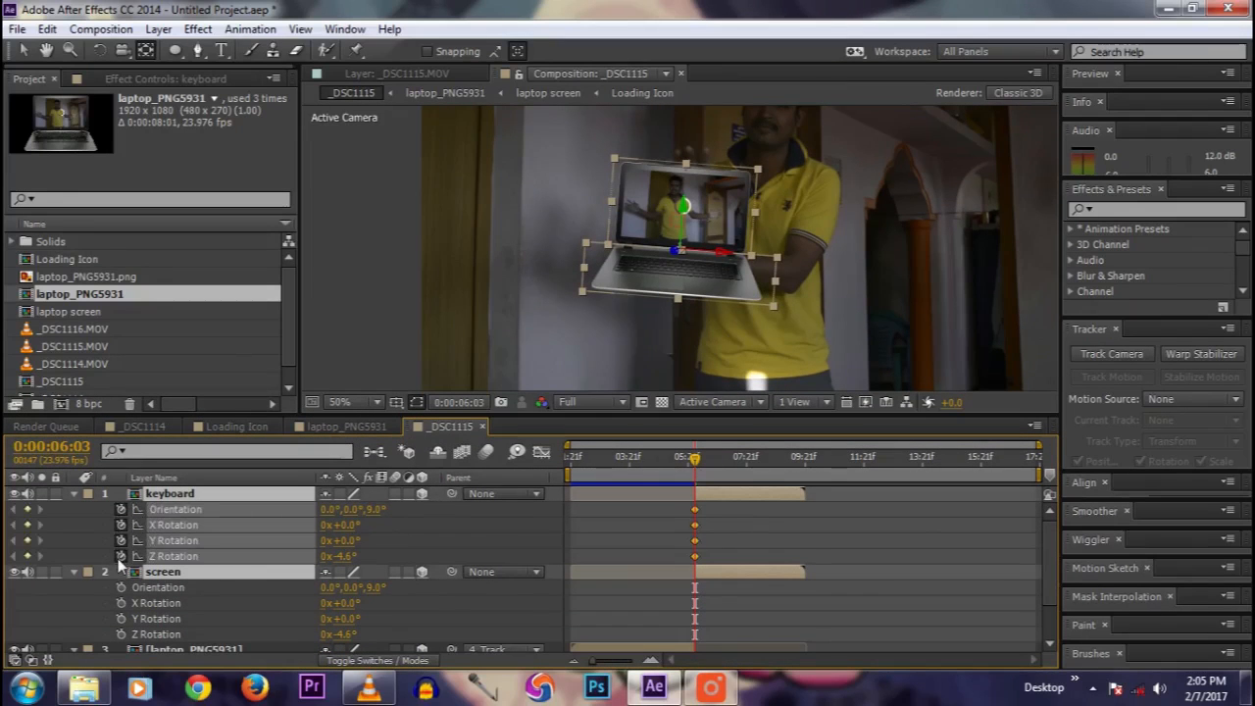
Step: Keyframe the screen layer's Orientation and X, Y and Z Rotation at 0:00:06:03
click(120, 587)
click(120, 603)
click(121, 619)
click(121, 634)
click(299, 574)
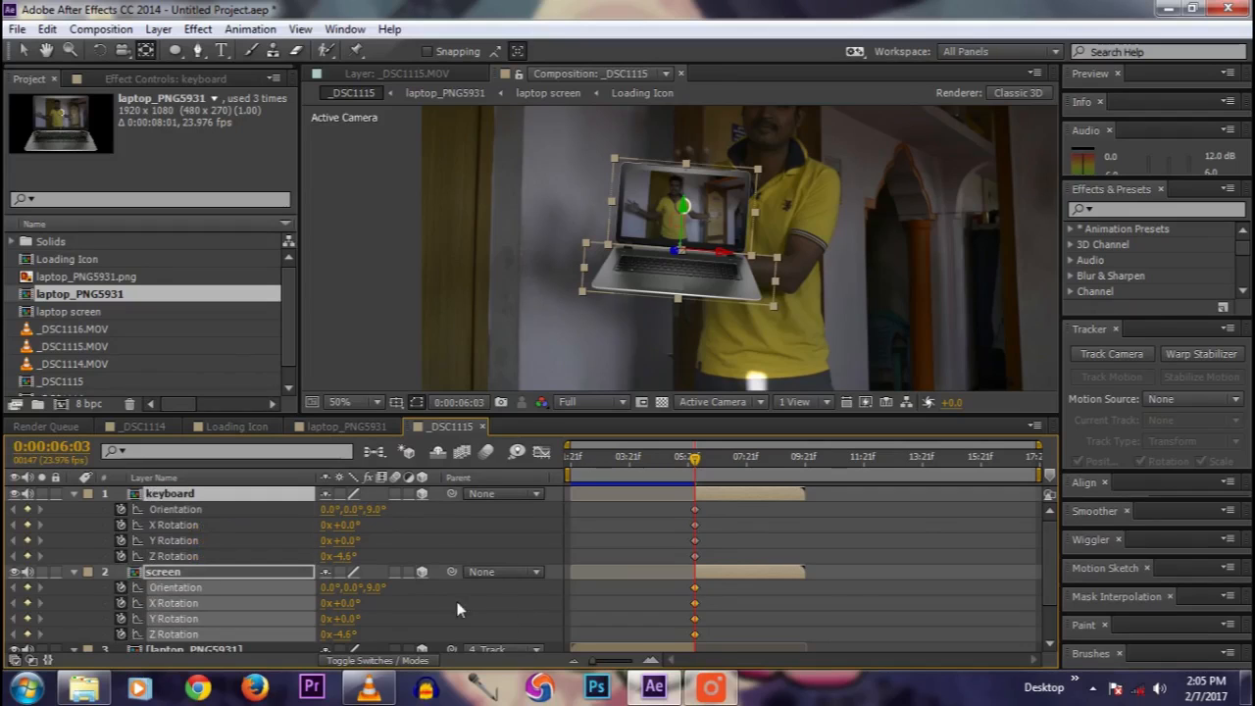
Step: Try tilting only the keyboard layer around the hinge with X Rotation, and undo the rotation
click(432, 542)
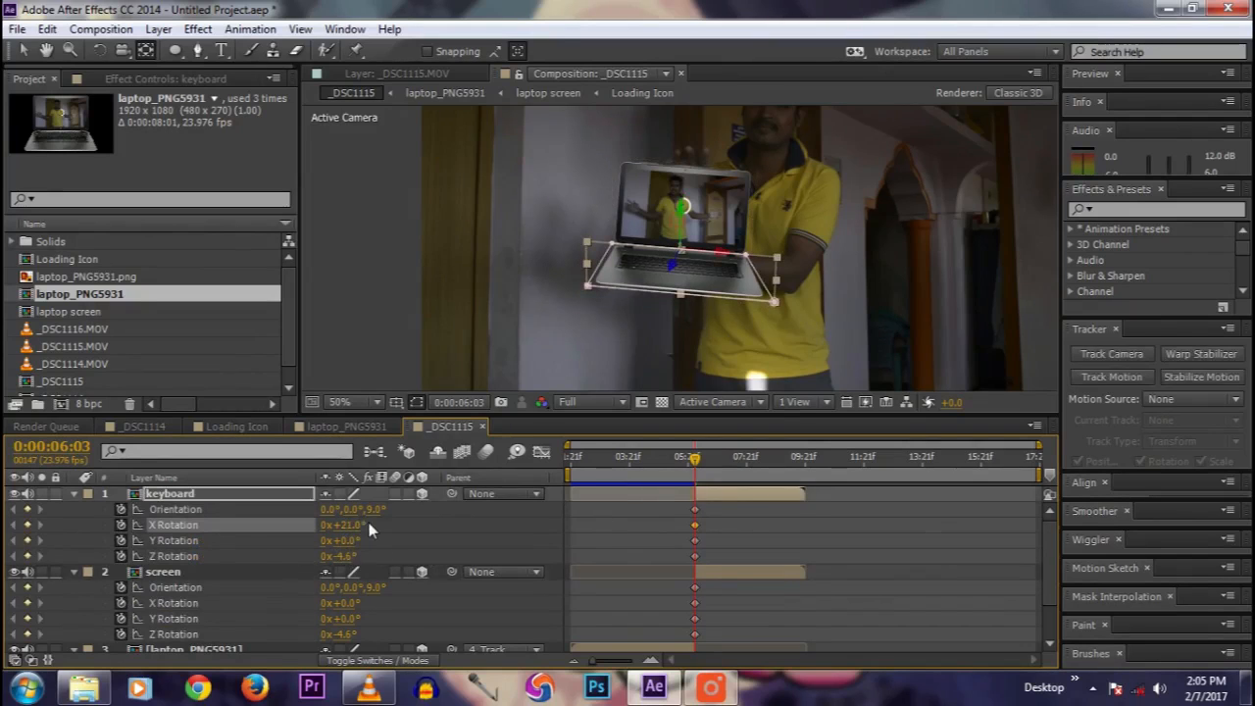
drag(355, 527, 273, 522)
key(ctrl+z)
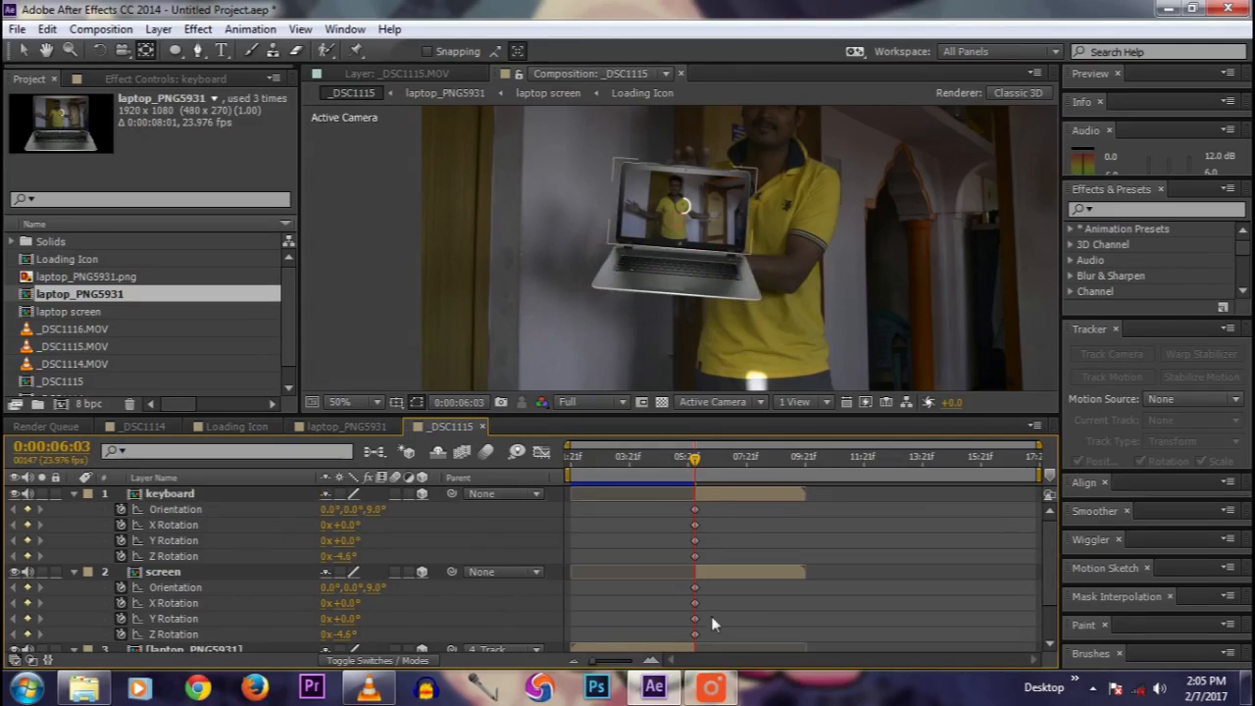
drag(350, 557, 290, 532)
key(ctrl+z)
key(ctrl+z)
key(ctrl+z)
drag(696, 461, 703, 461)
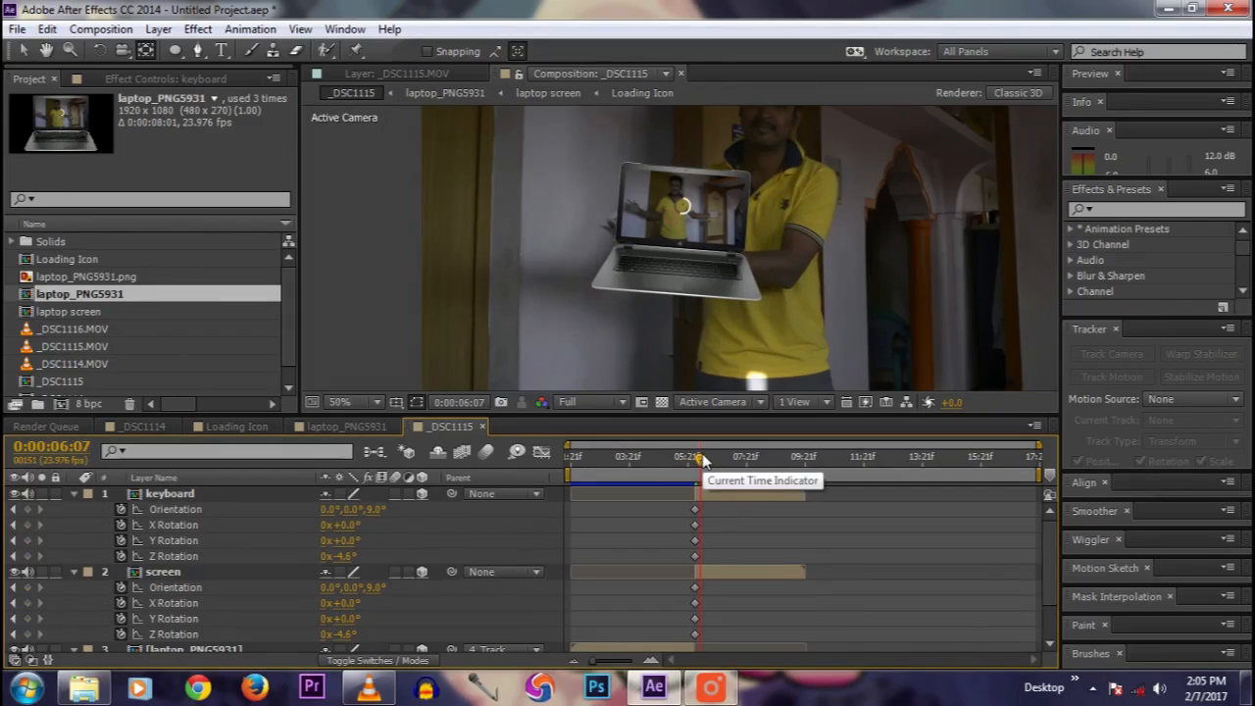
key(ctrl+z)
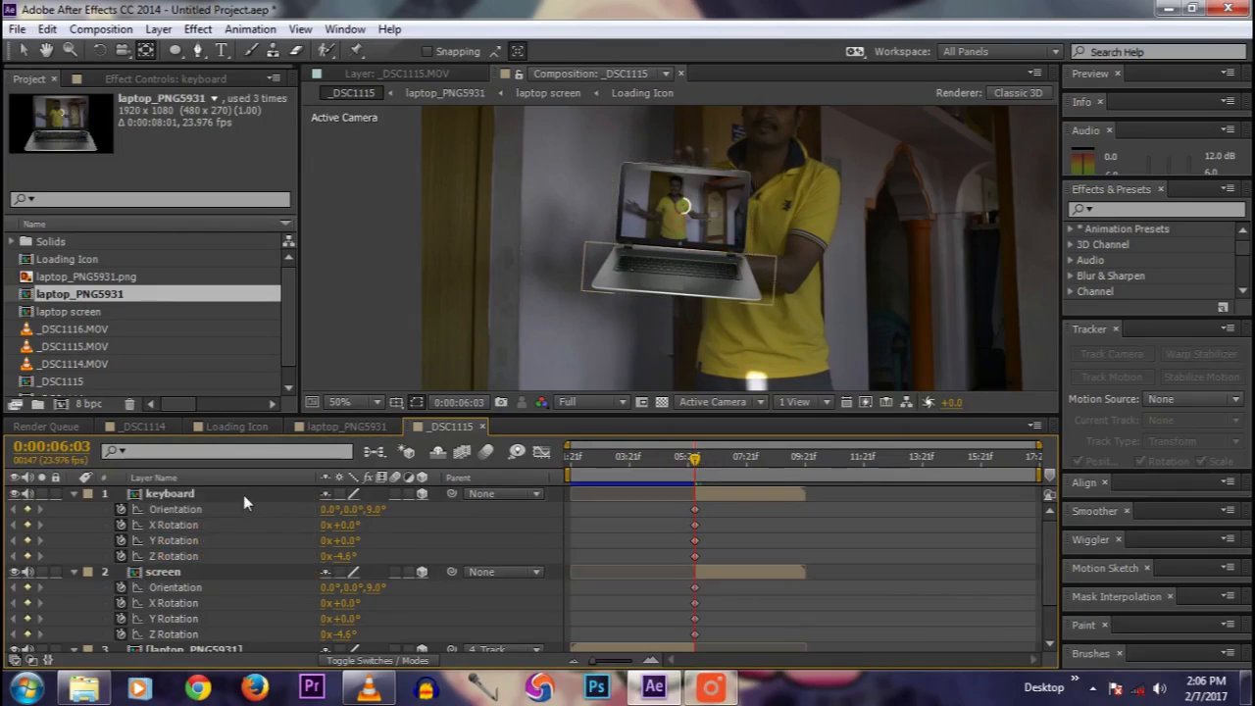
Step: Set the opacity of the keyboard and screen layers to 50% so the footage shows through
click(243, 494)
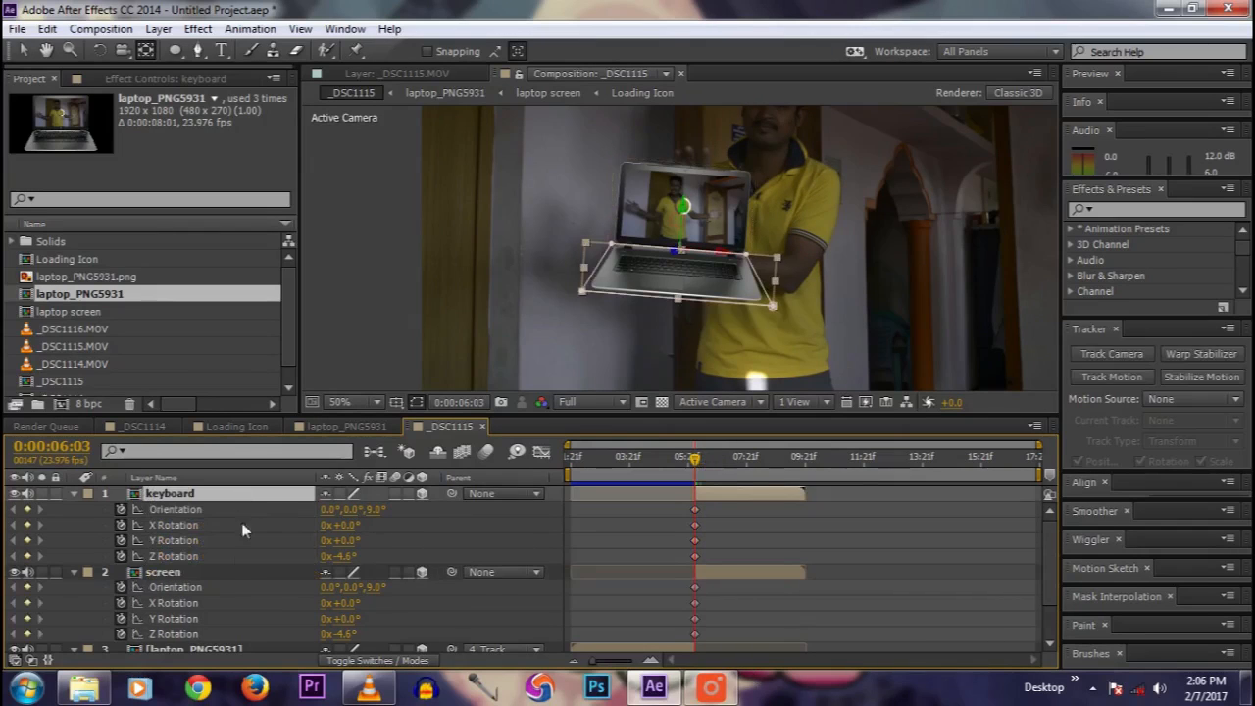
shift+click(224, 577)
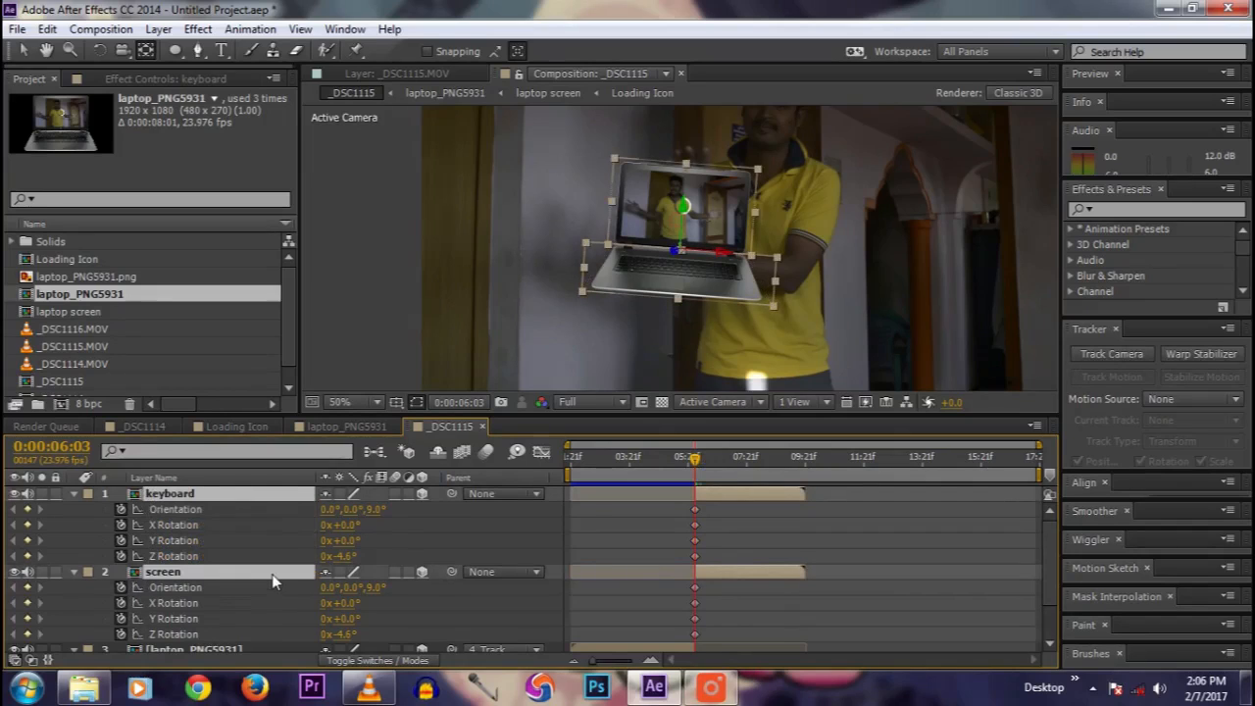
key(t)
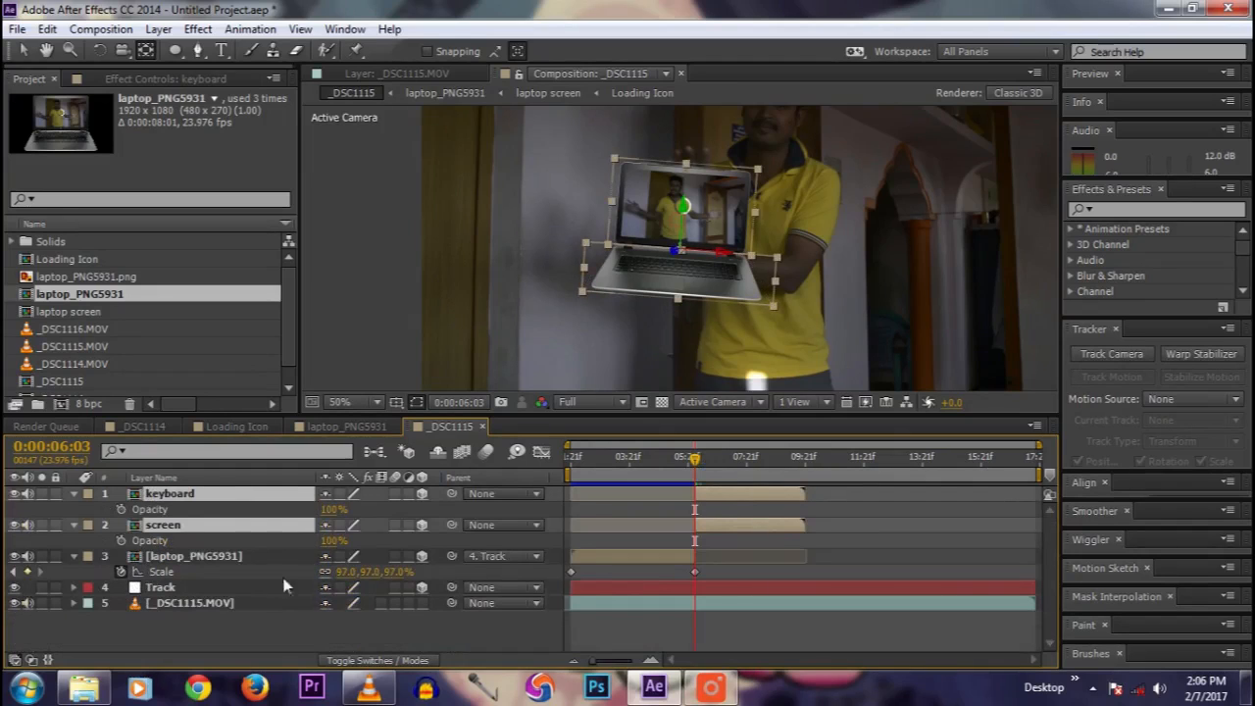
click(333, 508)
text(50)
key(Return)
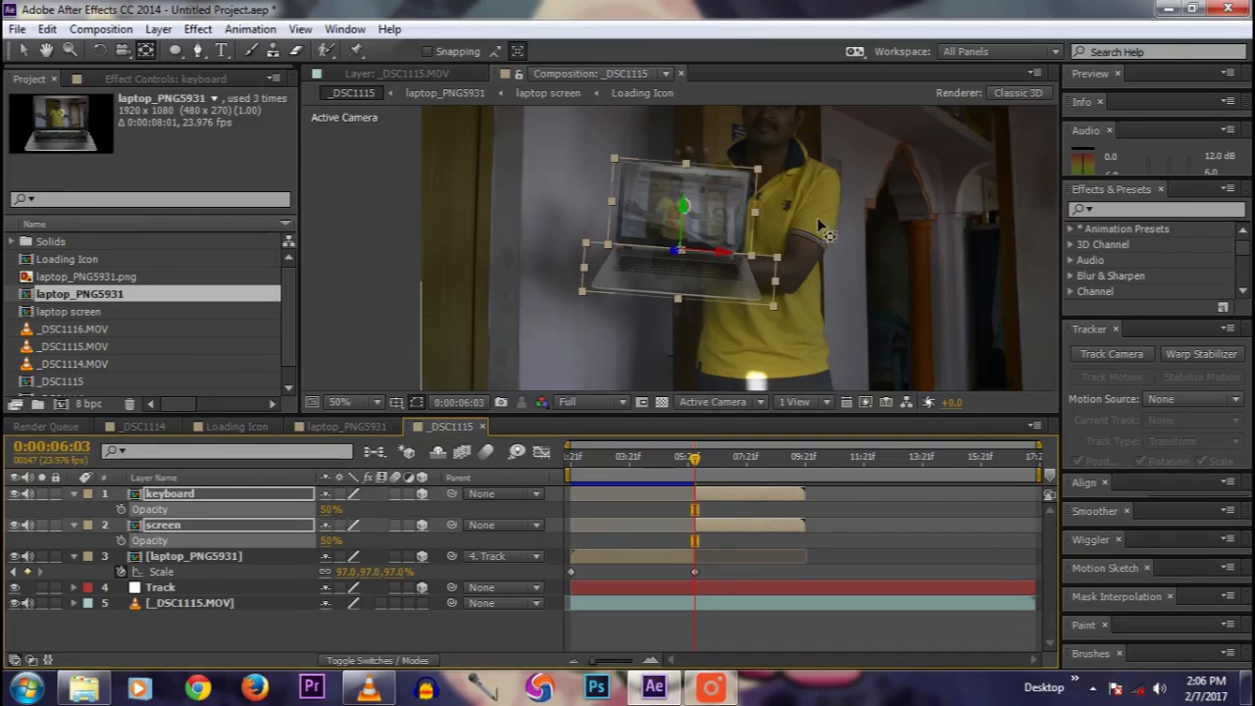
click(500, 649)
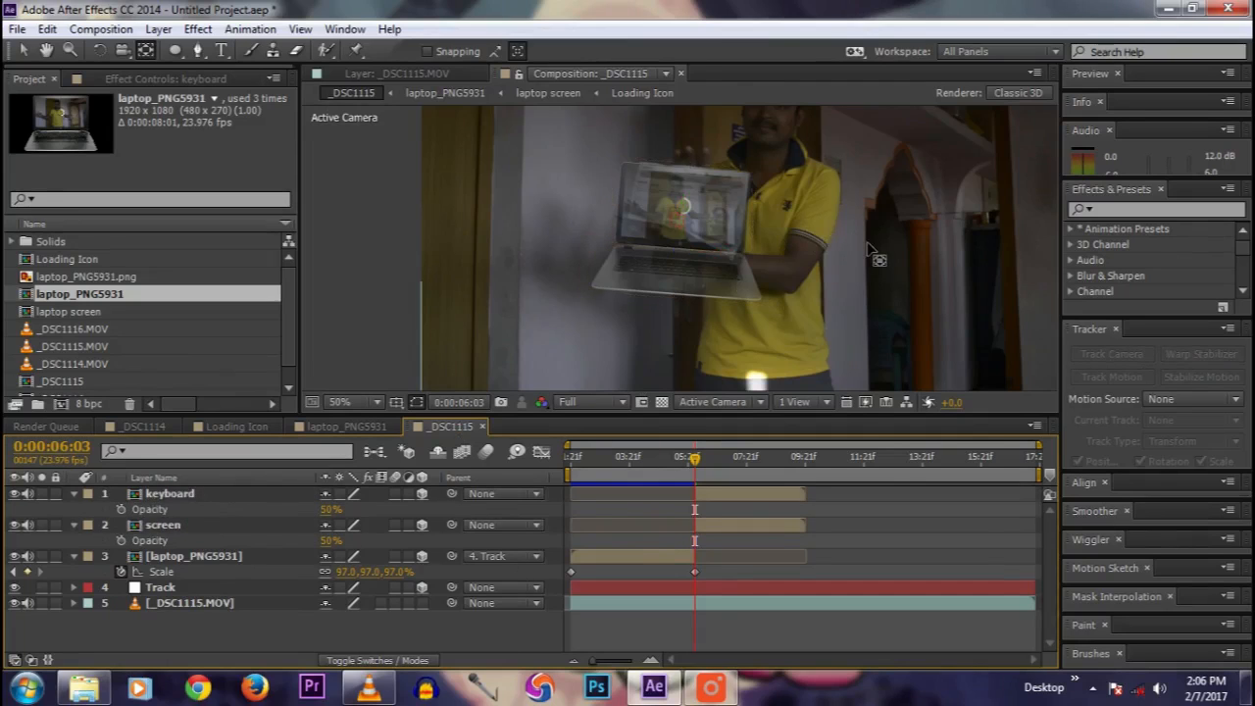
scroll(764, 263, up, 2)
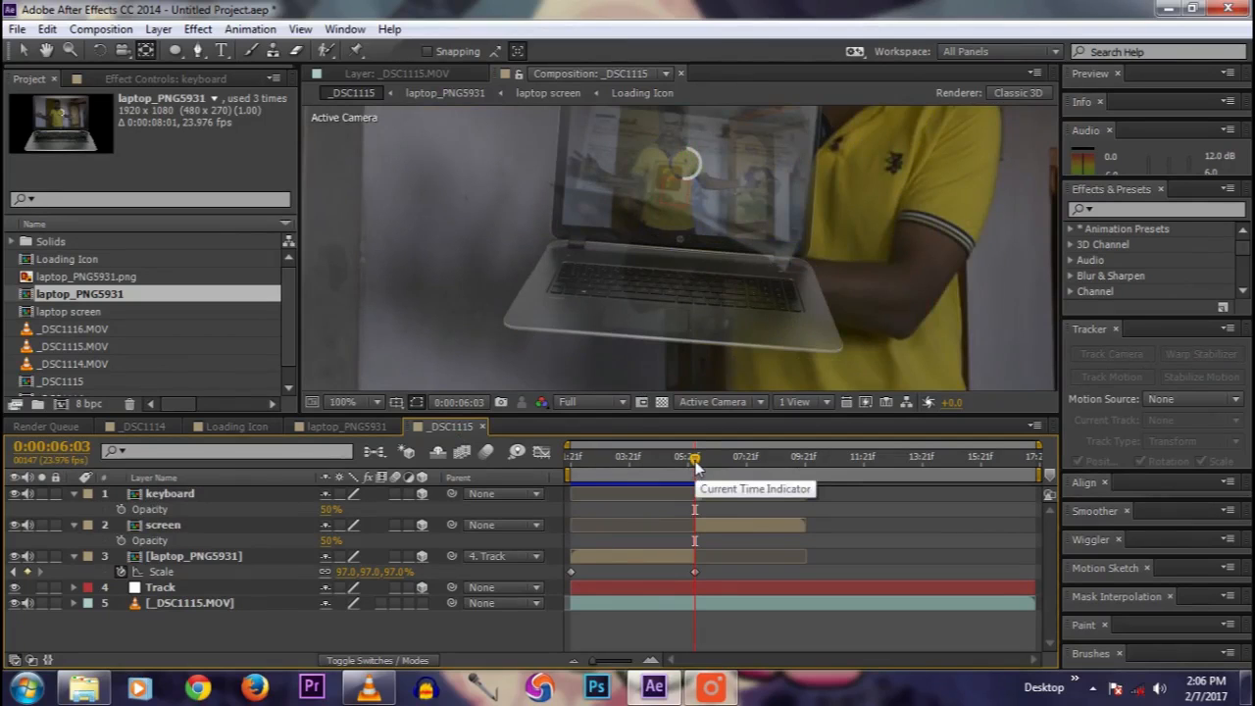
scroll(725, 353, down, 2)
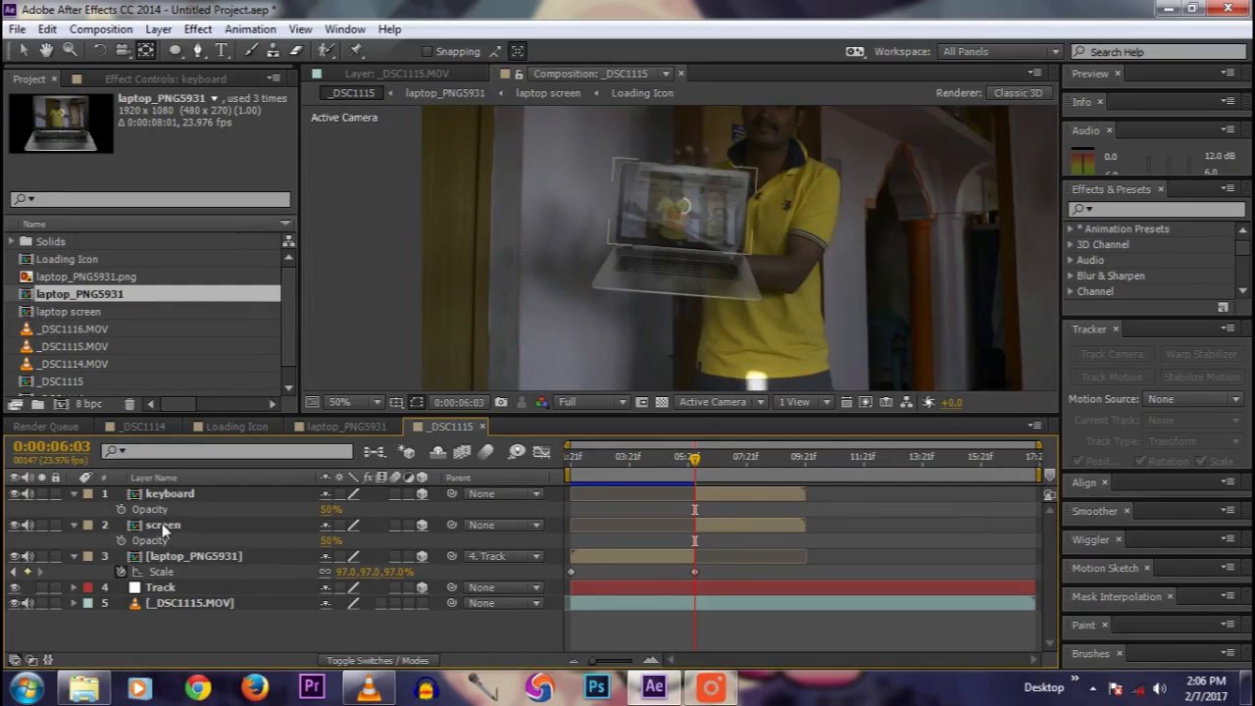
Step: Show the keyboard layer's rotation properties and set its X Rotation to -80° at 0:00:06:06
click(165, 495)
key(r)
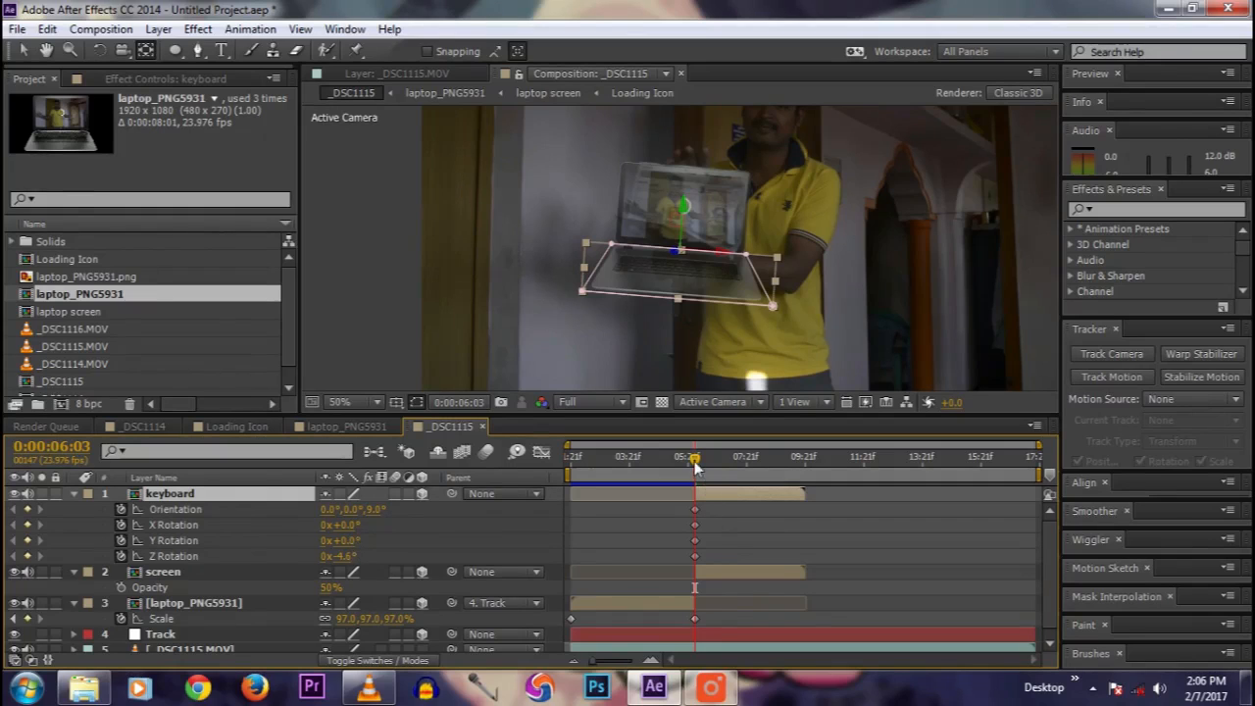
drag(695, 468, 702, 467)
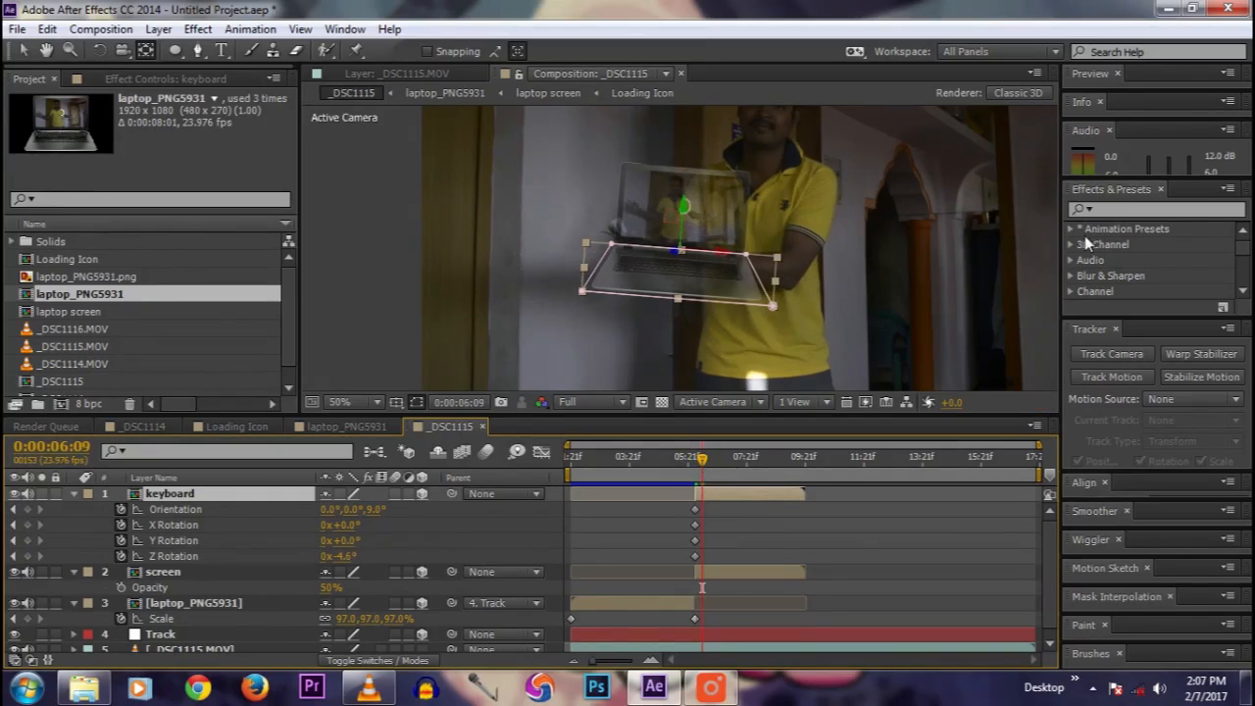
click(1103, 74)
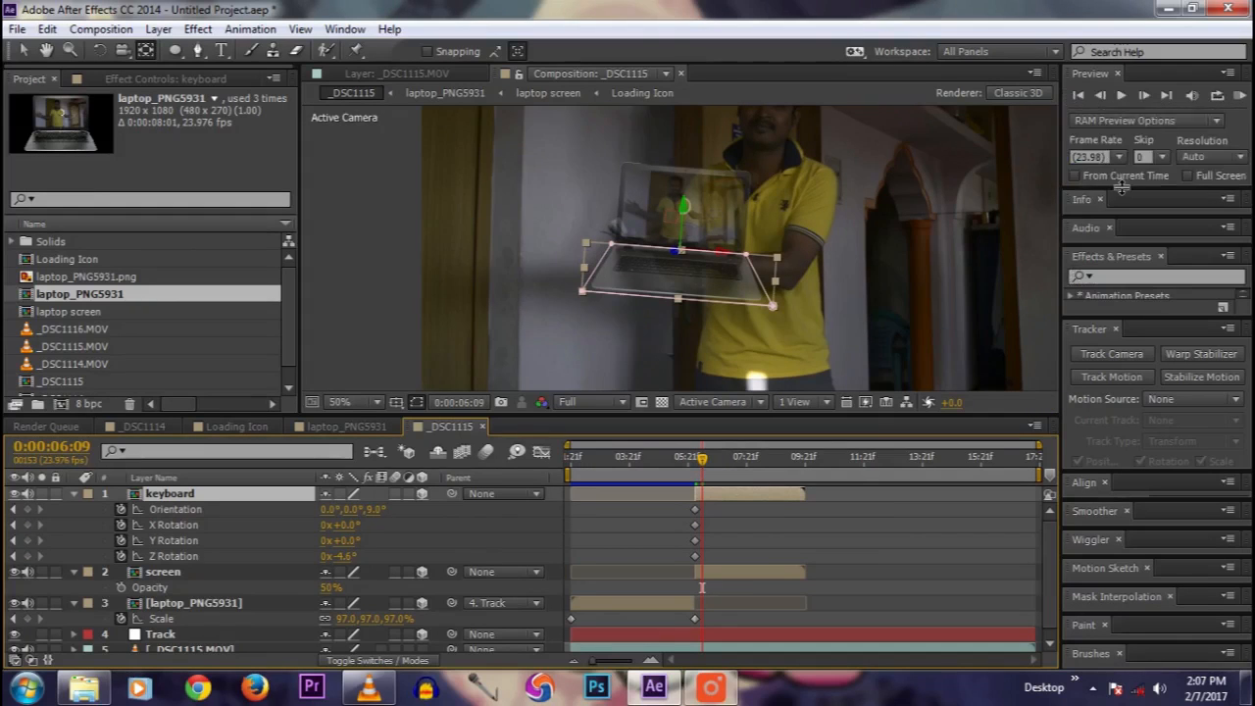
click(1099, 96)
click(1101, 97)
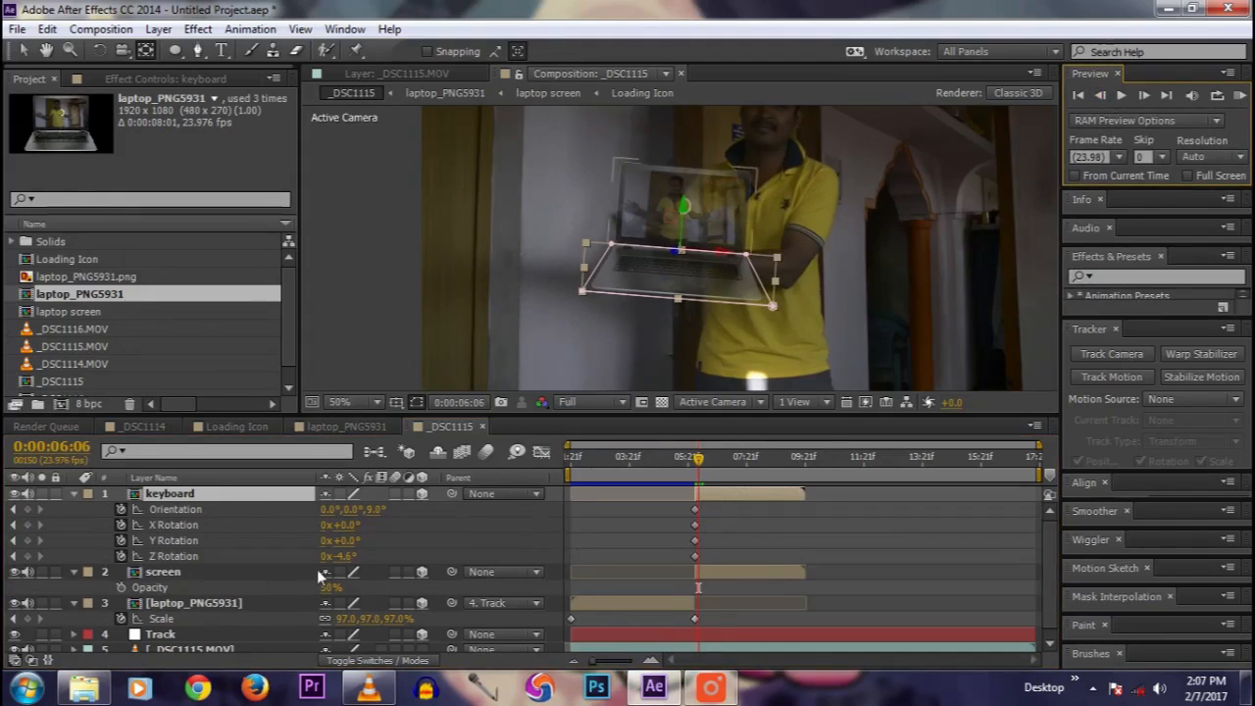
drag(335, 526, 283, 527)
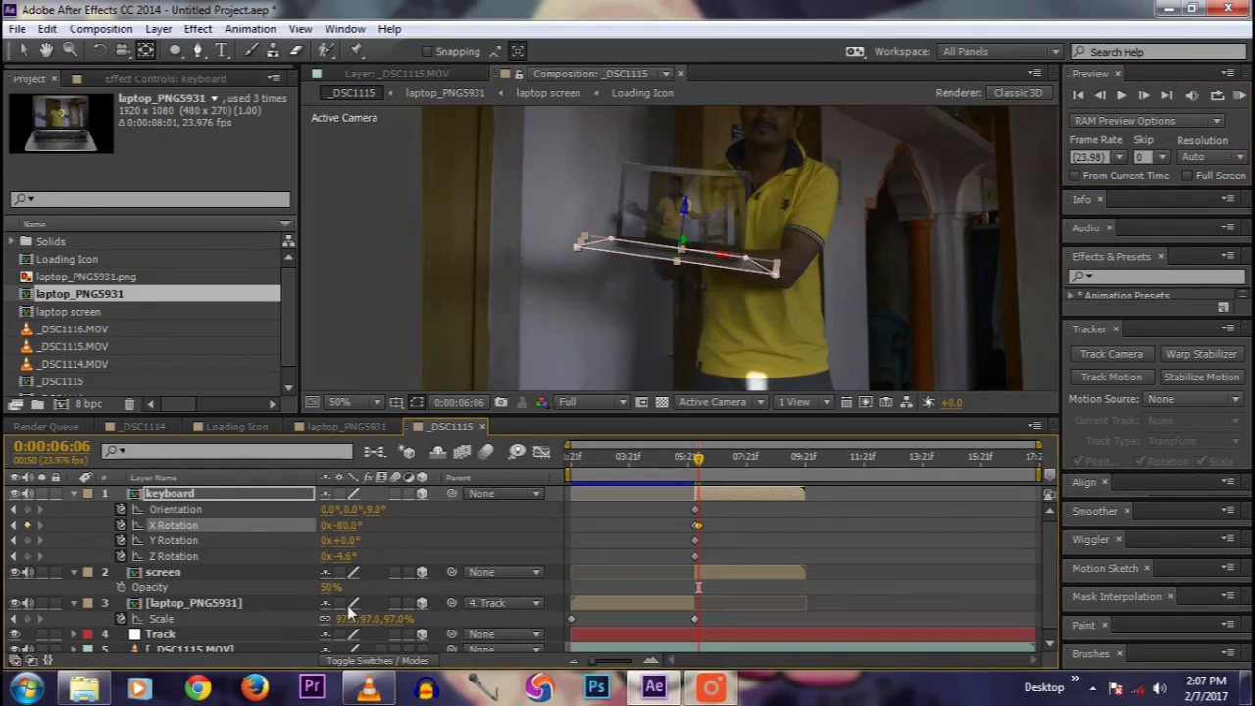
Step: Show the screen layer's rotation properties and set its X Rotation to +64° at 0:00:06:06
click(161, 572)
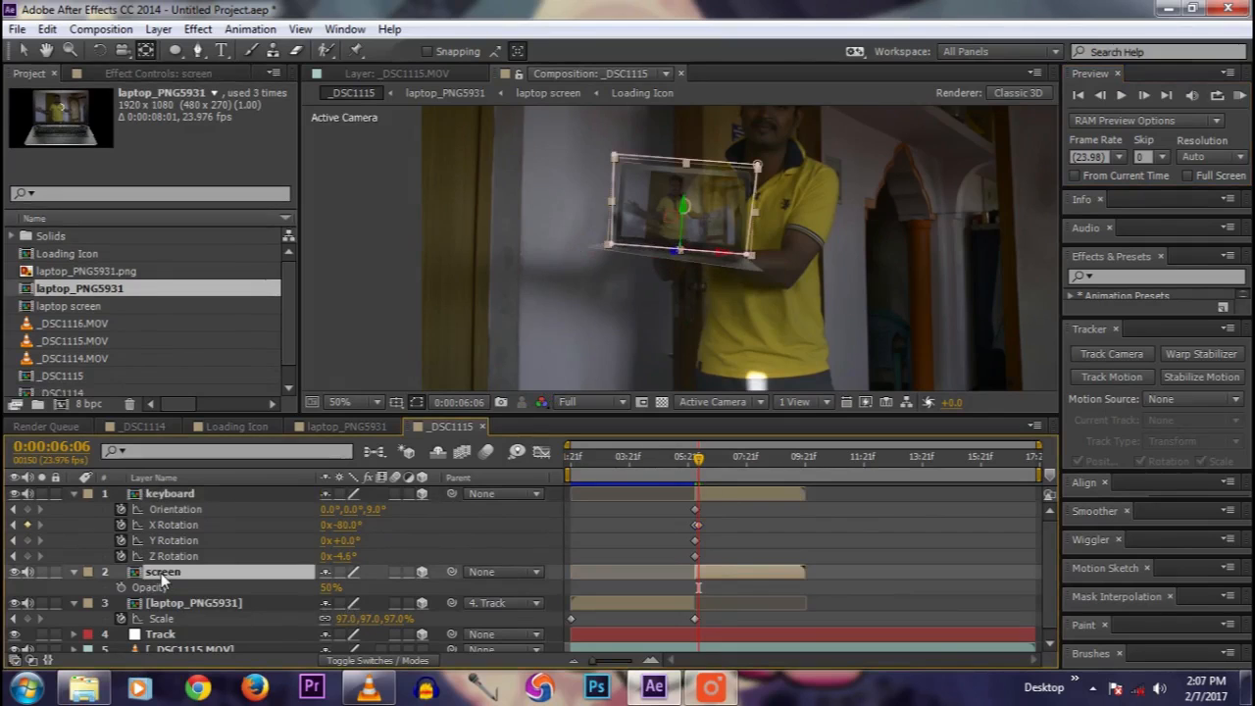
key(r)
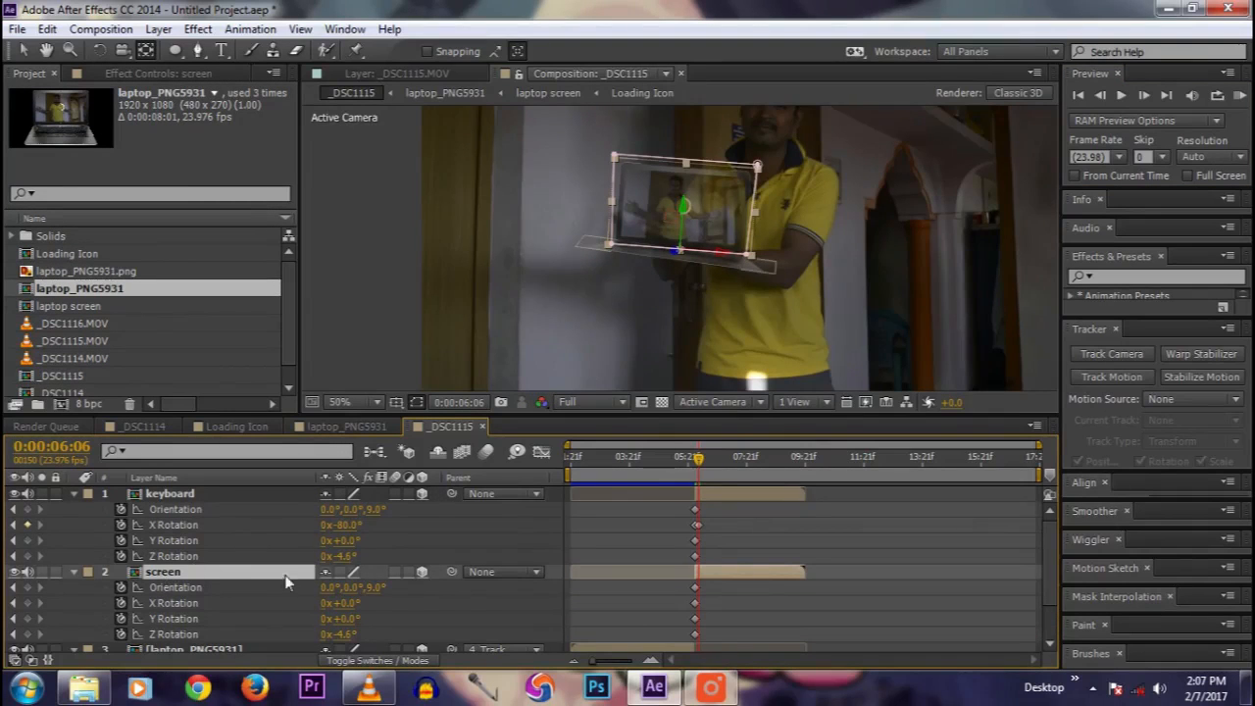
drag(358, 610, 407, 603)
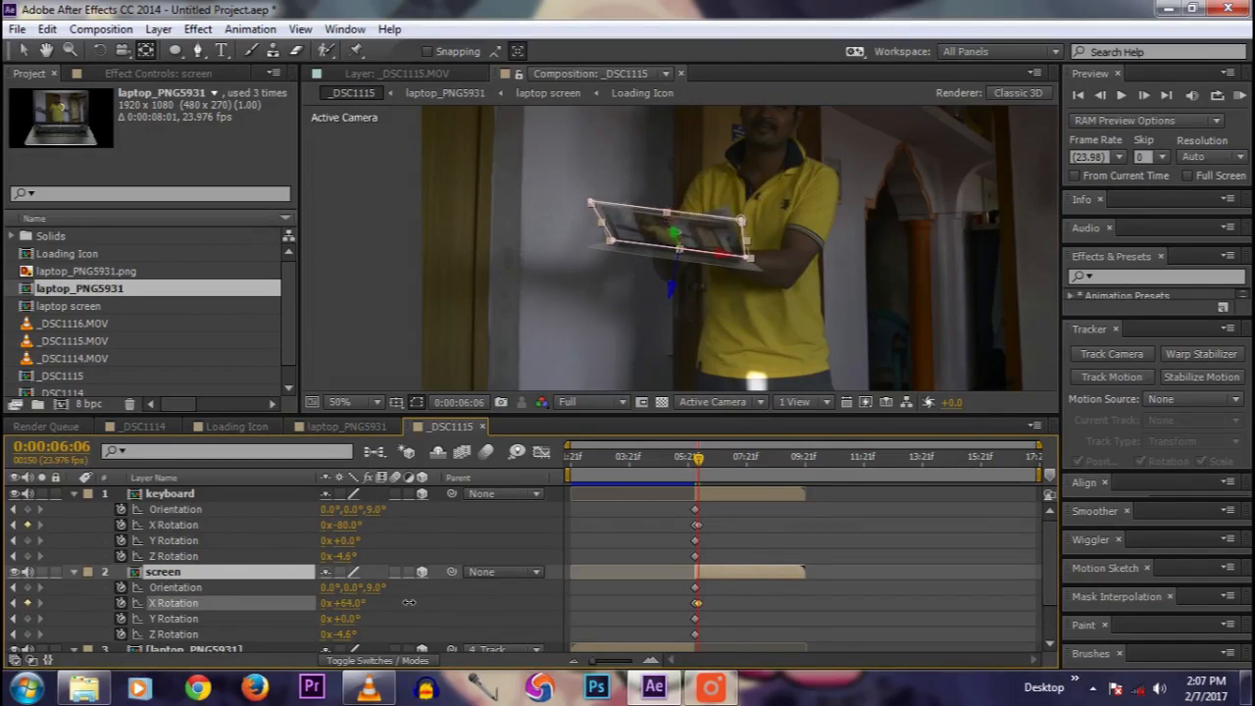
click(430, 535)
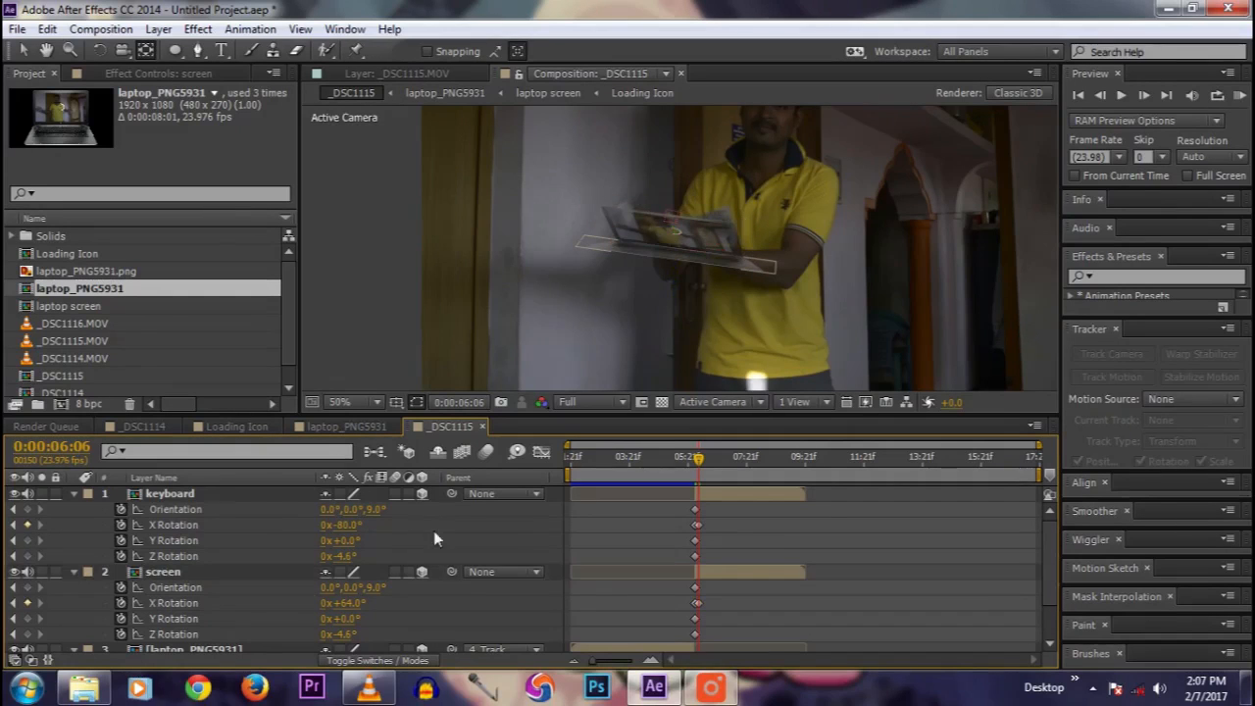
Step: At 0:00:06:08, set the X Rotation of the keyboard layer to -89° and of the screen layer to +73°
click(1145, 95)
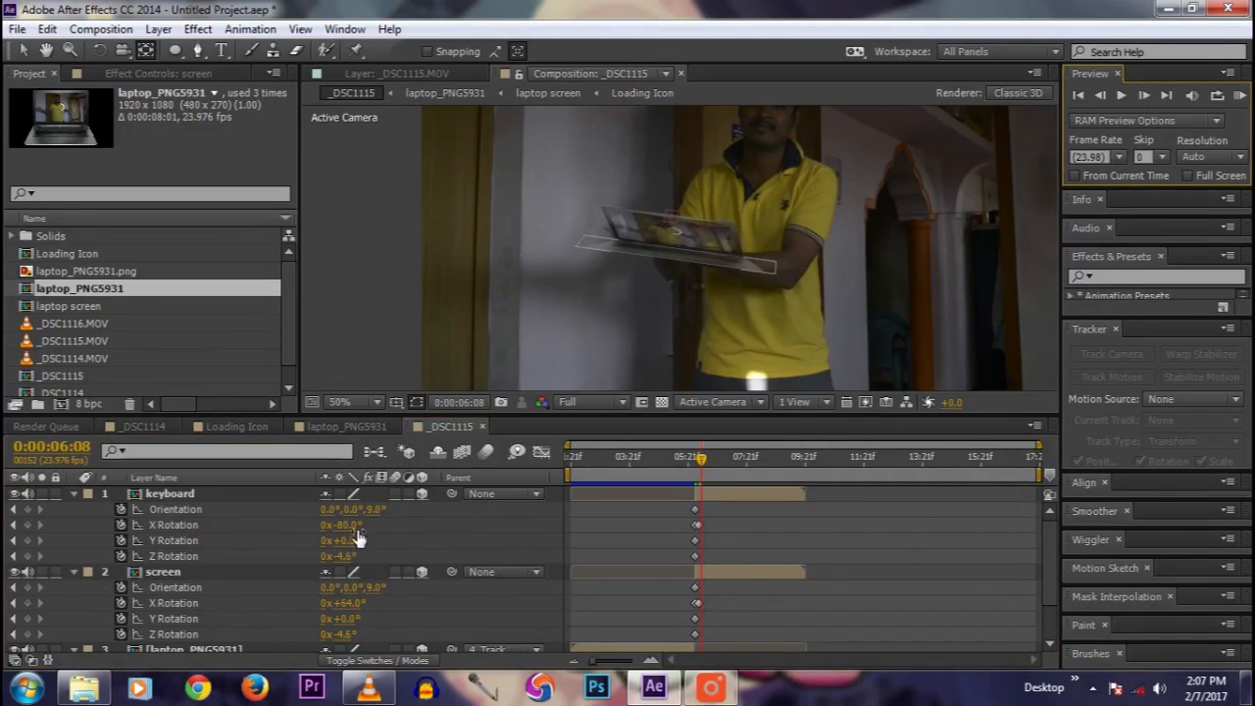
drag(354, 525, 346, 528)
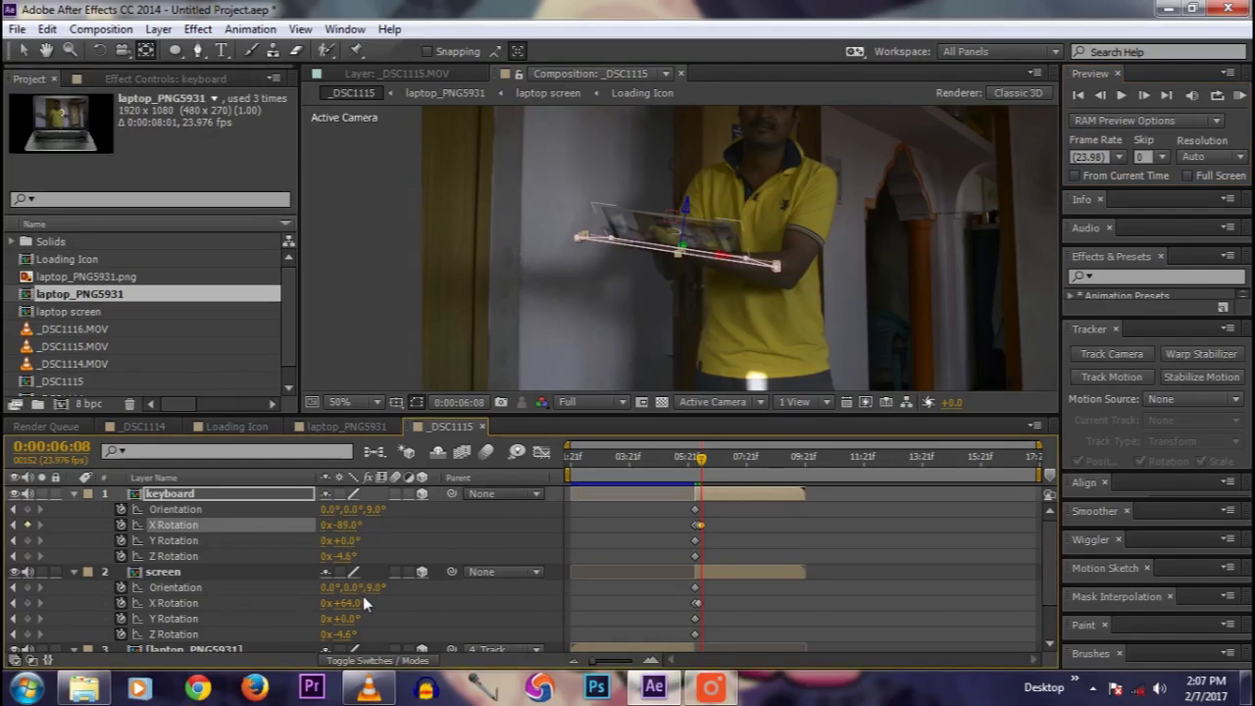
mouse_move(357, 605)
mouse_down()
mouse_move(346, 605)
mouse_move(365, 603)
mouse_up()
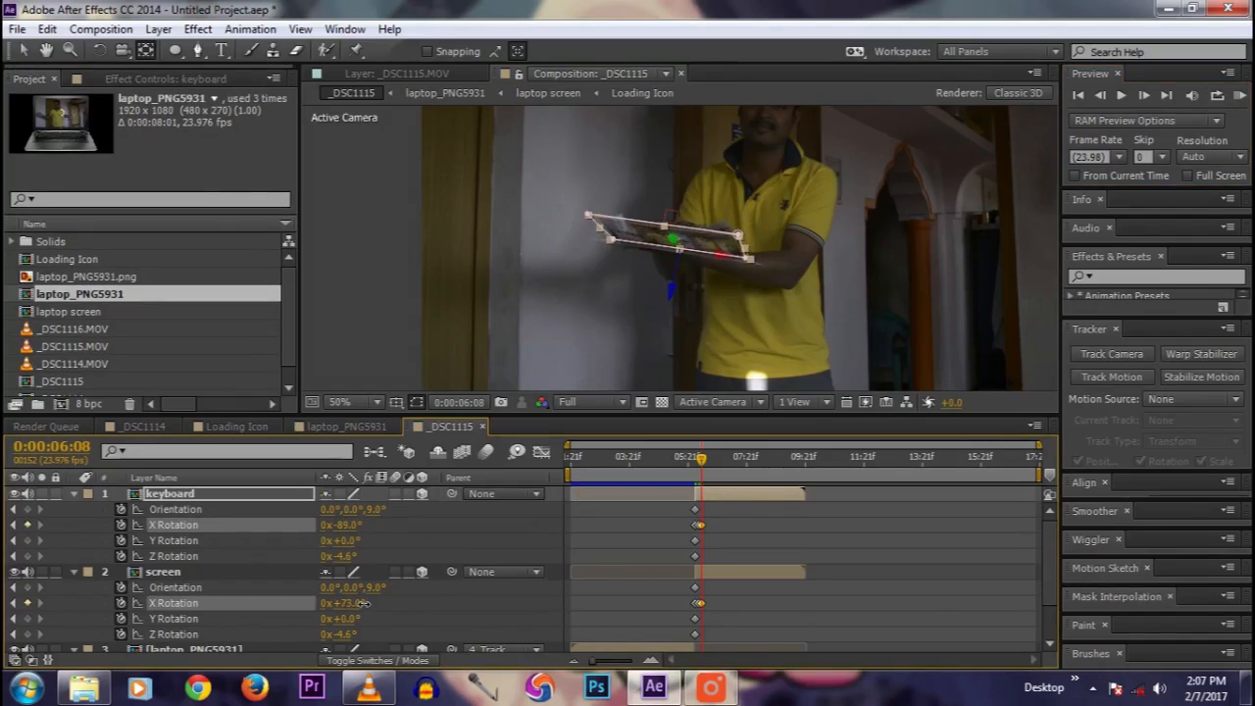
drag(364, 603, 364, 602)
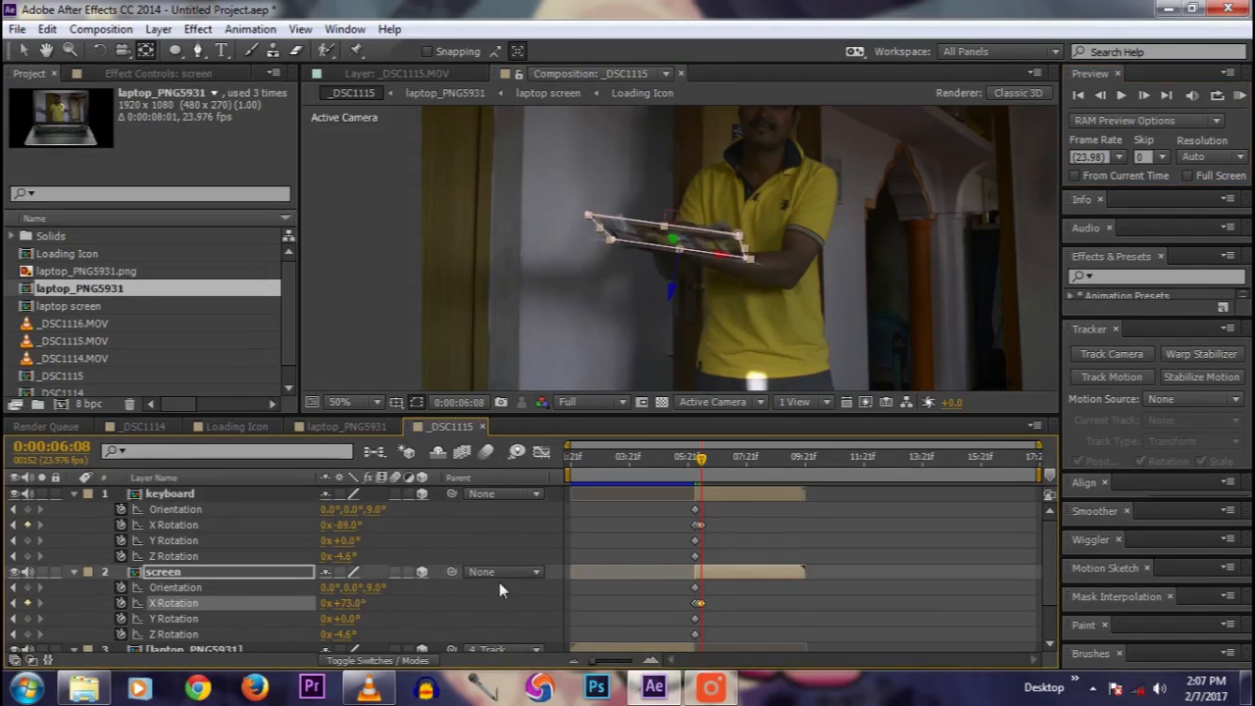
click(493, 532)
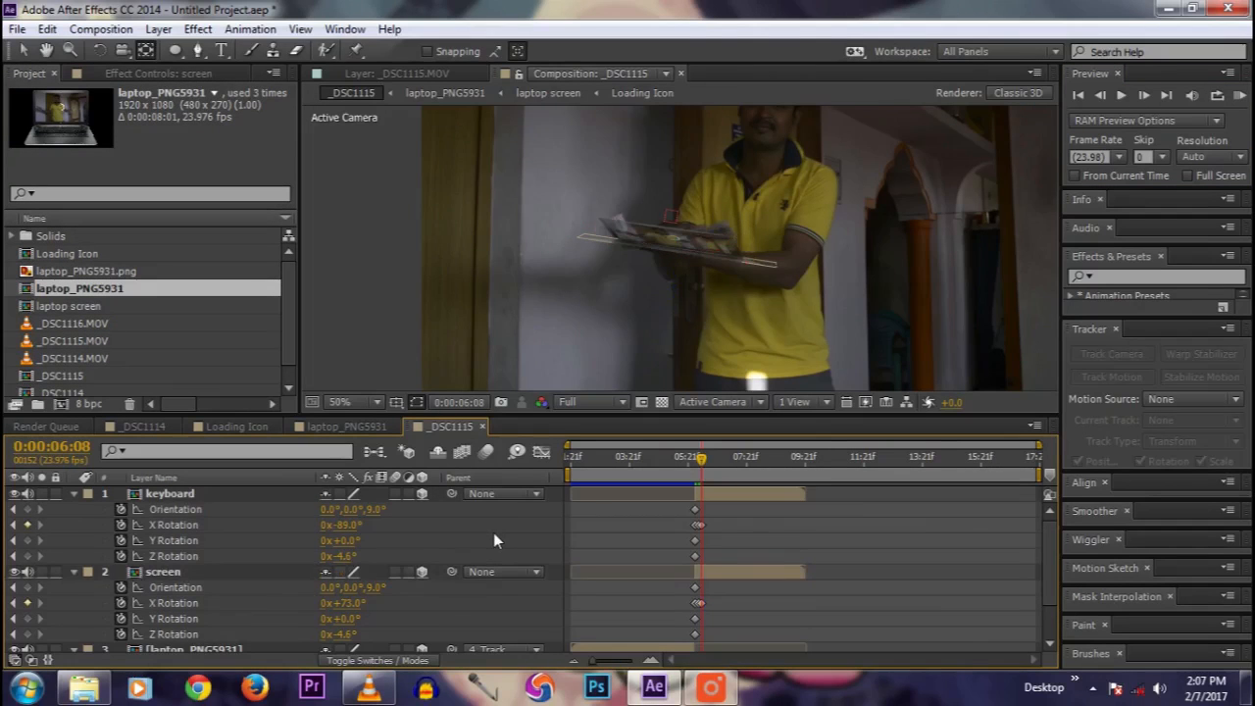
Step: Set the opacity of both the keyboard and screen layers to 100%
click(210, 498)
shift+click(180, 576)
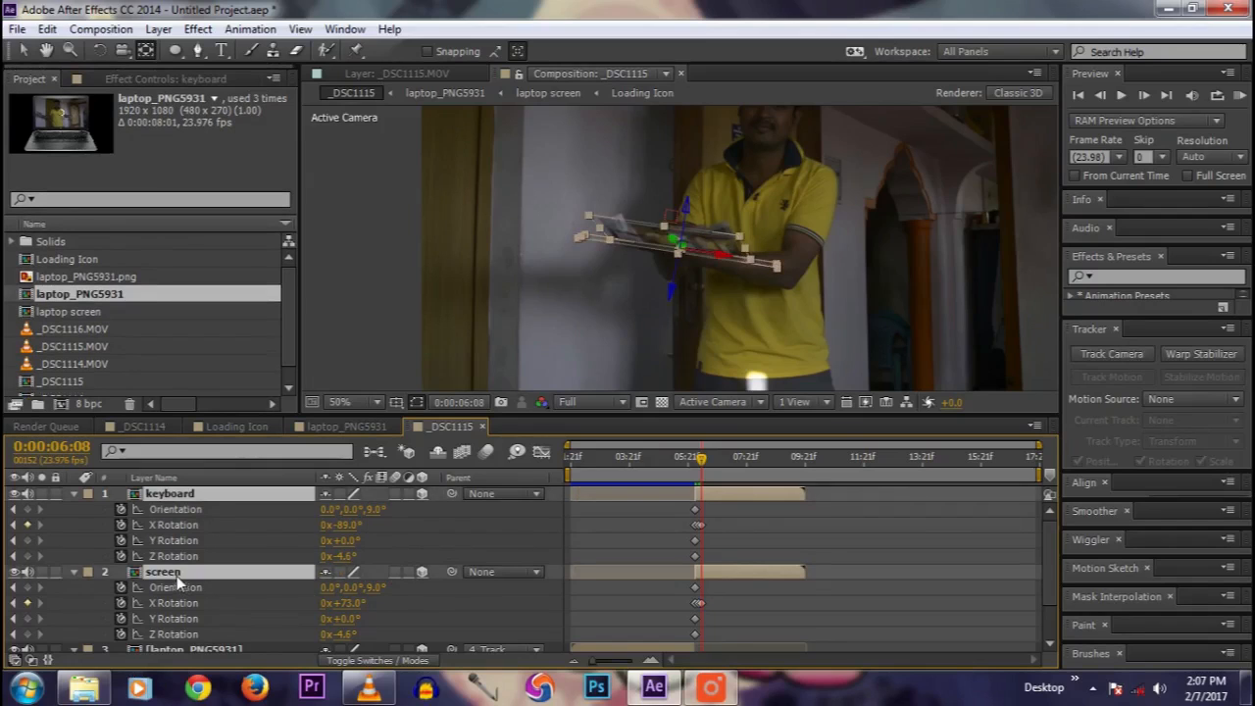
key(t)
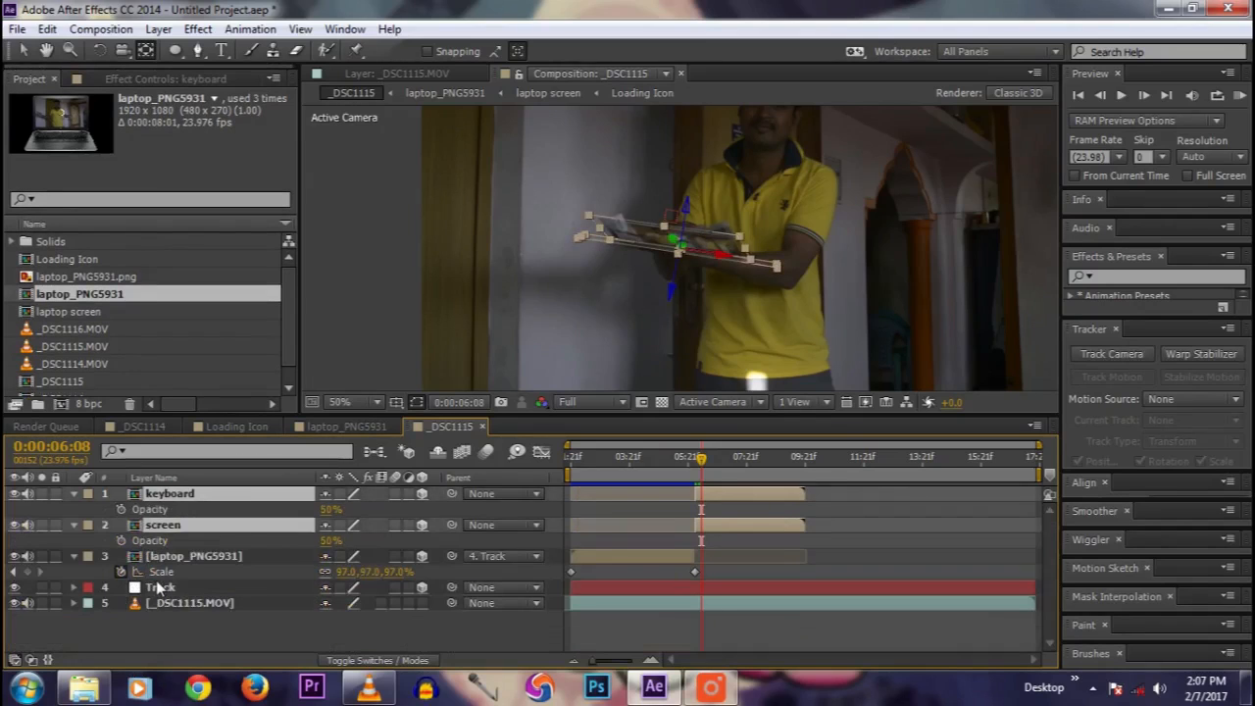
click(333, 511)
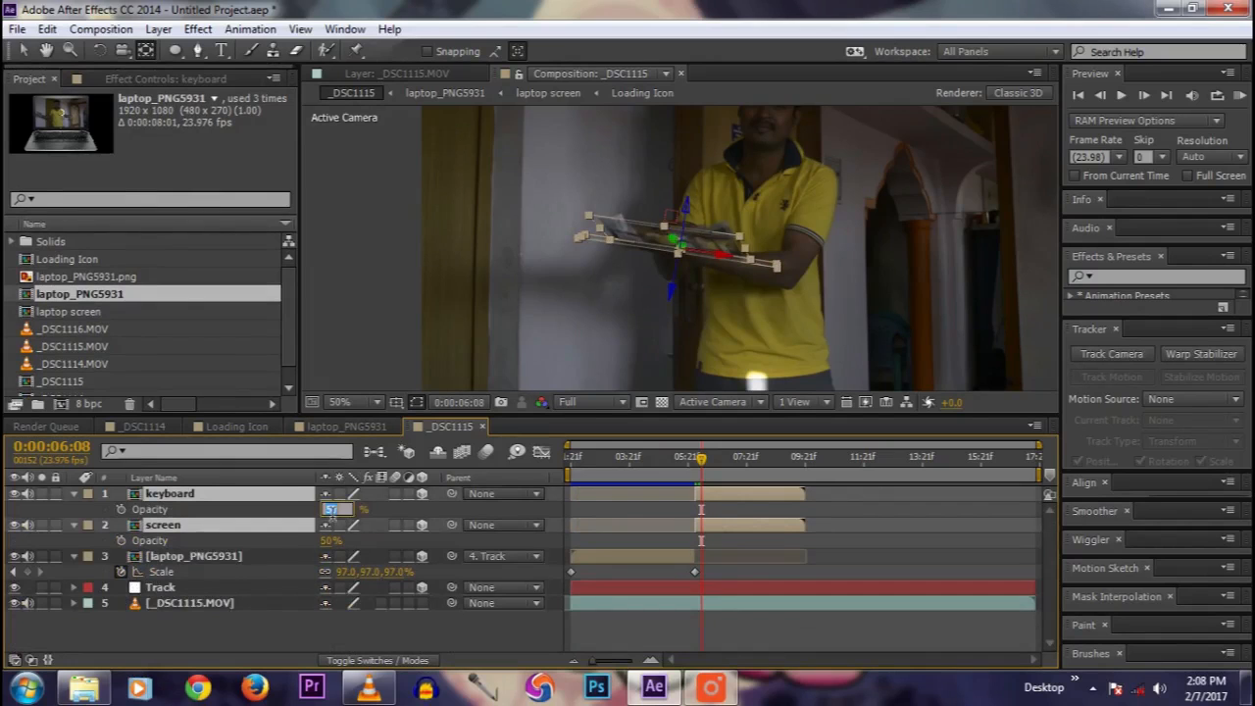
text(0100)
key(Return)
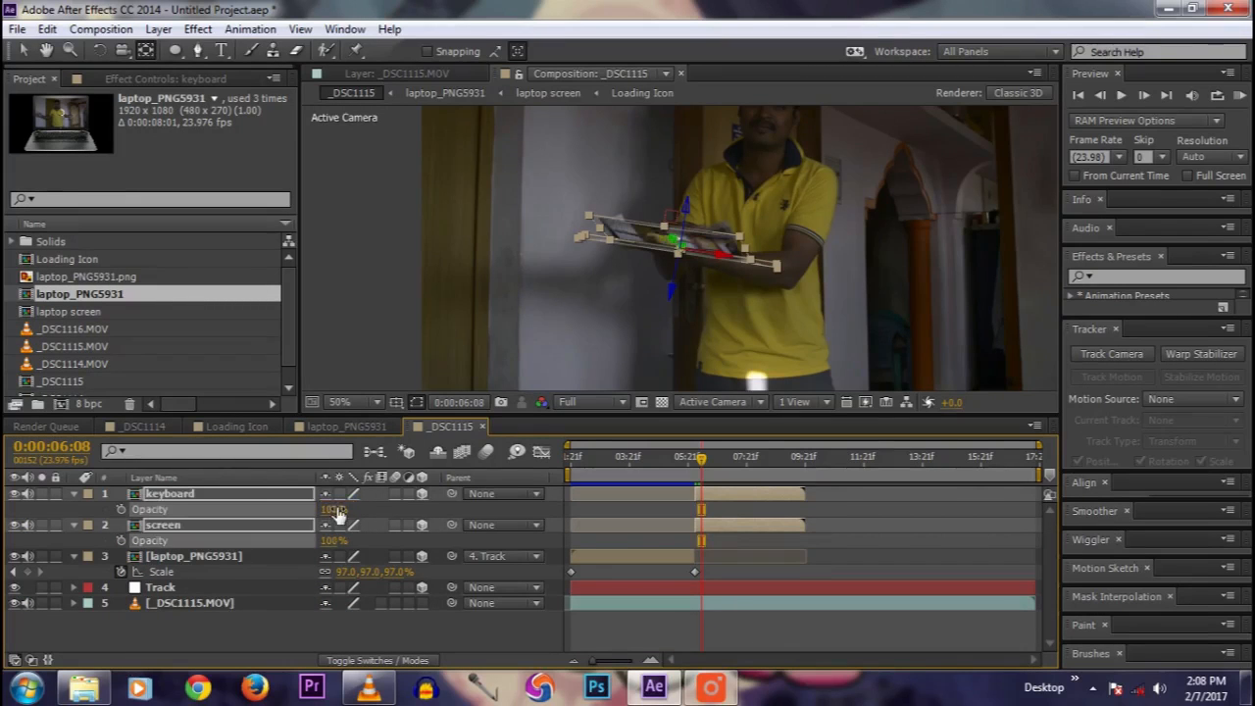
key(F2)
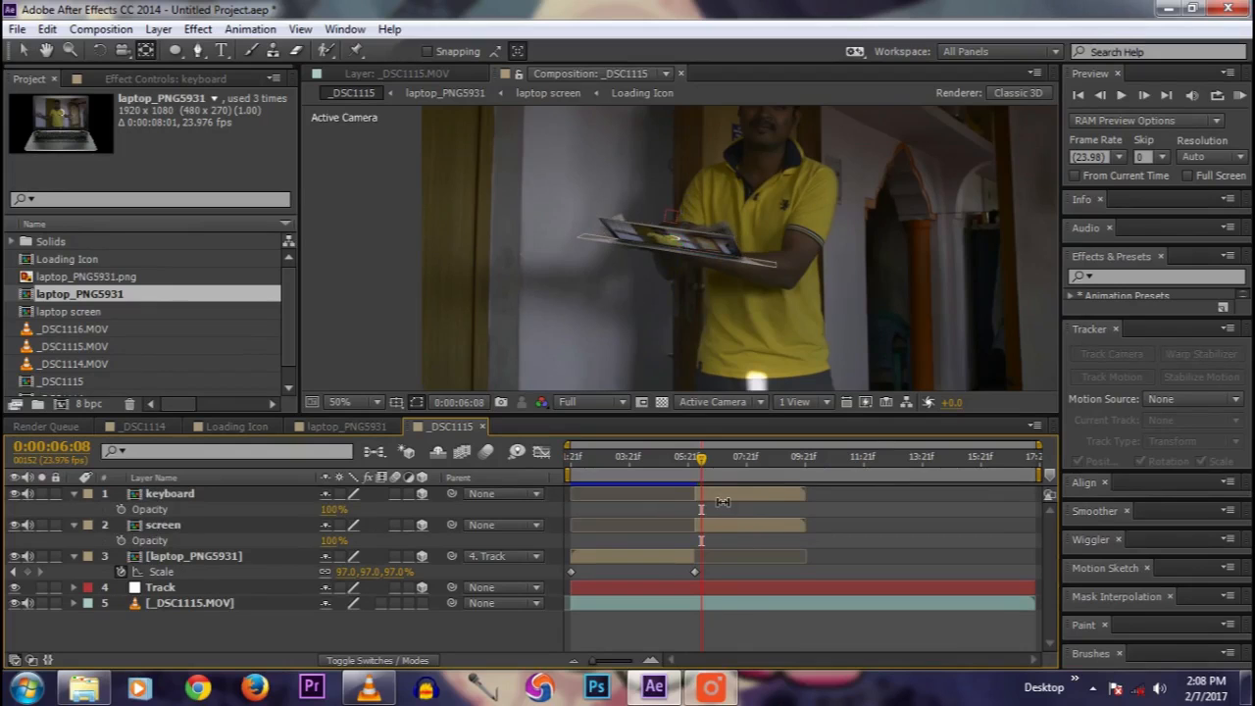
Step: Trim the end of the keyboard and screen layers to 0:00:06:08
click(208, 494)
ctrl+click(188, 525)
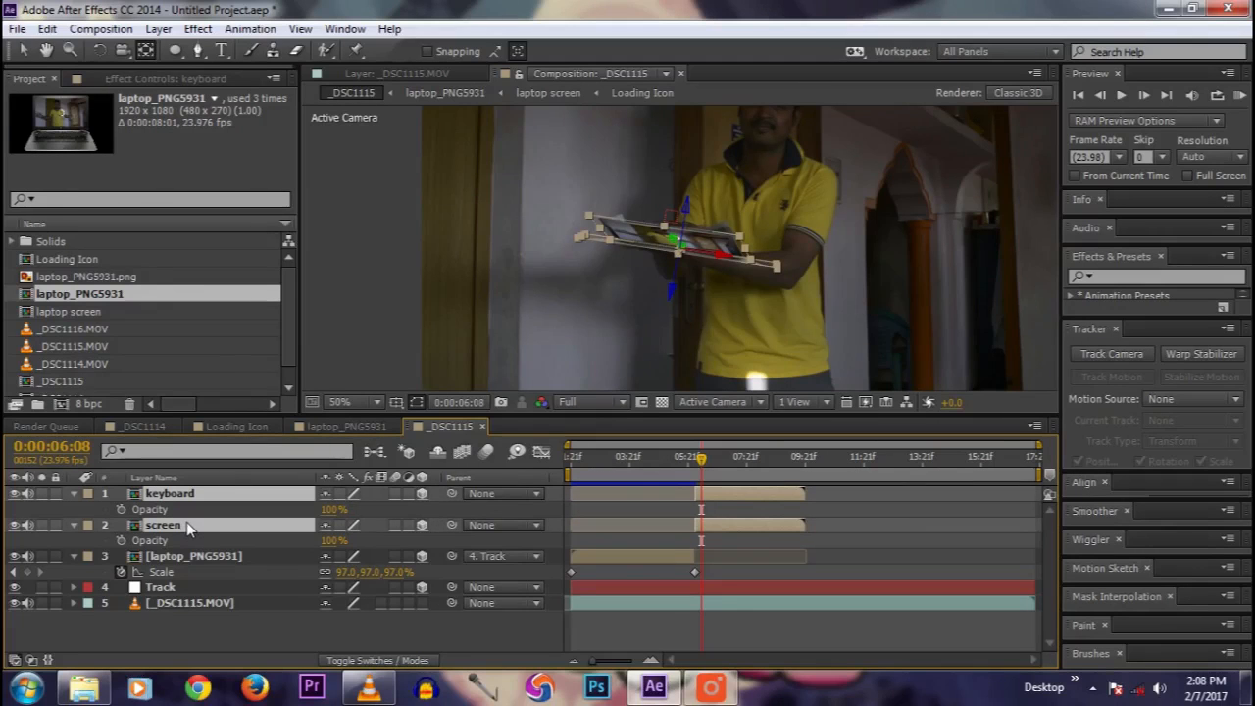
key(alt+])
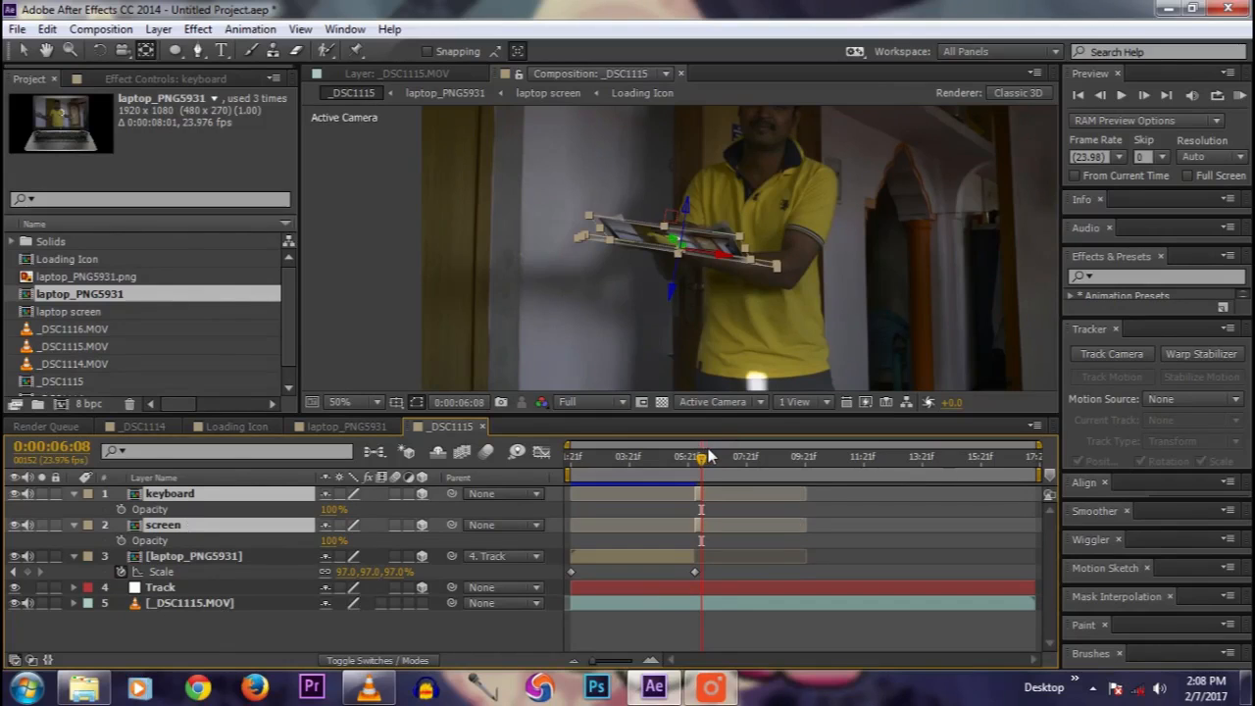
Step: Set the composition's display resolution to Quarter and preview the laptop-closing animation from 0:00:05:18
drag(702, 457, 685, 462)
click(490, 628)
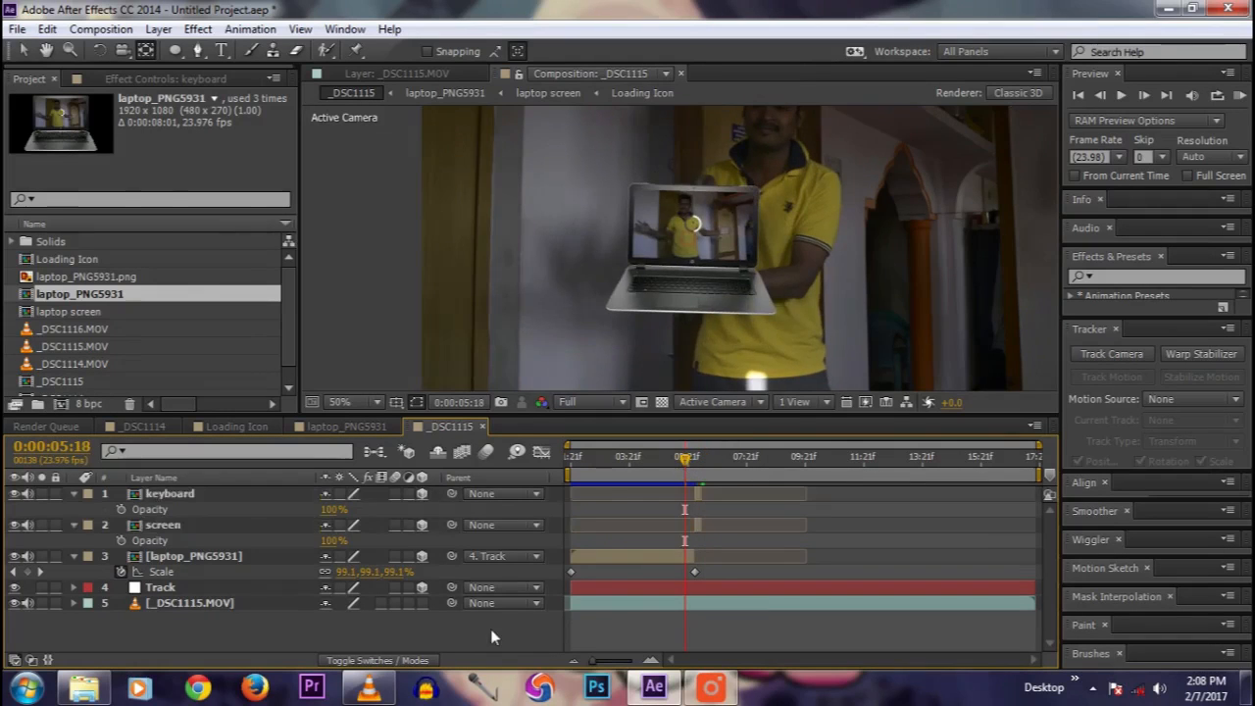
click(593, 402)
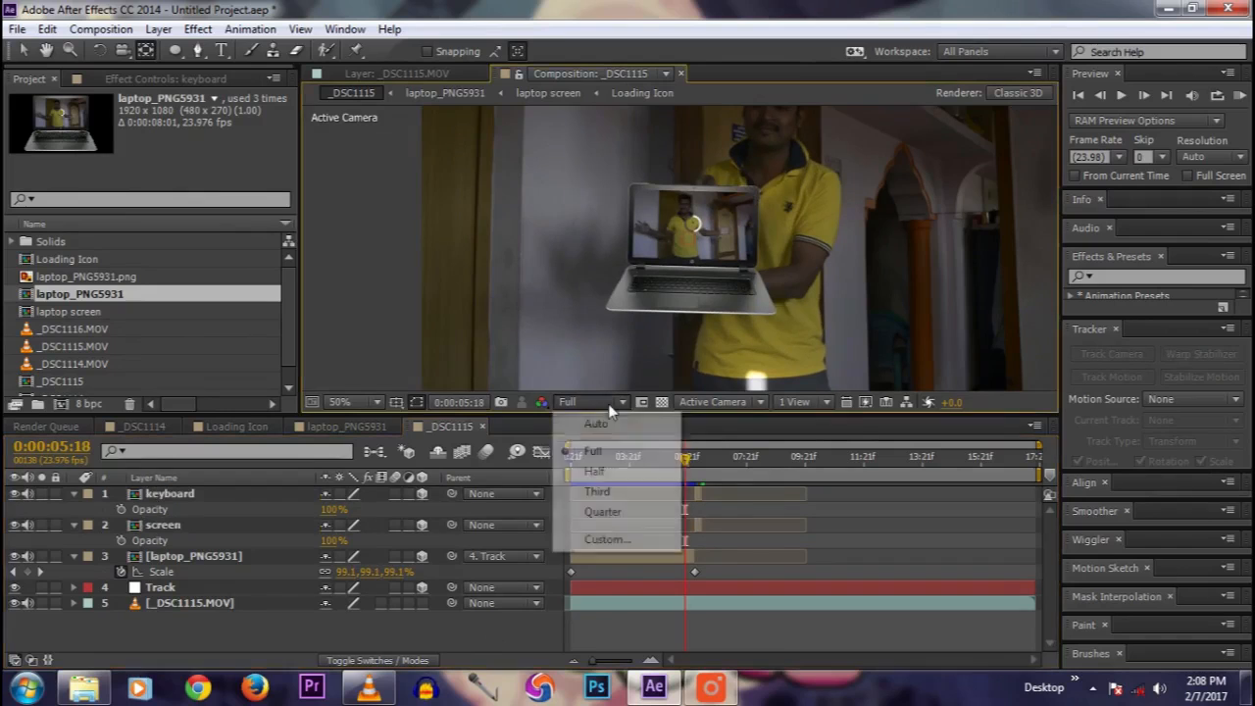
click(602, 511)
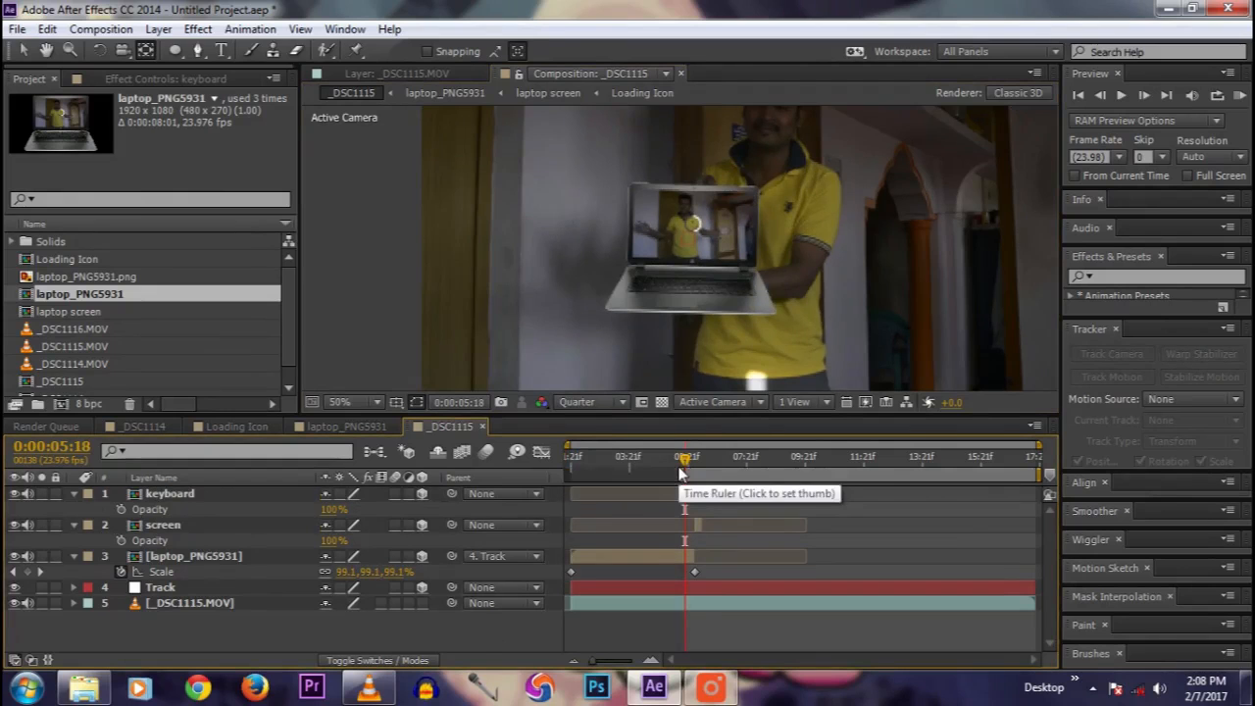
key(space)
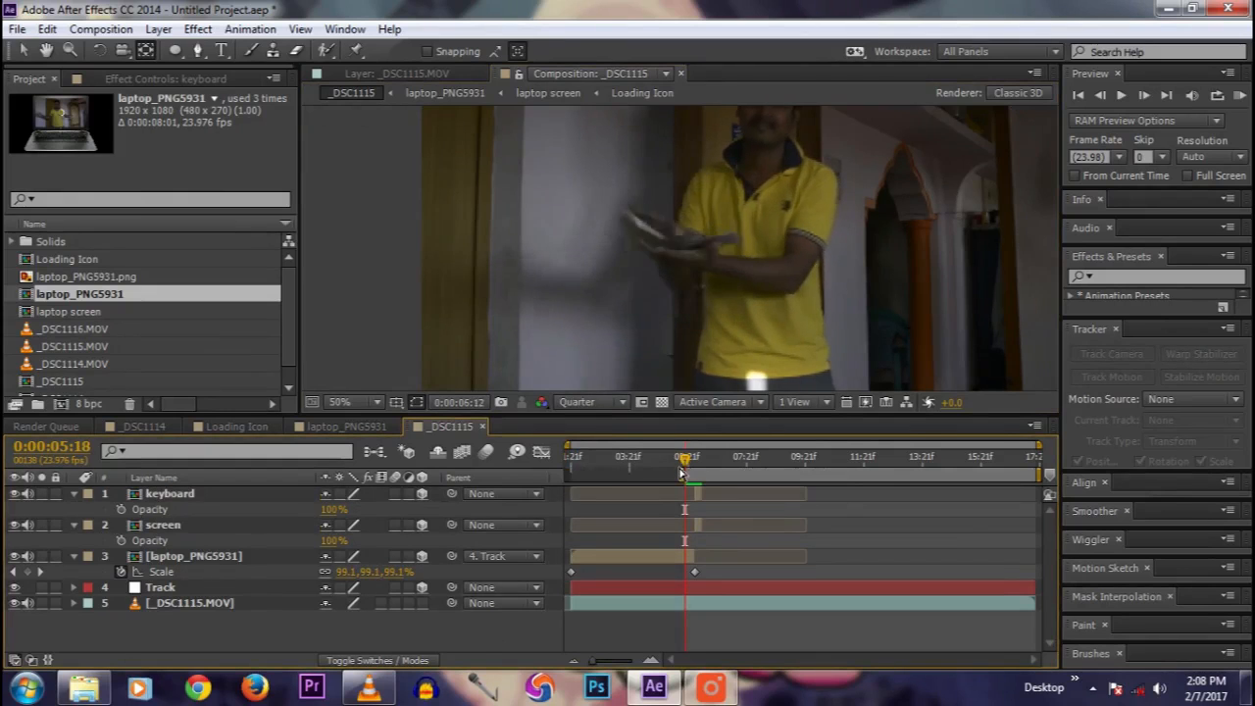
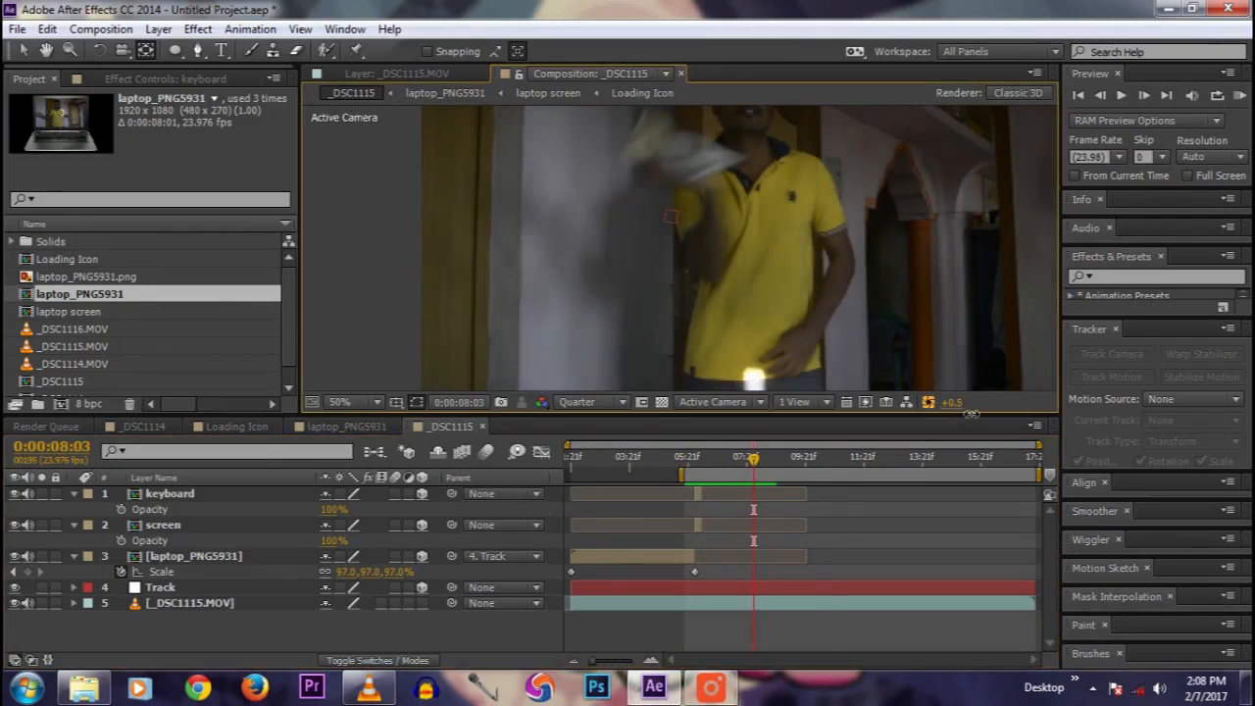
Step: Raise the viewer exposure to +1.1, preview the laptop-closing animation and scrub through to the end of the composition
drag(965, 415, 977, 415)
key(KP_0)
key(space)
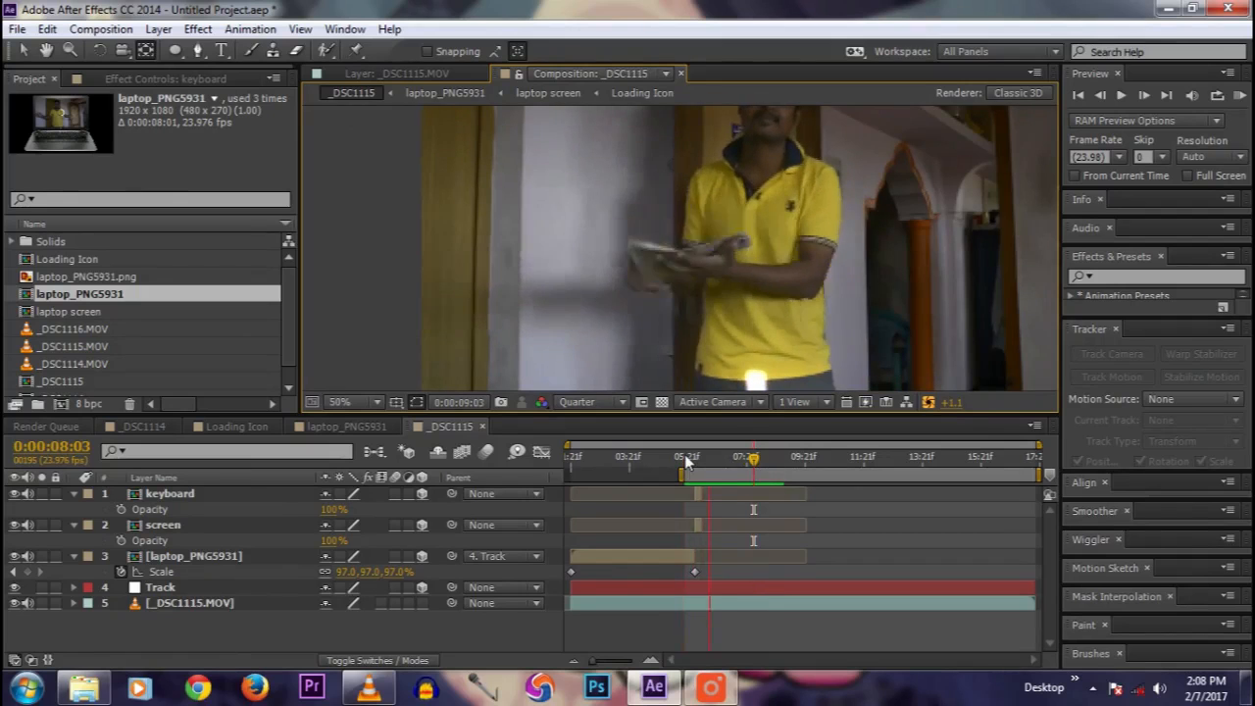
key(space)
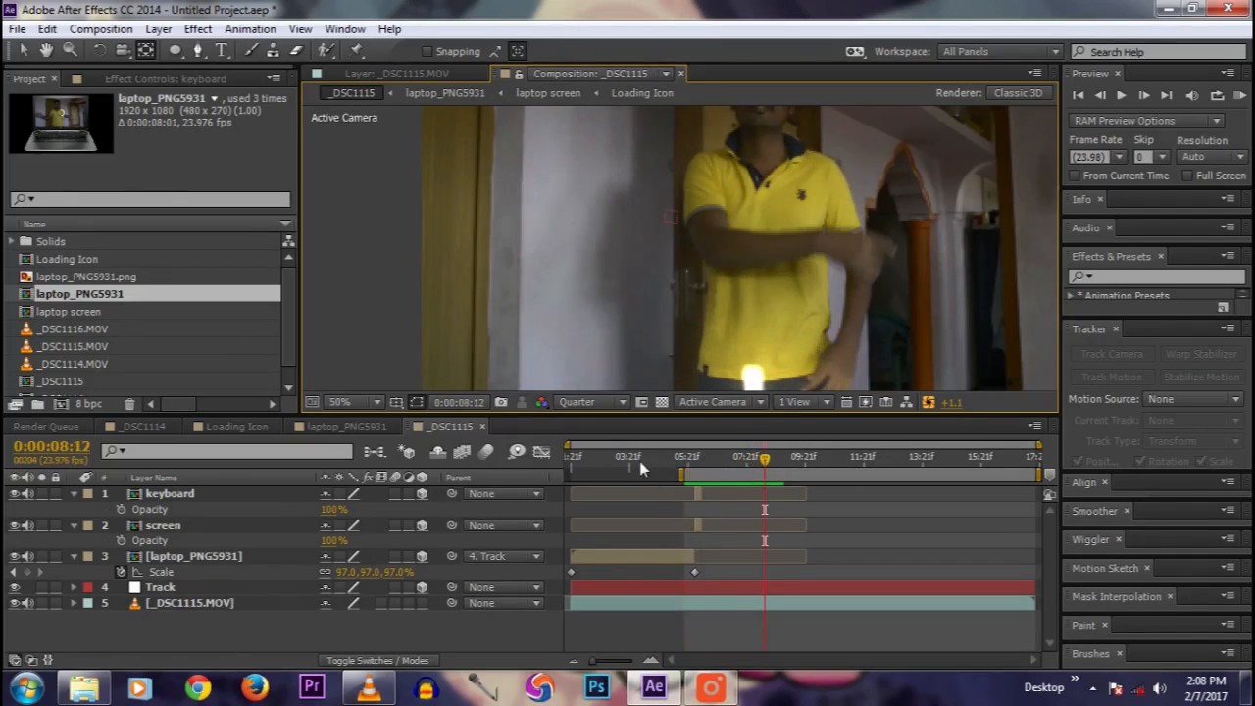
click(715, 692)
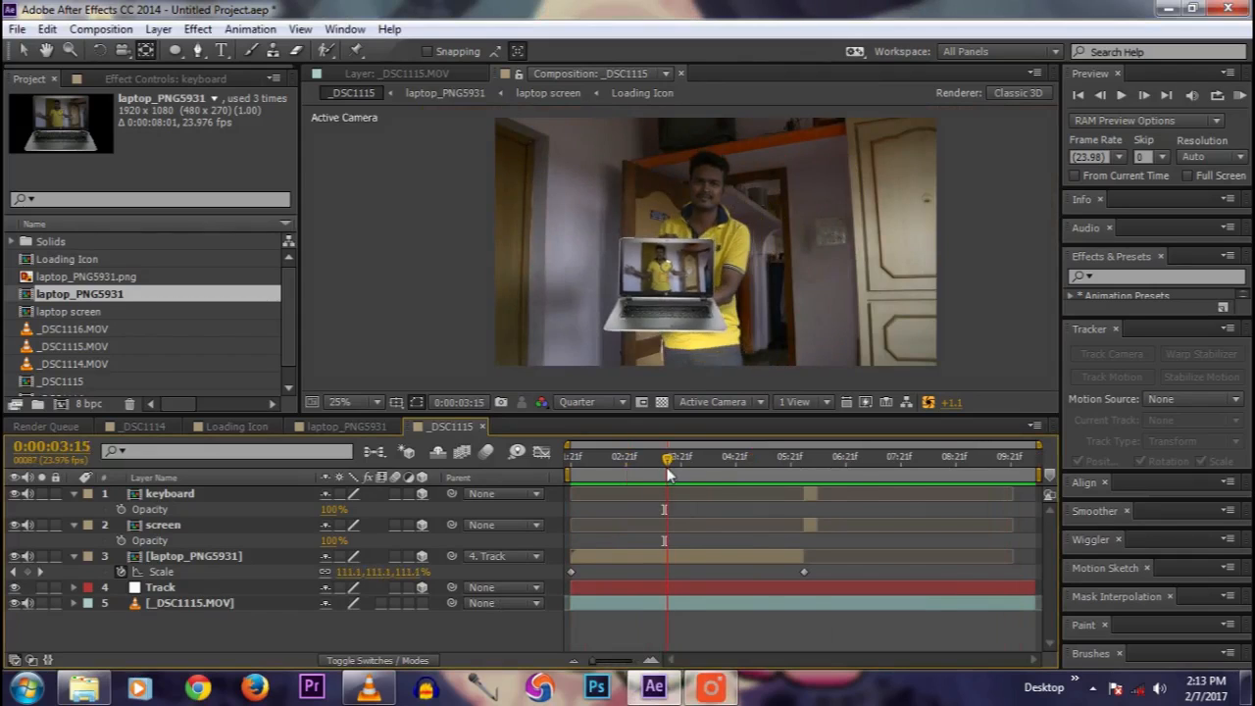
click(929, 459)
drag(949, 460, 1057, 463)
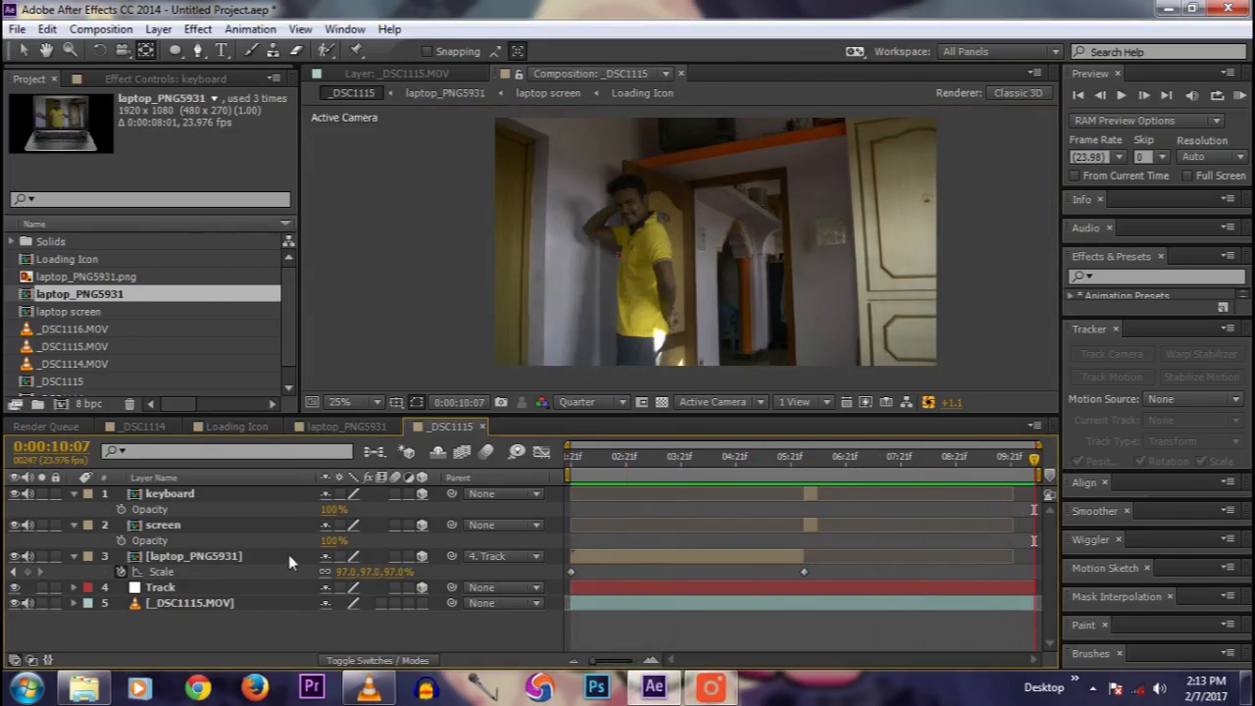
Step: Rename the _DSC1115 composition as "lap to paper"
right_click(446, 433)
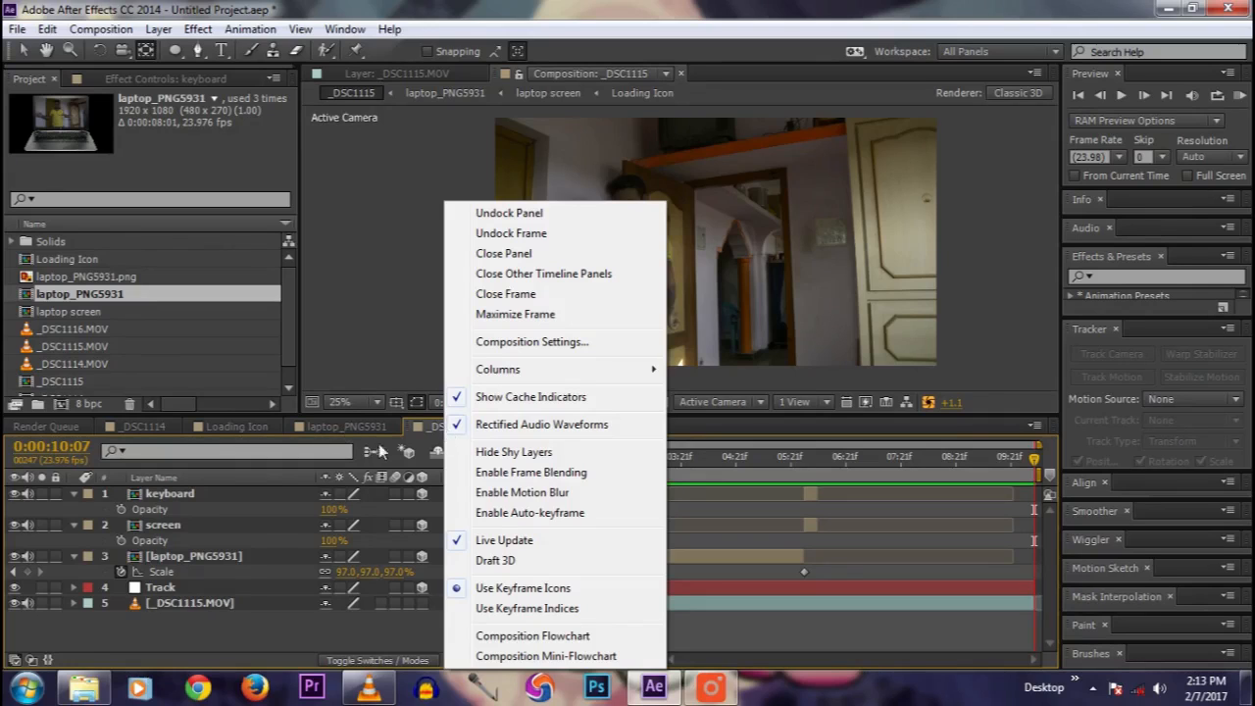
click(429, 436)
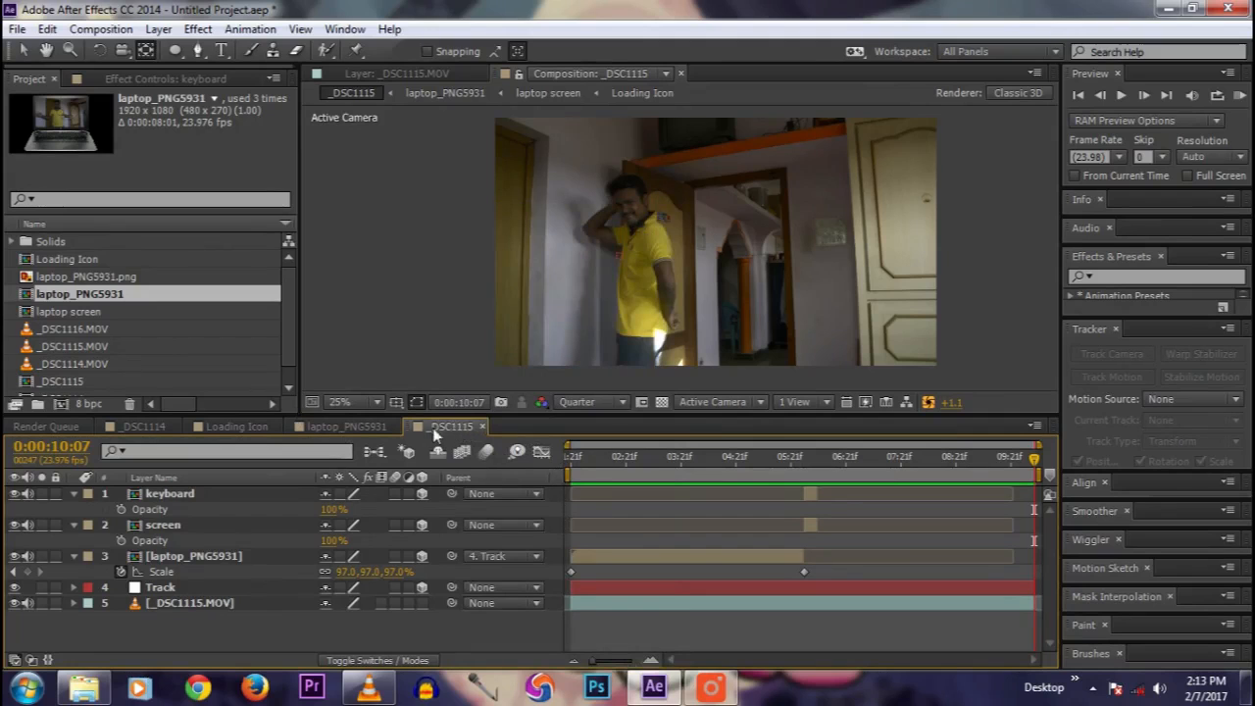
scroll(182, 310, down, 1)
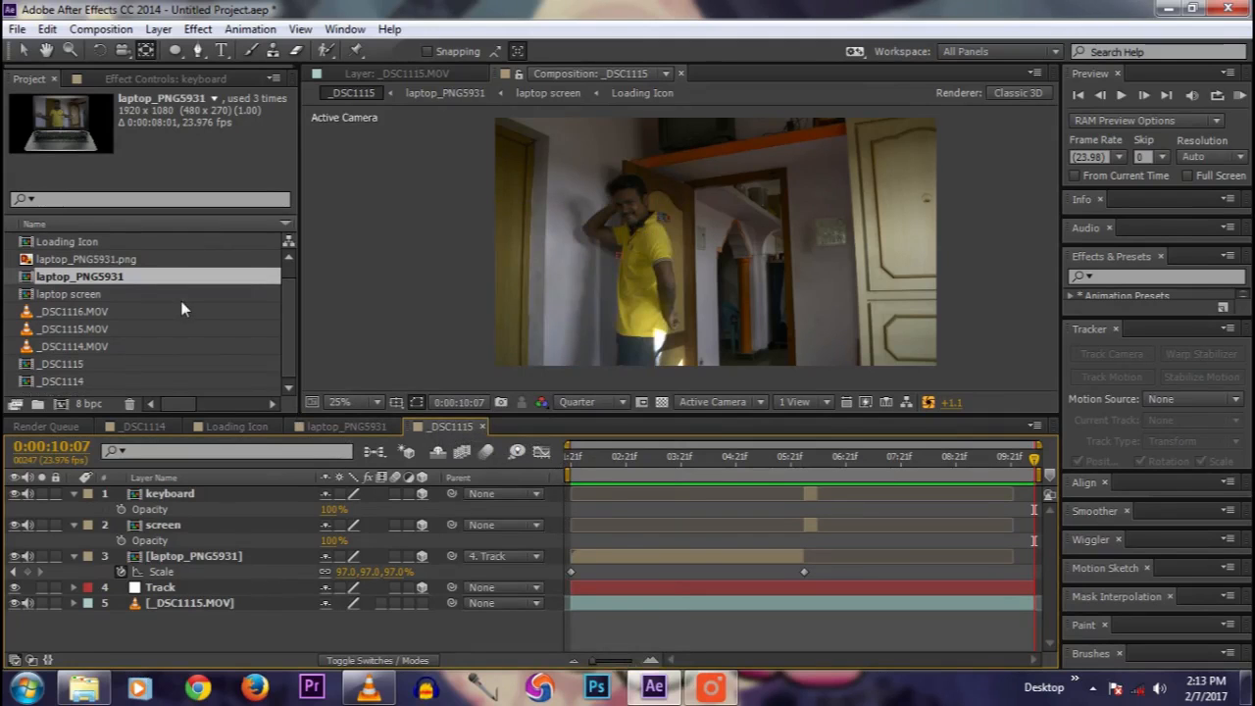
click(80, 363)
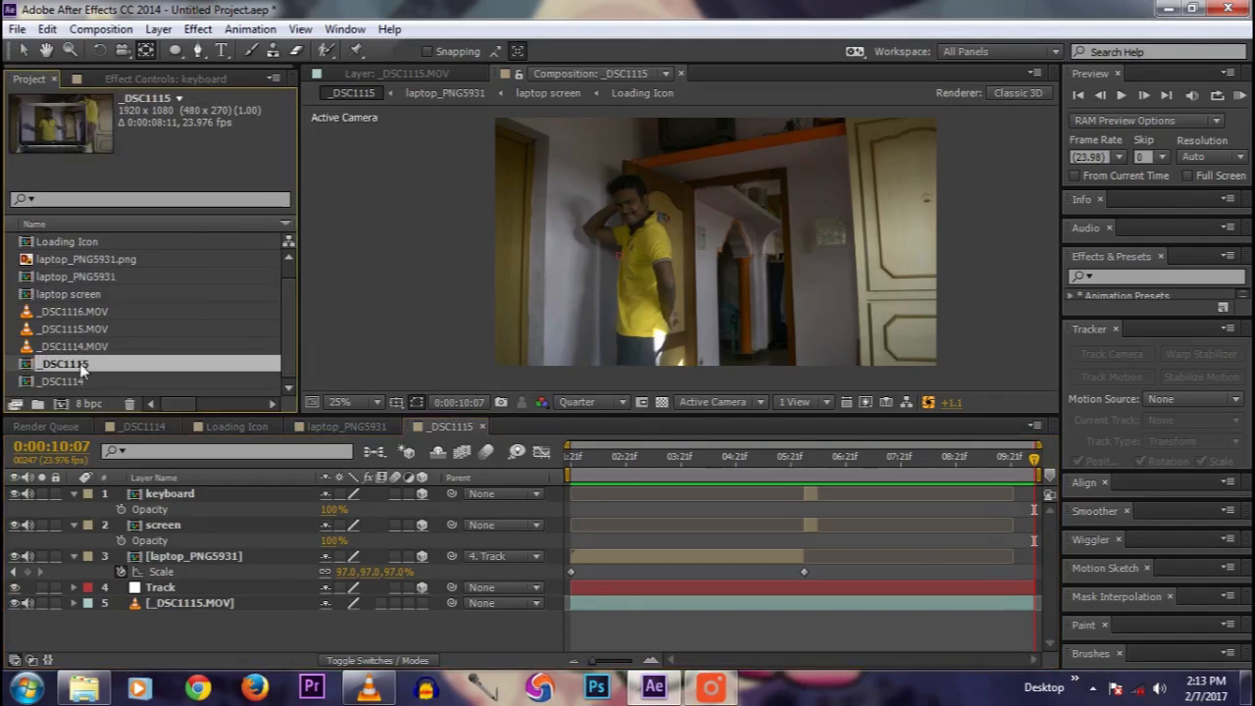
right_click(81, 363)
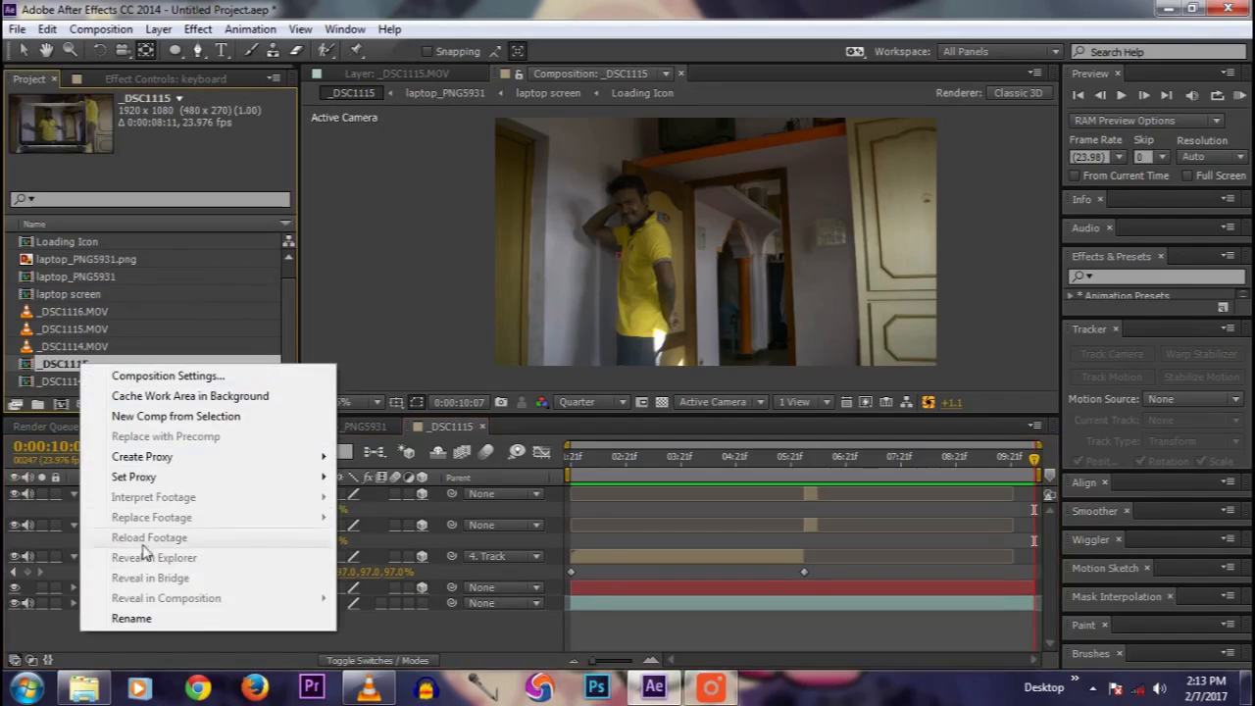
click(130, 617)
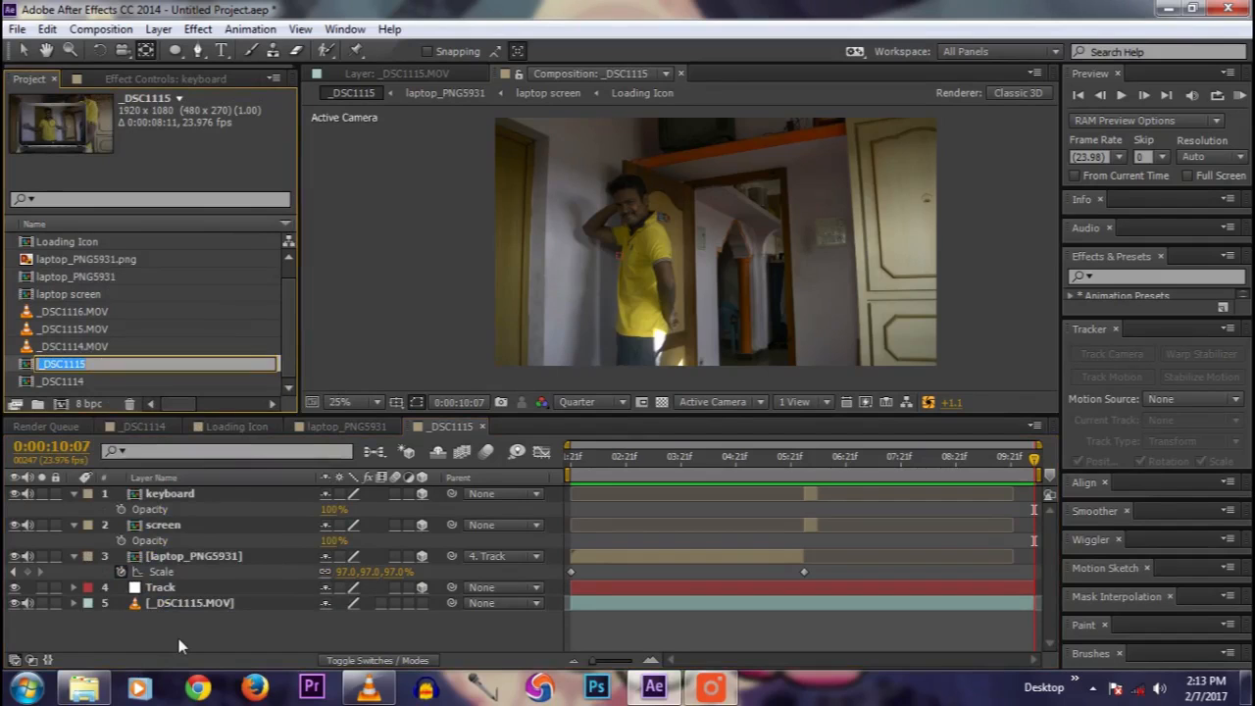
text(lap)
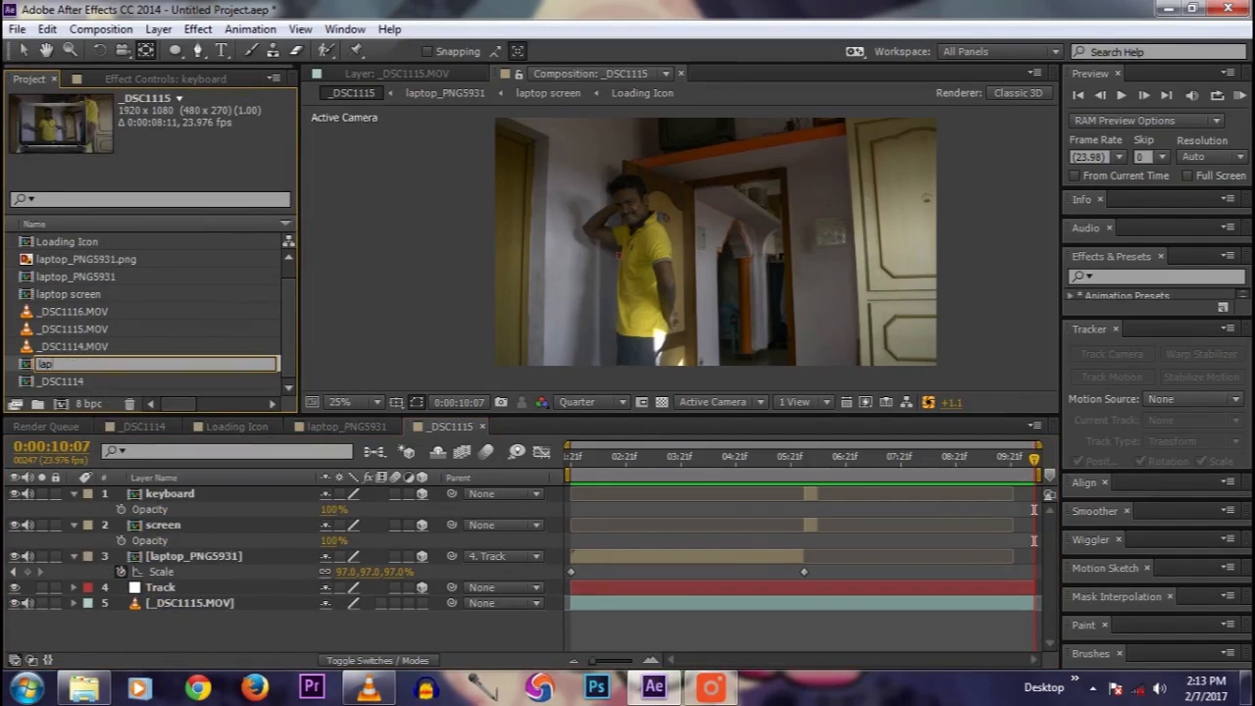
text( to paper)
key(Return)
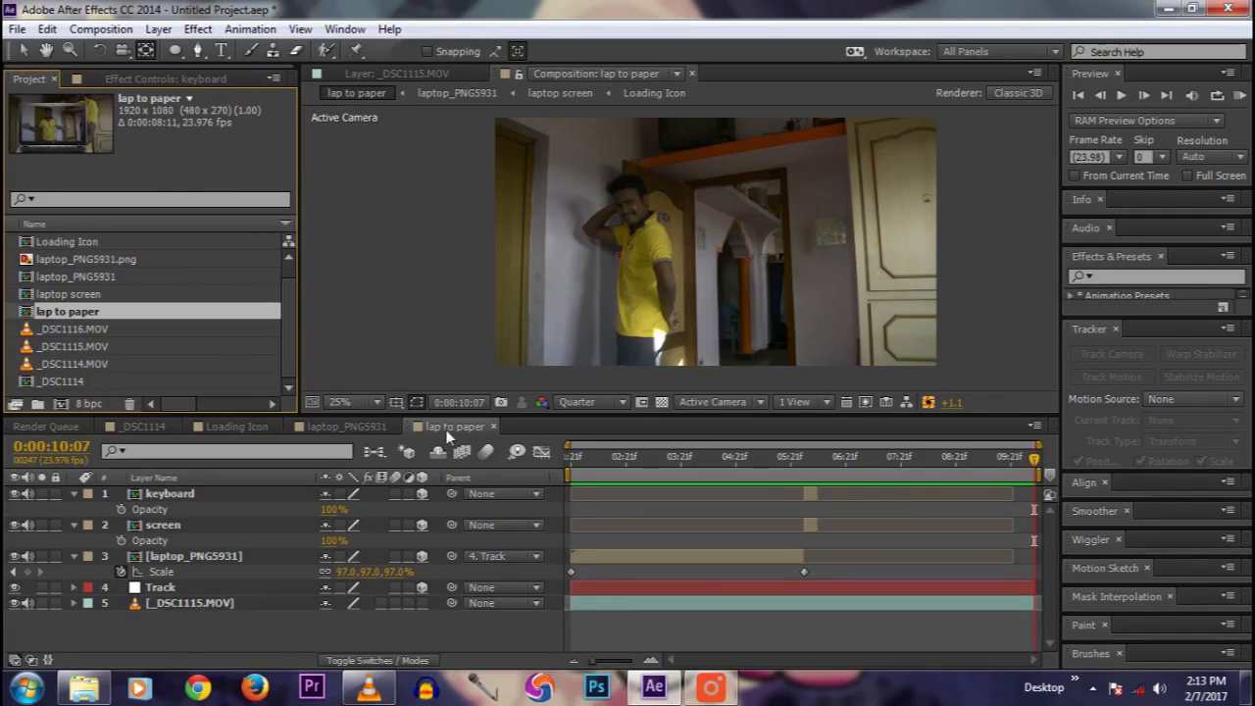
Step: Open the _DSC1114 composition, check its loading icon section, and rename the composition as "loading footage"
click(147, 429)
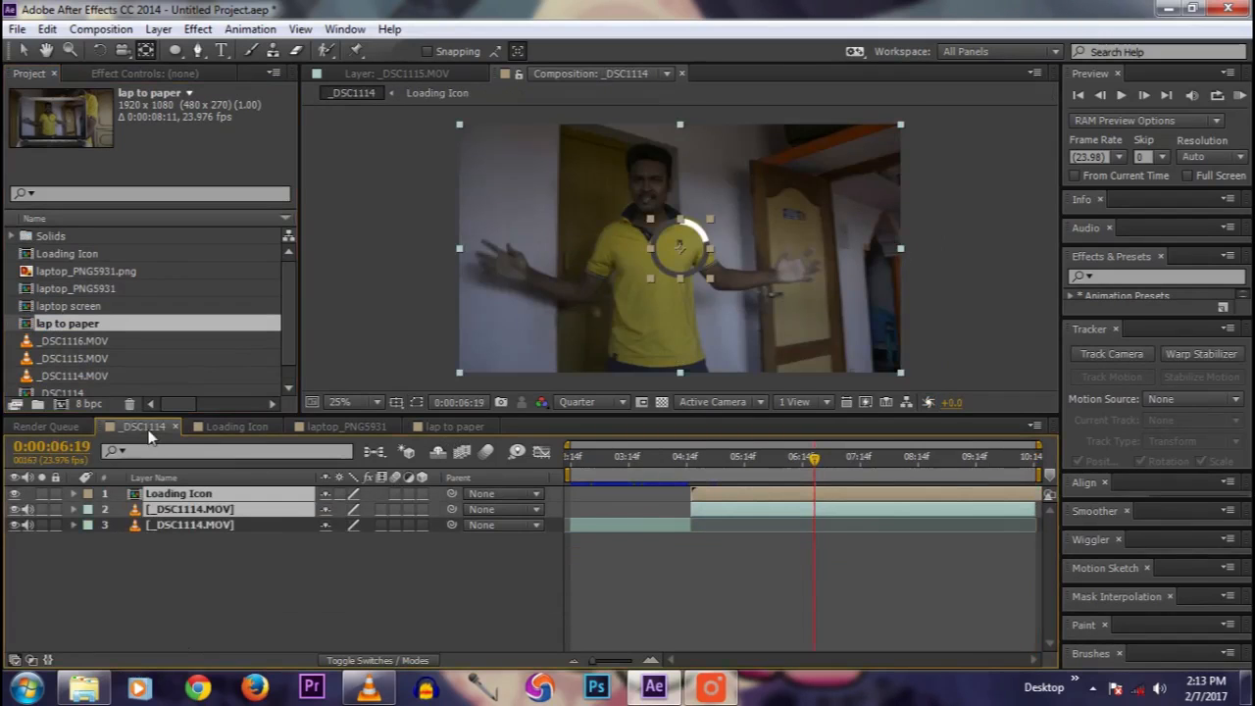
drag(670, 458, 724, 458)
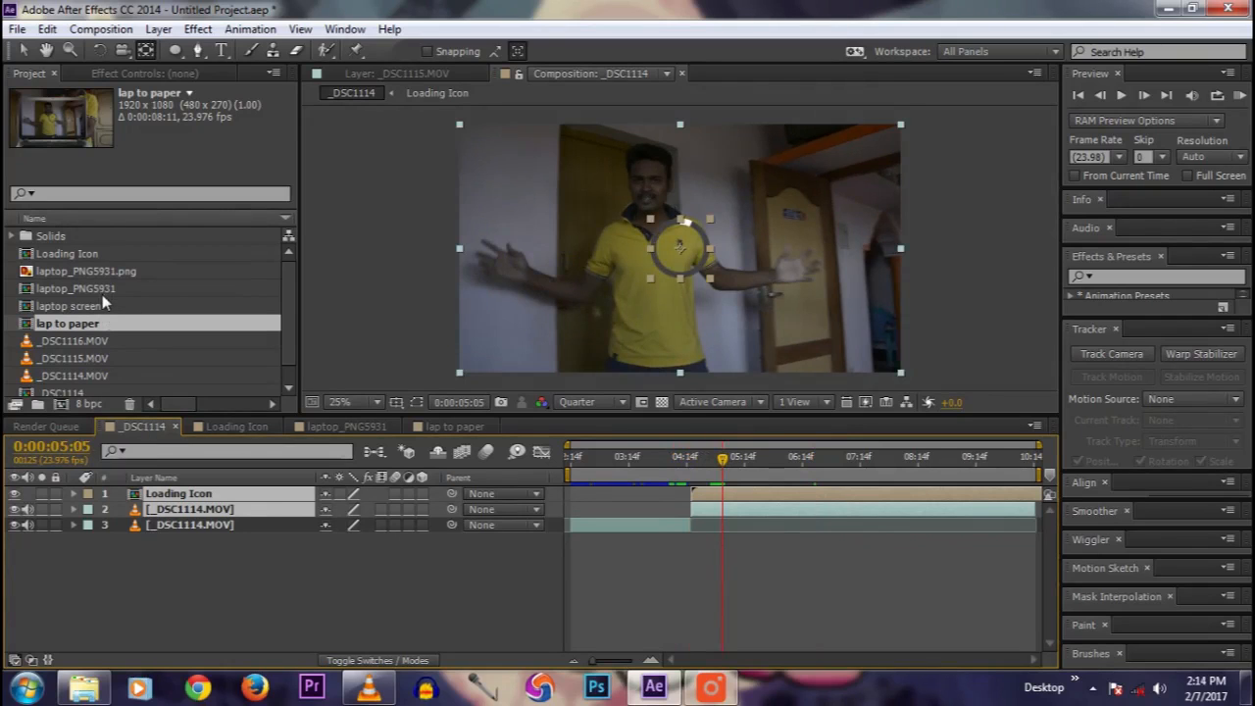
scroll(101, 295, down, 1)
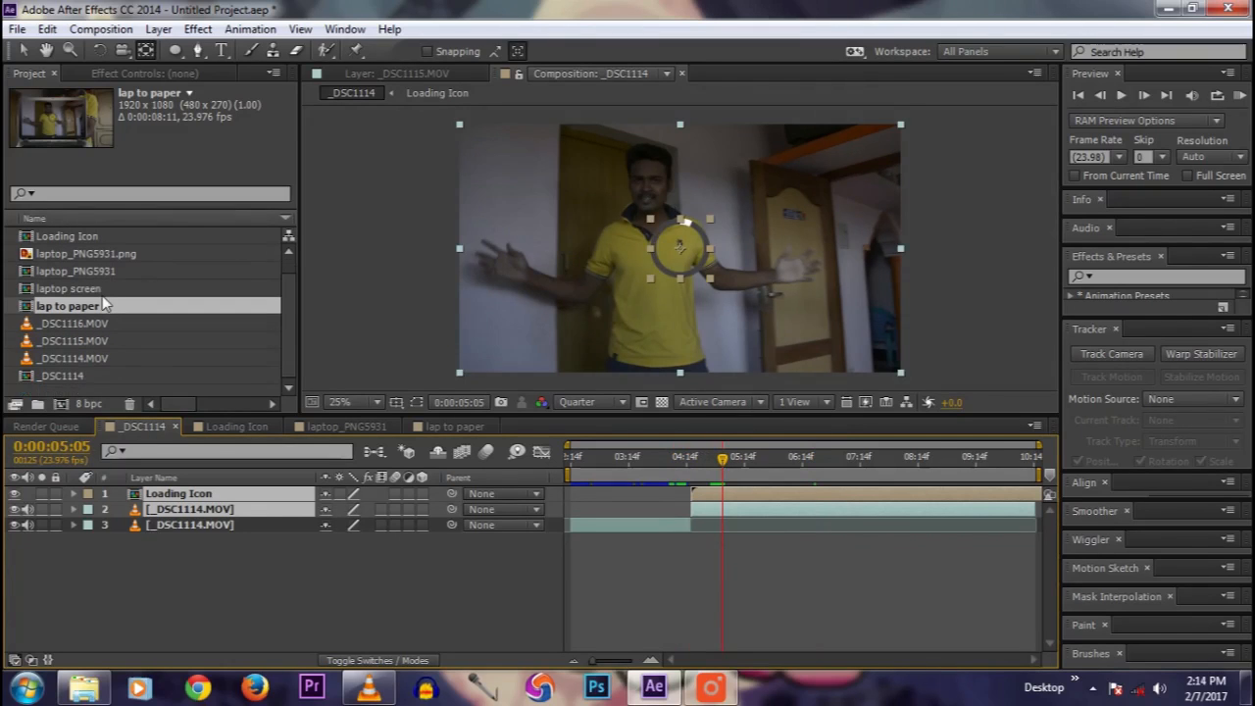
right_click(66, 376)
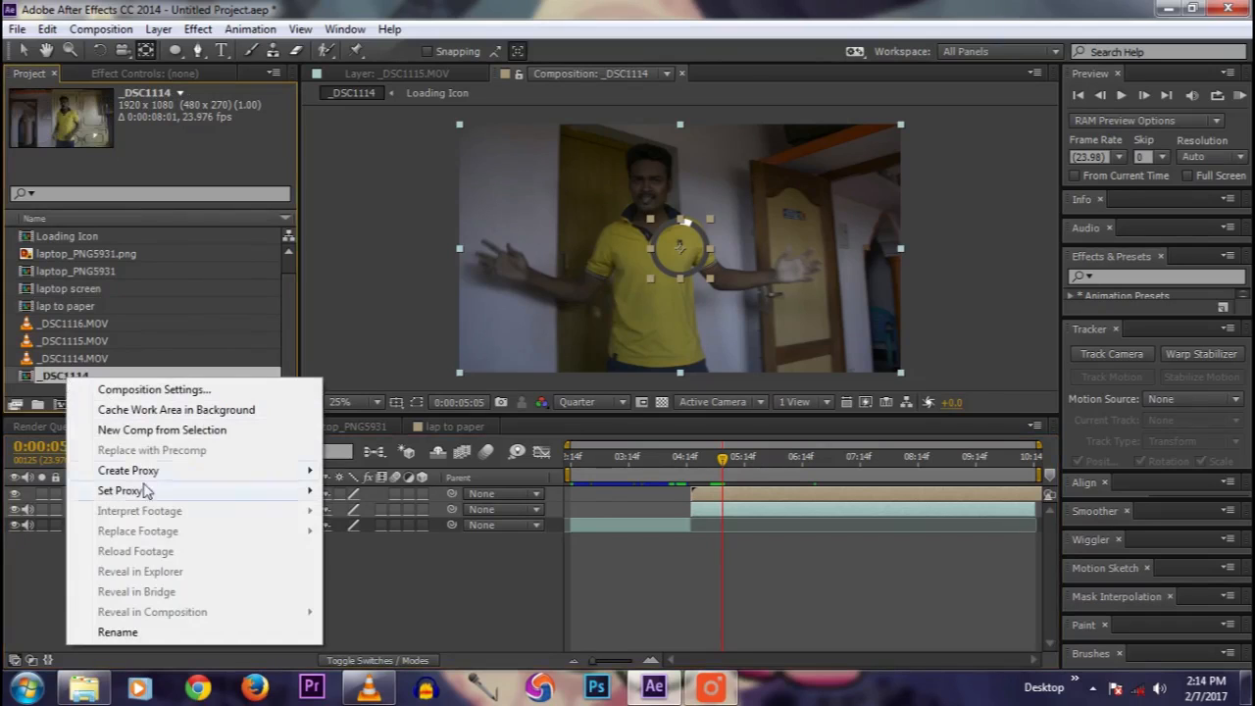
click(136, 636)
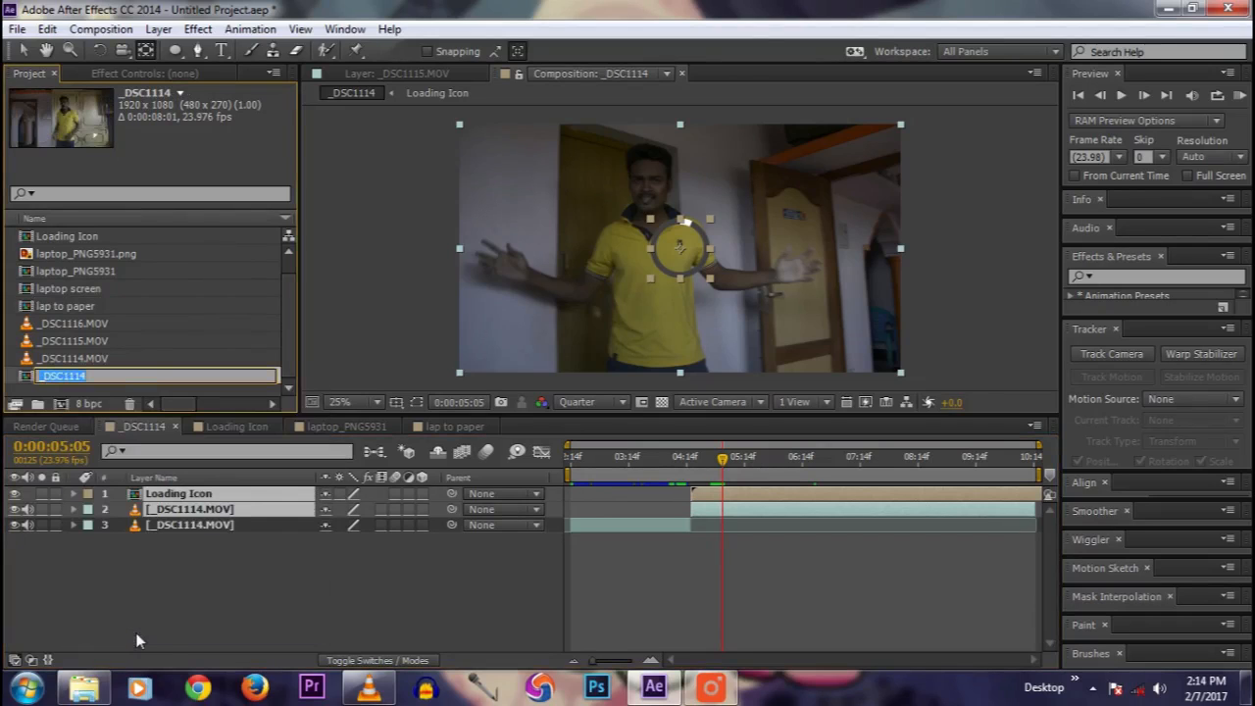
text(loading footage)
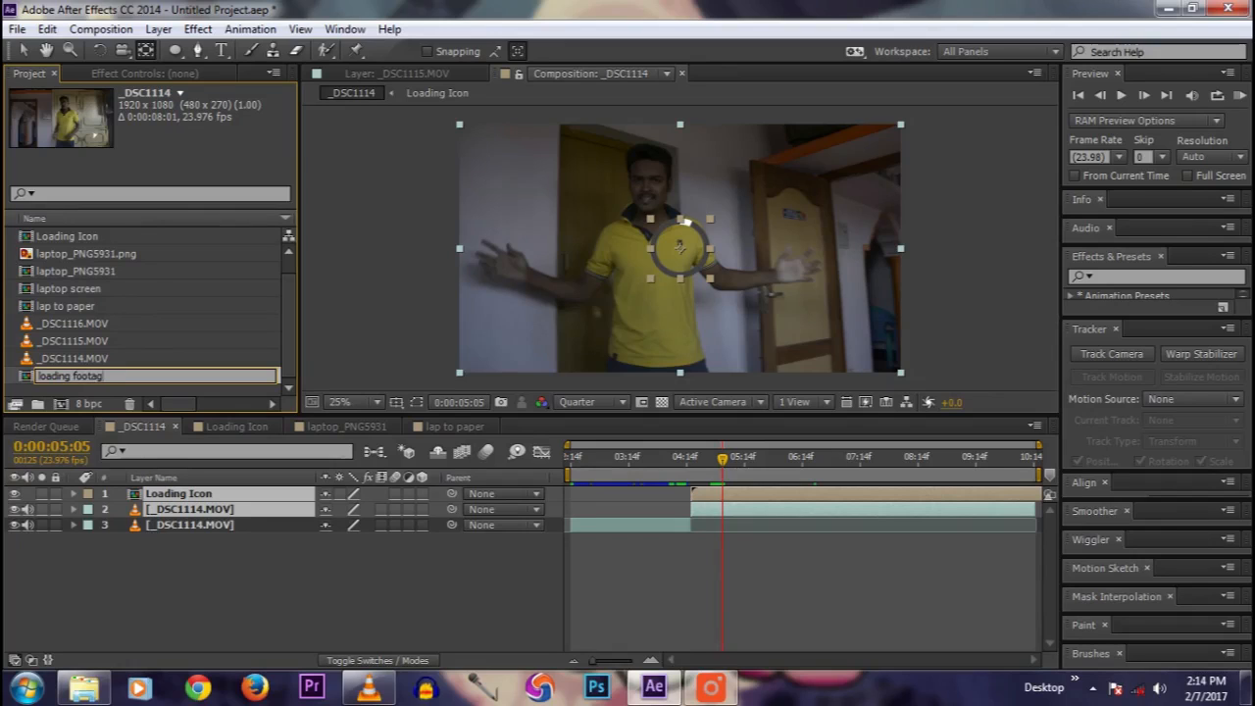
click(155, 606)
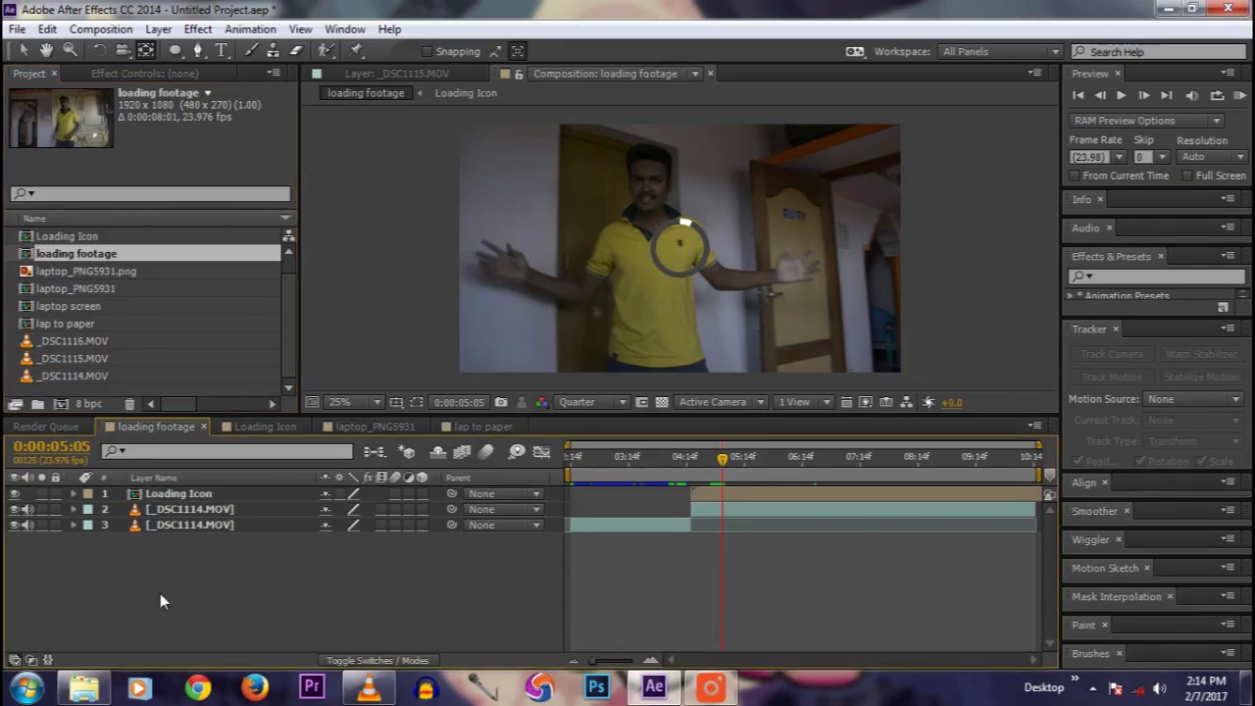
Step: Return to the lap to paper composition, then play and scrub through the _DSC1116.MOV source footage to review it
click(479, 428)
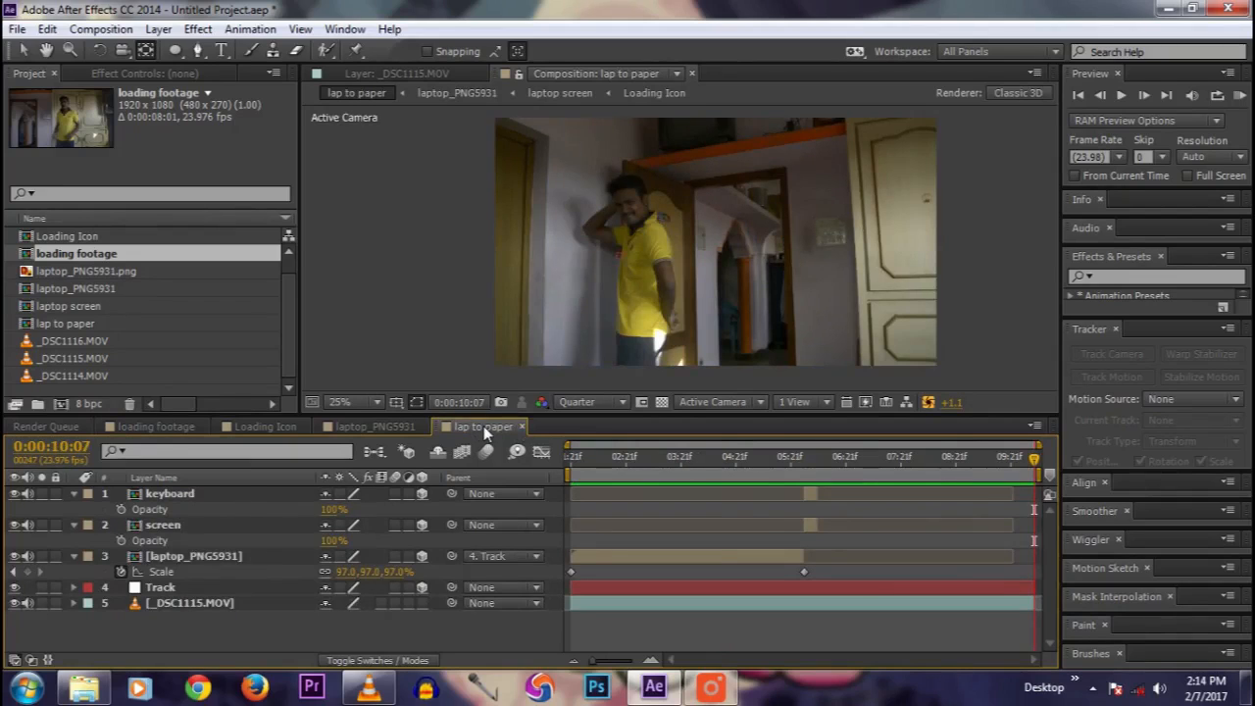
double_click(67, 342)
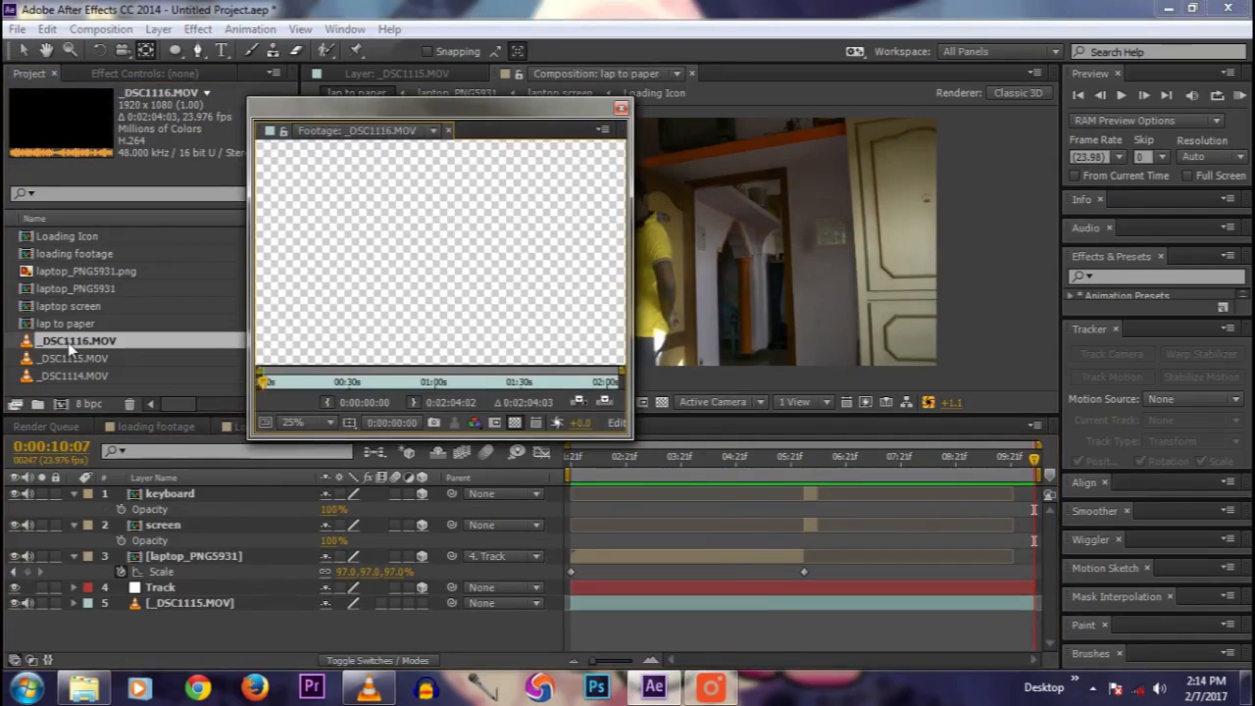
key(space)
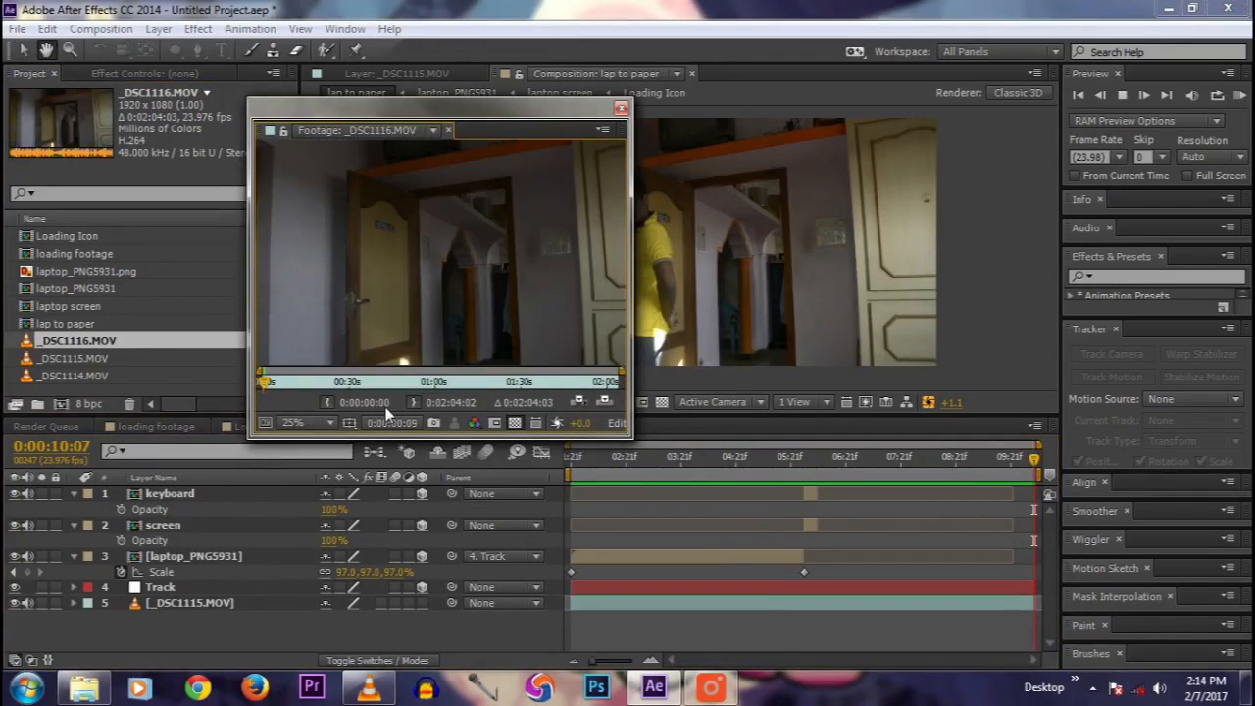
key(space)
drag(286, 387, 381, 385)
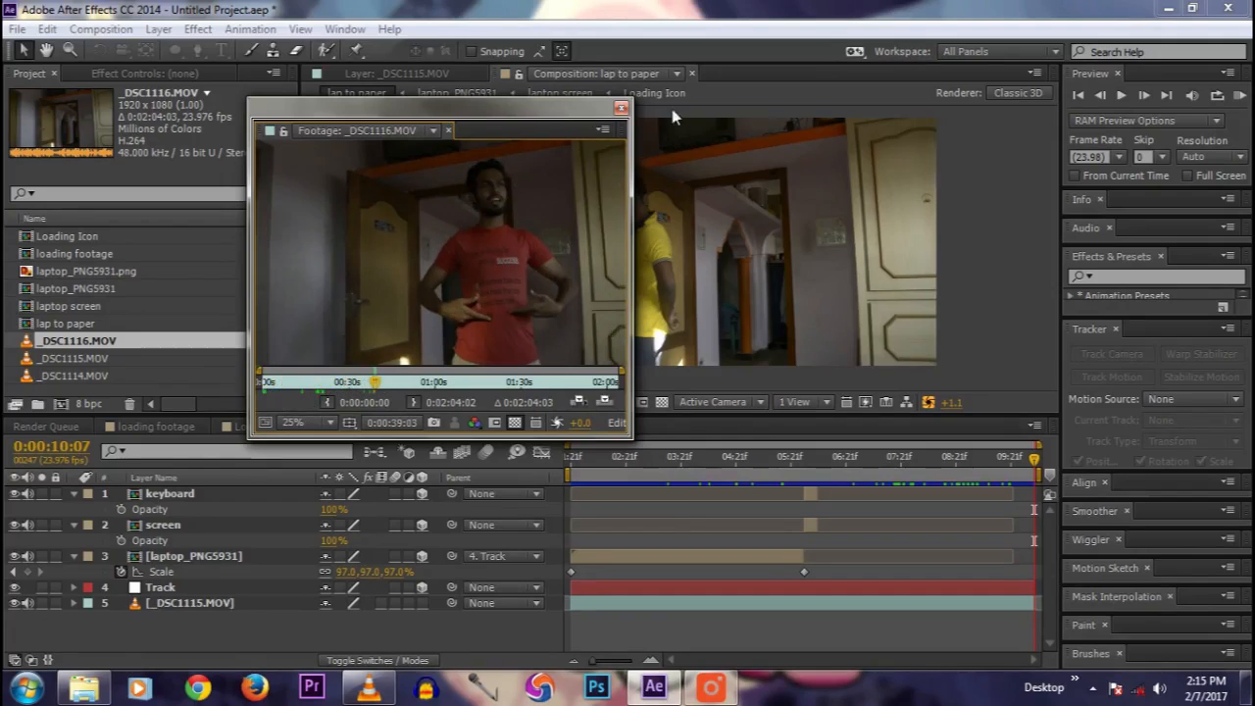
click(620, 109)
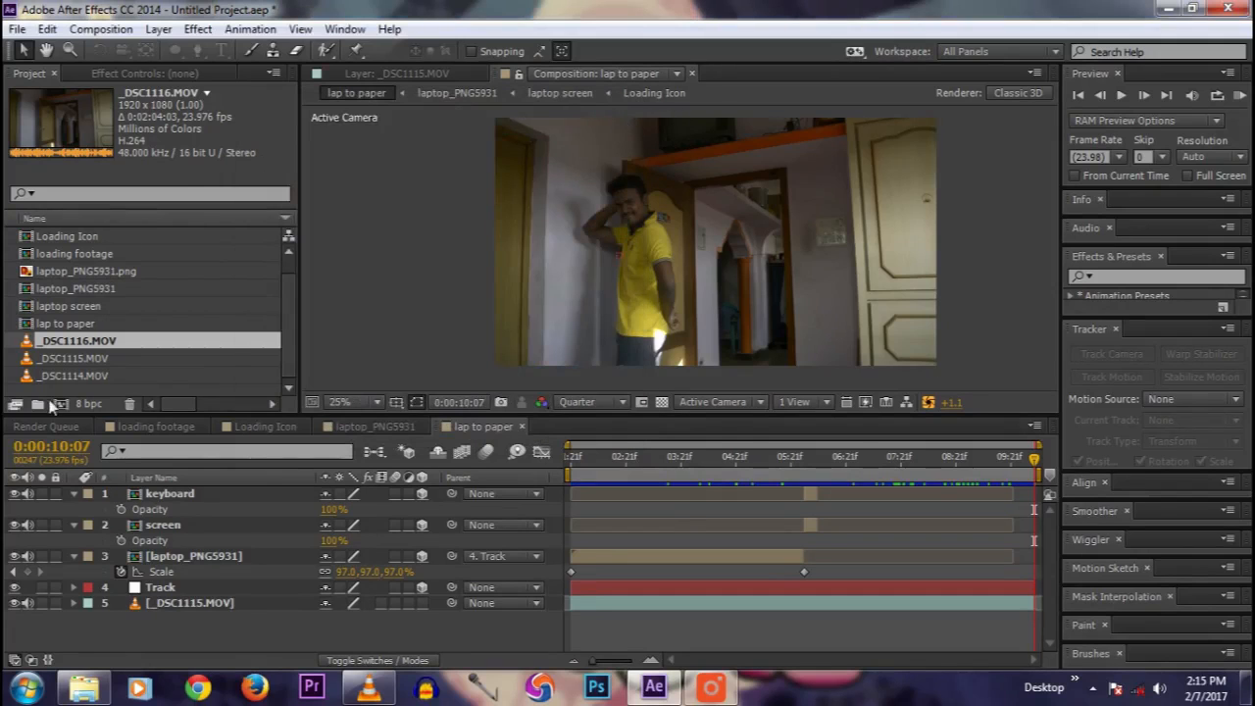
Step: Create a new composition from _DSC1116.MOV and rename it as "Dress reveal"
drag(77, 341, 61, 404)
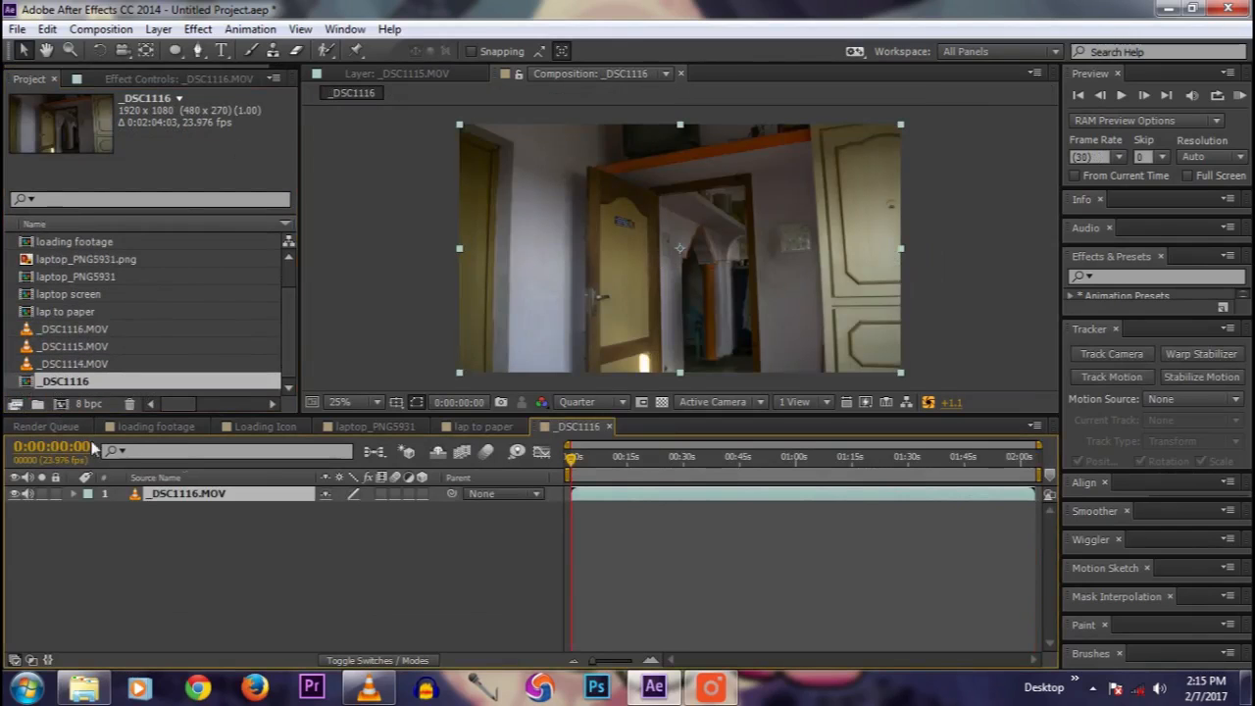
right_click(67, 381)
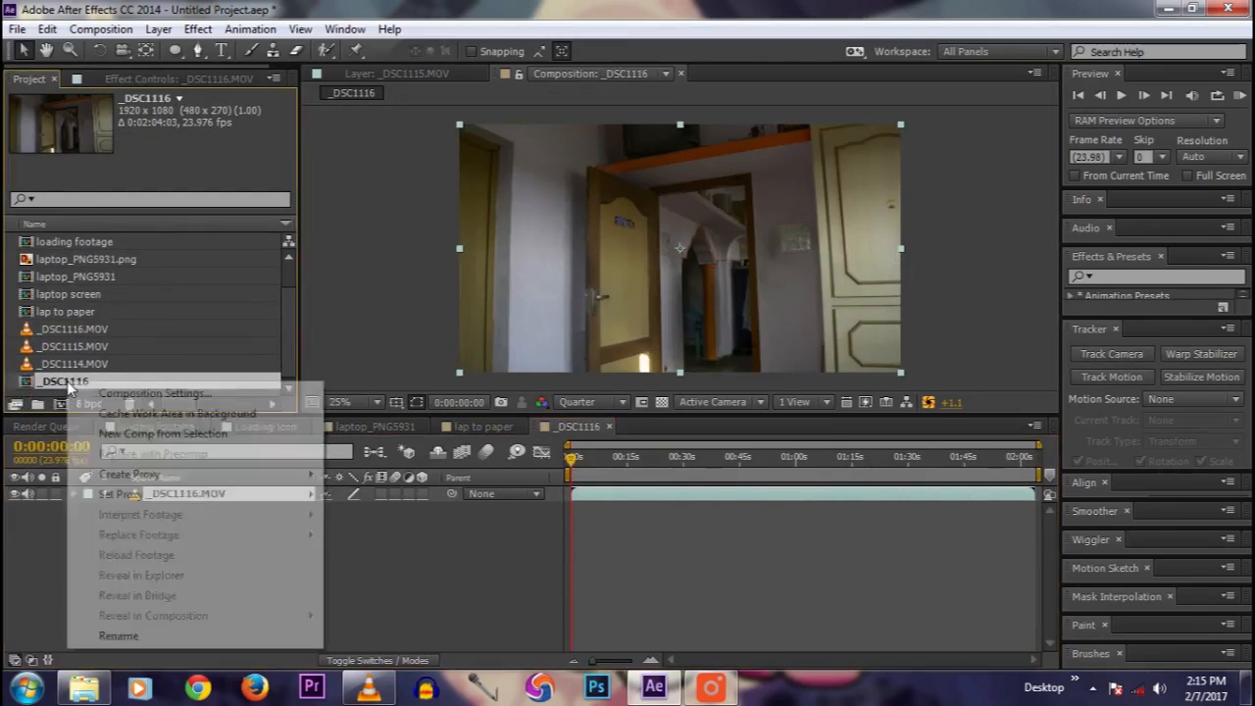
click(131, 635)
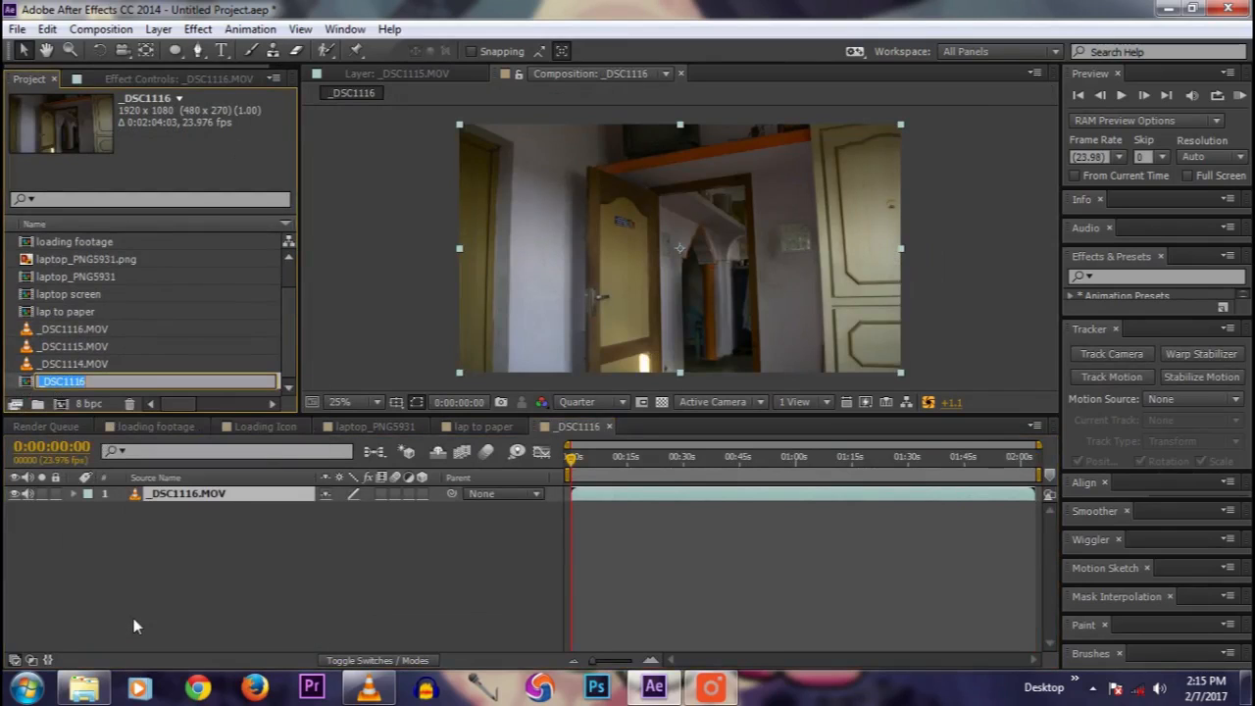
text(Dress)
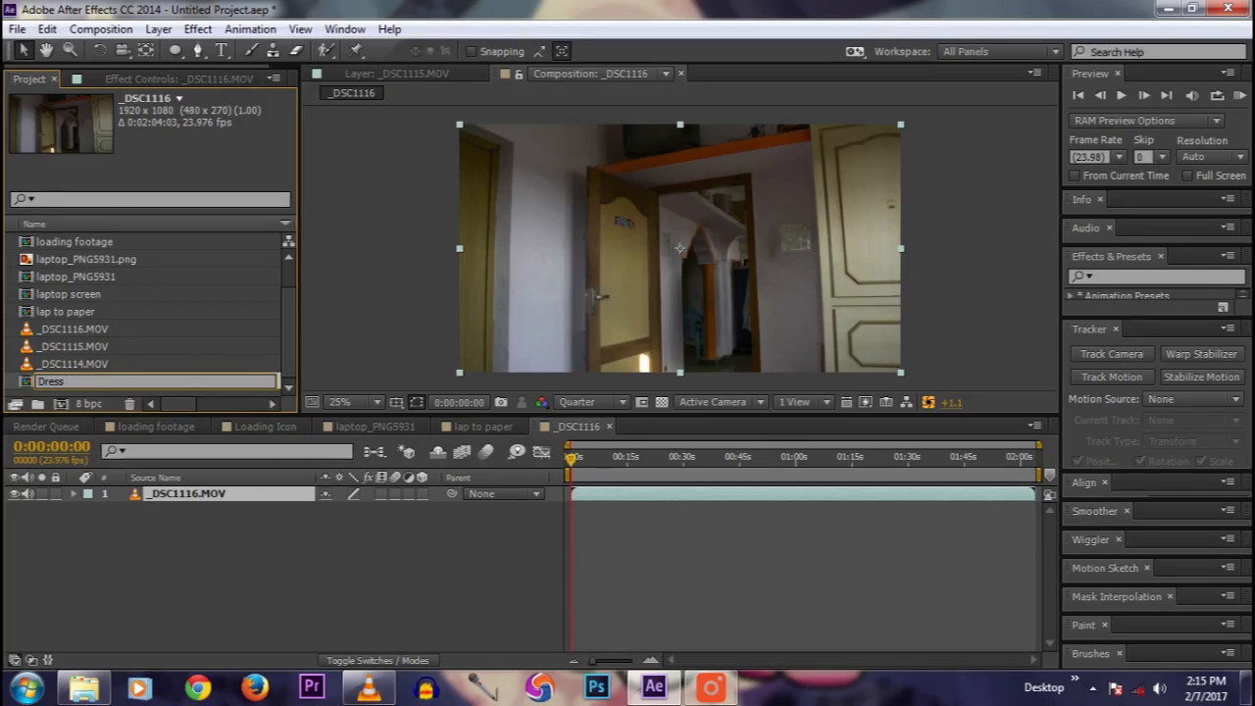
text( reveal)
key(Return)
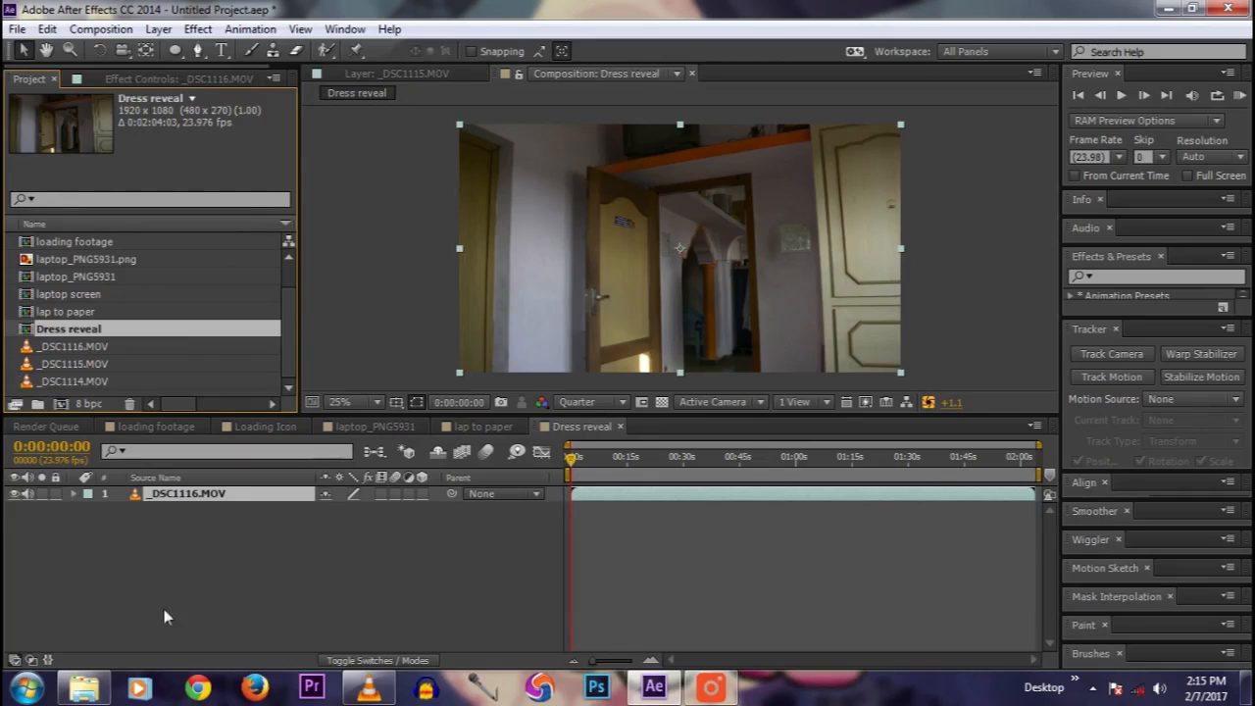
click(202, 614)
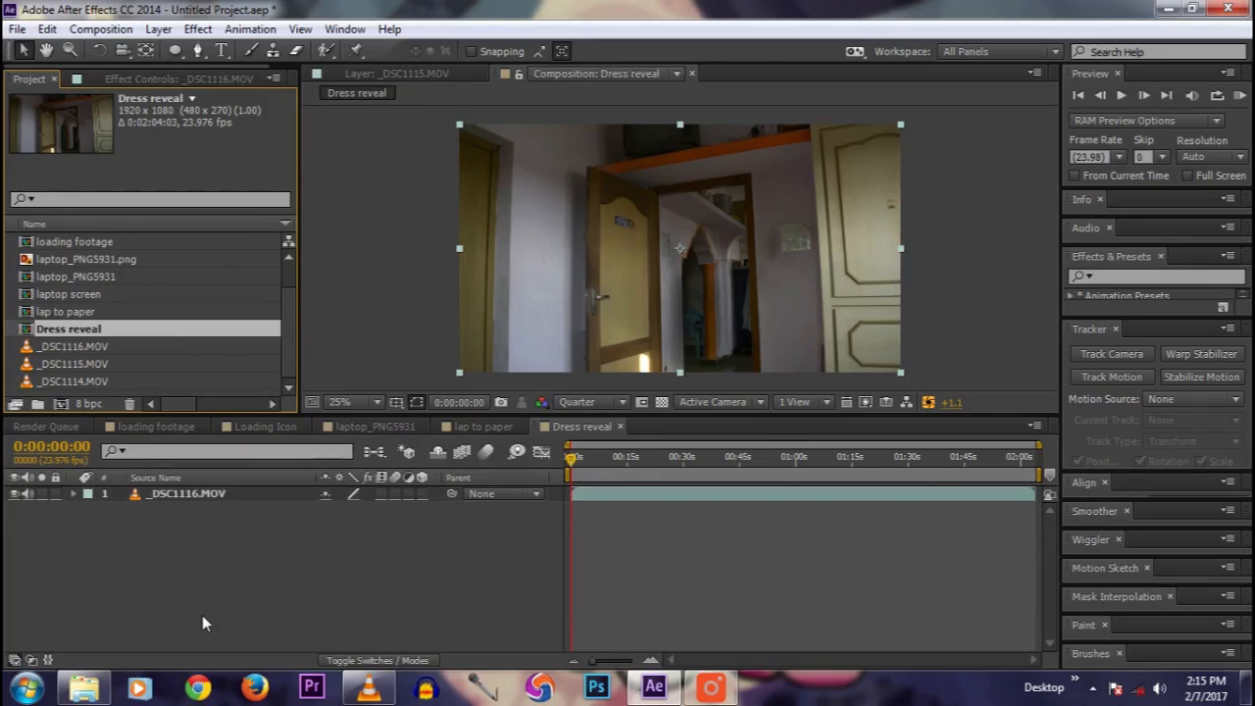
Step: Preview the opening seconds of the Dress reveal composition, starting from 0:00:01:11
click(586, 460)
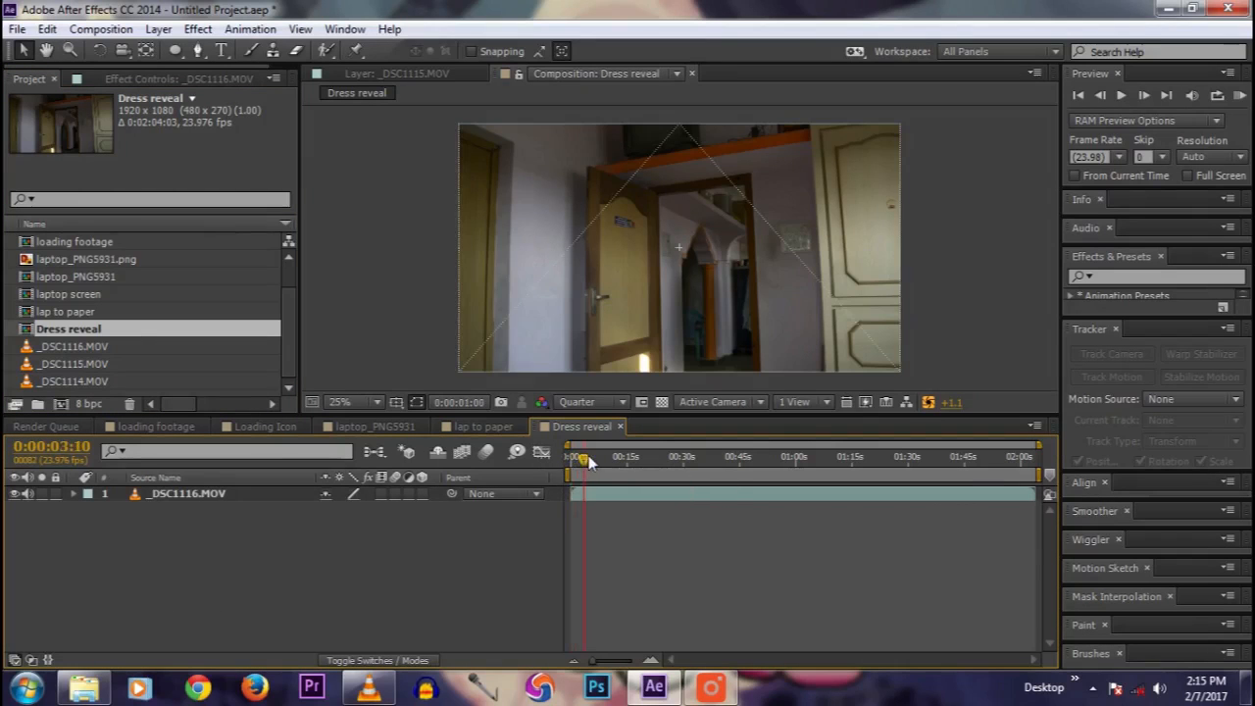
drag(605, 466, 577, 466)
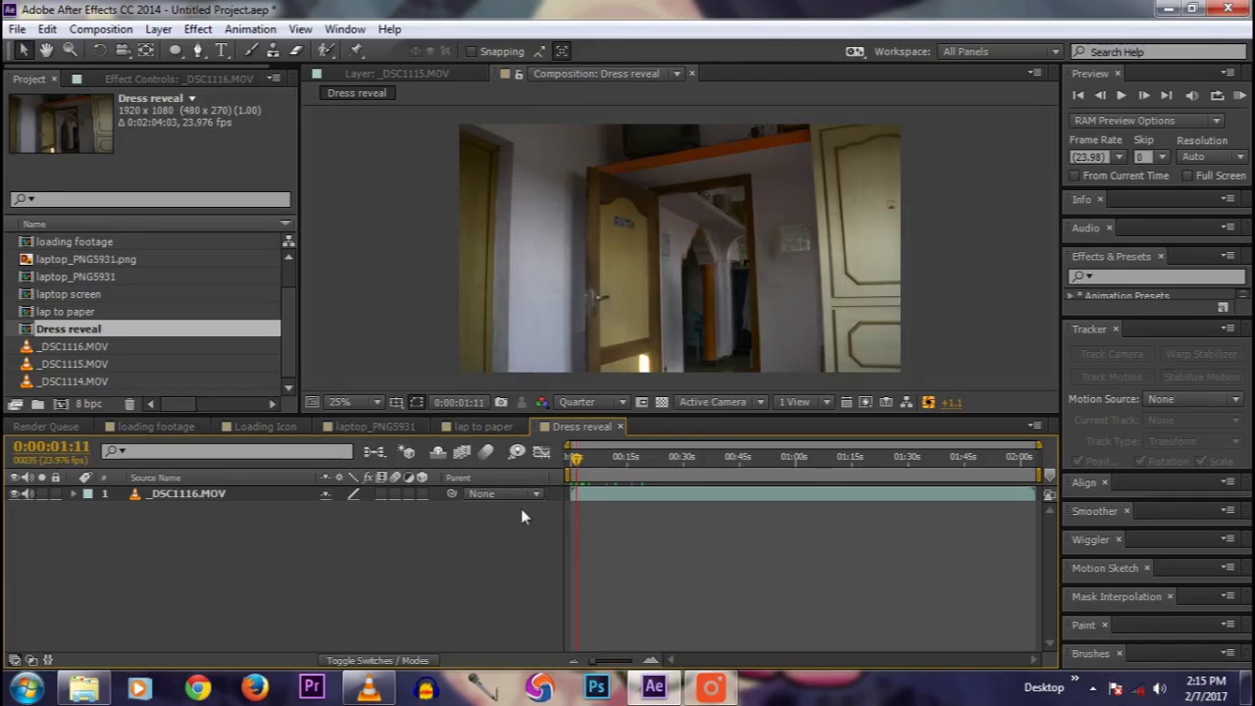
key(space)
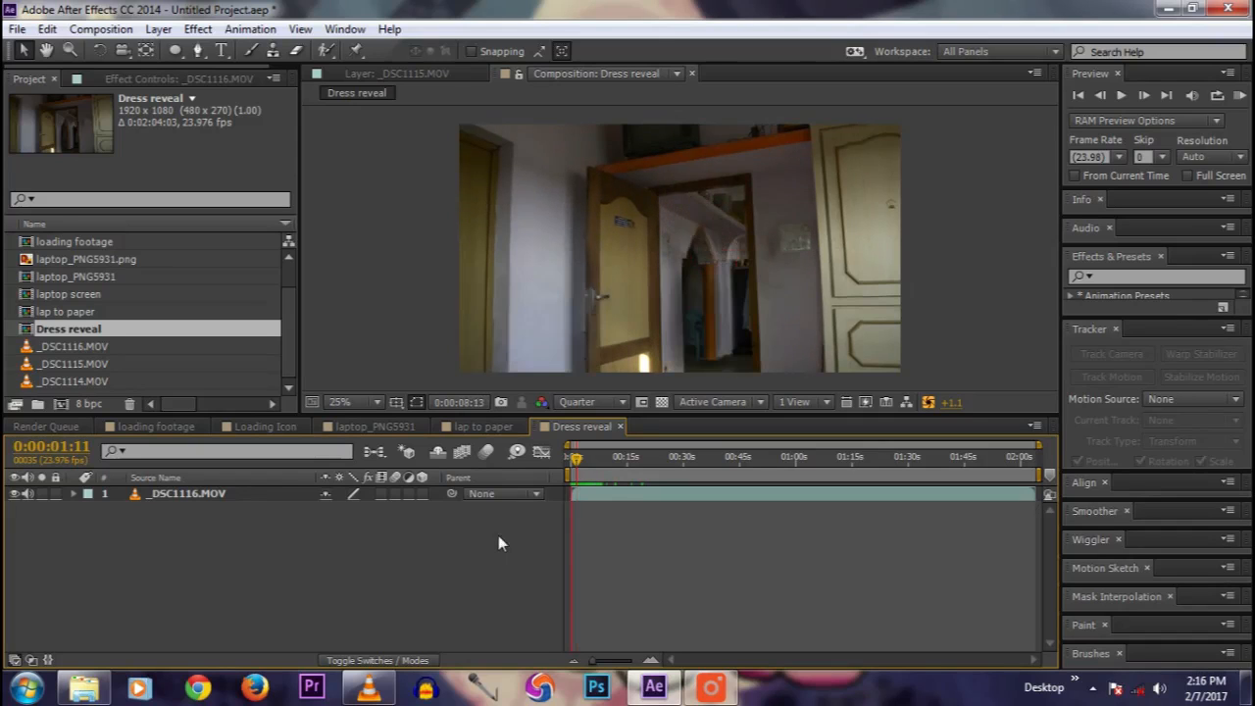
key(space)
Step: Trim the end of the _DSC1116.MOV layer in the Dress reveal composition at 0:00:08:02
drag(578, 464, 602, 461)
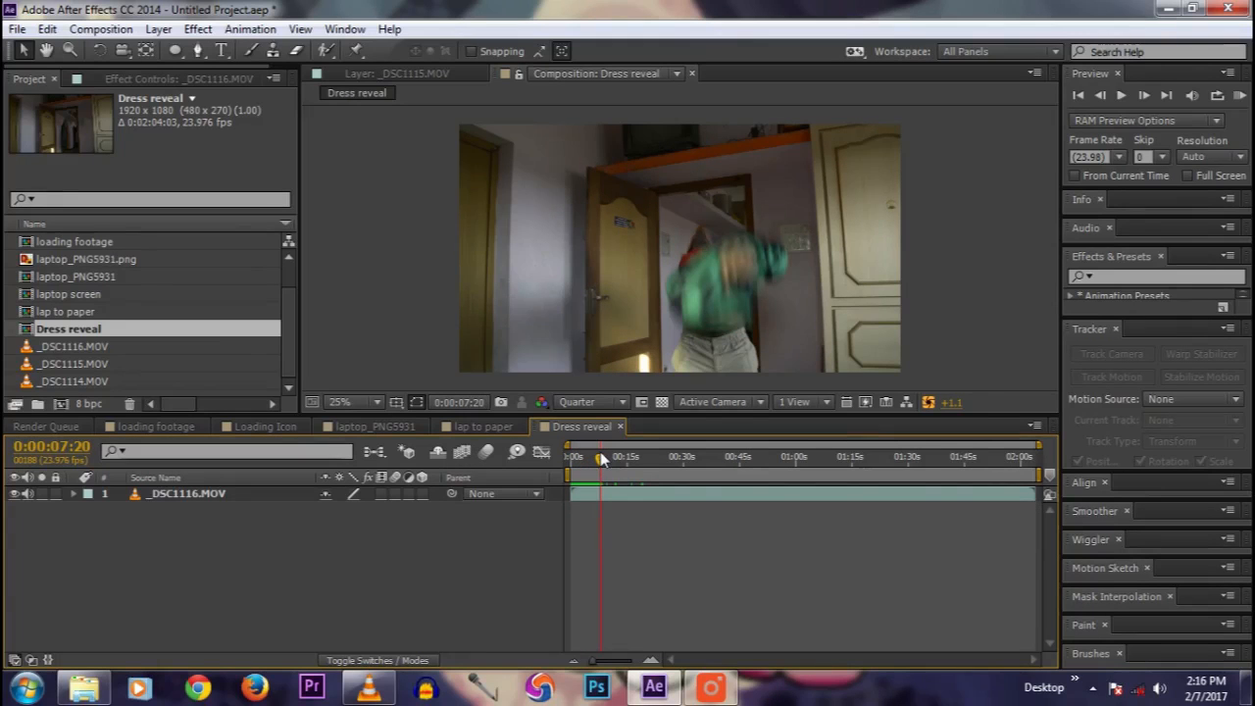
drag(602, 461, 604, 460)
click(607, 491)
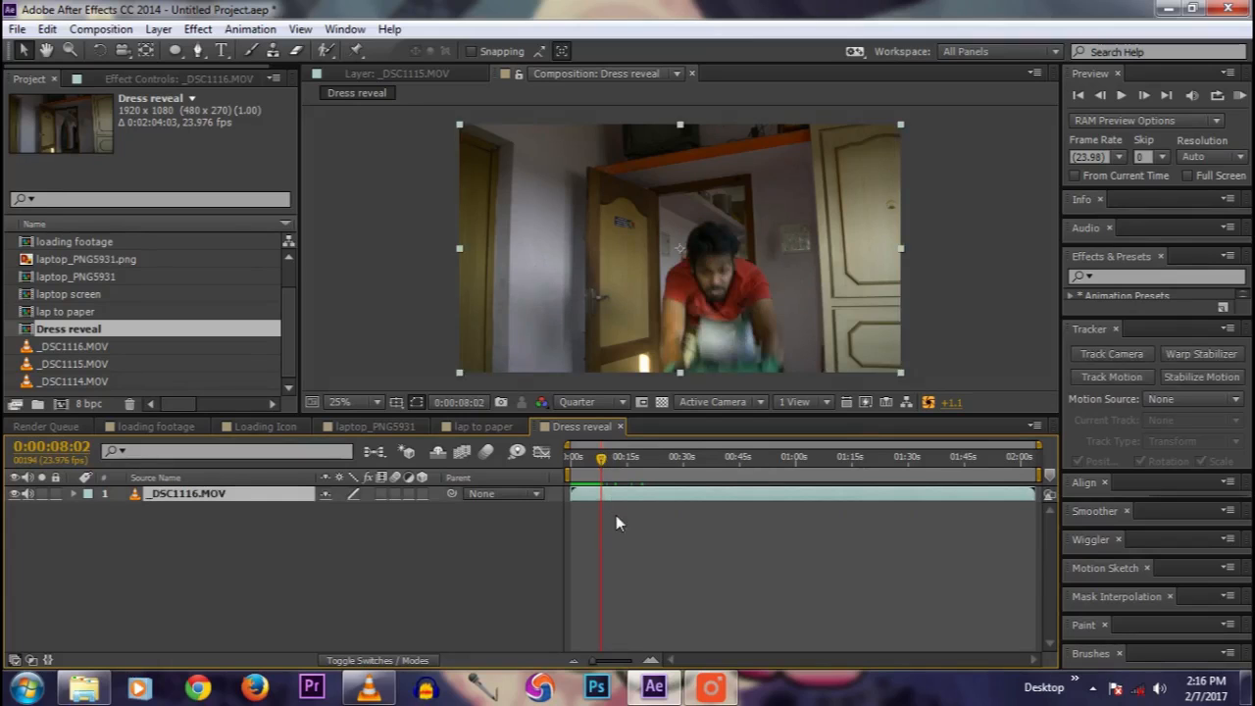
key(alt+bracketright)
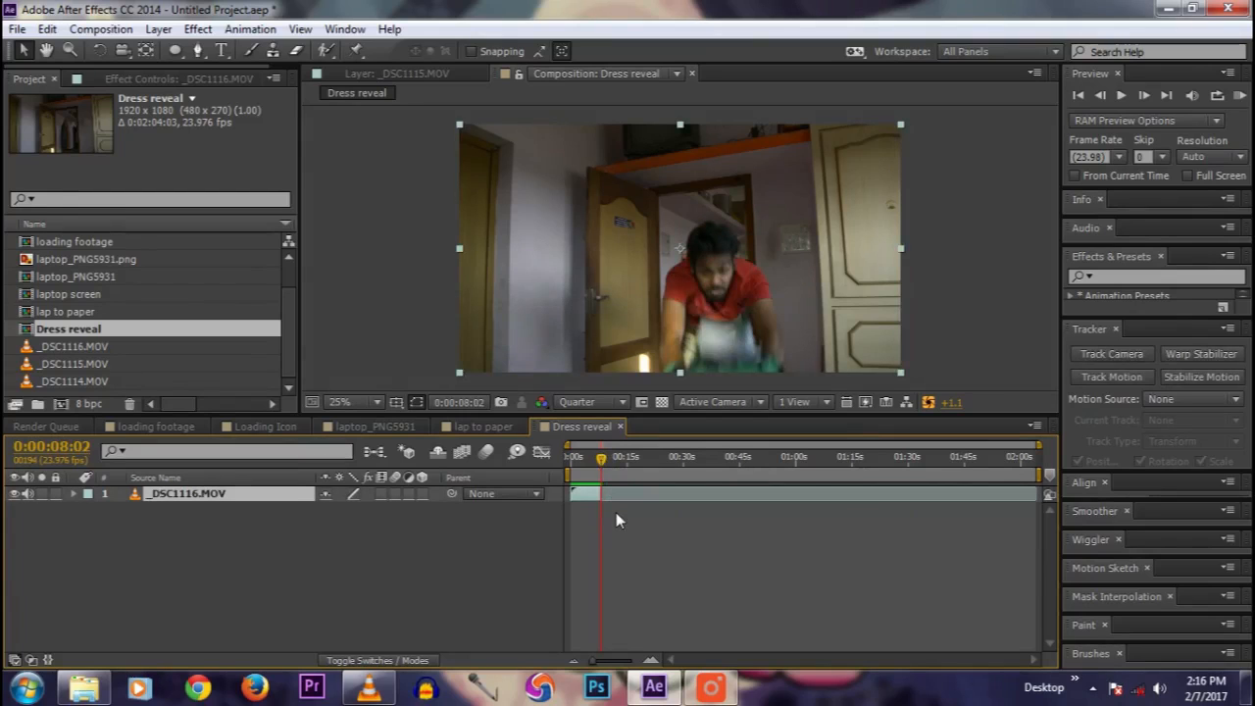
Step: Duplicate the _DSC1116.MOV layer, extend one copy back to full length, and place it above the trimmed copy
mouse_move(601, 463)
mouse_down()
mouse_move(573, 461)
mouse_move(588, 461)
mouse_up()
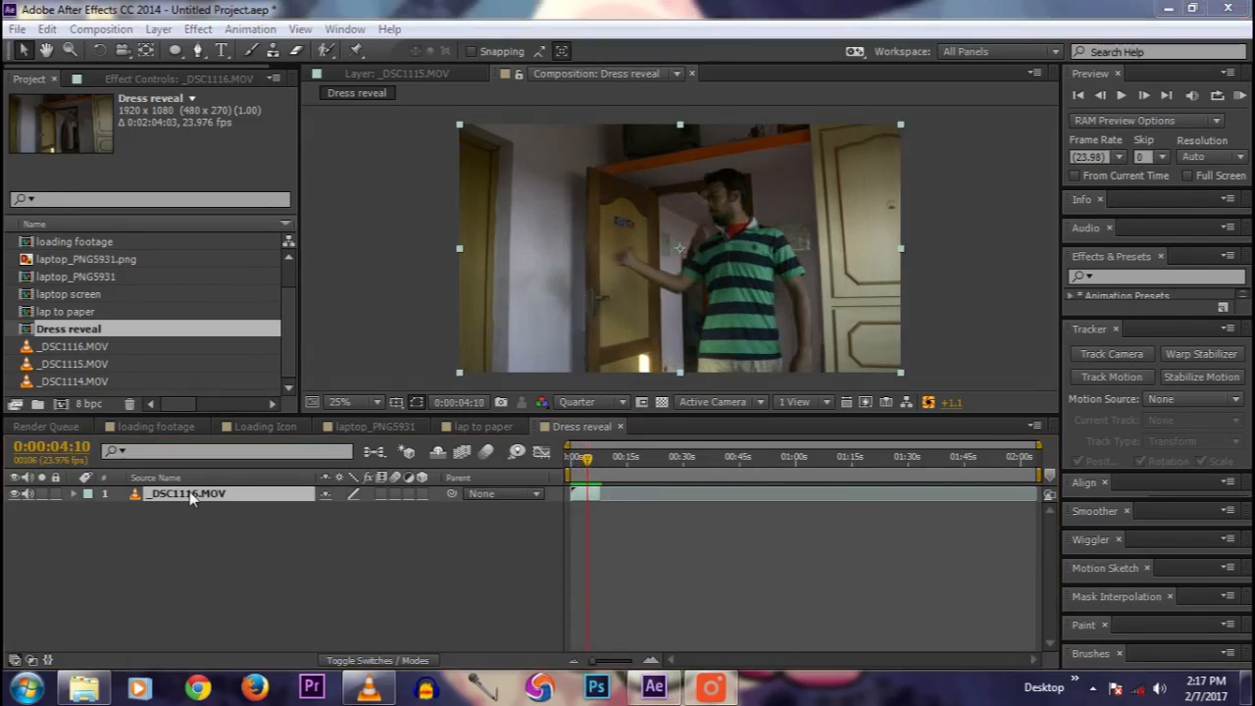
click(47, 30)
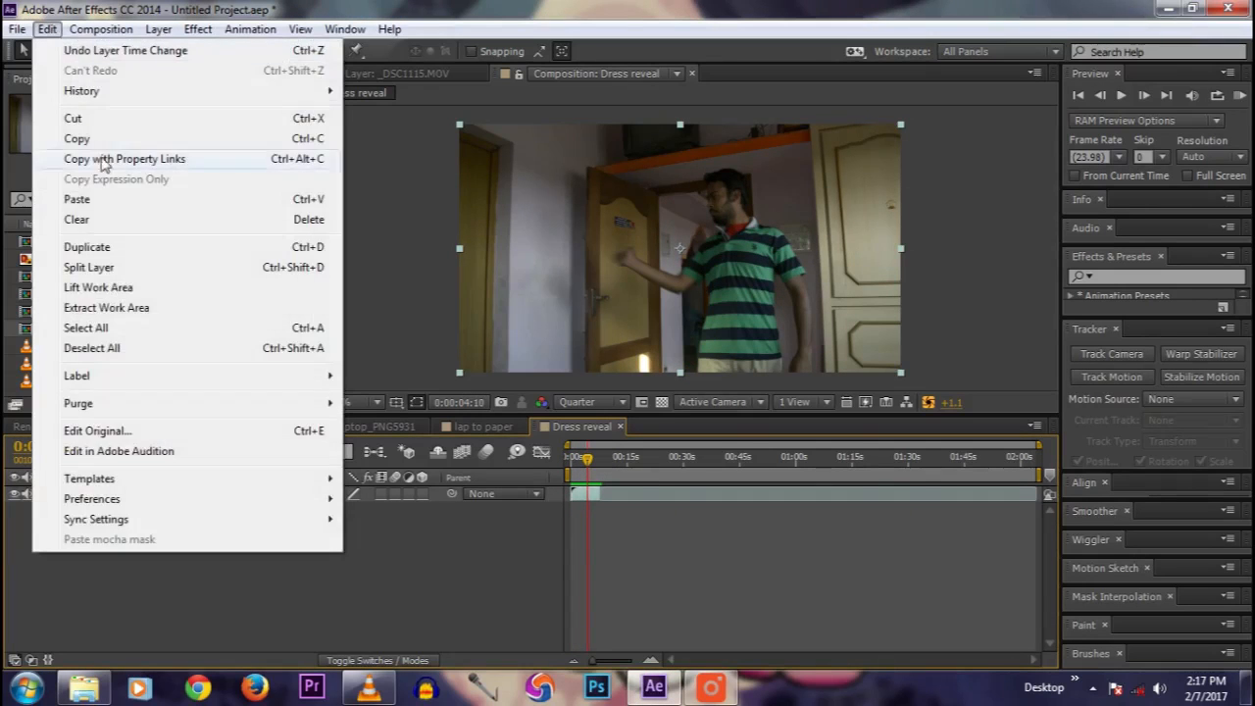
click(98, 247)
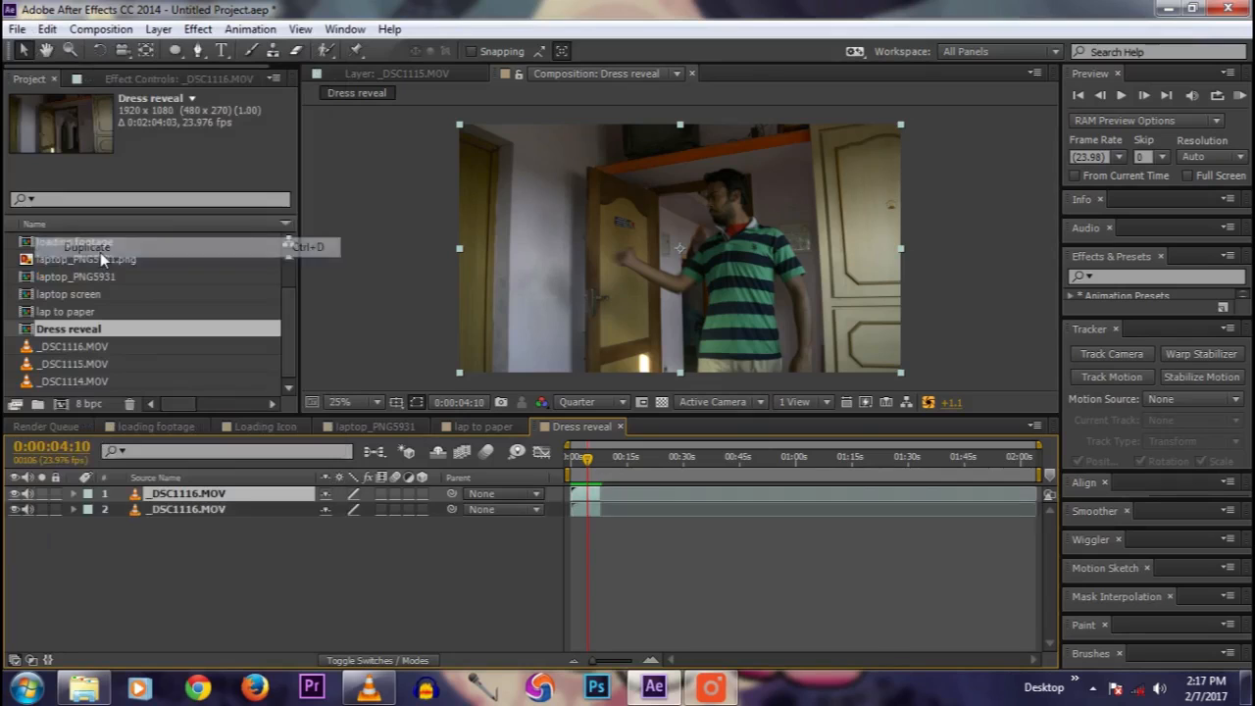
click(610, 507)
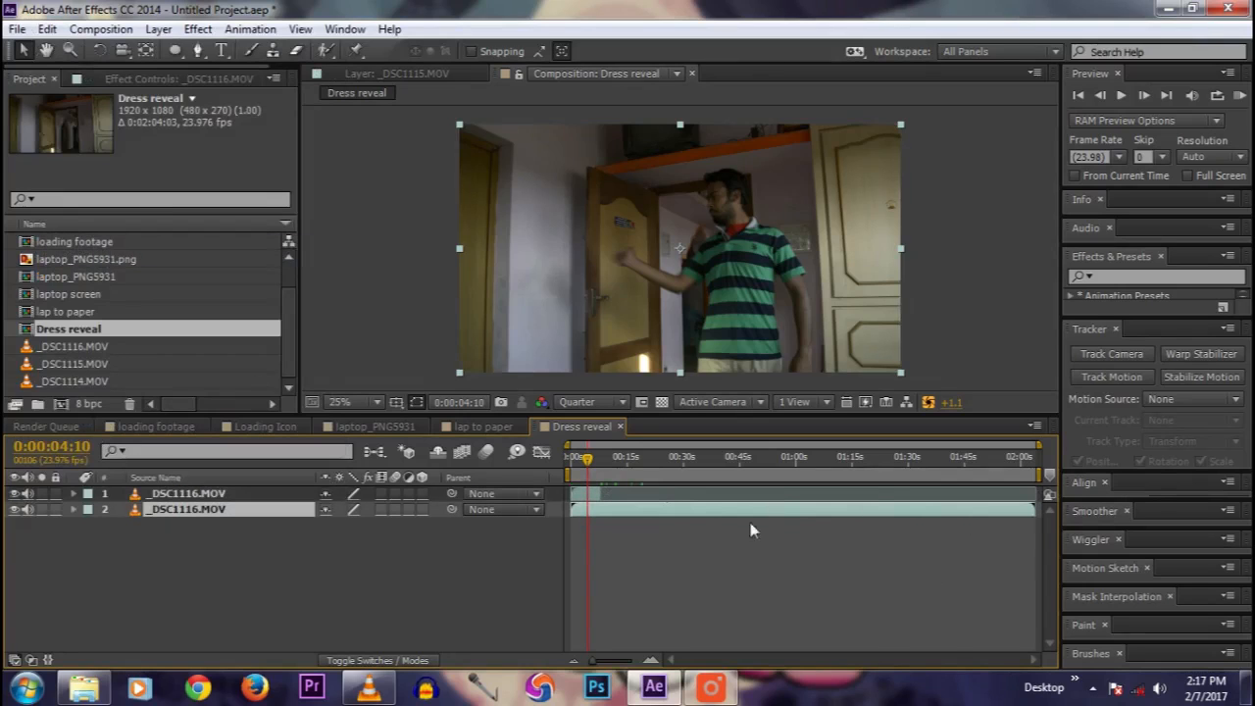
key(alt+bracketright)
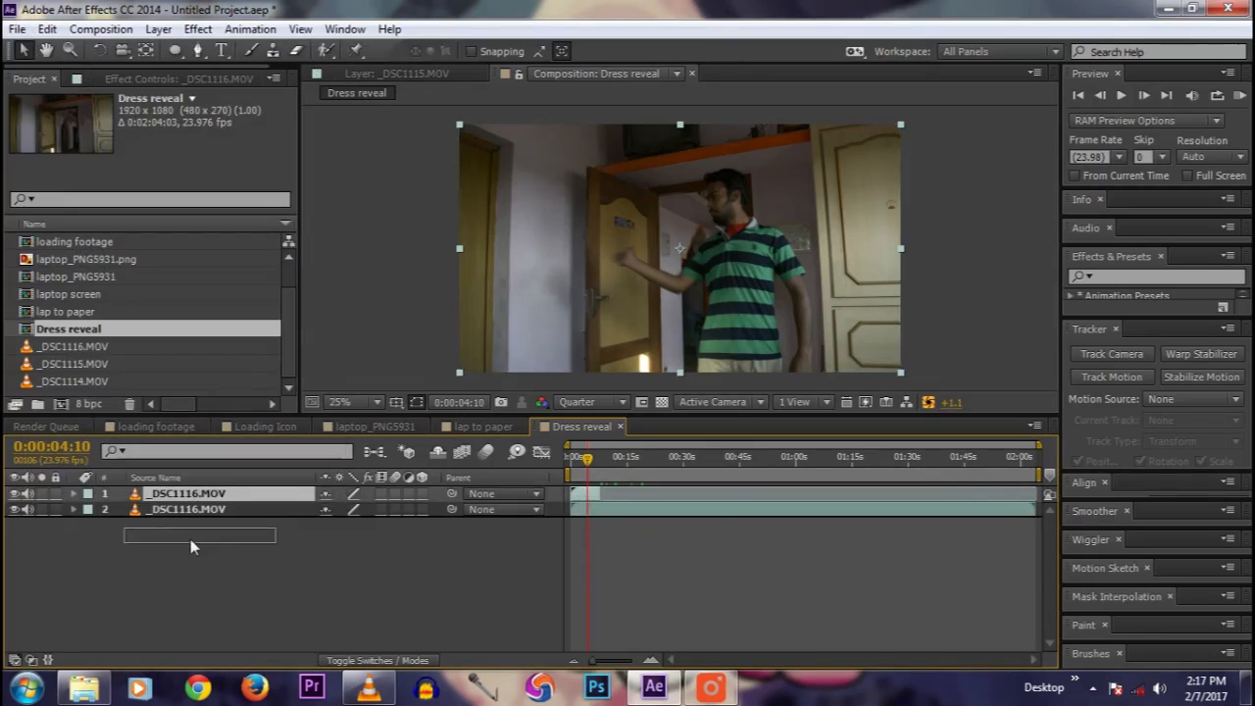
Step: Slide the top copy along the timeline to bring the red T-shirt section to 0:00:04:10, and trim its start there
drag(617, 496, 352, 493)
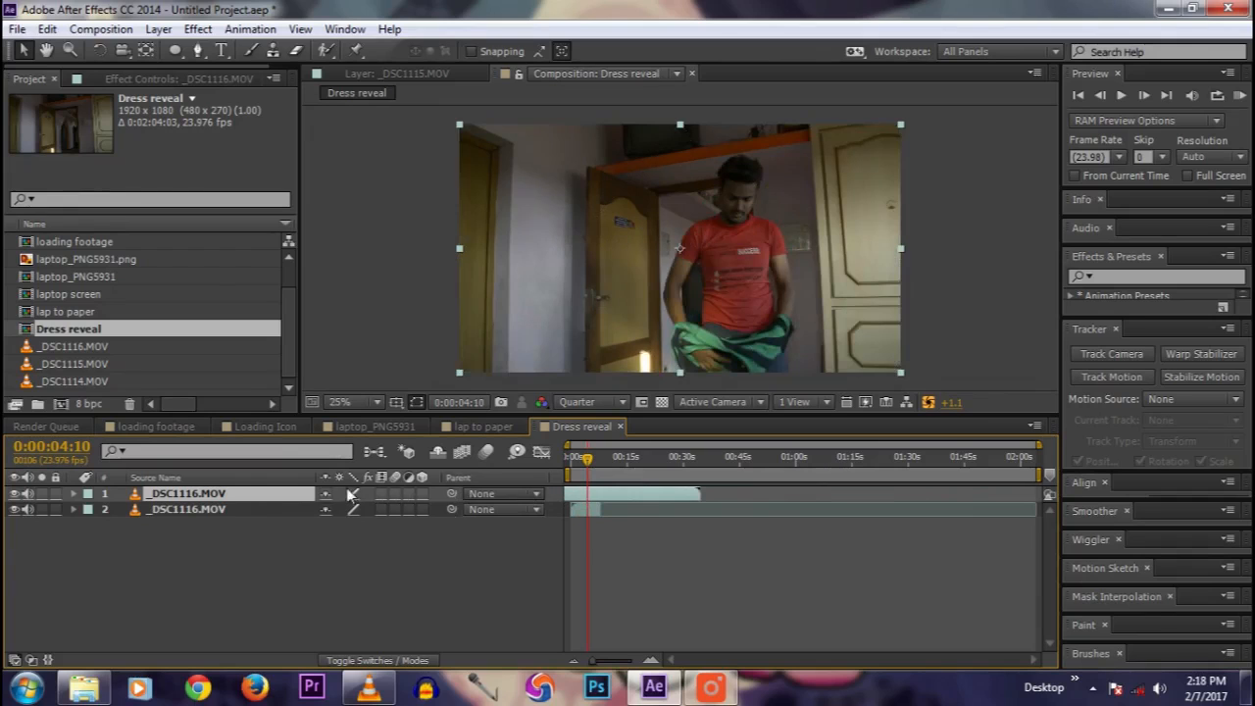
drag(620, 493, 579, 498)
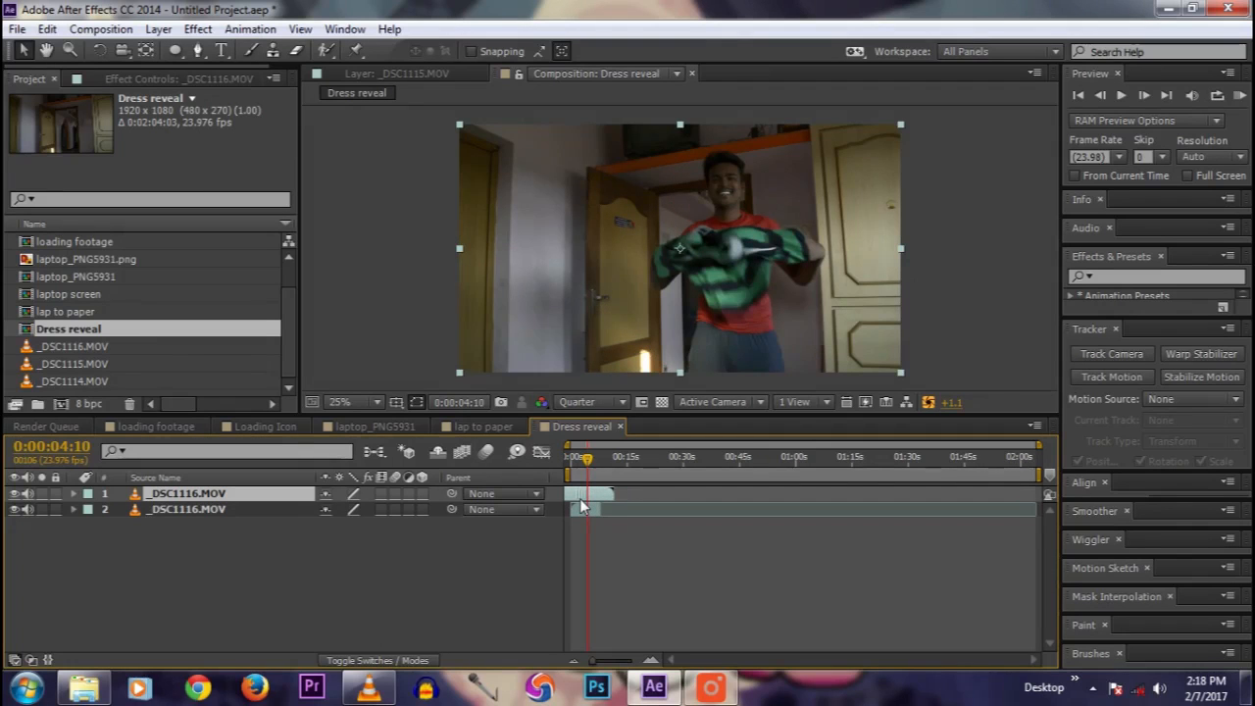
drag(579, 498, 700, 493)
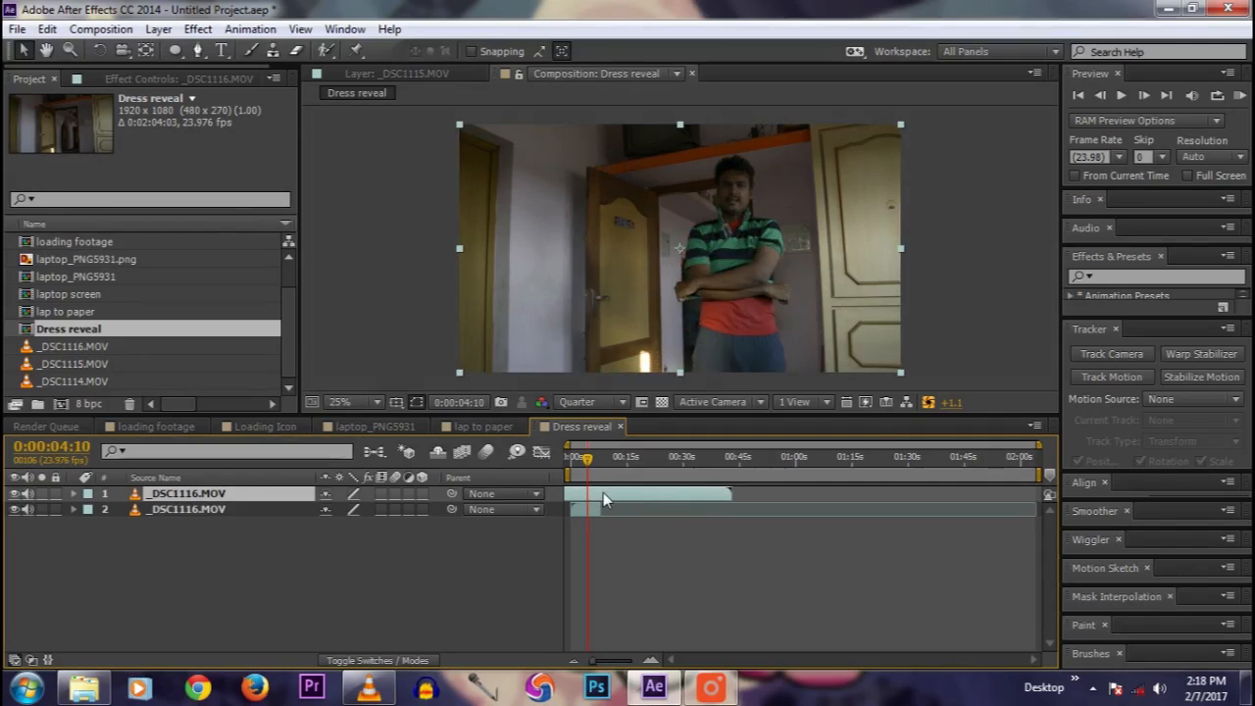
drag(603, 492, 593, 497)
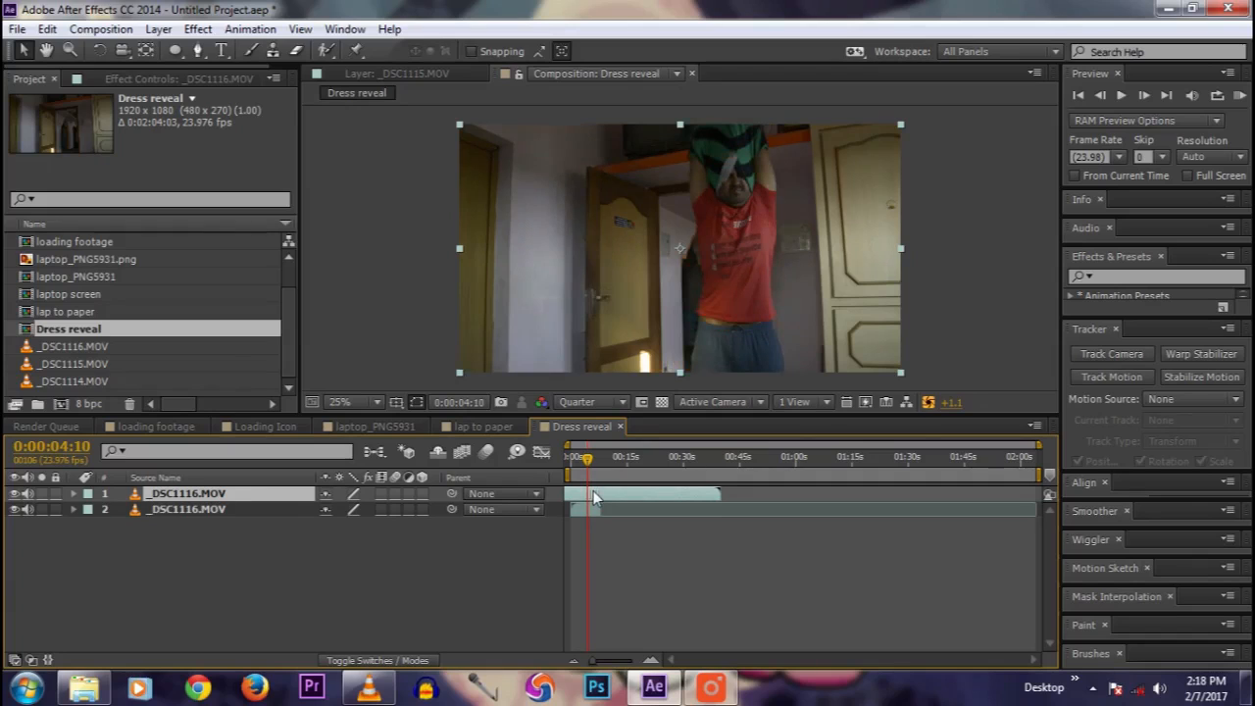
drag(593, 497, 584, 495)
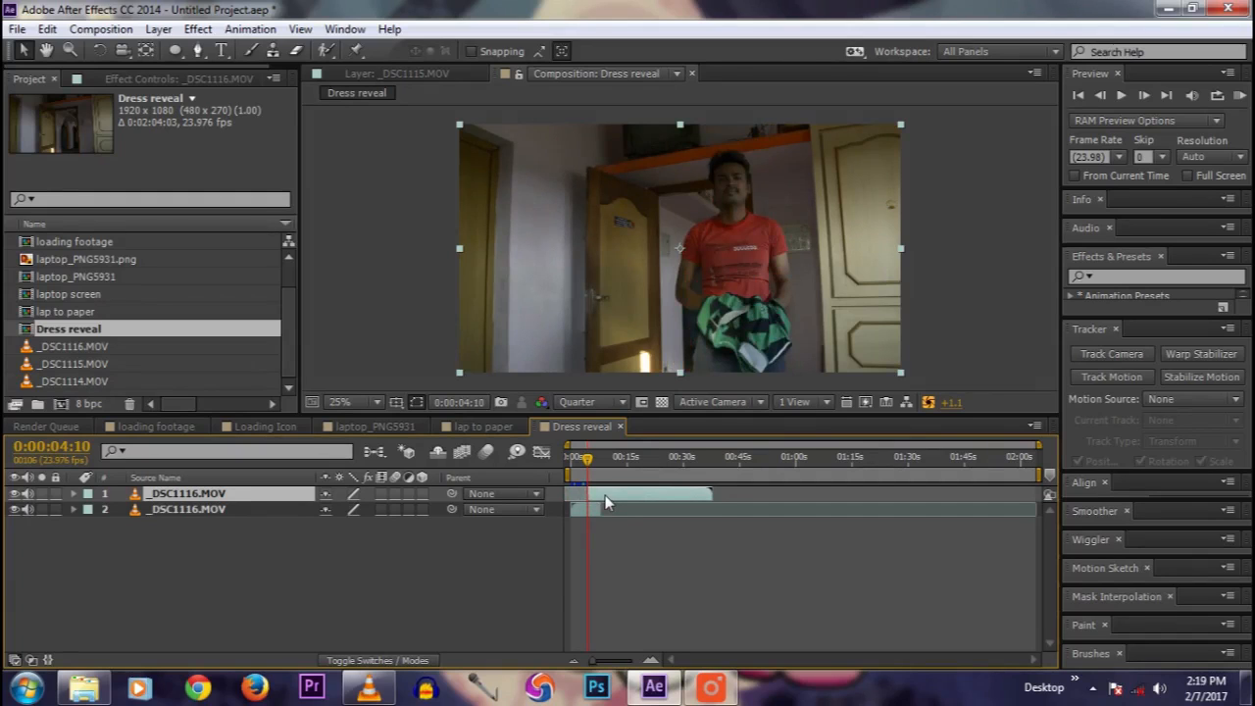
Step: Preview the cut from 0:00:04:04, shift the top copy's footage slightly later, and play it again
mouse_move(589, 467)
mouse_down()
mouse_move(601, 467)
mouse_move(586, 467)
mouse_up()
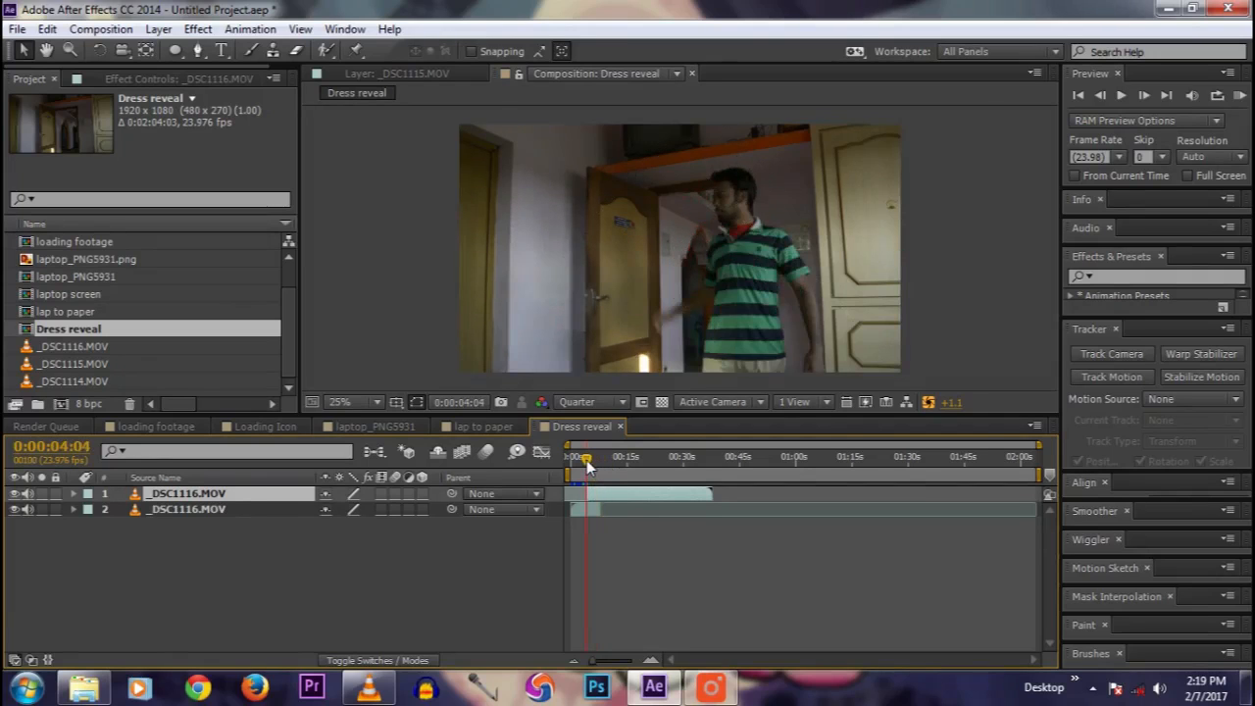
key(space)
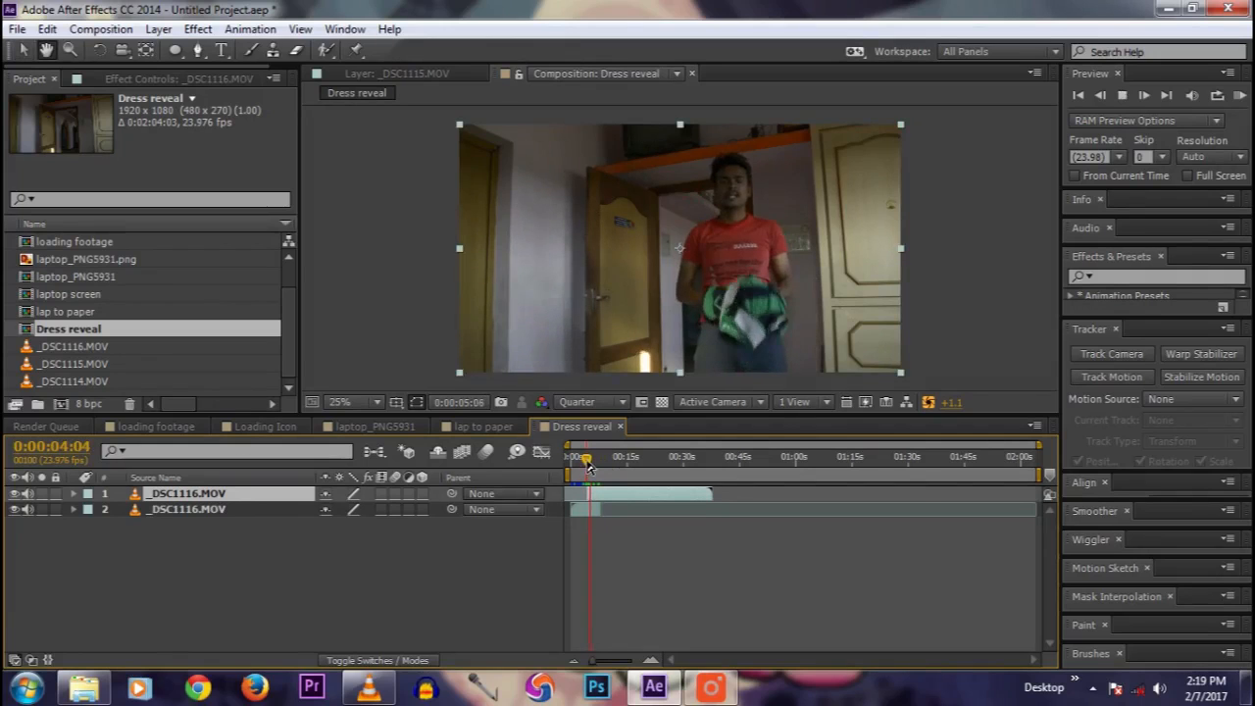
key(space)
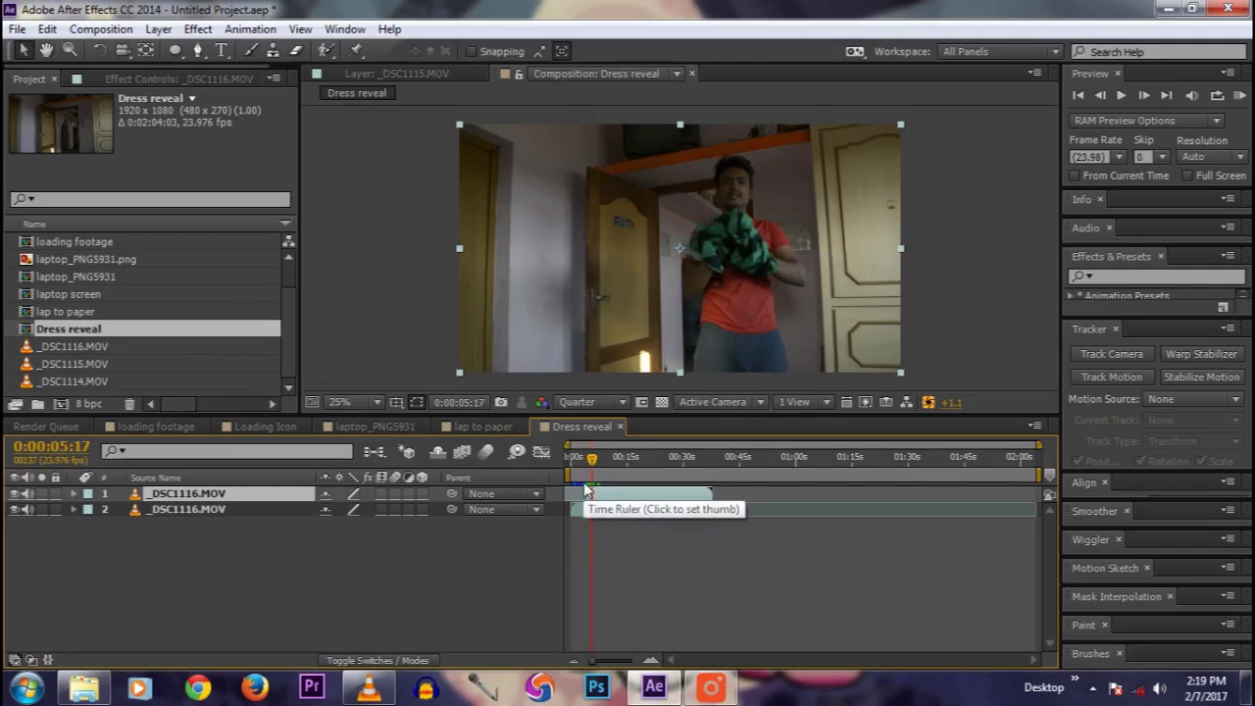
drag(576, 494, 595, 501)
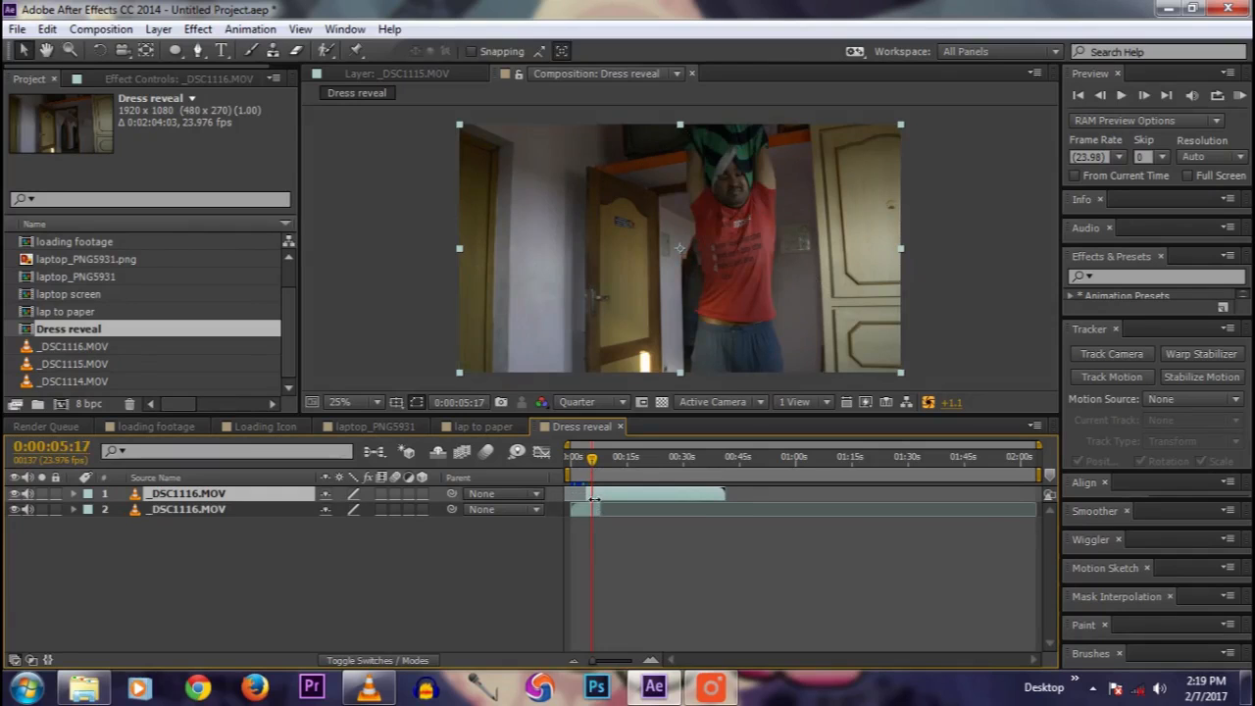
key(space)
key(space)
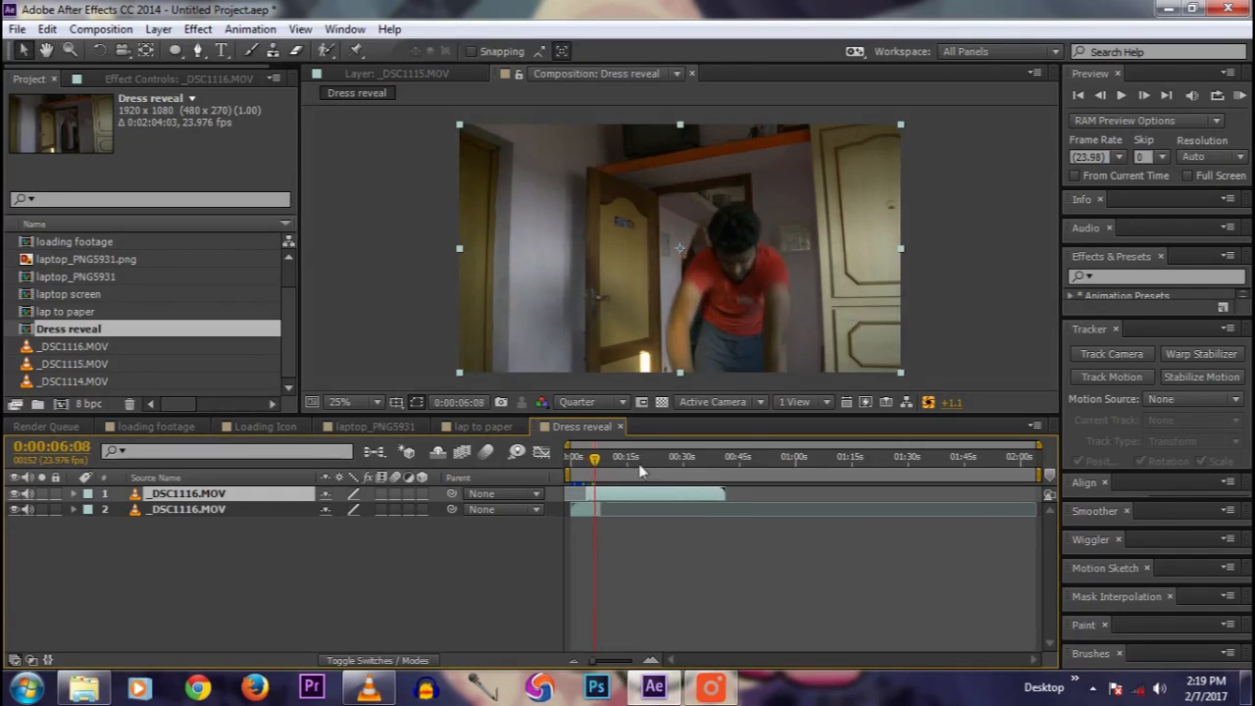
Step: Locate the shirt-throw frame at 0:00:06:06, trim the top copy's start there, and move the copy to begin at 0:00:07:20
click(1100, 95)
click(1100, 95)
click(1100, 95)
click(1100, 95)
click(1143, 95)
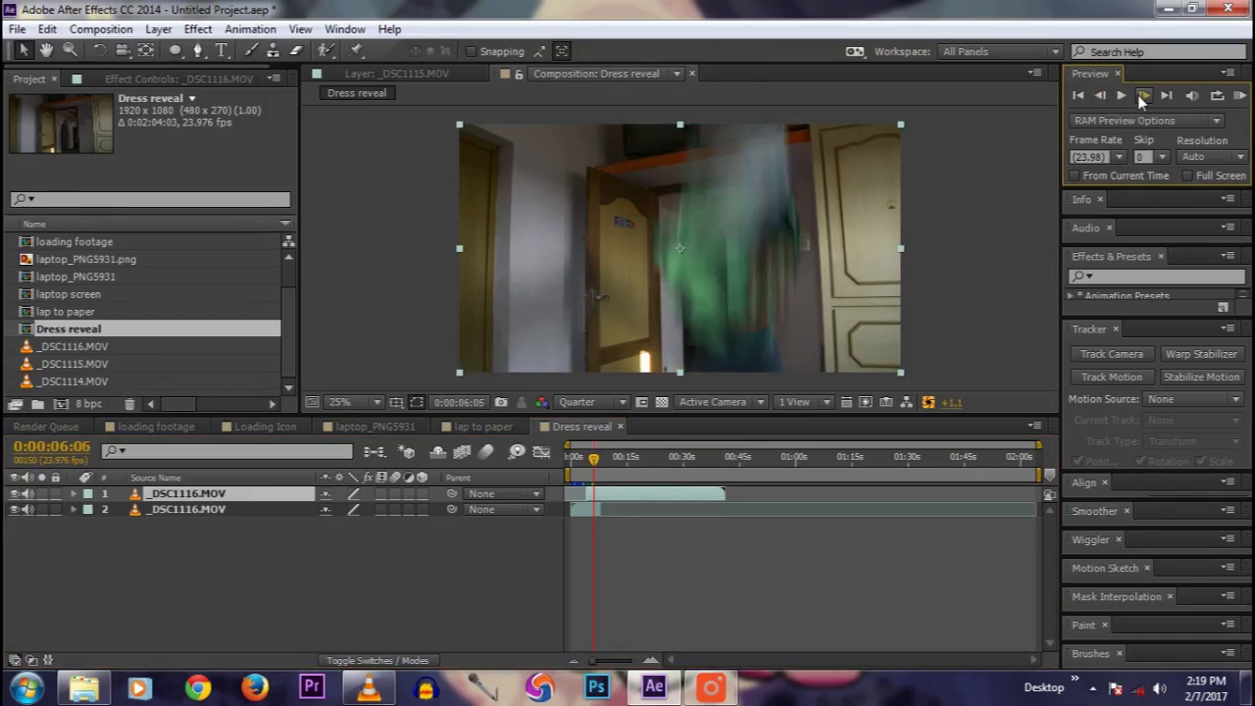
click(1143, 95)
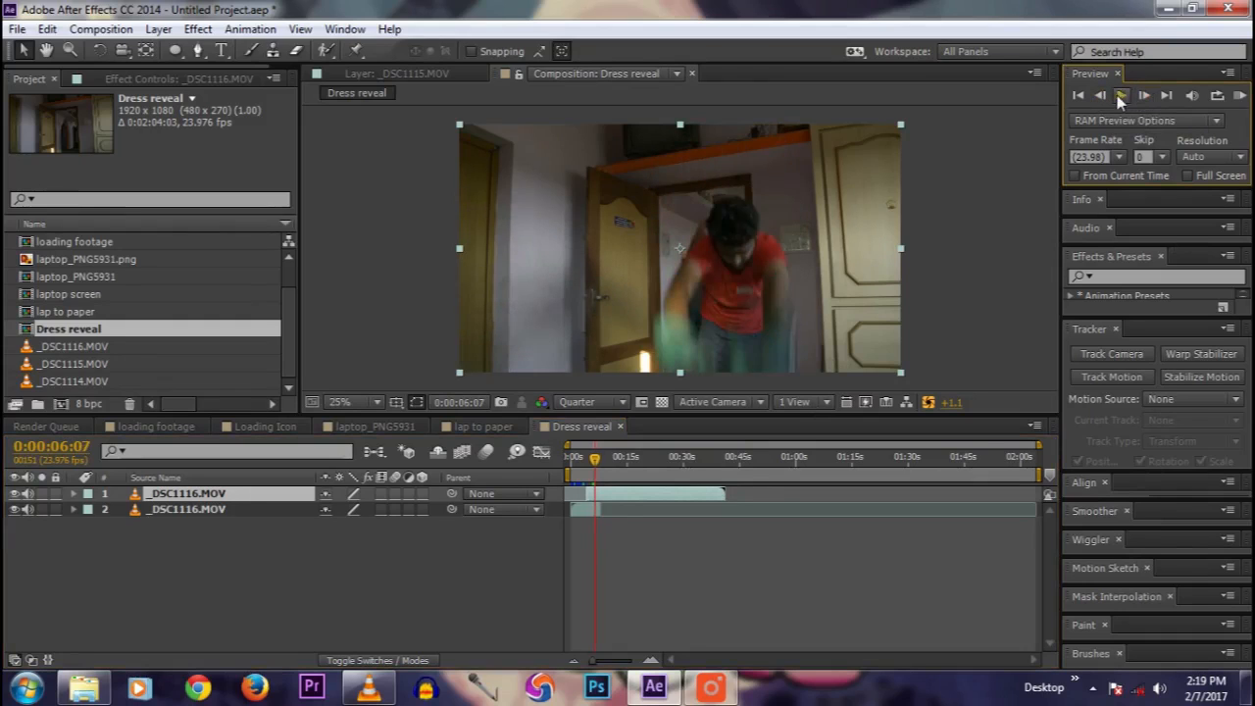
click(1107, 96)
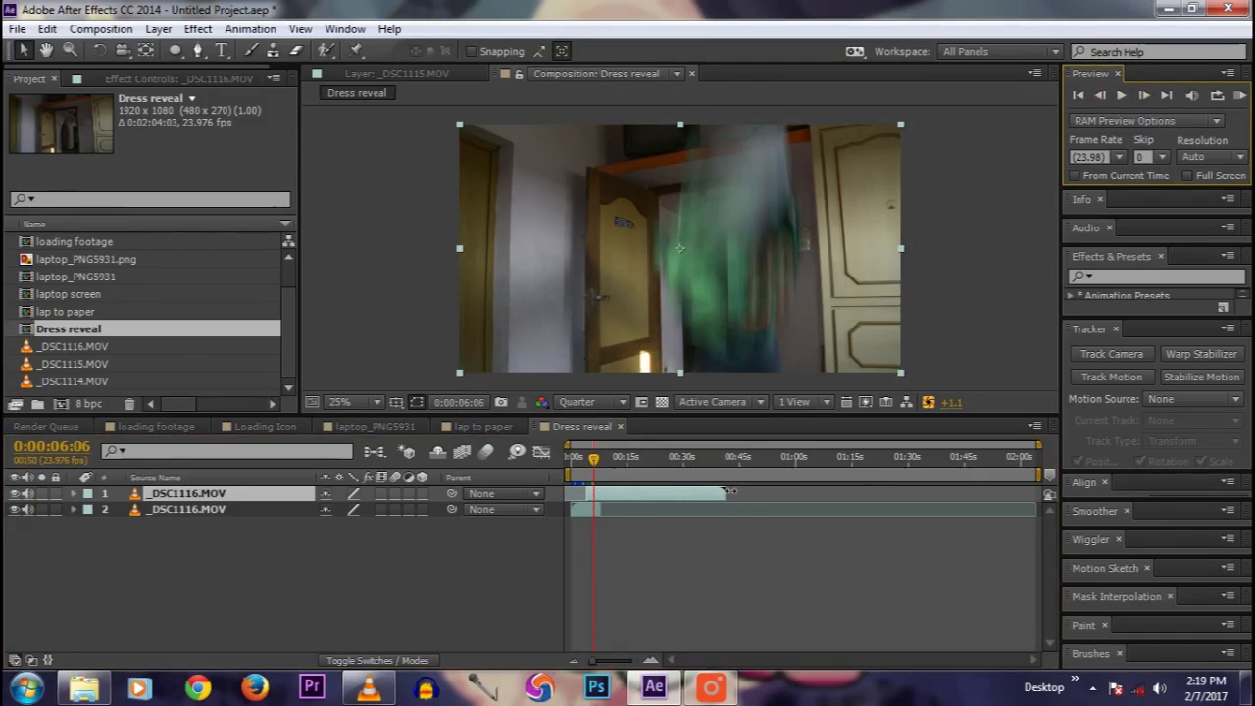
click(604, 489)
drag(604, 489, 602, 462)
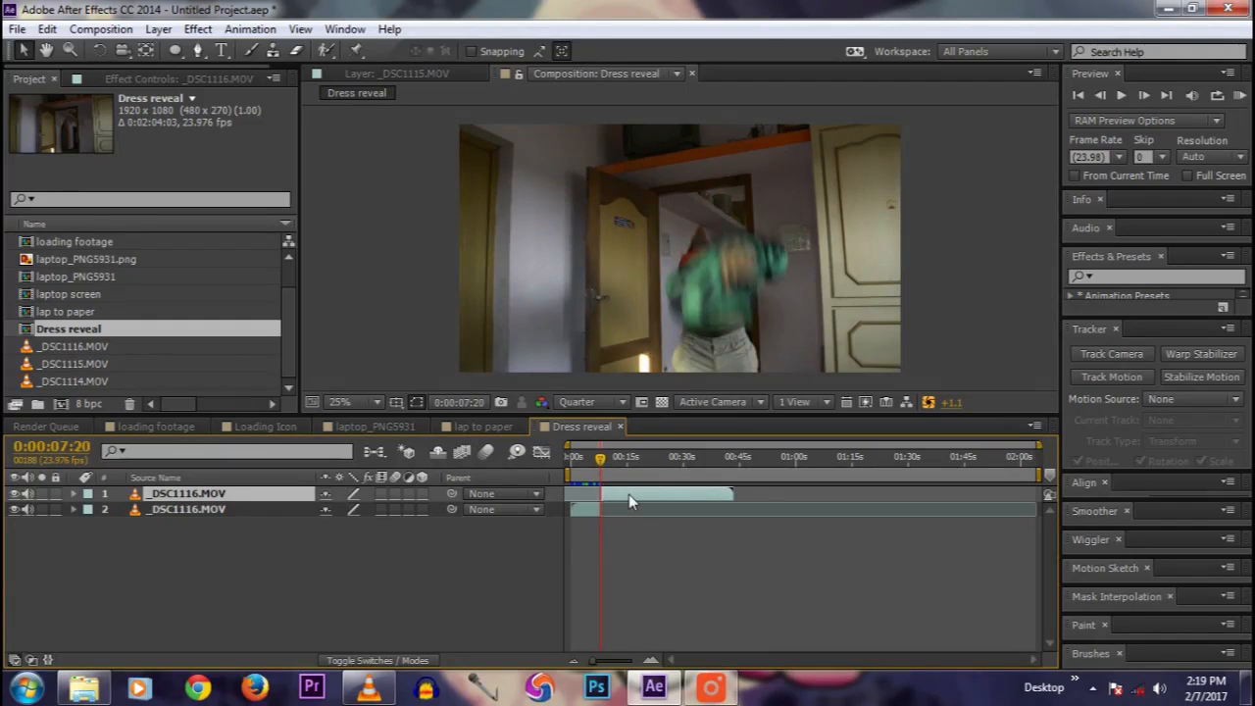
click(628, 494)
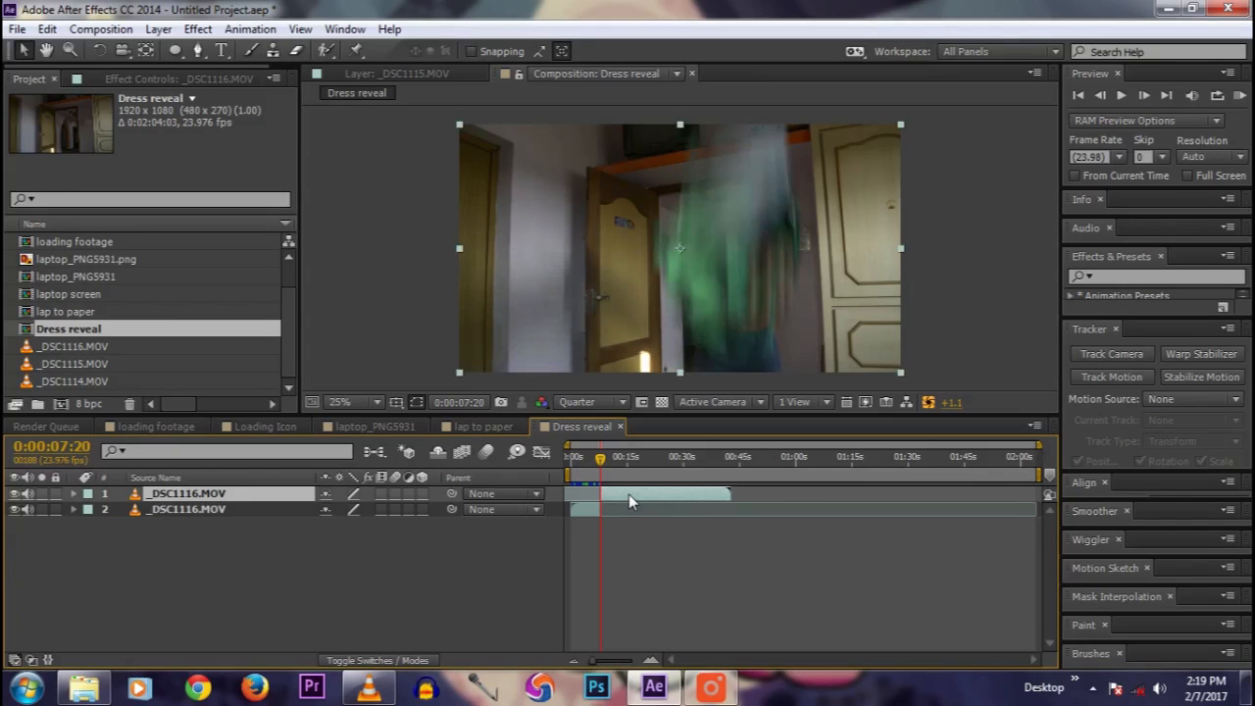
Step: Preview the transition from 0:00:06:21, end the work area at 0:00:09:17, and trim the composition to it
click(596, 461)
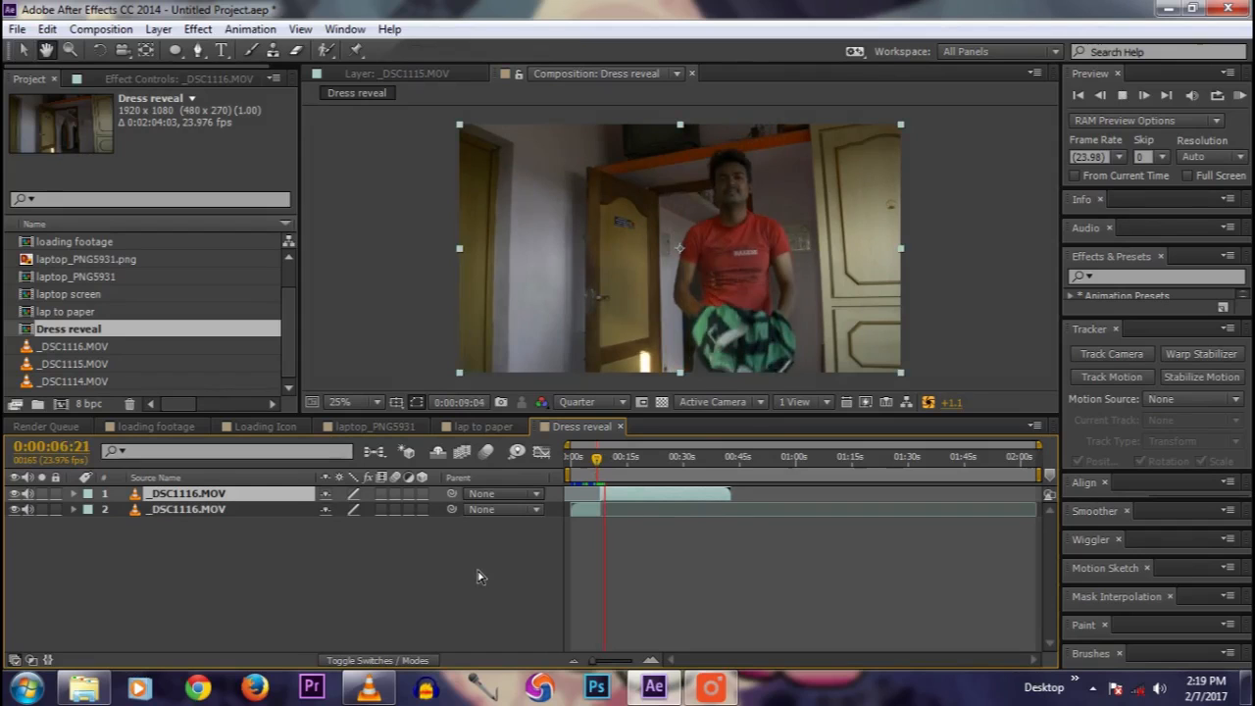
key(space)
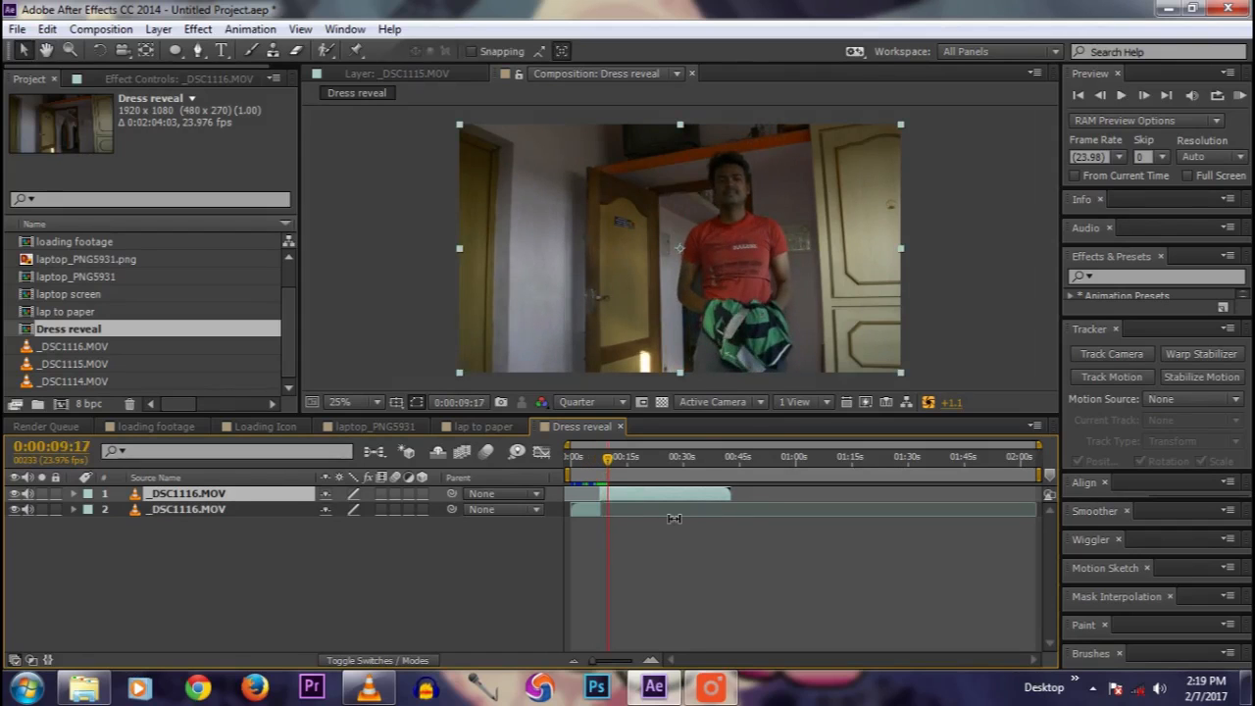
key(n)
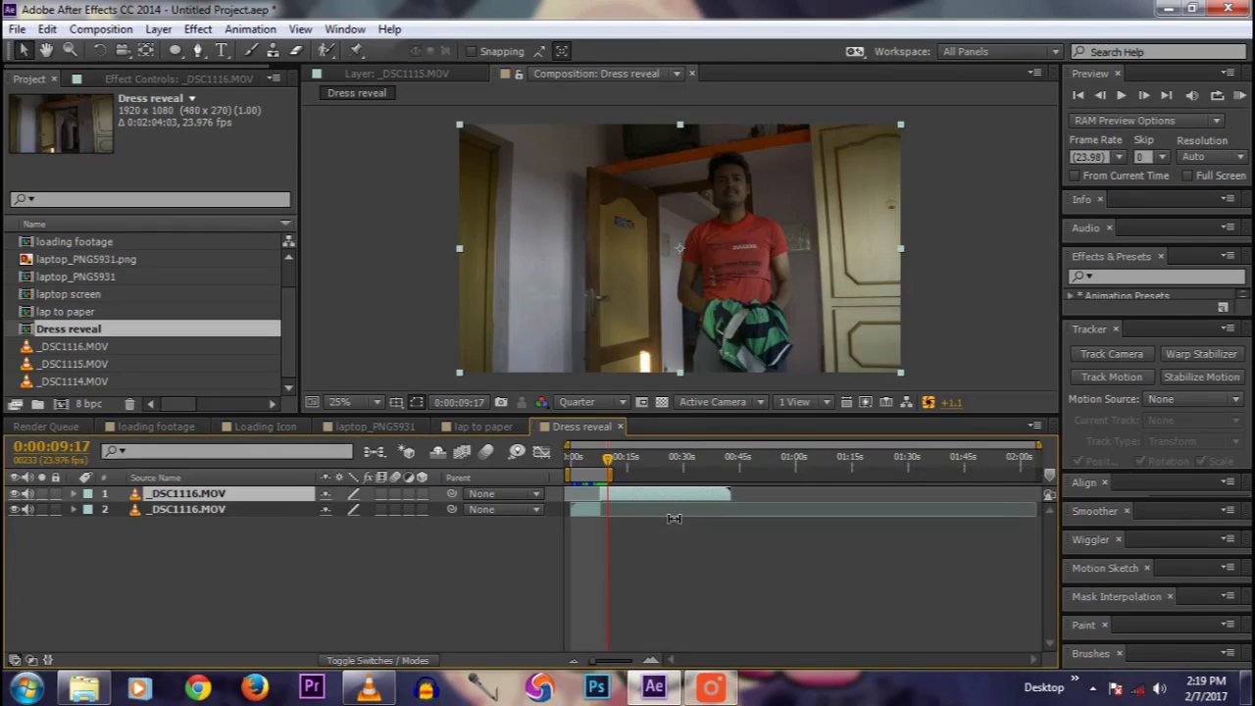
right_click(594, 481)
click(632, 530)
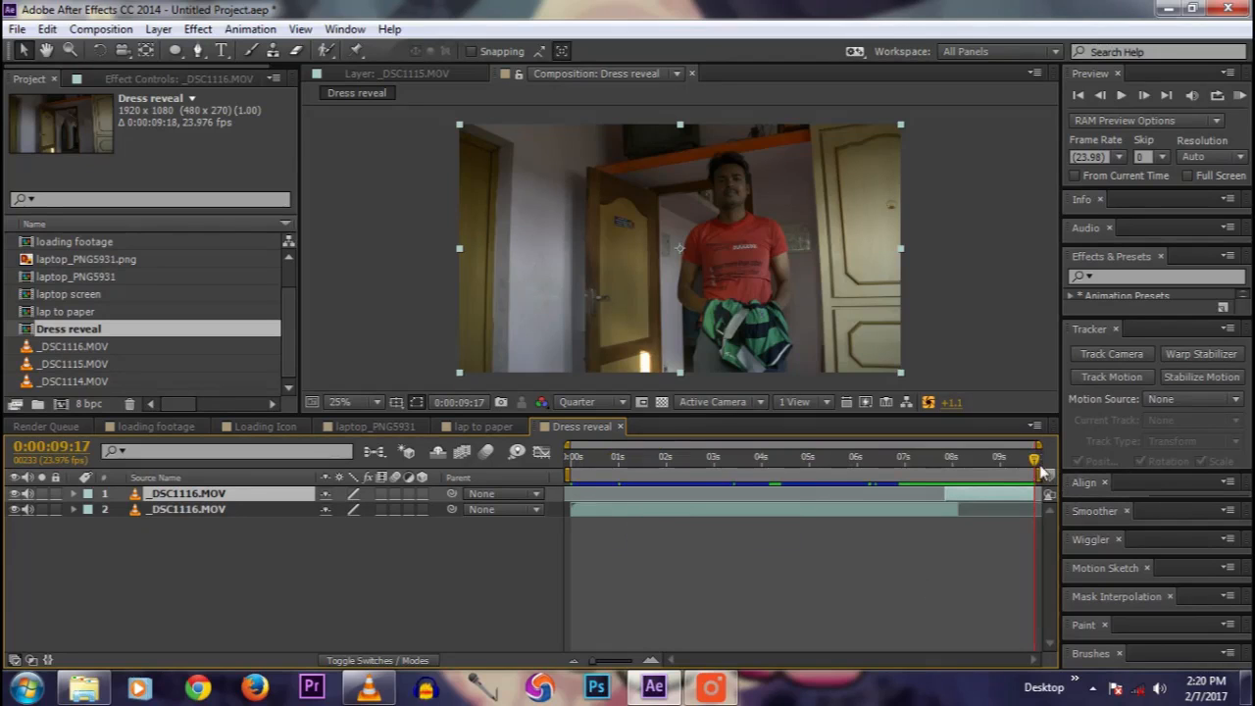
Step: Shorten the lower layer to end where the top copy begins, and preview the cut
drag(962, 513, 948, 513)
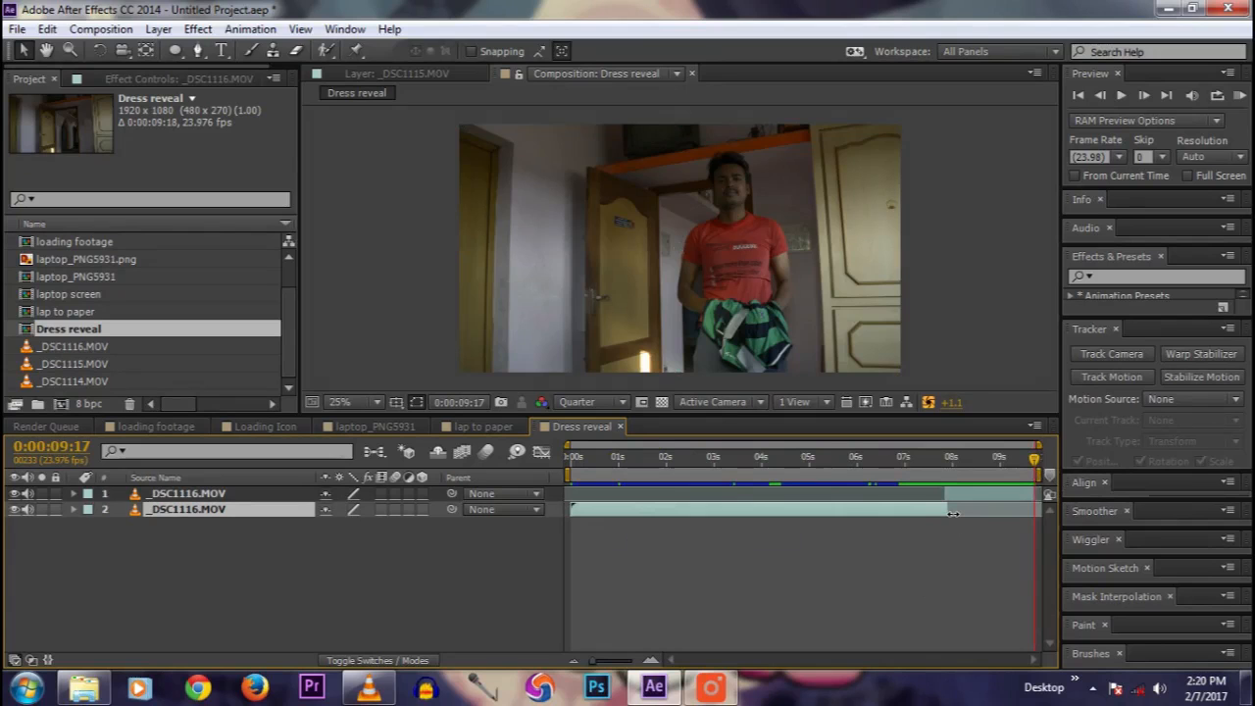
drag(1034, 458, 938, 458)
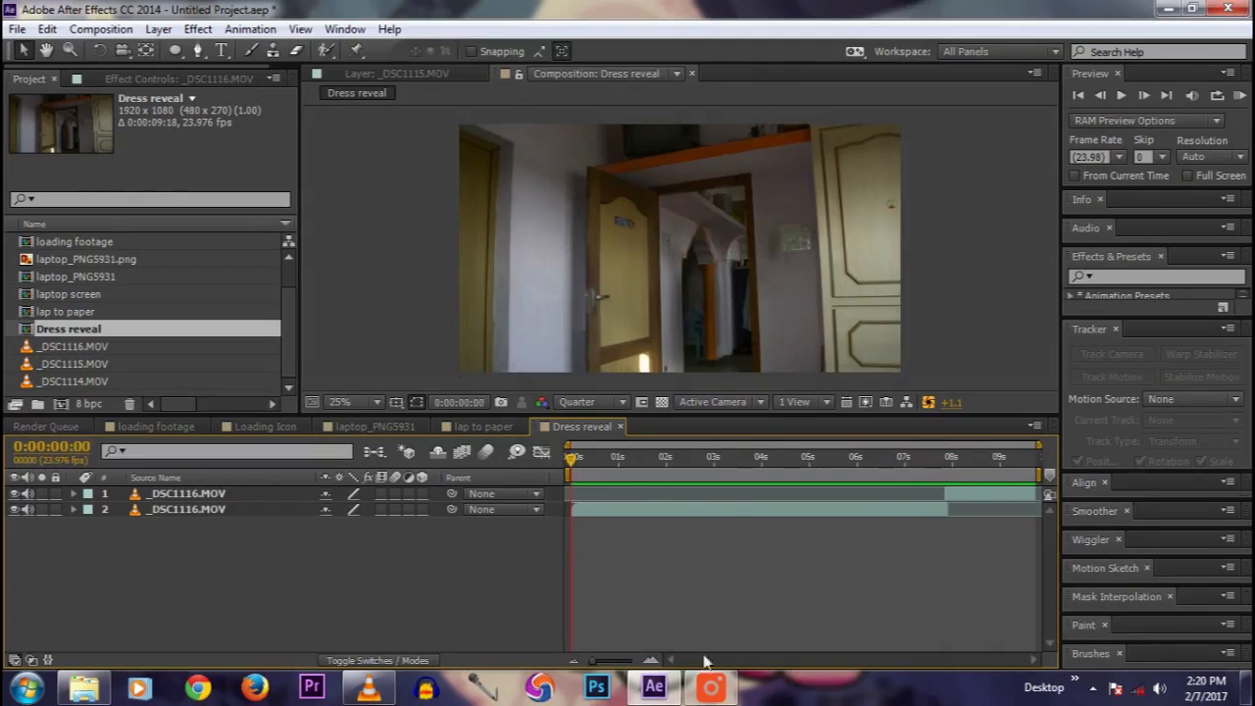
click(709, 686)
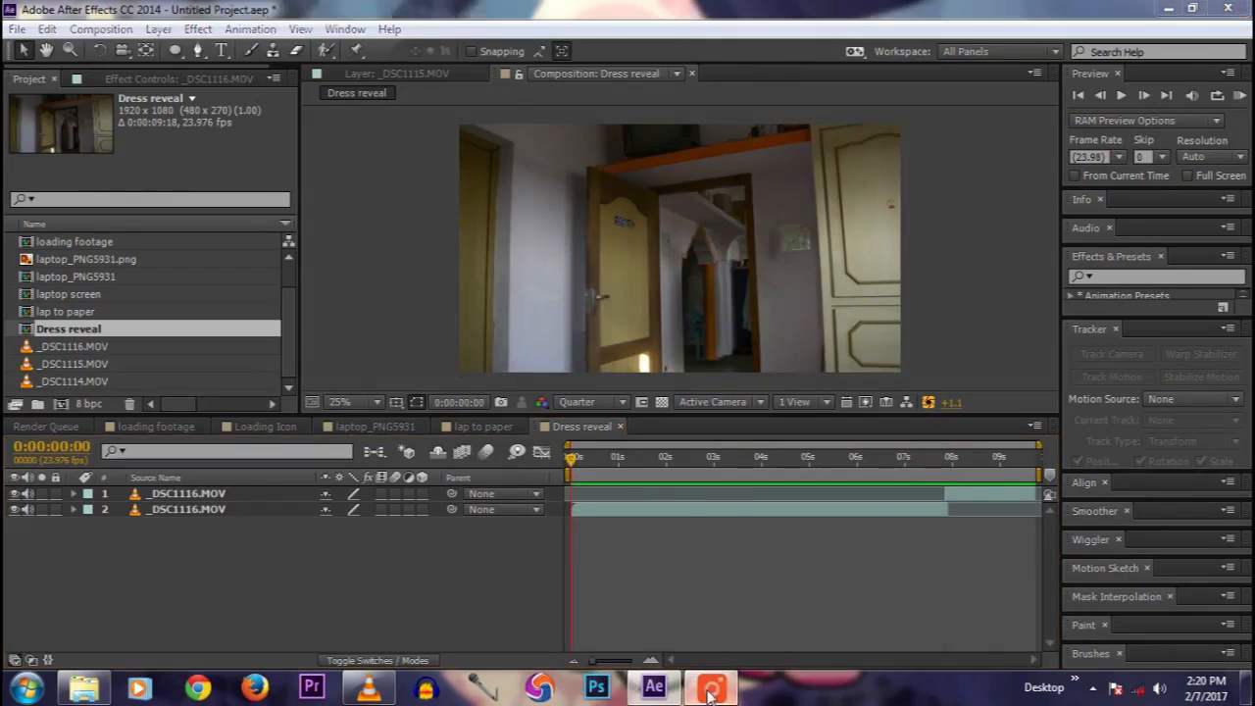
click(446, 17)
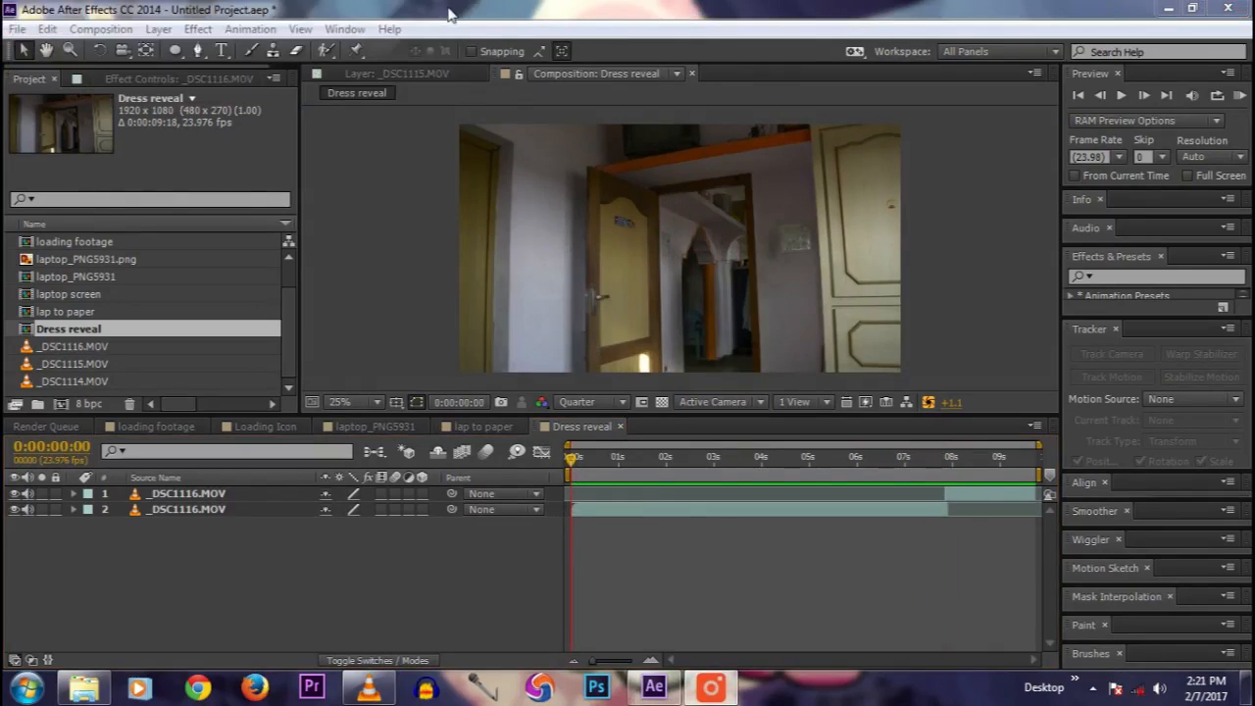
Step: Create a new 1920 × 1080 composition named "Final" at 23.976 fps with a duration of 0:00:08:01
click(100, 30)
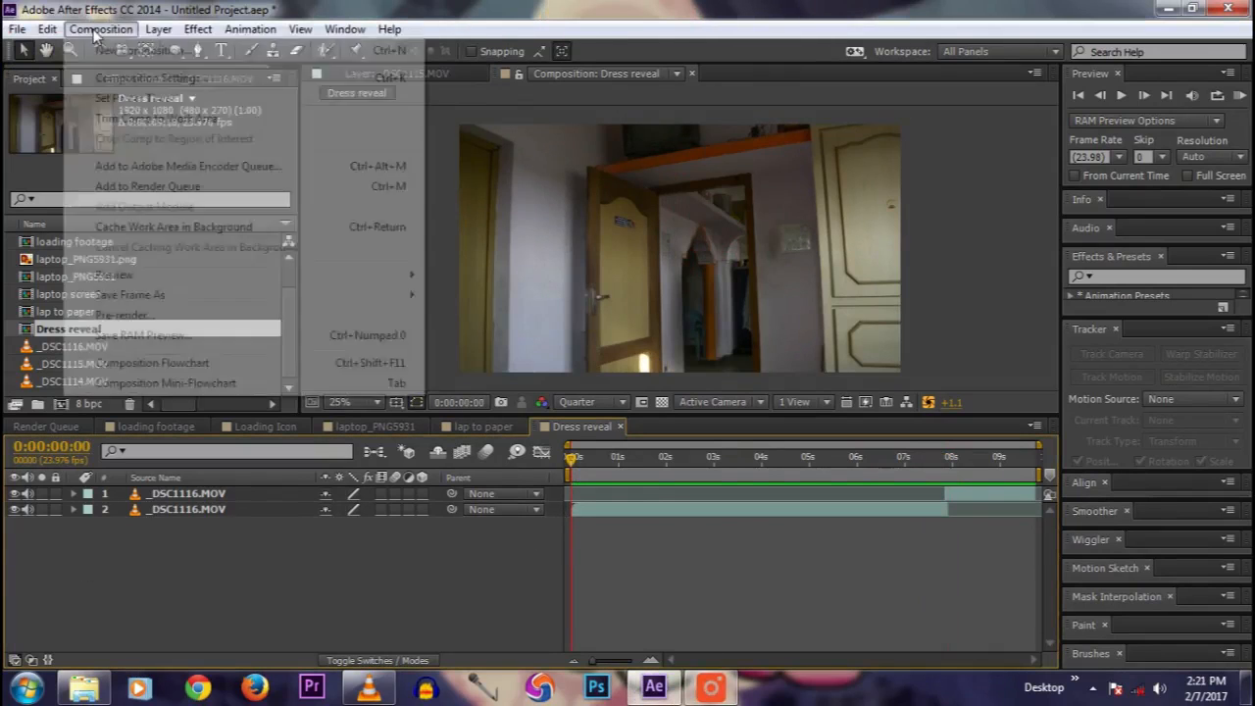
click(113, 52)
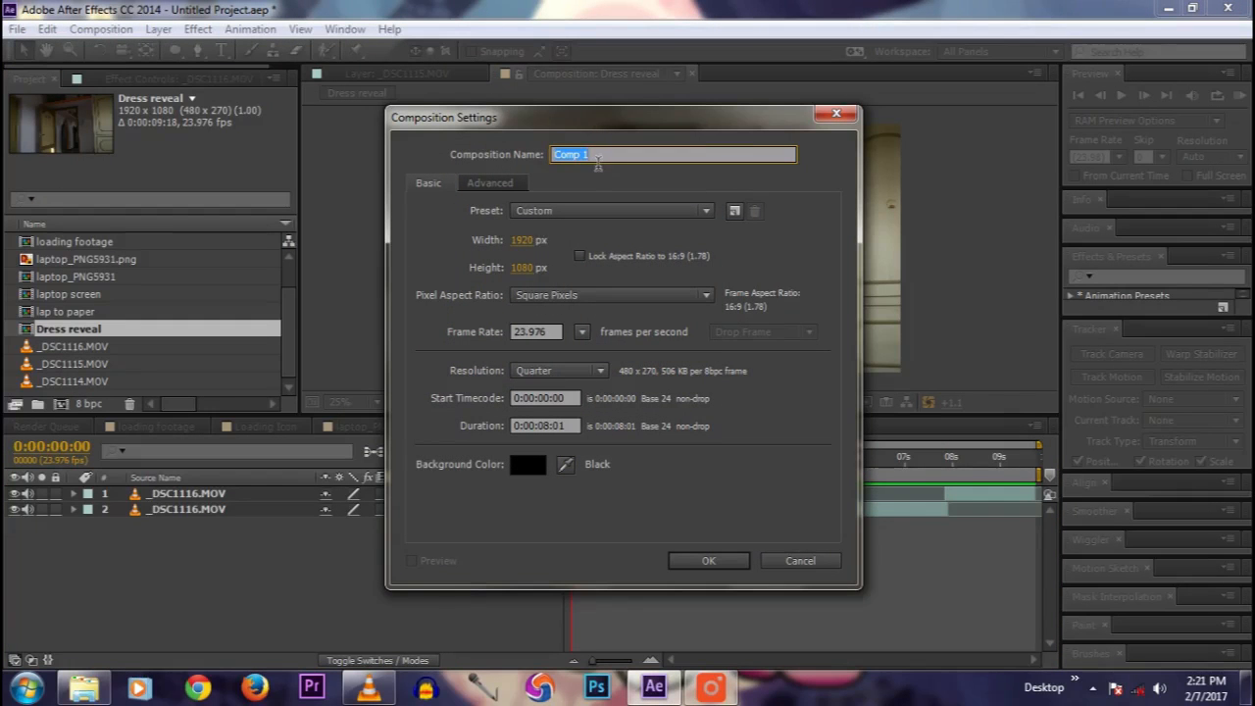
text(Final)
click(726, 564)
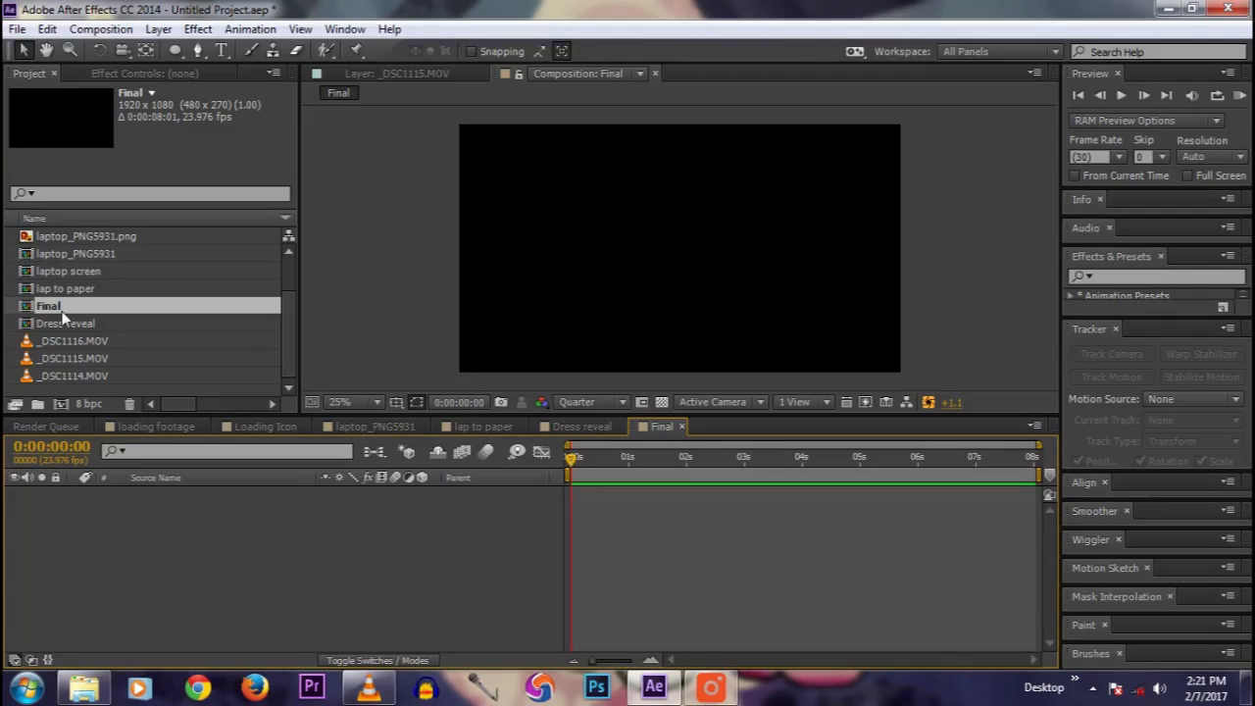
scroll(79, 275, up, 1)
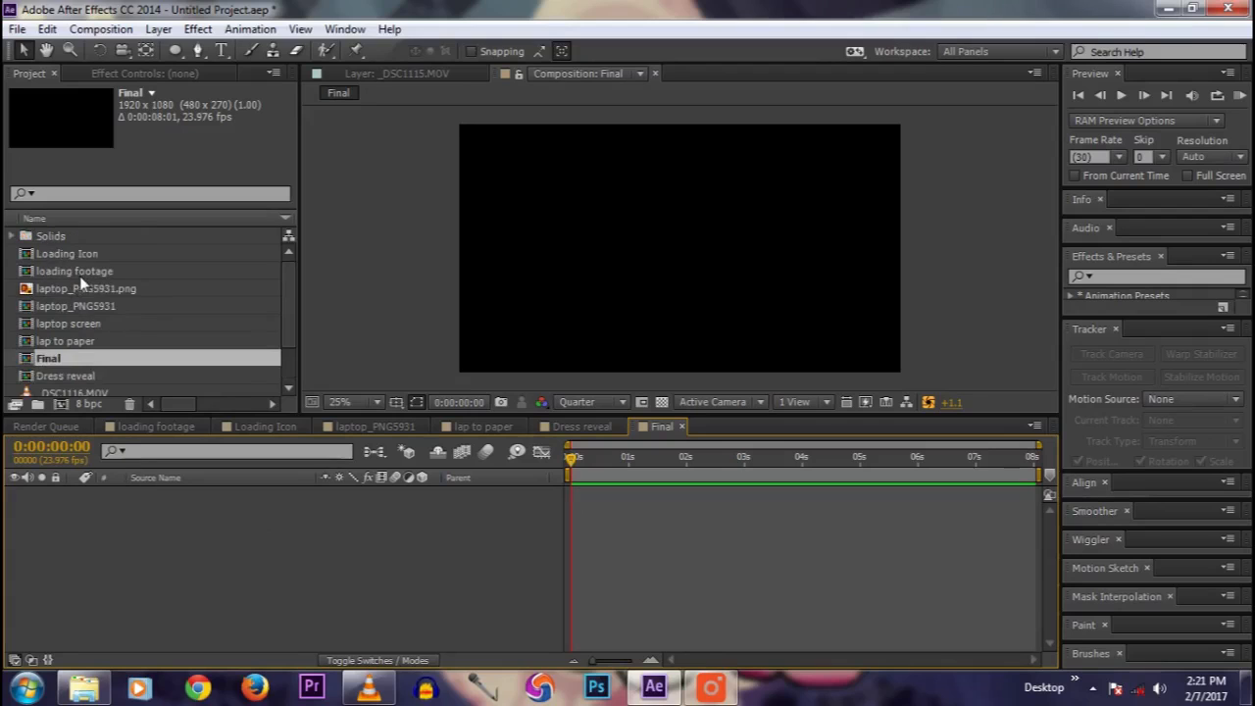
Step: Add the loading footage composition to Final and extend Final's duration to make room for the remaining shots
drag(72, 267, 131, 554)
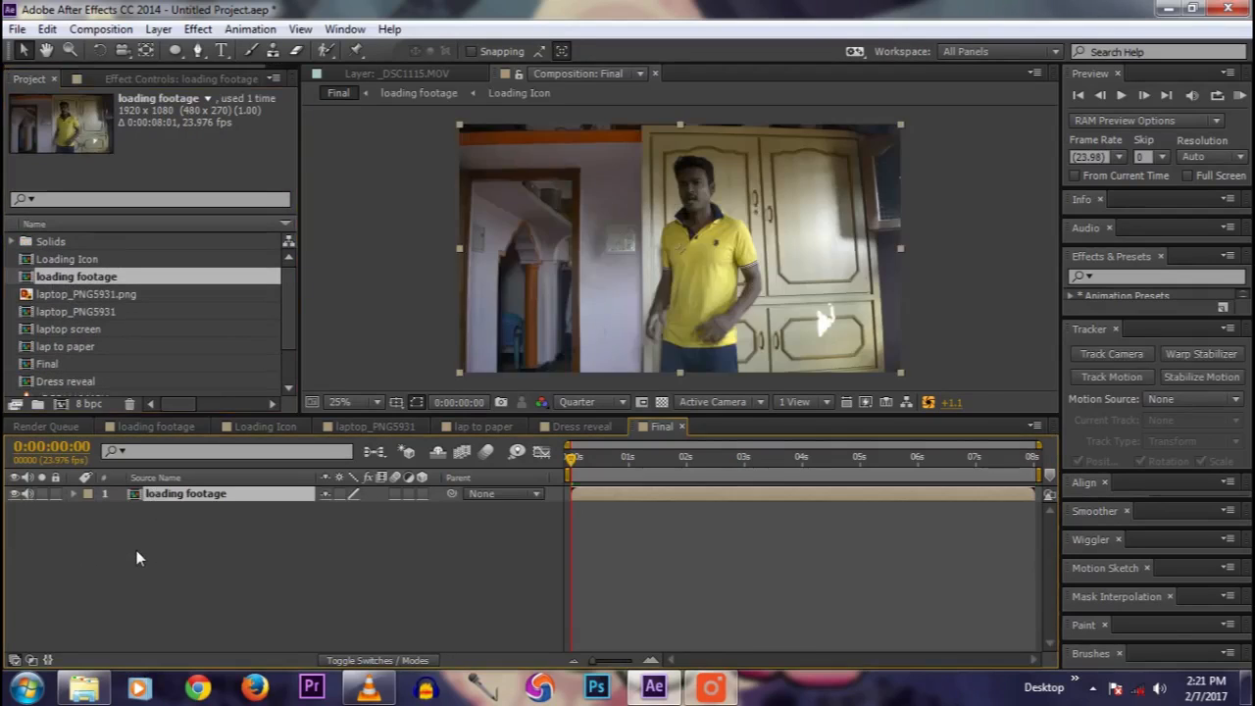
click(100, 29)
click(141, 79)
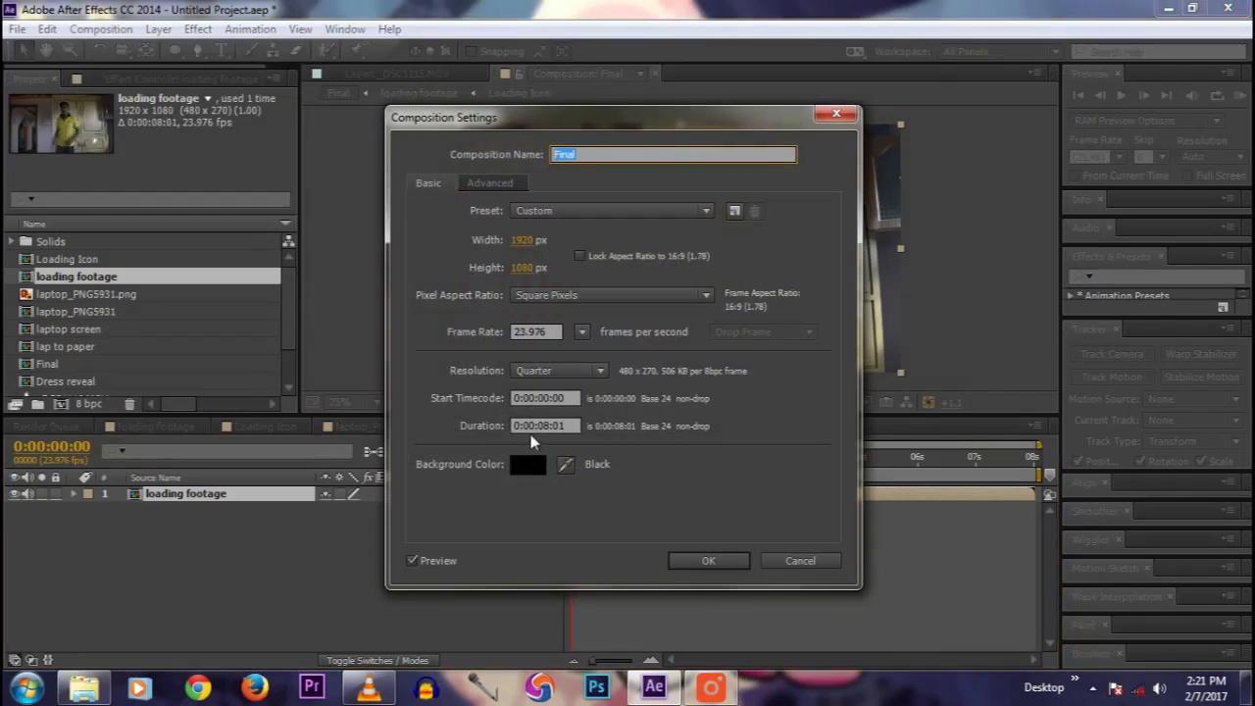
click(537, 429)
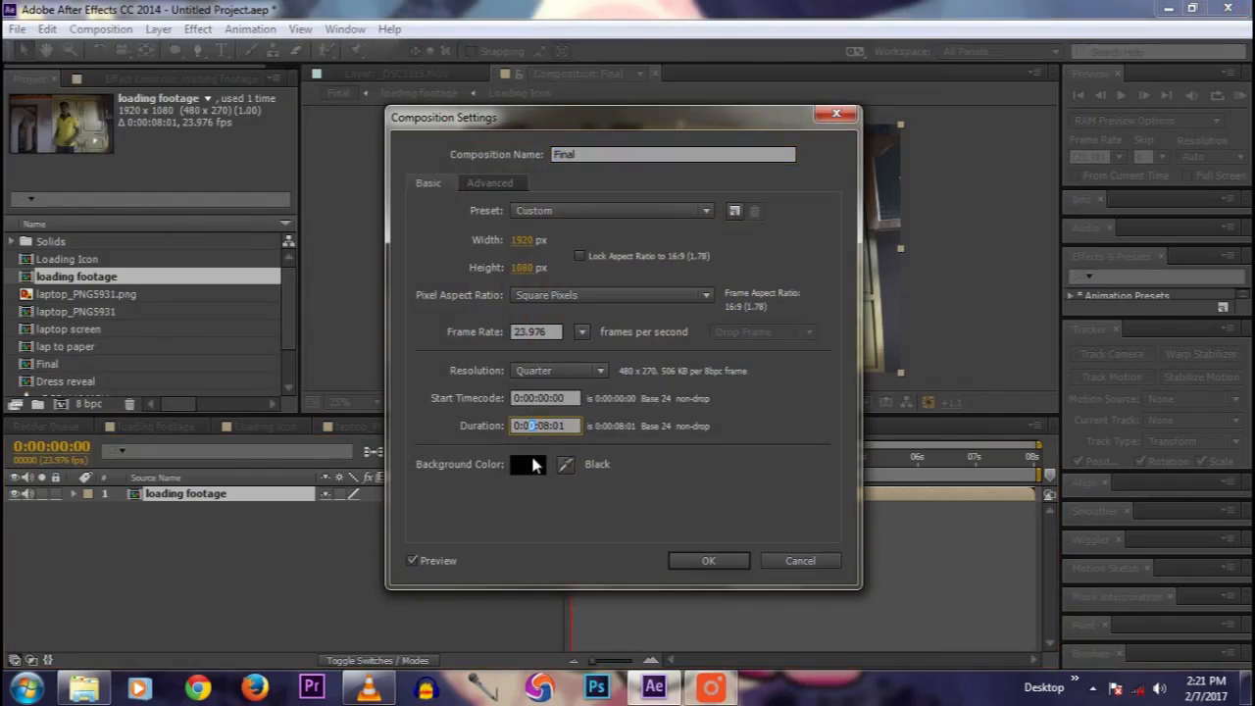
click(727, 557)
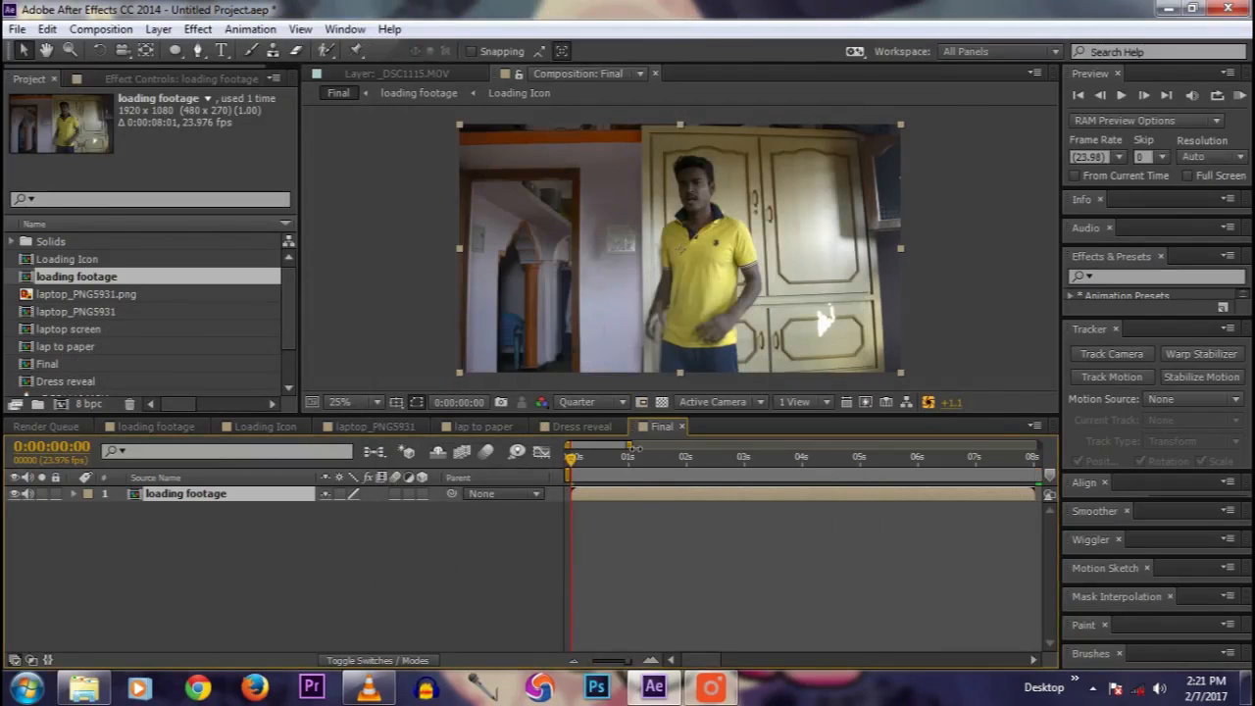
Step: Add the lap to paper composition above loading footage and align its start with the frame at 0:00:02:18
drag(574, 463, 609, 458)
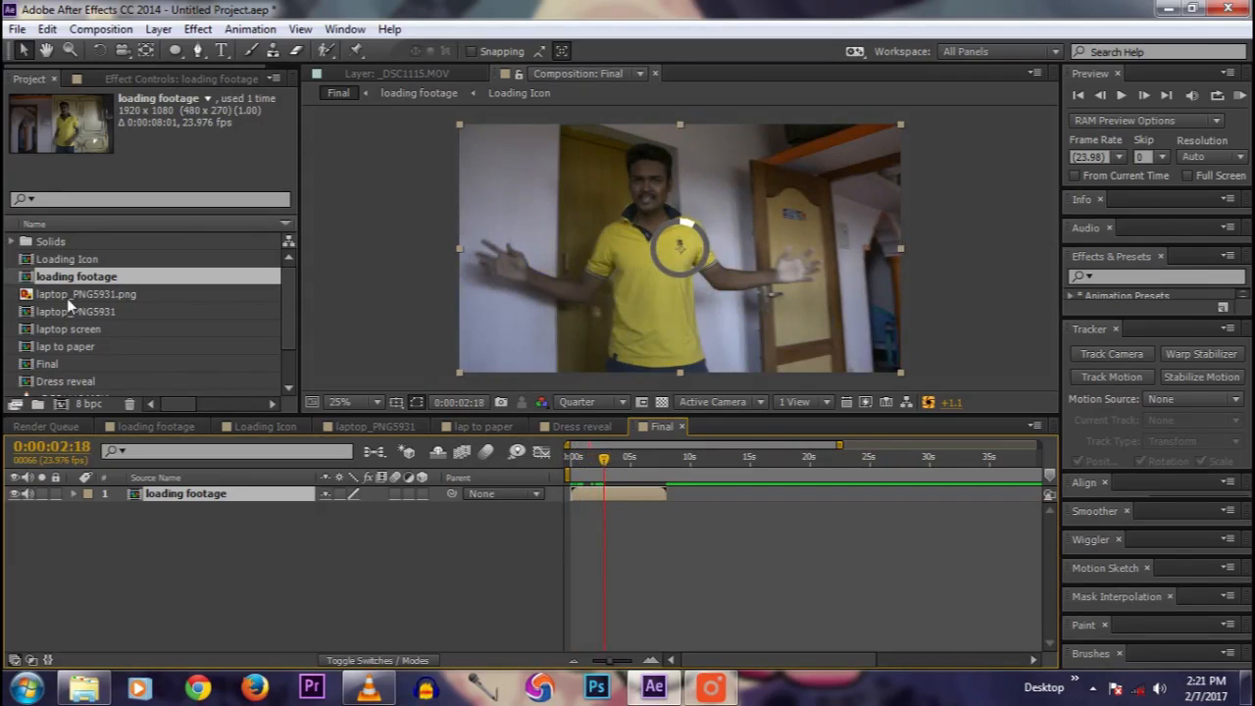
scroll(68, 299, down, 1)
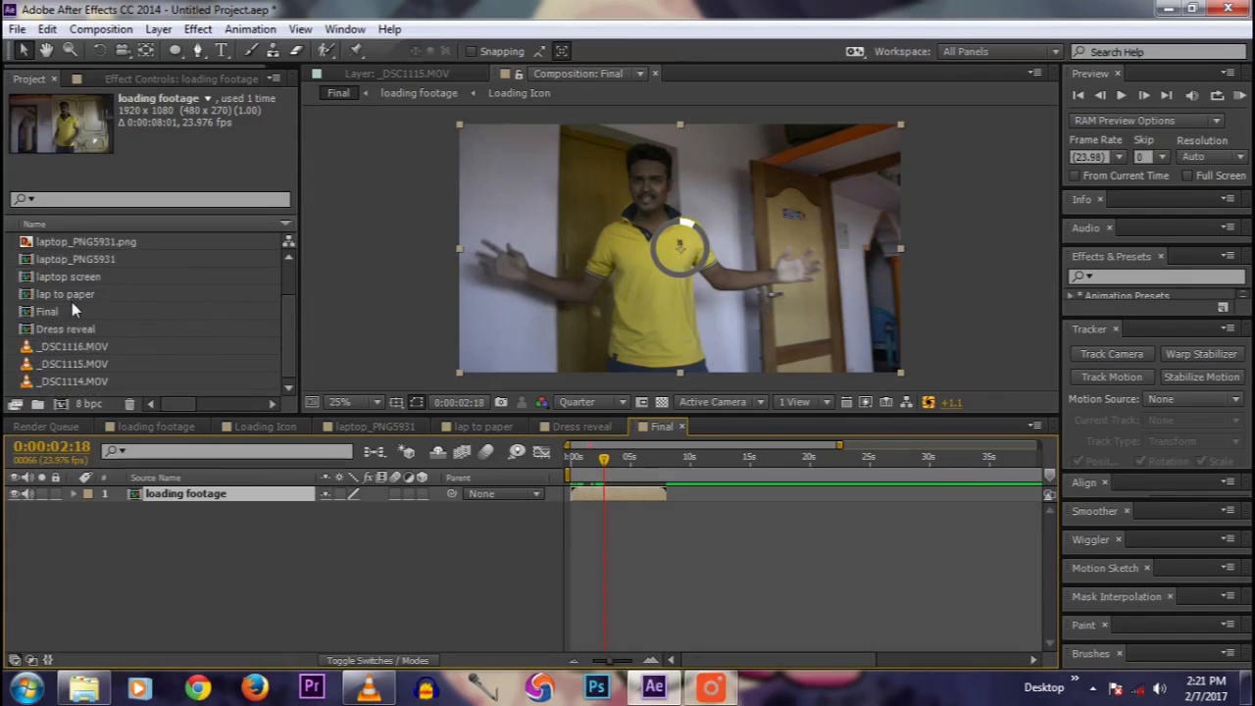
drag(75, 296, 99, 490)
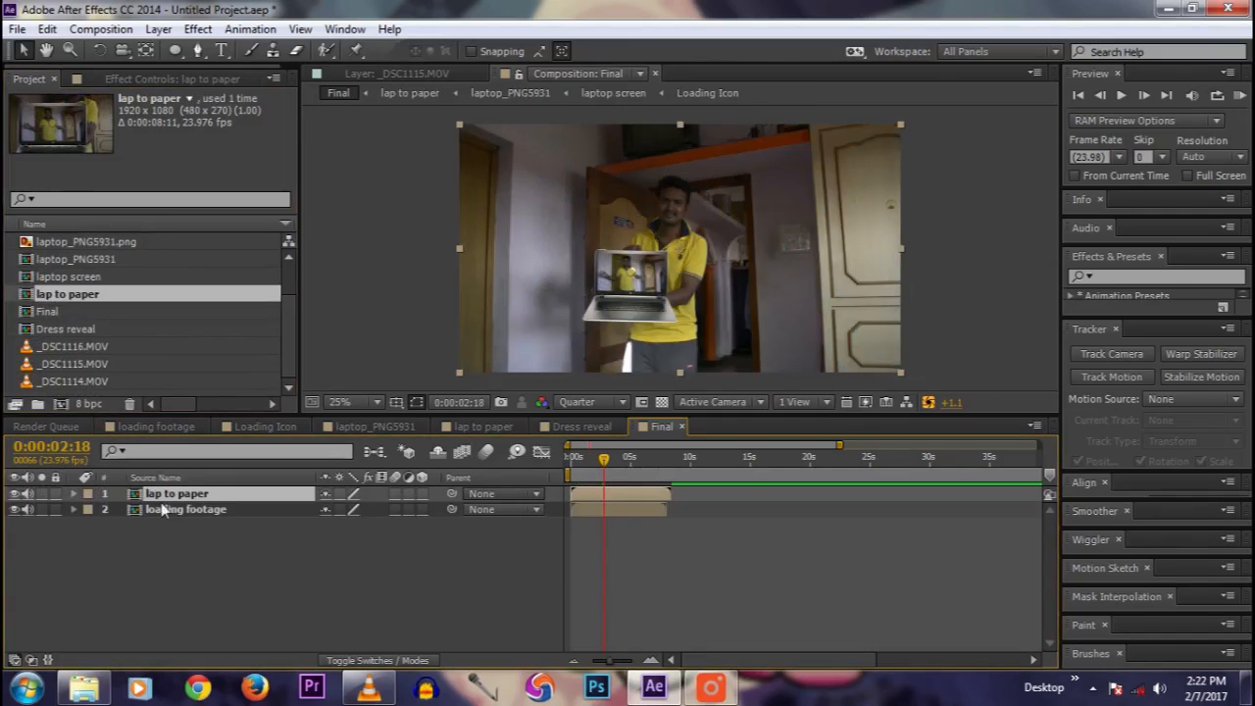
drag(608, 496, 641, 492)
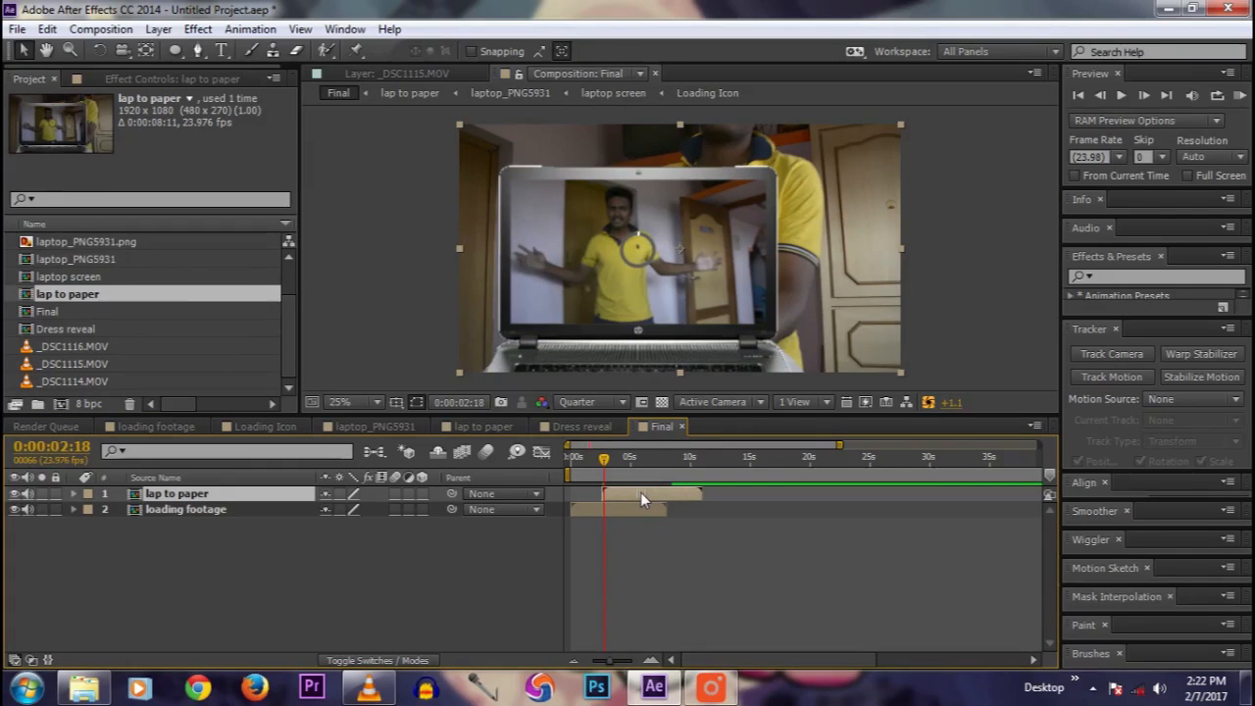
drag(640, 492, 641, 492)
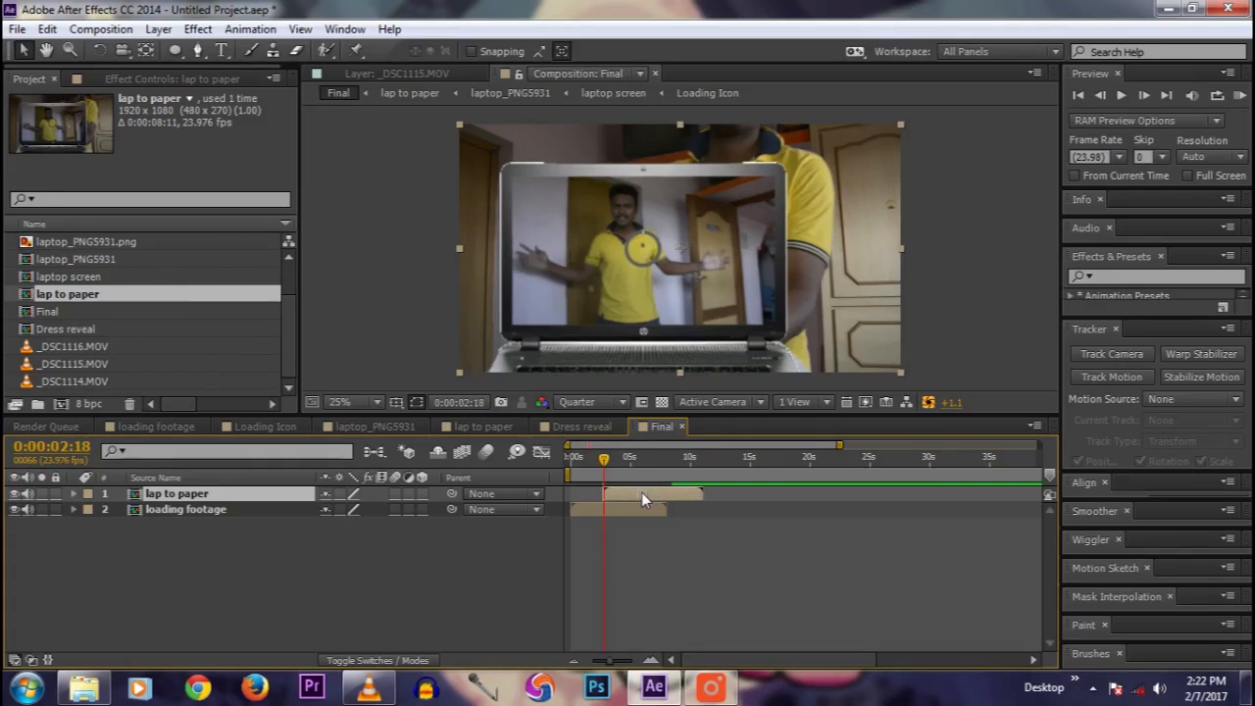
Step: Preview the cut from loading footage to lap to paper and scrub through the laptop shot to 0:00:10:16
click(601, 460)
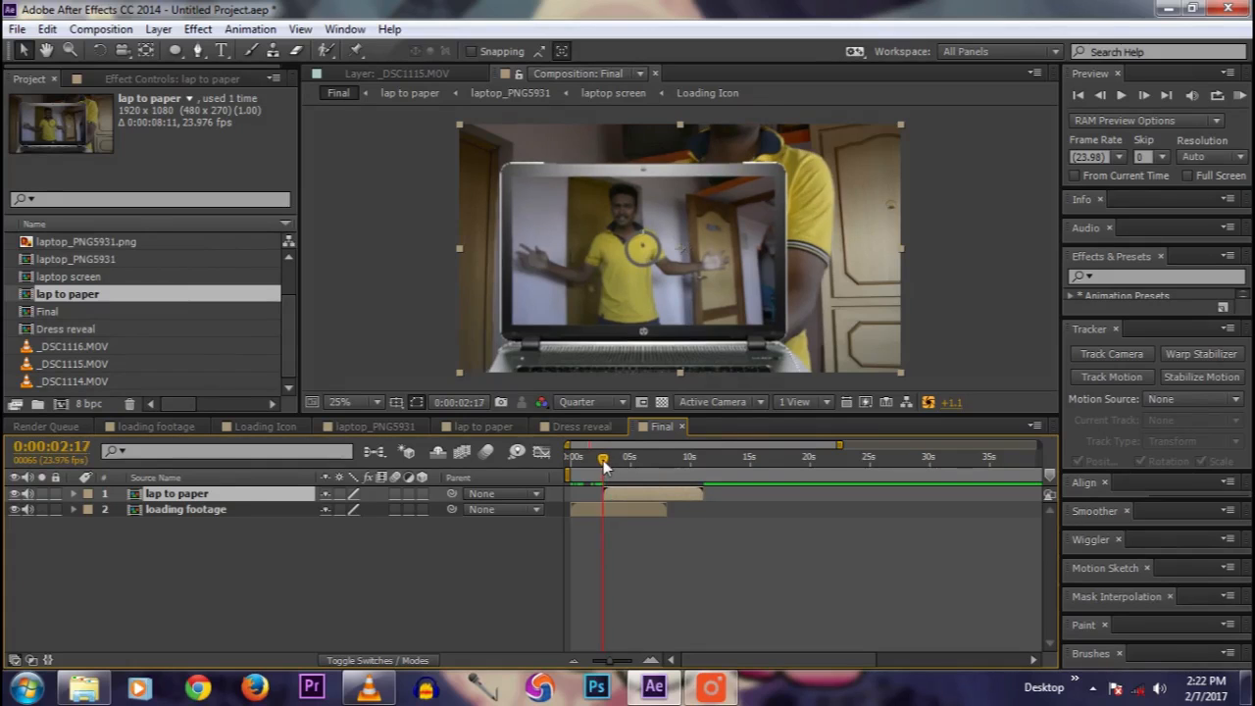
key(space)
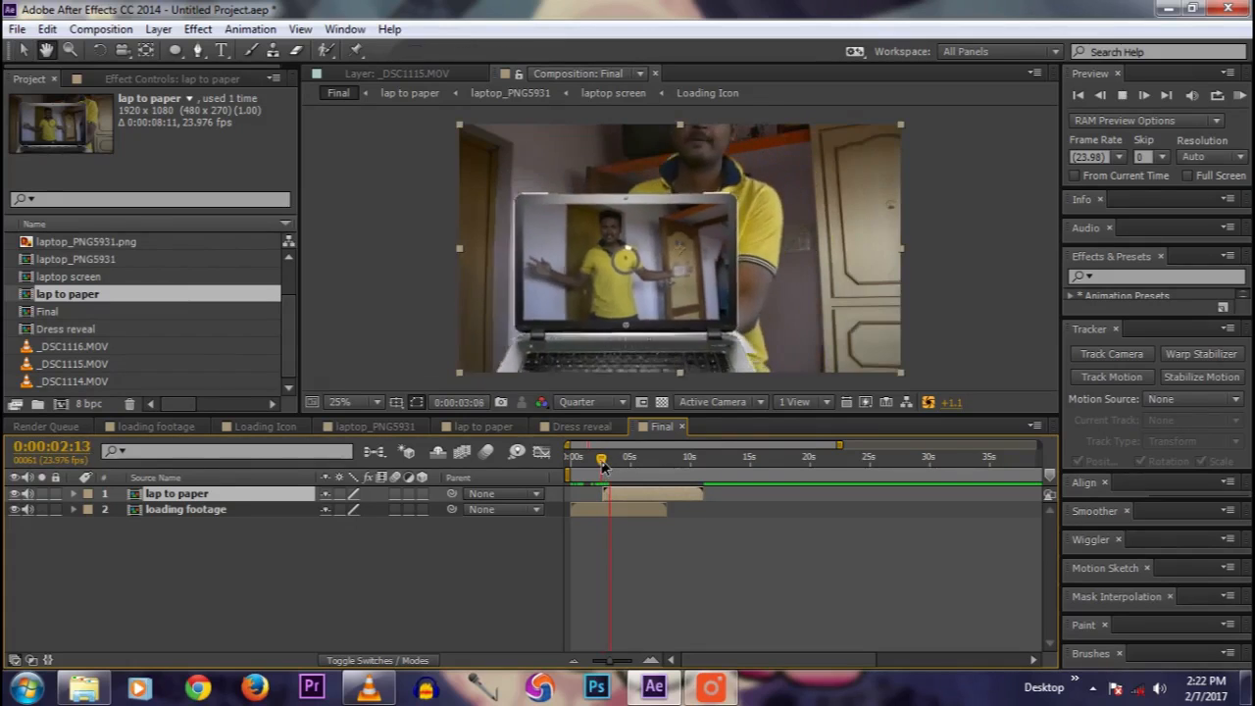
drag(616, 461, 706, 460)
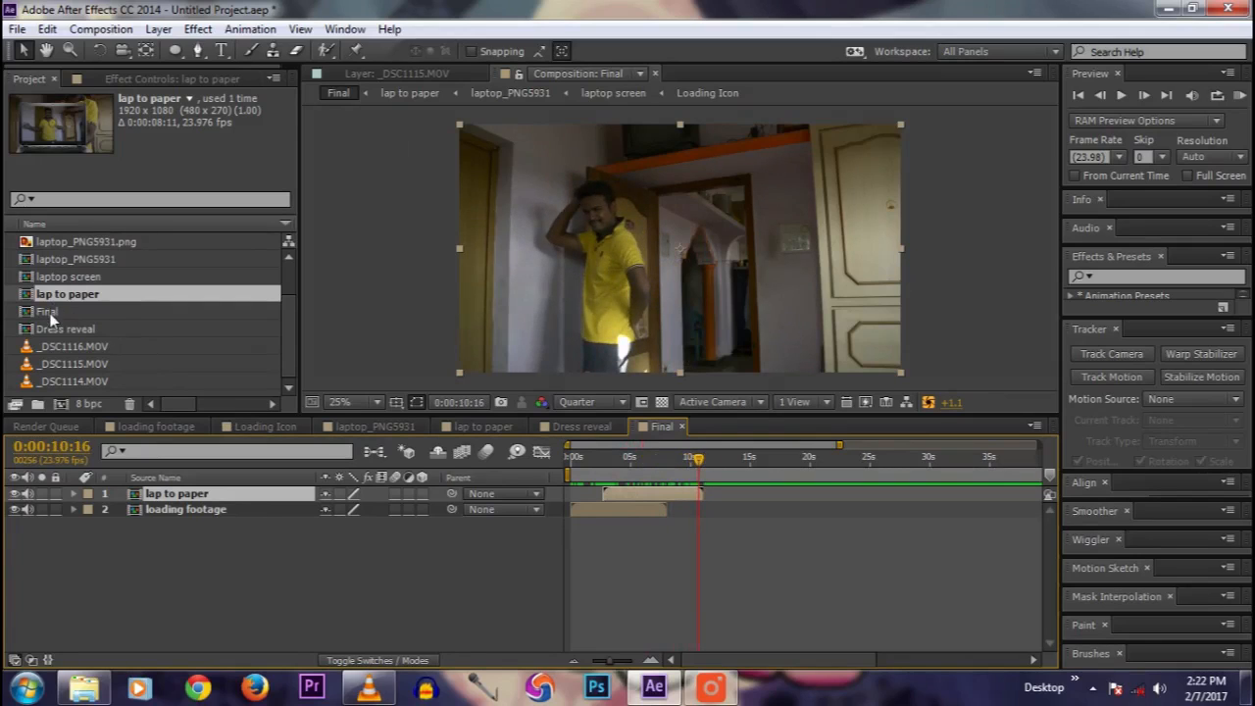
Step: Add Dress reveal as the top layer starting at about 16 seconds, and move lap to paper to start at about 11 seconds
drag(65, 329, 147, 495)
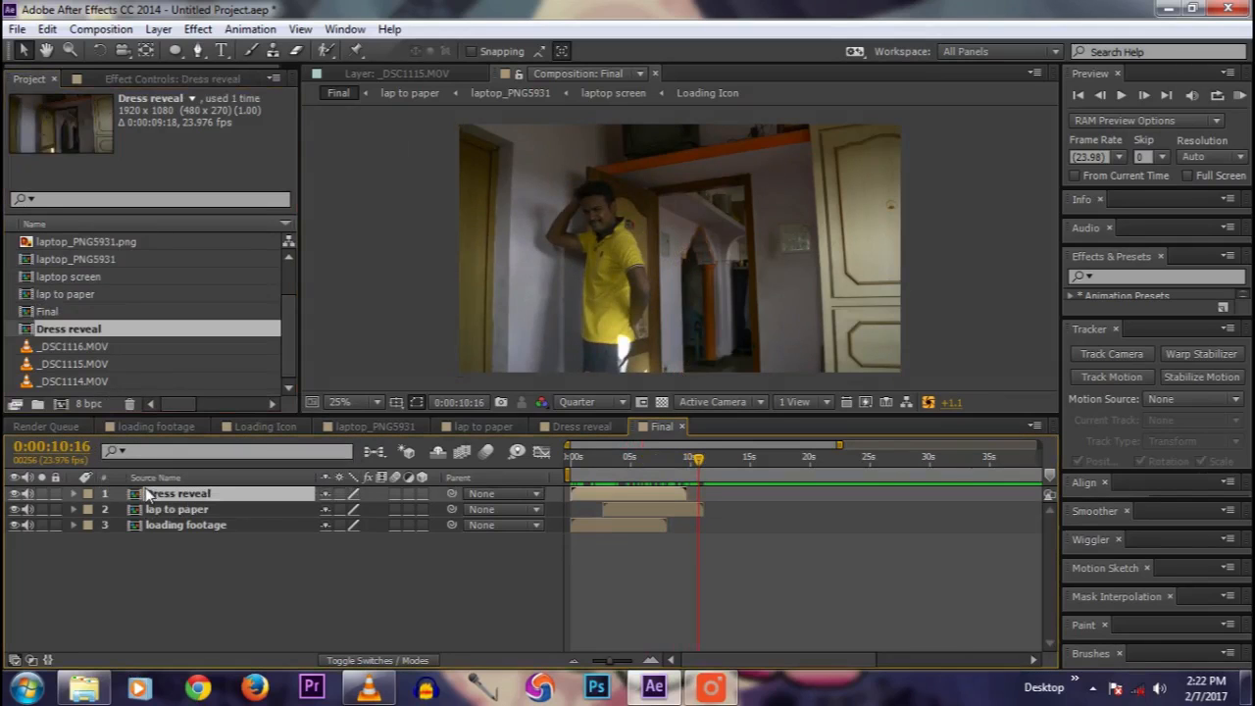
drag(628, 493, 819, 511)
drag(632, 513, 731, 508)
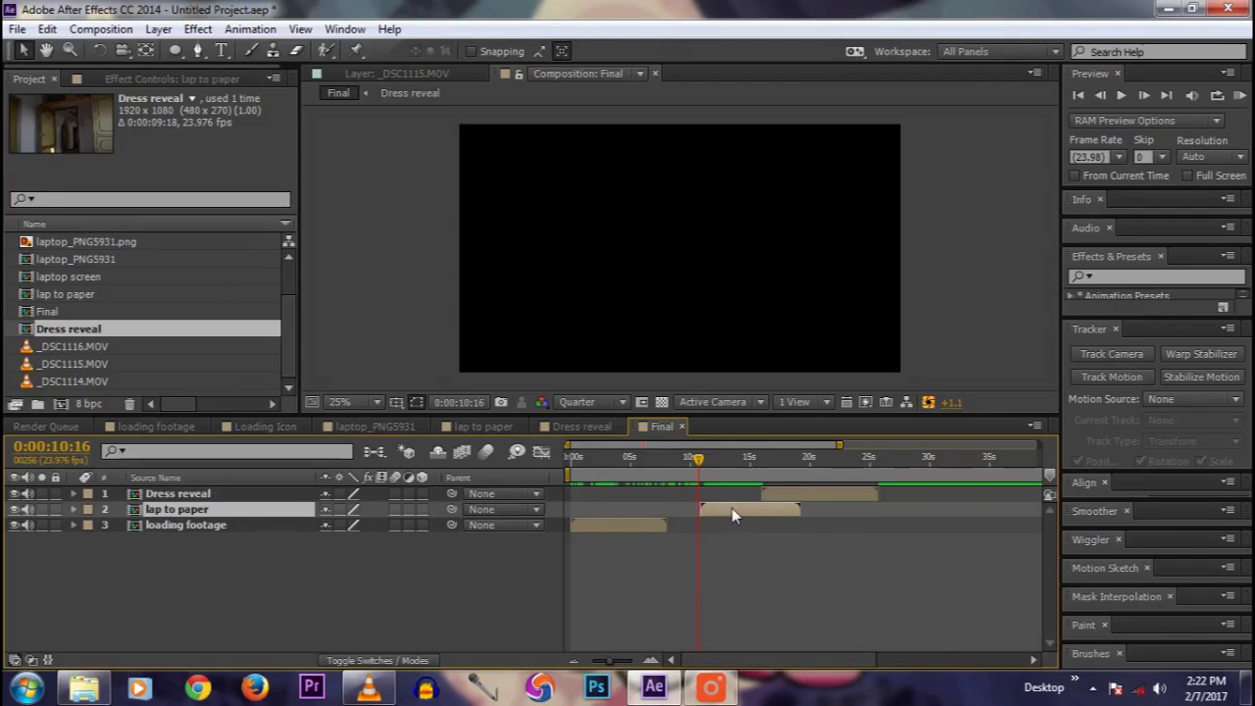
Step: Move lap to paper back over loading footage to start at about 2 seconds, and trim its start to 0:00:02:14
click(596, 458)
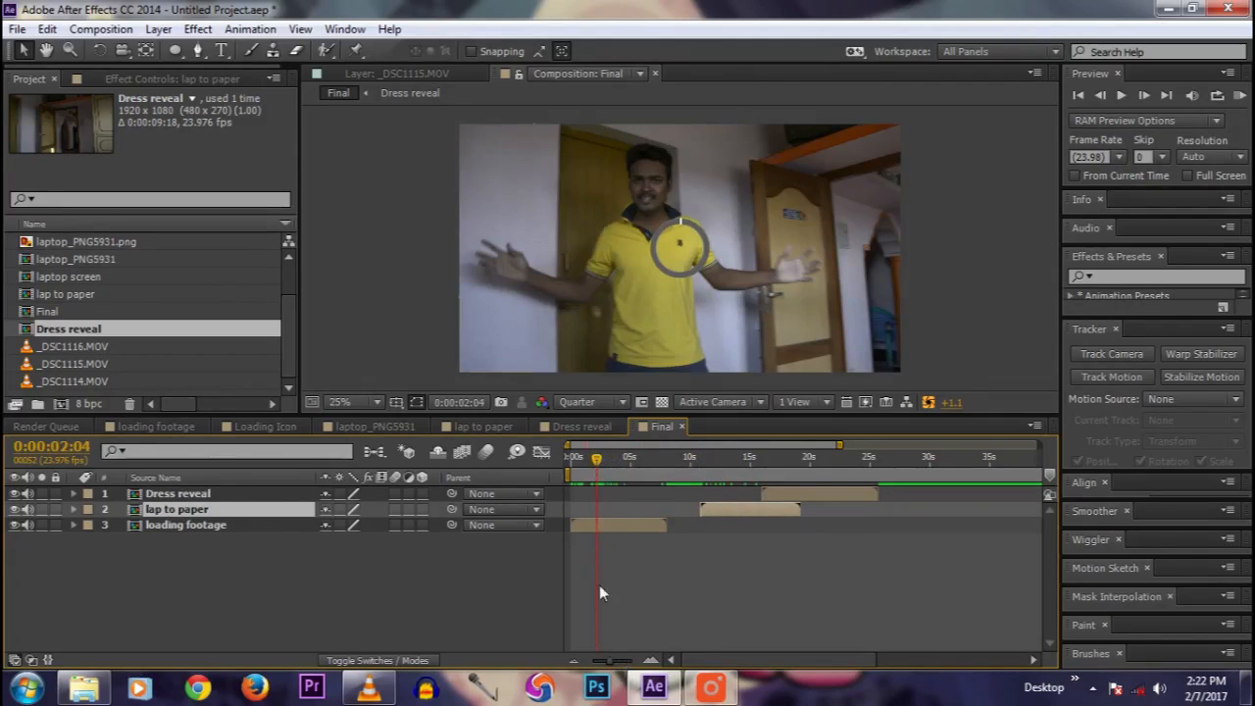
drag(607, 662, 619, 663)
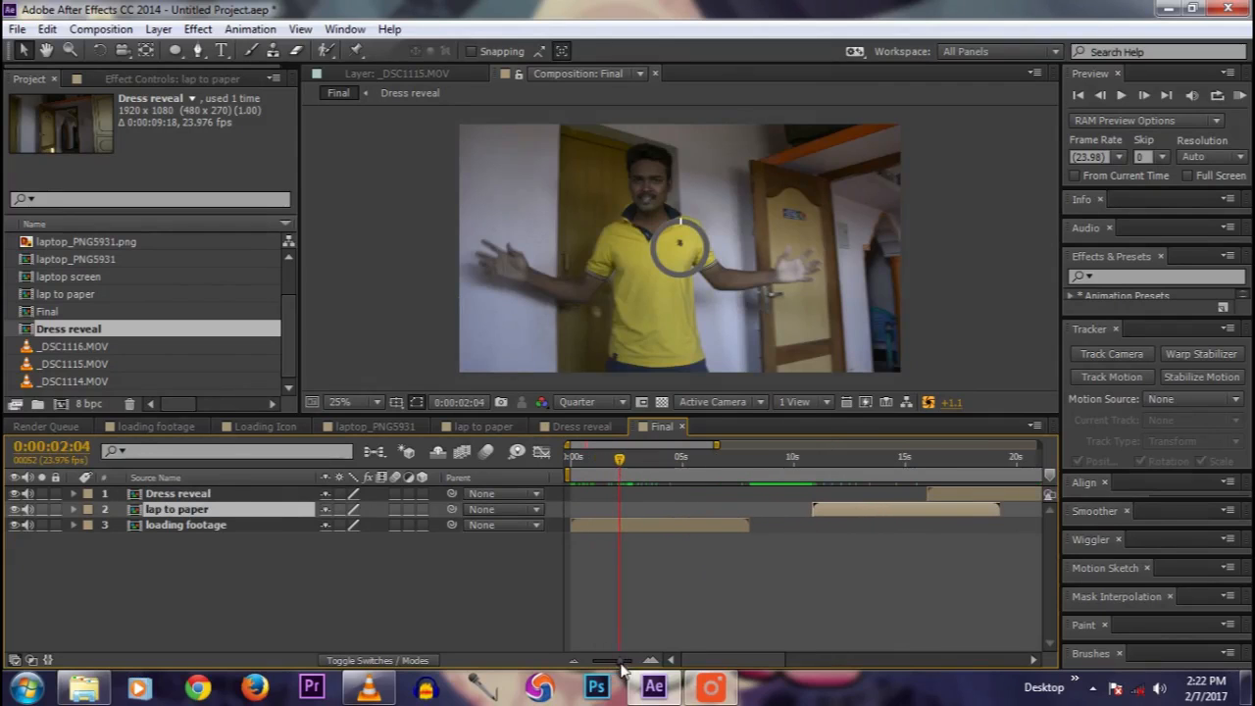
drag(620, 458, 627, 464)
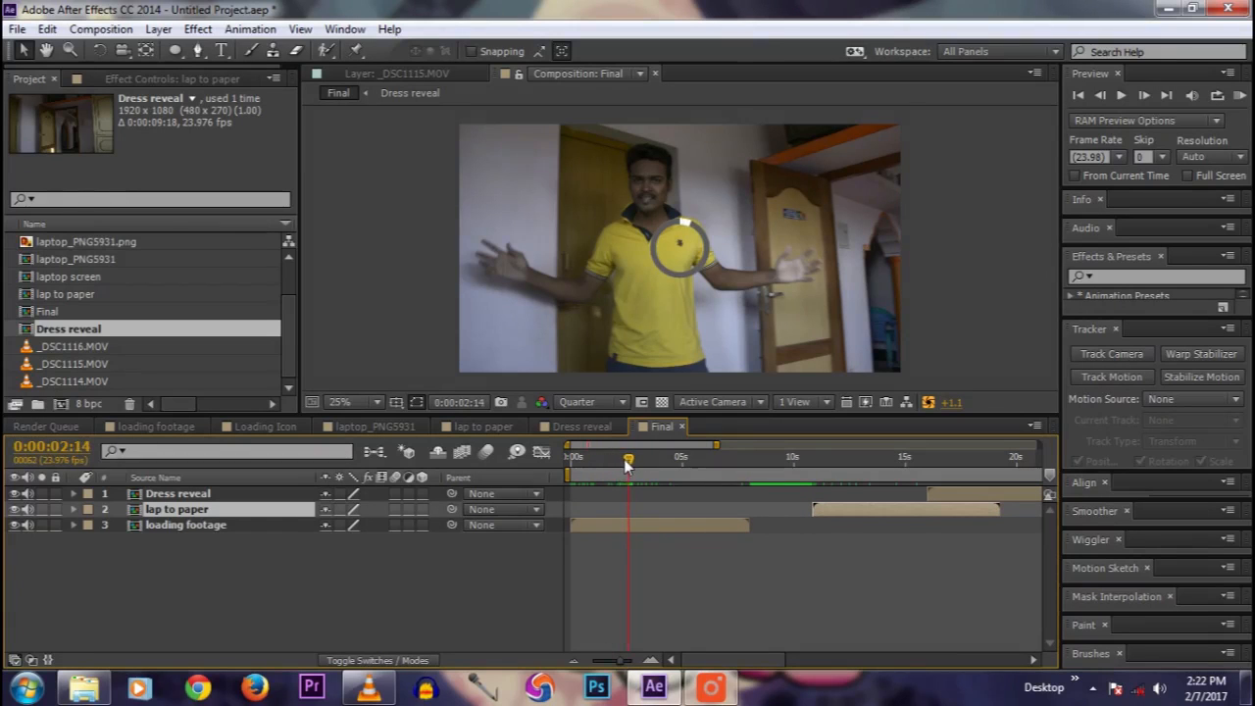
drag(847, 516, 650, 499)
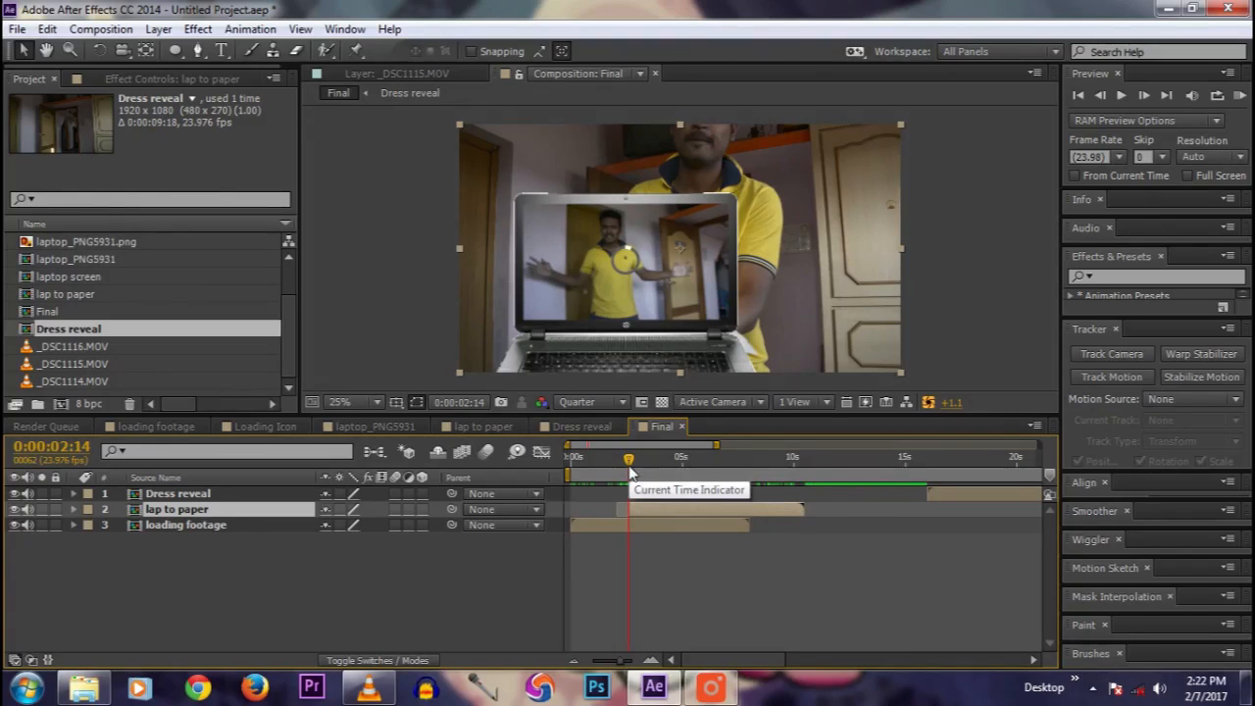
drag(631, 460, 802, 454)
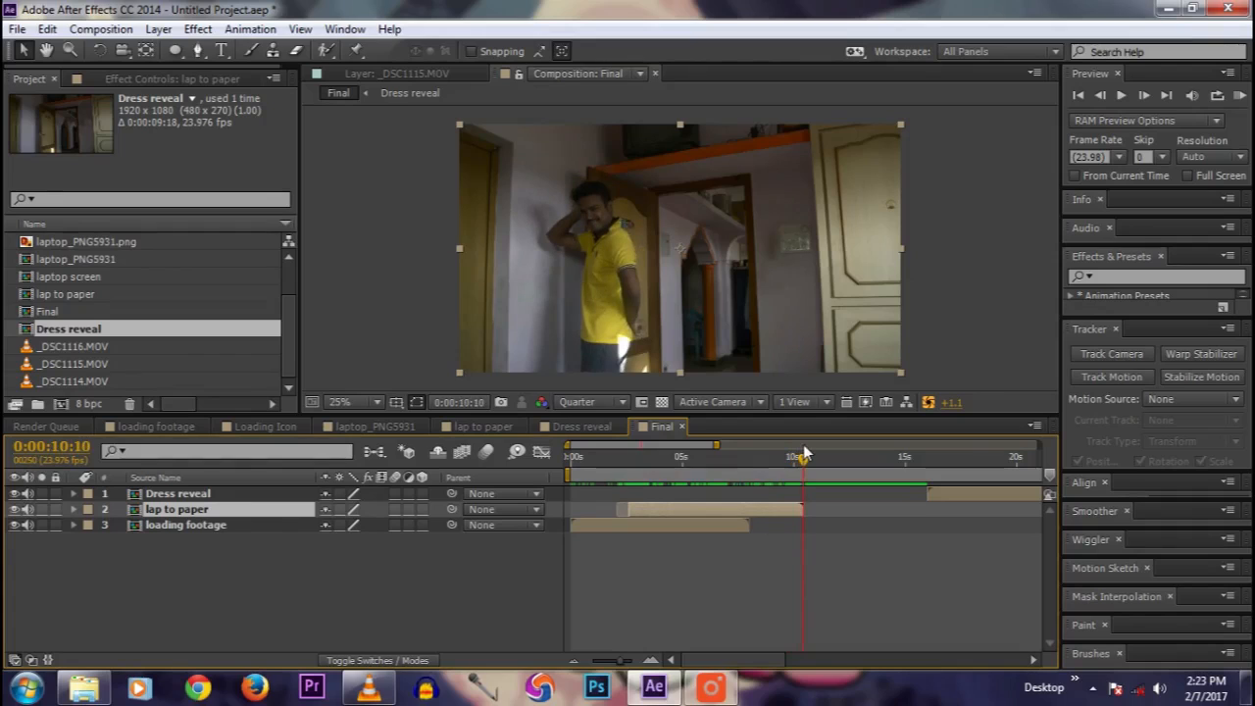
Step: Locate the standing pose frame at 0:00:09:23 and split the lap to paper layer there
drag(621, 660, 619, 661)
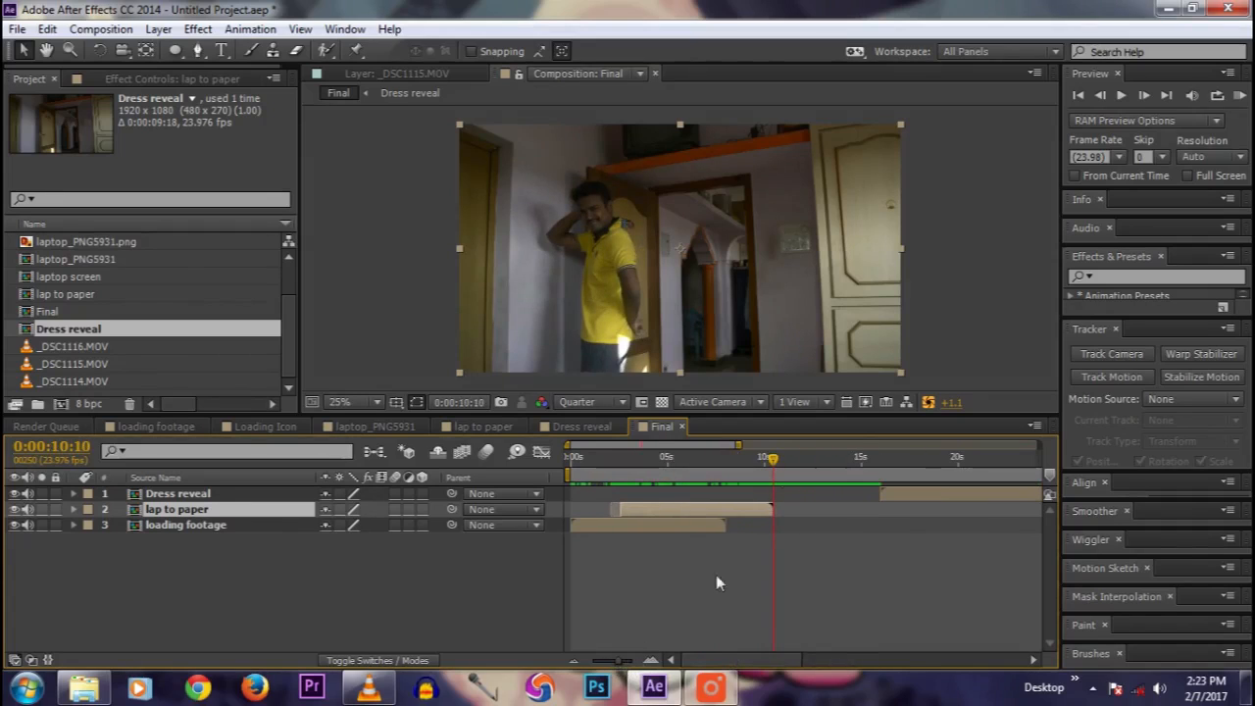
drag(773, 460, 762, 464)
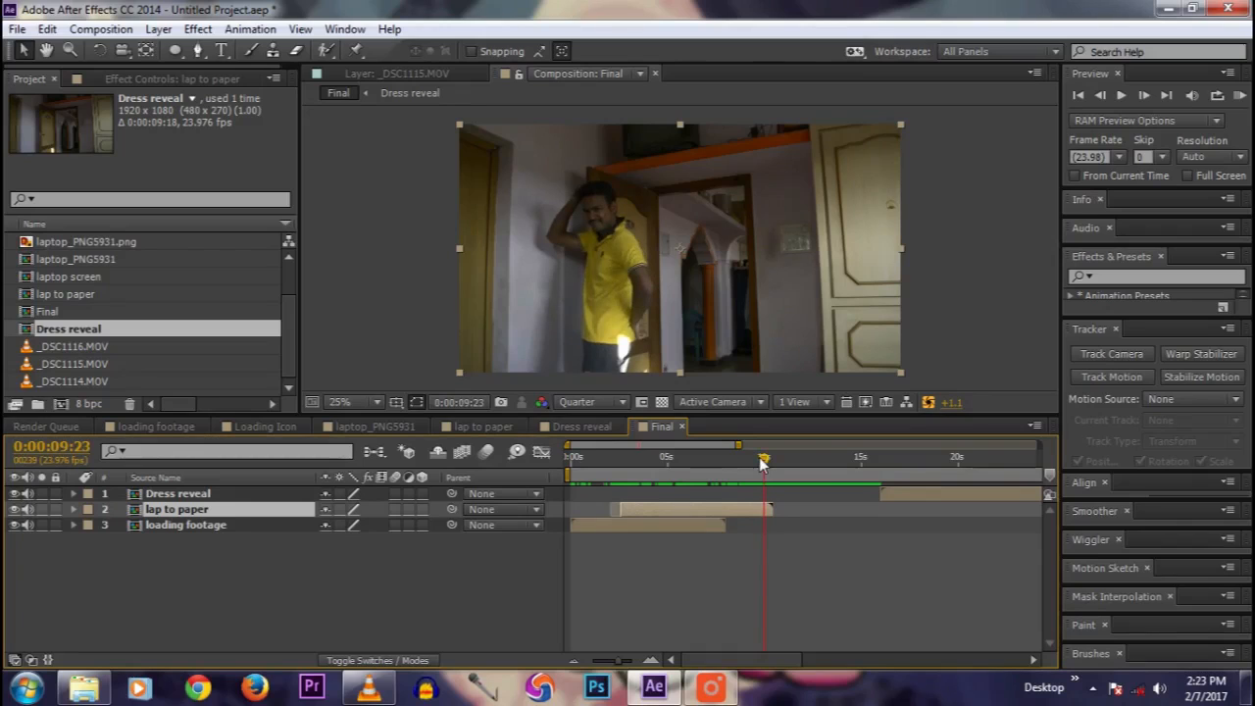
drag(655, 419, 655, 468)
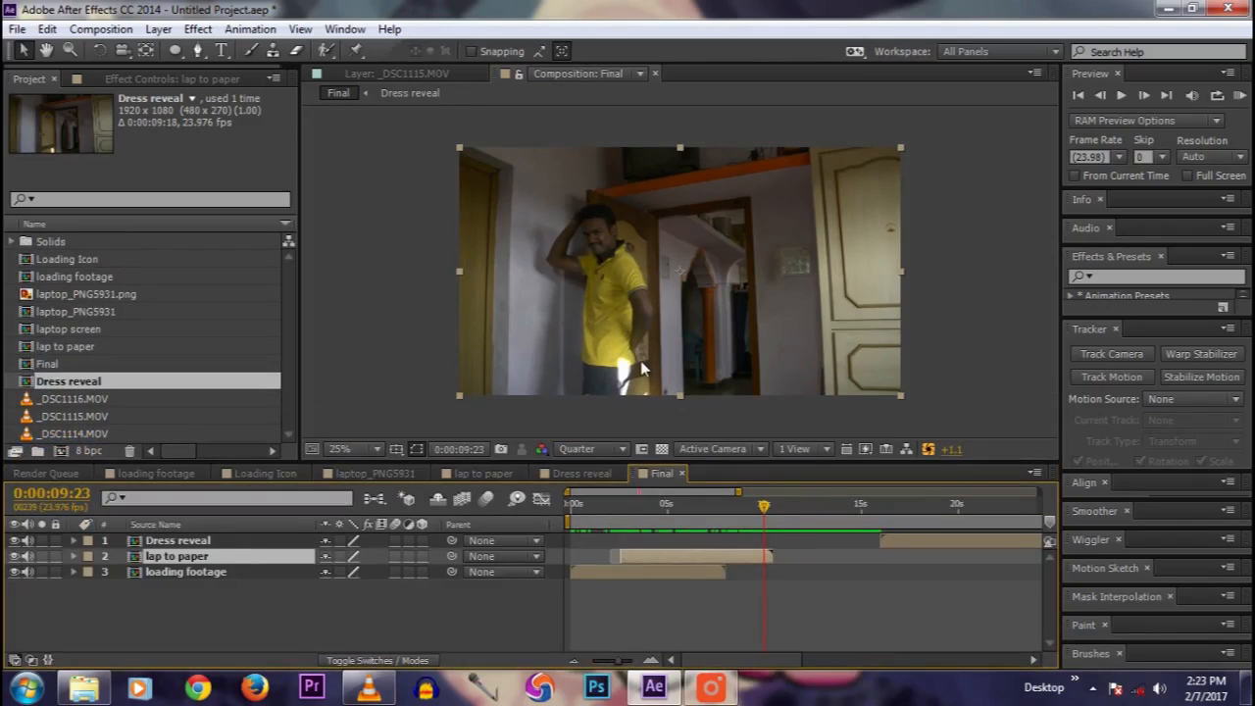
key(period)
key(comma)
key(ctrl+d)
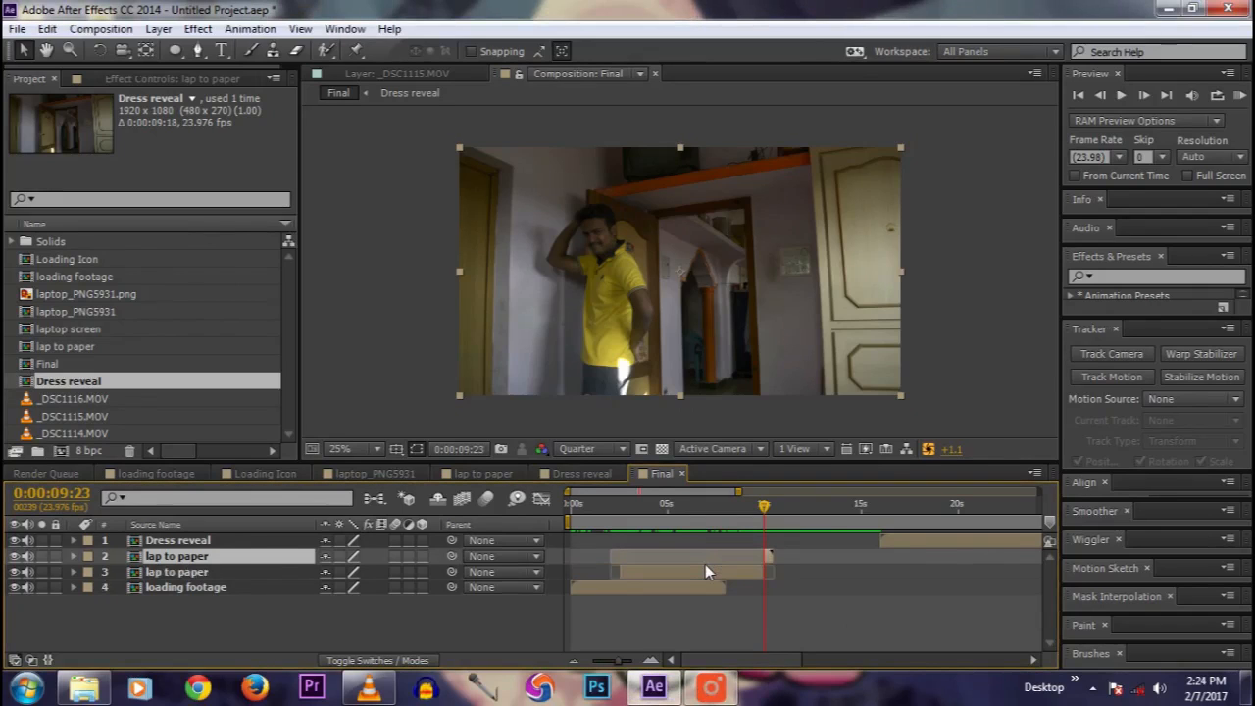
Step: Freeze the frame of the upper lap to paper segment and rename that layer "Still pose"
right_click(240, 557)
mouse_move(288, 169)
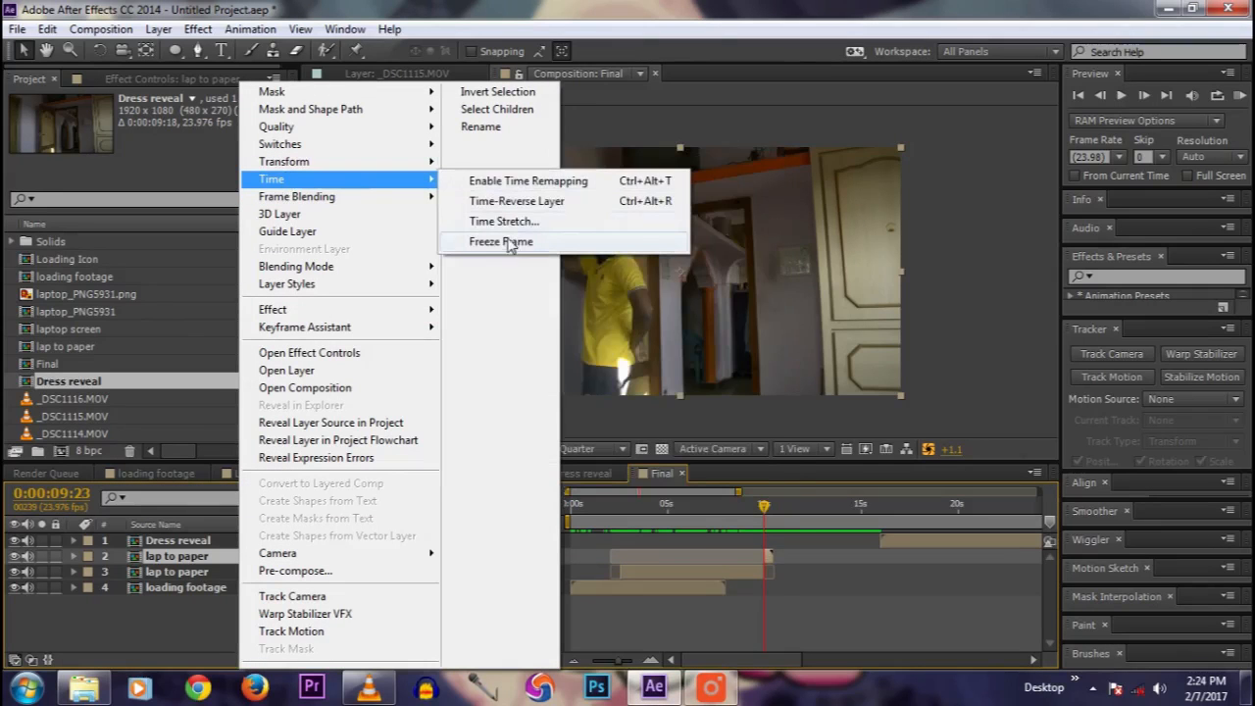
click(502, 242)
right_click(195, 556)
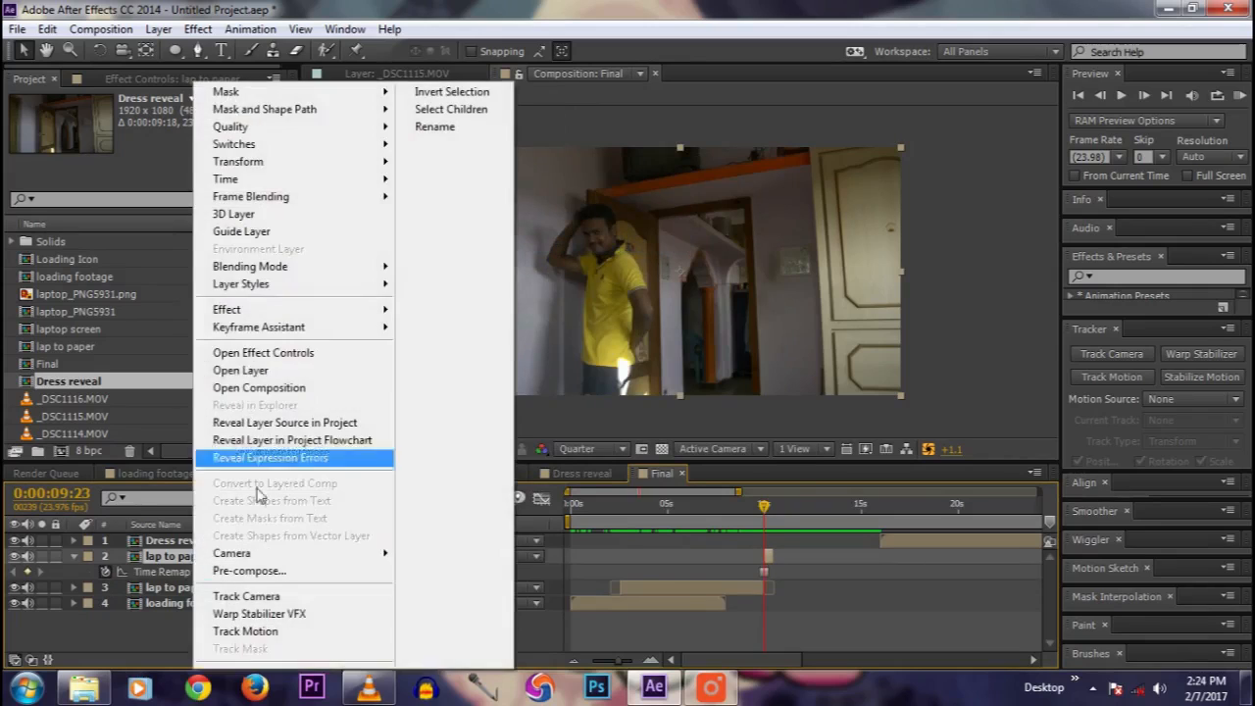
click(434, 127)
text(Still pose)
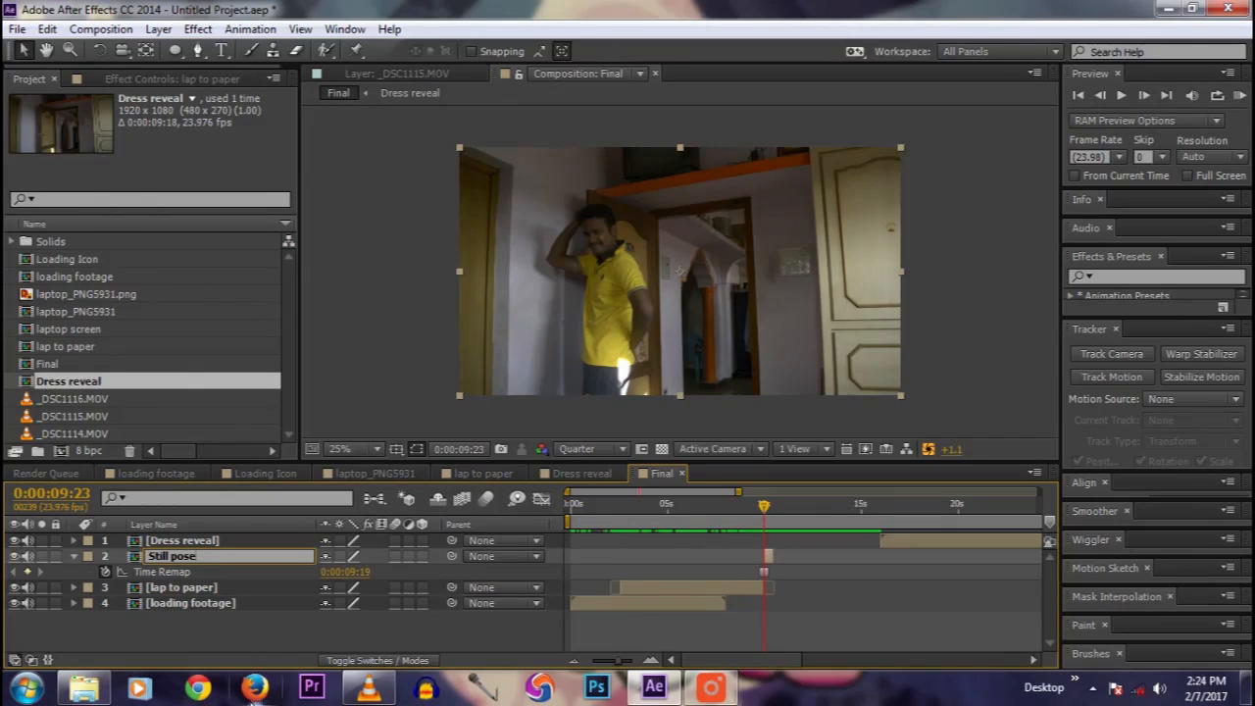
click(253, 640)
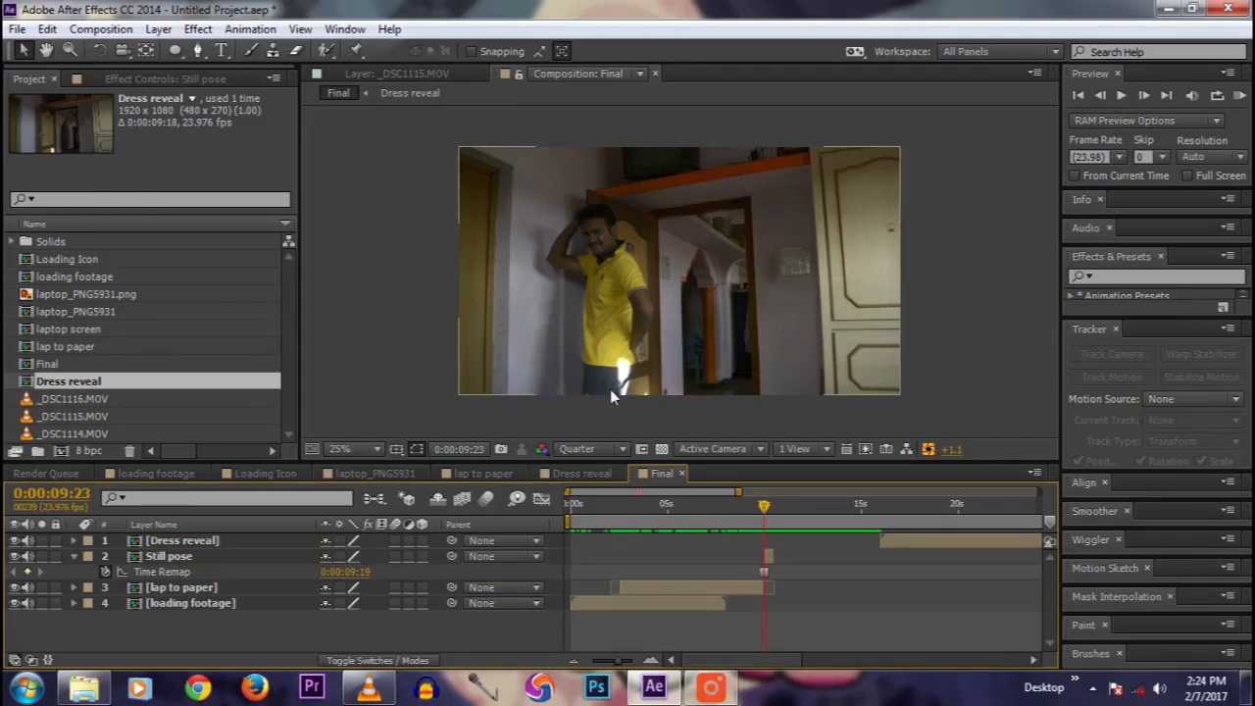
Step: Extend the end of the Still pose layer to about 15 seconds and make it a 3D layer
drag(768, 512, 772, 509)
drag(772, 556, 876, 565)
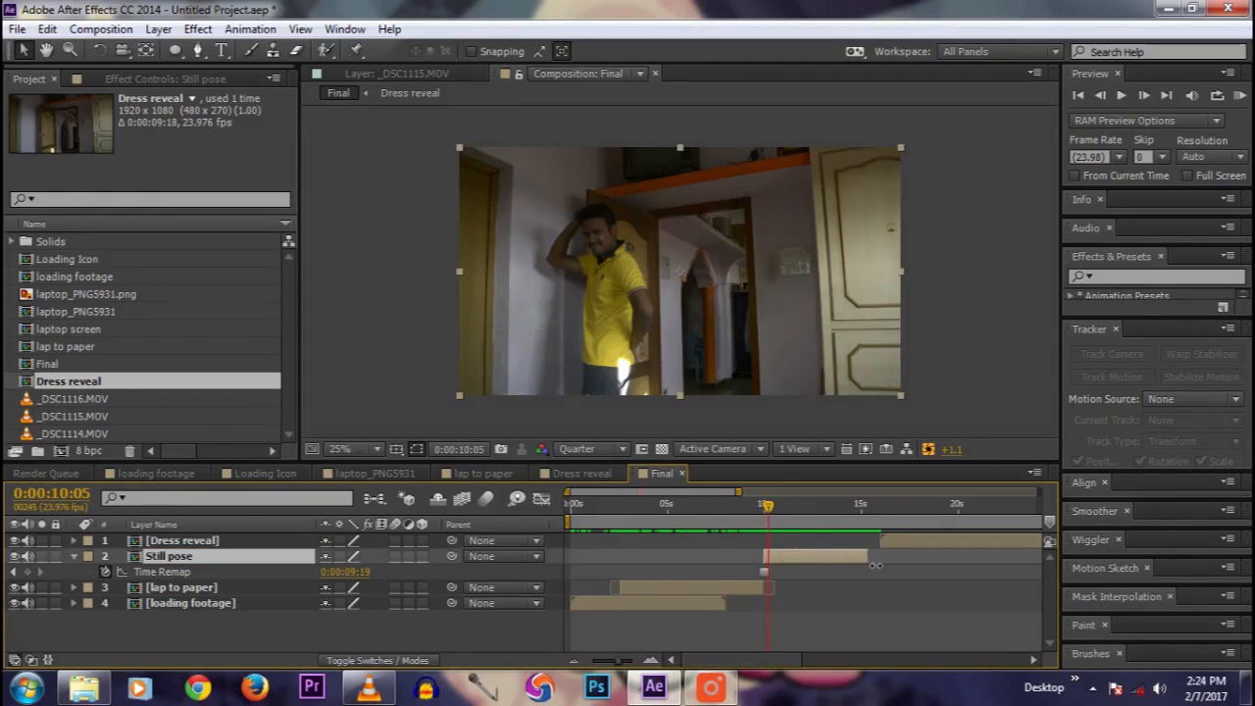
click(422, 555)
Step: Start a Pen mask on Still pose, tracing the man's outline from below the frame at his legs up along his hand and arm to the sleeve
scroll(646, 384, up, 2)
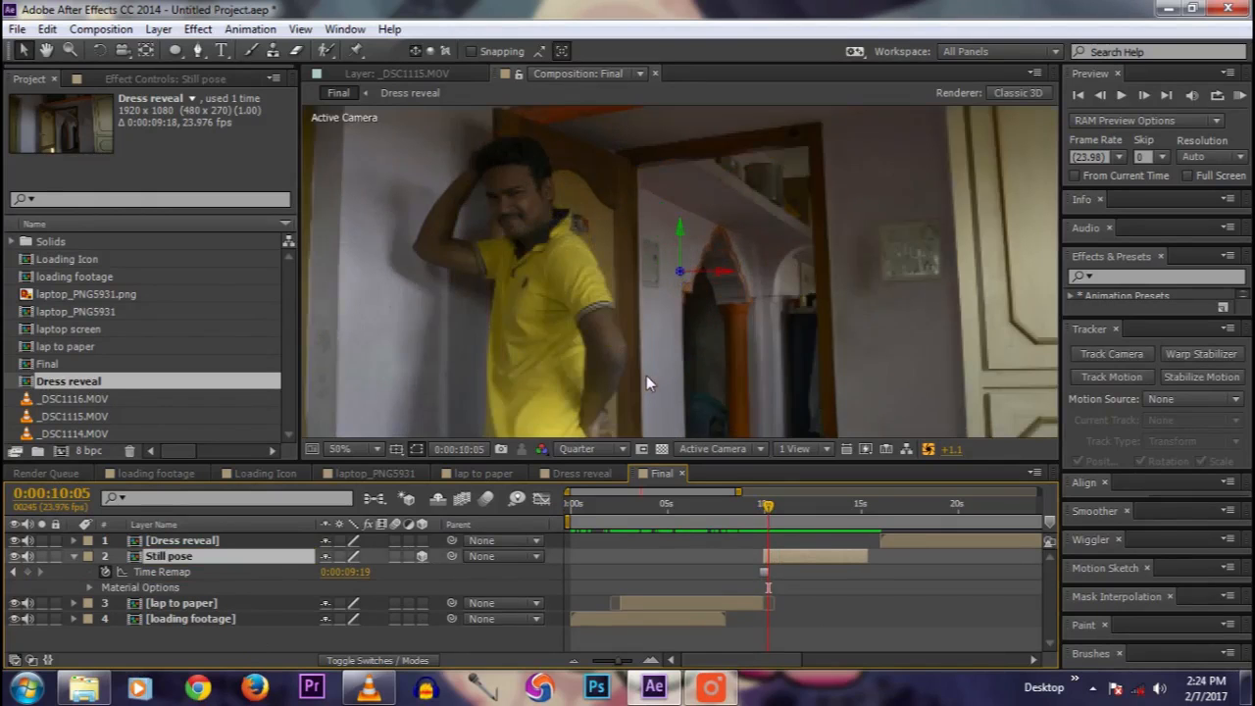
drag(583, 466, 580, 596)
drag(528, 456, 584, 392)
click(197, 50)
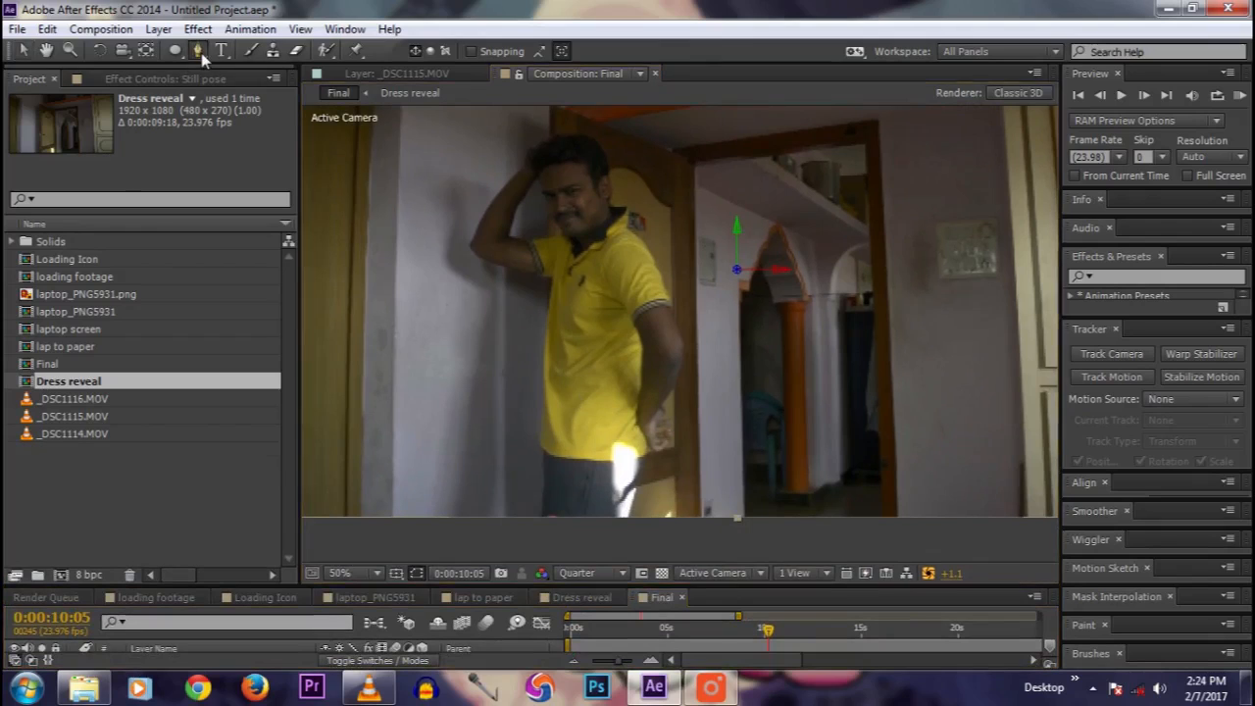
click(541, 521)
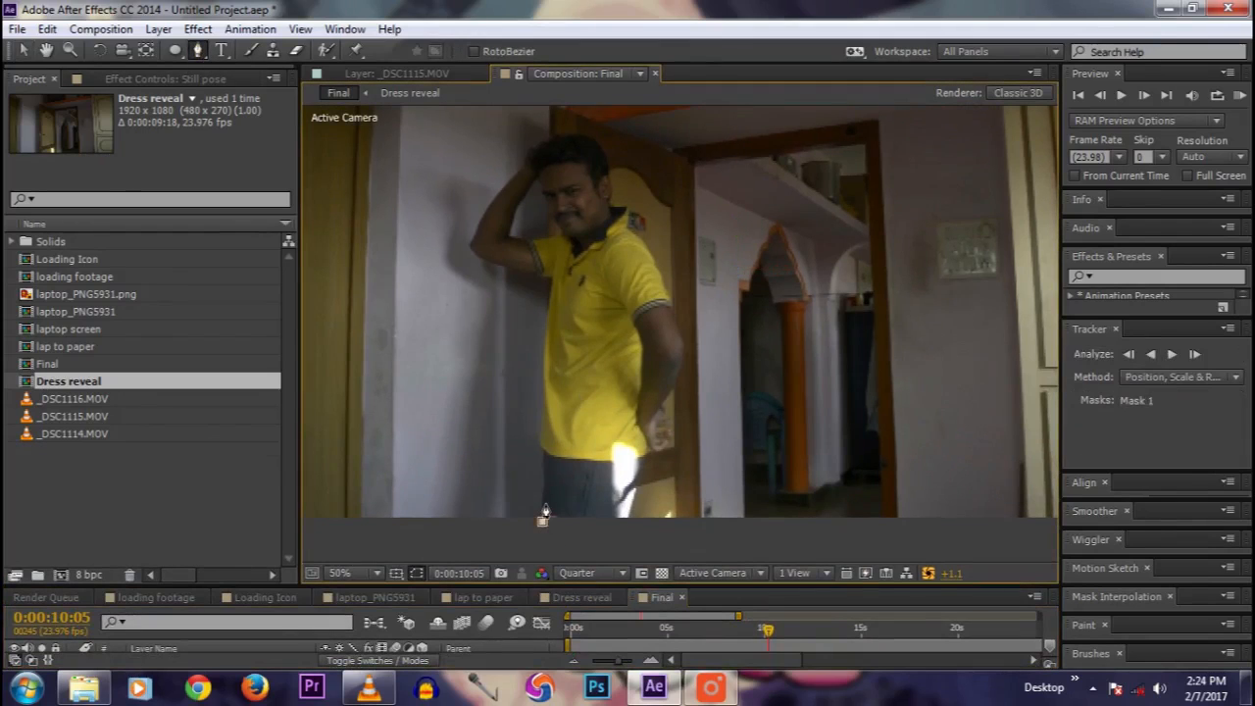
key(ctrl+z)
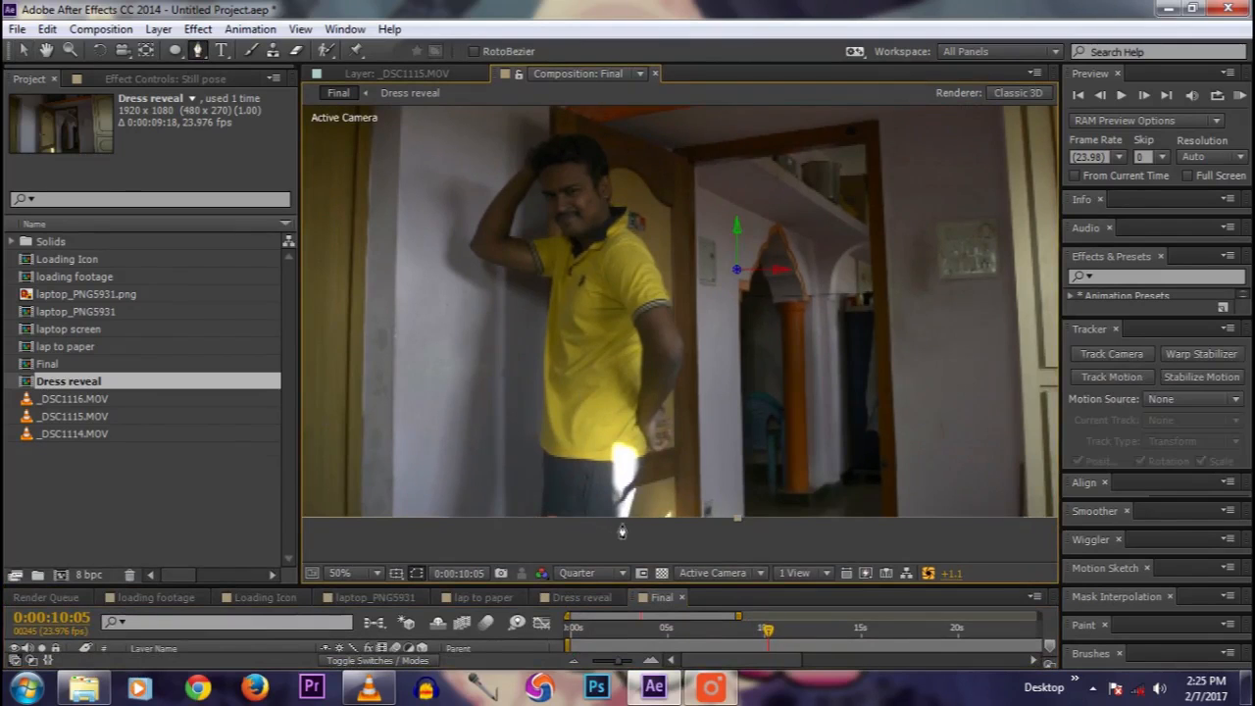
click(628, 523)
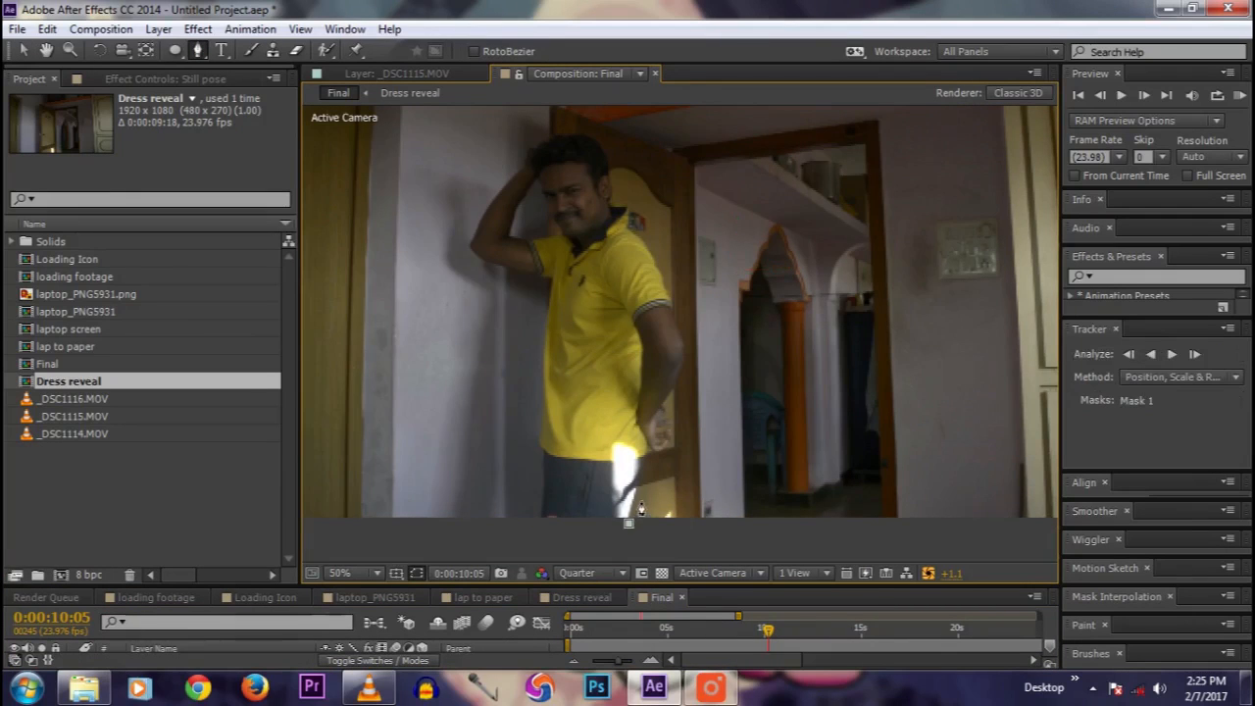
click(646, 456)
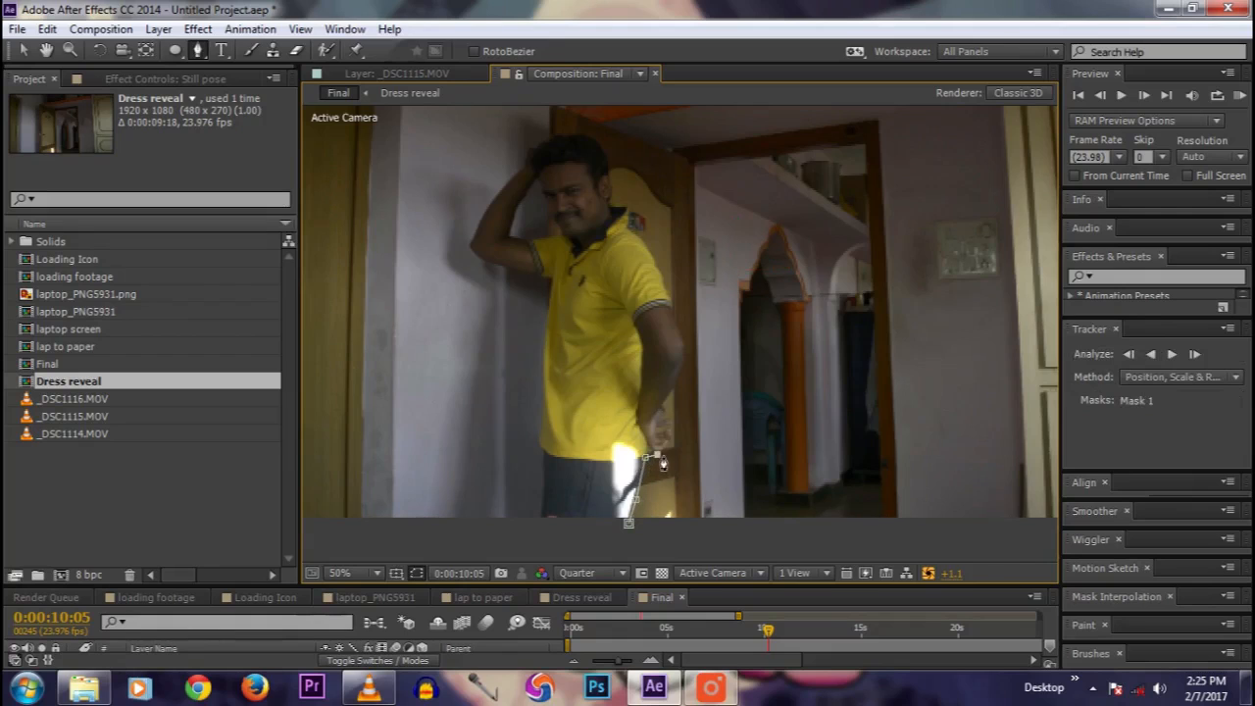
click(675, 448)
click(667, 404)
click(679, 375)
click(688, 345)
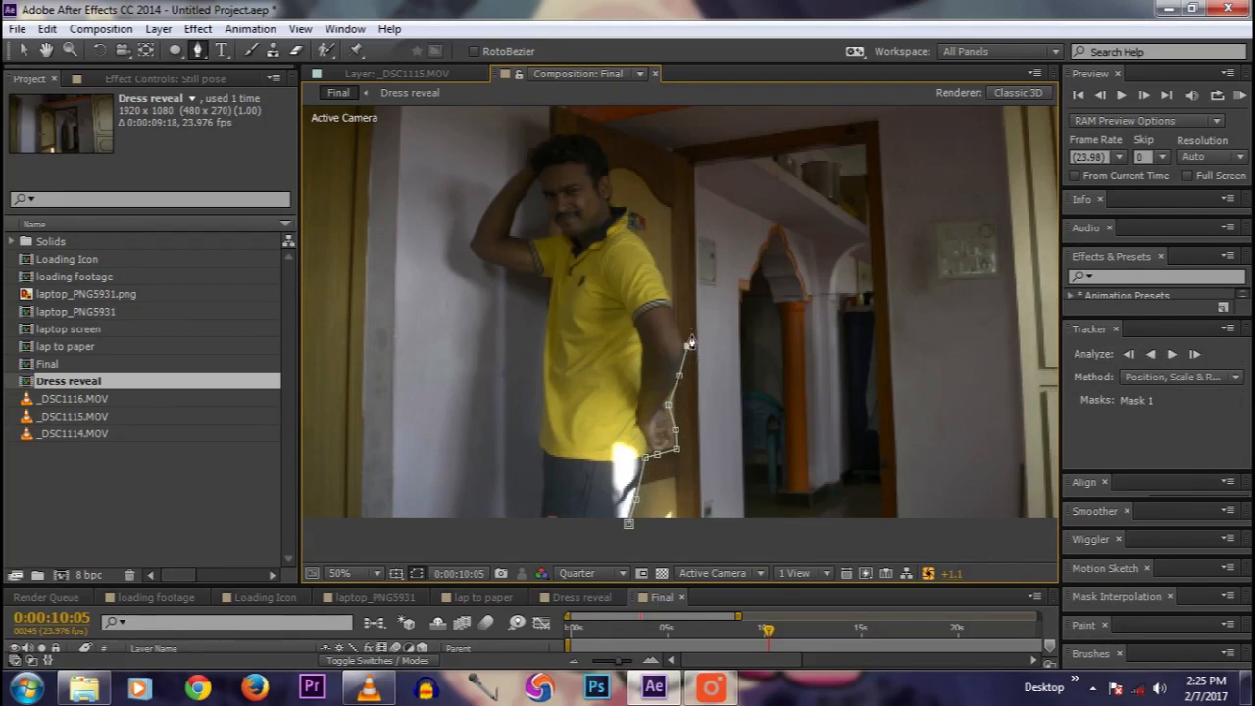
click(683, 320)
click(670, 291)
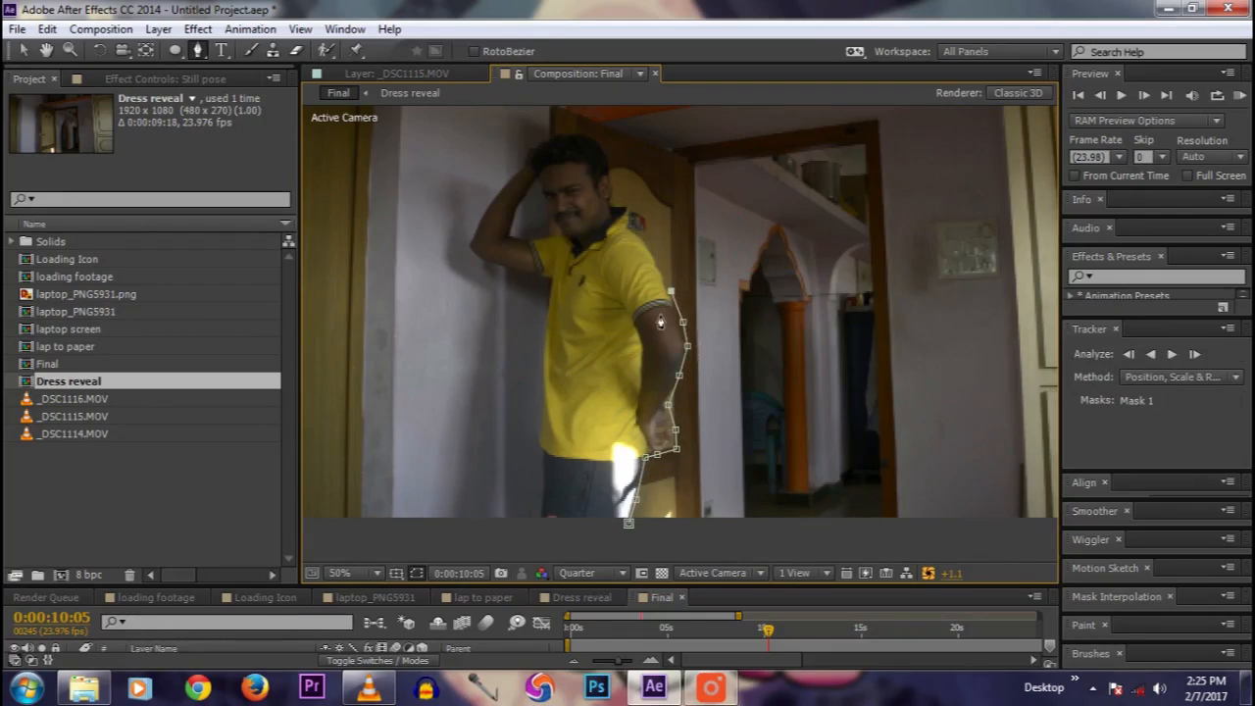
Step: Continue the mask over the man's shoulder and head, then across the wall behind him, and close it below the frame
click(637, 224)
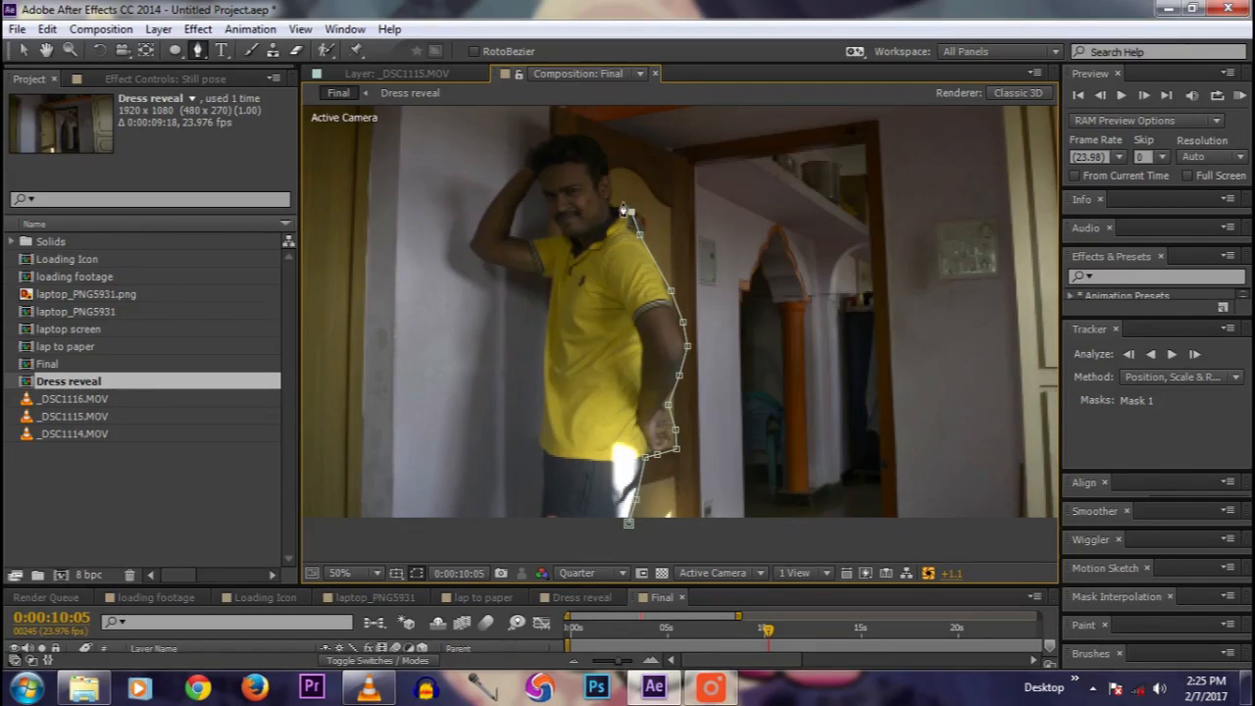
click(630, 211)
click(612, 160)
click(583, 127)
click(526, 145)
drag(526, 146, 521, 151)
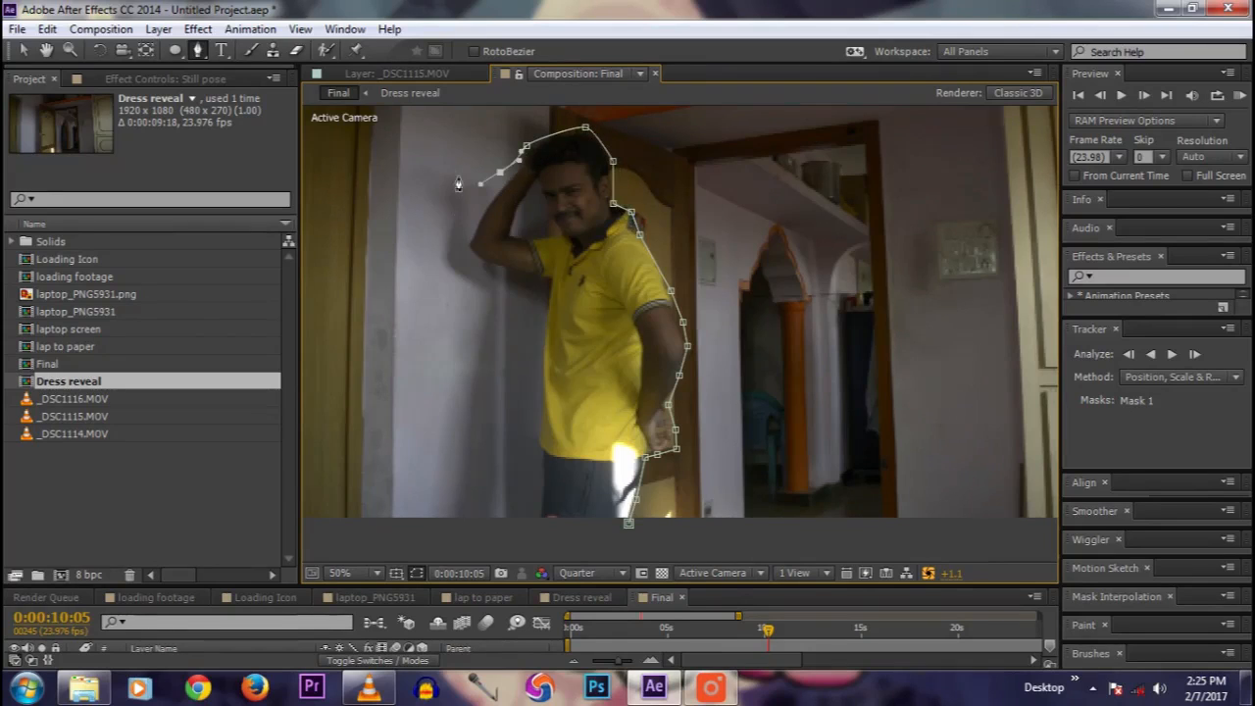
drag(444, 153, 394, 152)
key(comma)
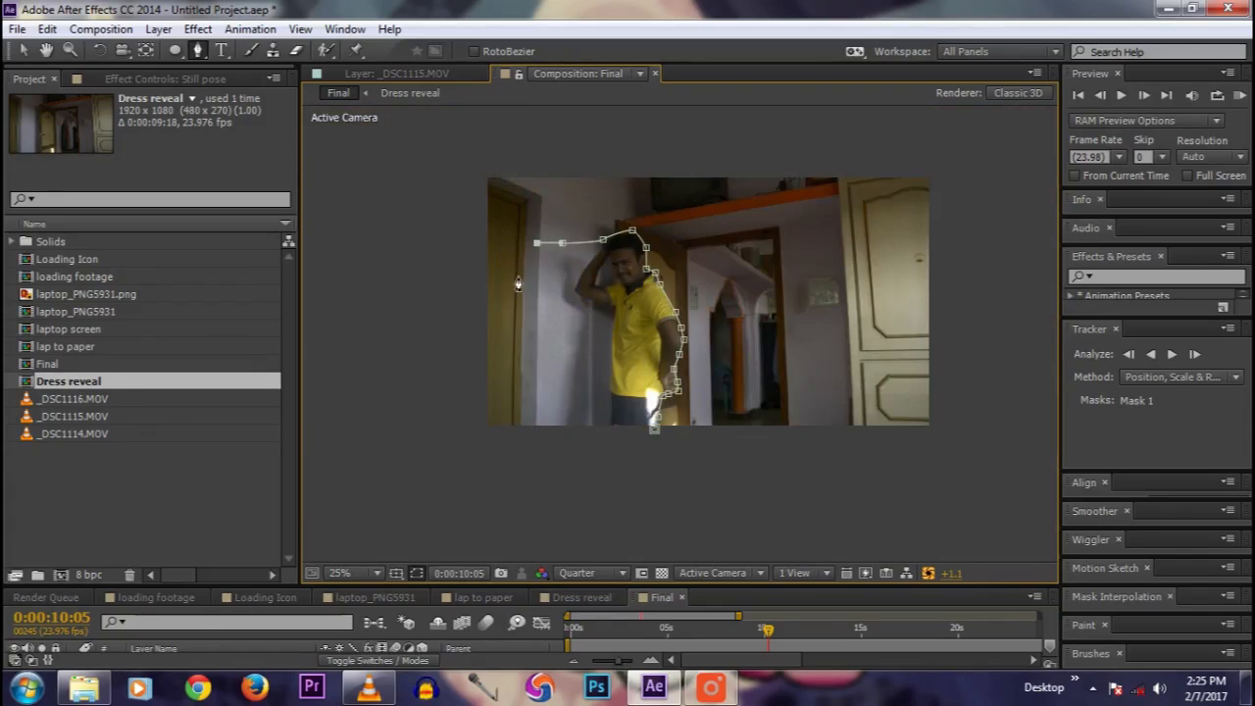
click(537, 440)
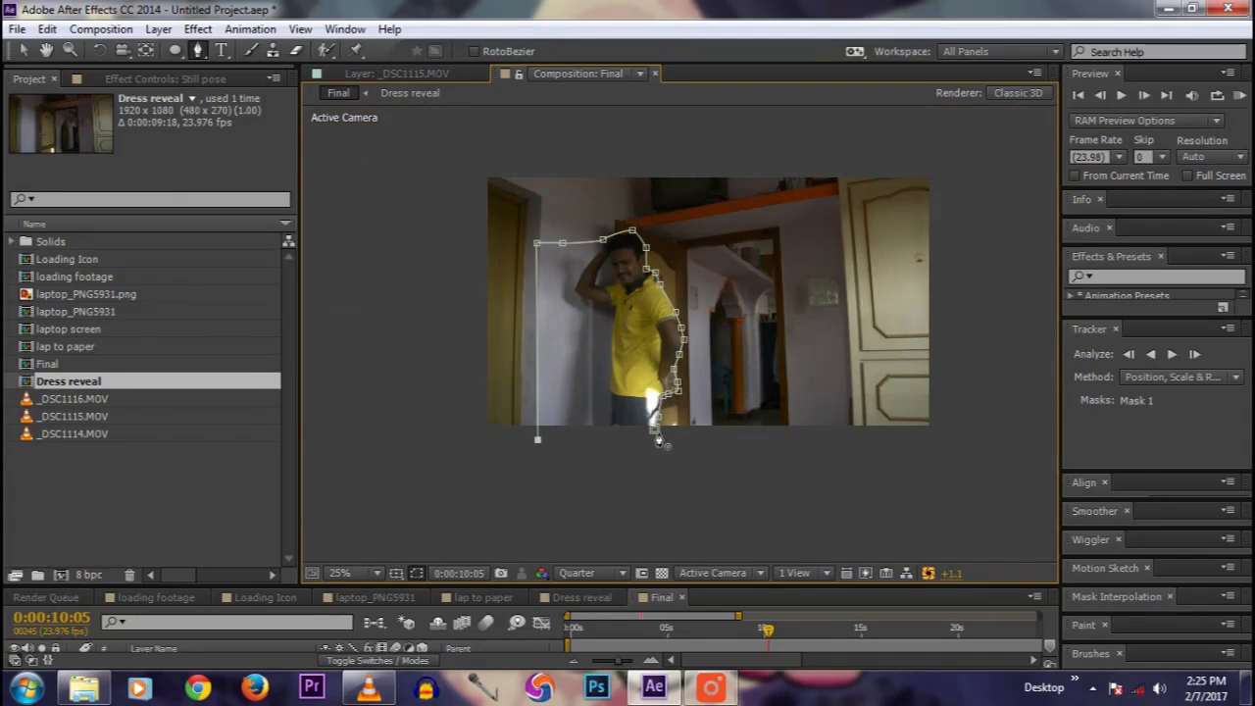
click(658, 440)
drag(479, 592, 479, 402)
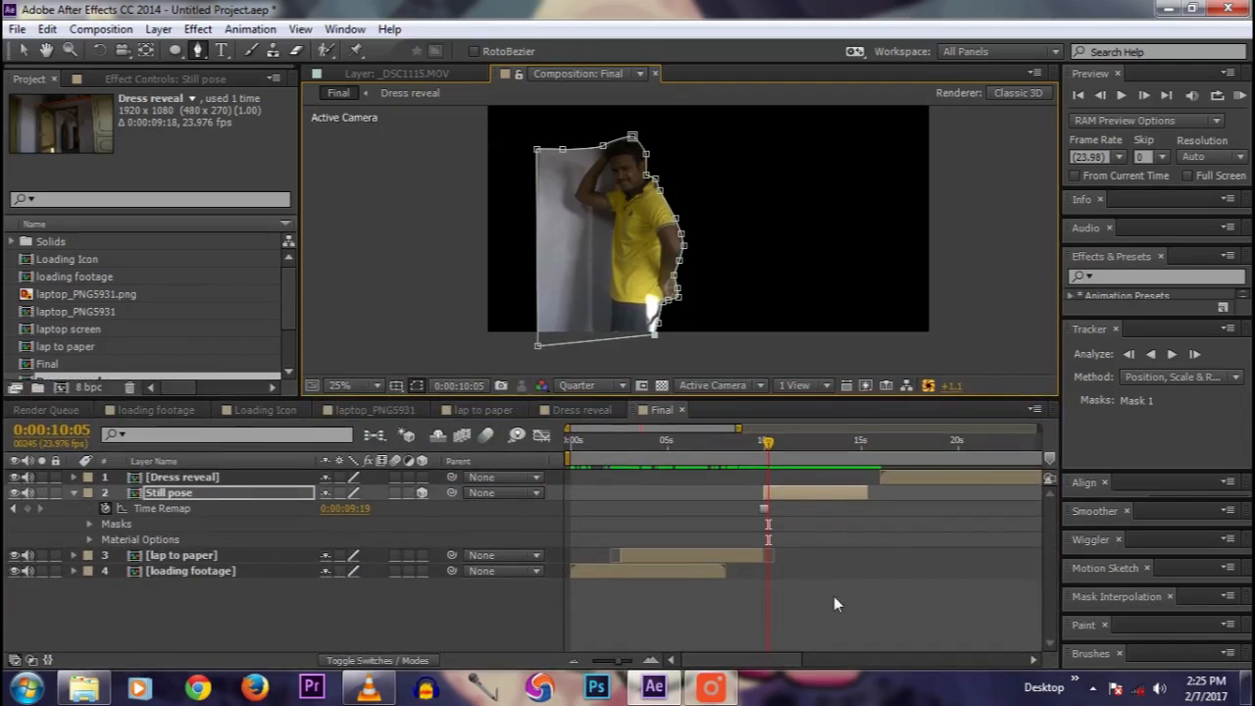
click(344, 604)
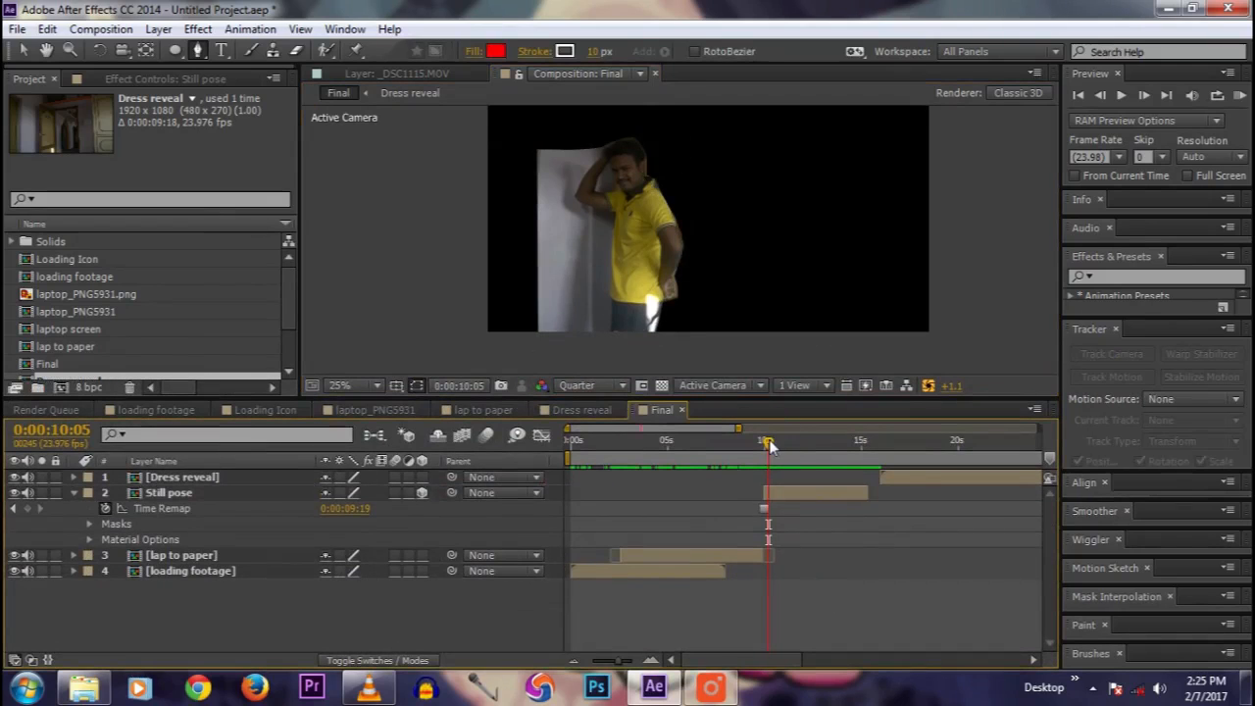
Step: Move the Dress reveal layer to start at 0:00:09:23, aligned with the start of Still pose
mouse_move(777, 446)
mouse_down()
mouse_move(761, 446)
mouse_move(794, 446)
mouse_up()
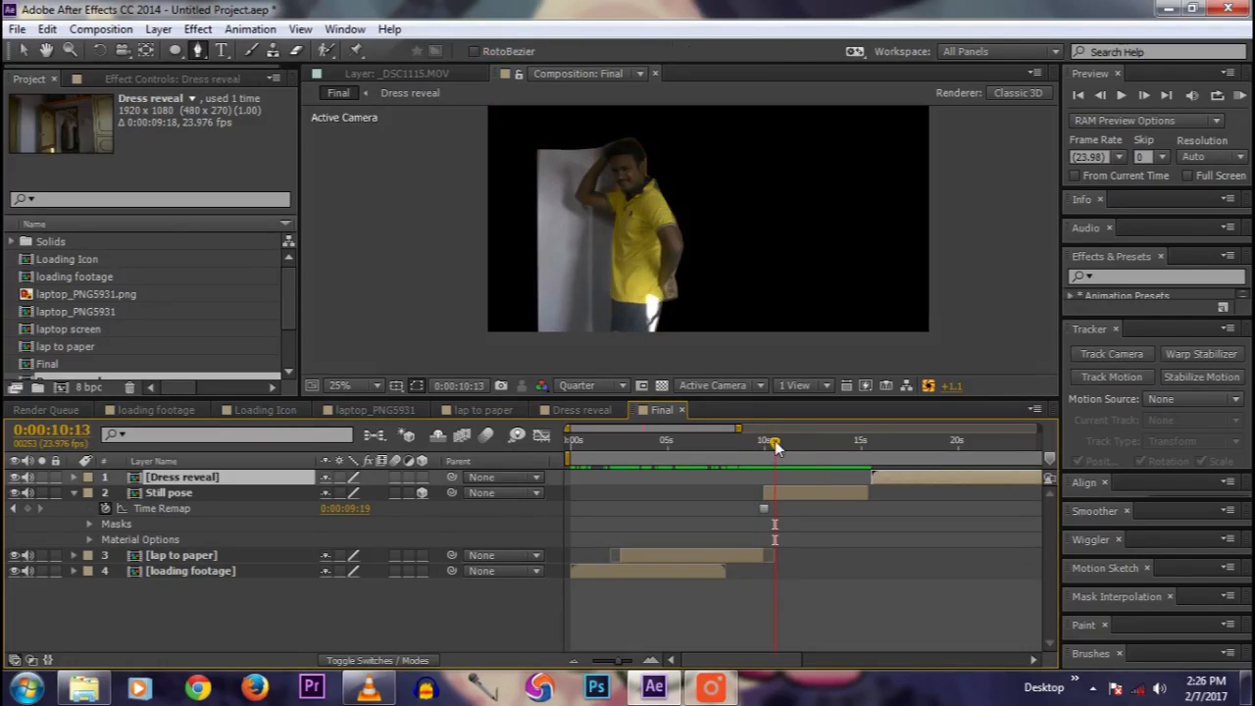
drag(775, 446, 763, 446)
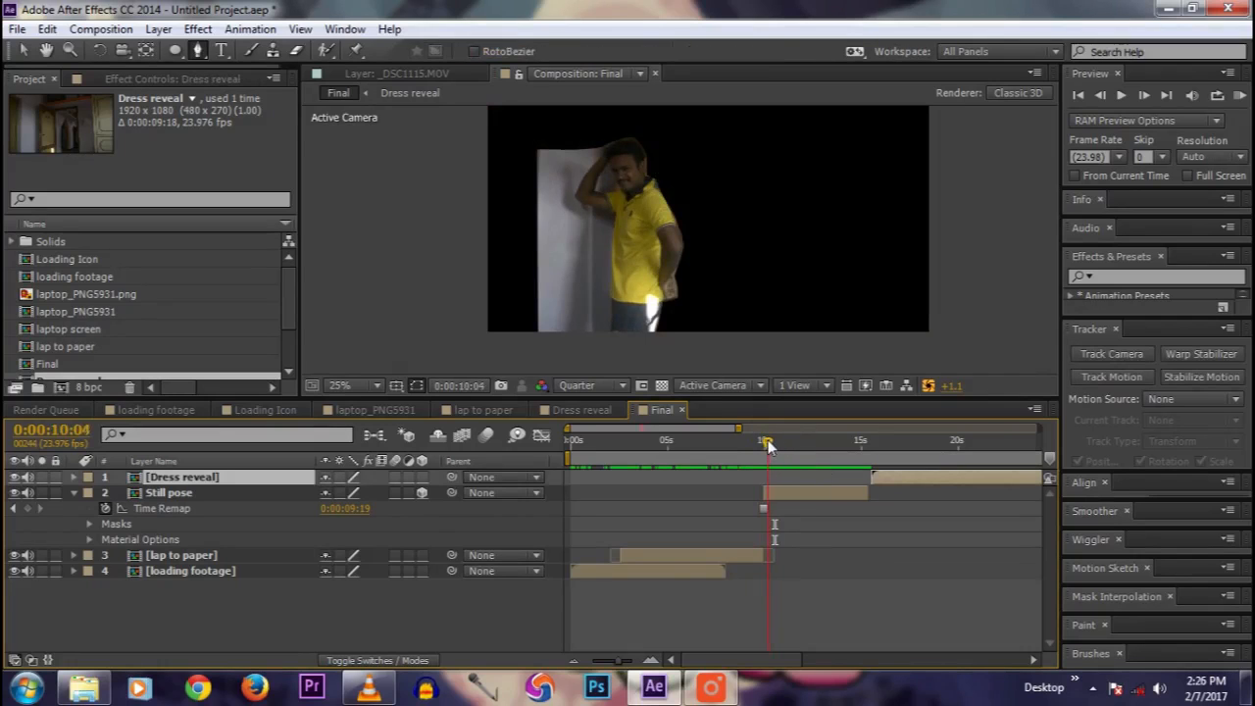
click(1143, 95)
click(912, 571)
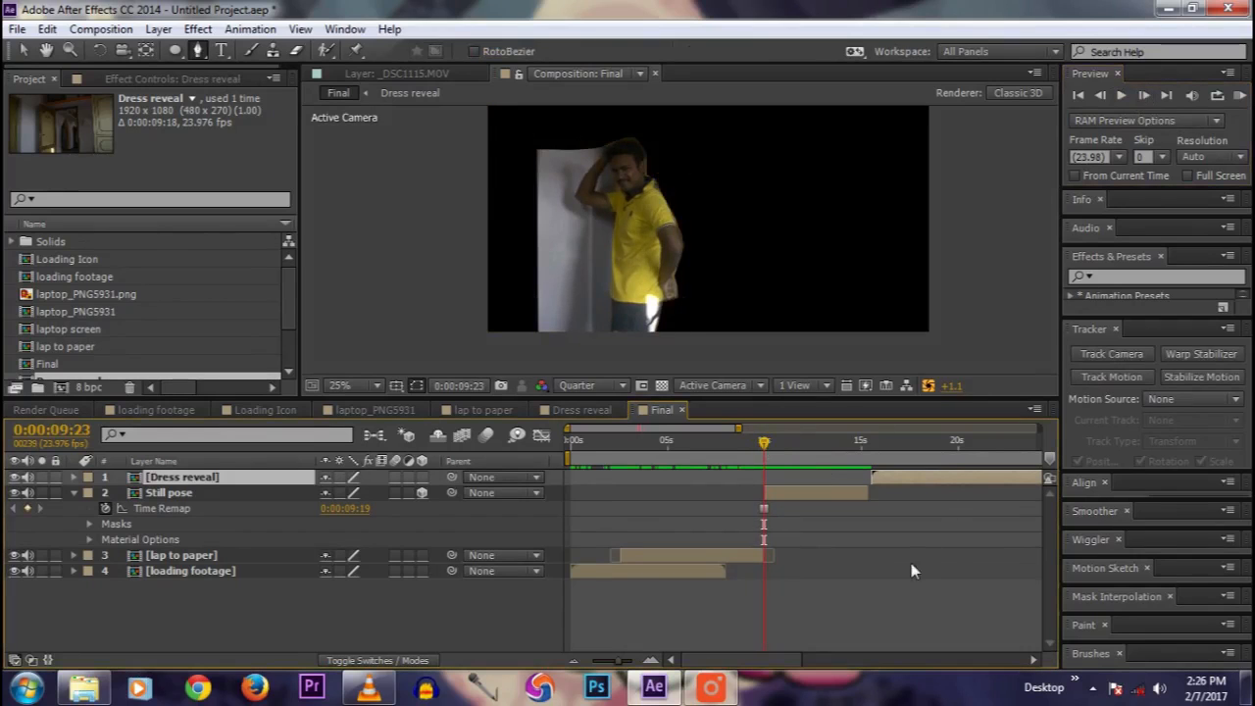
key(bracketleft)
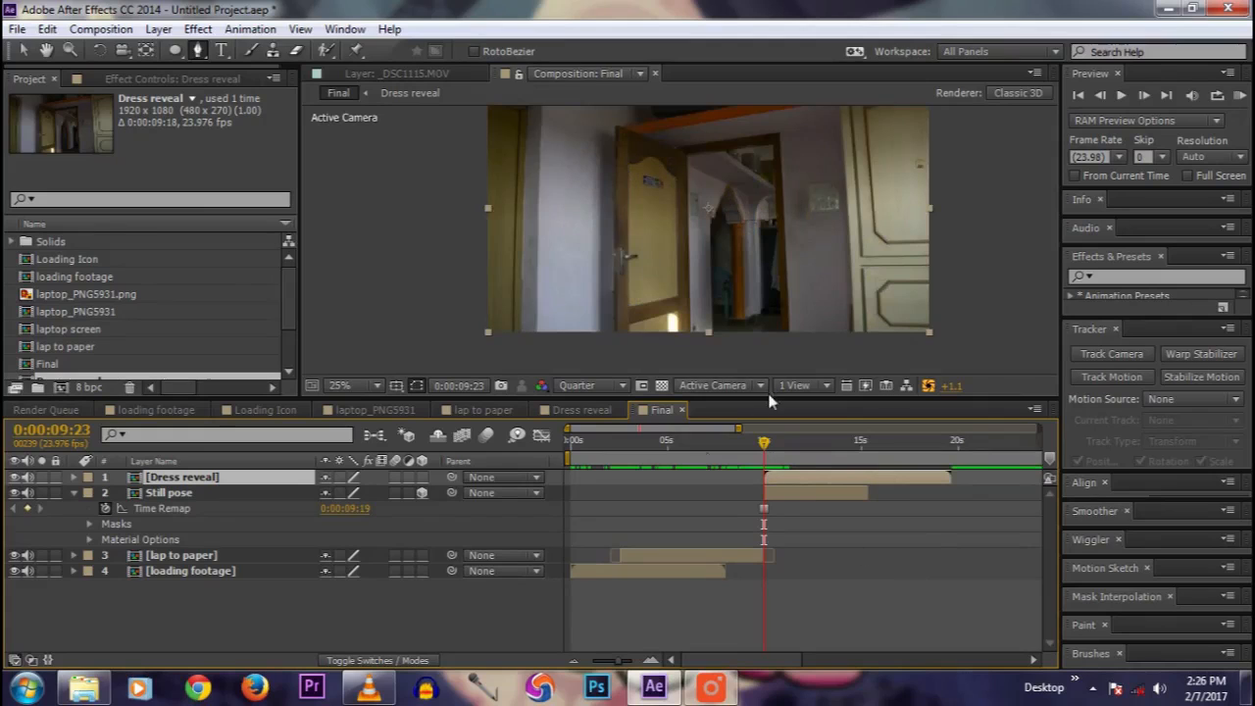
Step: Place Dress reveal beneath Still pose in the layer stack and play the combined shot from 0:00:09:13
drag(178, 477, 189, 545)
drag(763, 443, 755, 449)
key(space)
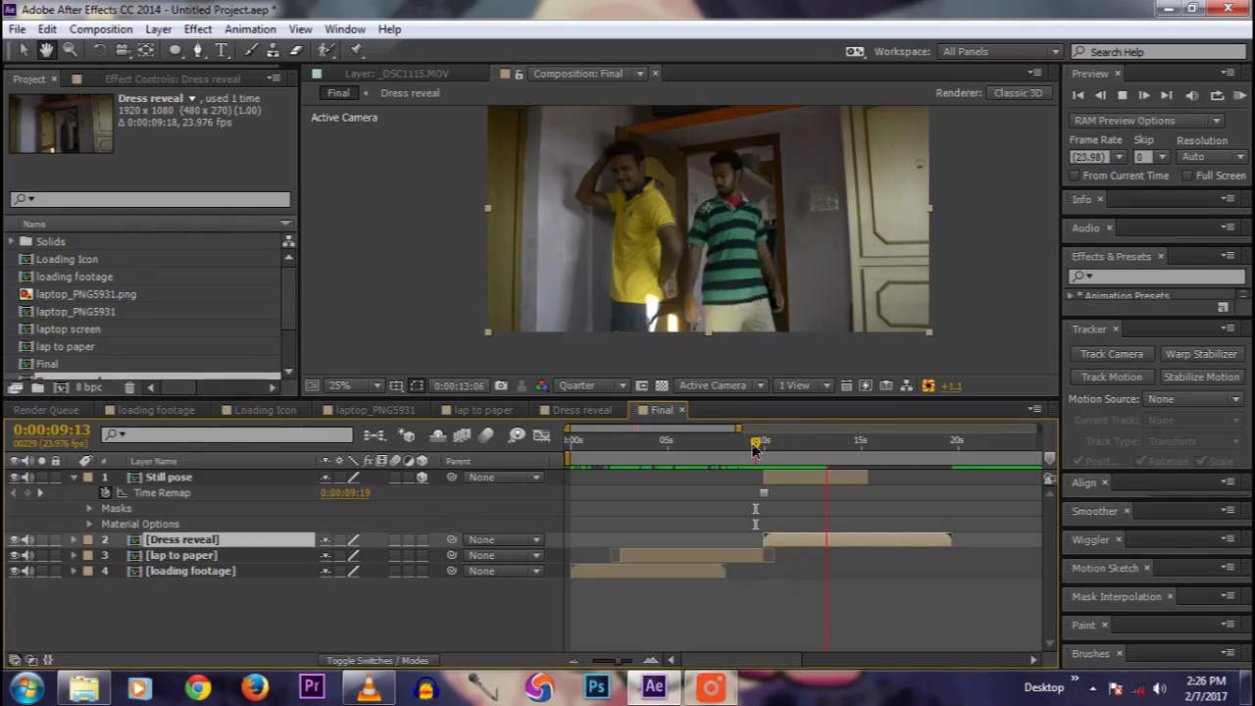
key(g)
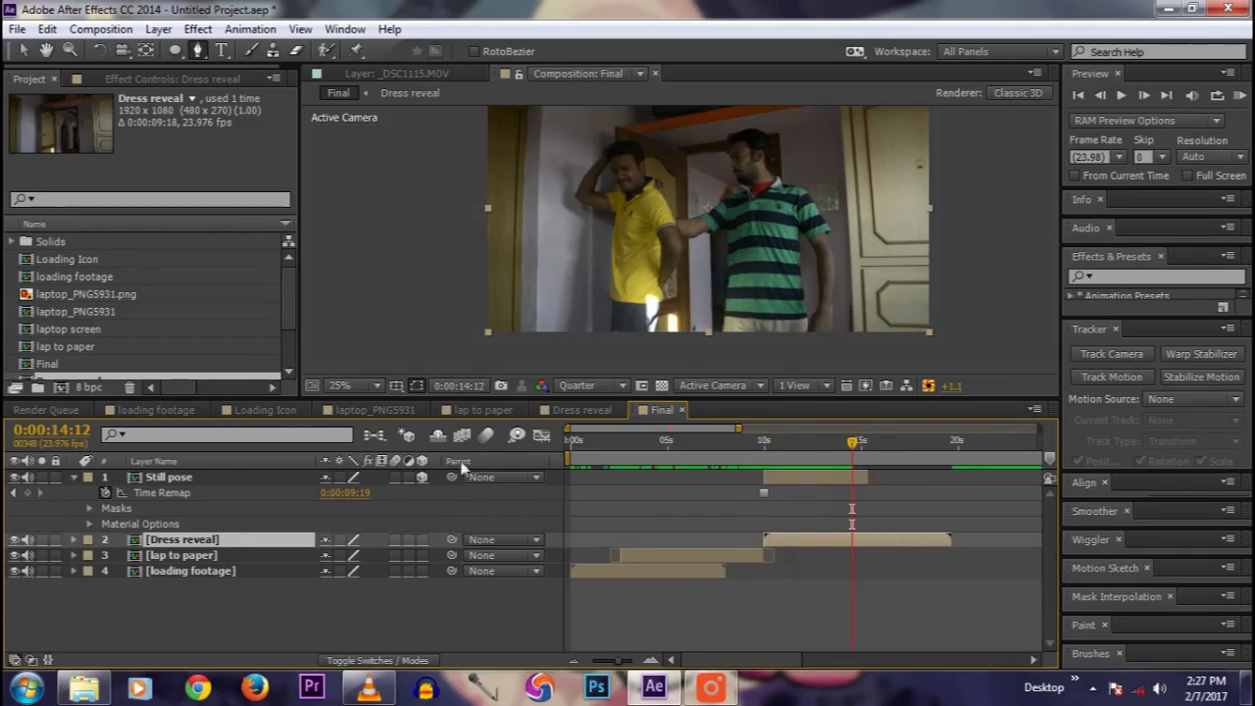
Step: Move the anchor point of Still pose to the man's feet, just below the bottom edge of the frame
click(173, 479)
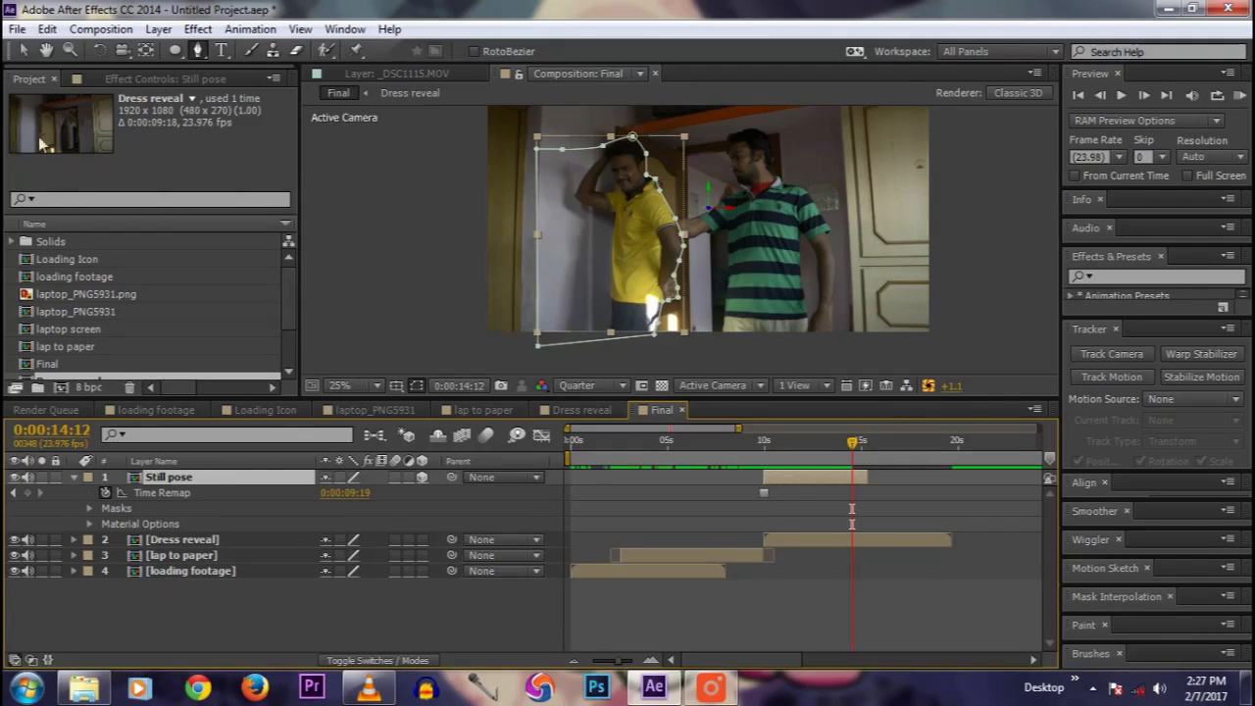
click(144, 51)
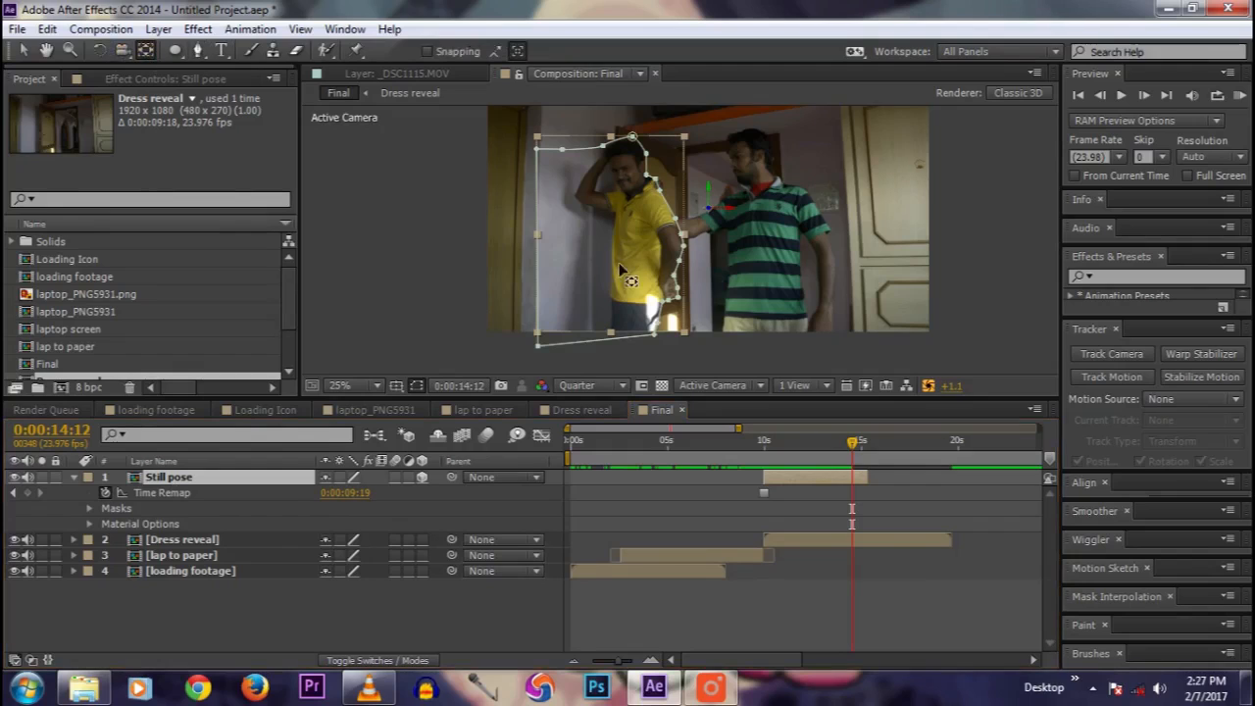
drag(712, 202, 706, 242)
drag(704, 340, 642, 348)
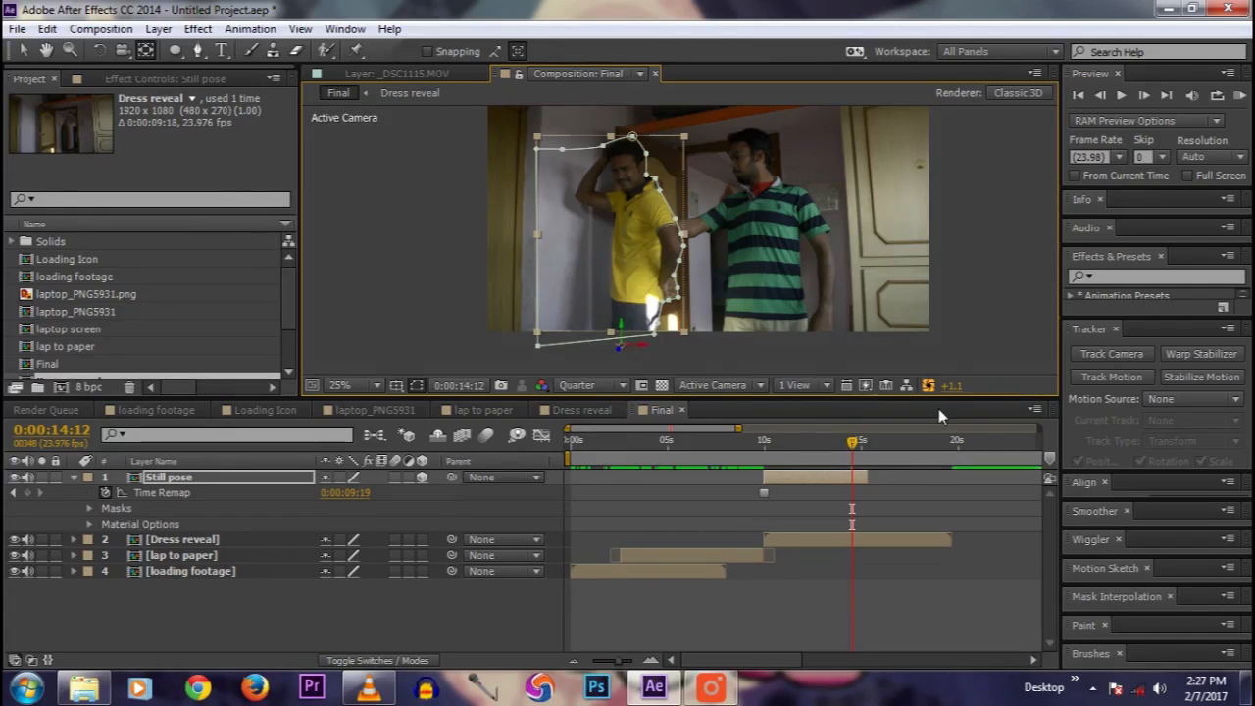
Step: Show the rotation properties of Still pose and set an X Rotation keyframe of 0° at 0:00:14:12
click(223, 477)
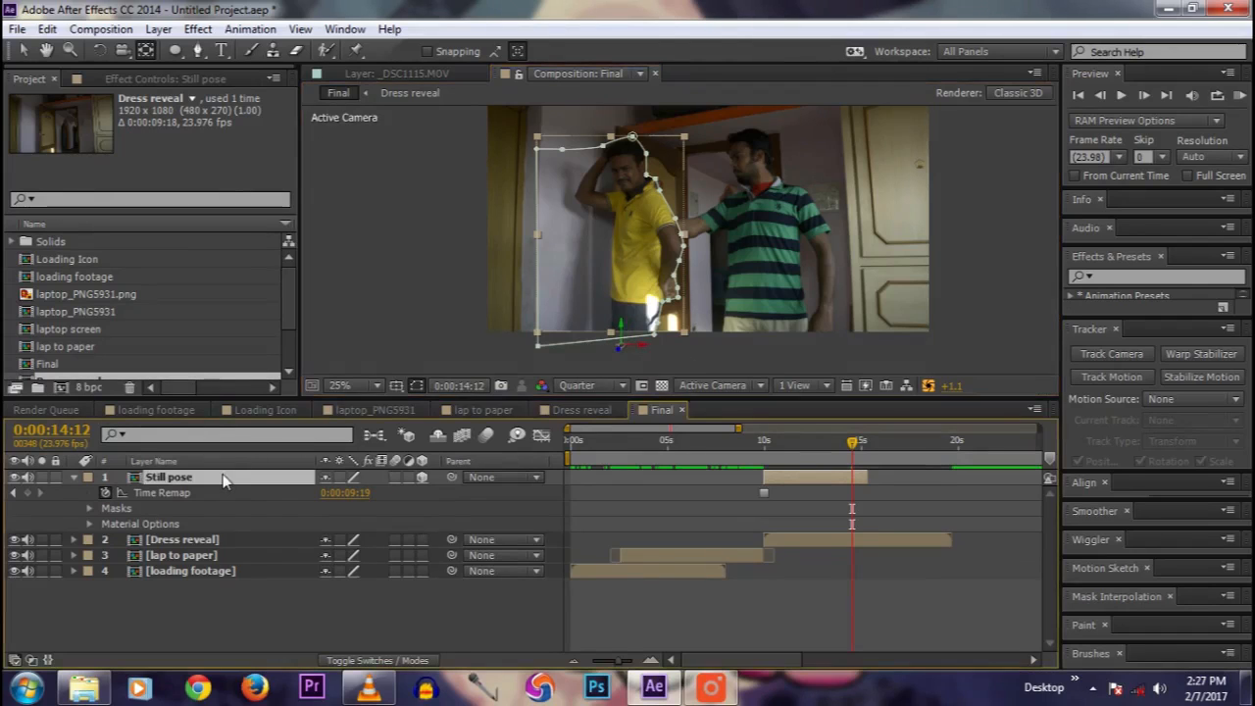
key(r)
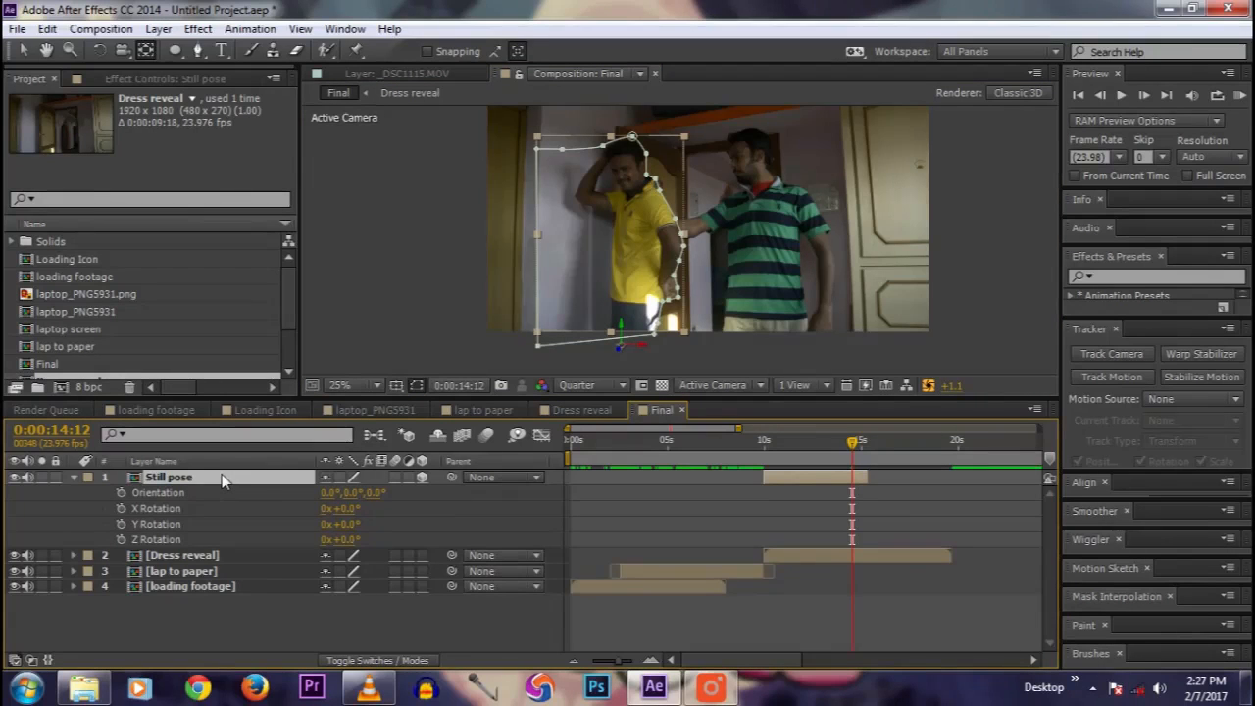
click(122, 508)
drag(340, 508, 395, 512)
key(ctrl+z)
click(121, 508)
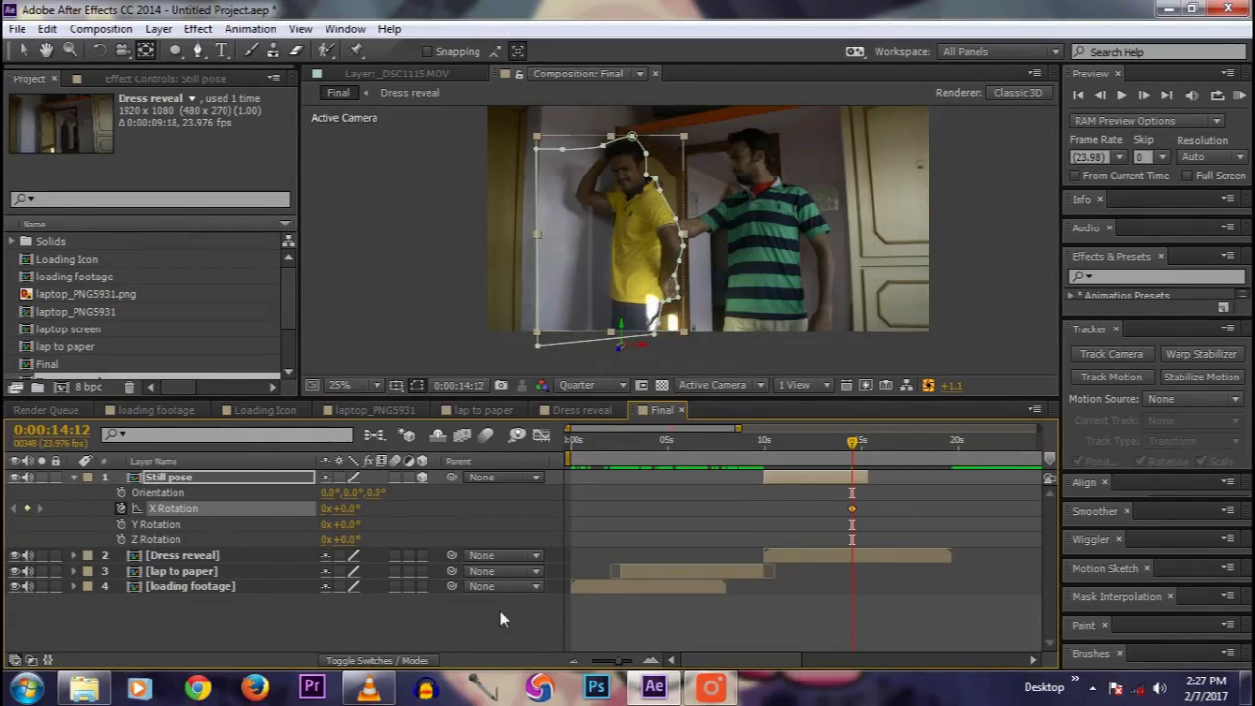
Step: Advance two frames to 0:00:14:14 and set the X Rotation of Still pose to 84°
click(1144, 95)
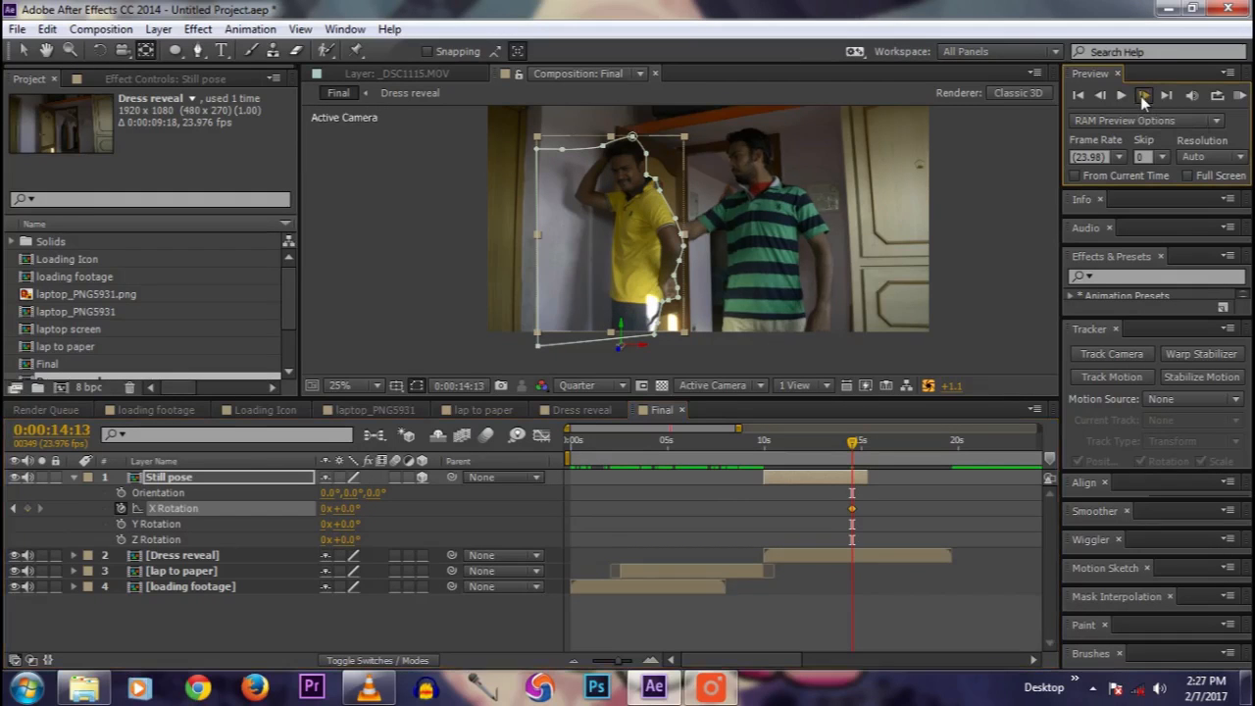
click(1143, 95)
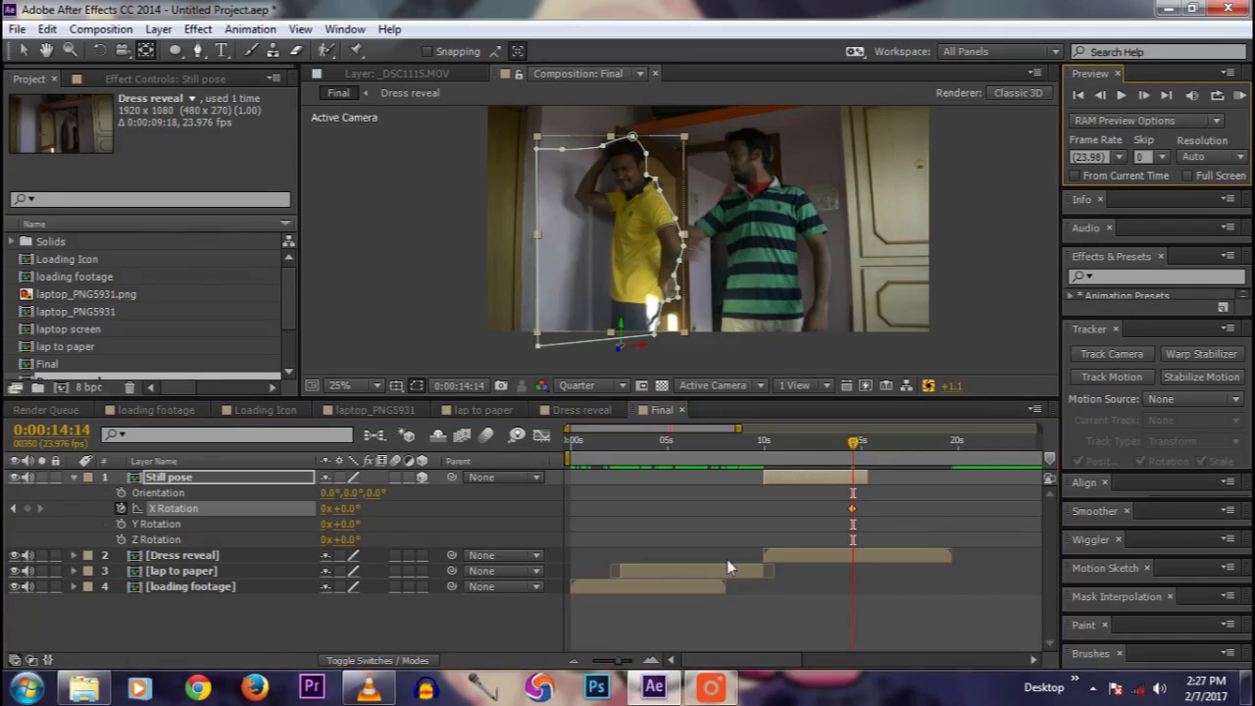
drag(355, 509, 429, 502)
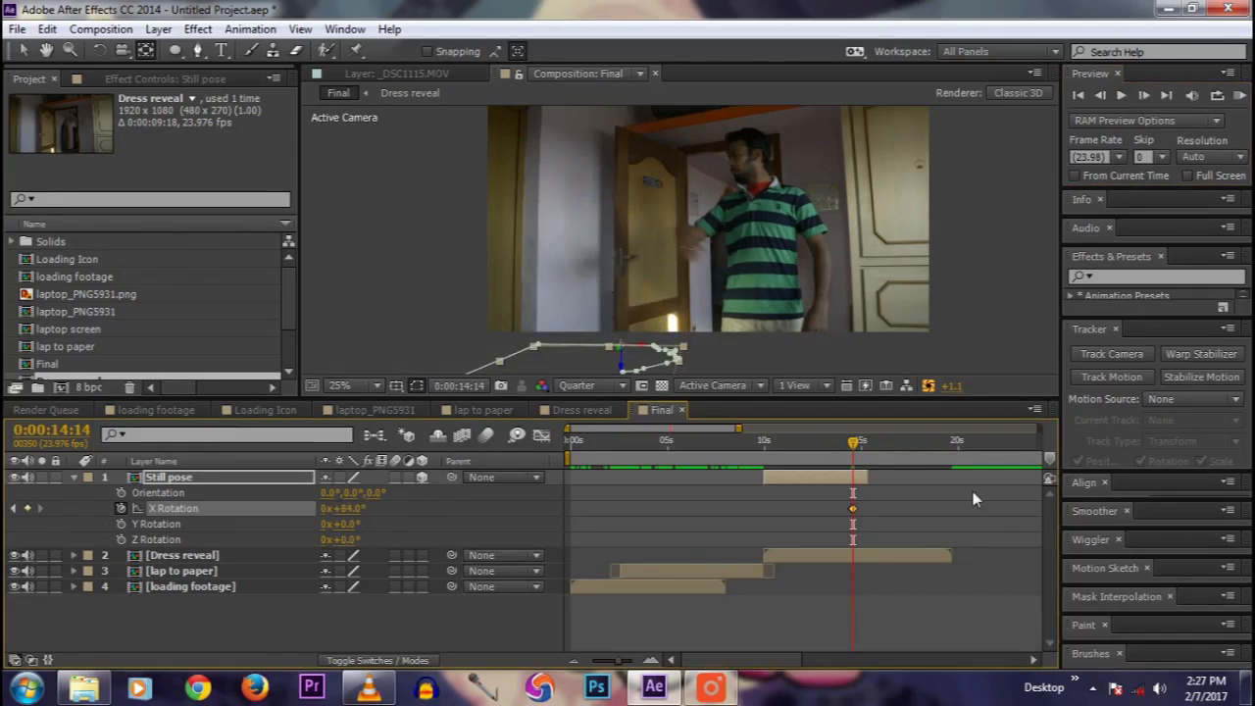
Step: Collapse the Still pose properties and preview the falling cutout over Dress reveal from 0:00:09:09
drag(853, 444, 927, 446)
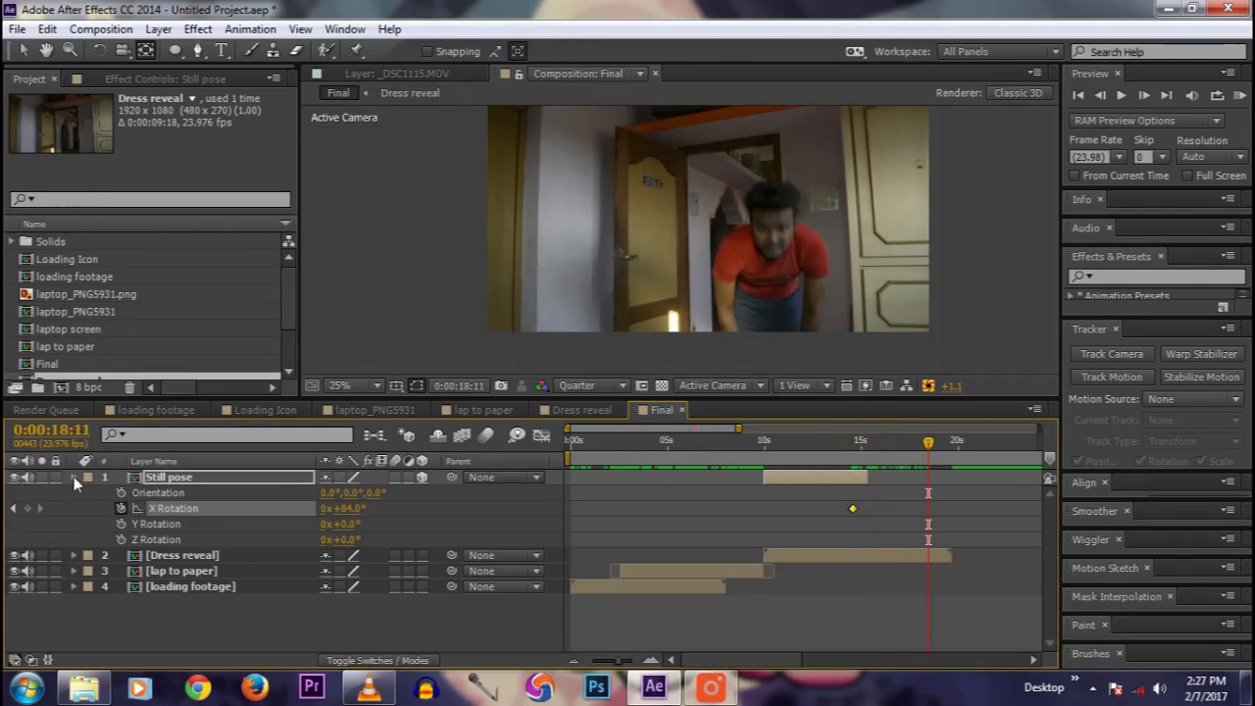
click(73, 476)
click(928, 446)
drag(927, 446, 754, 446)
key(space)
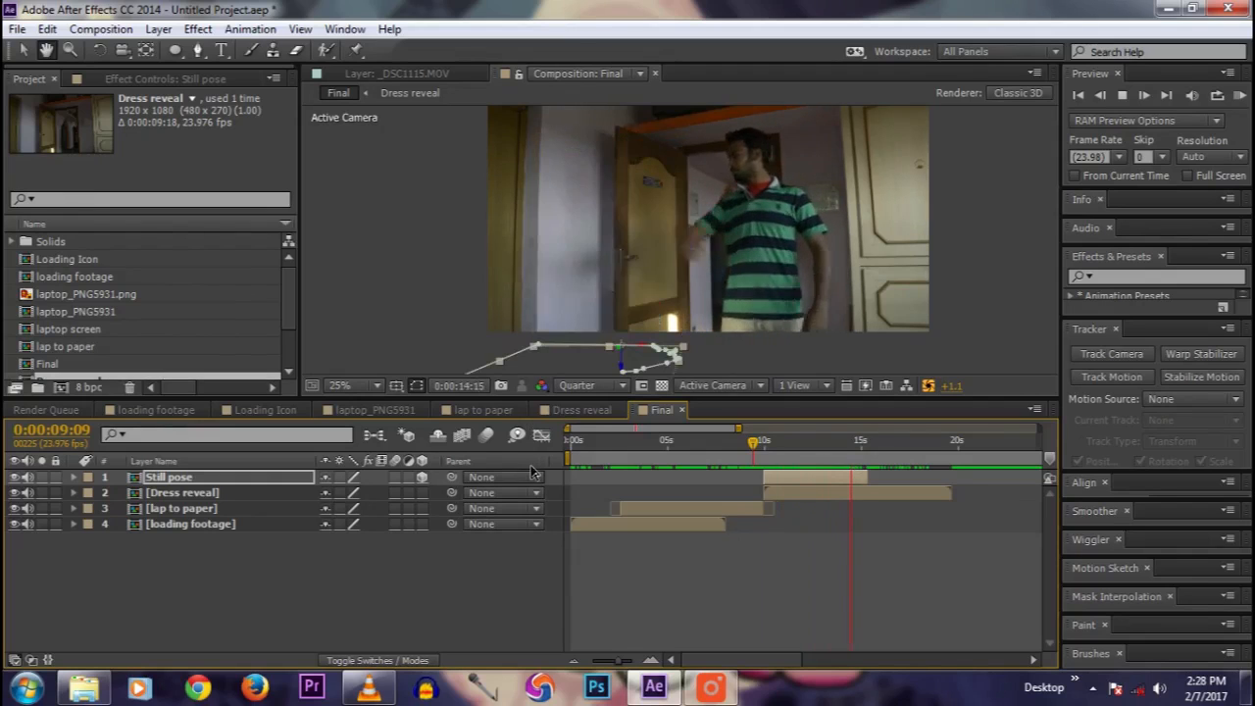
key(space)
click(525, 578)
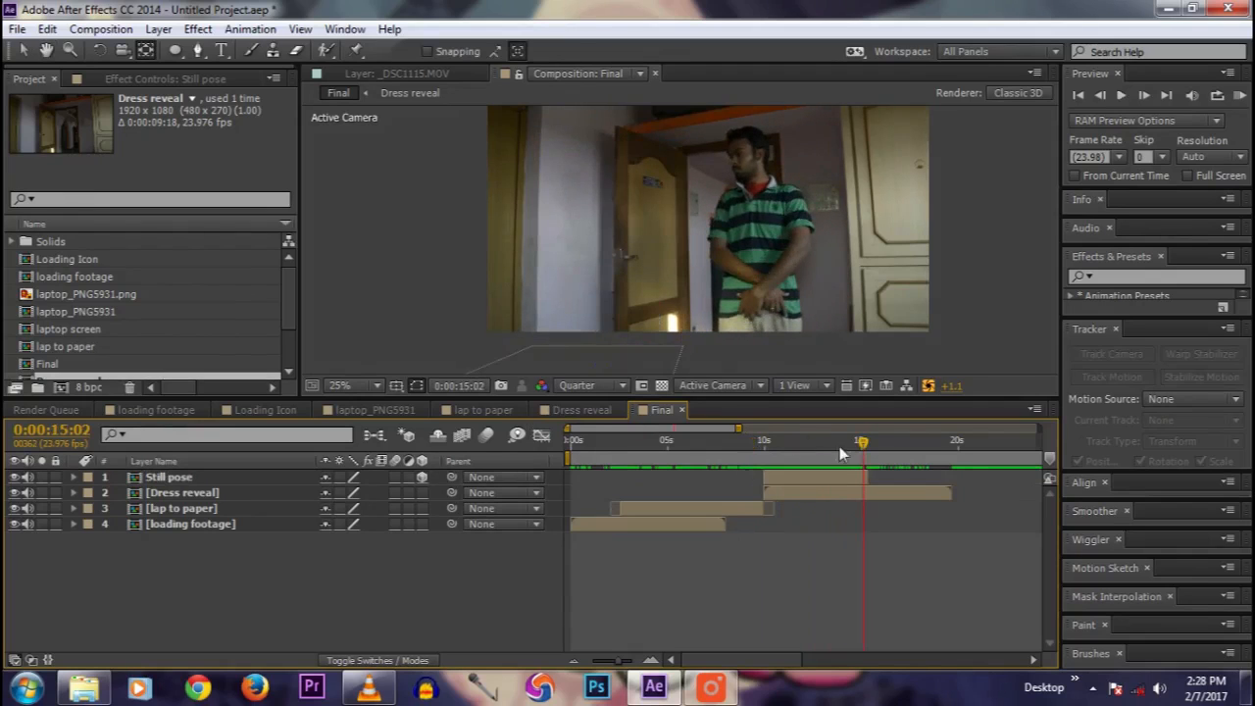
Step: Show the rotation properties of Still pose, move its first X Rotation keyframe to 0:00:14:10 and preview the fall
click(183, 477)
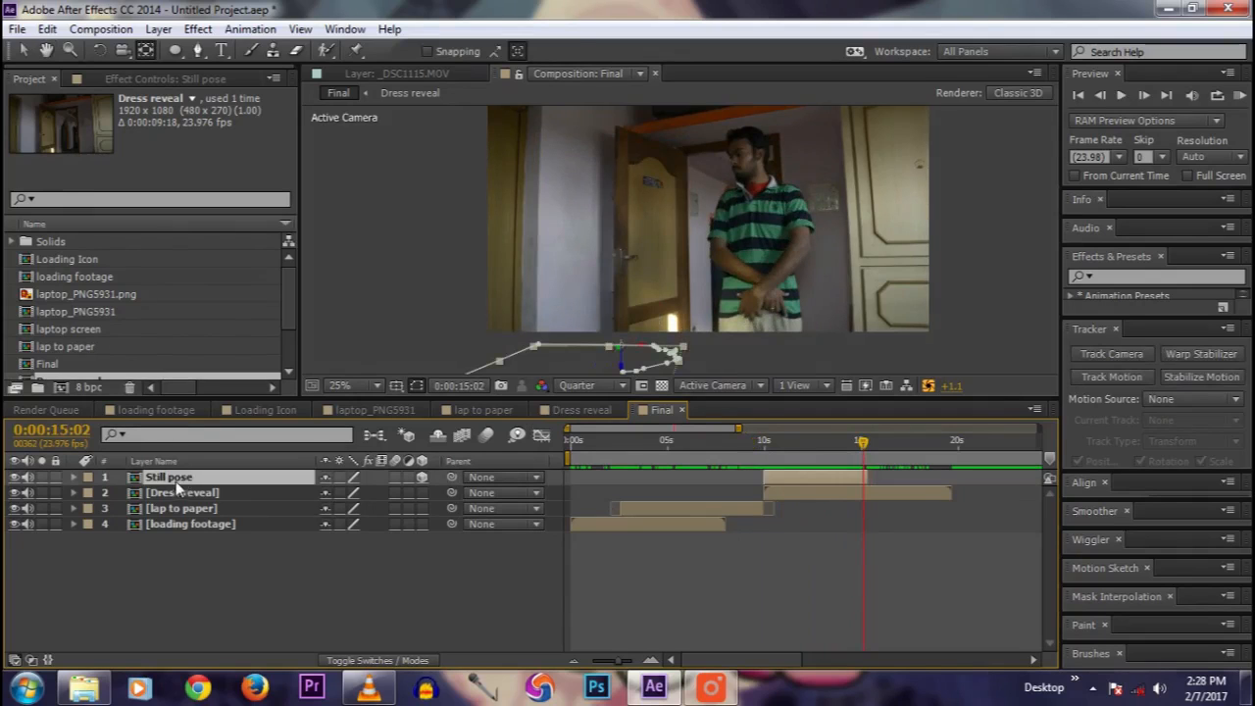
key(r)
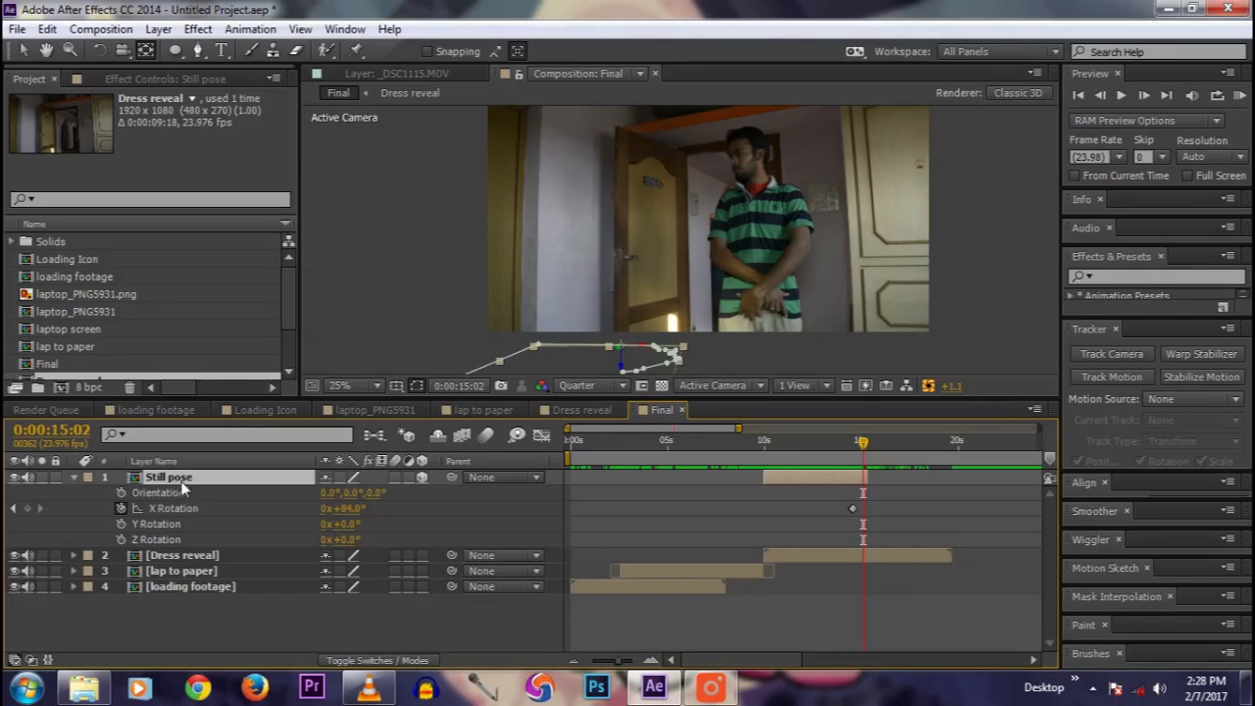
drag(874, 442, 863, 442)
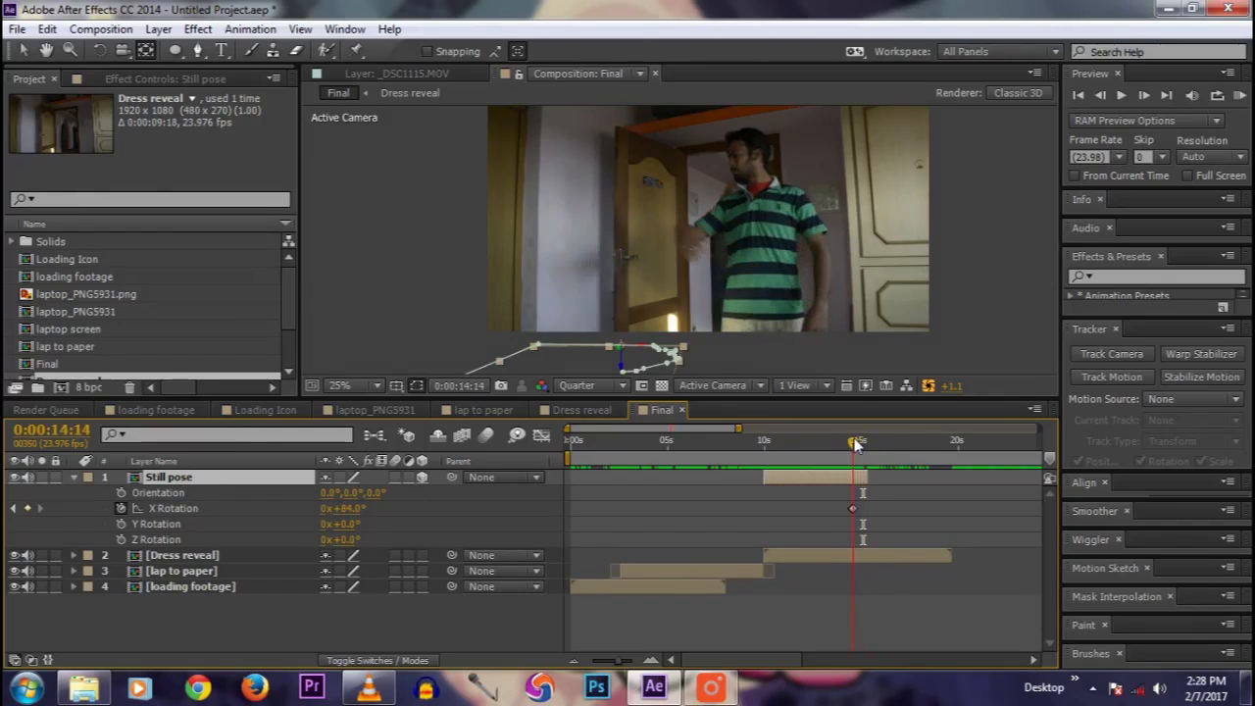
drag(618, 661, 631, 666)
drag(803, 442, 794, 446)
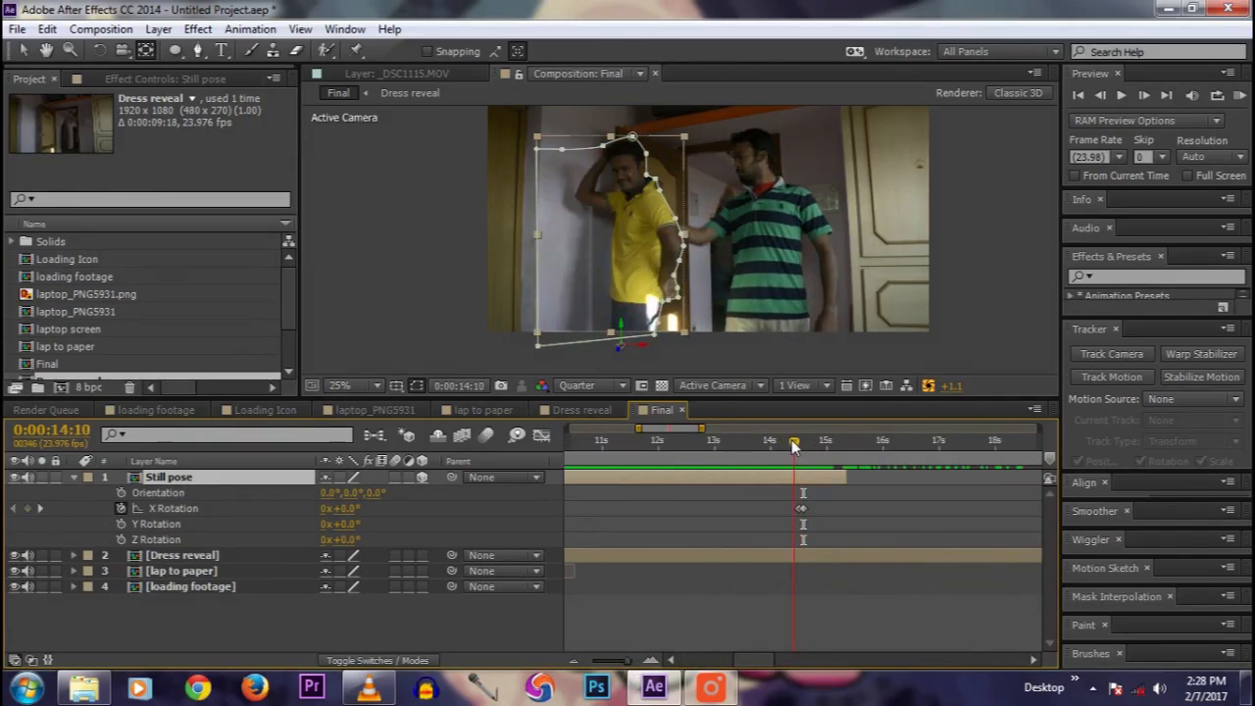
click(797, 511)
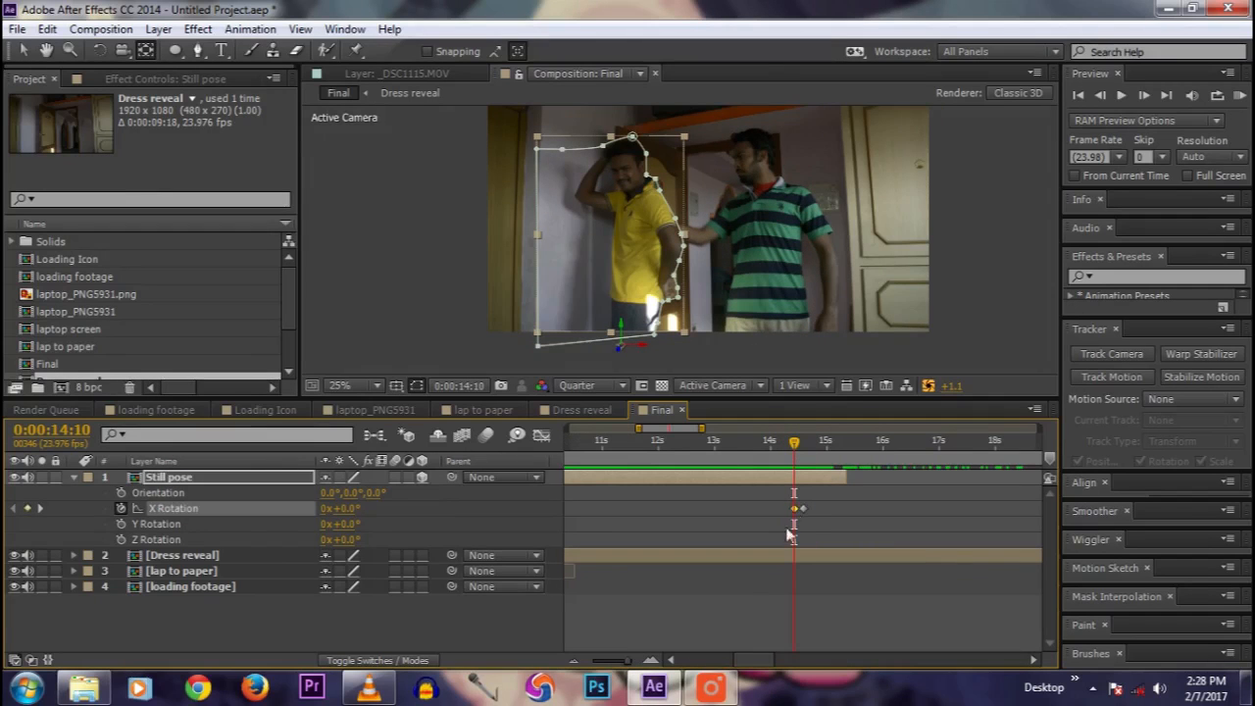
click(520, 618)
drag(794, 443, 789, 442)
key(space)
key(space)
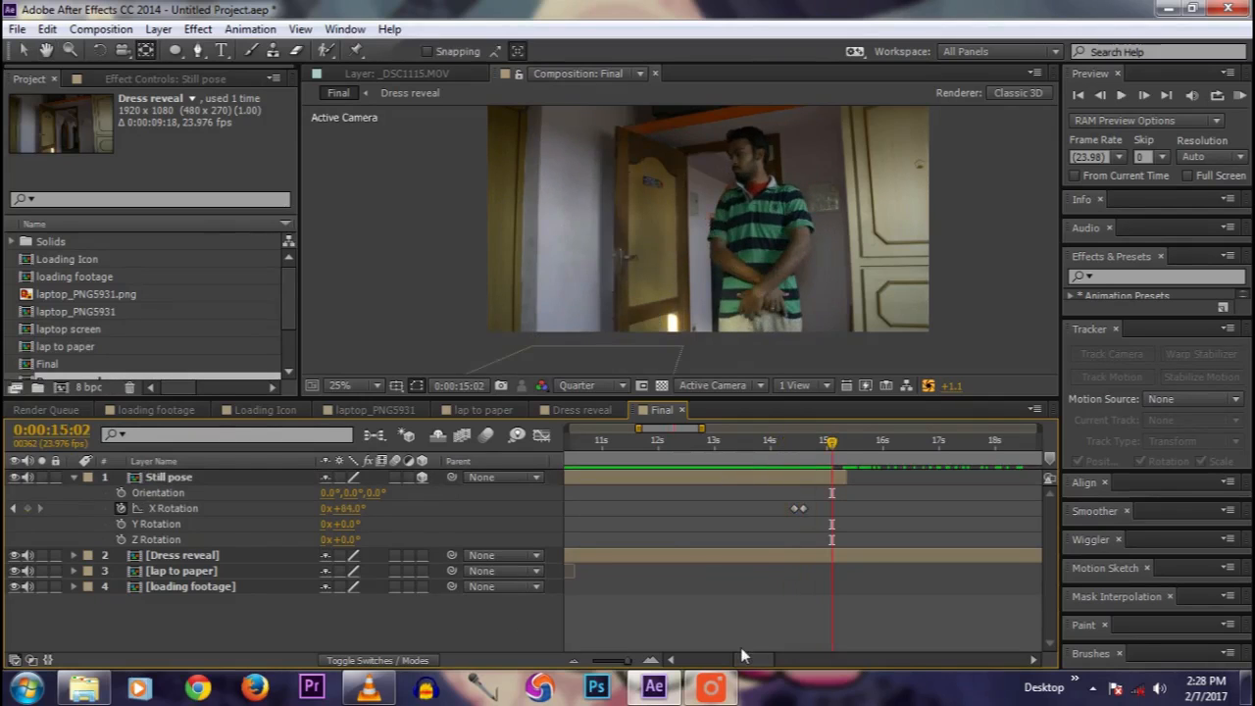
Step: Apply Easy Ease to both X Rotation keyframes of Still pose and preview the fall from 0:00:14:05
drag(832, 448, 782, 448)
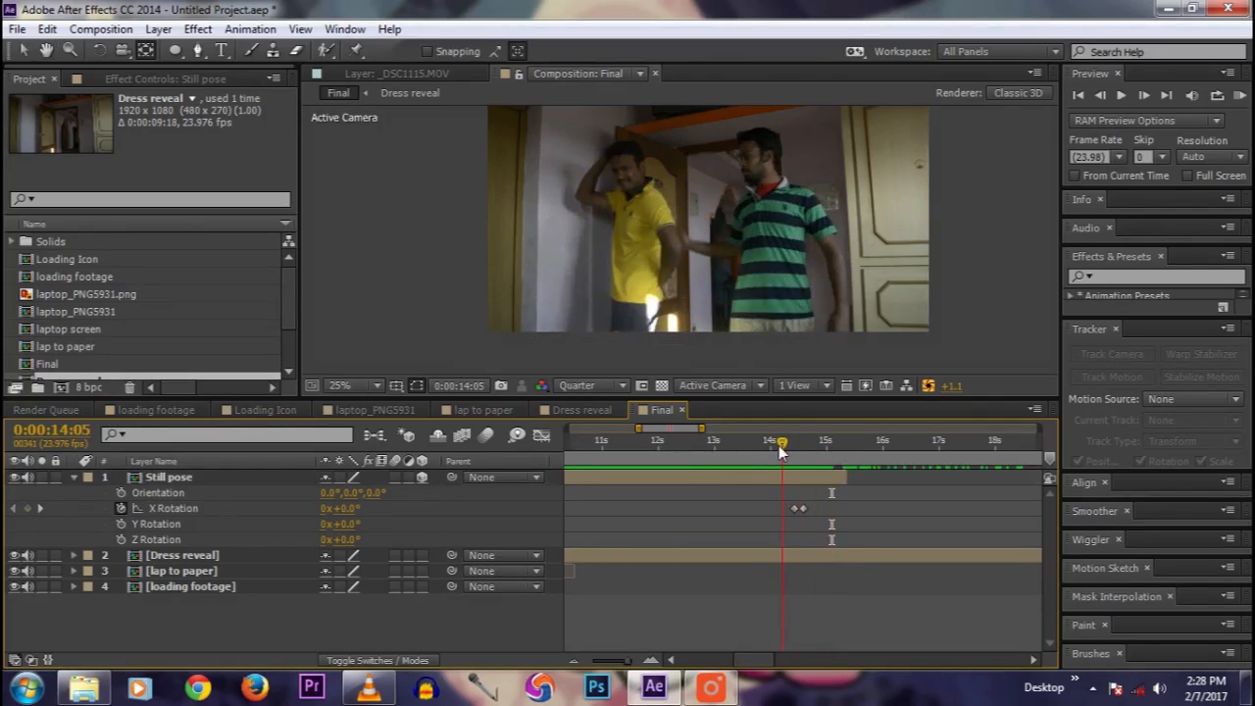
drag(813, 502, 787, 520)
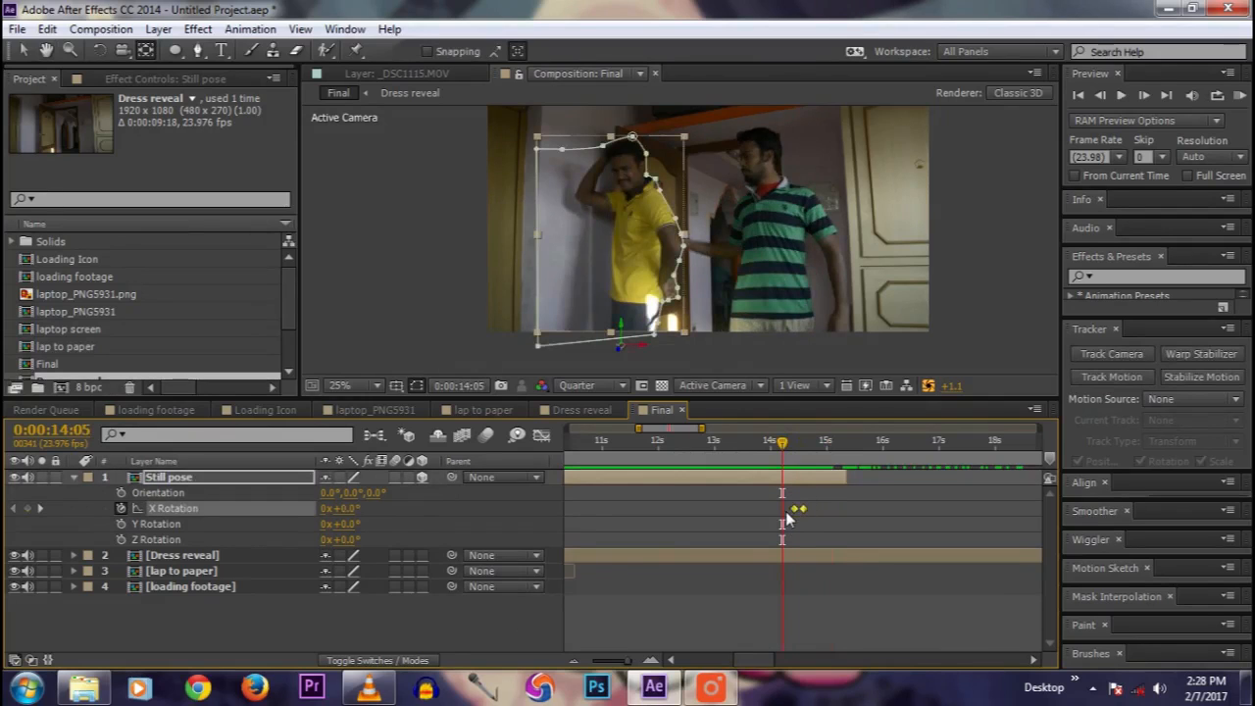
key(space)
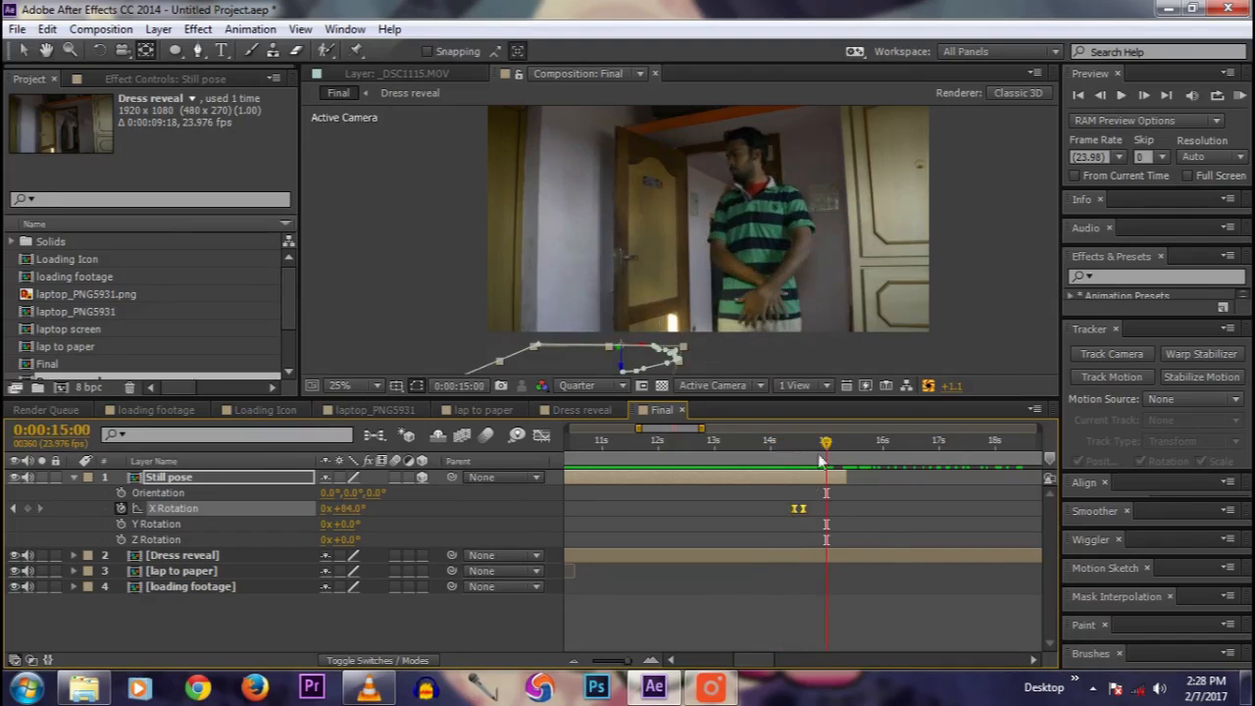
key(space)
key(space)
key(space)
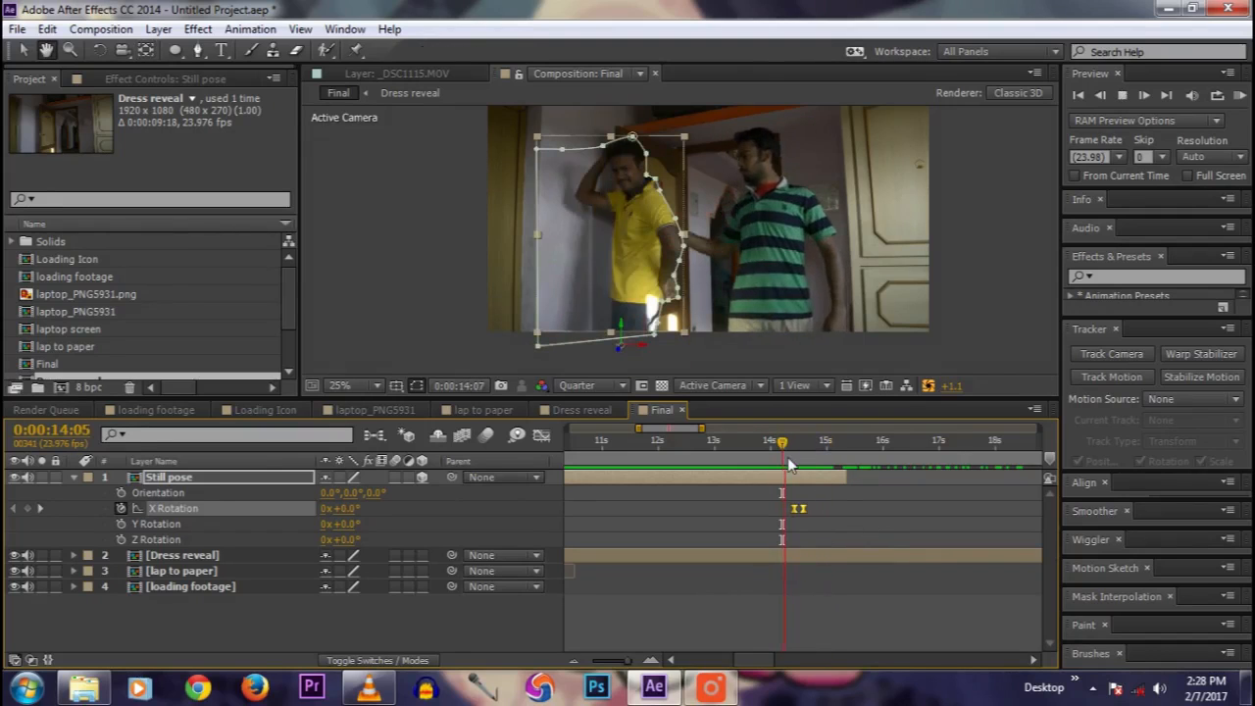
Step: Move only the first X Rotation keyframe about two frames earlier and preview the fall from 0:00:14:06
click(532, 622)
click(789, 508)
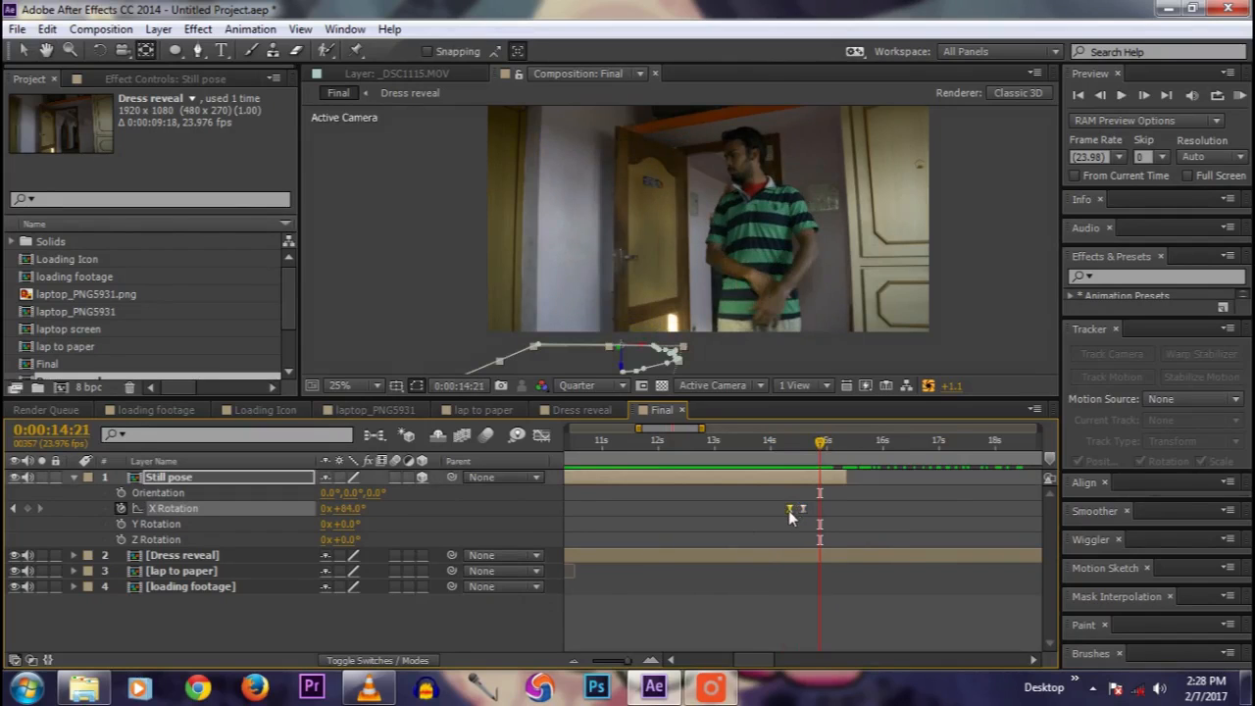
click(790, 441)
drag(790, 441, 785, 442)
key(space)
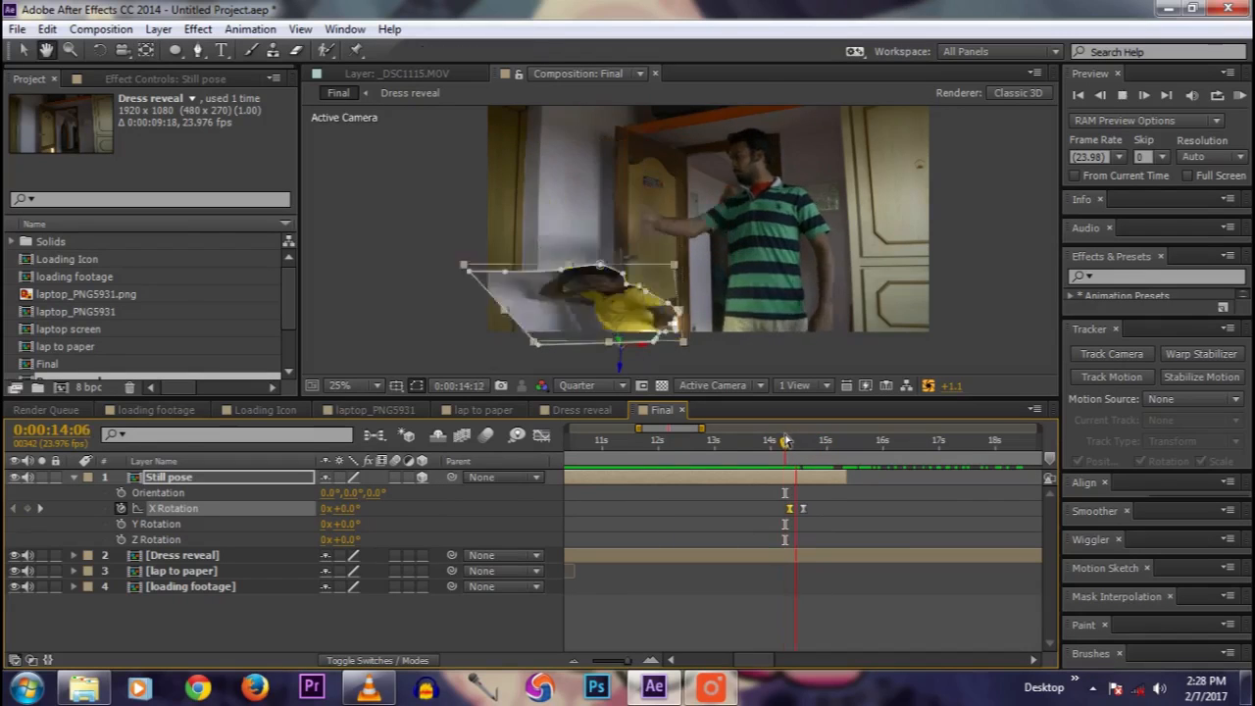
key(space)
click(513, 617)
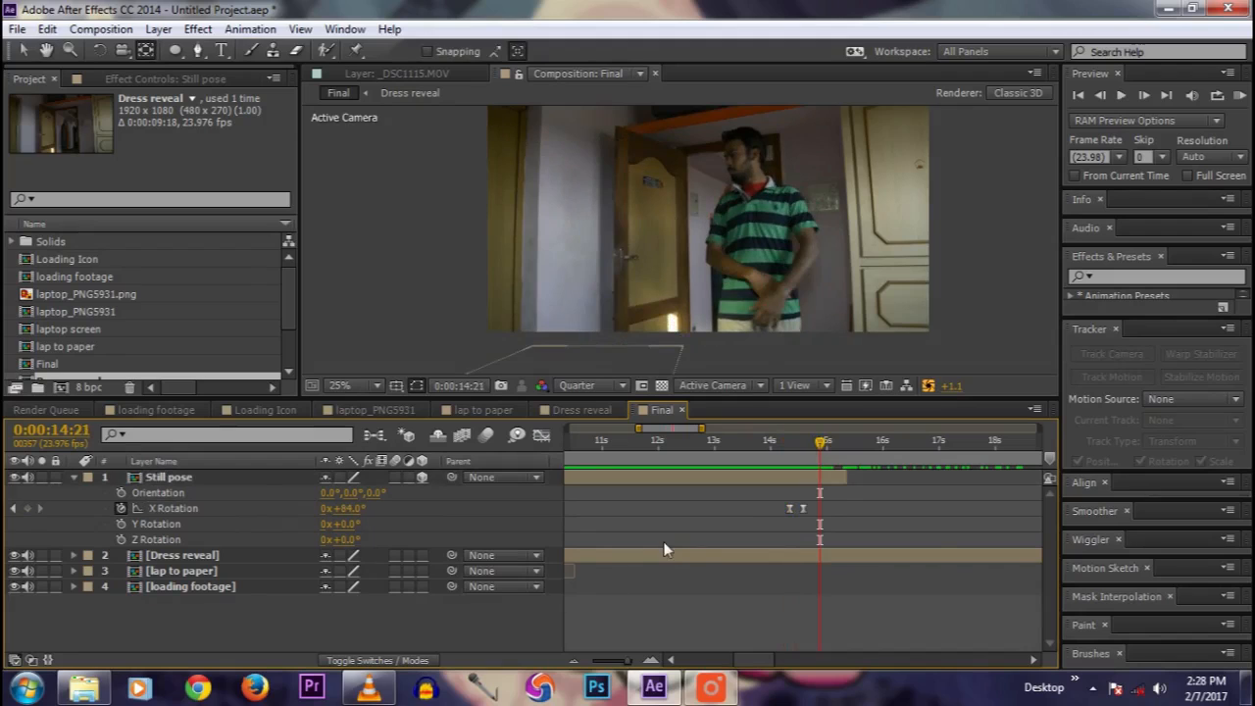
Step: Collapse the Still pose properties, extend the work area to the end of Dress reveal and preview the assembled shots
click(74, 477)
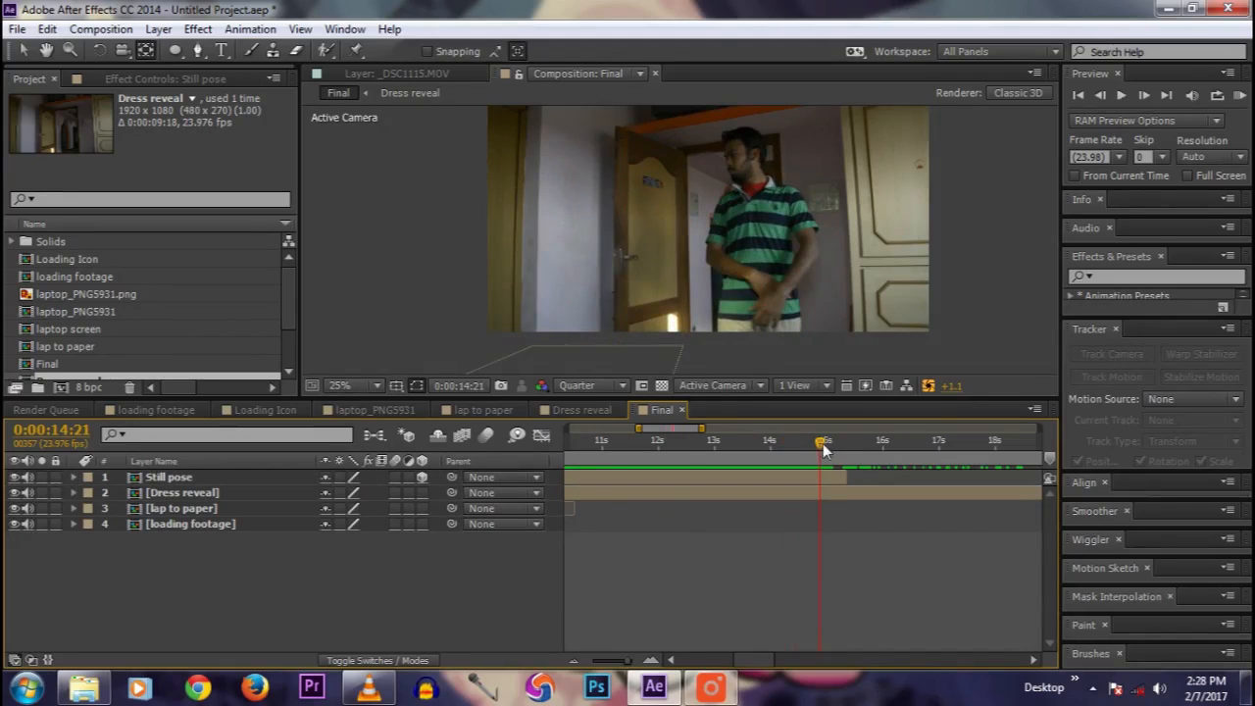
drag(822, 448, 881, 449)
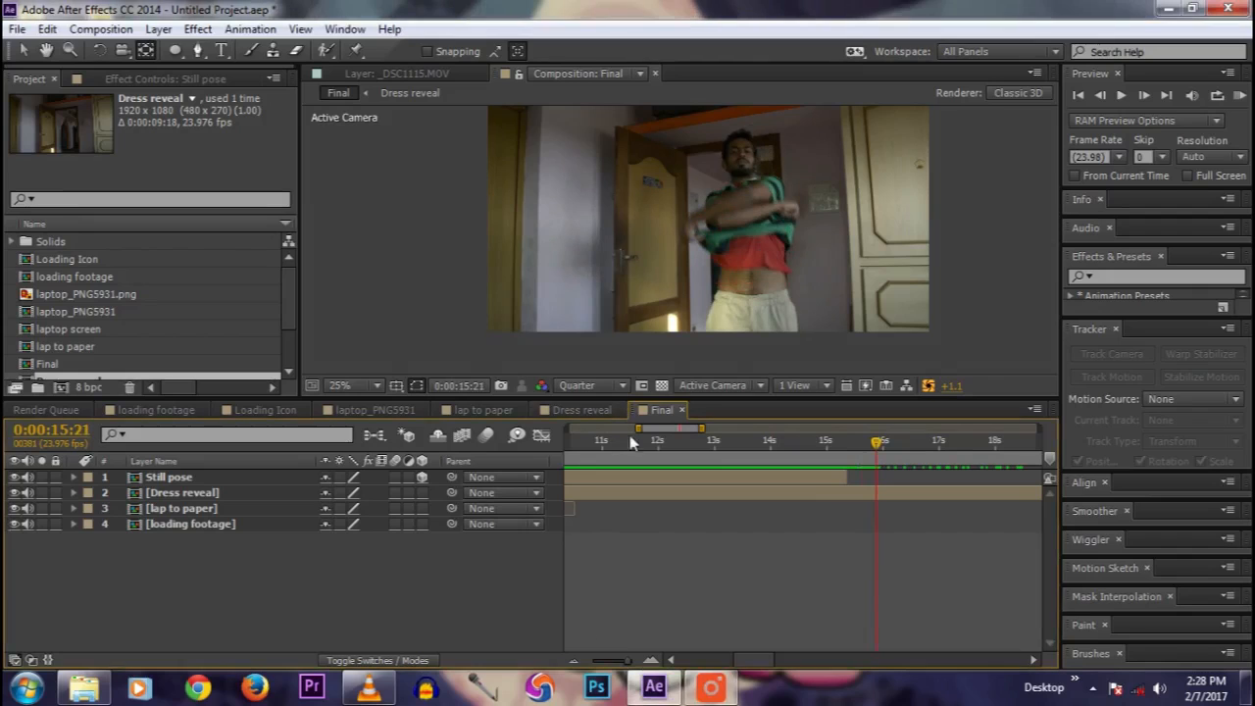
drag(642, 427, 568, 429)
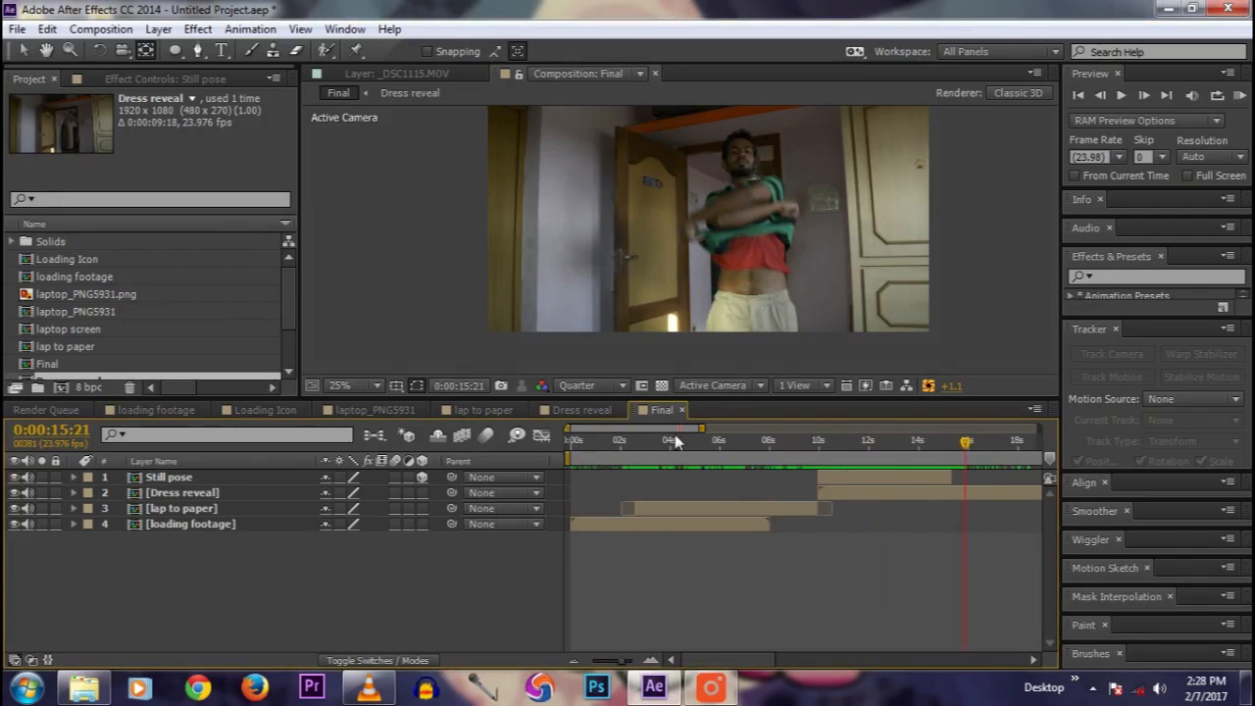
drag(702, 428, 834, 443)
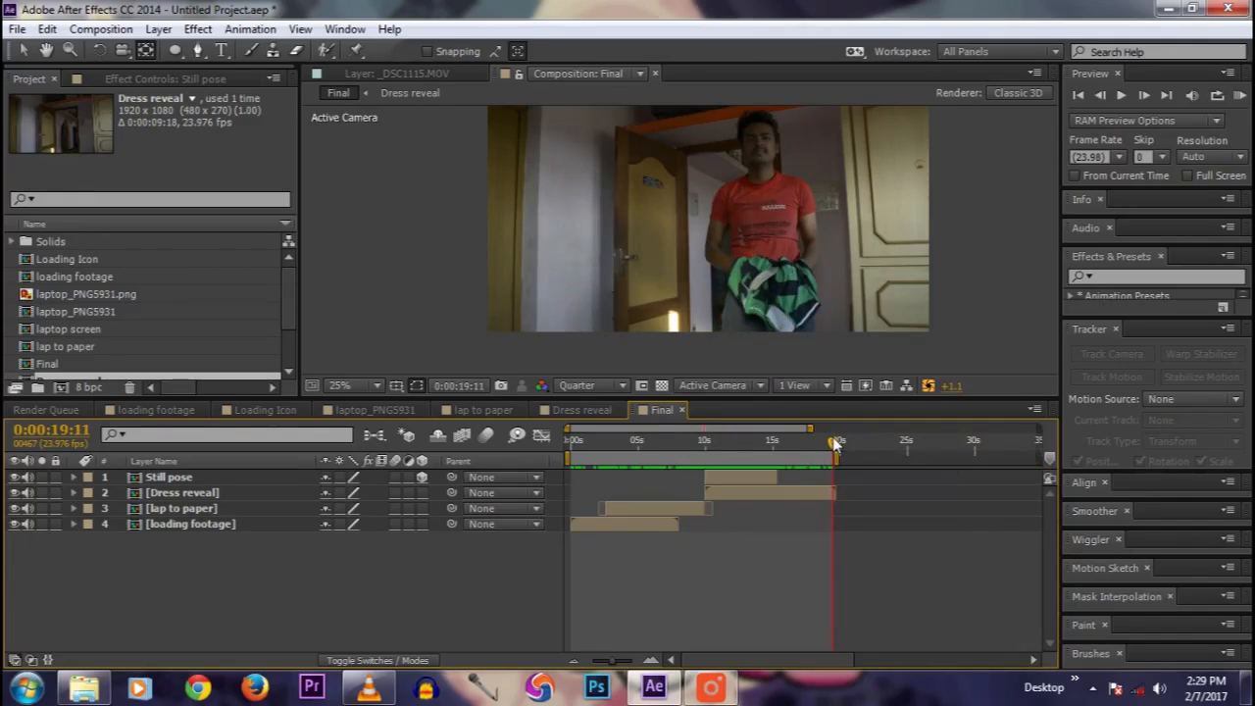
key(space)
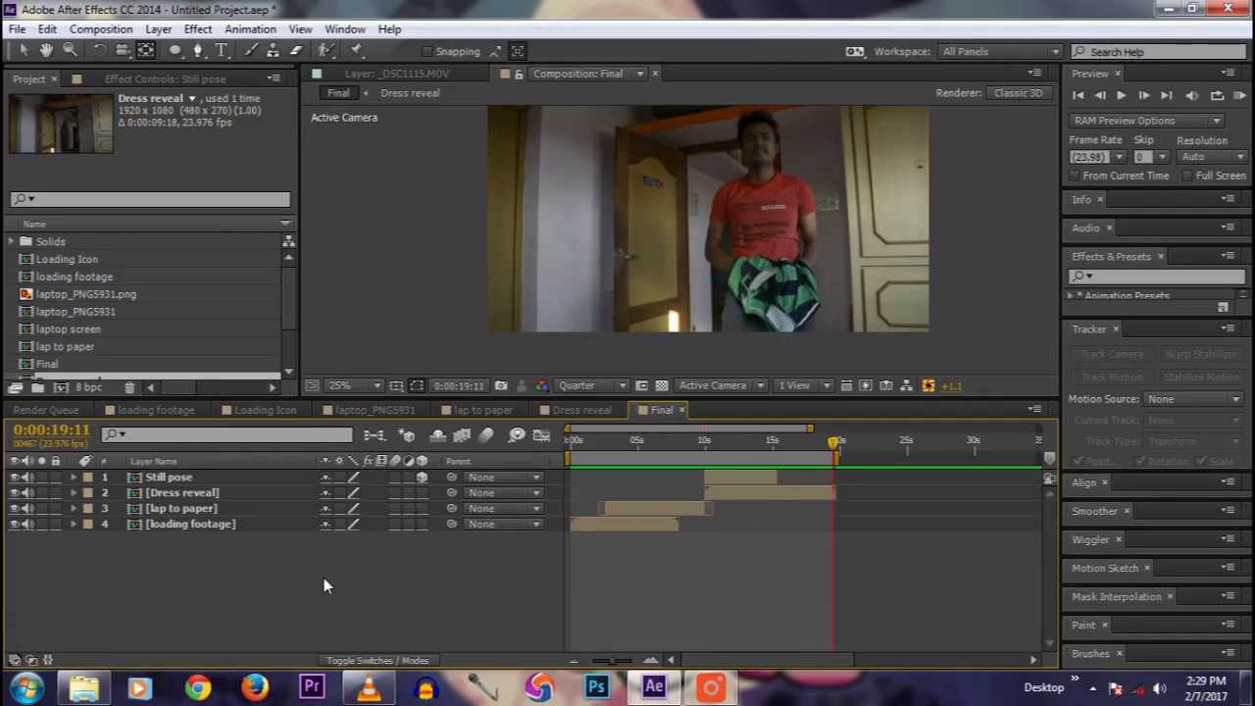
drag(834, 448, 625, 454)
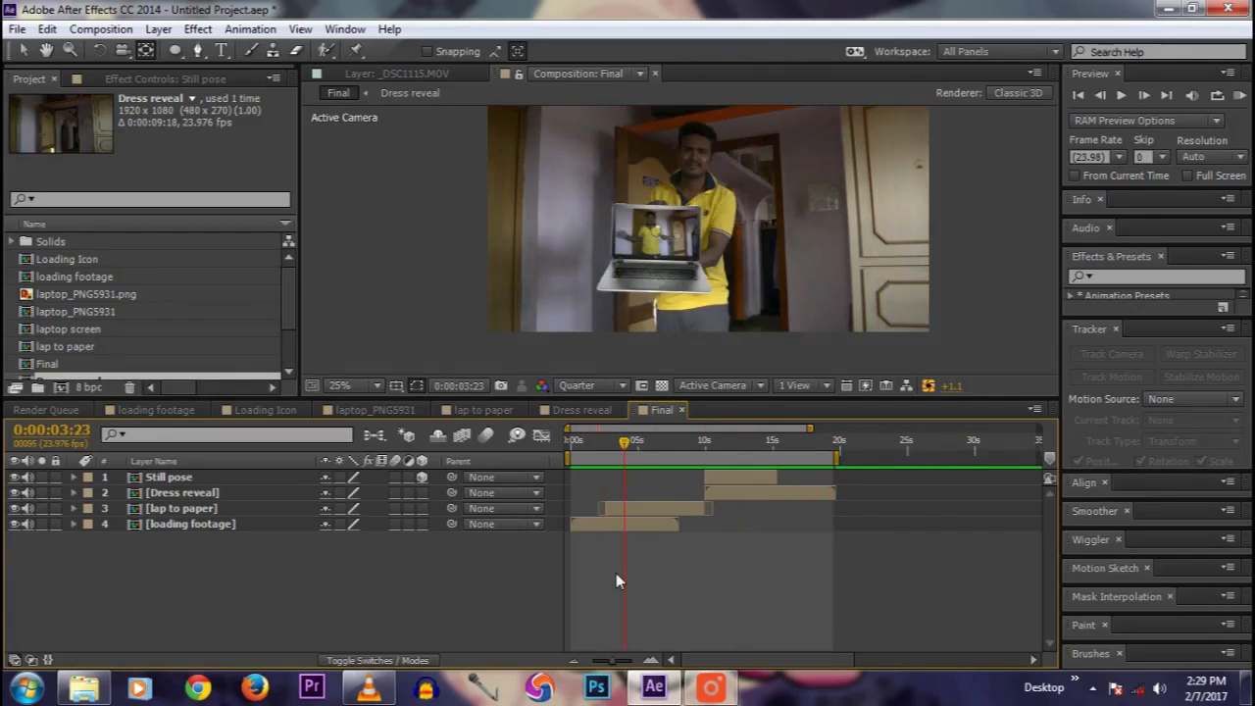
drag(616, 665, 627, 667)
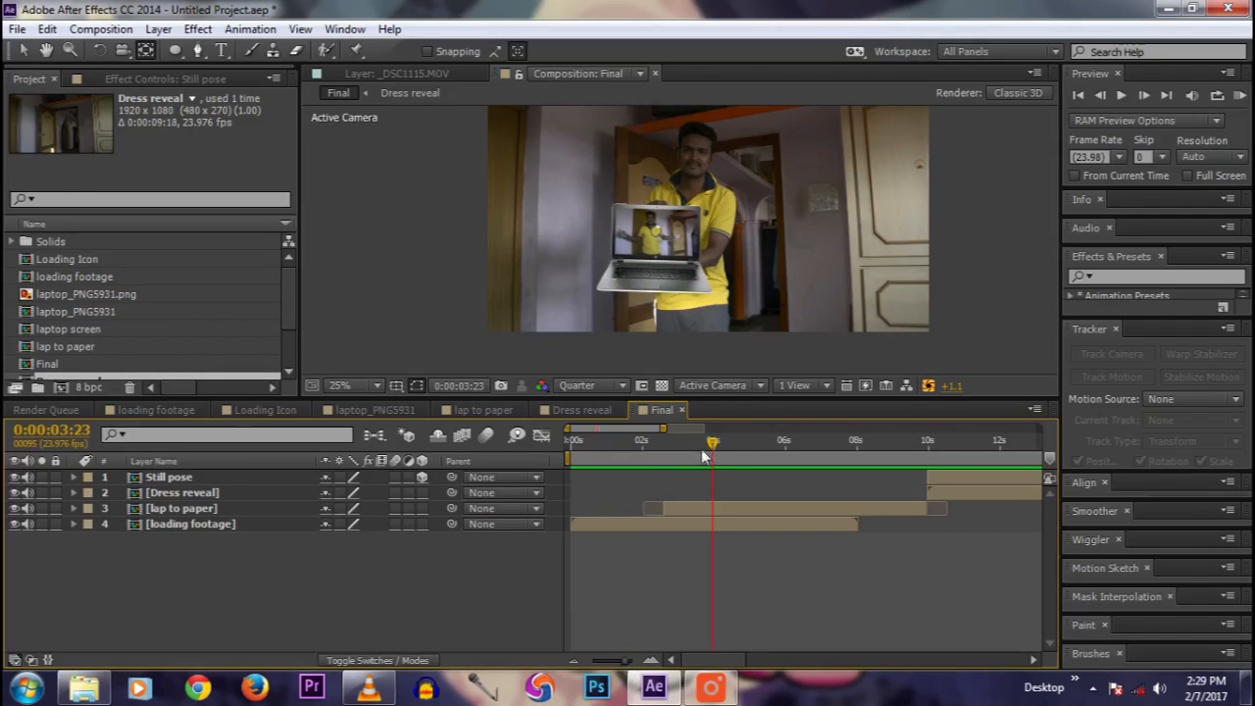
mouse_move(699, 454)
mouse_down()
mouse_move(683, 447)
mouse_move(693, 438)
mouse_up()
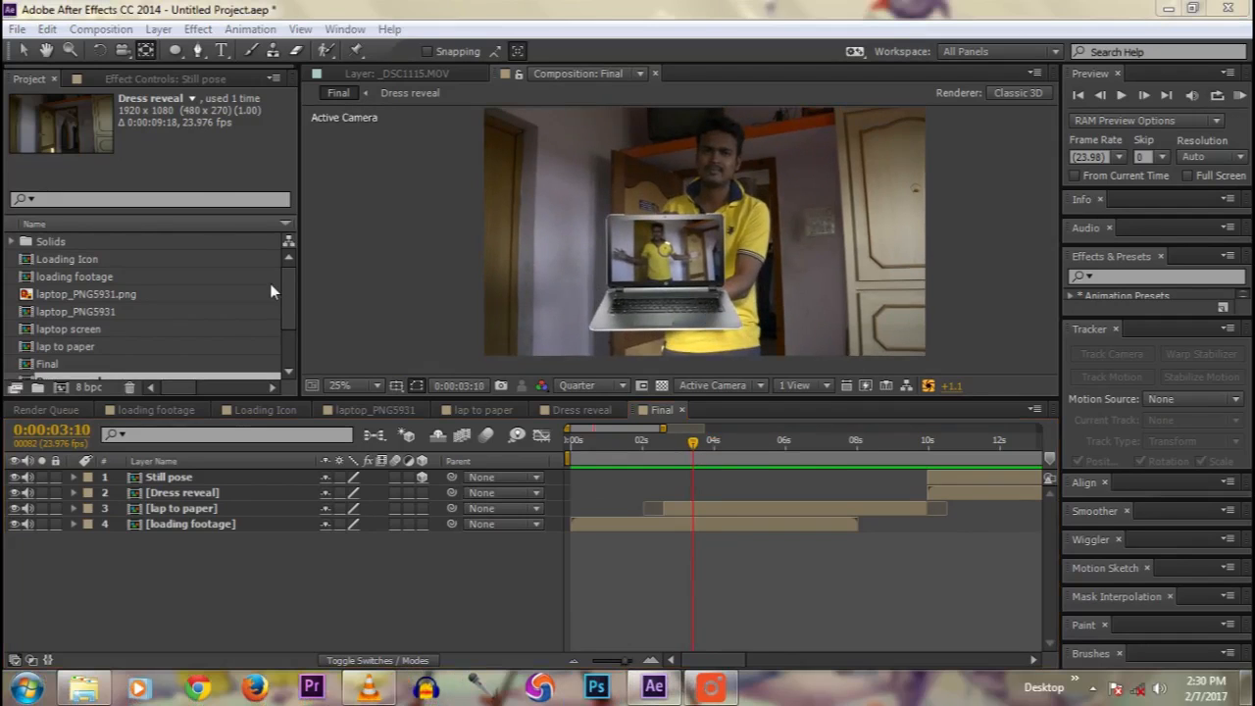
Step: Resize the Final composition to 1280 x 720 px with the aspect ratio locked to 16:9
click(88, 30)
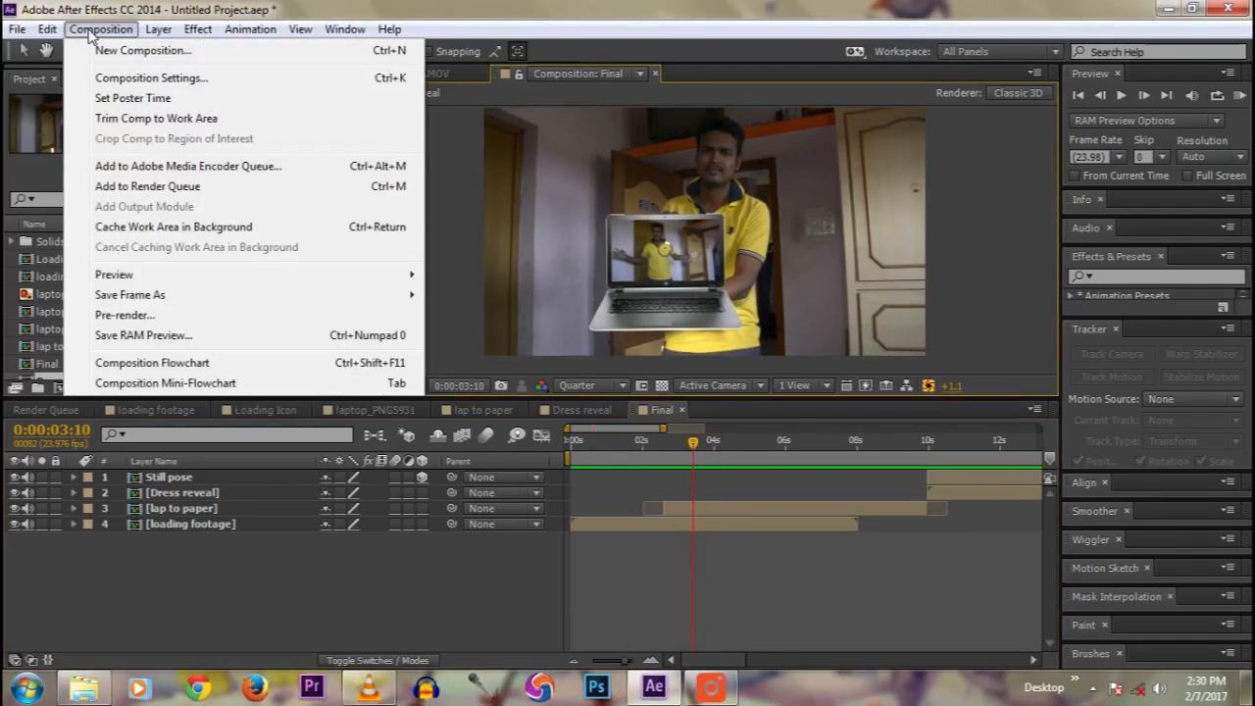
click(116, 80)
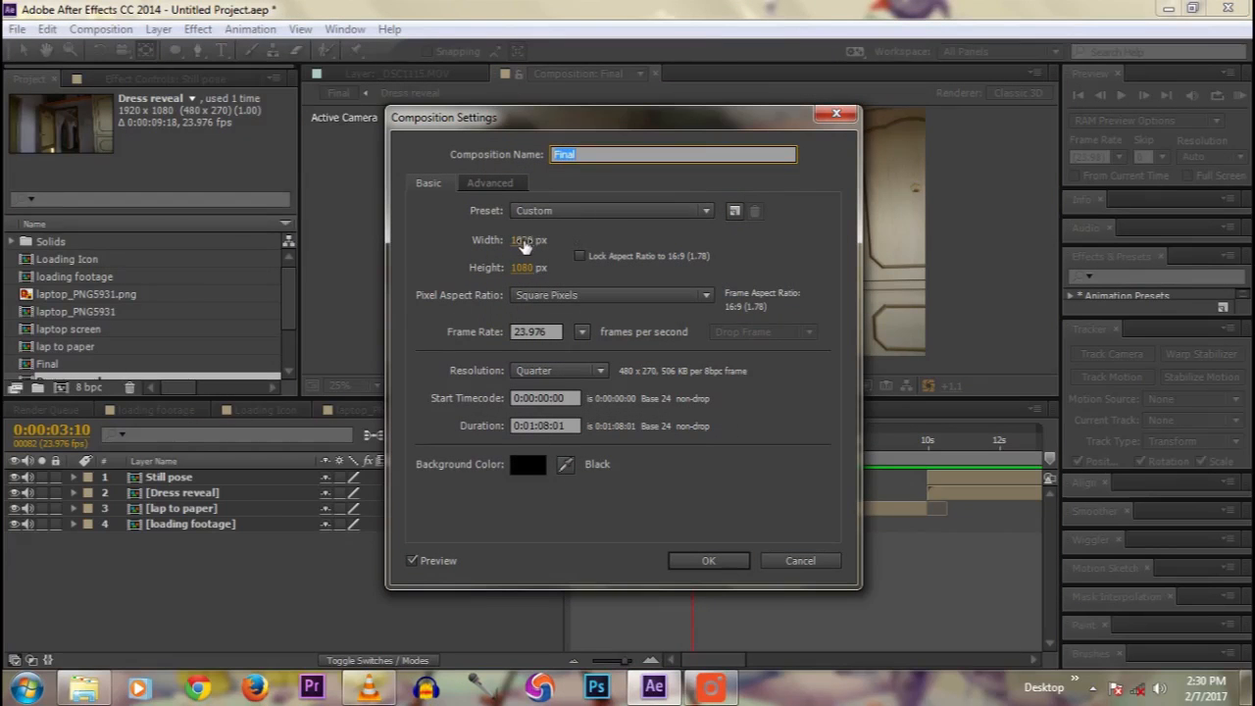
click(579, 256)
click(520, 267)
text(720)
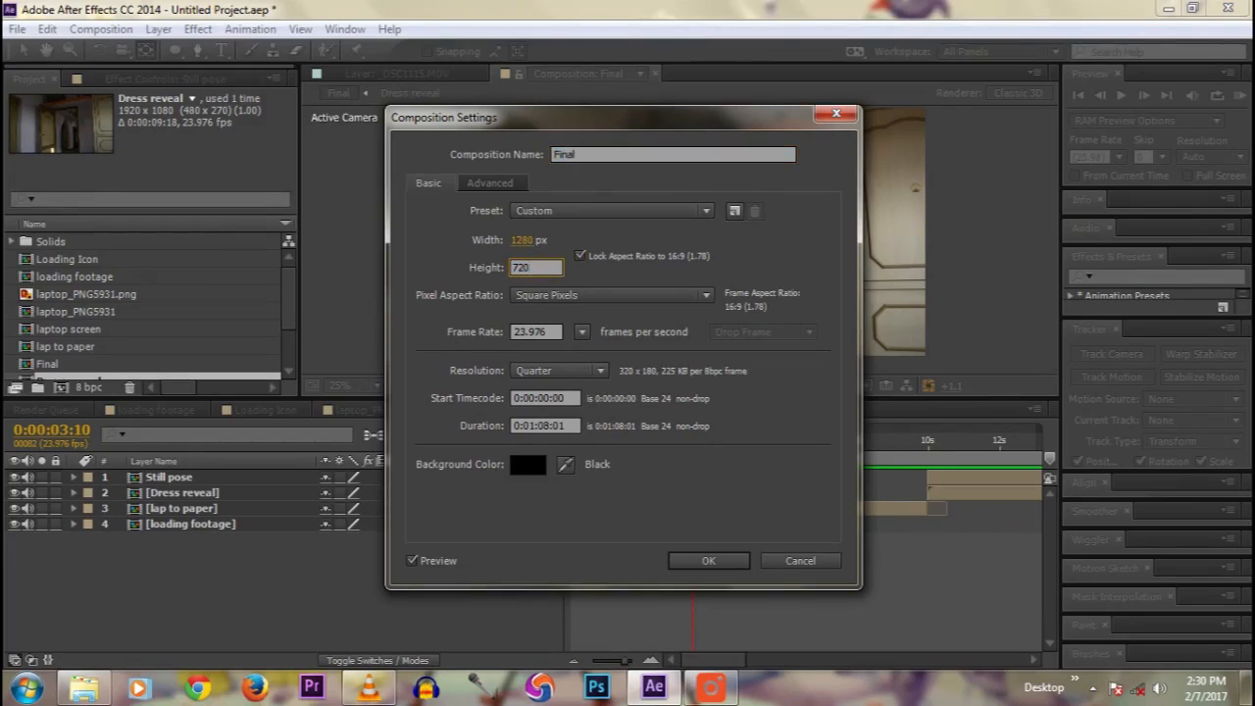
click(707, 560)
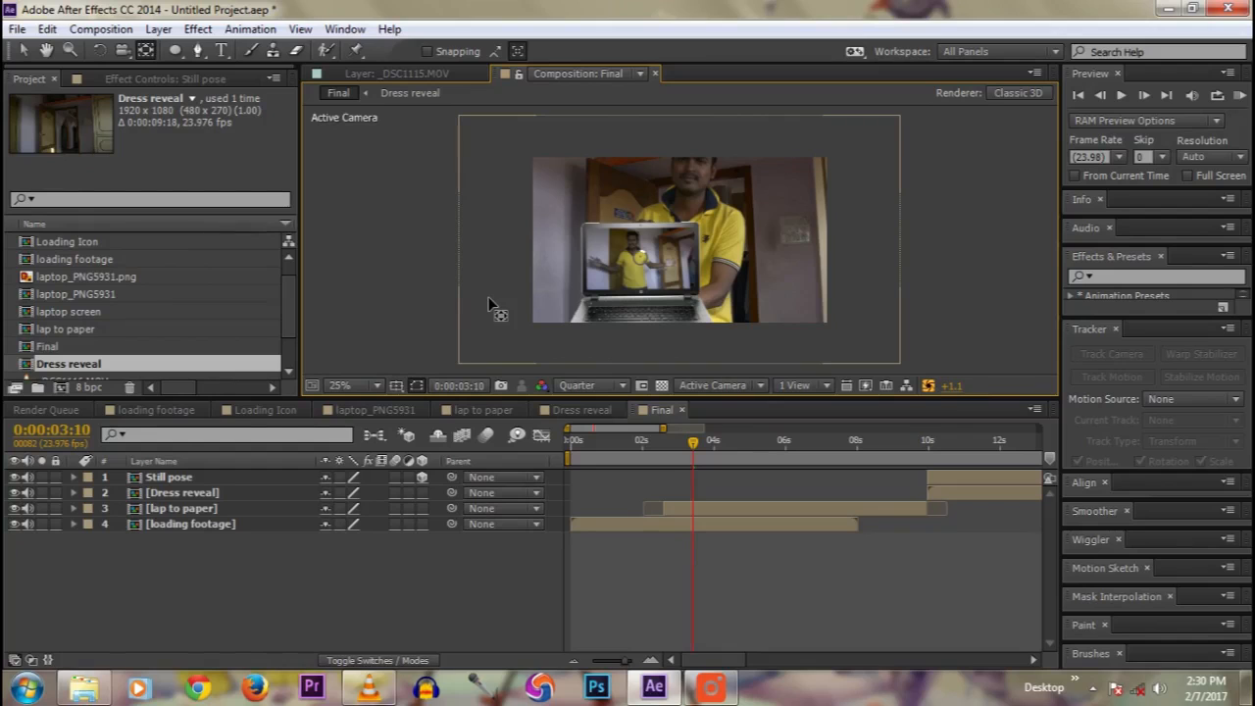
Step: At 0:00:01:07, scale the loading footage layer to 89% and reposition it to about 656, 408 to reframe the man
drag(691, 440, 618, 440)
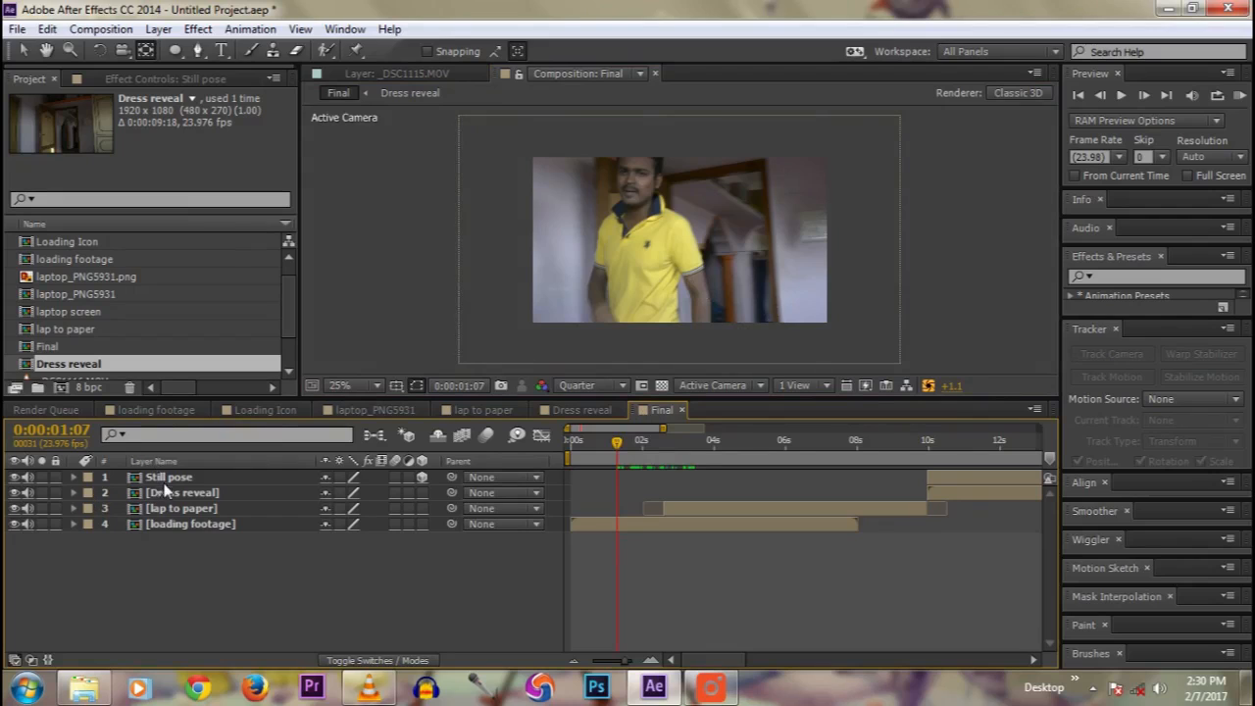
click(619, 529)
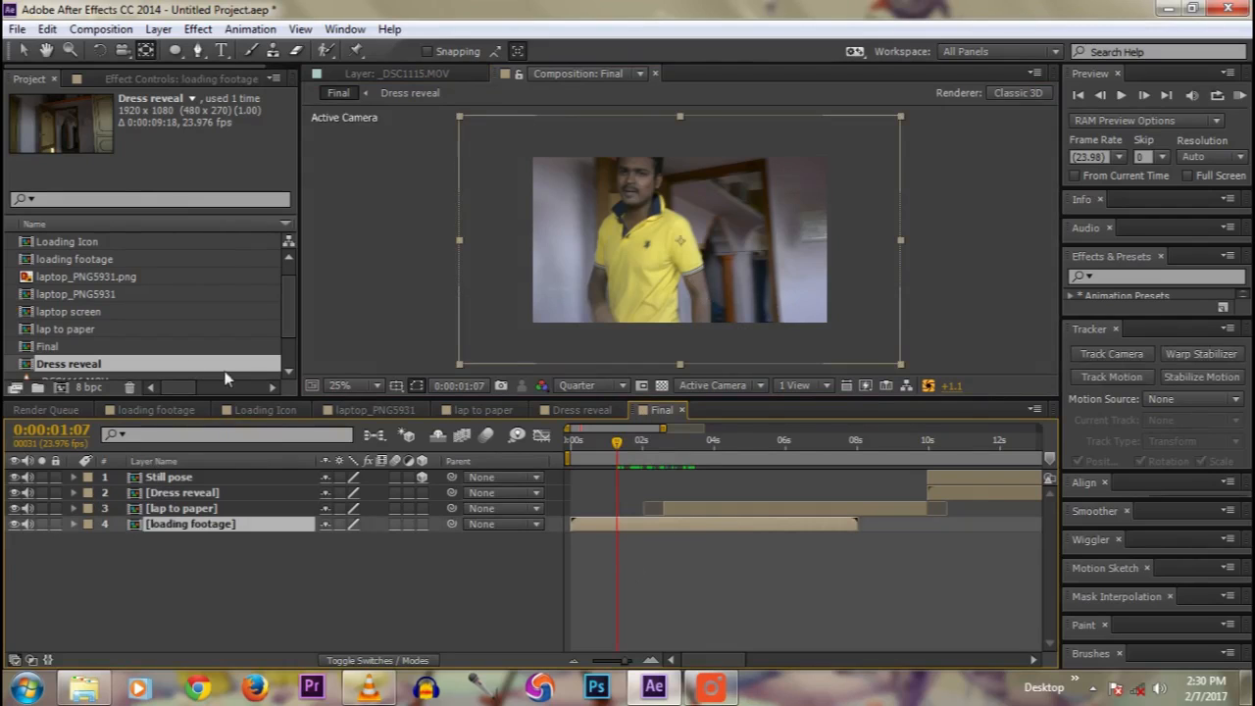
key(s)
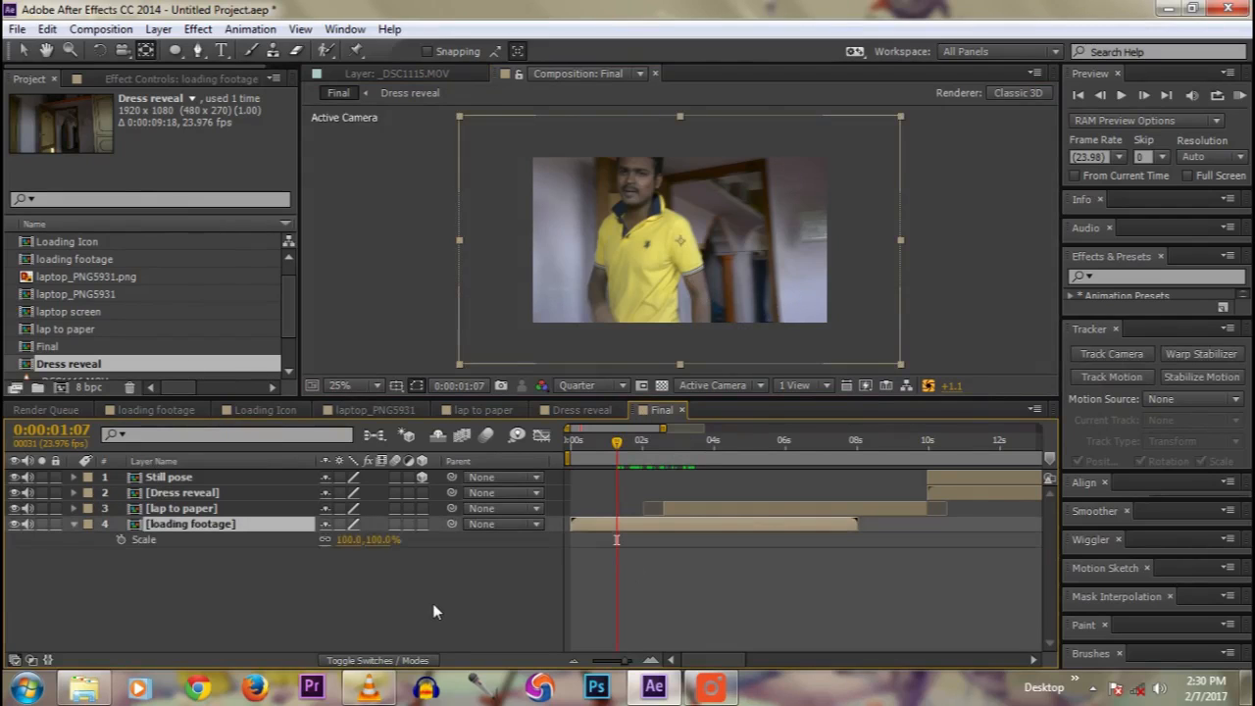
drag(353, 540, 339, 542)
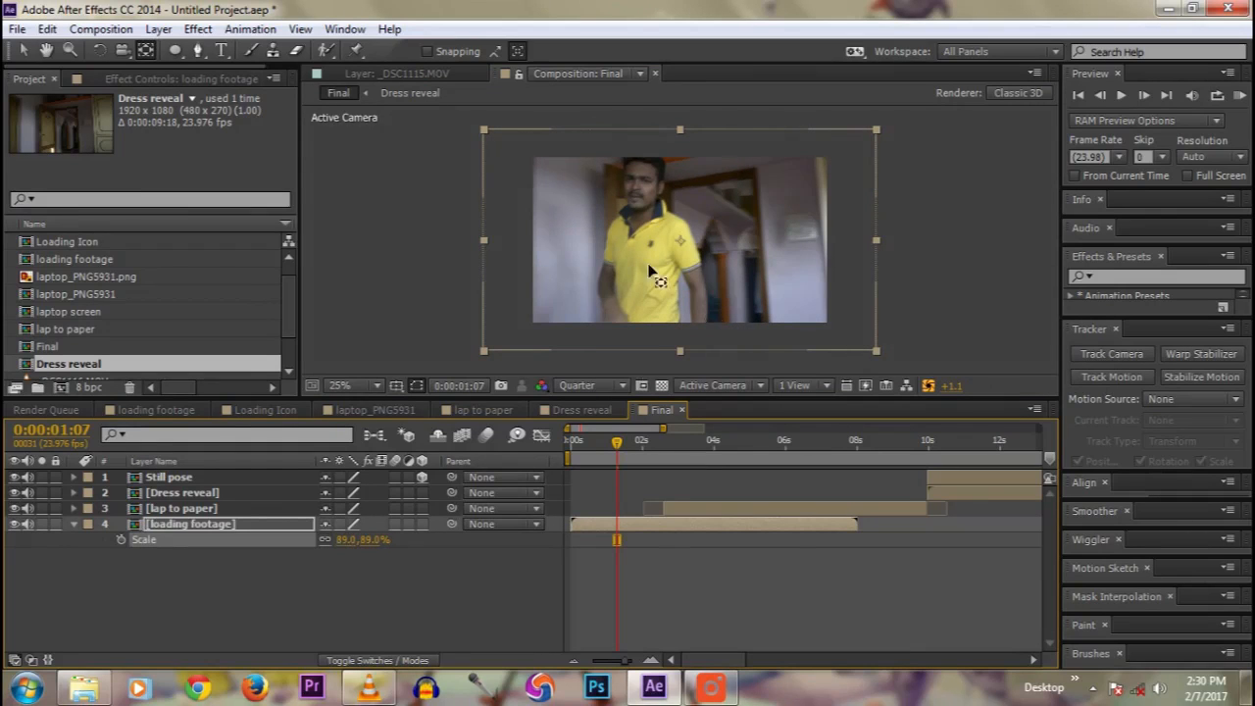
click(23, 50)
drag(791, 255, 796, 265)
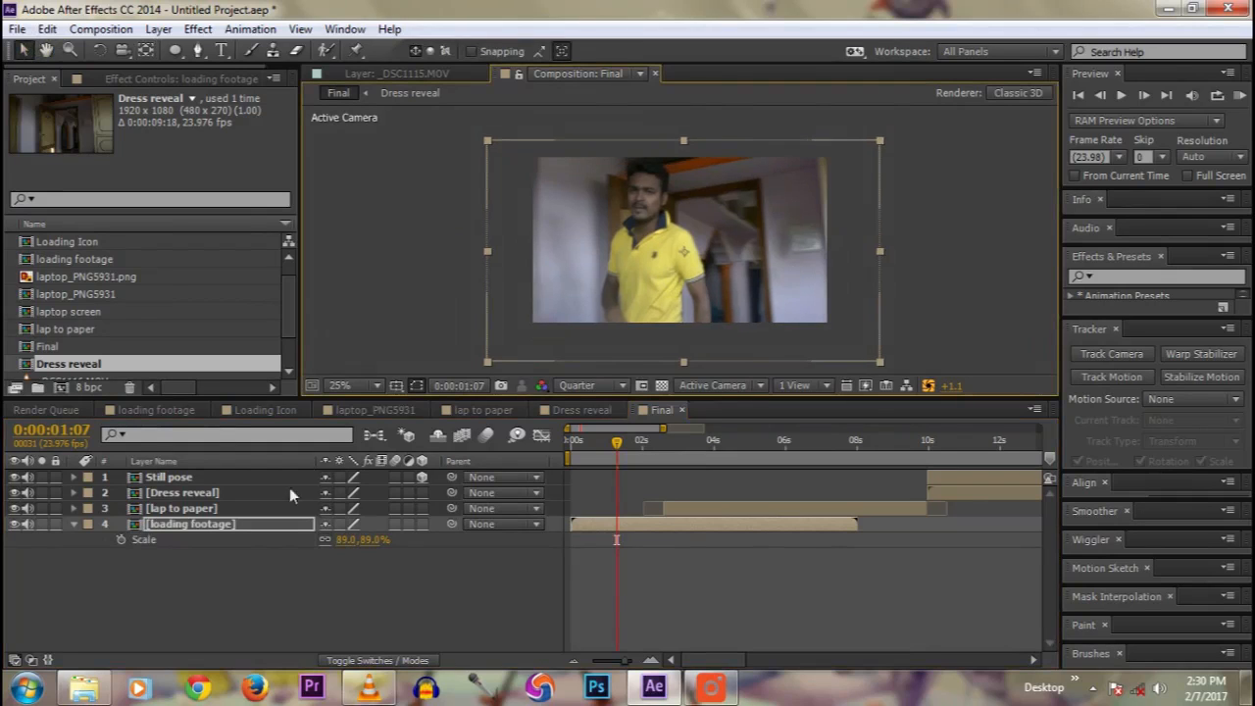
Step: Show the transform properties of loading footage and set Position and Scale keyframes at 0:00:01:07
click(75, 525)
click(121, 571)
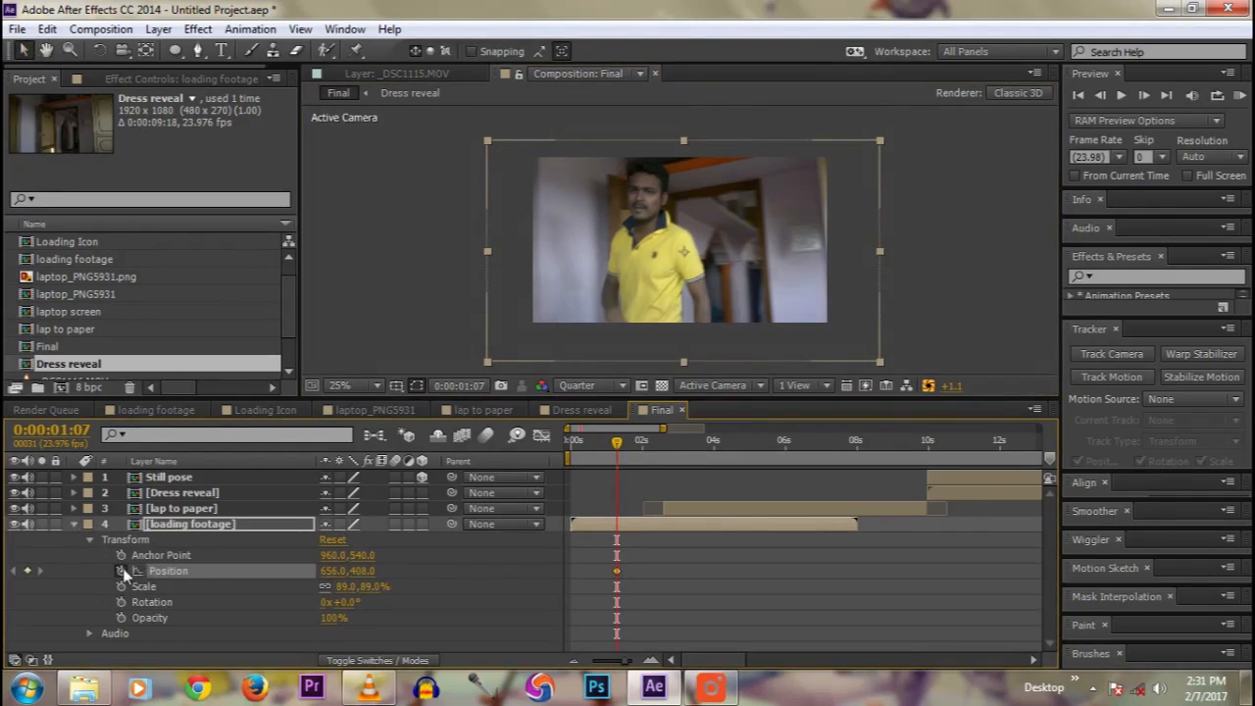
click(121, 587)
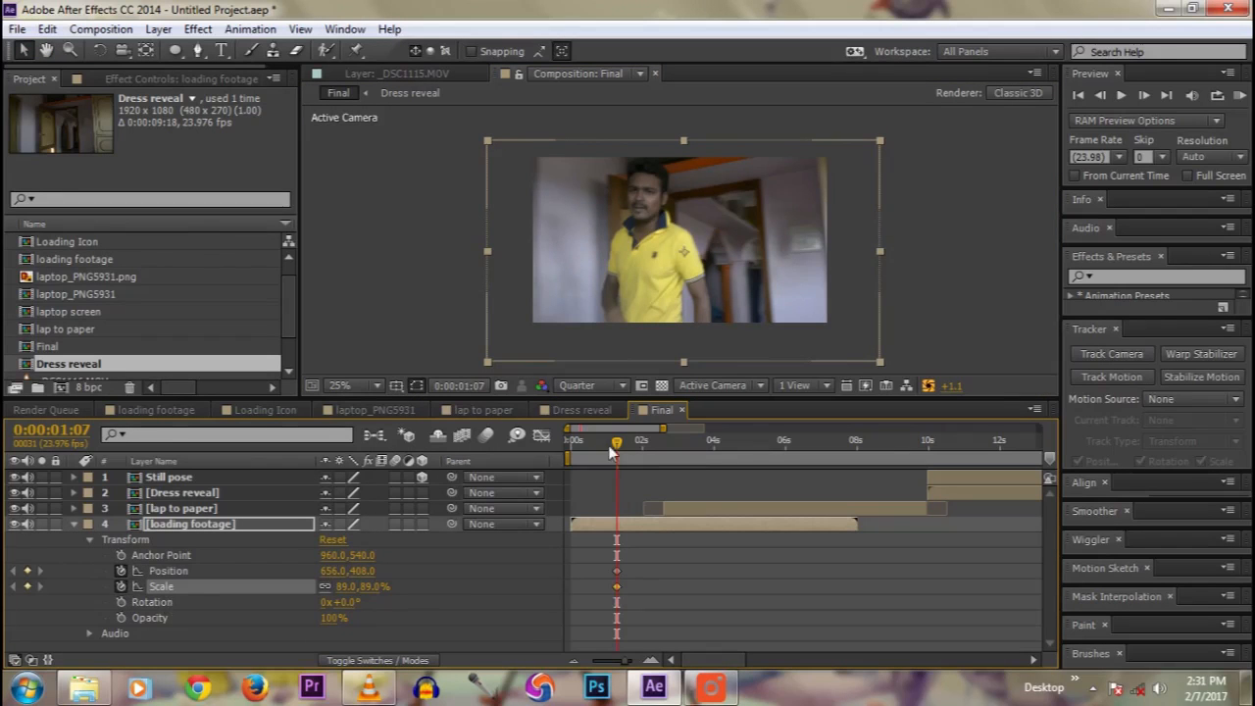
Step: Set Position and Scale keyframes on lap to paper at 0:00:02:14, its first visible frame, and move both to just before 4 s
drag(615, 445, 664, 446)
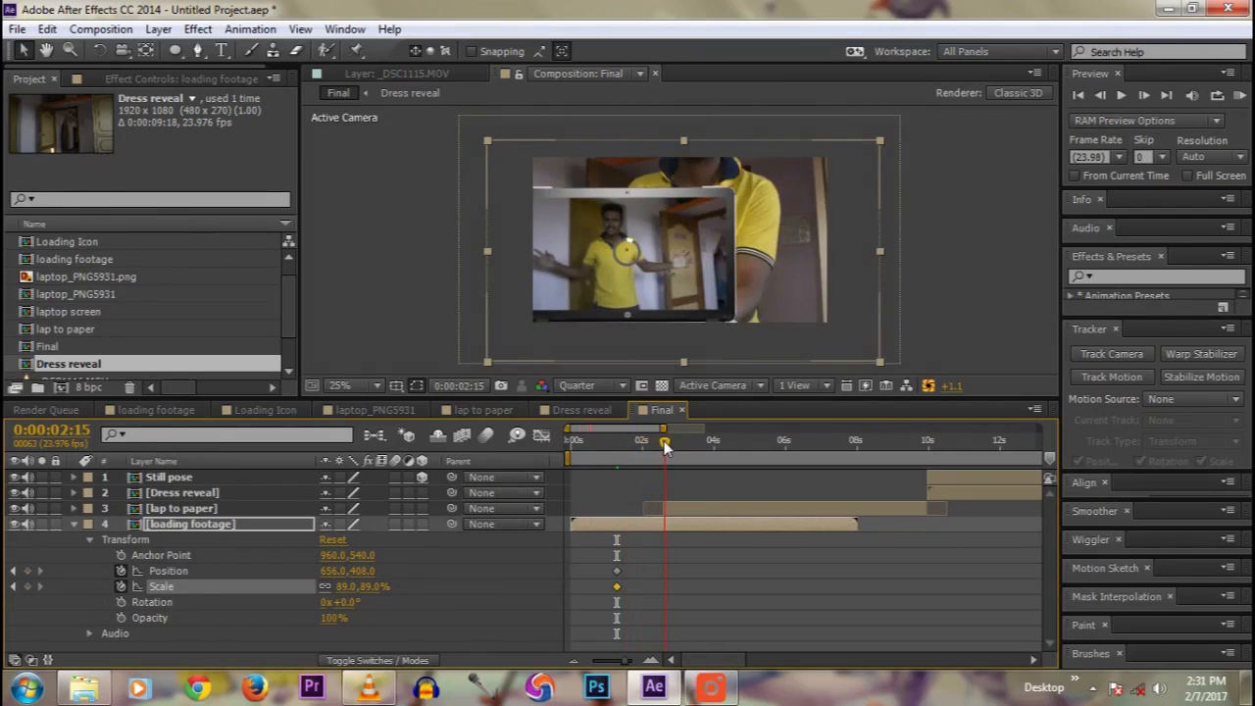
drag(664, 446, 663, 446)
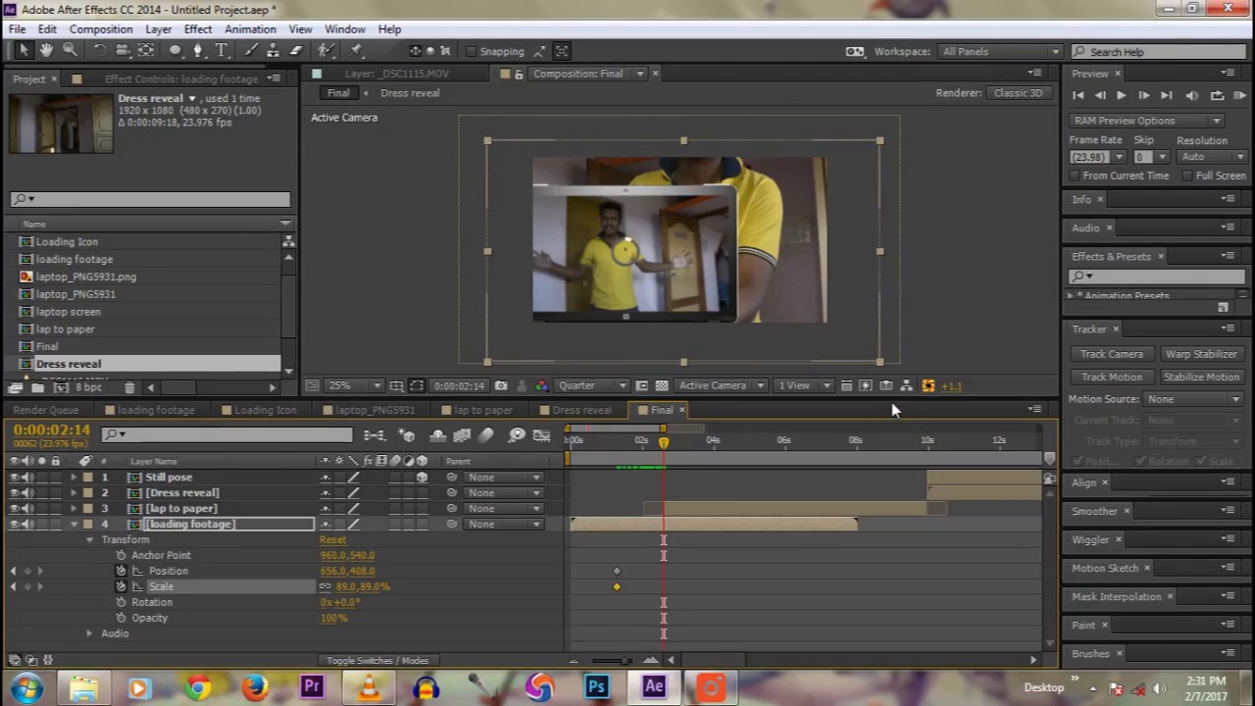
click(1100, 95)
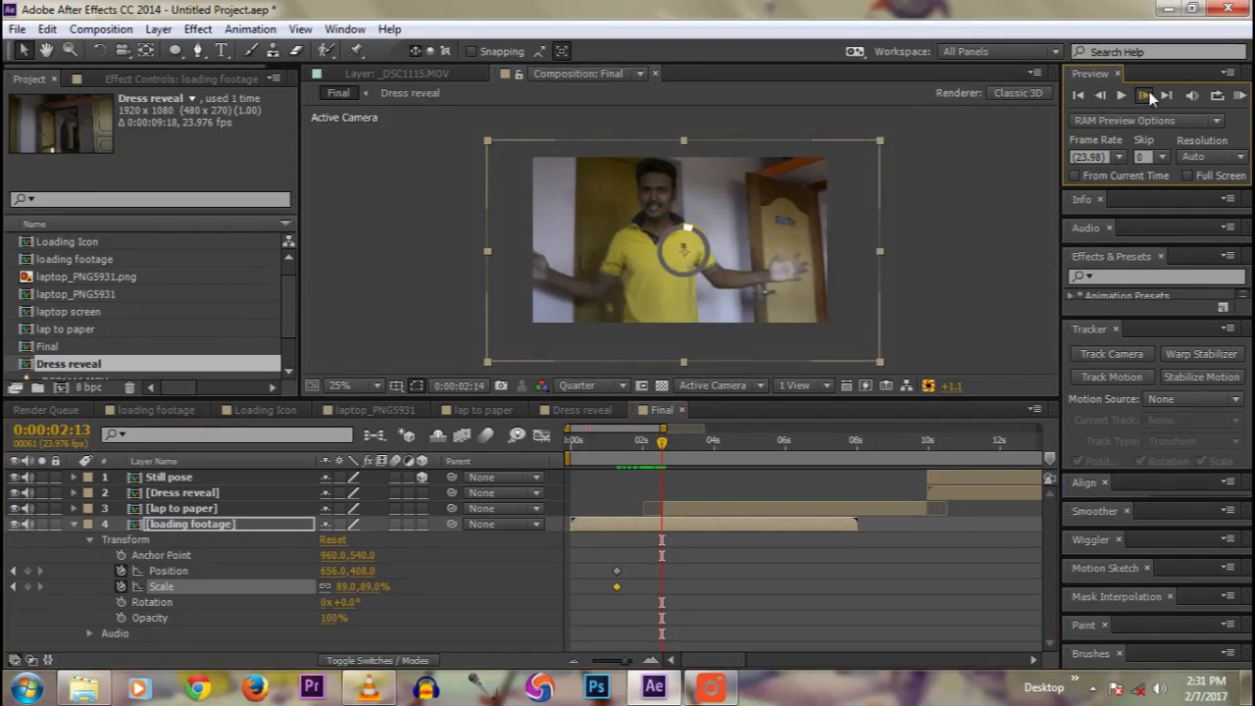
click(1145, 95)
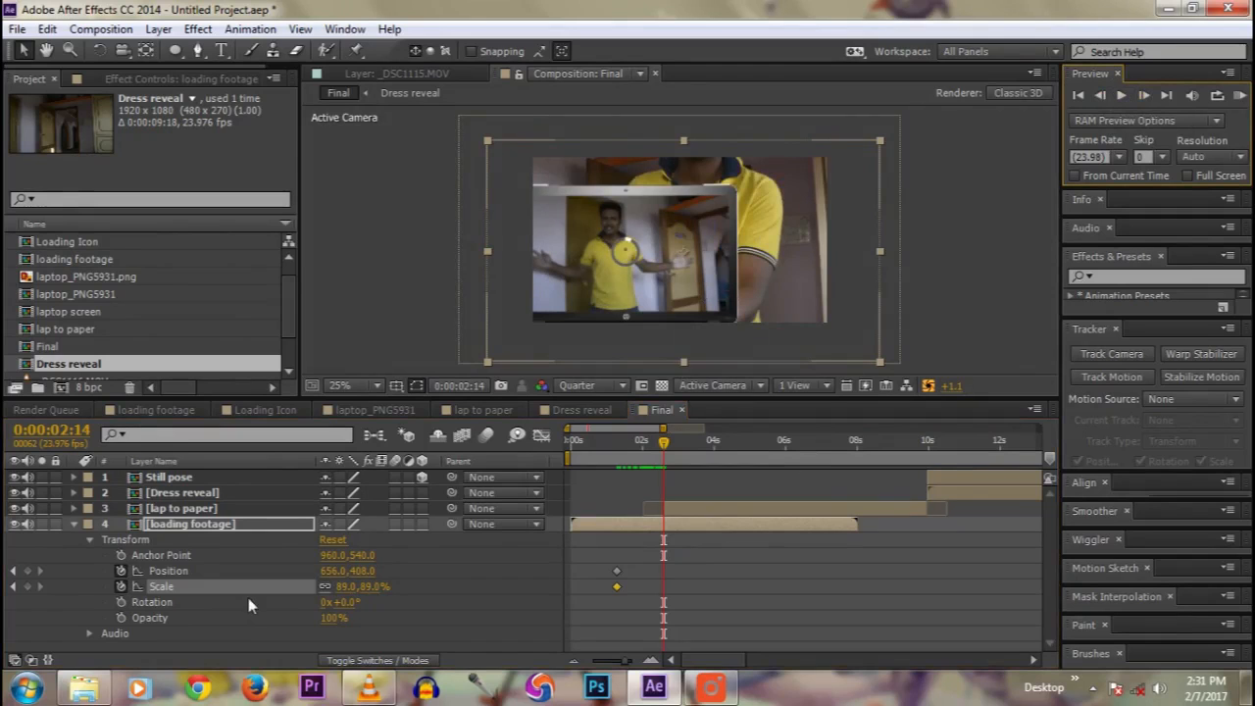
click(179, 510)
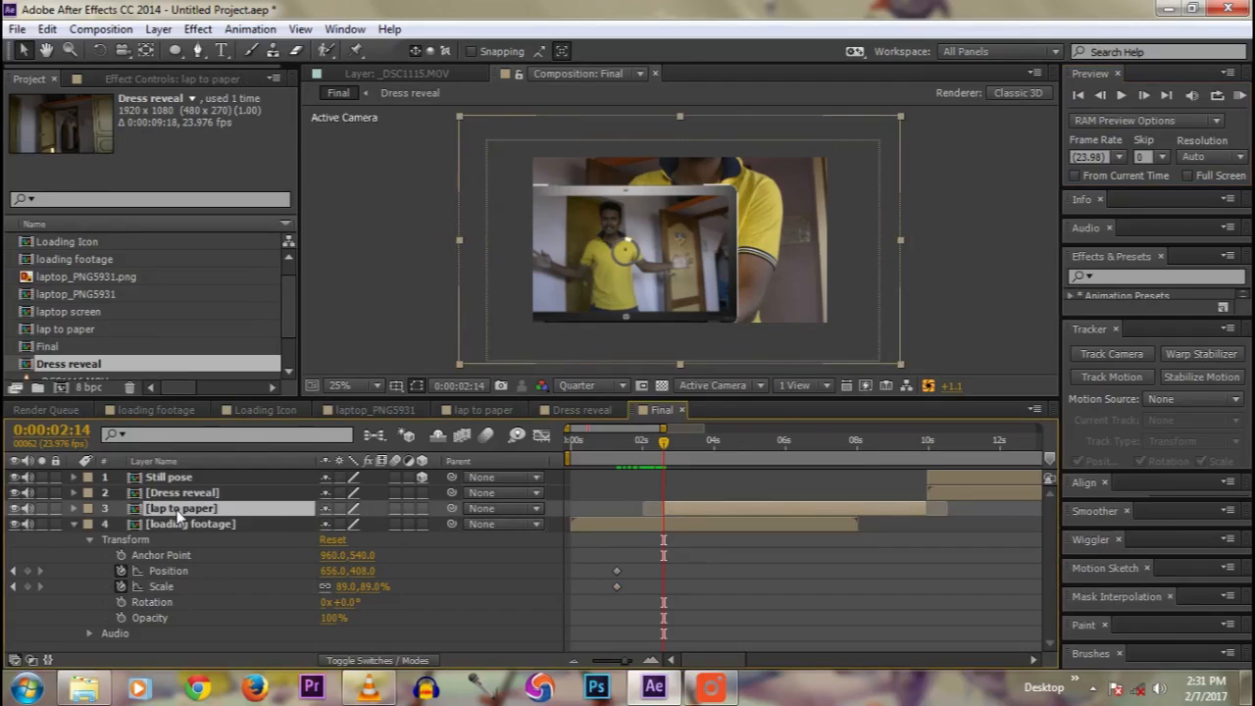
key(p)
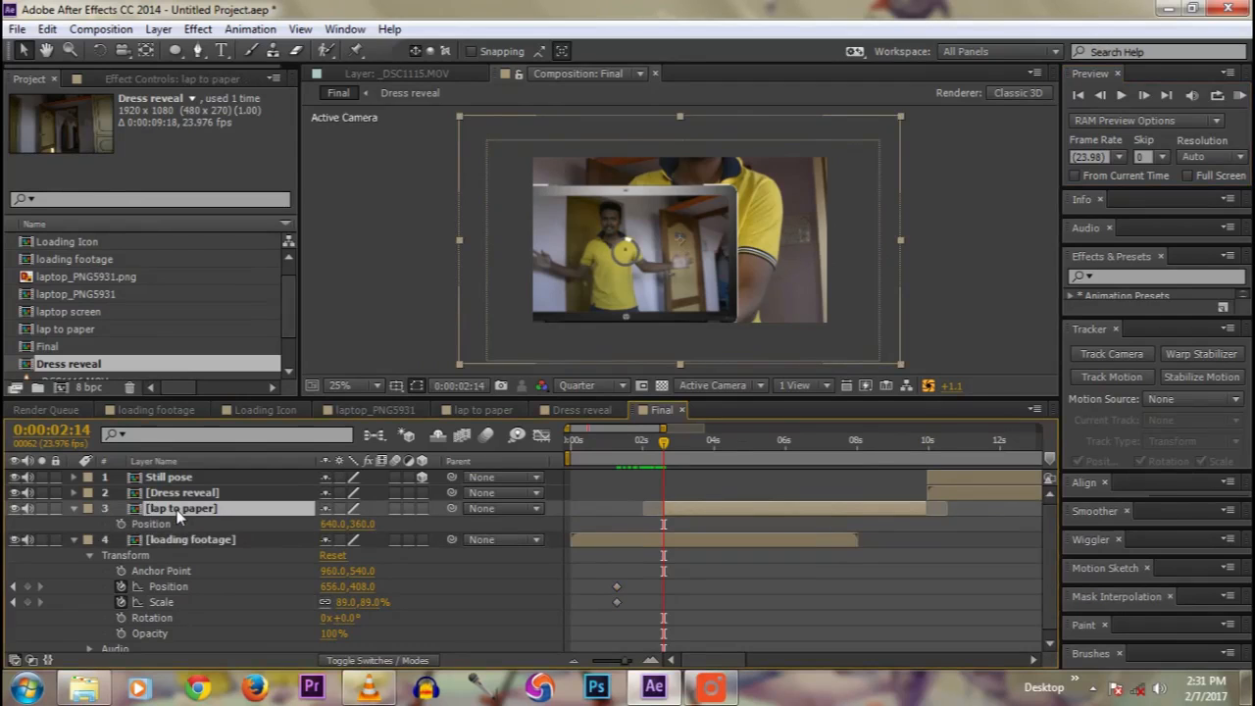
click(72, 508)
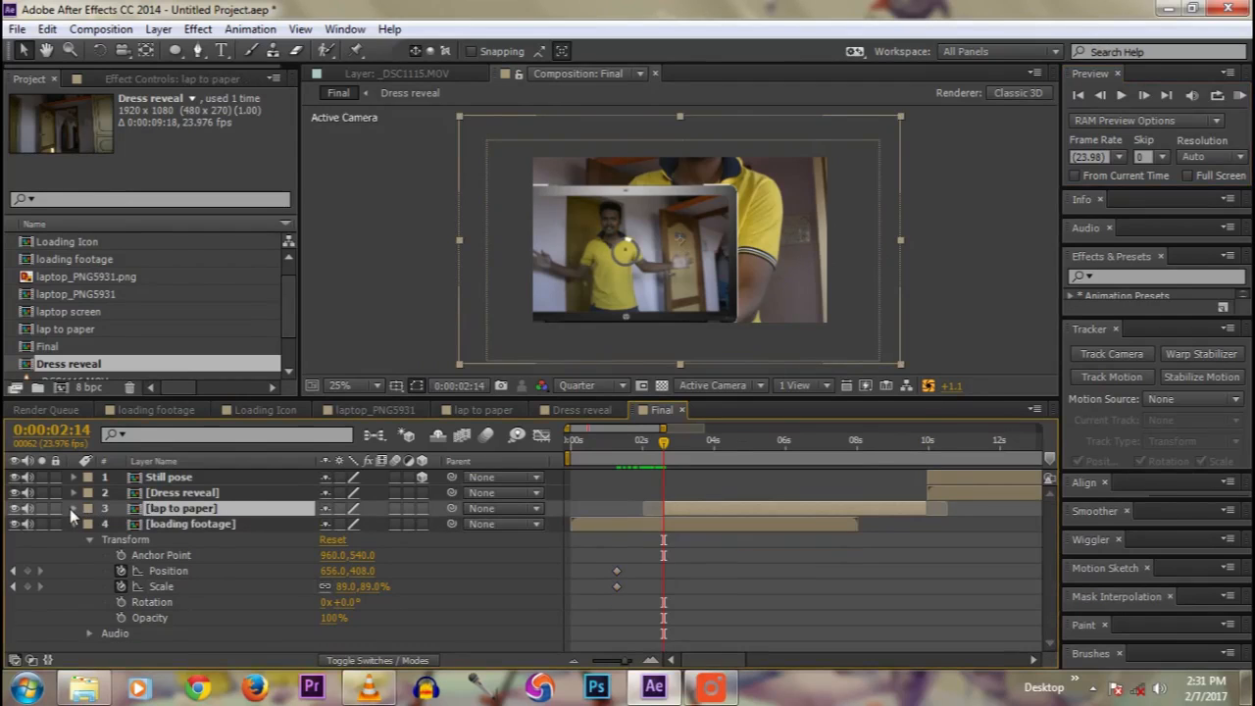
click(71, 508)
click(121, 554)
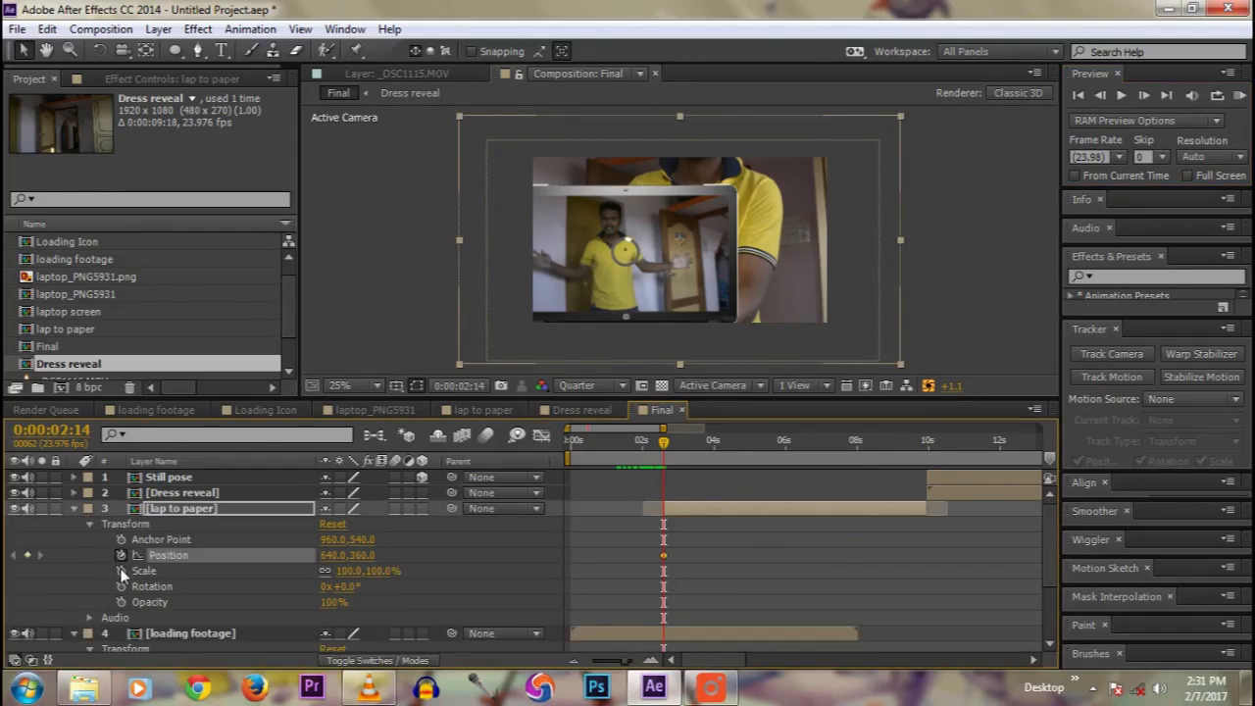
click(120, 571)
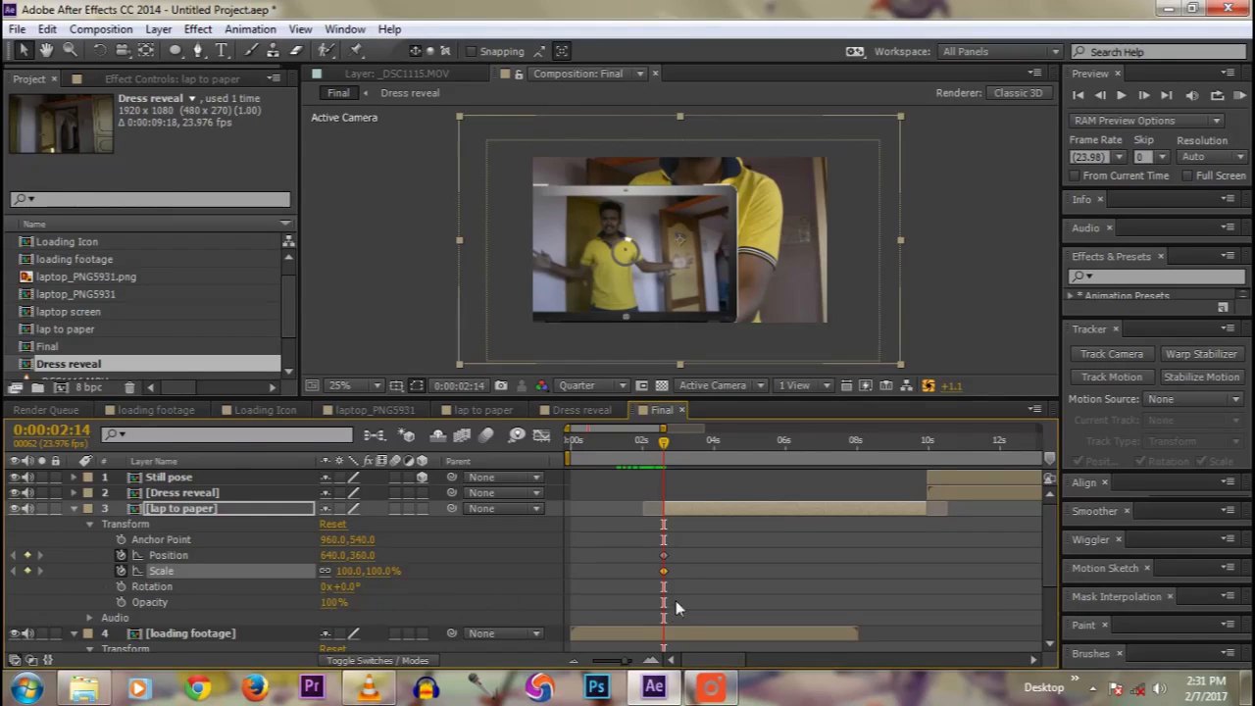
drag(679, 548, 709, 562)
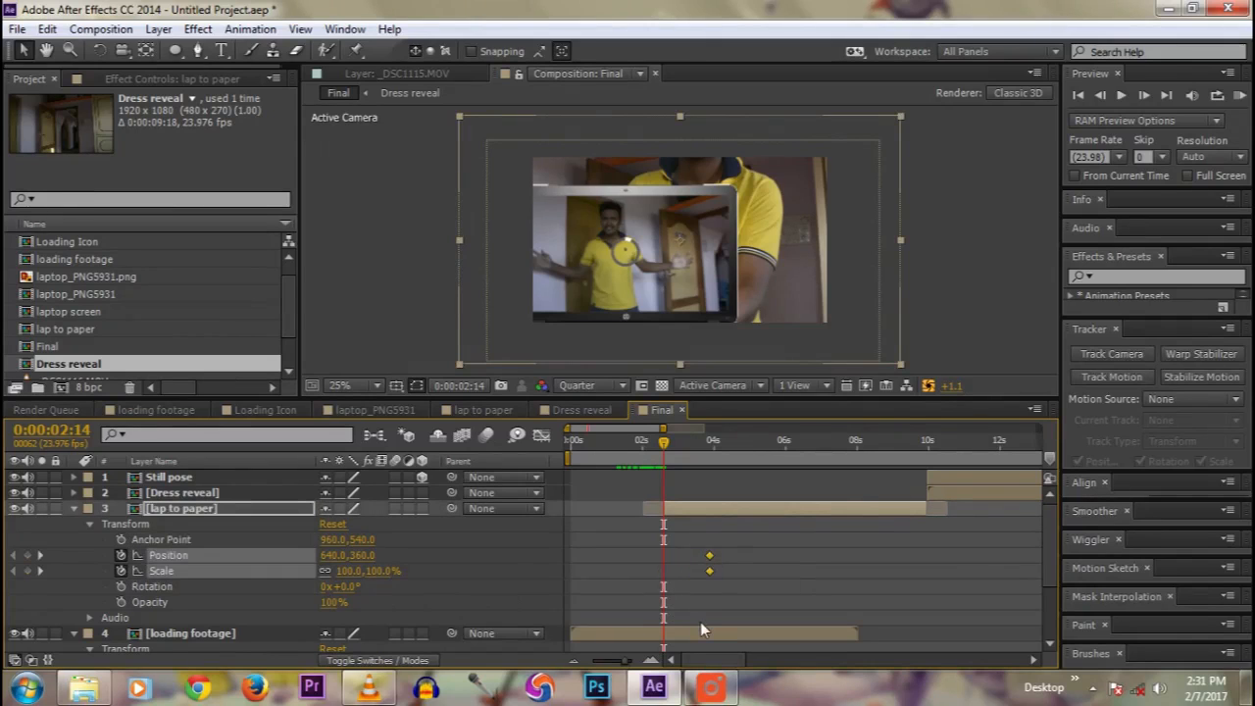
click(72, 508)
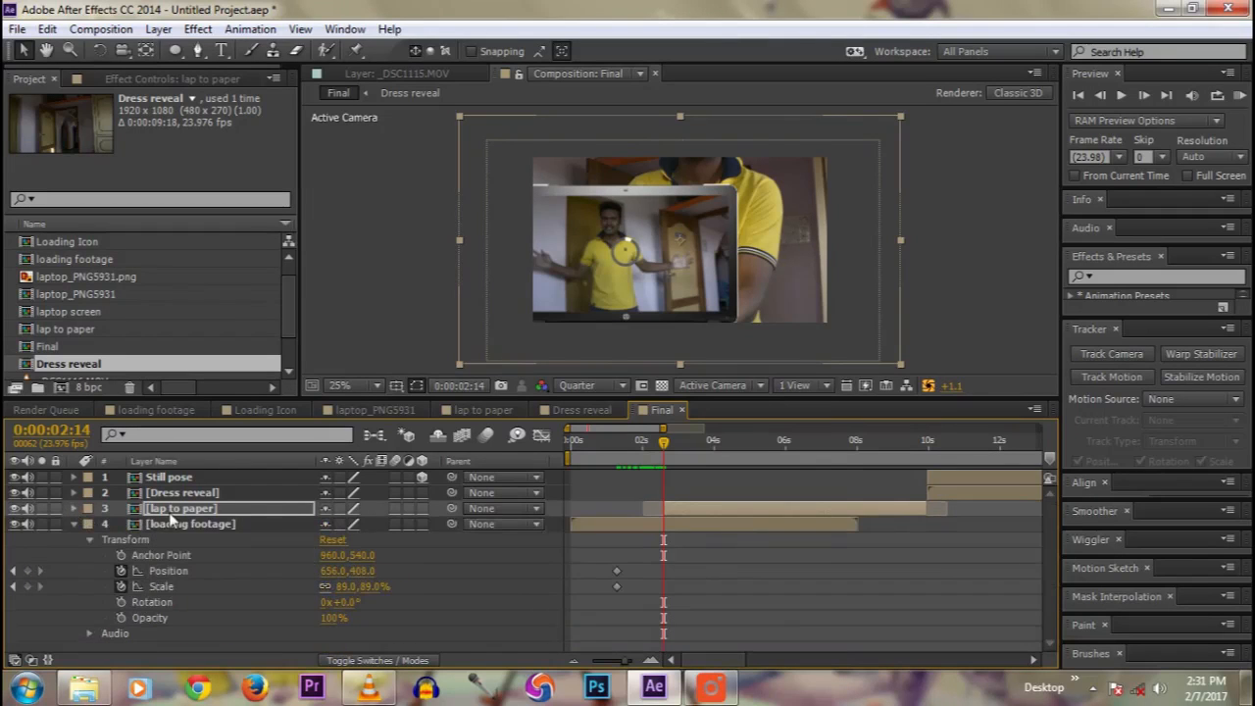
Step: Set the opacity of the lap to paper layer to 50% so the loading footage shows through for alignment
click(170, 510)
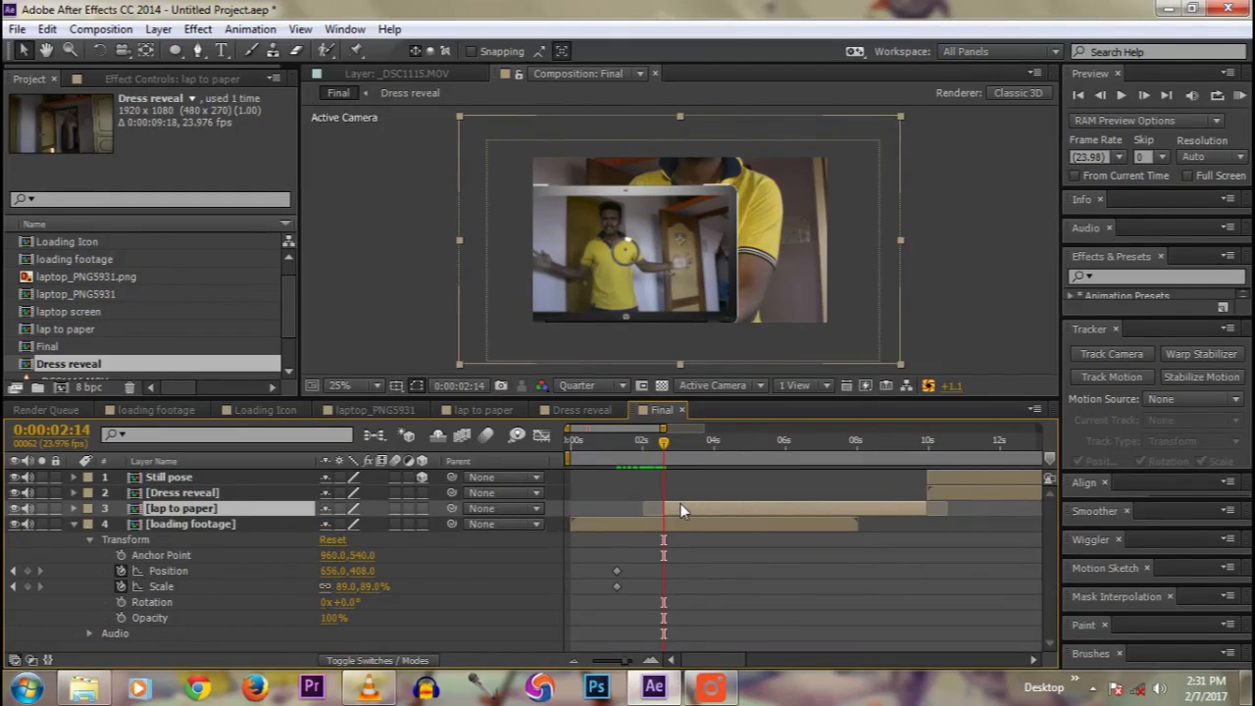
key(t)
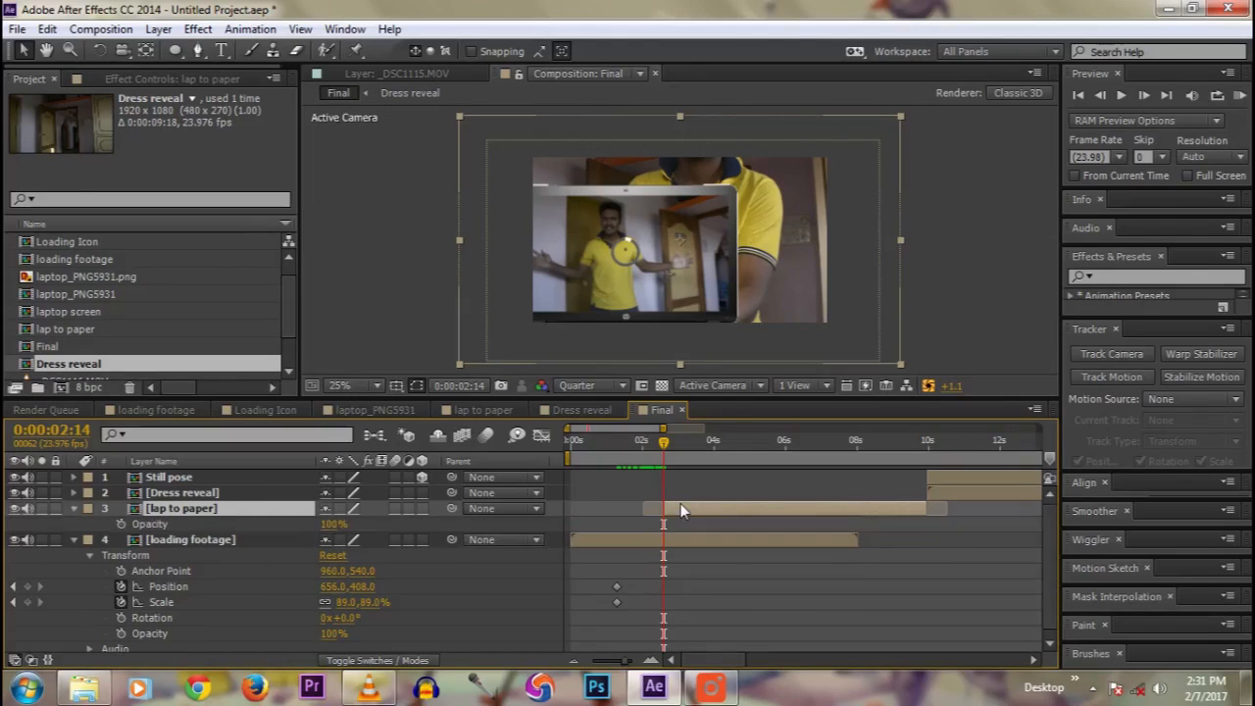
click(333, 524)
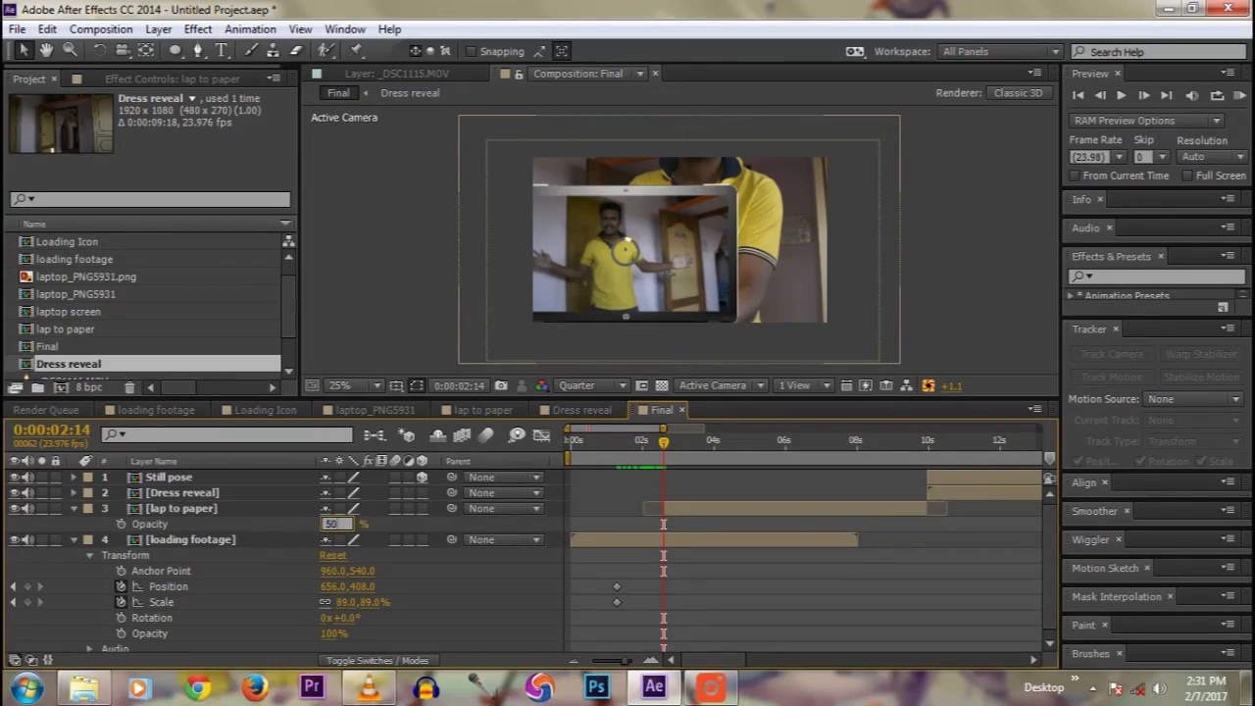
key(Return)
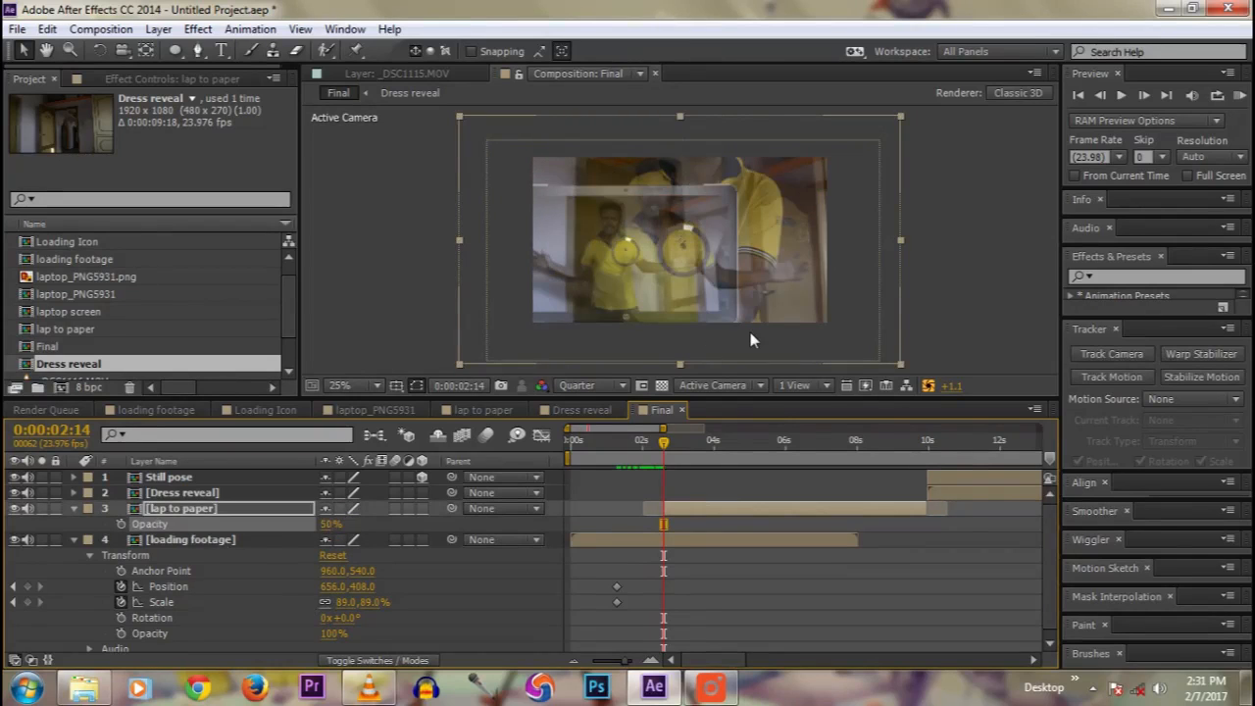
Step: At 0:00:02:14, scale lap to paper to 175% and reposition it so its laptop screen image lines up with the loading footage
click(217, 506)
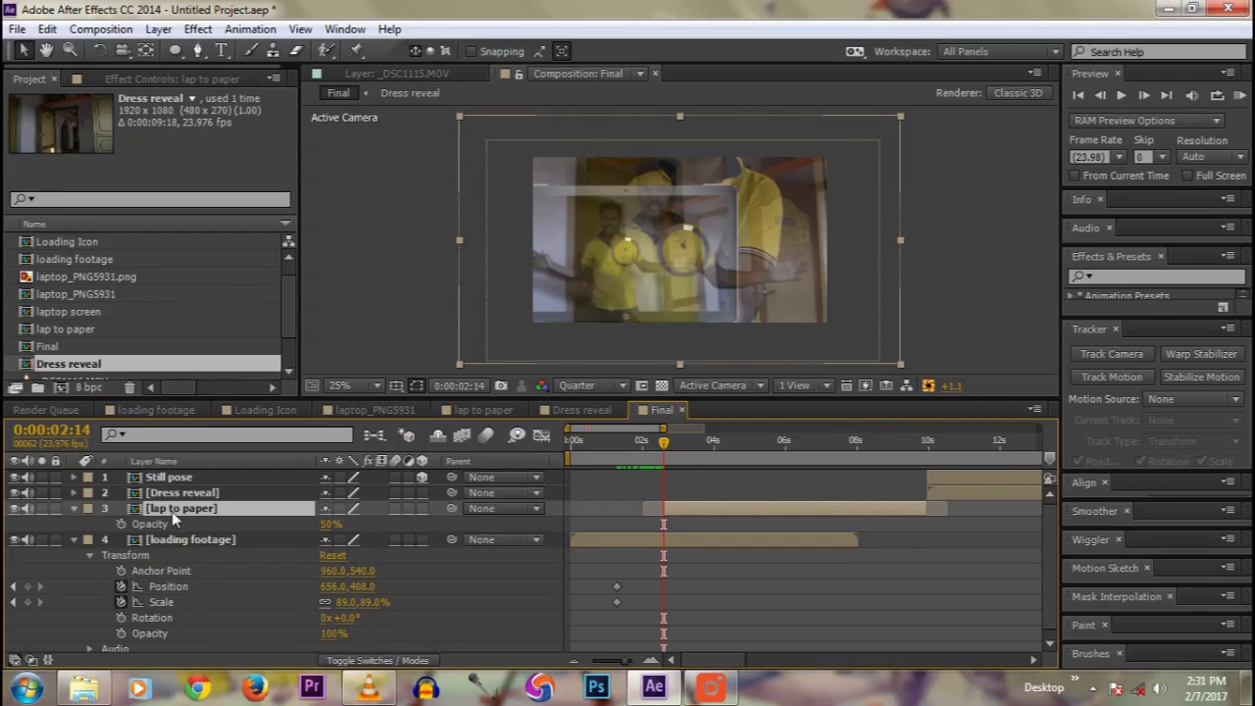
key(s)
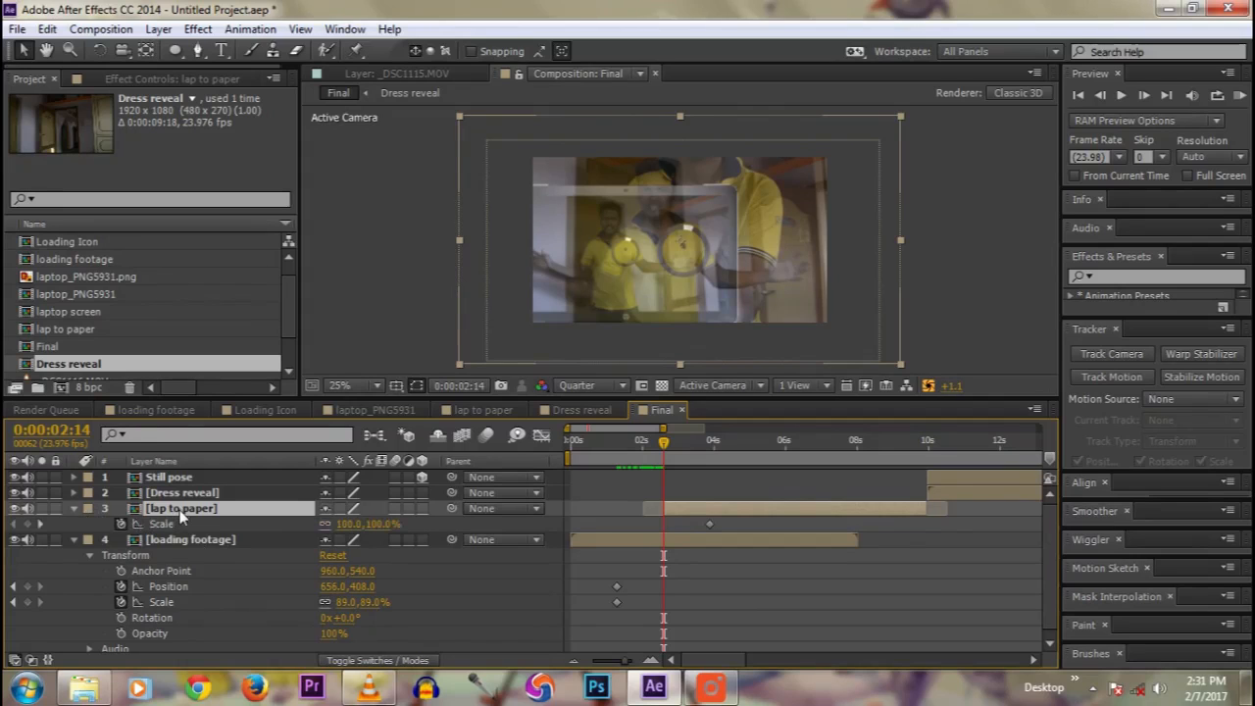
drag(345, 524, 406, 522)
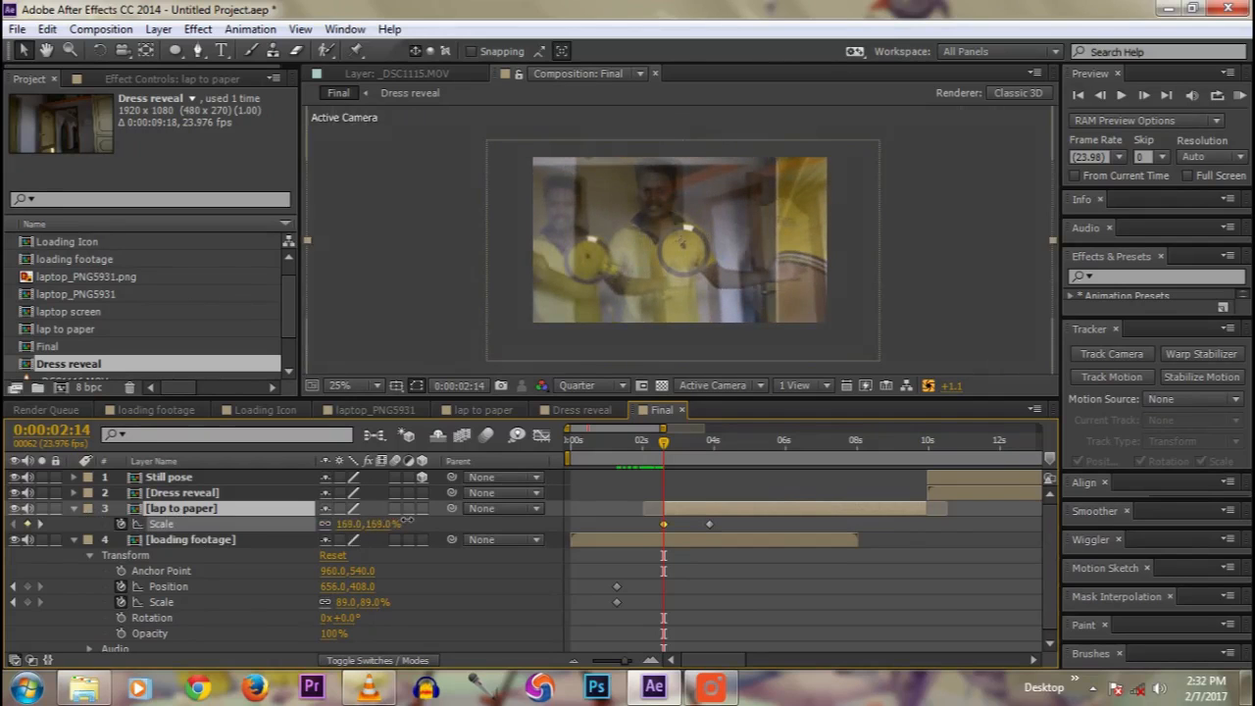
drag(422, 332, 519, 322)
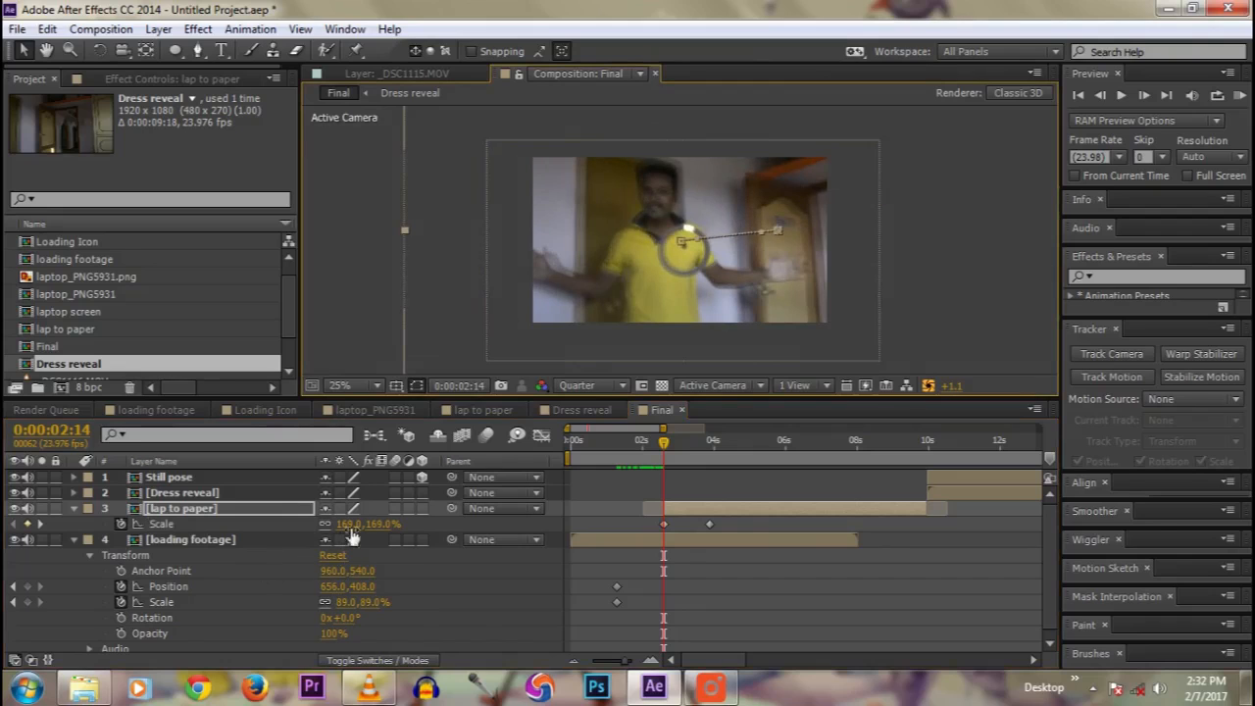
drag(348, 524, 355, 525)
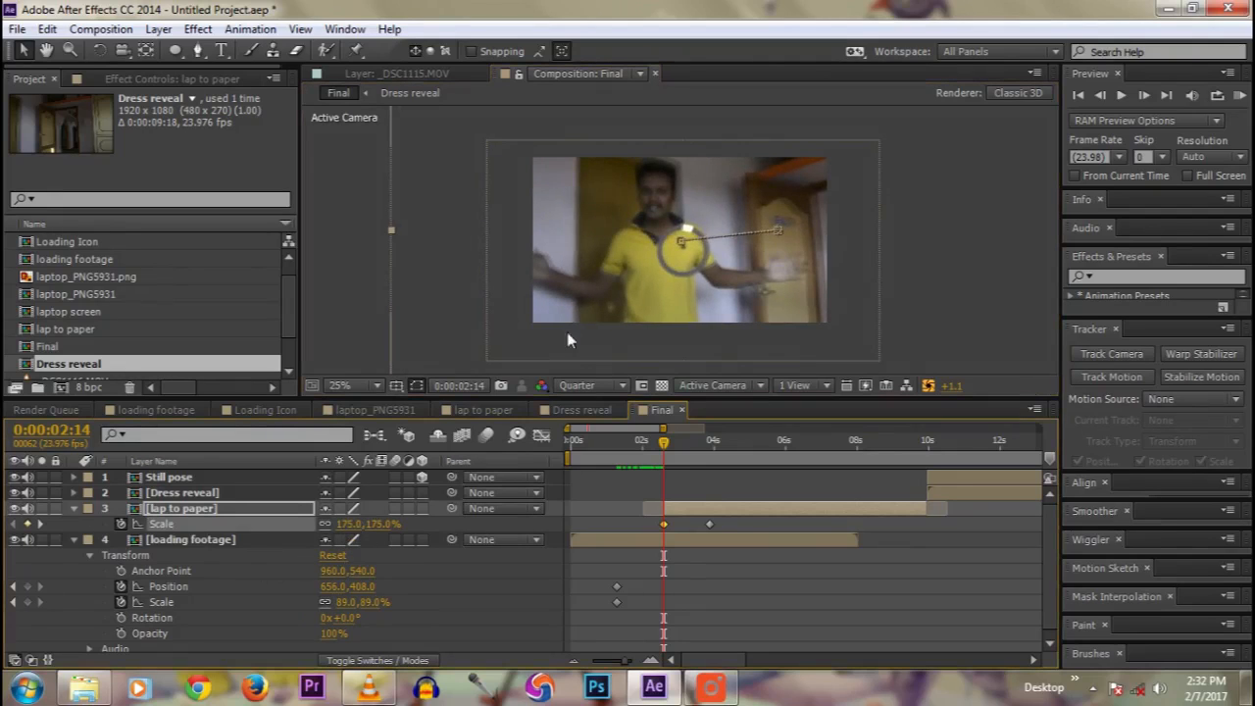
drag(580, 324, 578, 322)
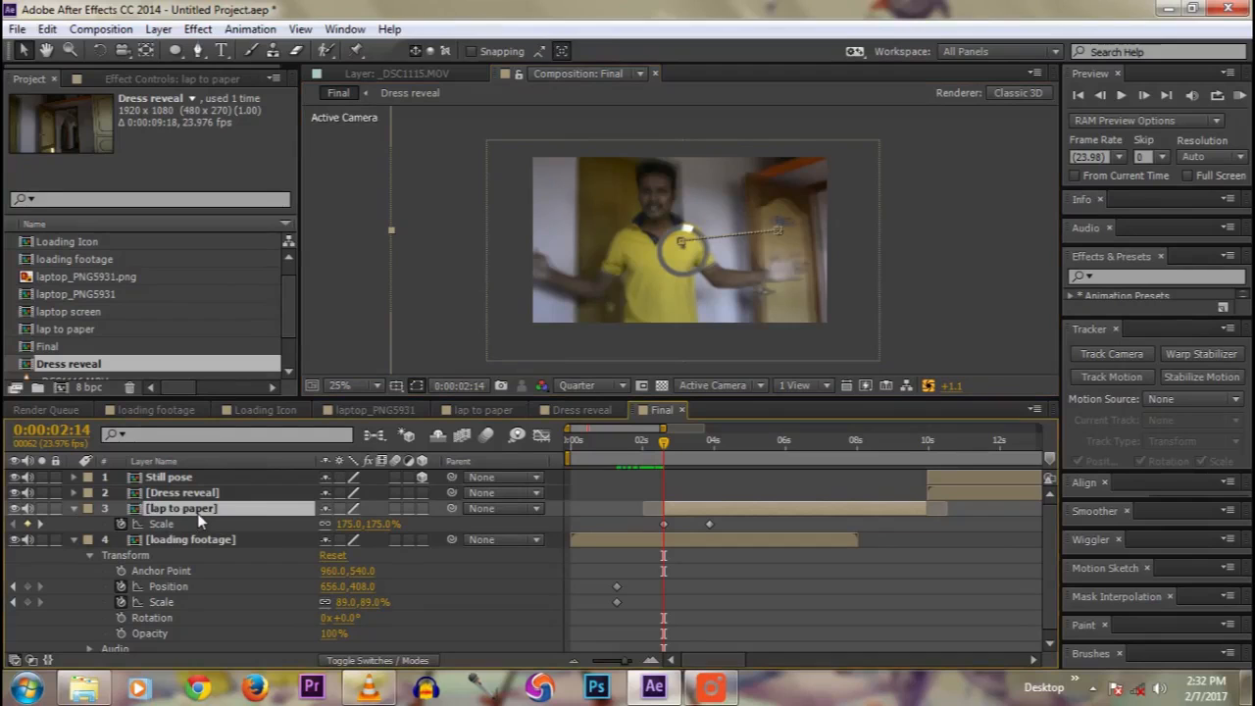
Step: Set the opacity of lap to paper back to 100% and collapse the loading footage properties
key(t)
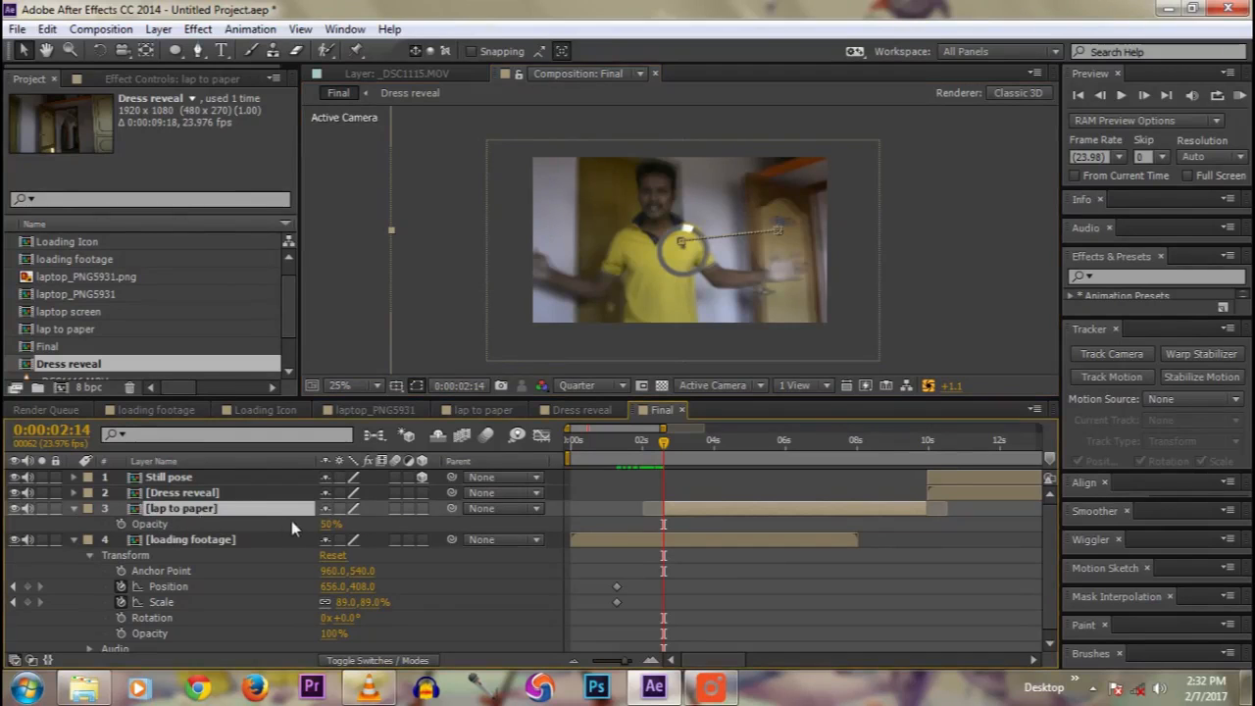
drag(330, 525, 638, 523)
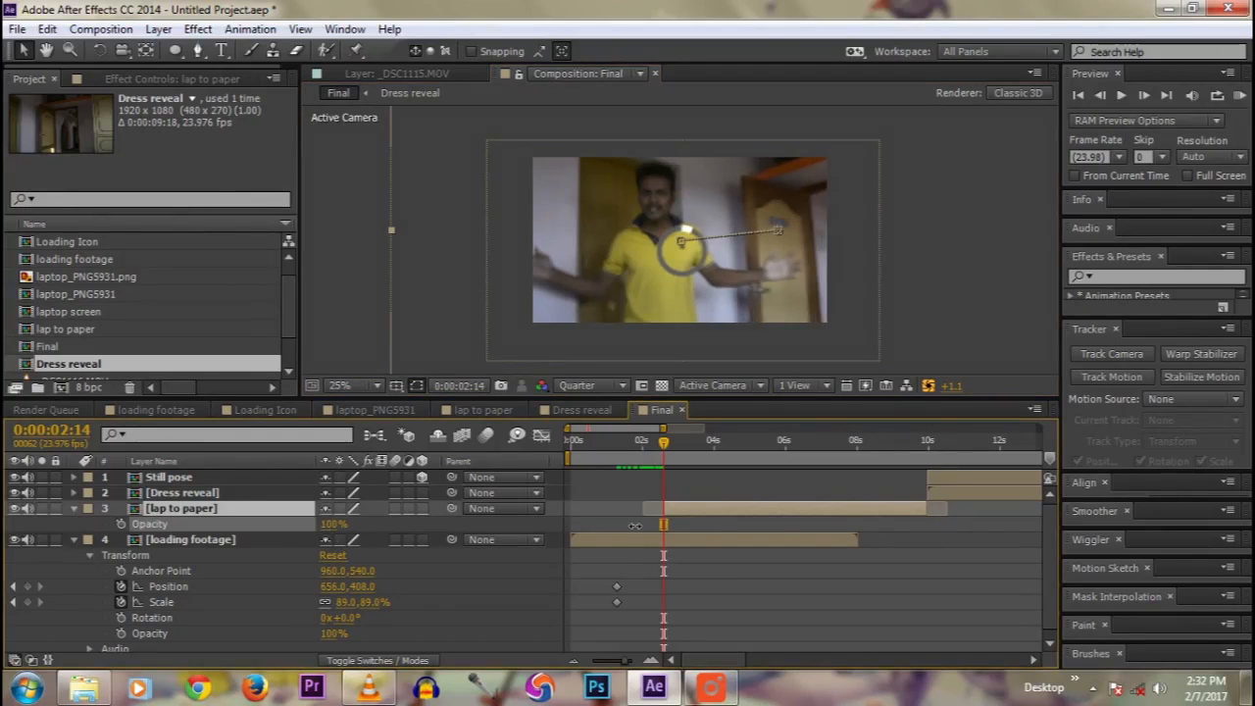
click(255, 587)
click(73, 539)
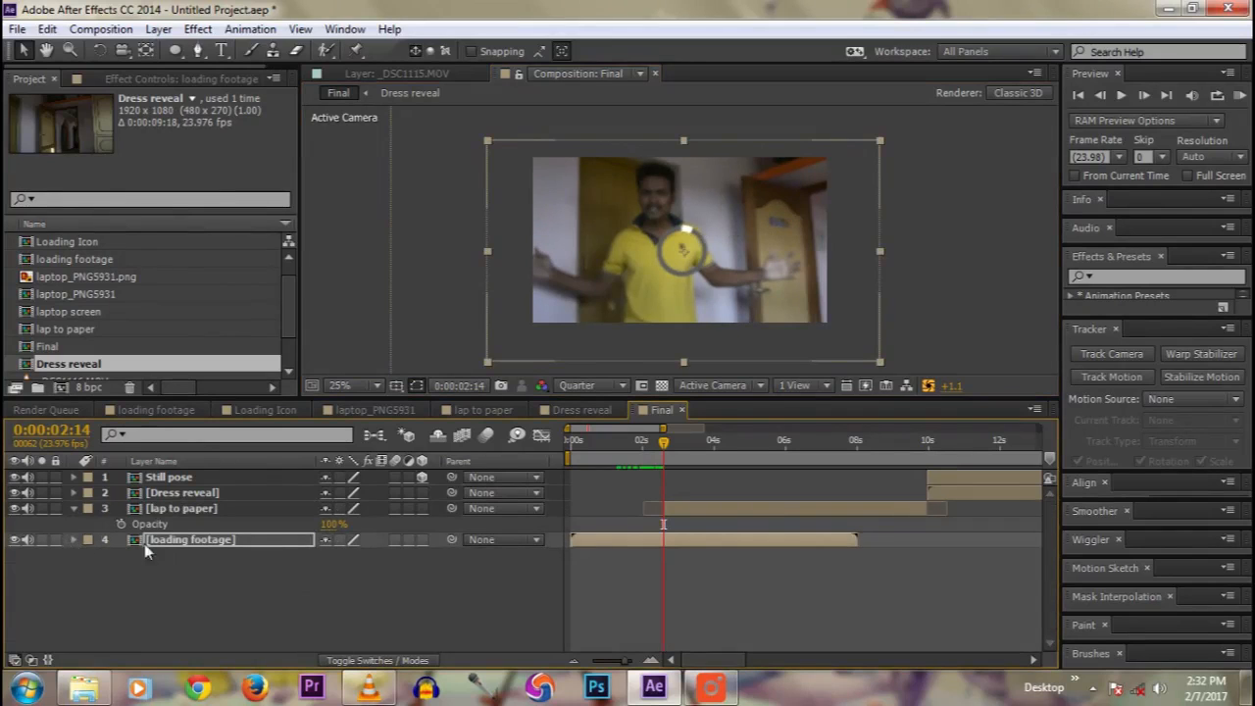
Step: Preview the Final composition from 0:00:00:00 to check the transitions between the shots
drag(666, 442, 571, 442)
click(445, 616)
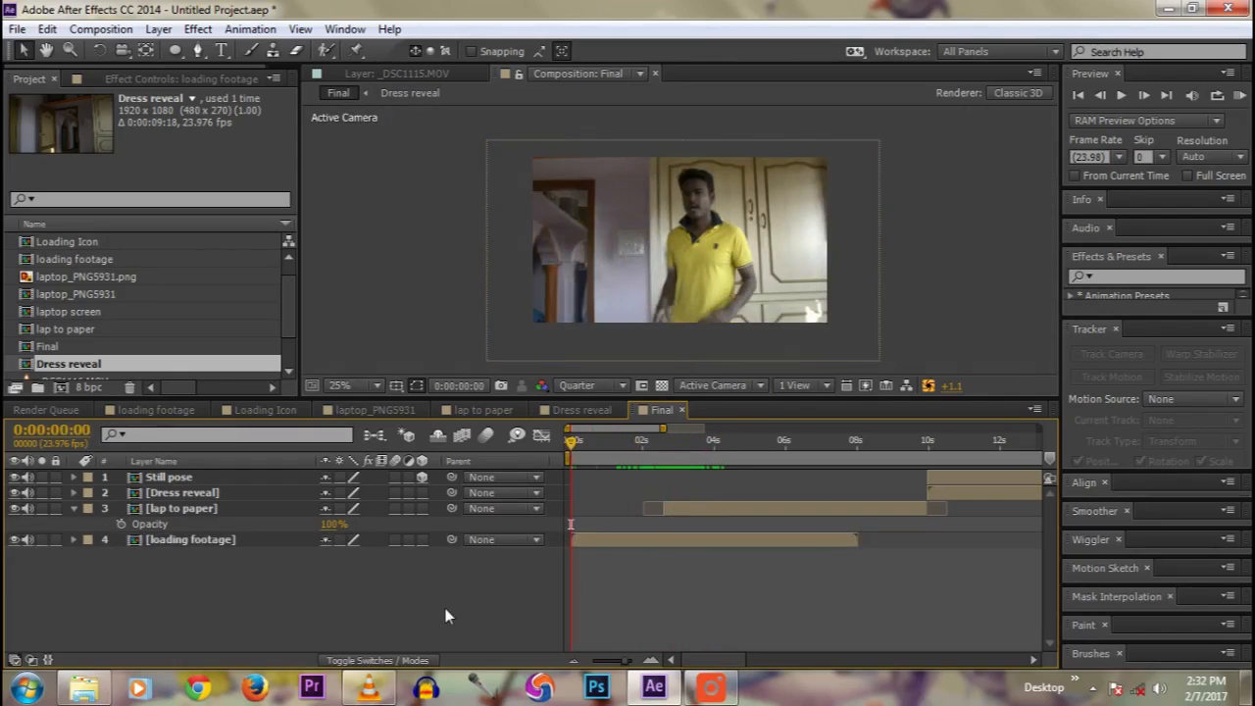
key(space)
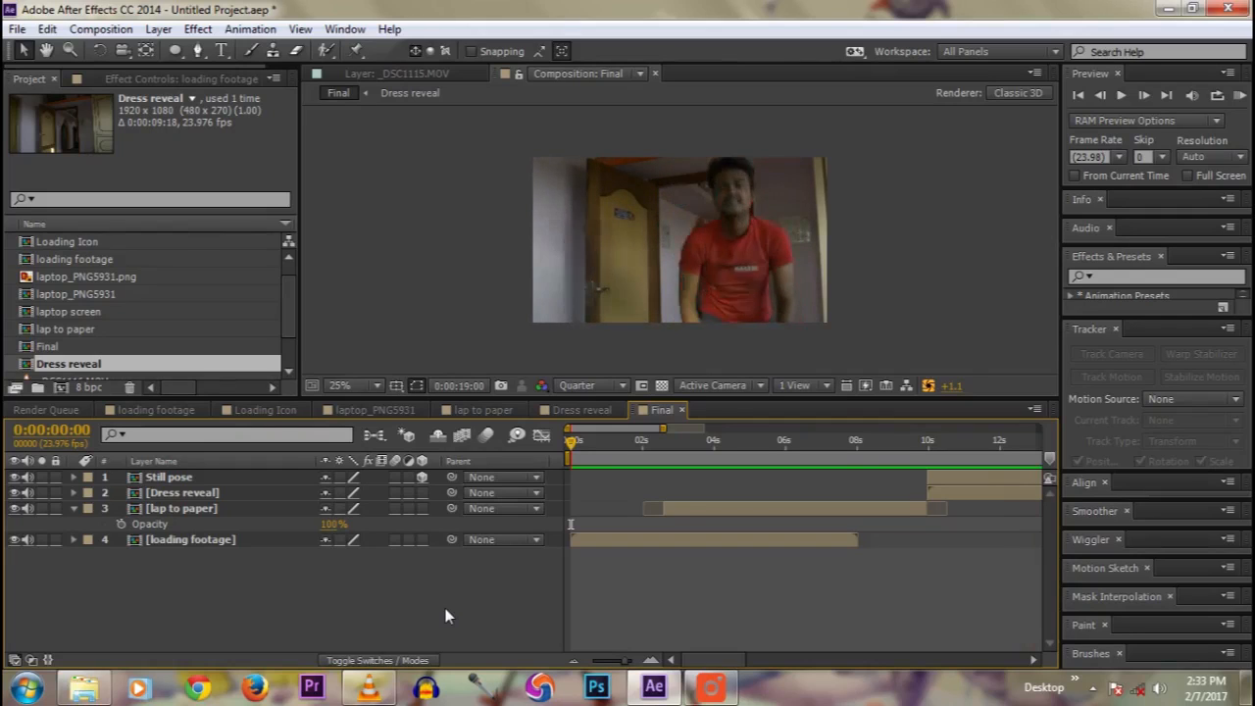
key(space)
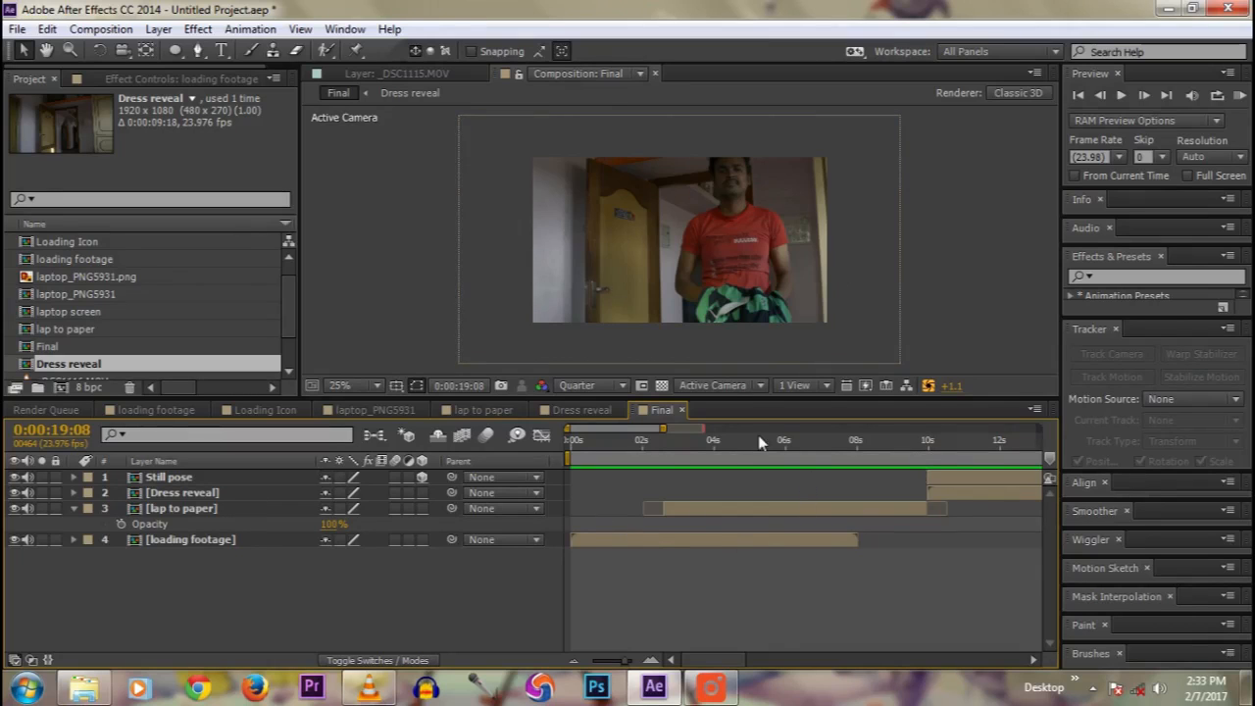
Step: Add a null object to Final and parent Still pose, Dress reveal, lap to paper and loading footage to it
click(740, 441)
drag(740, 441, 764, 441)
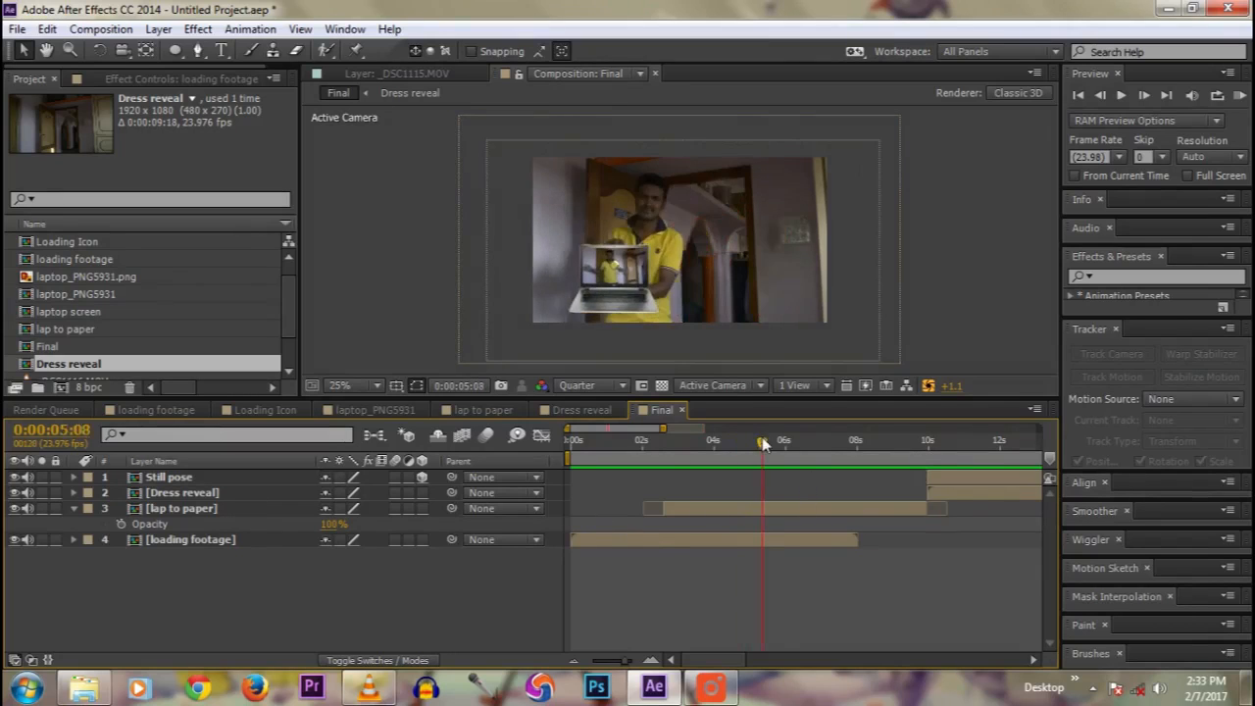
click(73, 509)
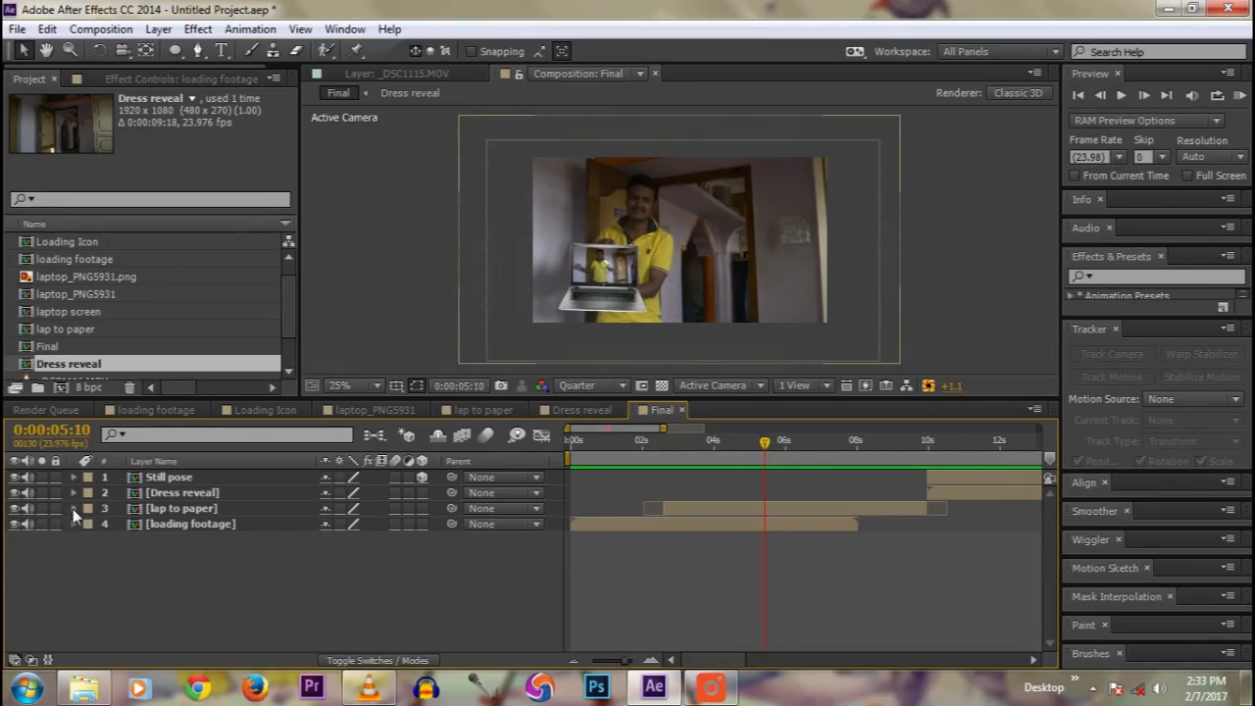
right_click(213, 572)
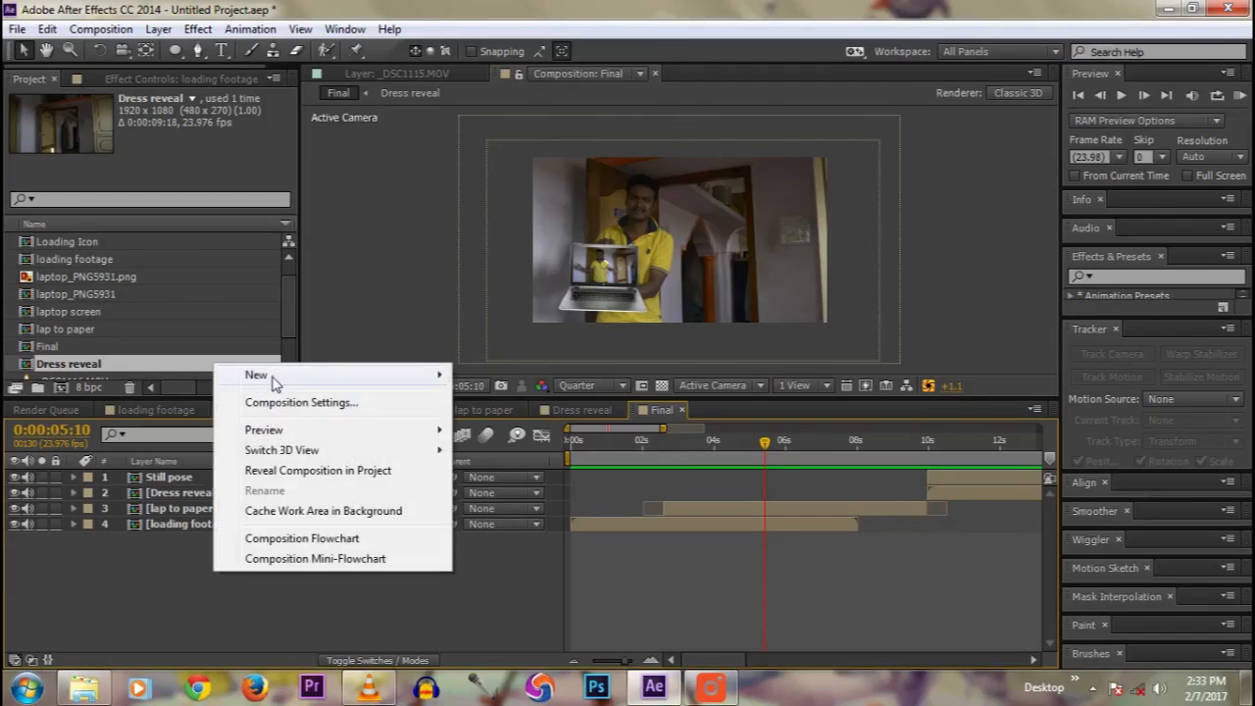
mouse_move(431, 377)
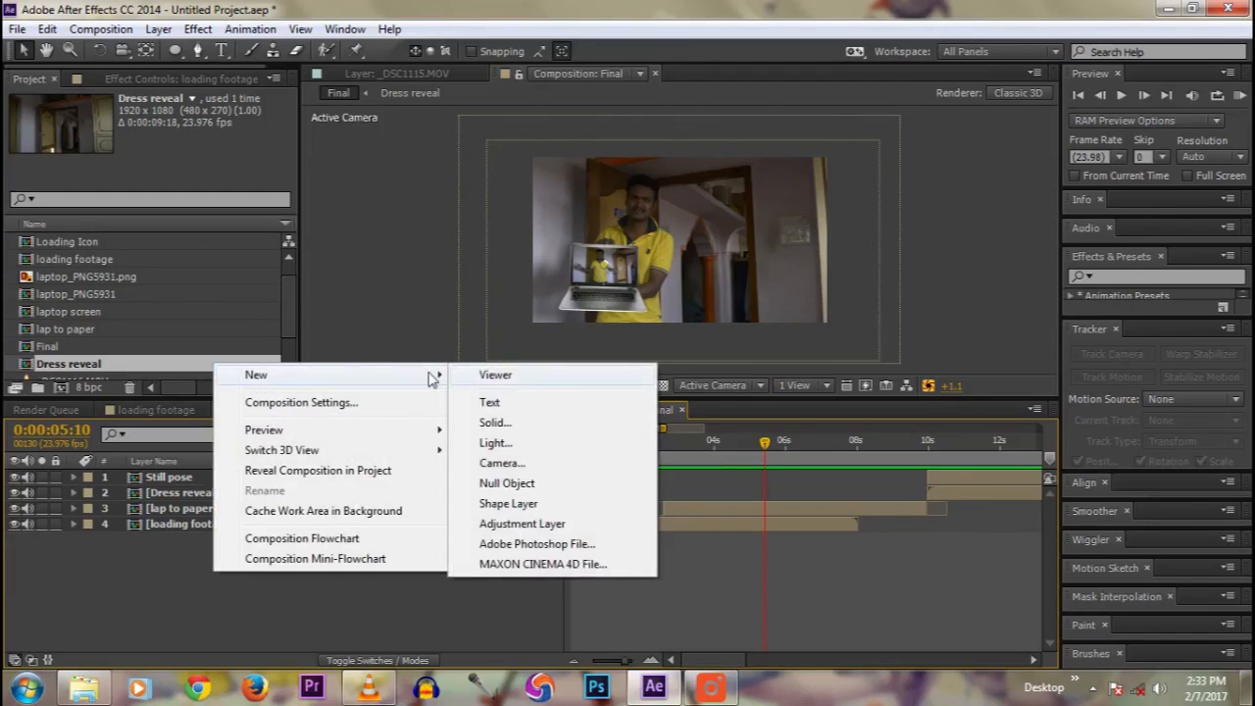
click(505, 482)
drag(223, 575, 162, 486)
drag(451, 493, 184, 478)
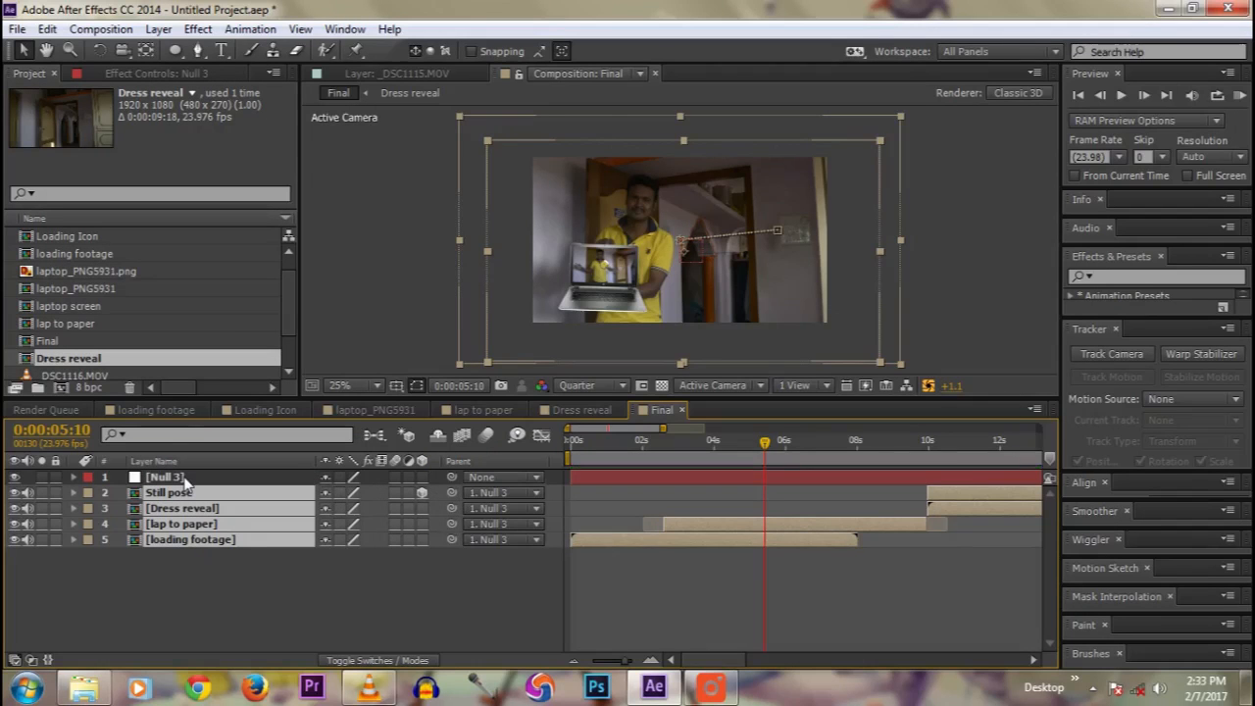
Step: Start keyframing the null's position at 0:00:00:00 and lower it to 640, 400 just before the two-second mark
click(186, 478)
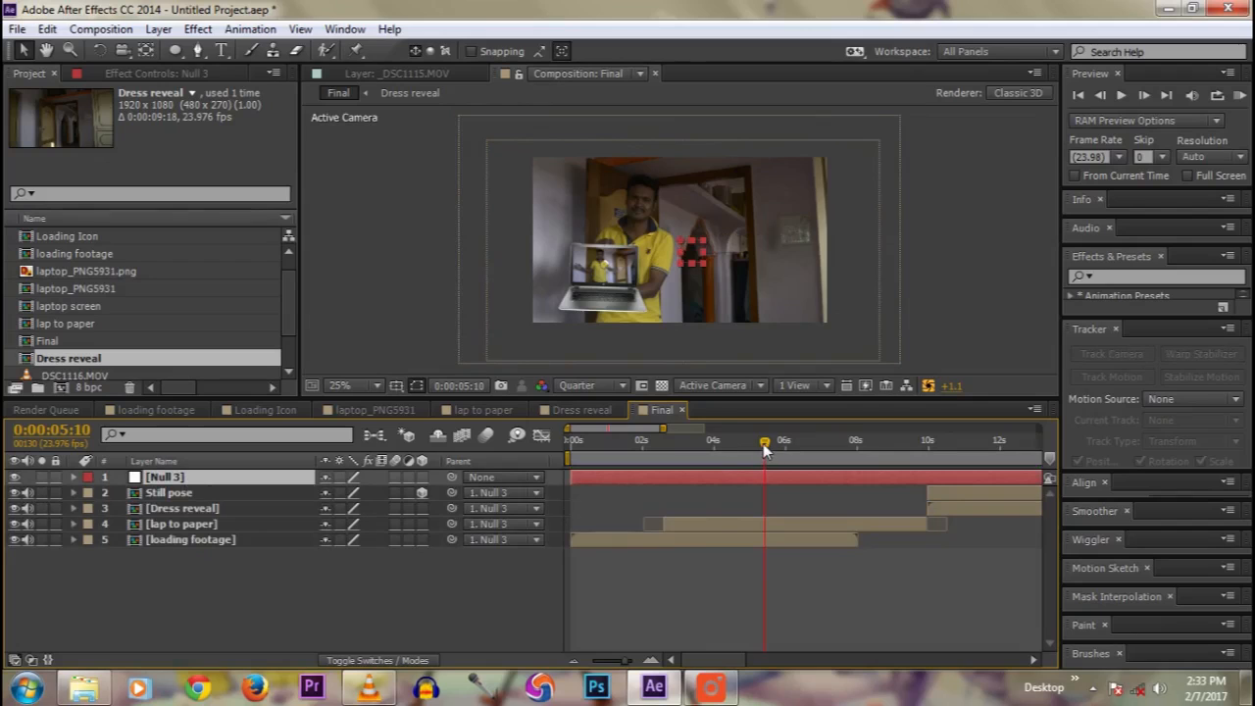
drag(764, 447, 546, 457)
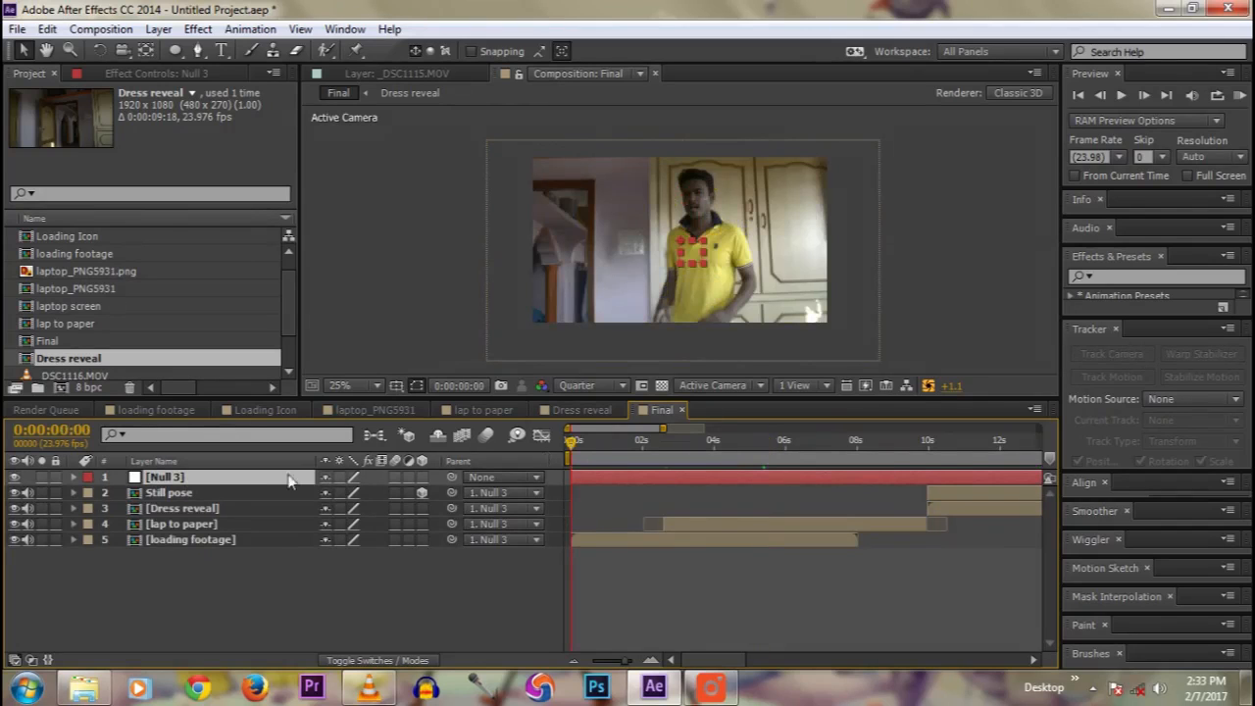
key(p)
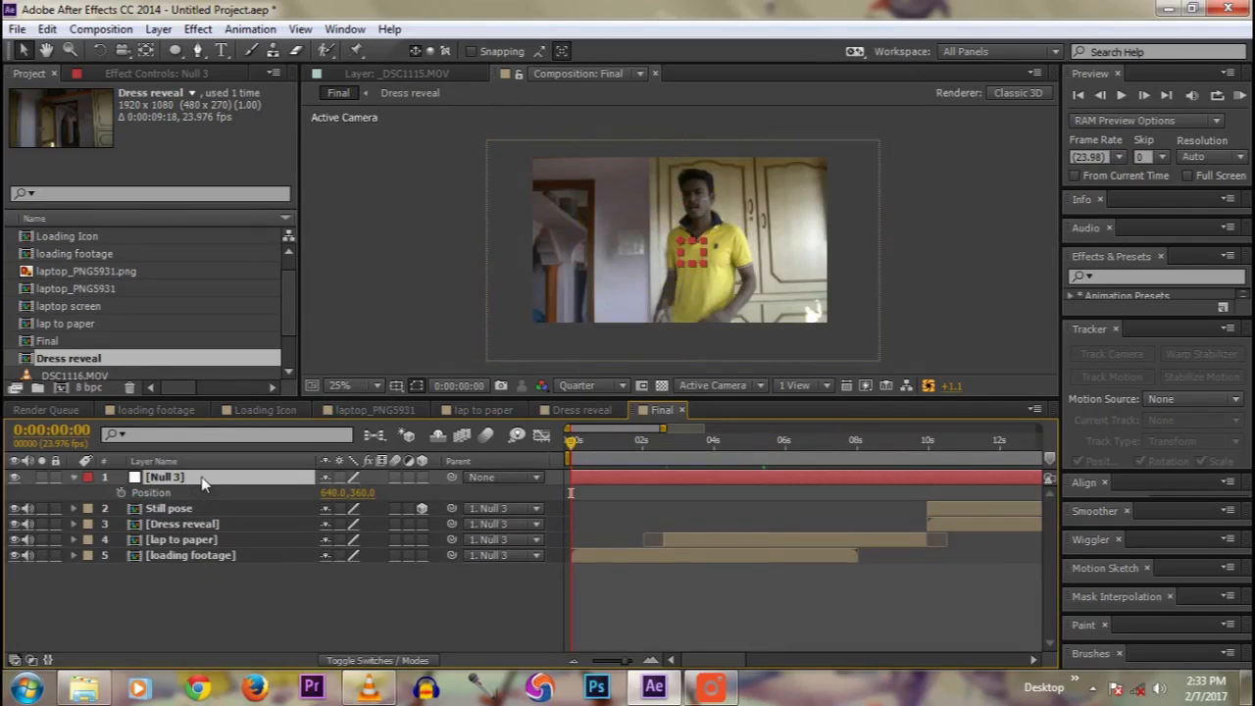
click(120, 493)
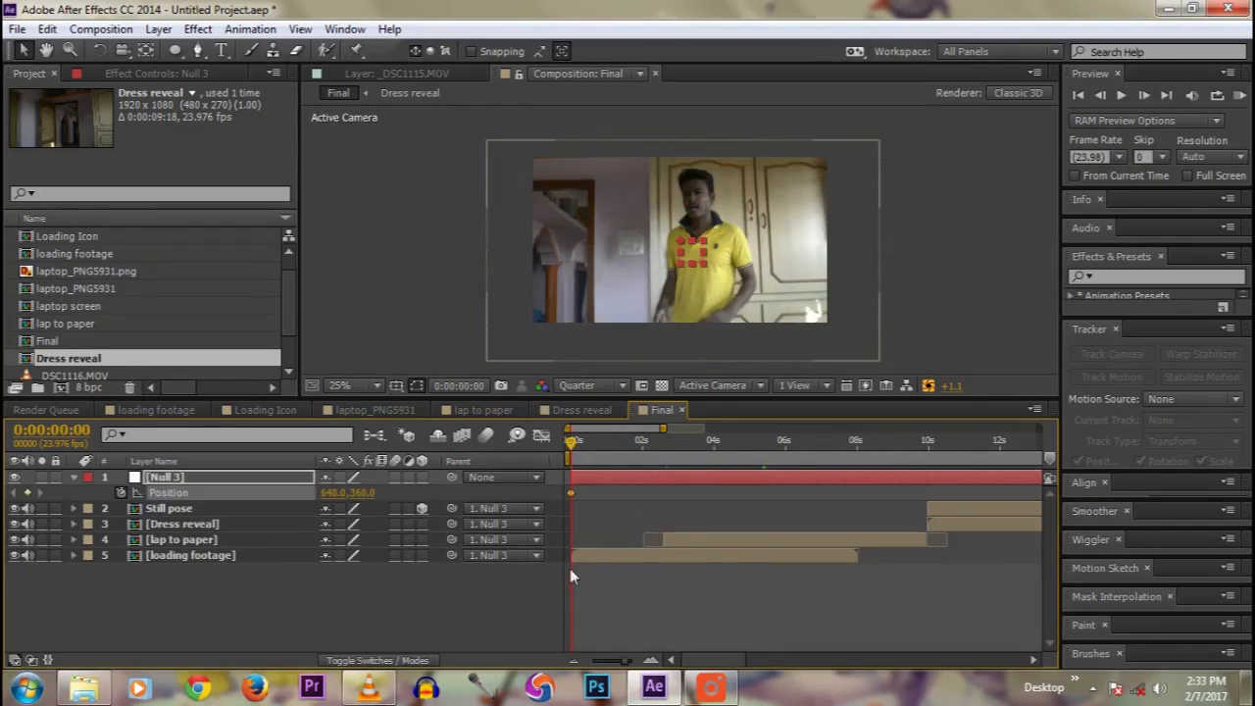
drag(573, 441, 638, 444)
drag(697, 253, 697, 268)
Step: Key the null further right at 0:00:04:05, and move it to 824, 400 at 0:00:06:13
drag(637, 446, 722, 441)
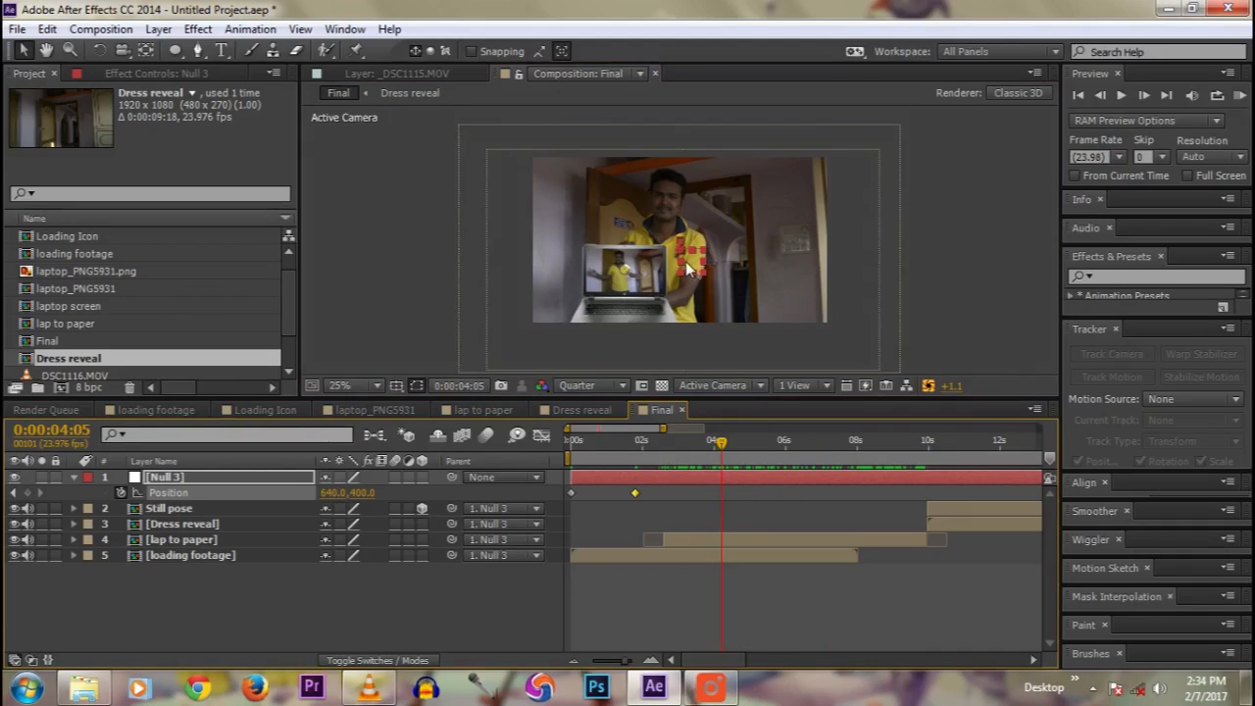
drag(692, 265, 722, 267)
drag(726, 446, 805, 443)
drag(703, 270, 720, 271)
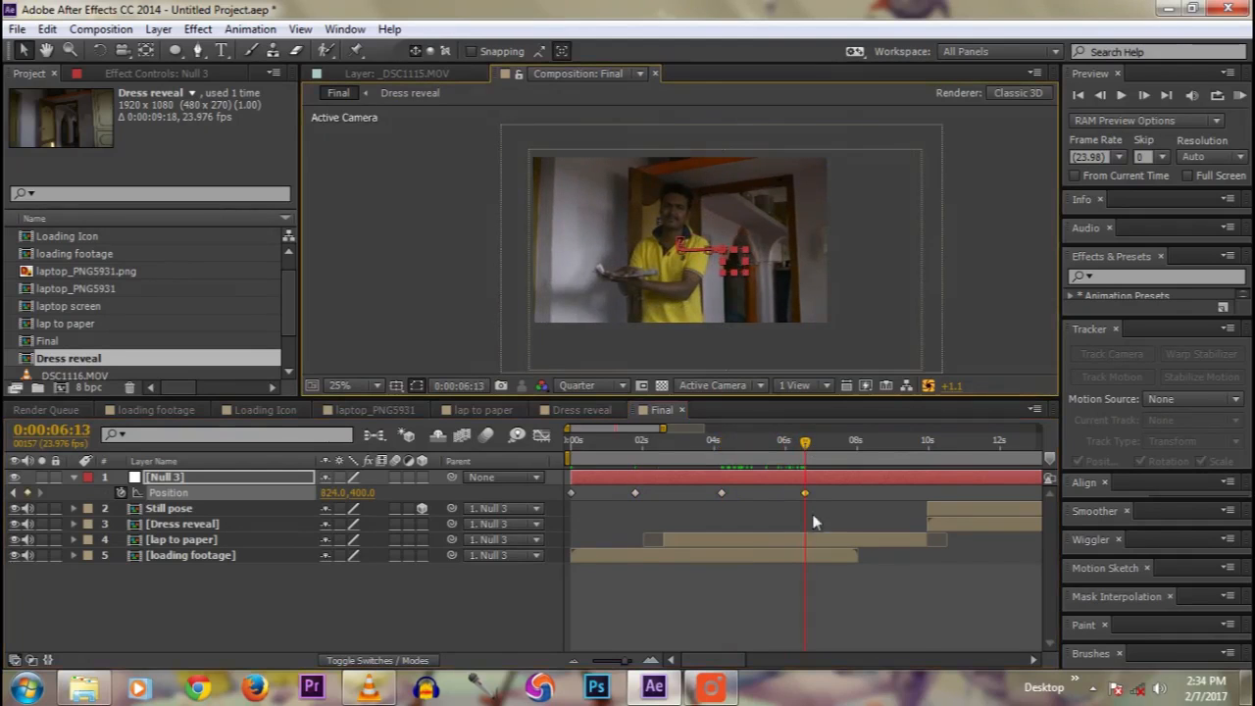
Step: Key the null at 704, 400 at 0:00:09:23, delay that keyframe to about 0:00:11:15, and shift the preceding one to about seven seconds
drag(804, 442, 932, 447)
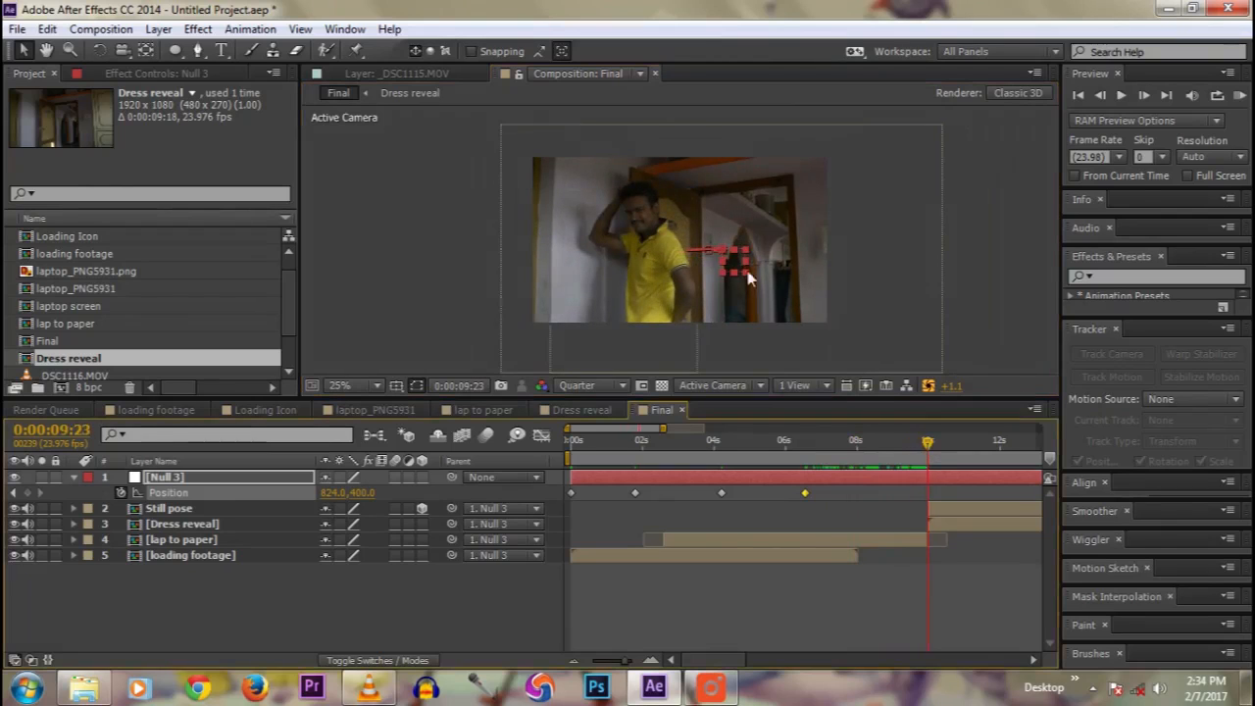
drag(735, 262, 706, 263)
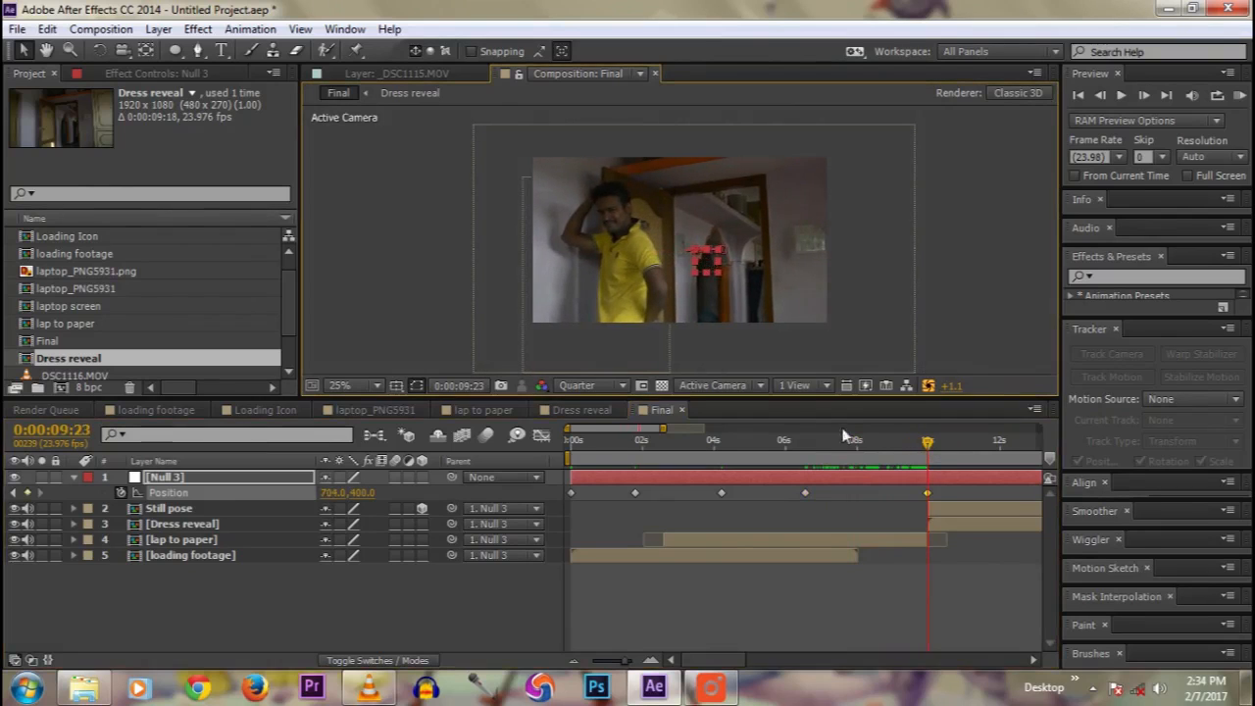
drag(927, 443, 987, 448)
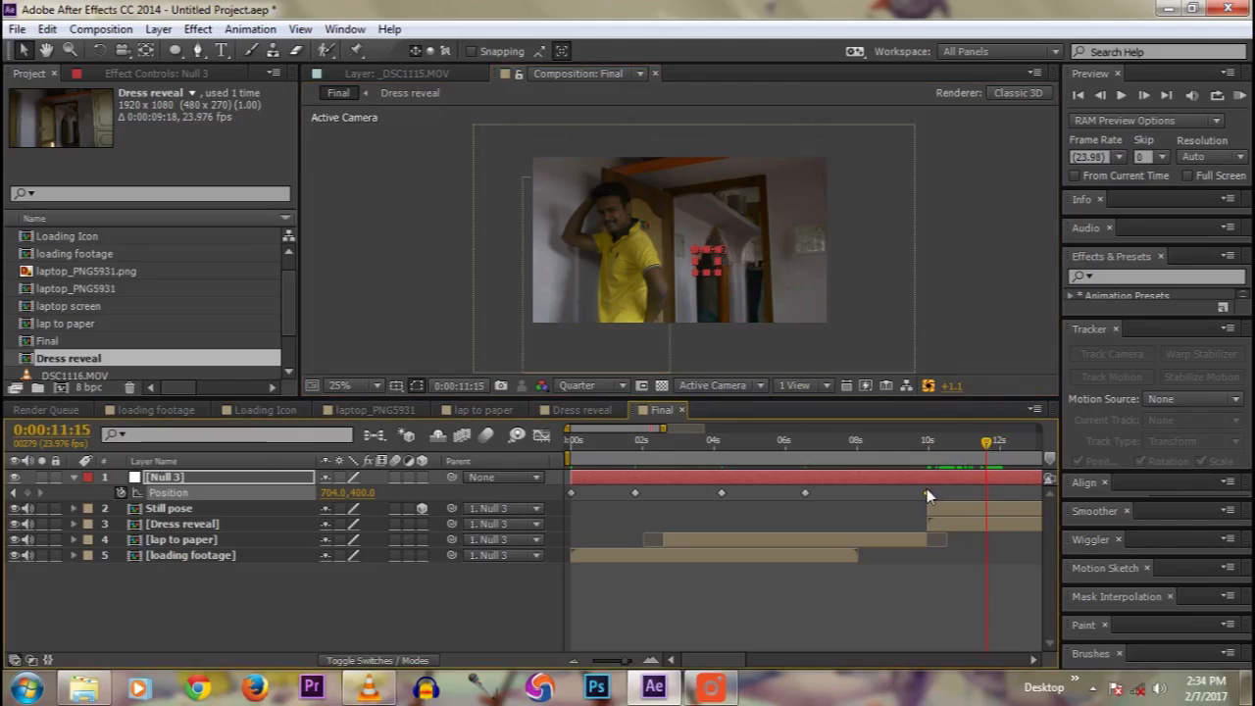
drag(978, 492, 983, 492)
drag(803, 492, 824, 492)
drag(983, 493, 986, 492)
Step: Key the null's position at 564, 400 at 0:00:15:12 and at 448, 400 at 0:00:16:15
drag(1002, 443, 756, 441)
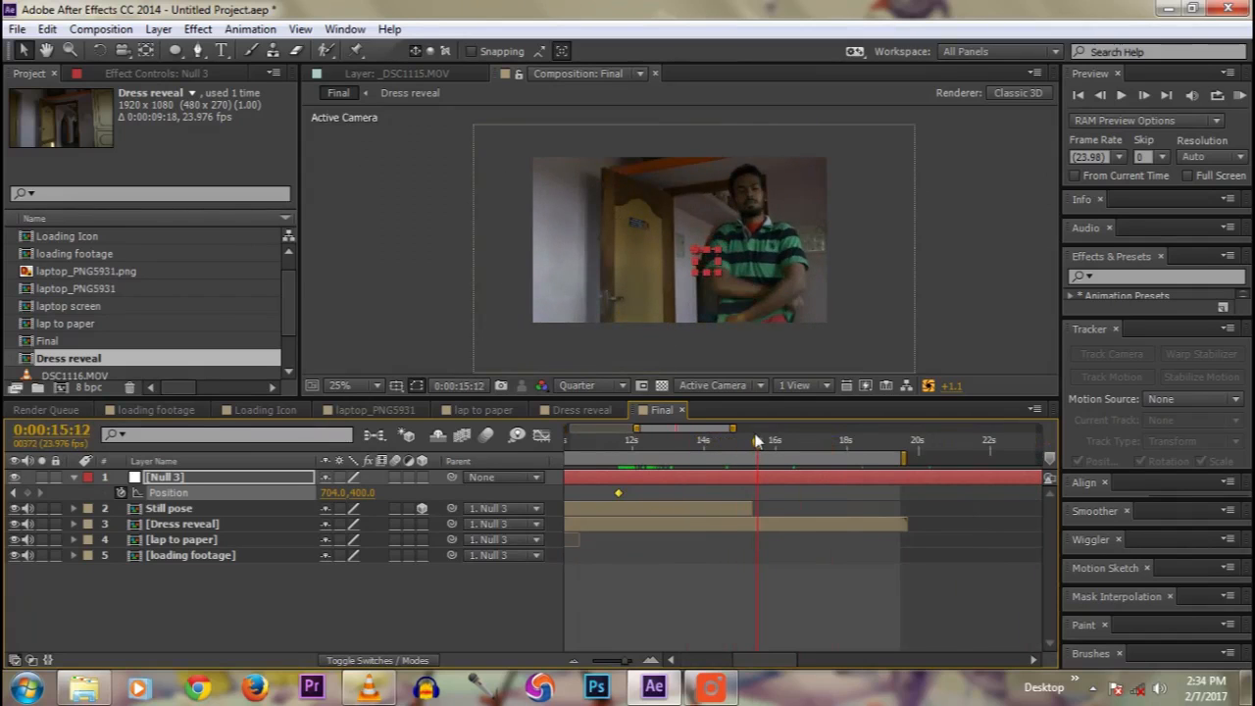
drag(709, 265, 666, 263)
drag(755, 443, 798, 425)
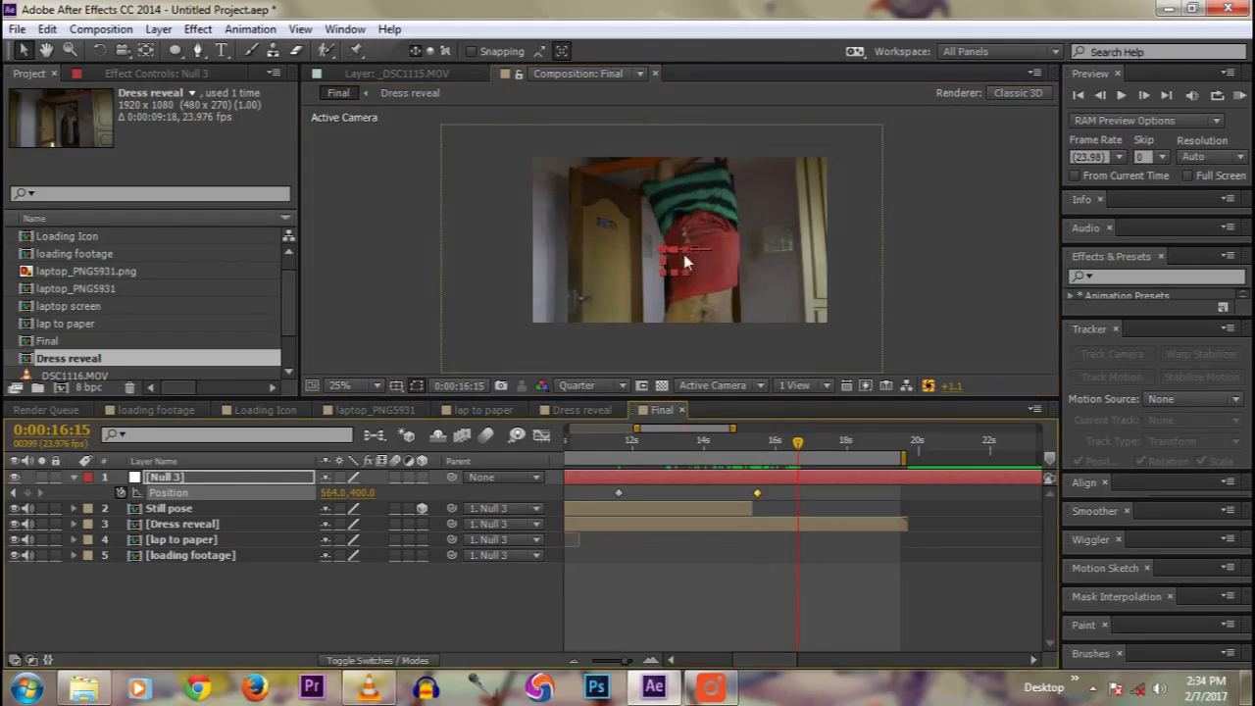
drag(681, 266, 653, 267)
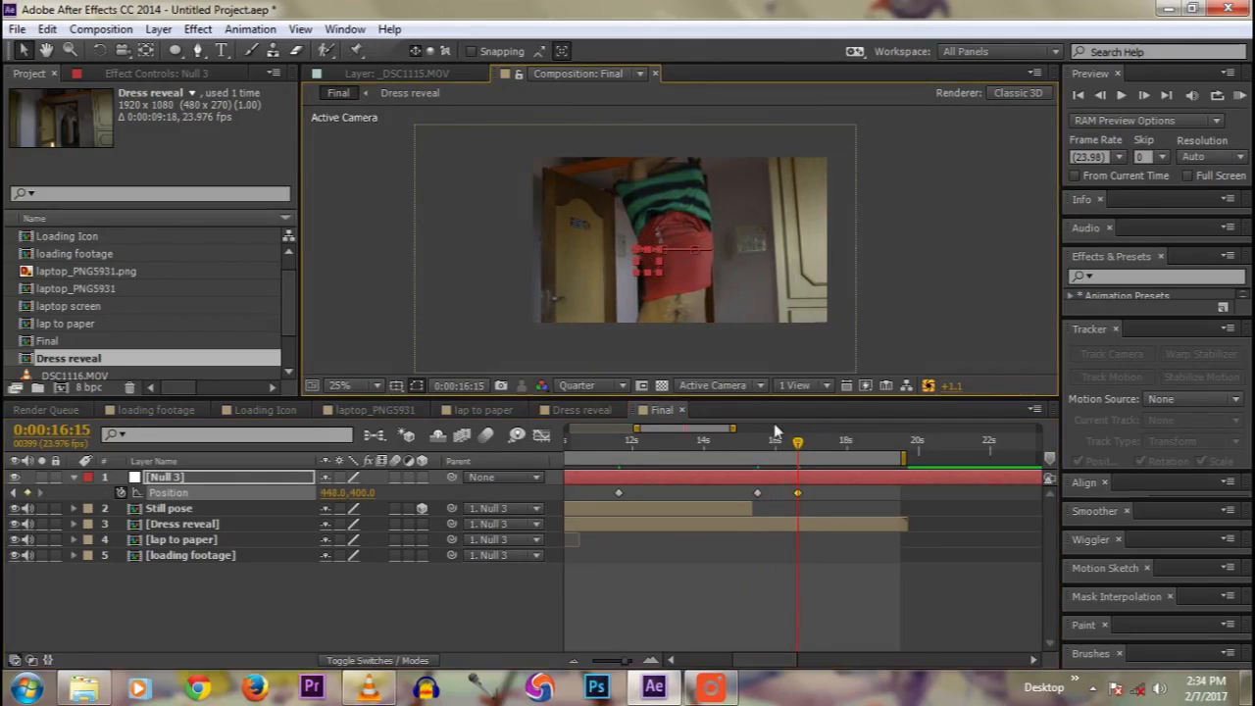
Step: Check the framing toward the end of Final and lower the null at its last position keyframe, around 0:00:16:15
drag(801, 444, 898, 448)
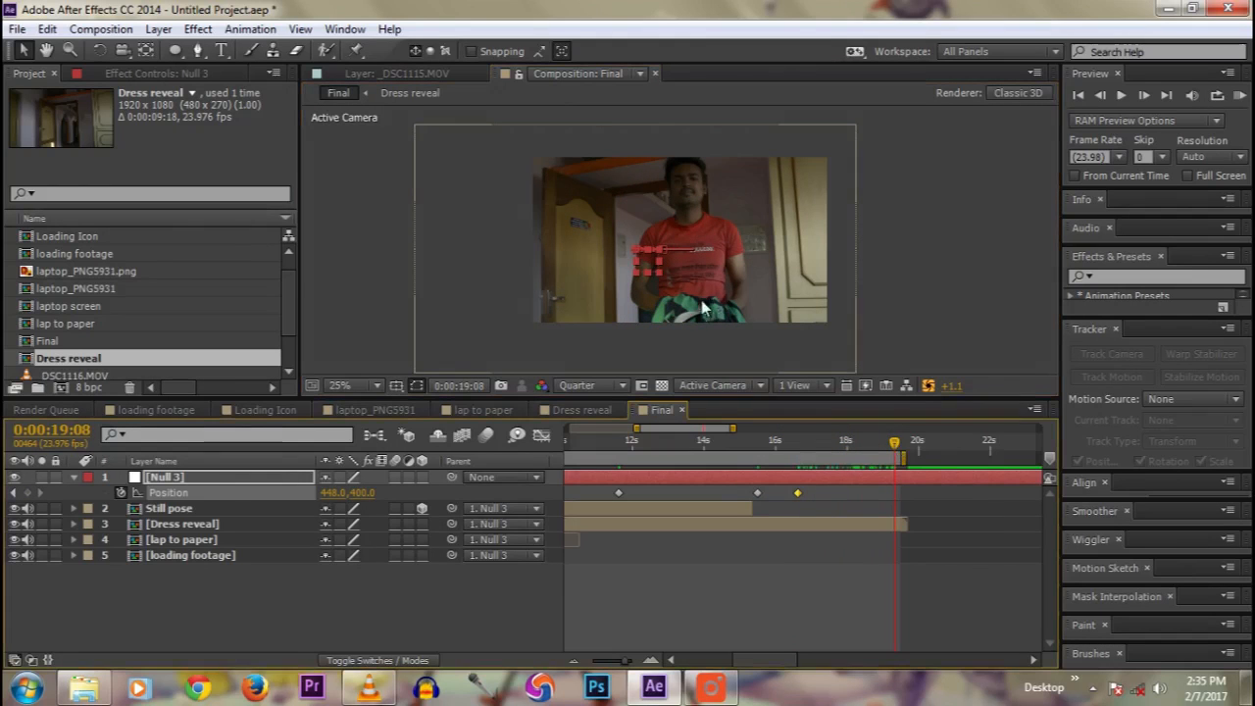
click(796, 444)
drag(796, 446, 800, 446)
drag(648, 265, 646, 292)
drag(797, 442, 868, 442)
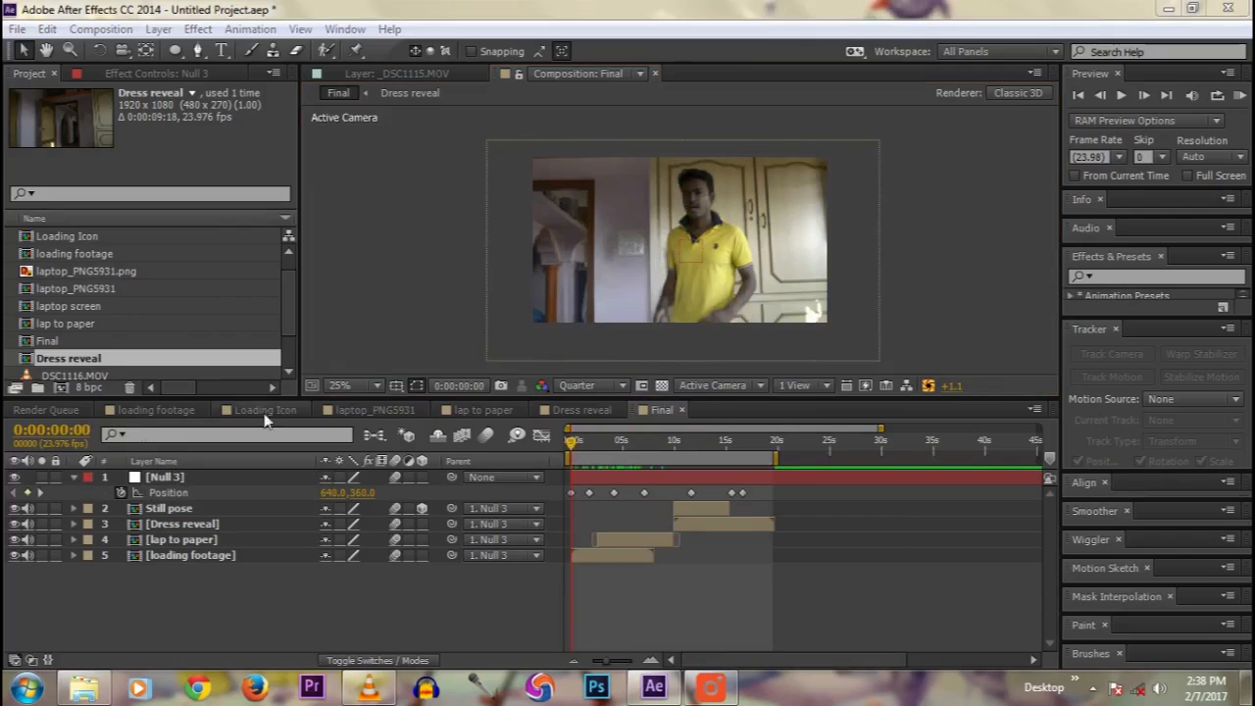
Step: Add the expression wiggle(2,20) to the null's position for a handheld camera shake
alt+click(122, 494)
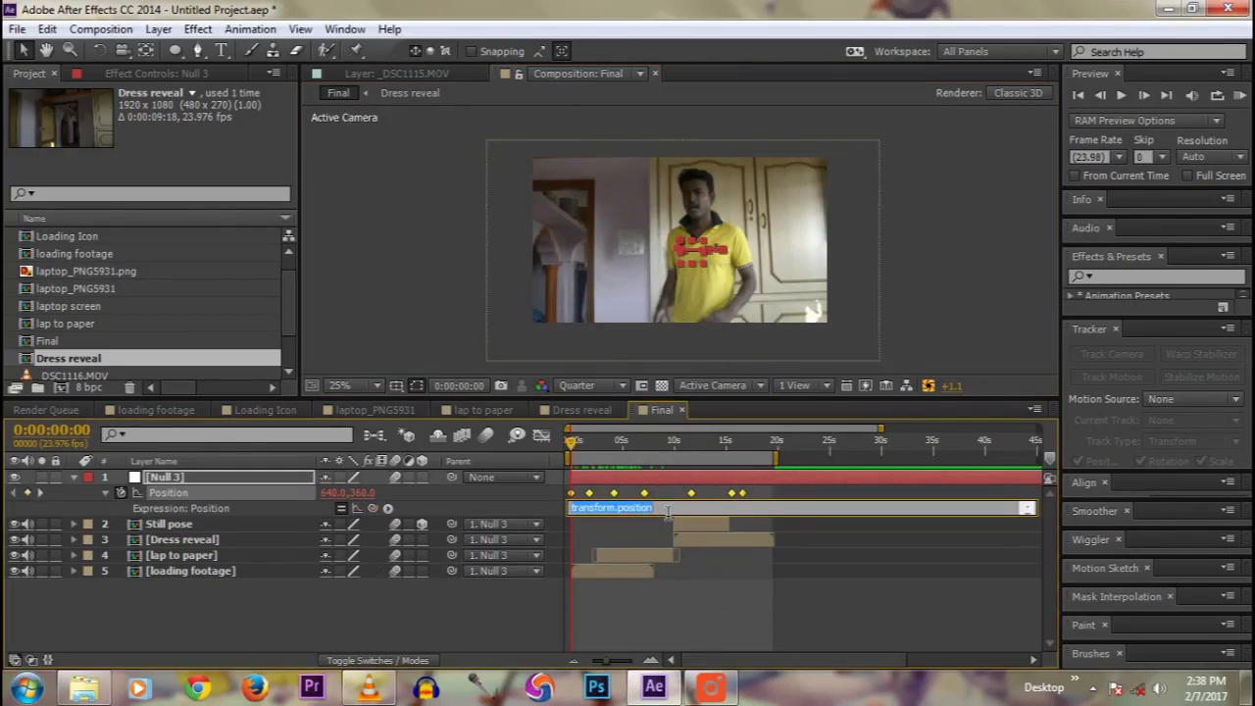
text(wiggle(2)
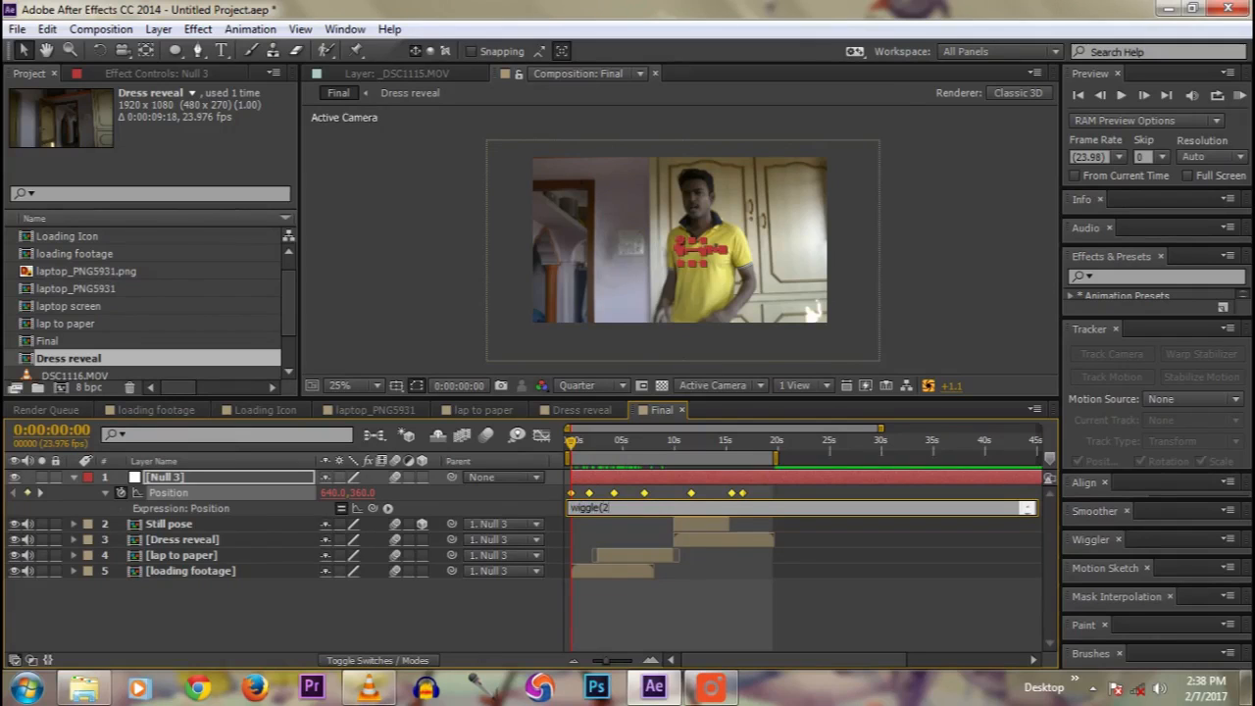
text(,20)
click(534, 614)
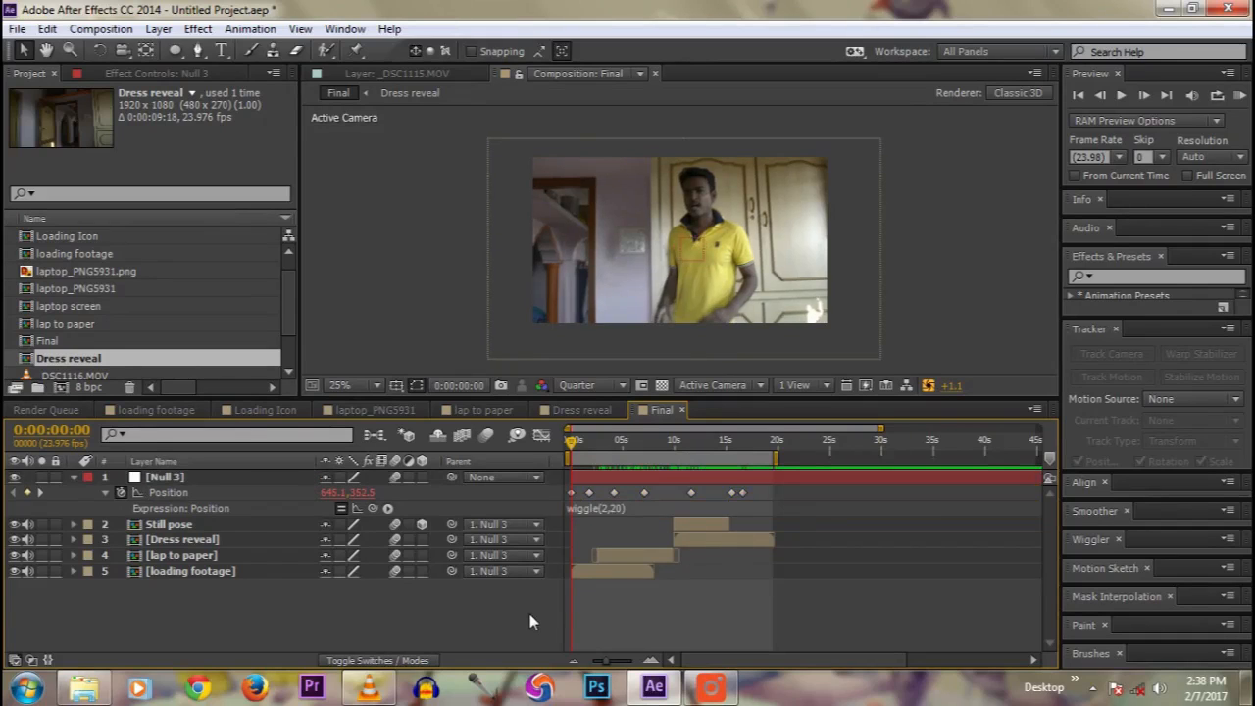
Step: Leave motion blur on for the four shot layers but off for the null, and enable motion blur for the Final composition
click(576, 442)
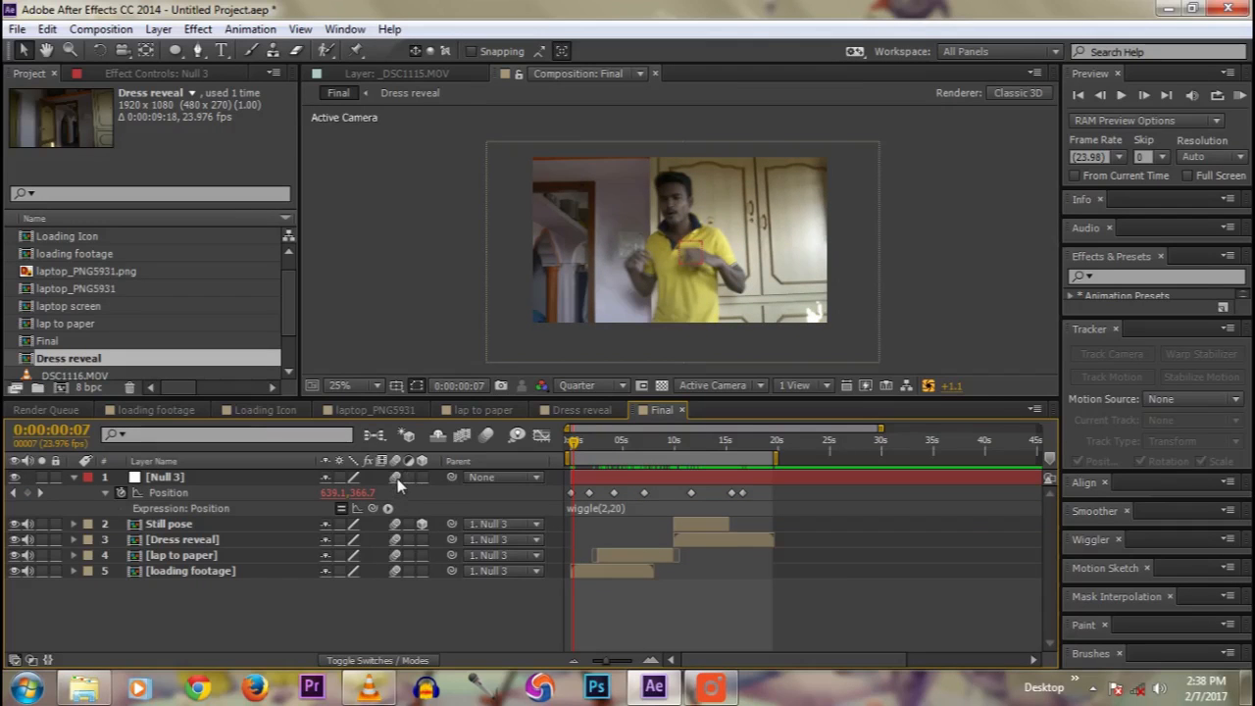
drag(394, 475, 393, 580)
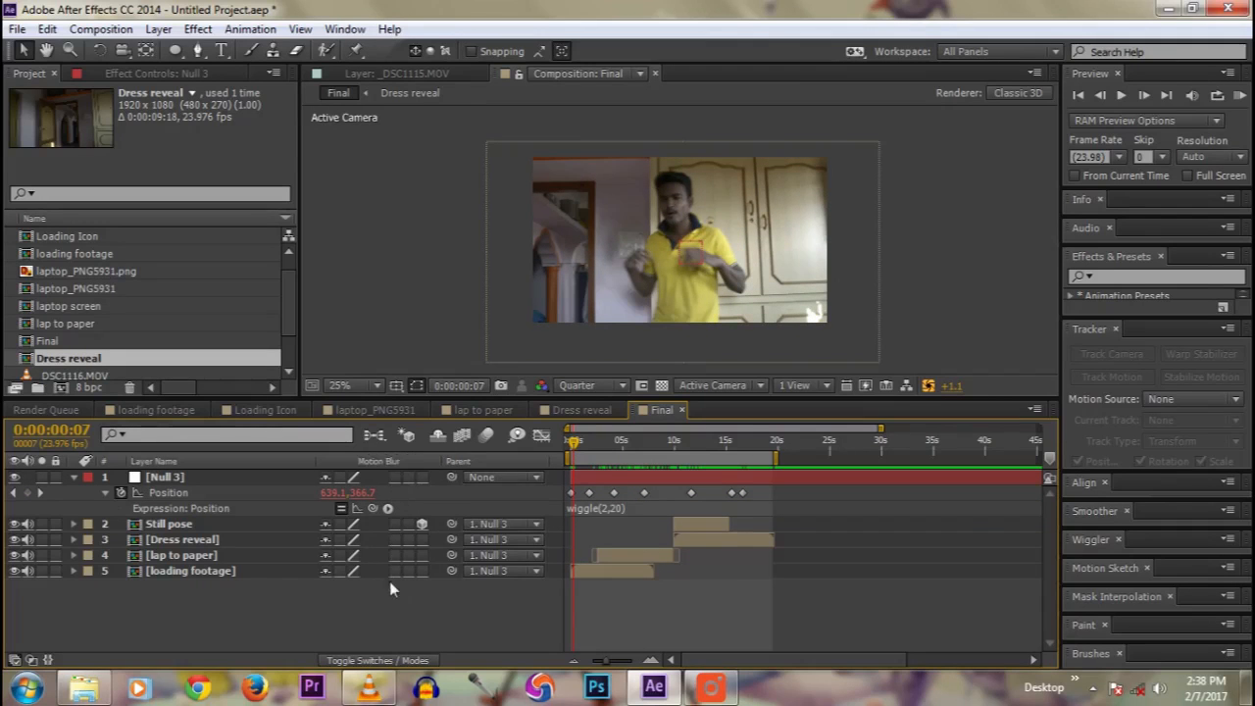
drag(392, 473, 388, 590)
click(394, 476)
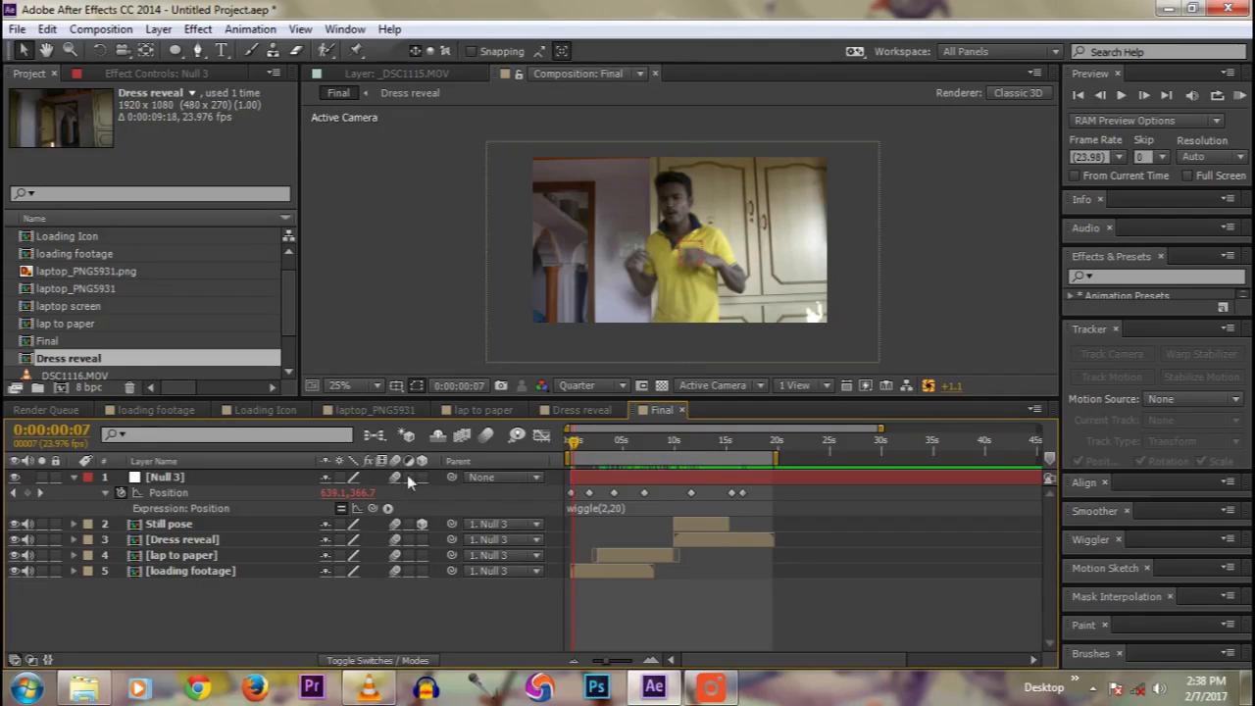
click(489, 440)
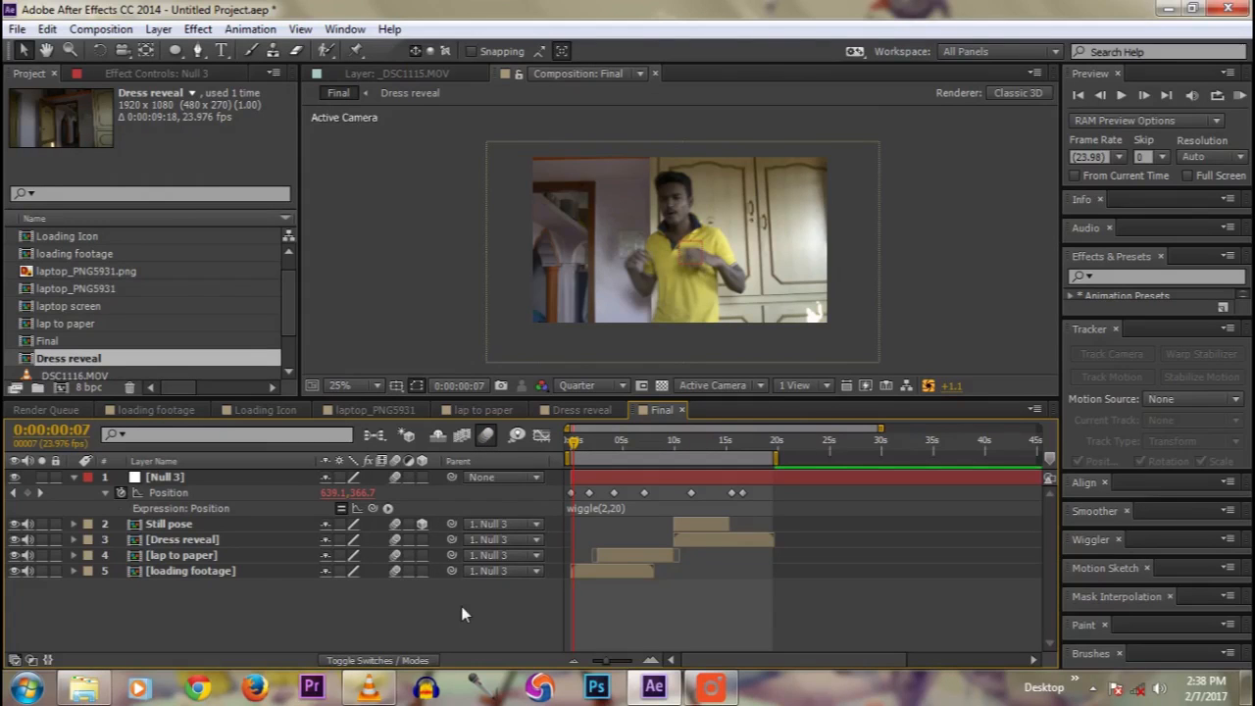
Step: Preview the Final composition with the camera shake and motion blur
key(space)
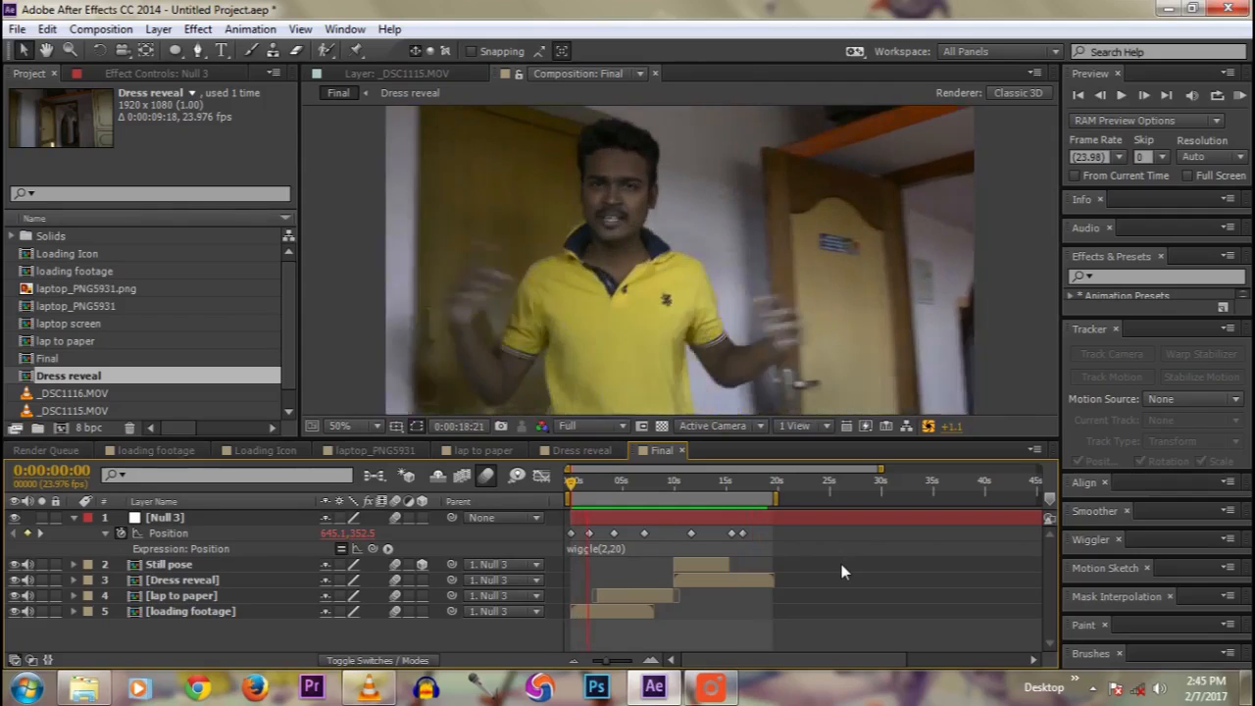
click(737, 360)
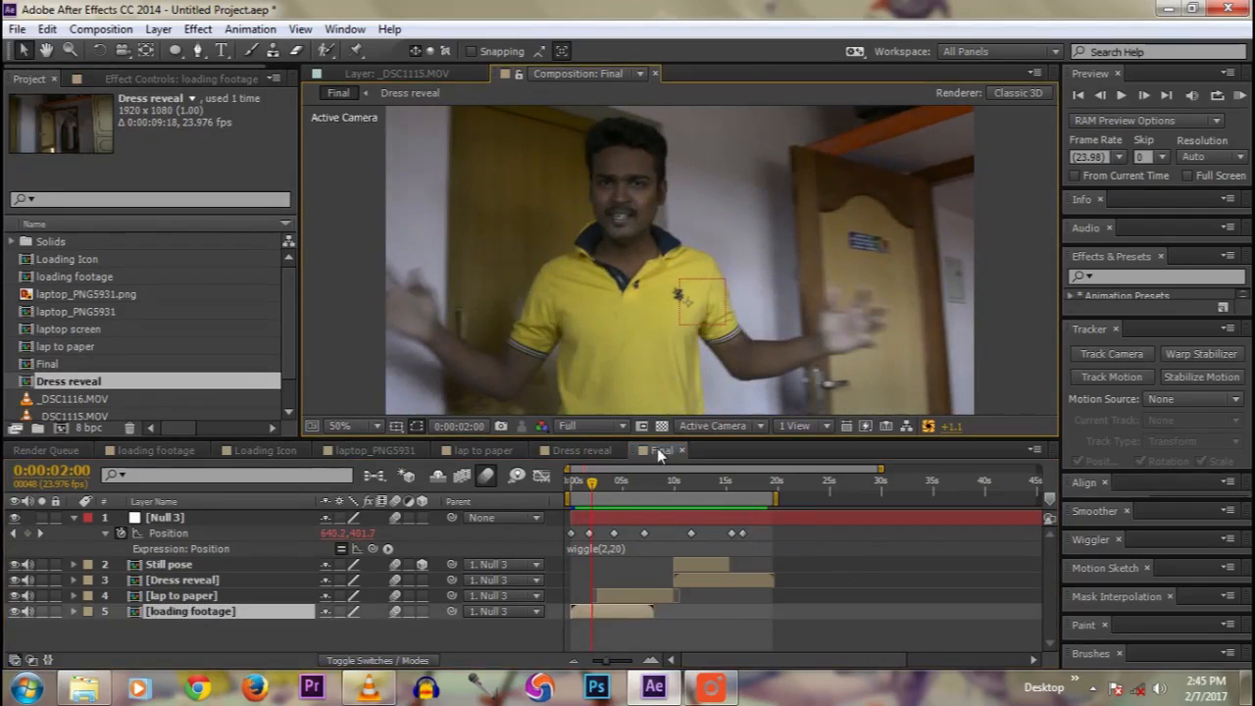